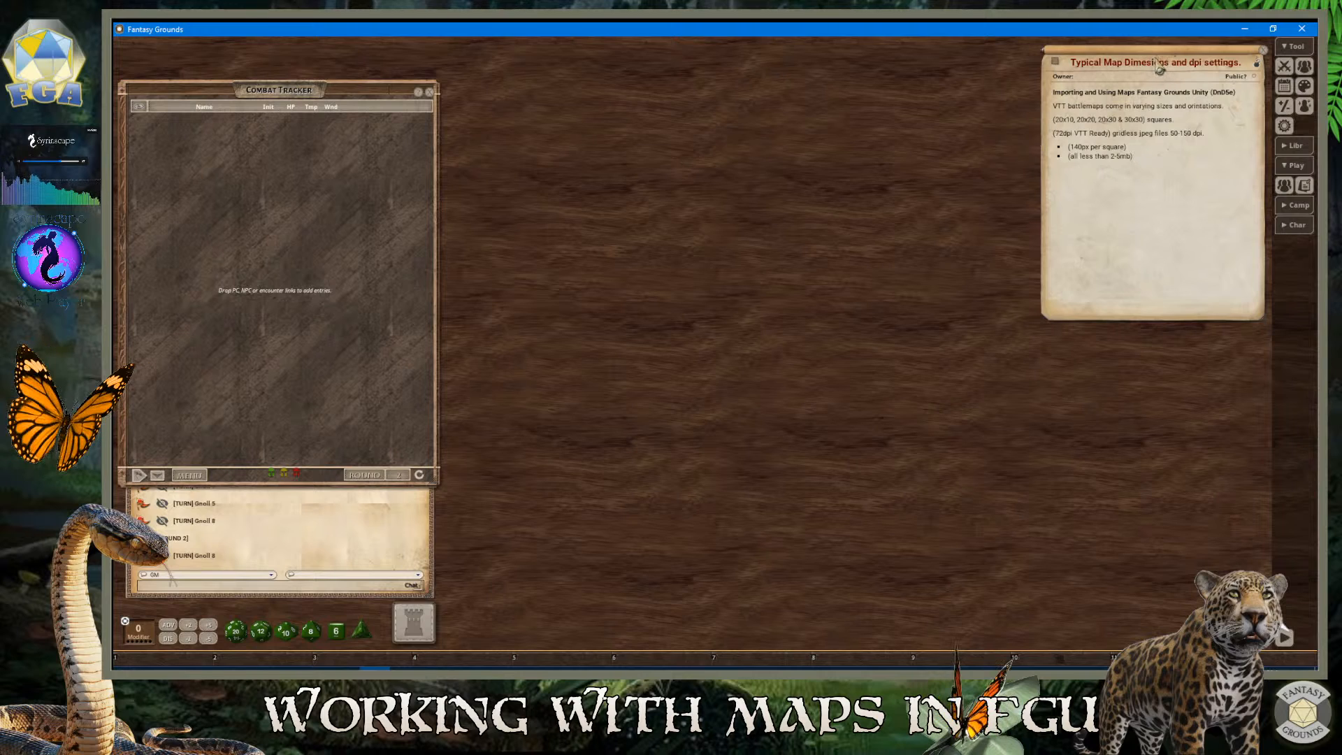
Shift the map dimensions note slightly inward, review the video description and links in Notepad++, and return to Fantasy Grounds
left_click_drag(1174, 56, 1136, 60)
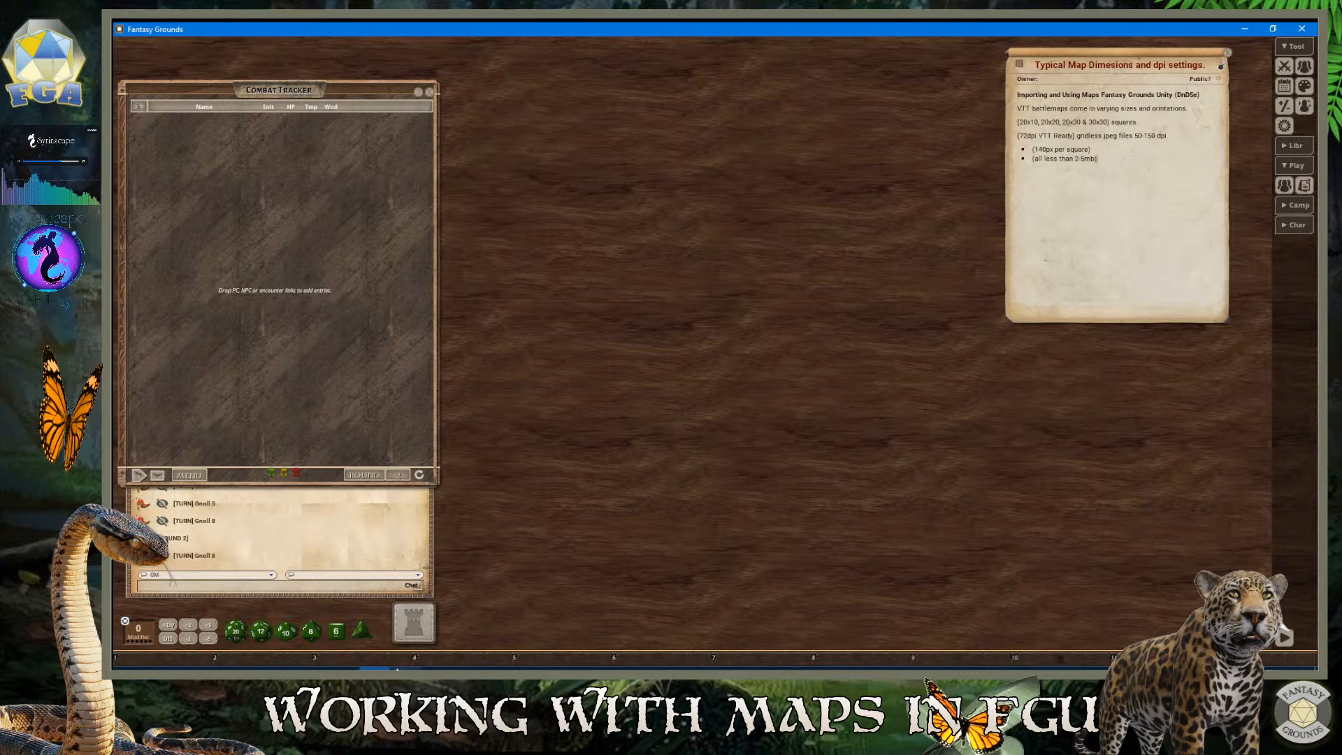
mouse_move(374, 669)
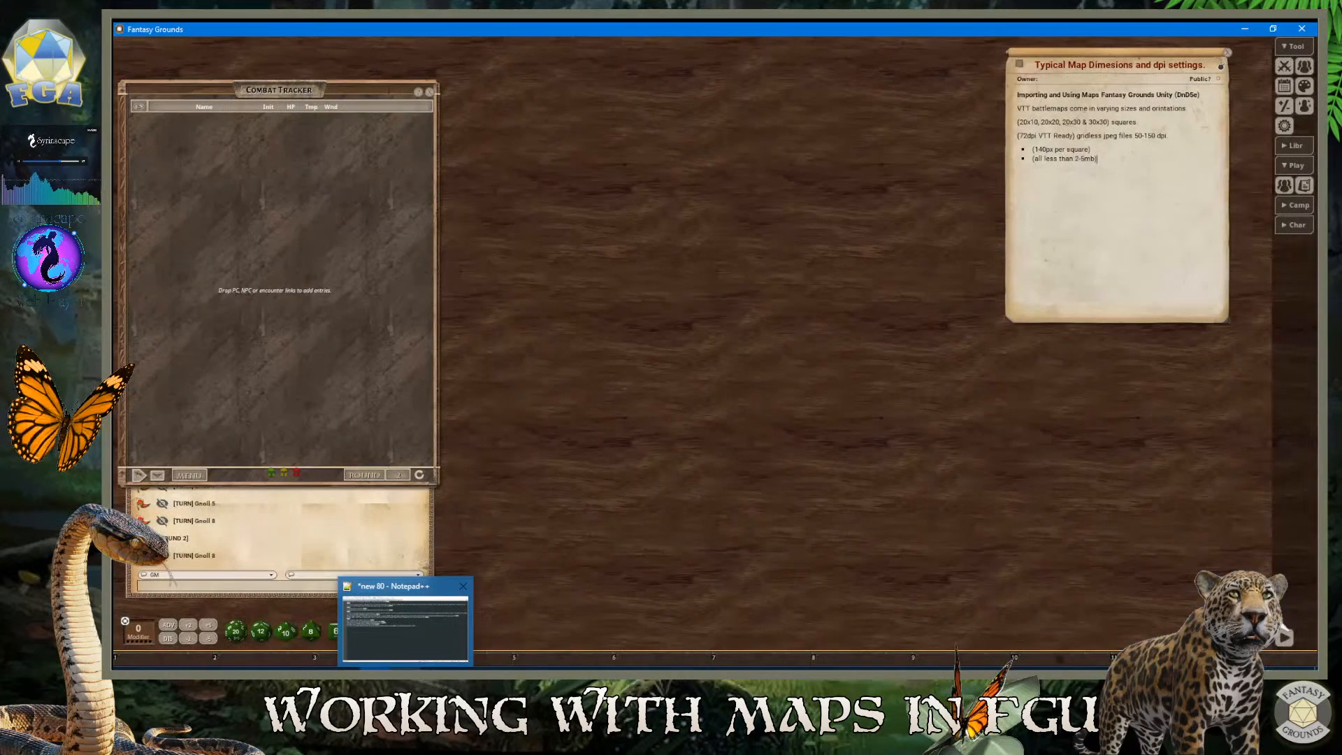
left_click(447, 633)
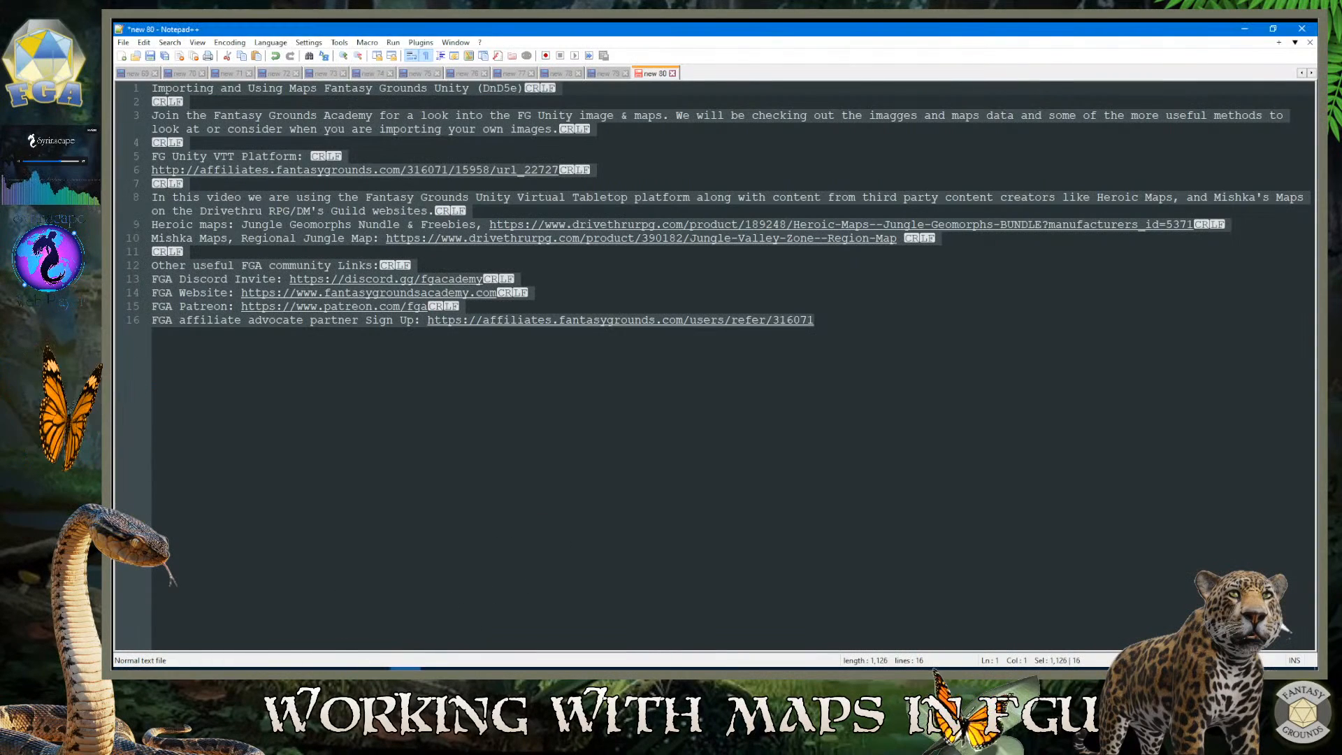
left_click(376, 671)
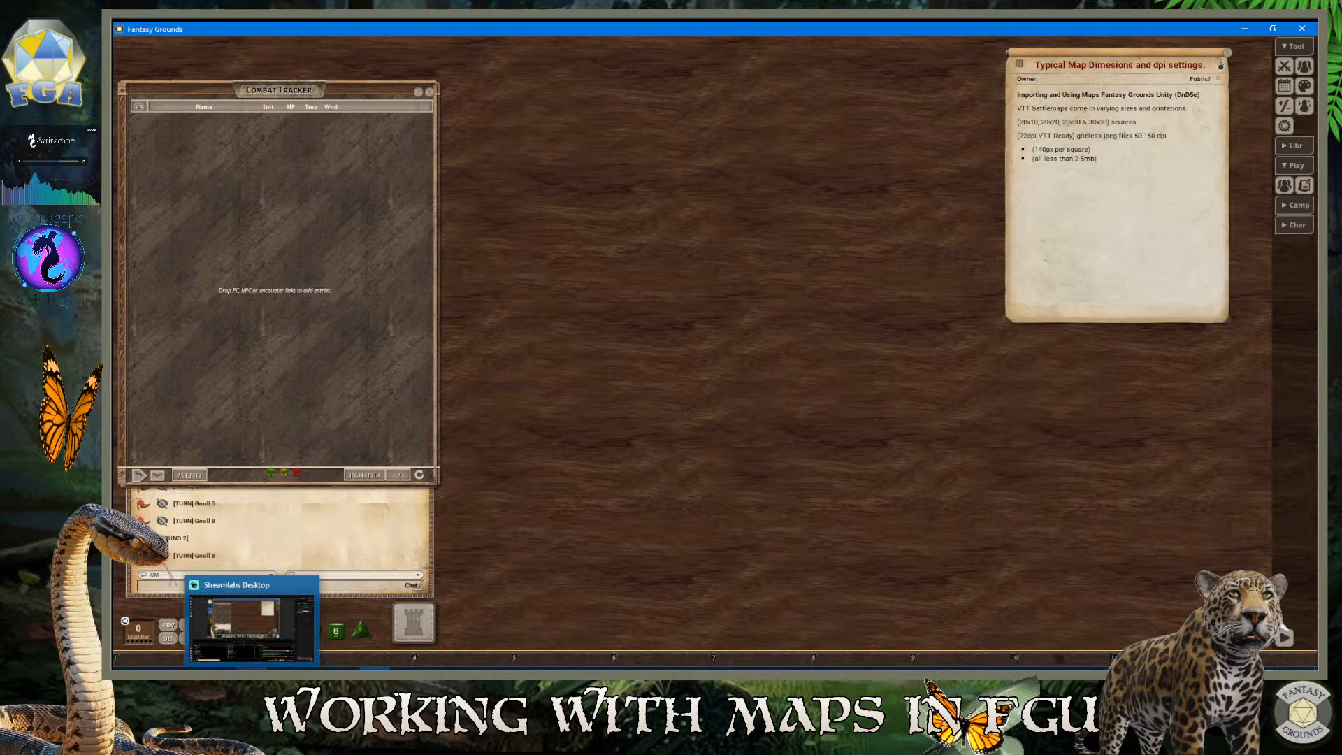
Switch to Streamlabs Desktop, lower the Desktop Audio volume all the way to -Inf dB, and return to Fantasy Grounds
left_click(251, 668)
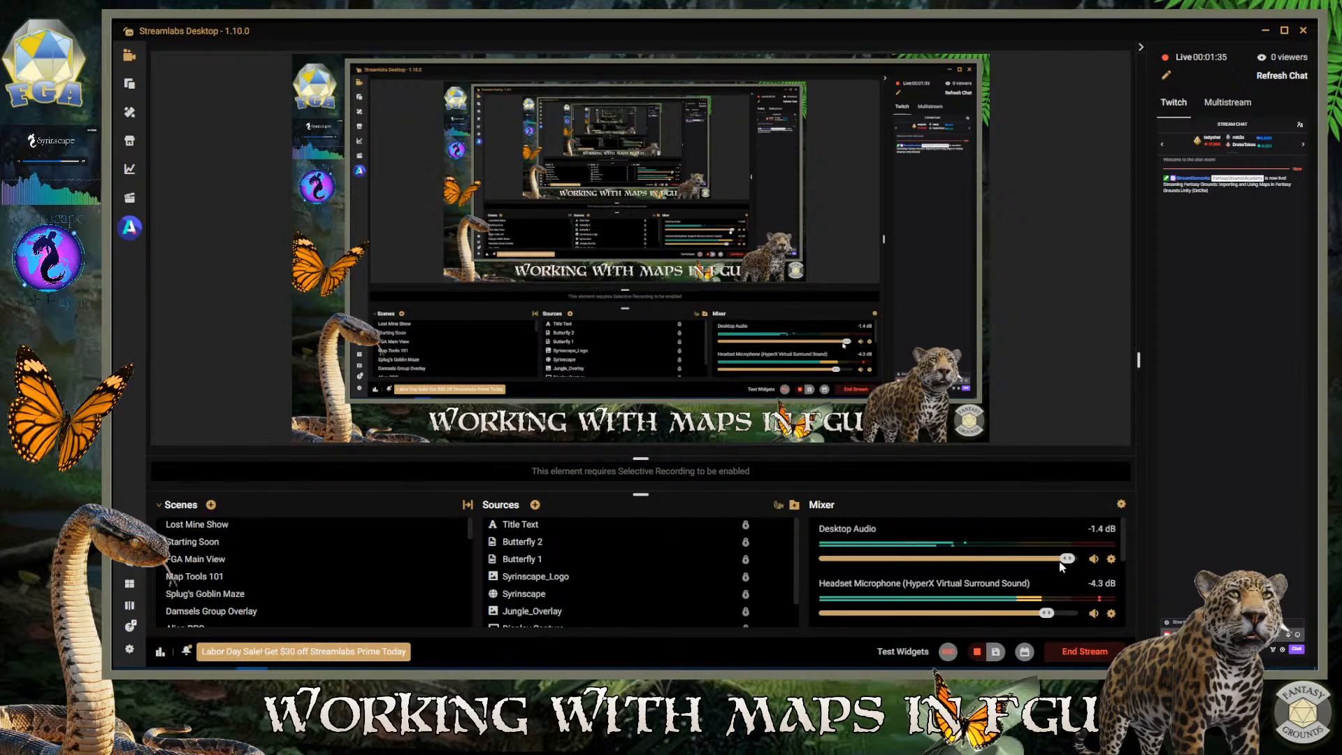
scroll(1059, 561, "down", 3)
left_click_drag(1016, 614, 761, 617)
scroll(929, 581, "up", 3)
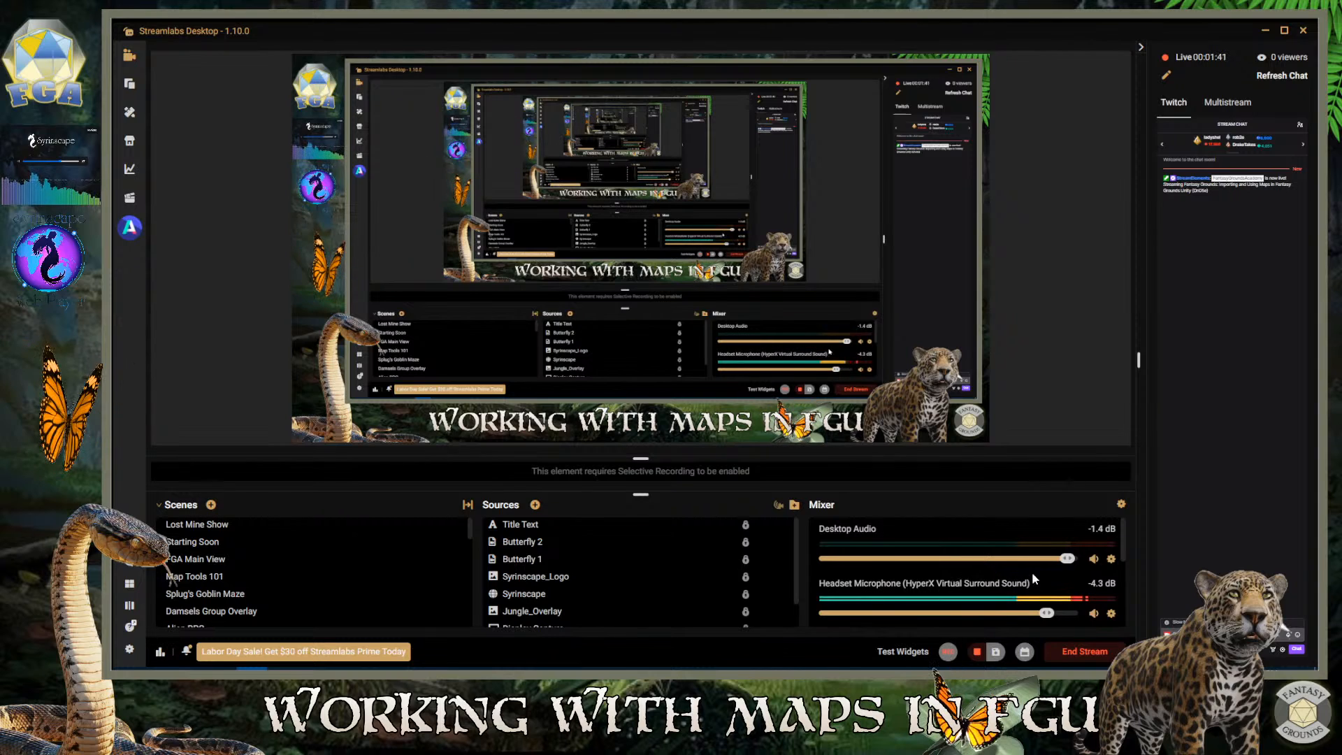
left_click_drag(1067, 558, 817, 559)
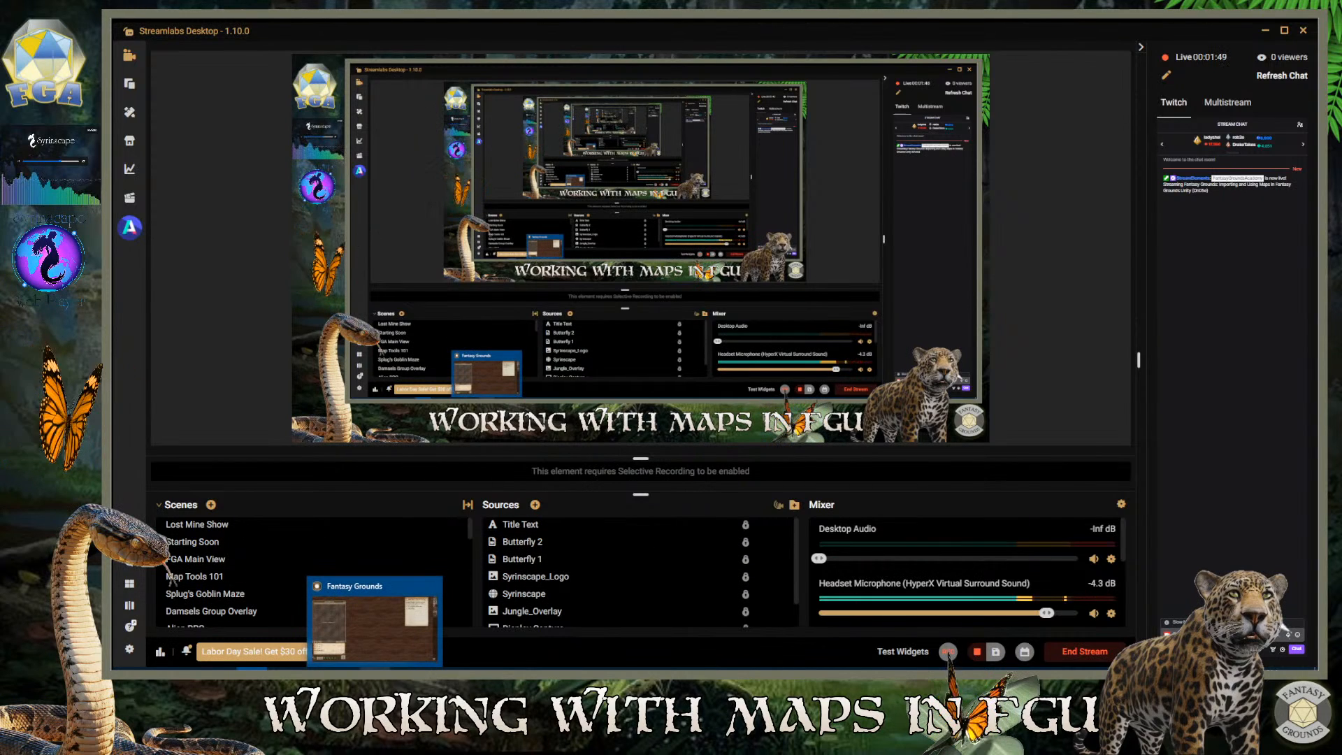
left_click(375, 675)
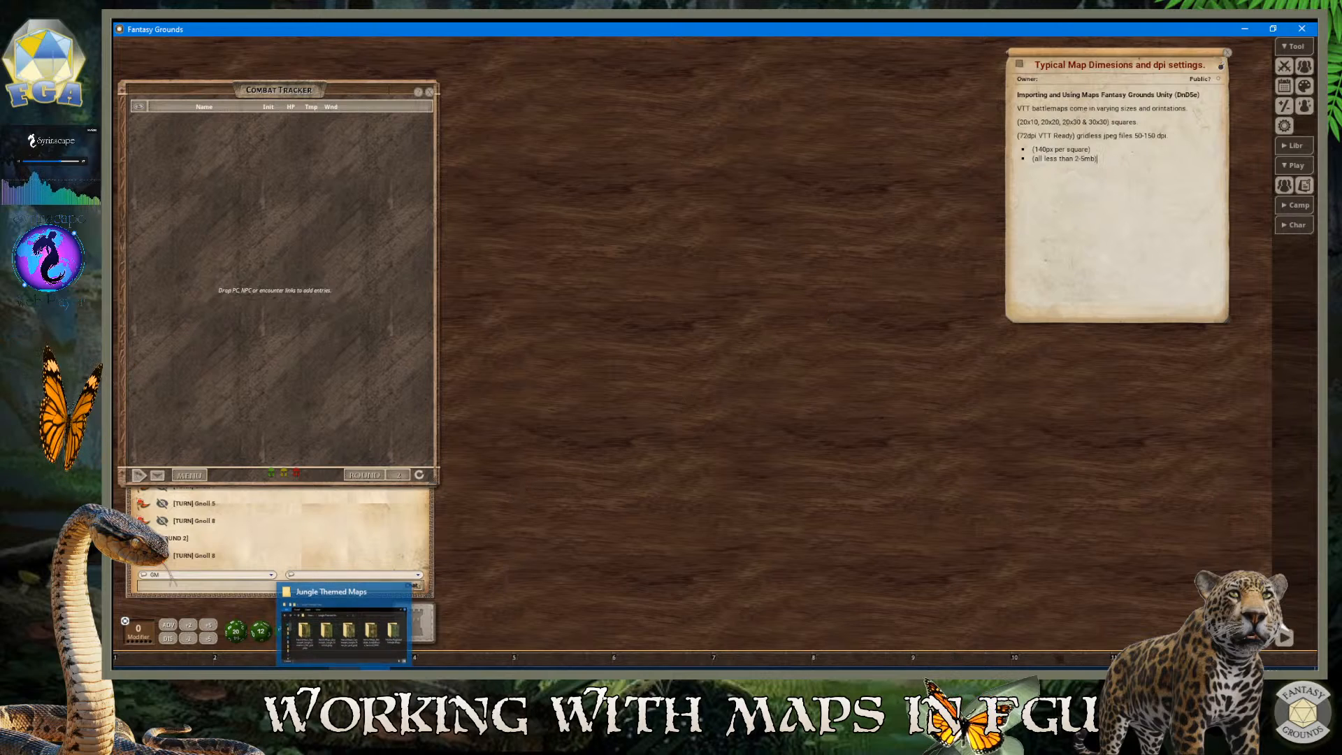
Bring up the Jungle Themed Maps folder in File Explorer and rename the Mishka folder as "Mishka Regional Jungle Maps"
left_click(344, 669)
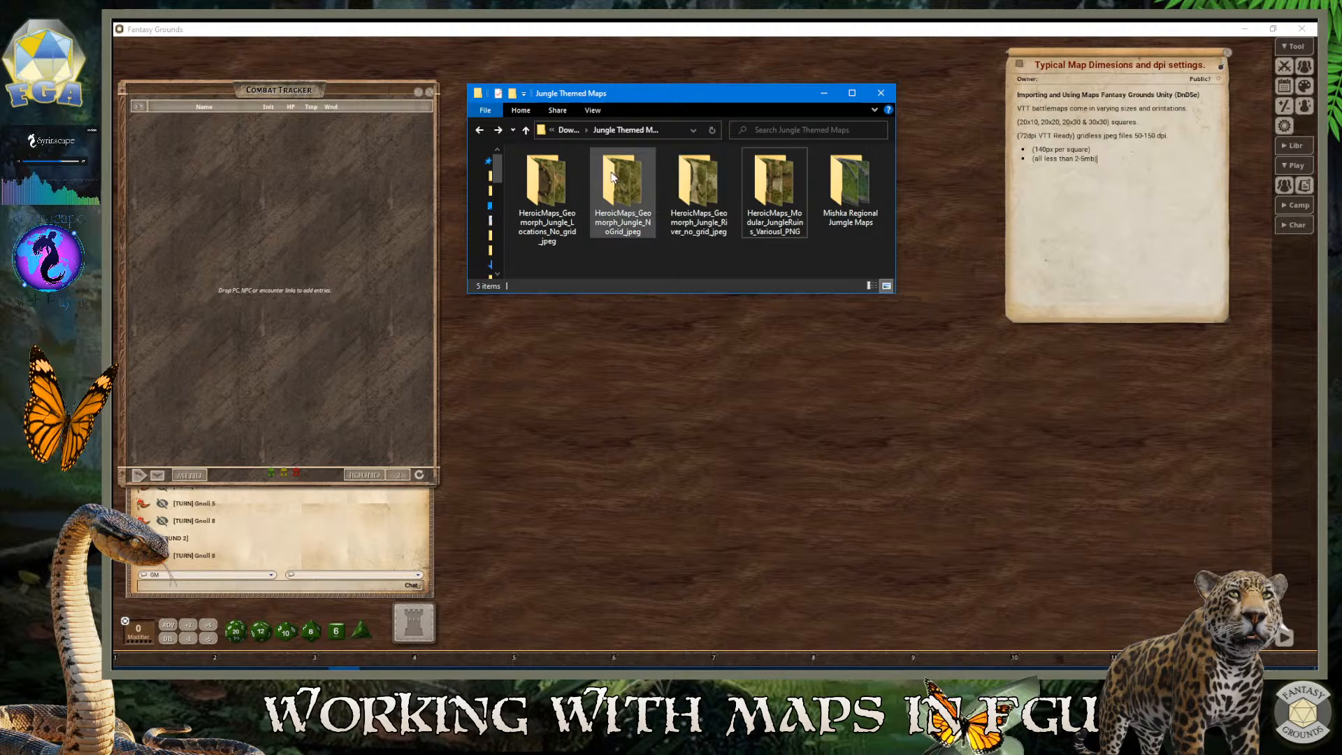
left_click(852, 184)
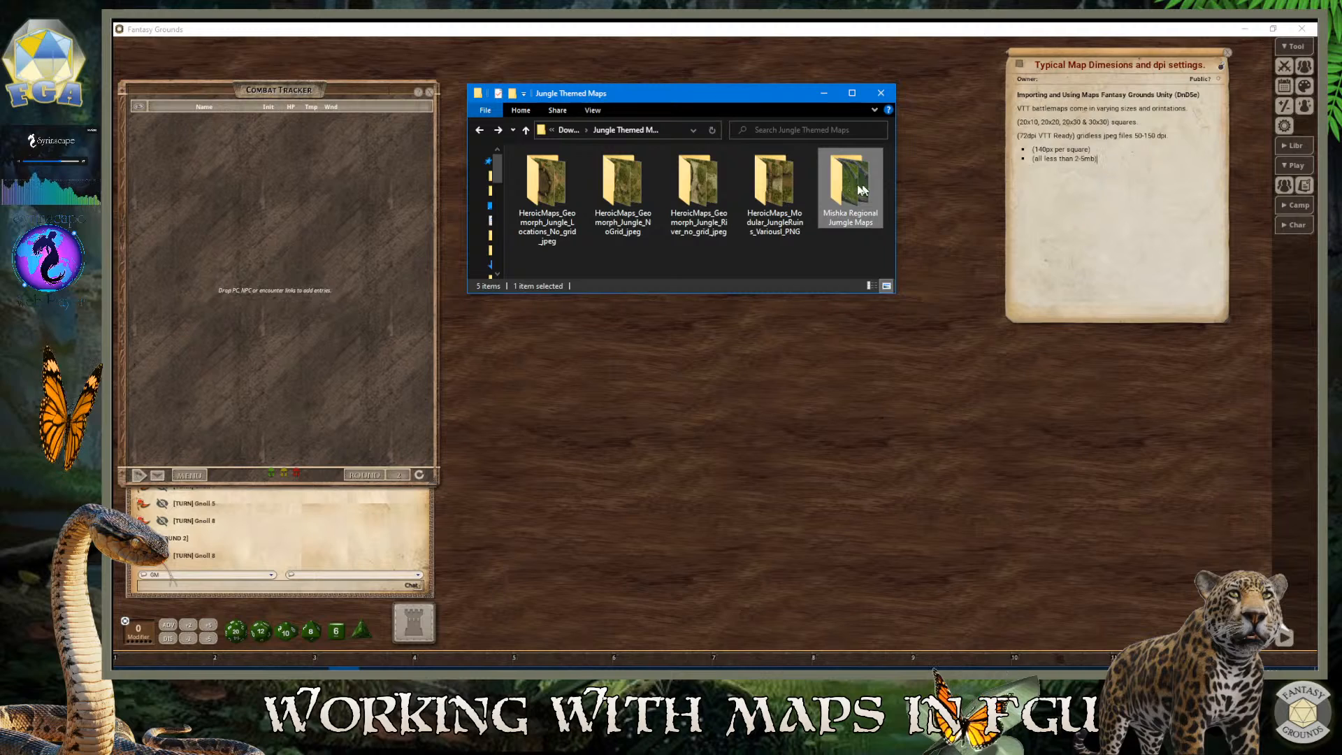
left_click(846, 222)
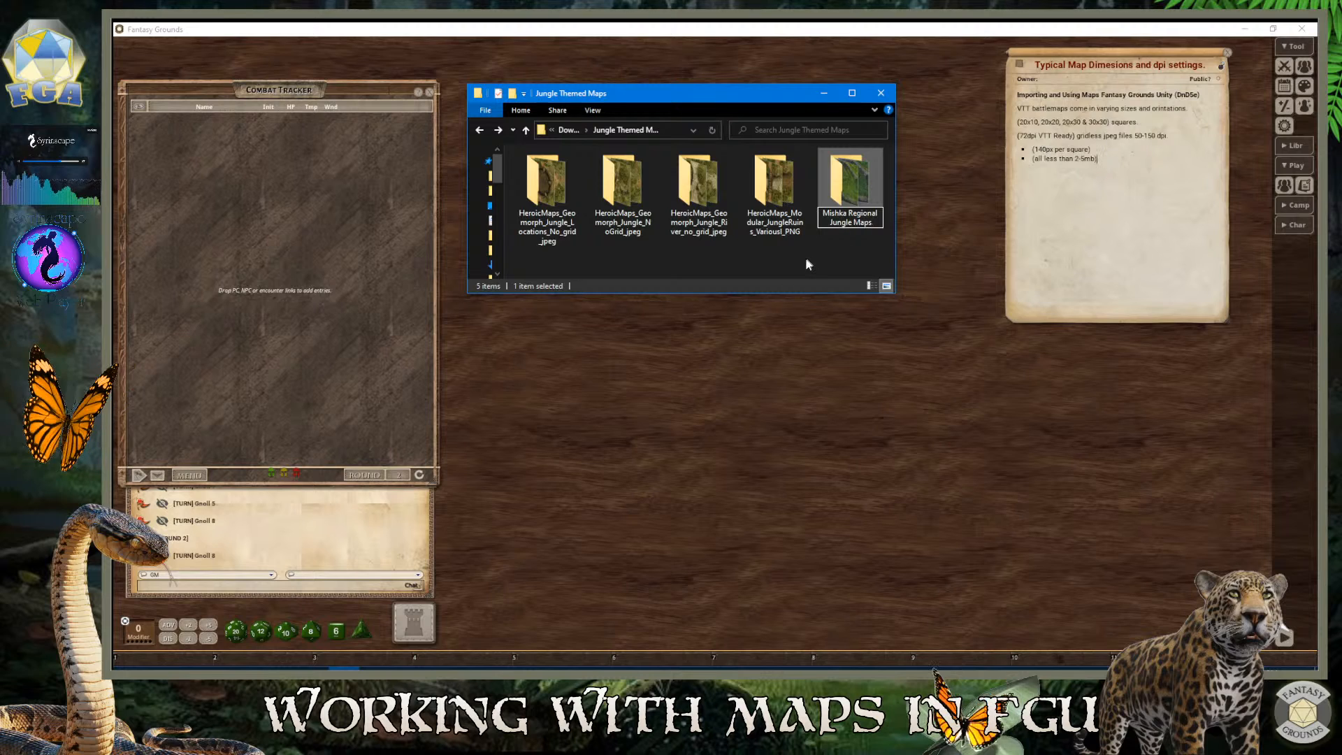
left_click(634, 227)
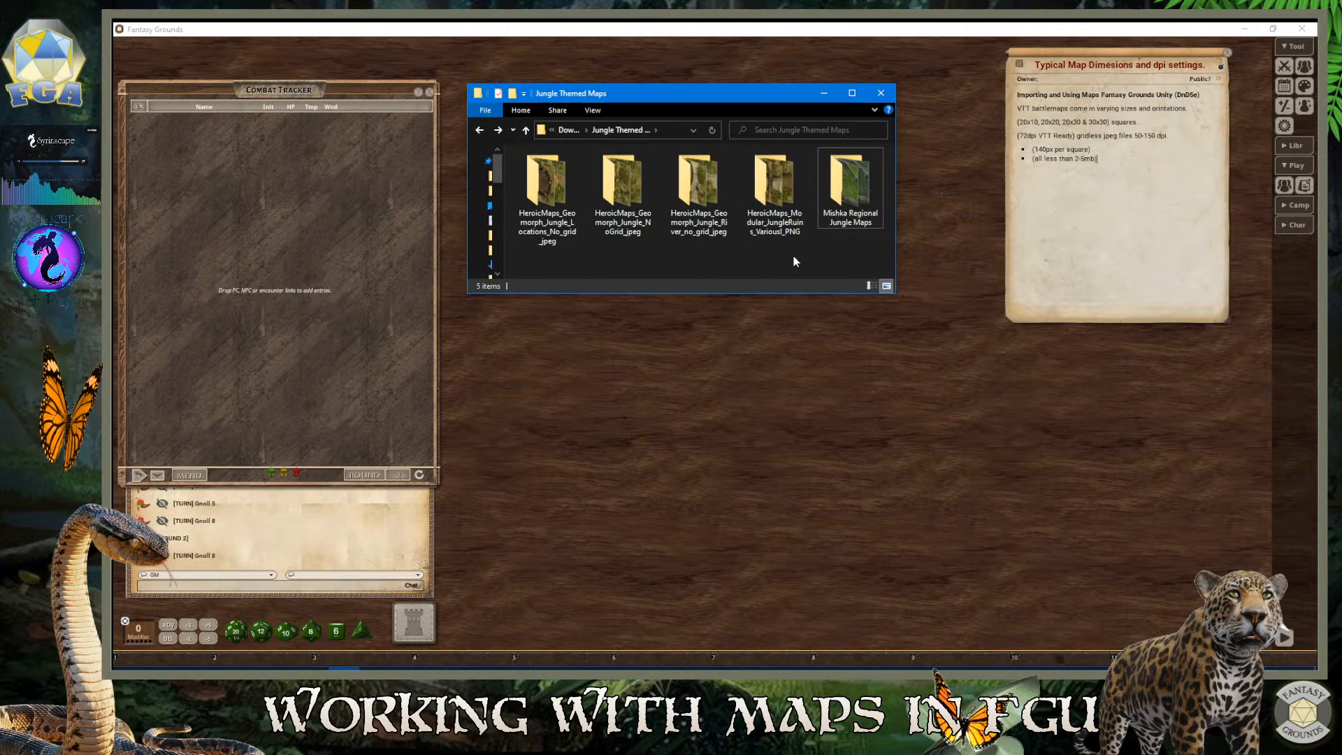
Make the folder window taller and rename the jungle ruins folder as "HeroicMaps_Modular_JungleRuins_Various_PNG"
left_click_drag(795, 293, 764, 381)
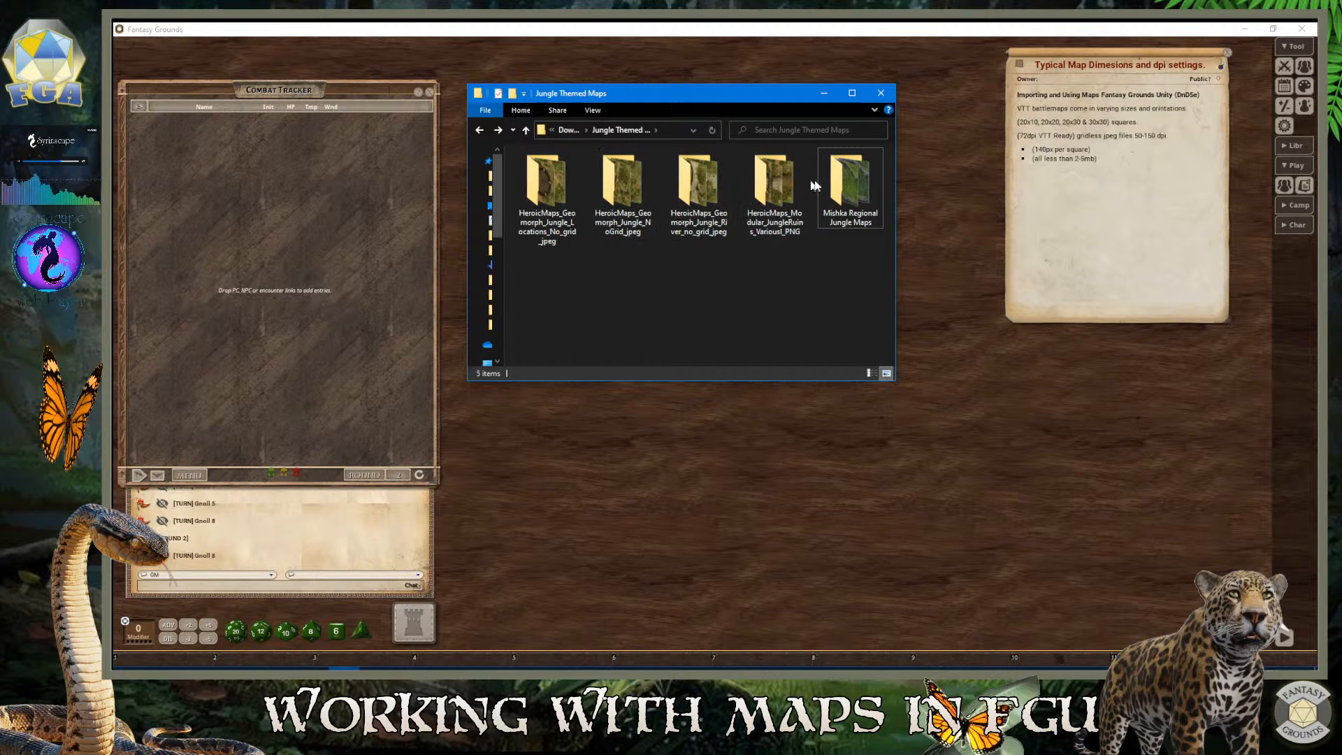
mouse_move(709, 98)
left_mouse_down()
mouse_move(728, 133)
mouse_move(682, 105)
mouse_move(701, 94)
left_mouse_up()
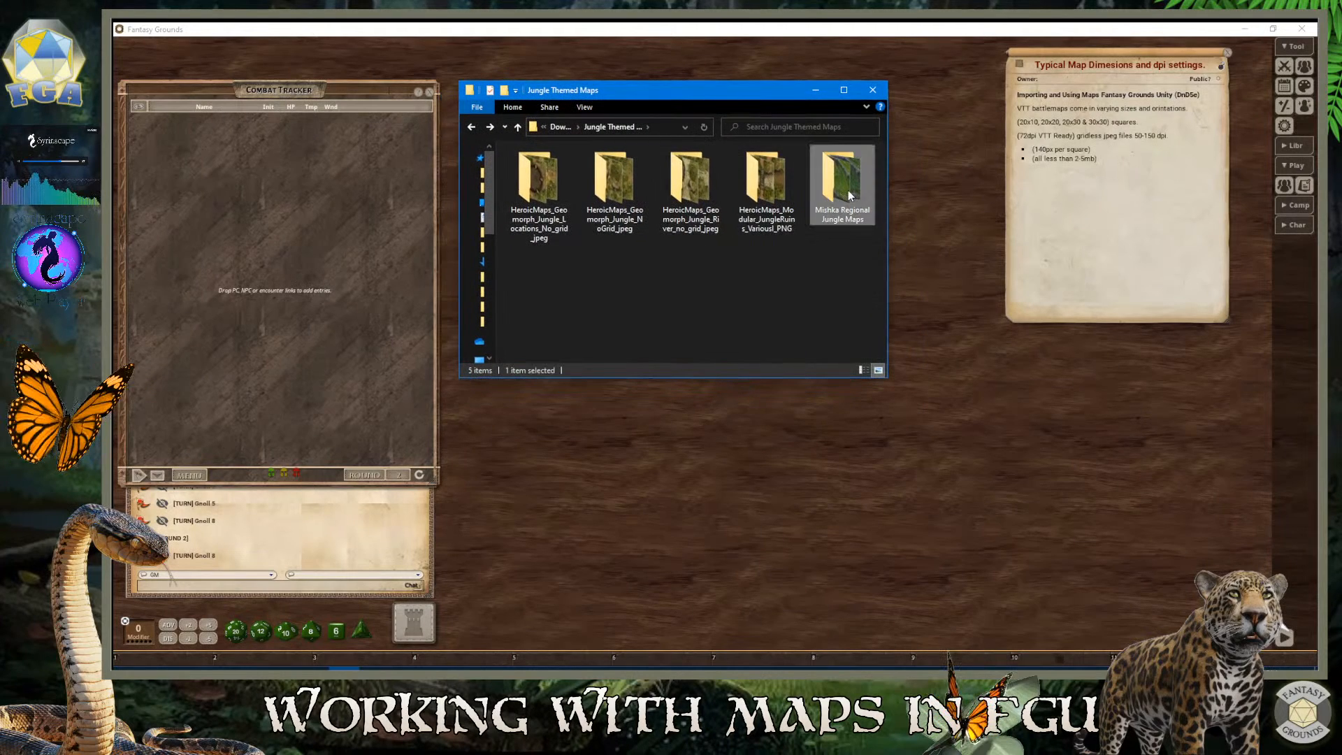
left_click(774, 196)
left_click(768, 232)
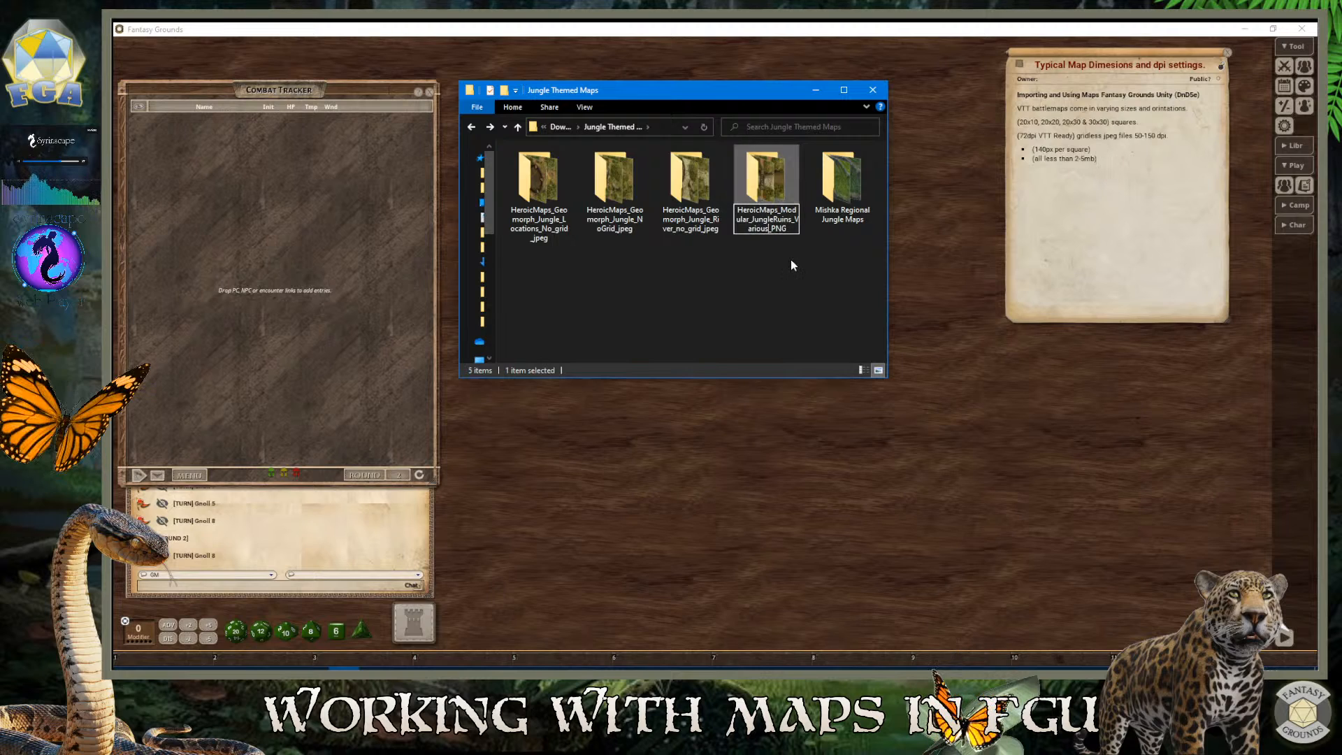
left_click(696, 192)
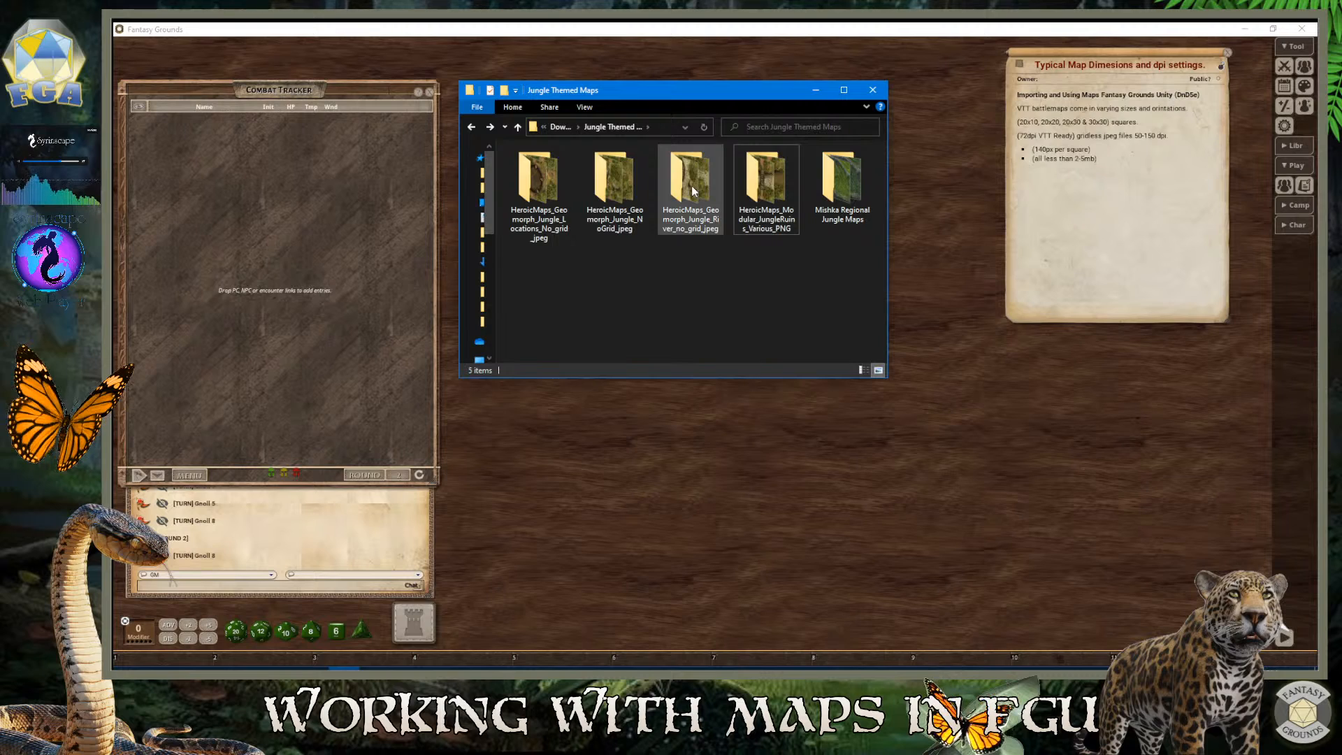
Examine the Heroic Maps jungle geomorph folders and the Mishka regional folder in Jungle Themed Maps
left_click(620, 190)
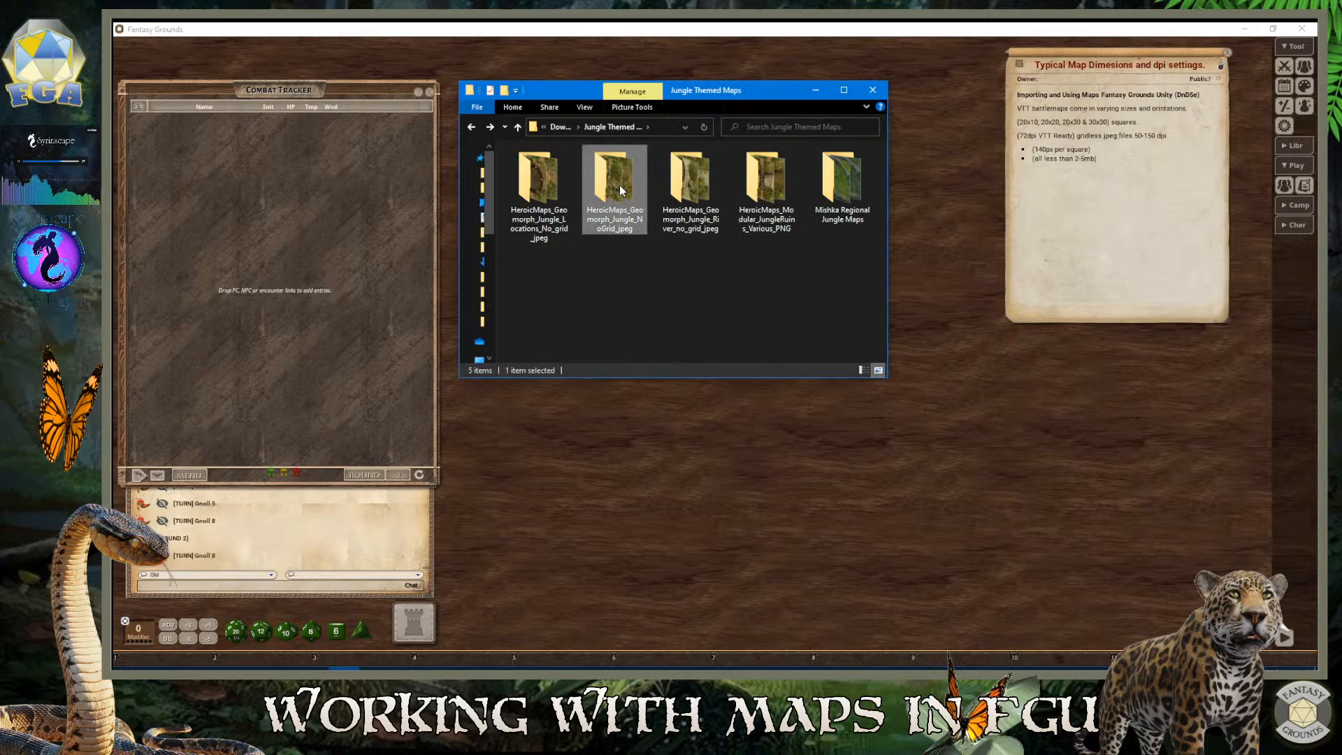
left_click(536, 188)
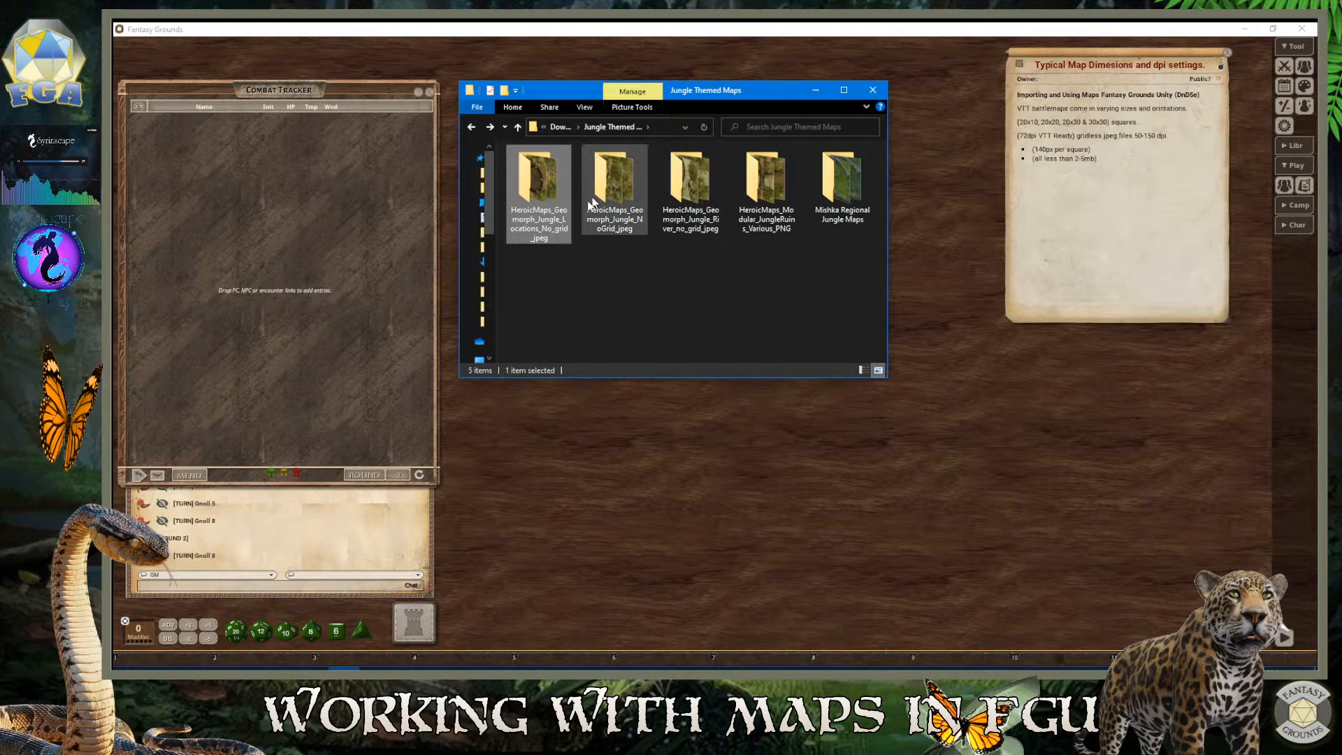
left_click(858, 187)
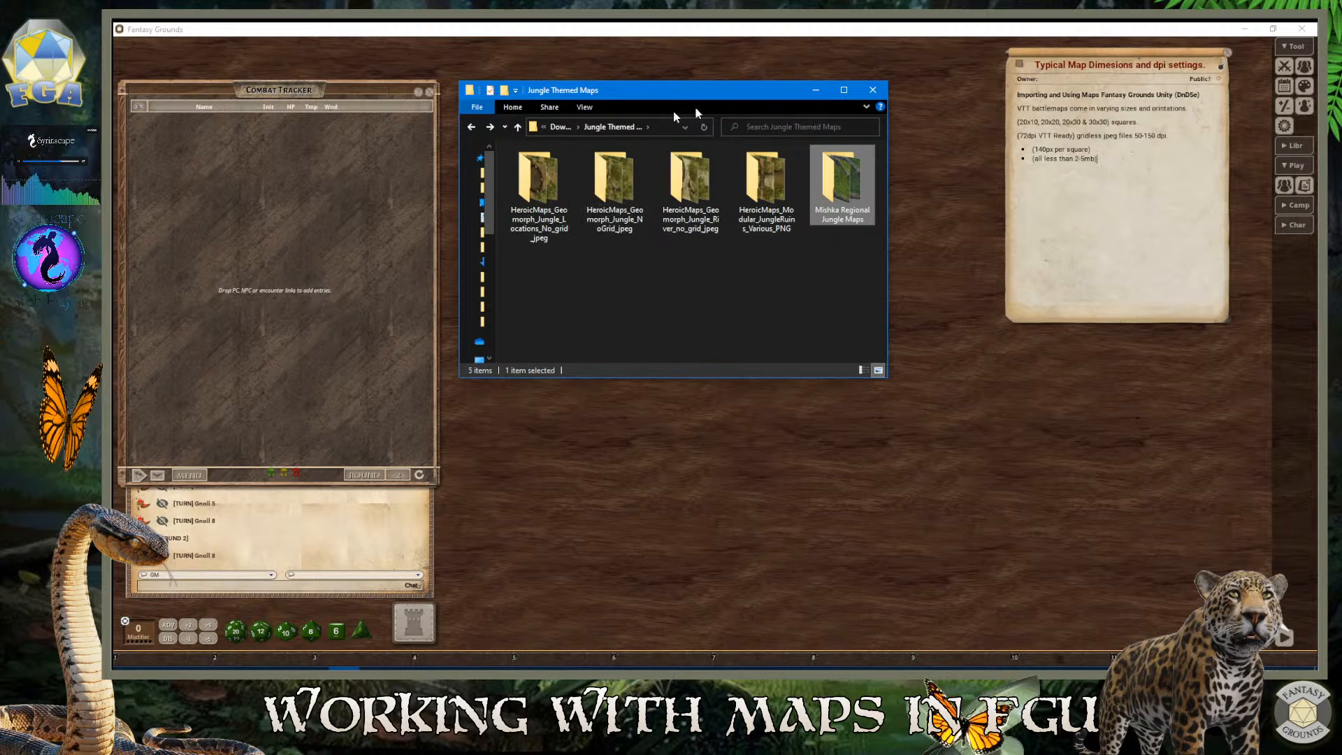
left_click_drag(696, 93, 688, 89)
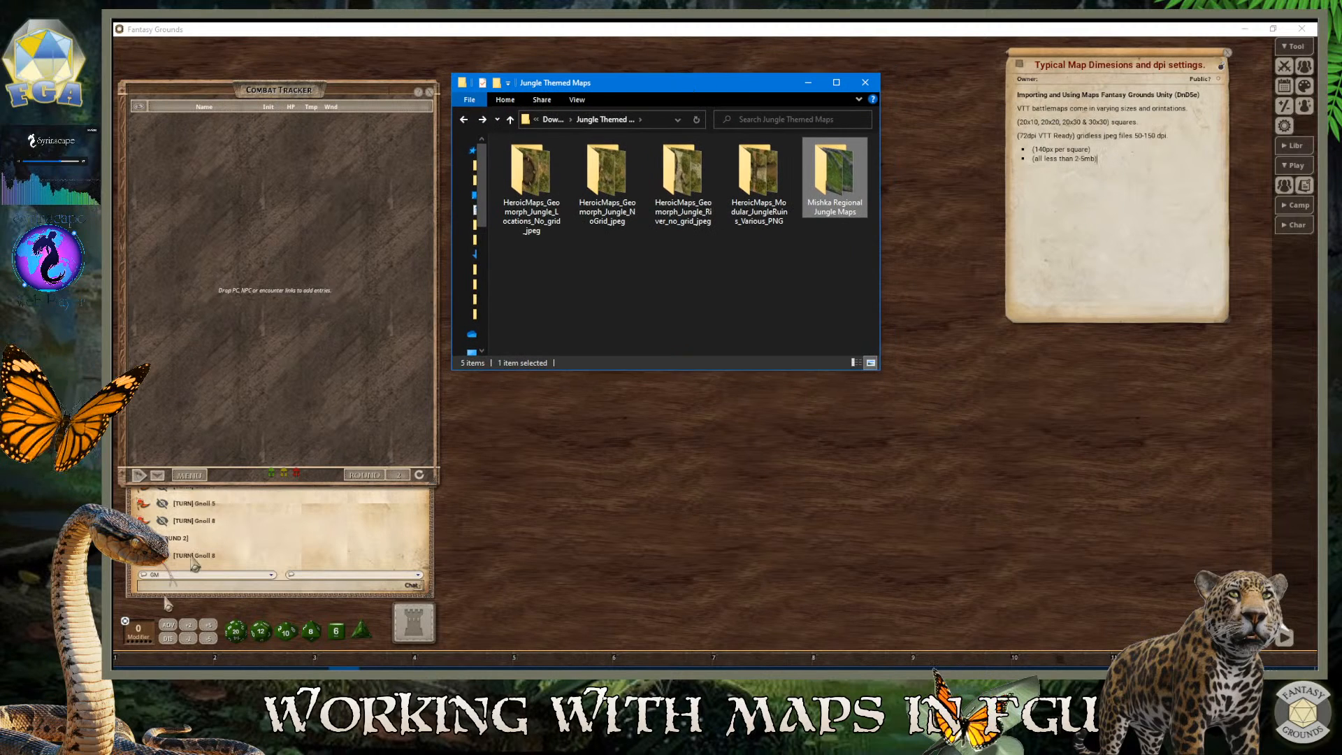
Search Windows for "poin" and launch PointerFocus to highlight the mouse pointer
left_click(158, 675)
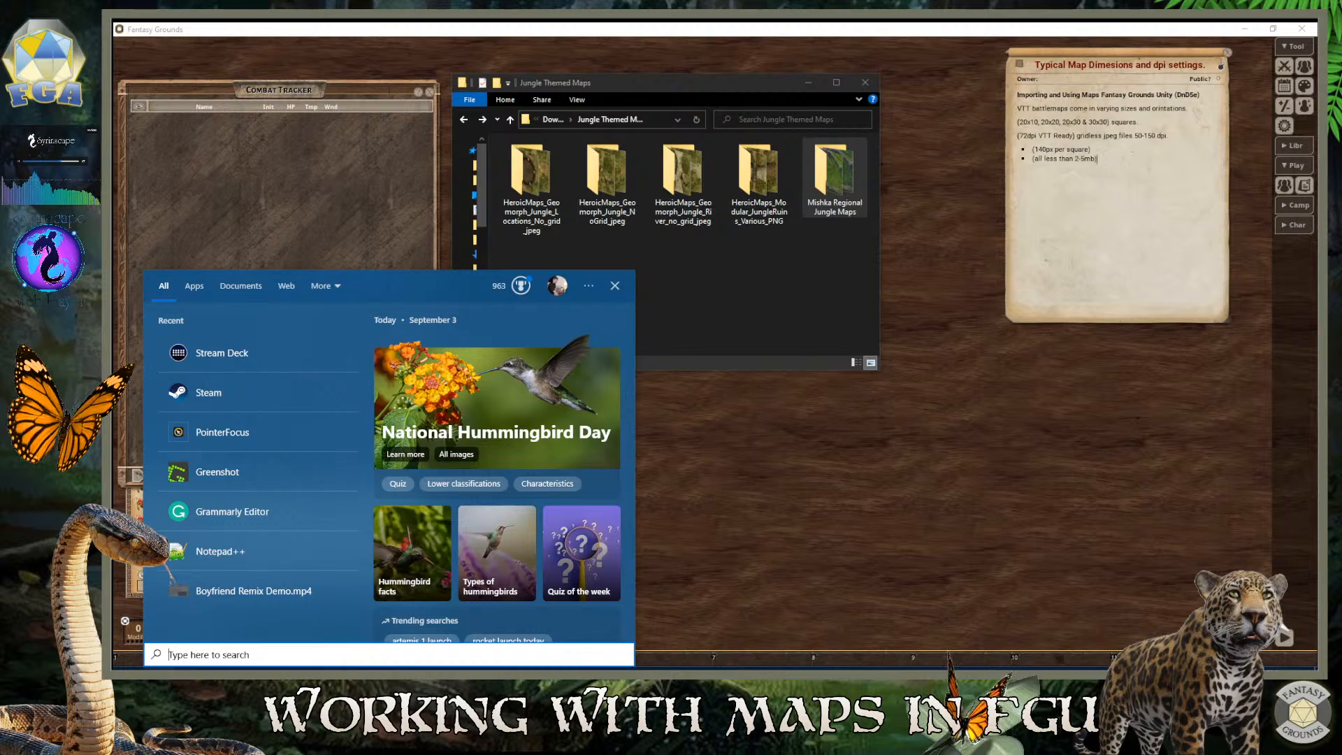
type("lp")
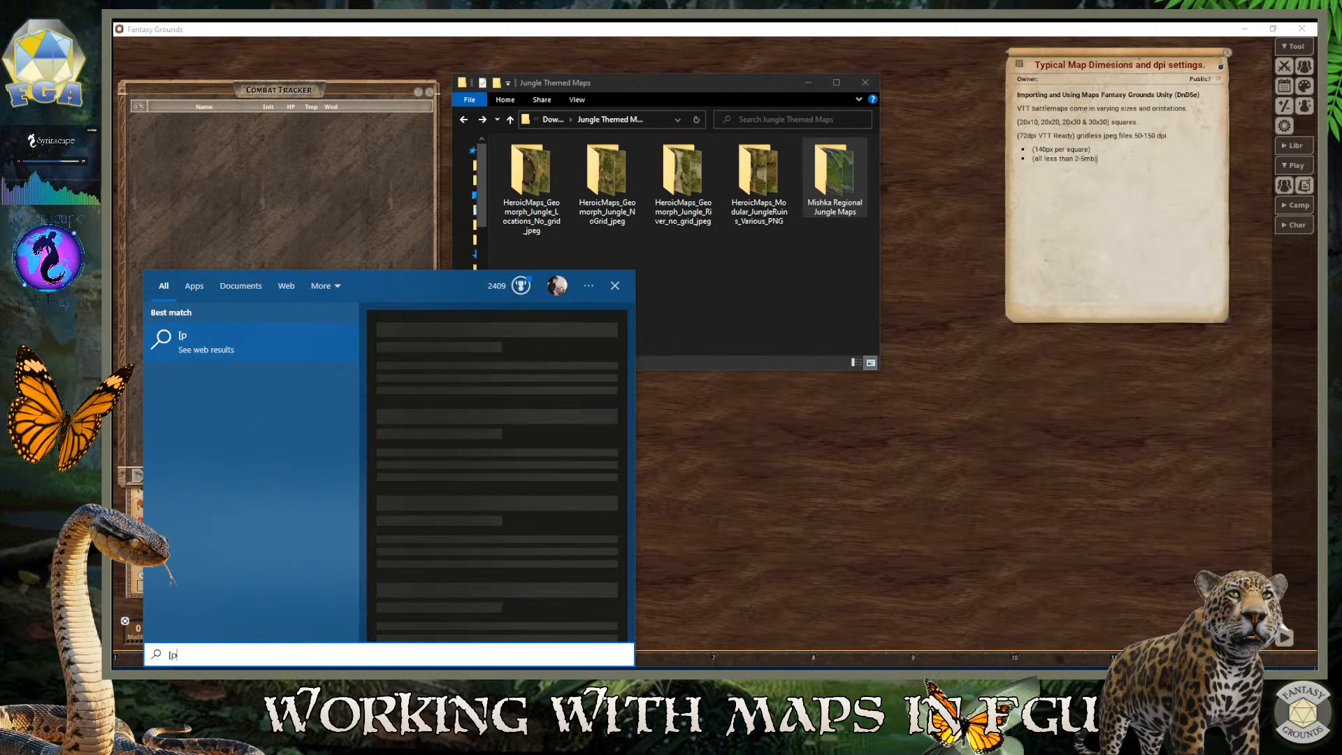
key("BackSpace")
type("p")
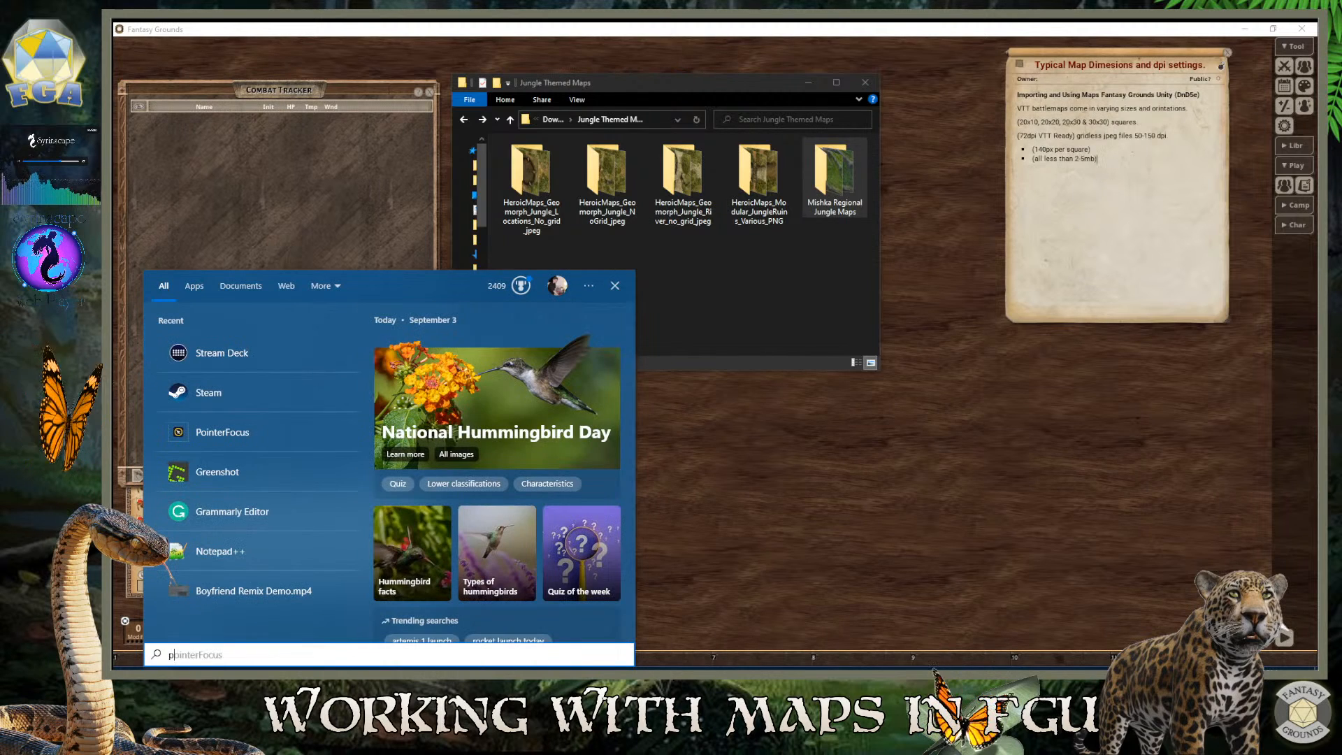
type("oin")
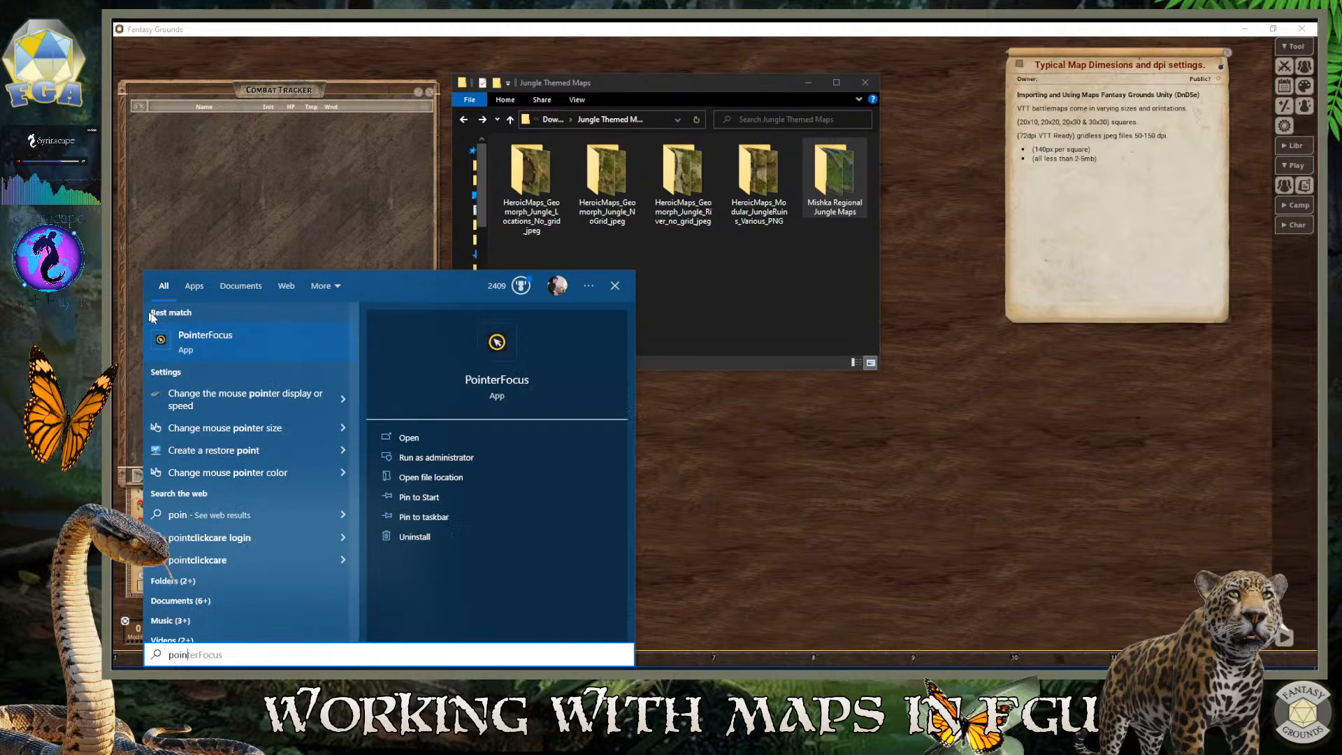
left_click(198, 336)
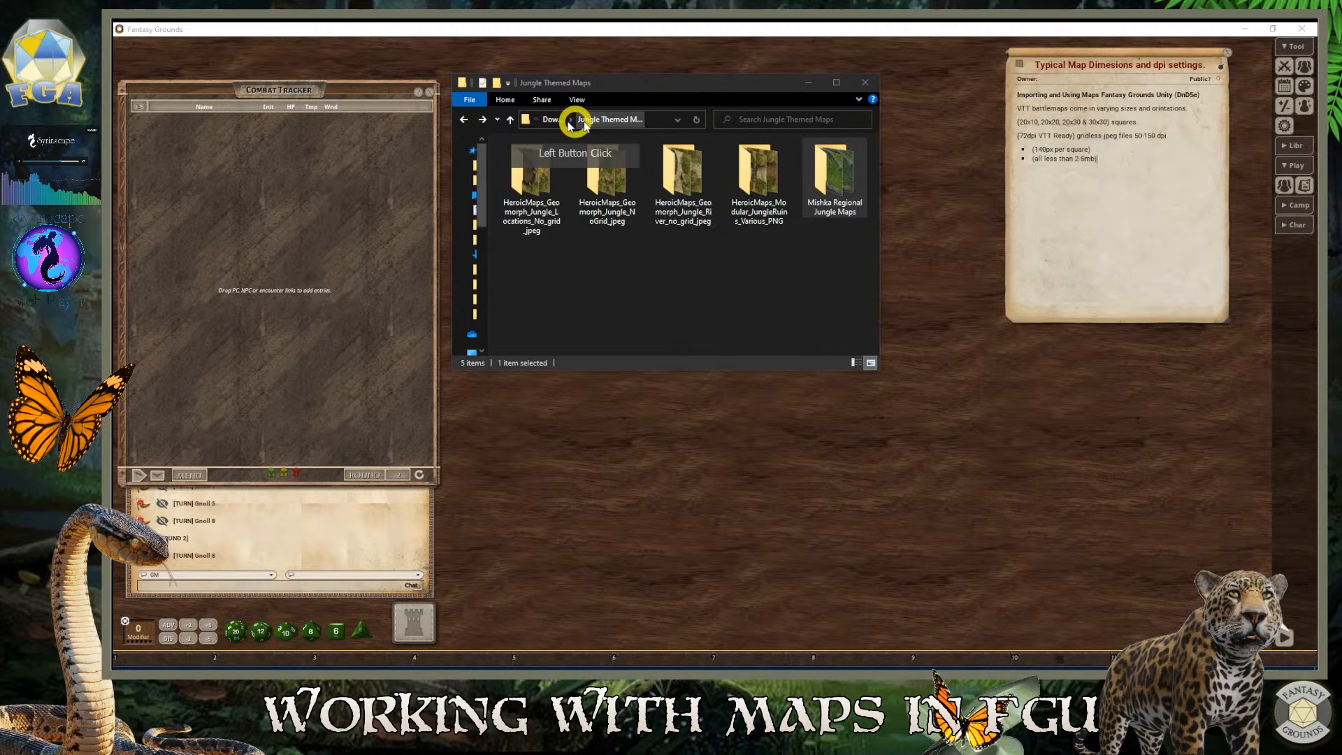
left_click(517, 181)
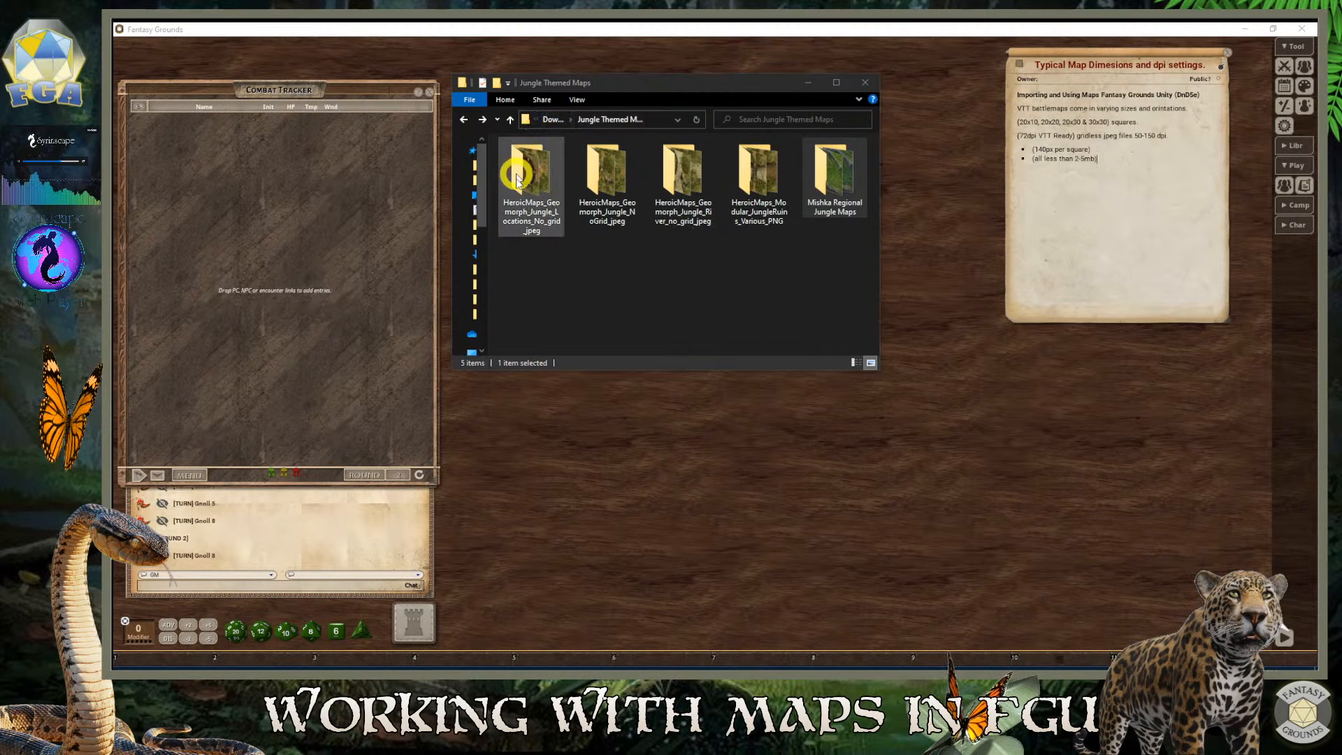
left_click(803, 155)
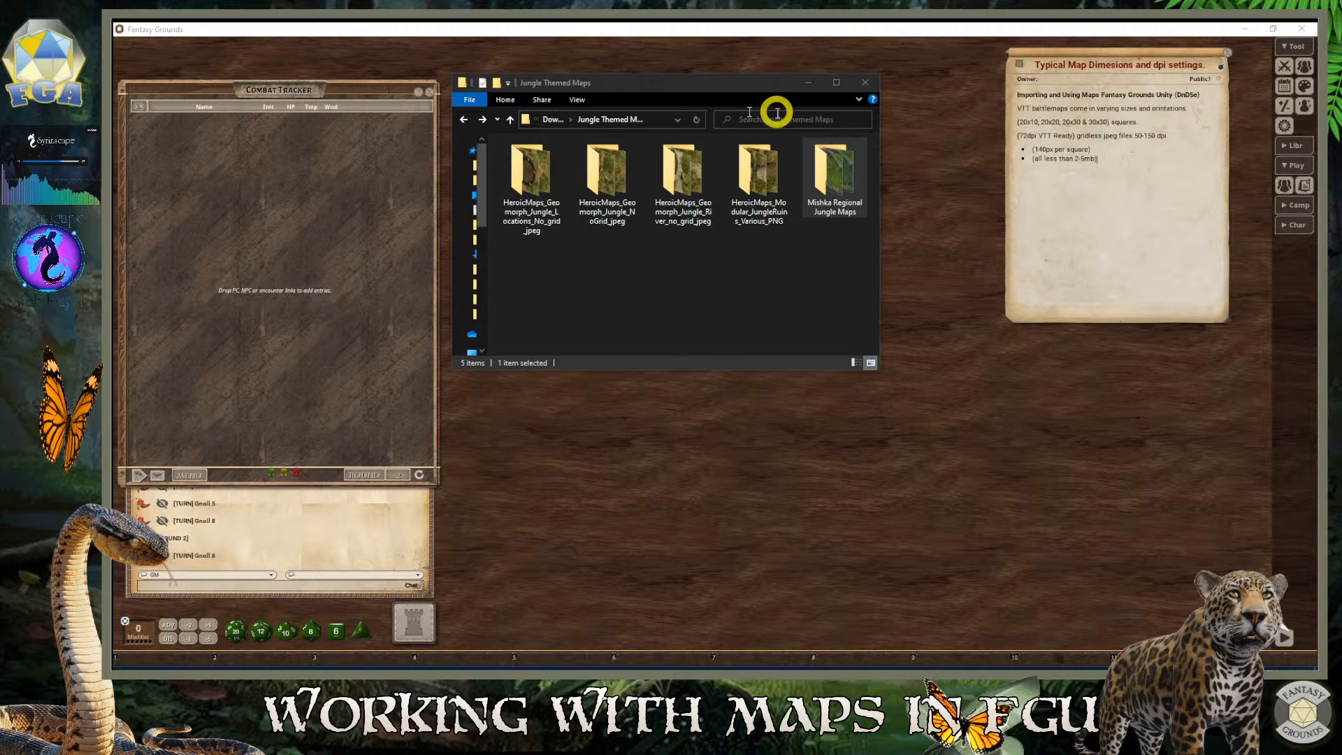
Open the Assets window from the Fantasy Grounds library group and place it beside the Combat Tracker
left_click(1286, 146)
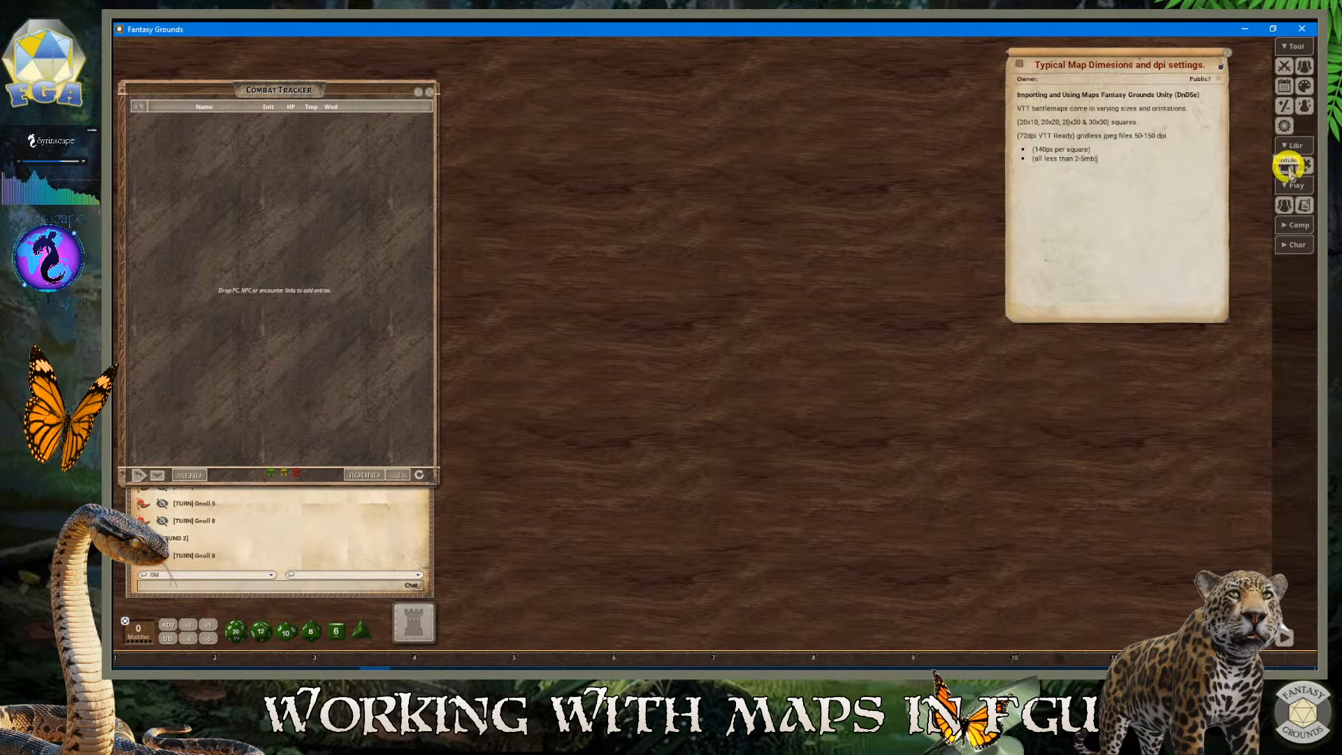
left_click(1305, 168)
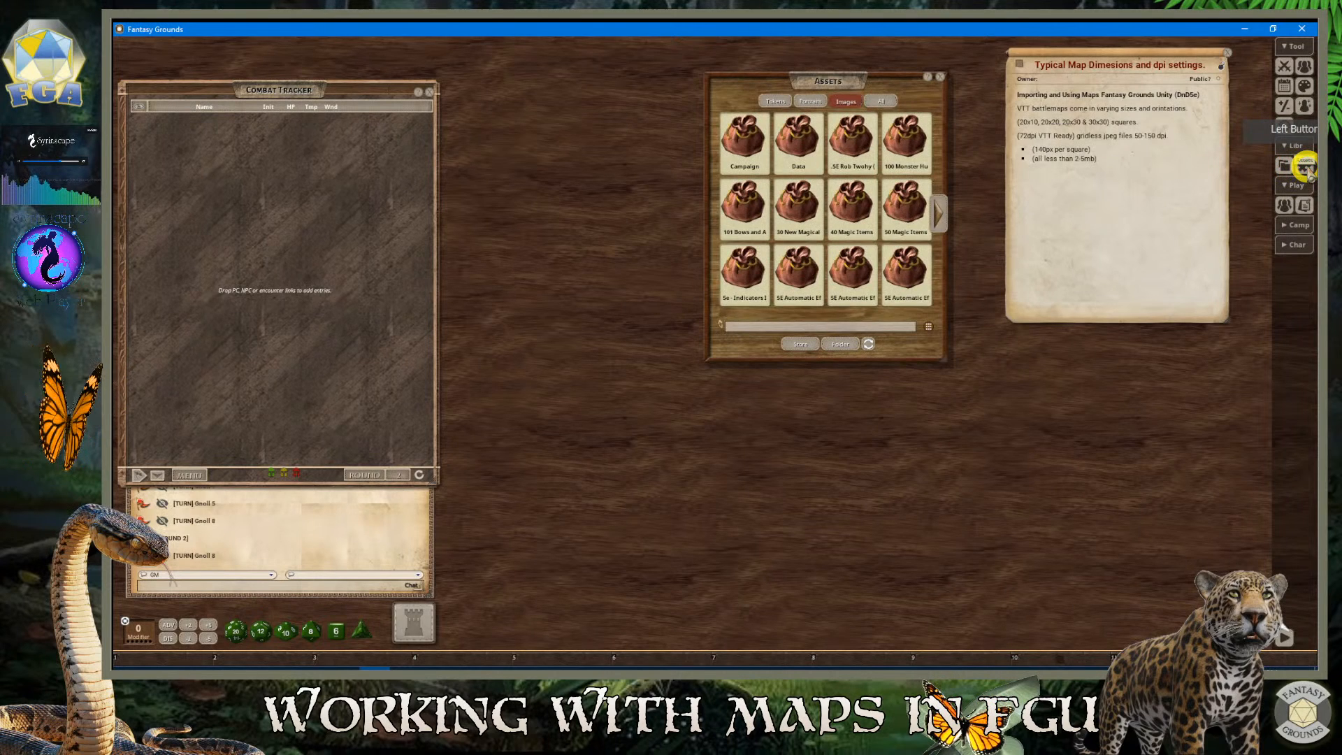
left_click_drag(832, 87, 571, 95)
Look through the Portraits, Images and Tokens categories of the Assets window
left_click(550, 108)
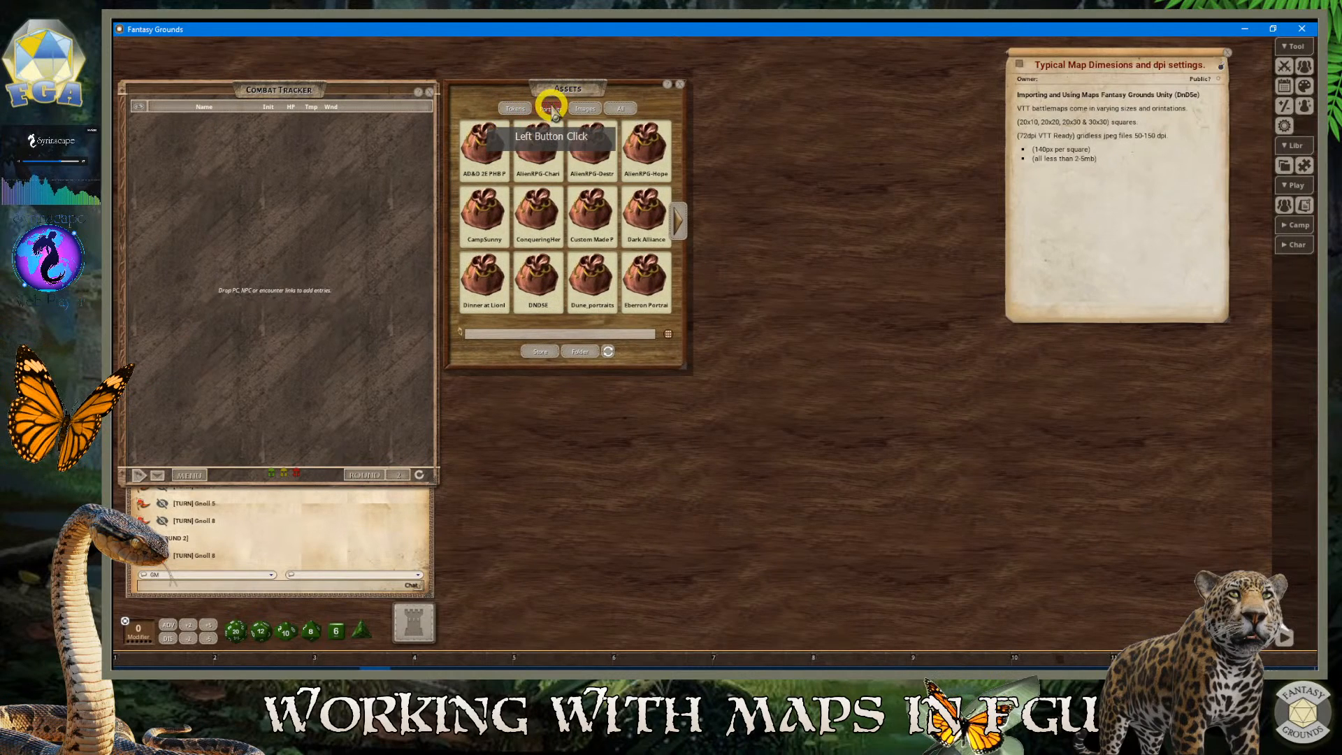
left_click(587, 109)
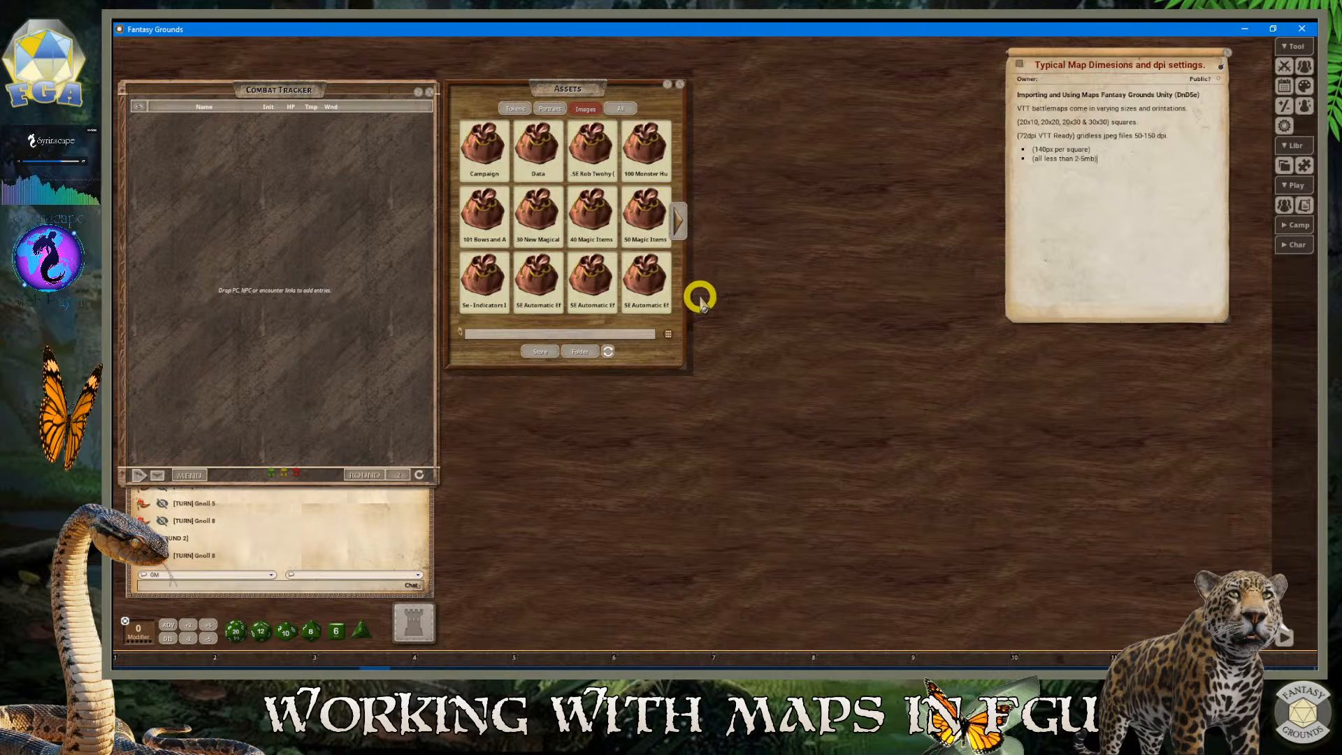
left_click(549, 109)
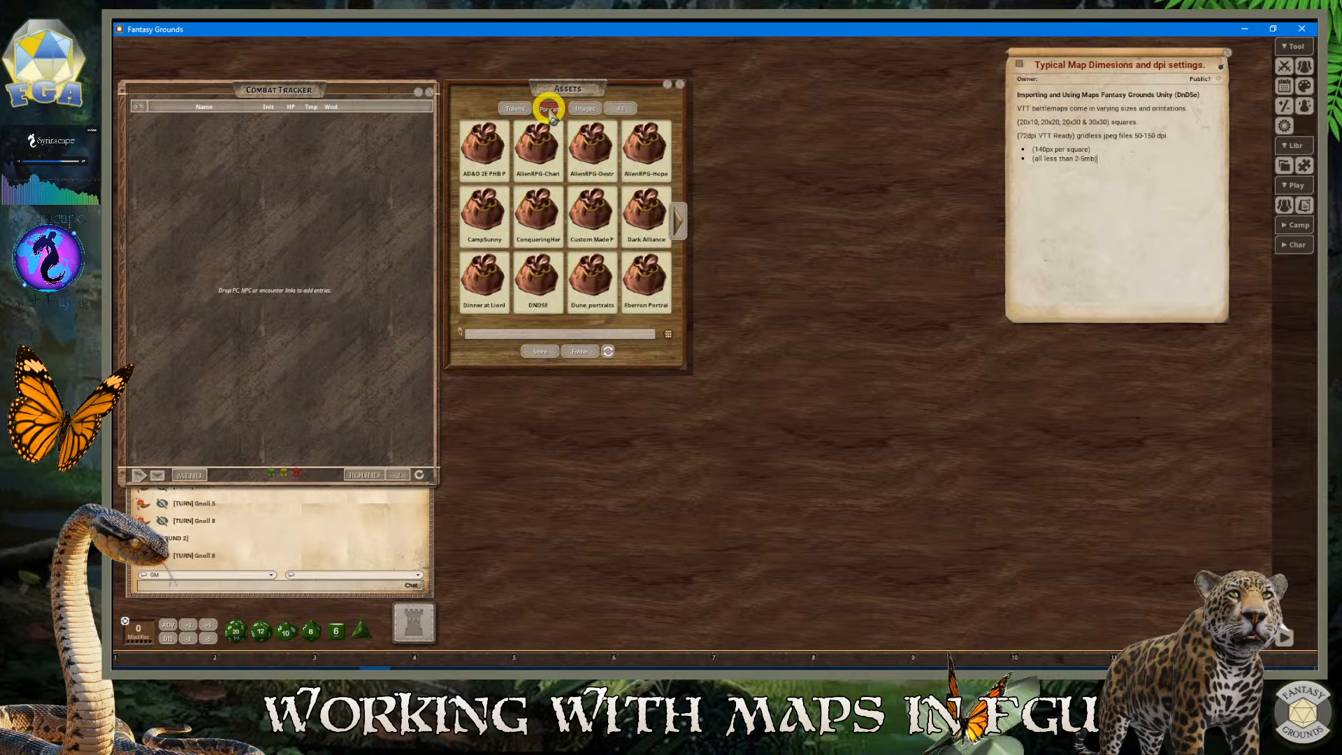
left_click(508, 109)
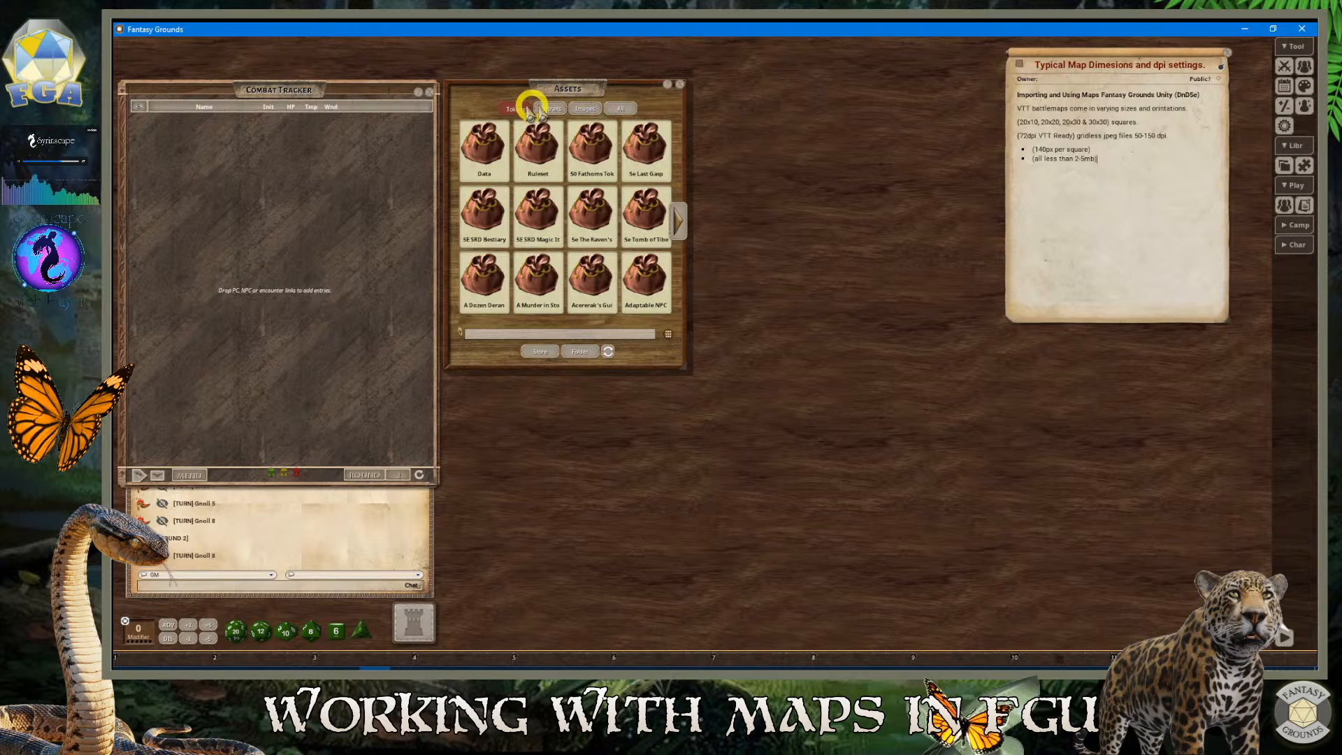
left_click(591, 110)
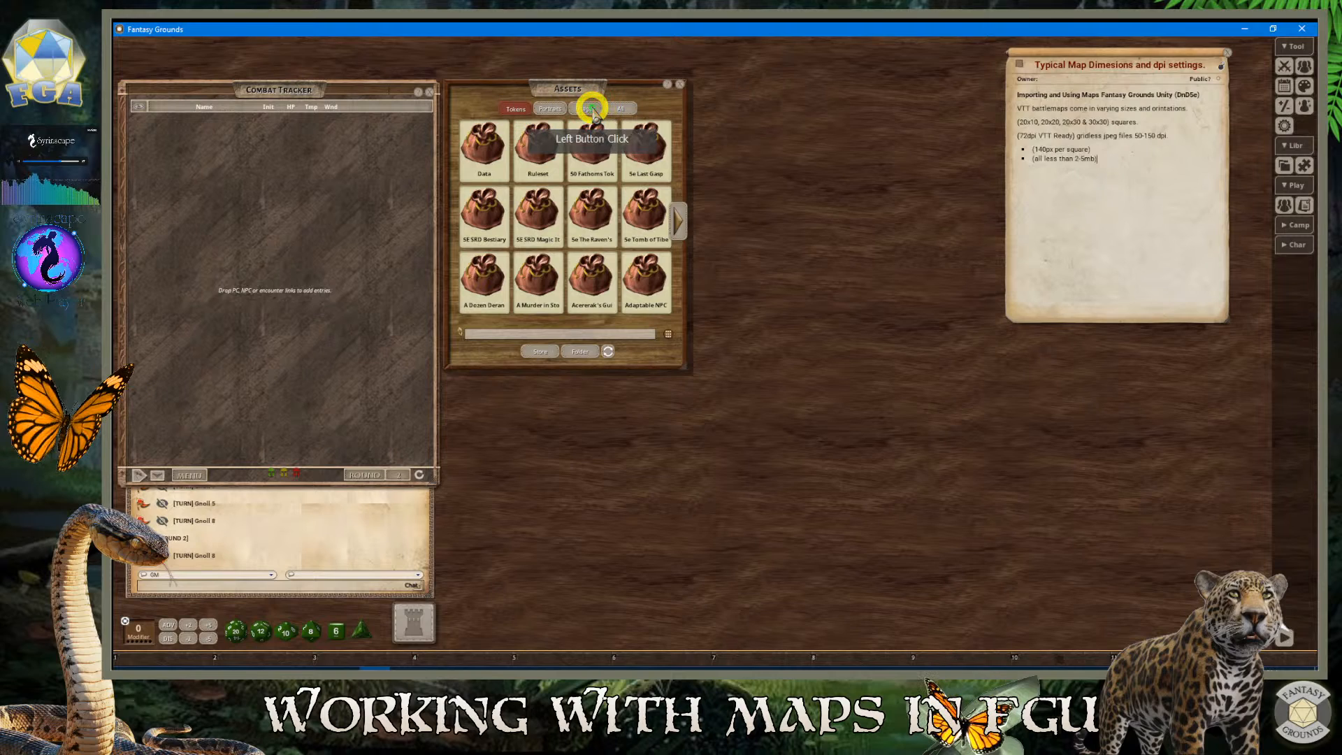
left_click(562, 108)
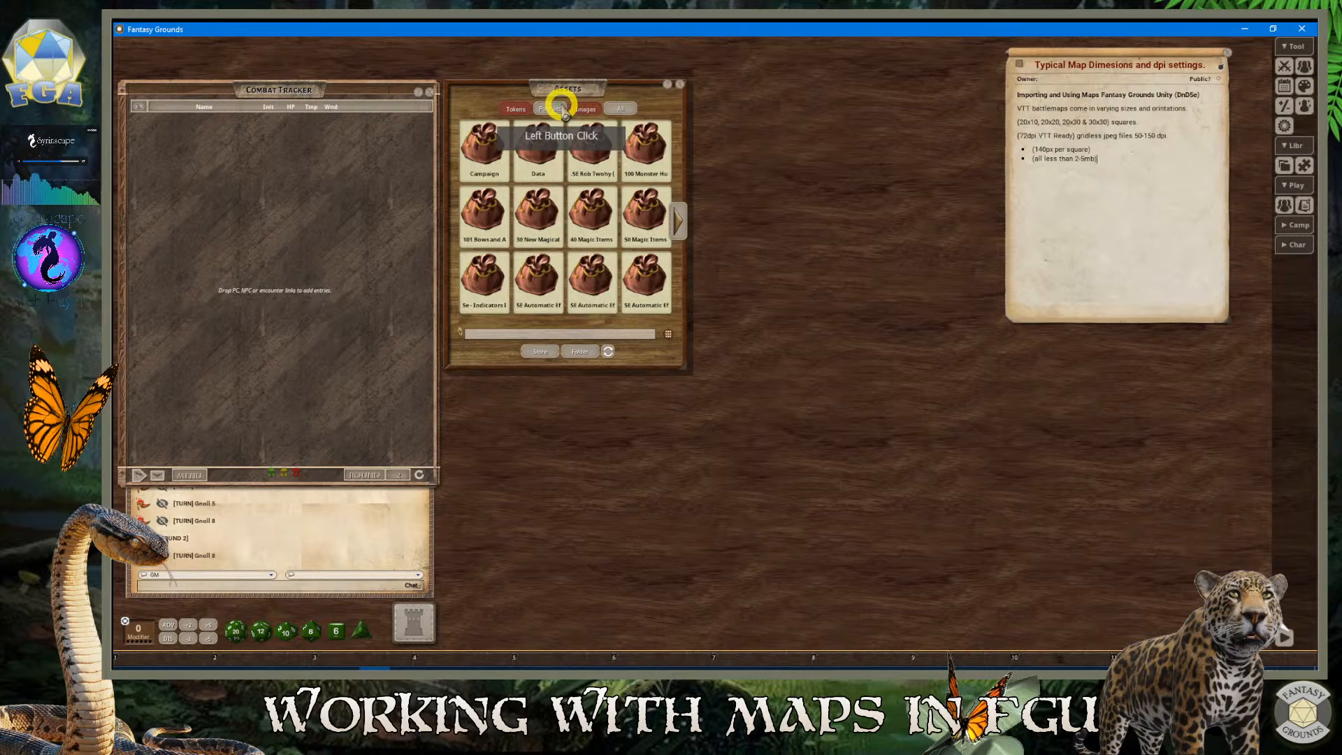
Show the Images category of the Assets window and open its campaign images folder in File Explorer, placed beside the Assets window
left_click(585, 109)
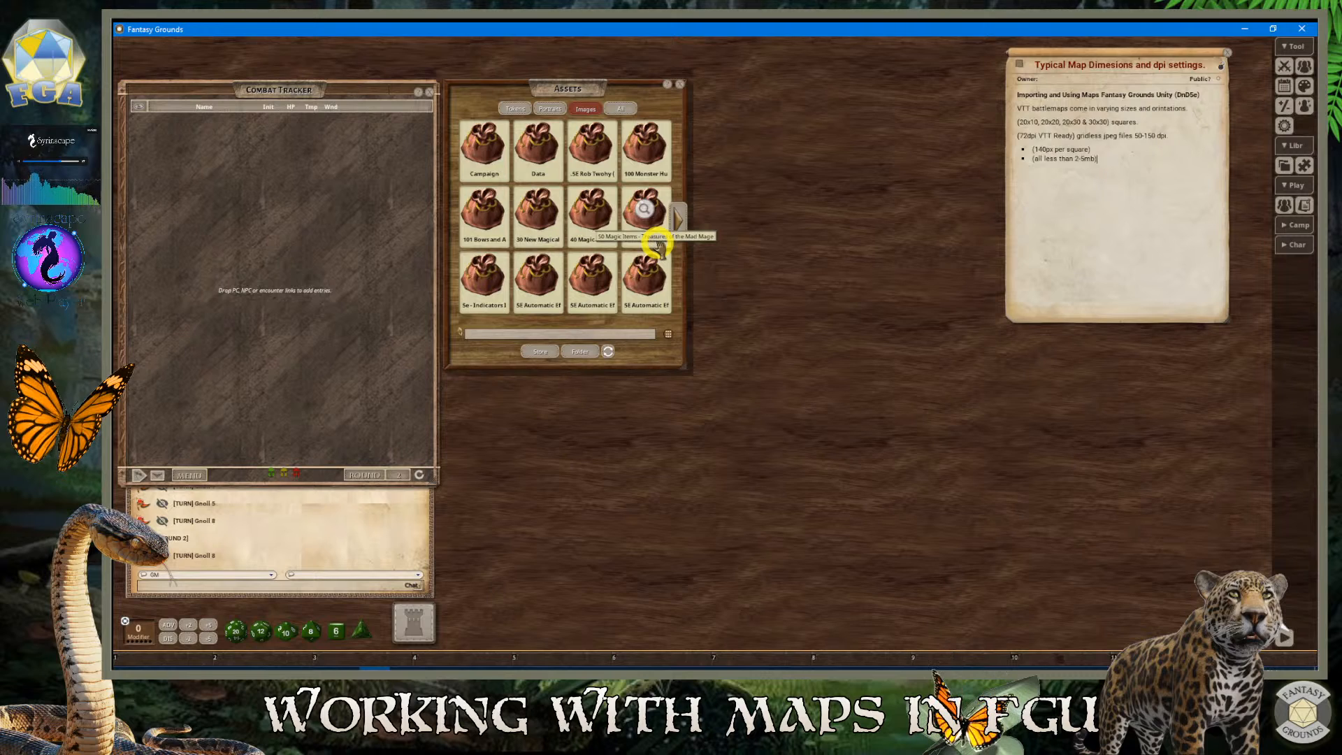
left_click(517, 110)
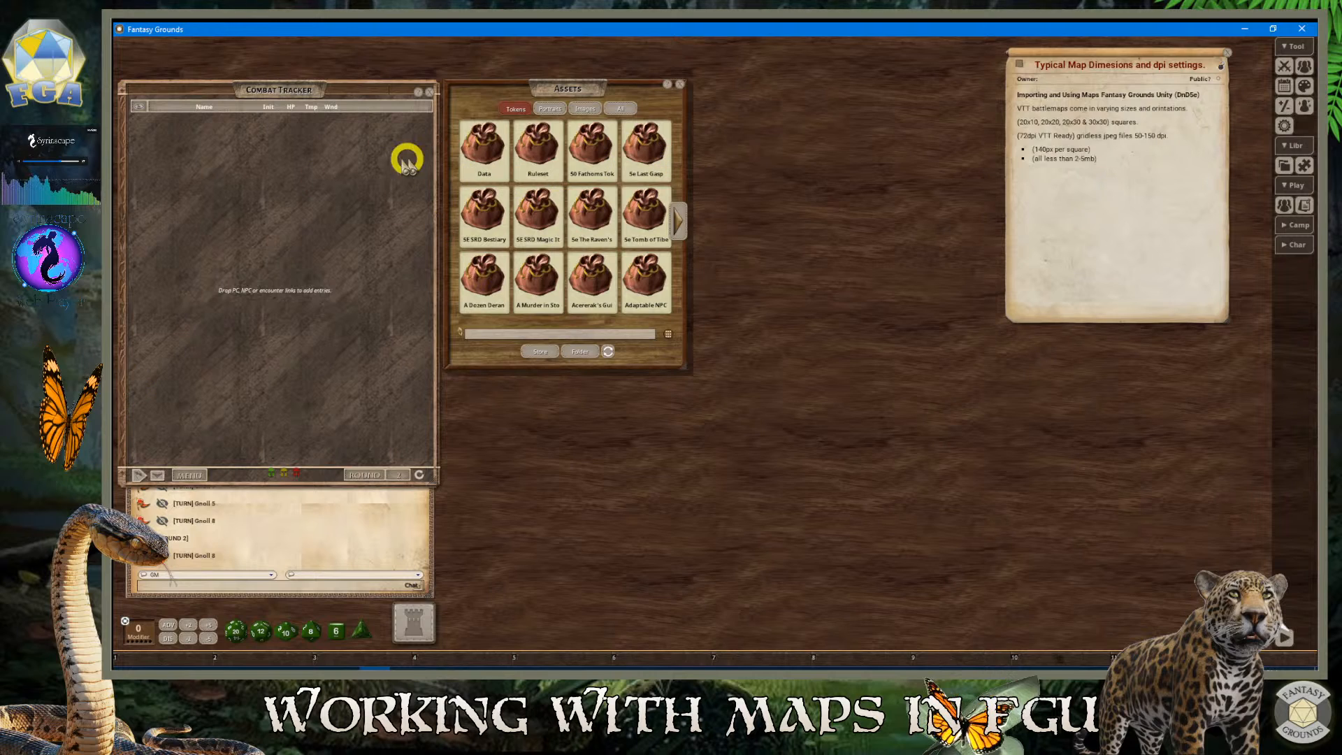
left_click(591, 108)
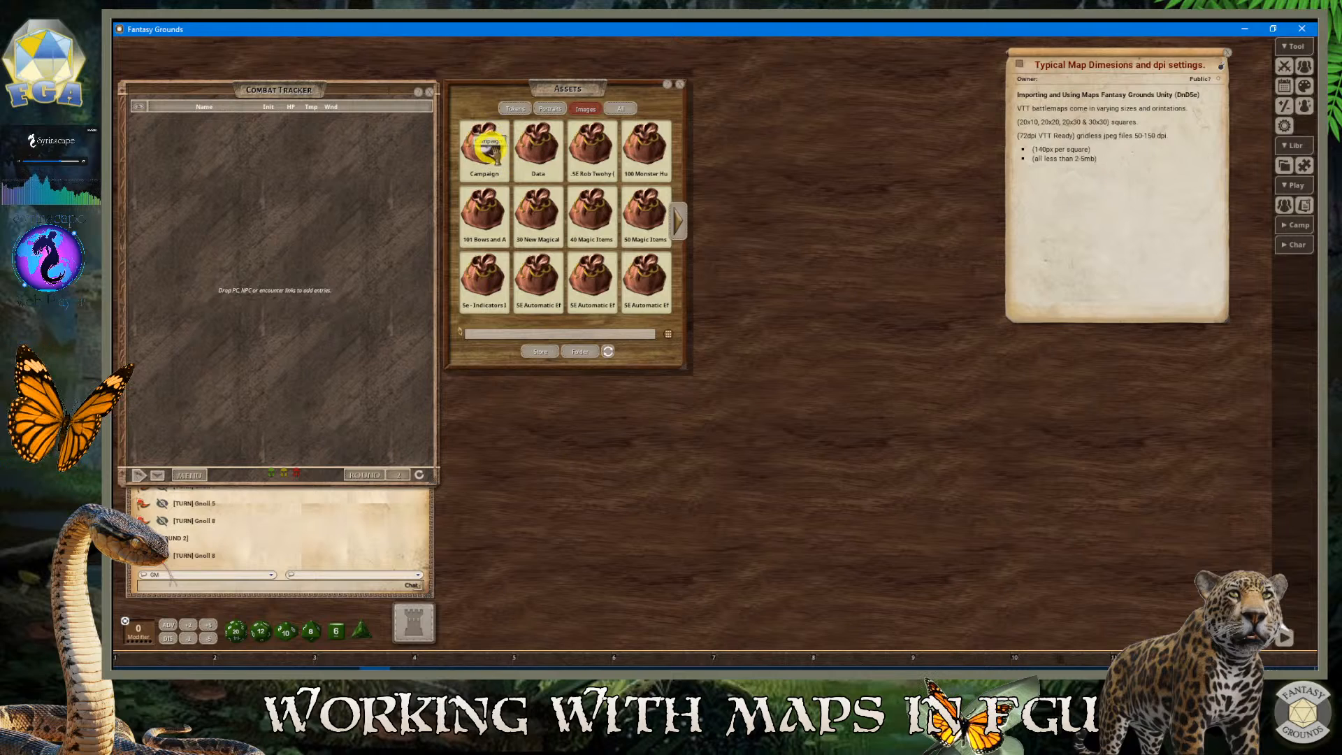
left_click(580, 352)
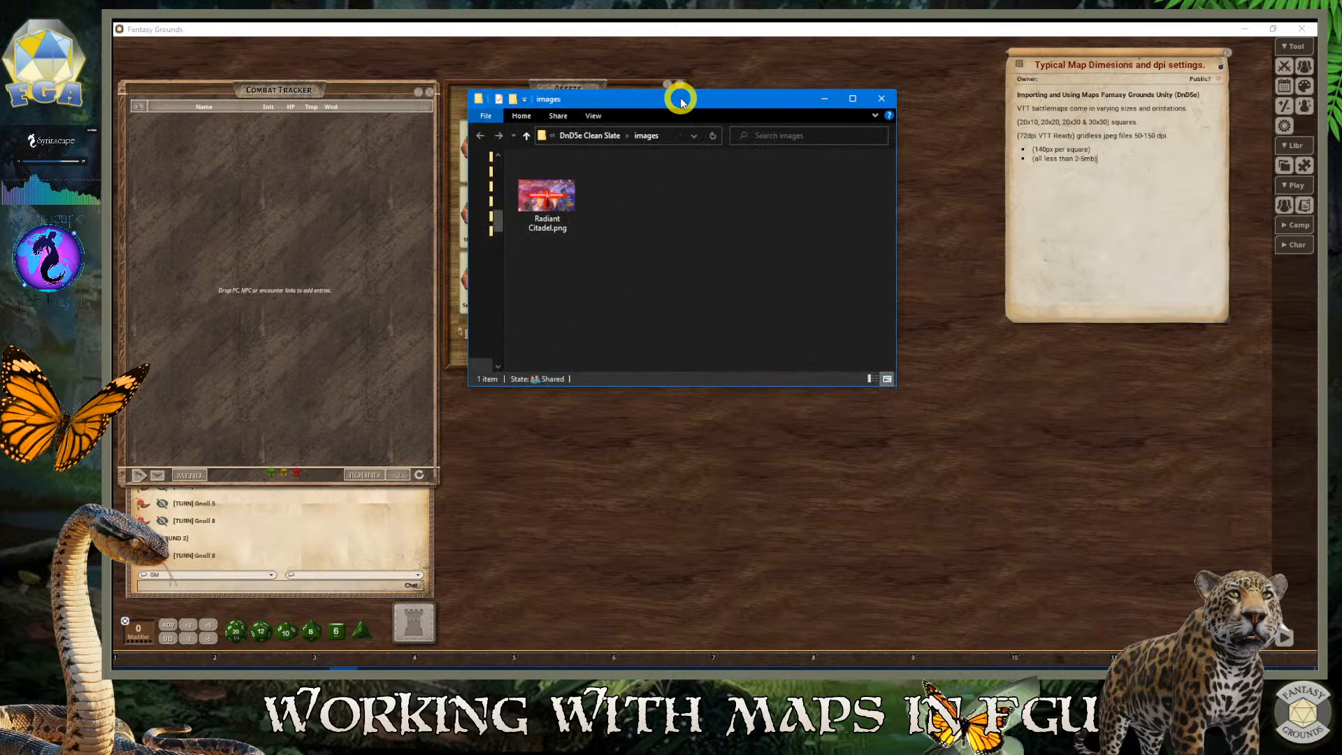
left_click_drag(683, 98, 916, 113)
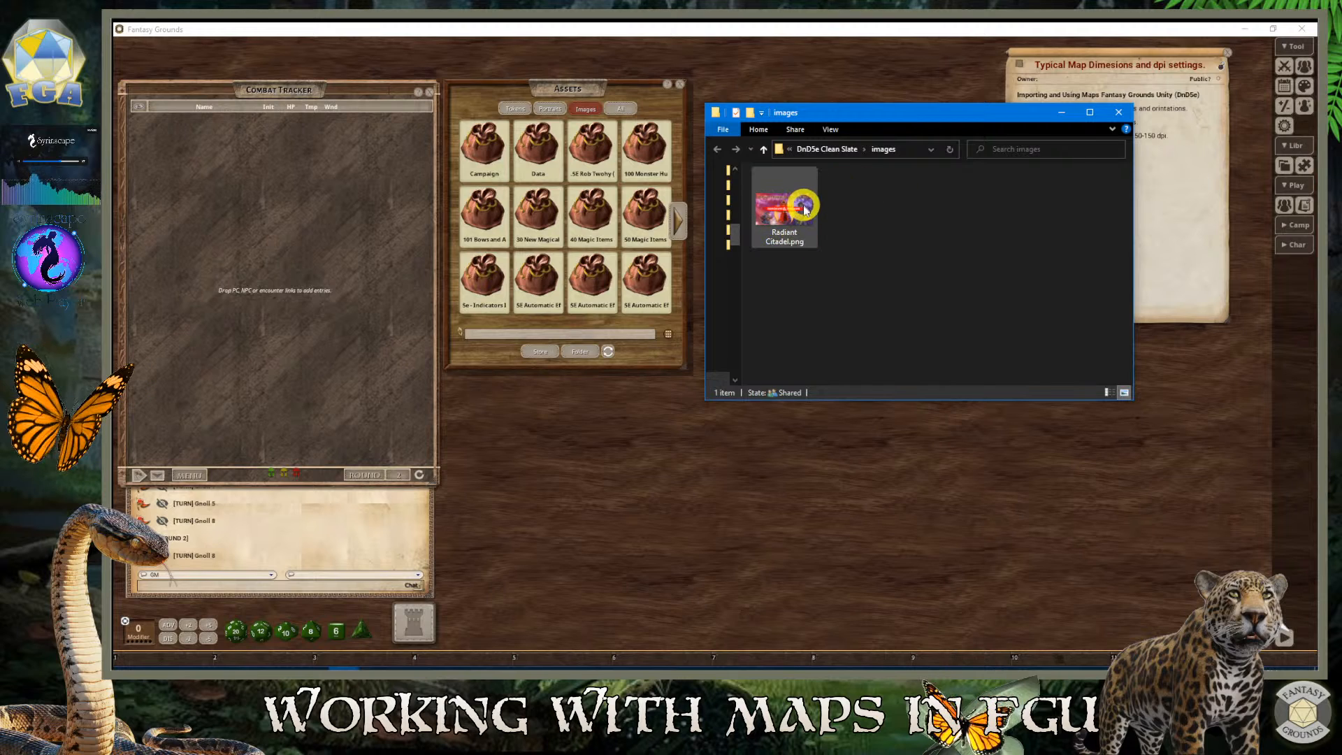
mouse_move(797, 203)
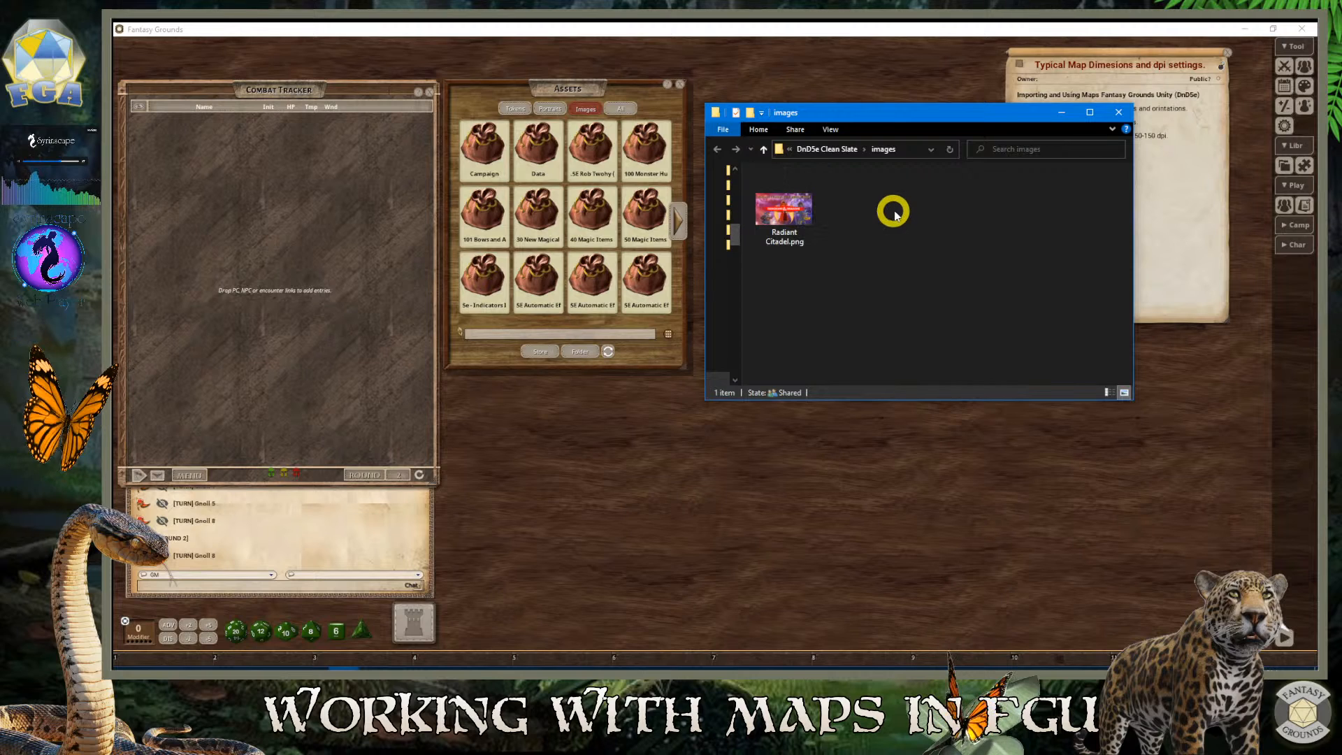
left_click(892, 211)
Switch to the Jungle Themed Maps window in File Explorer, cut that folder from Downloads, and close the Downloads window
left_click(599, 464)
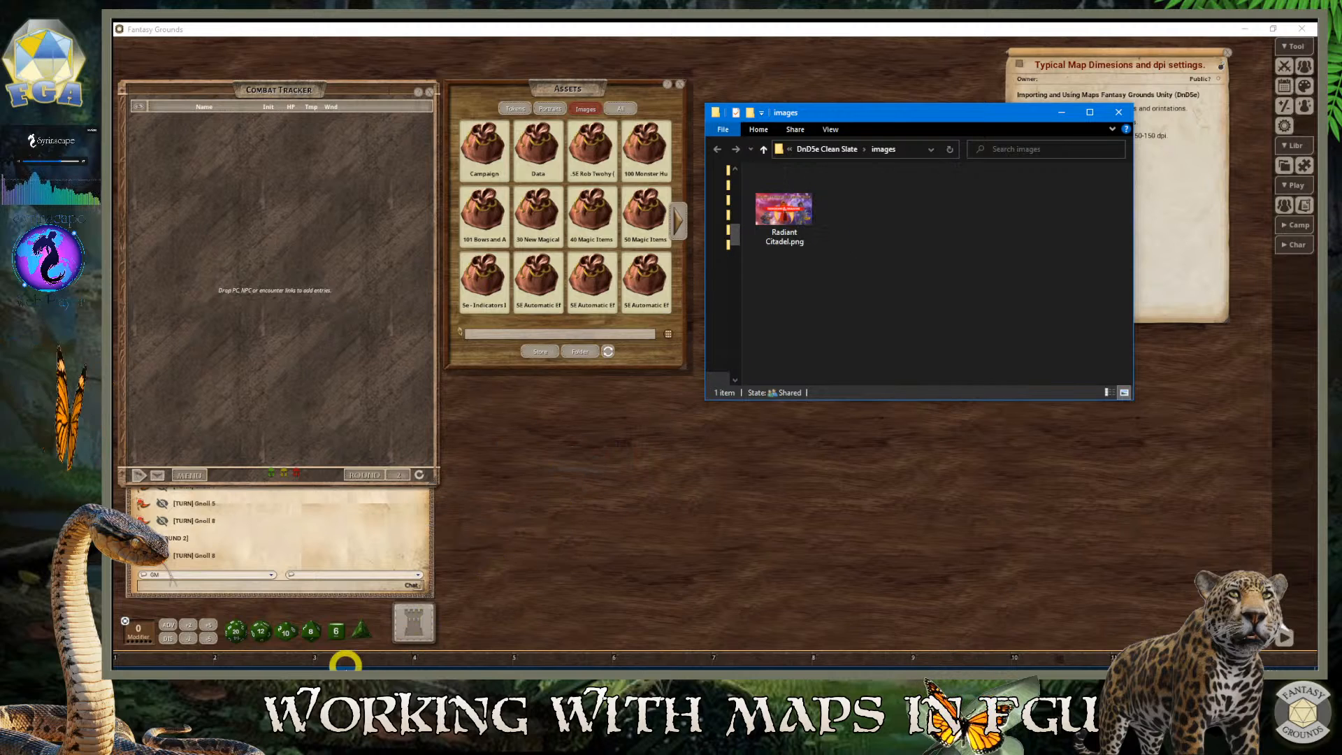
left_click(345, 669)
left_click(311, 621)
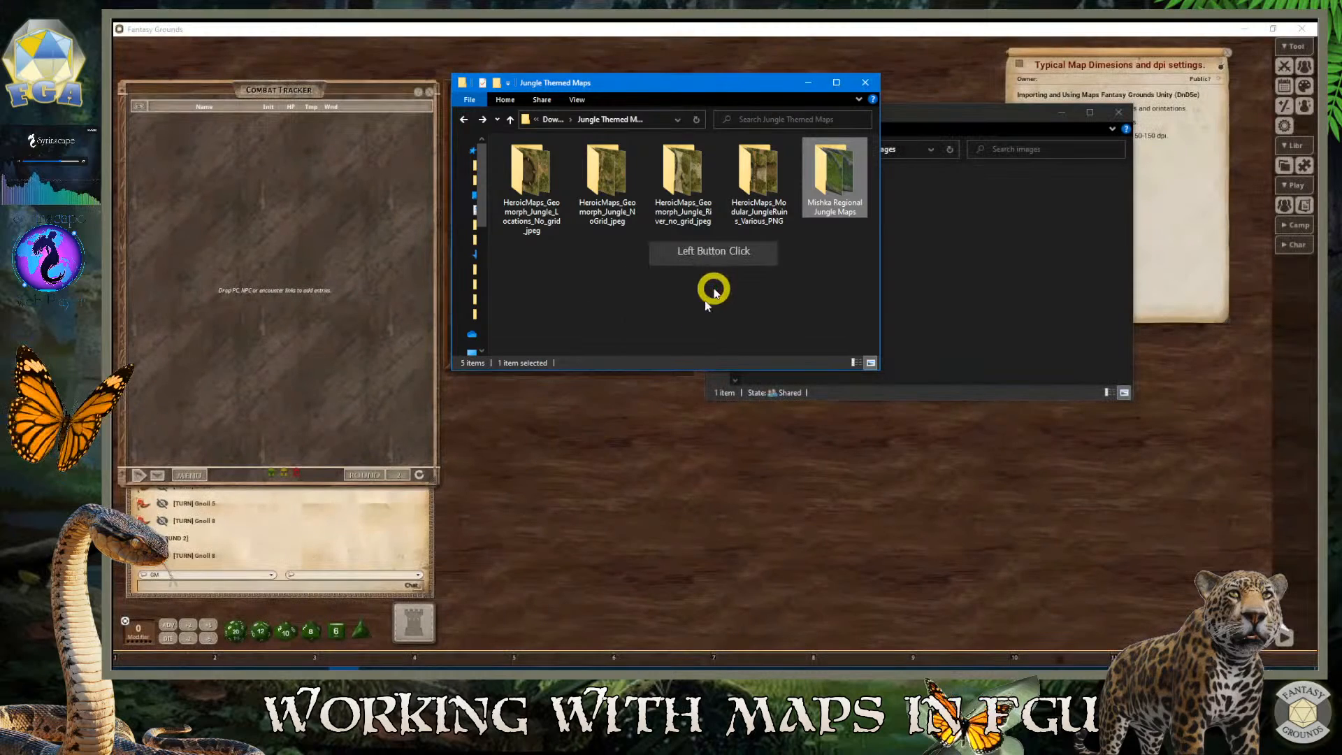
left_click(613, 121)
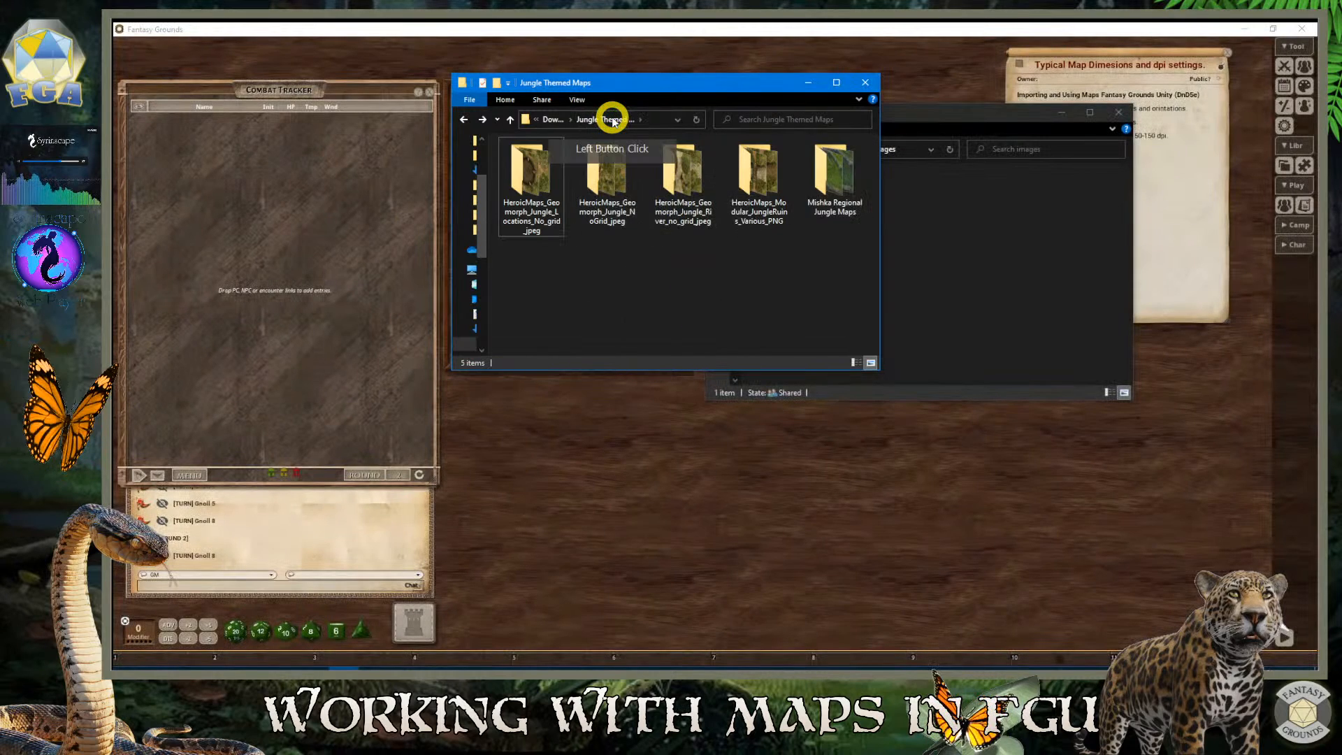
left_click(553, 122)
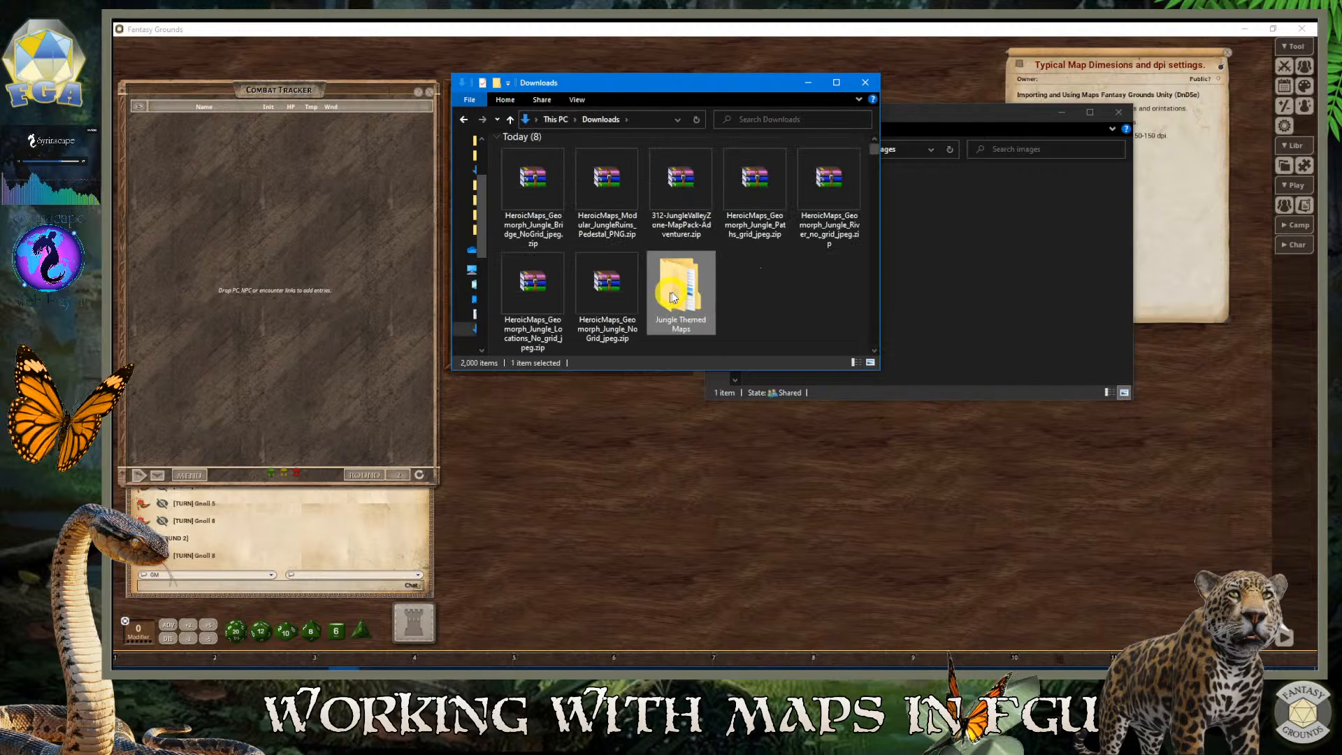
right_click(676, 289)
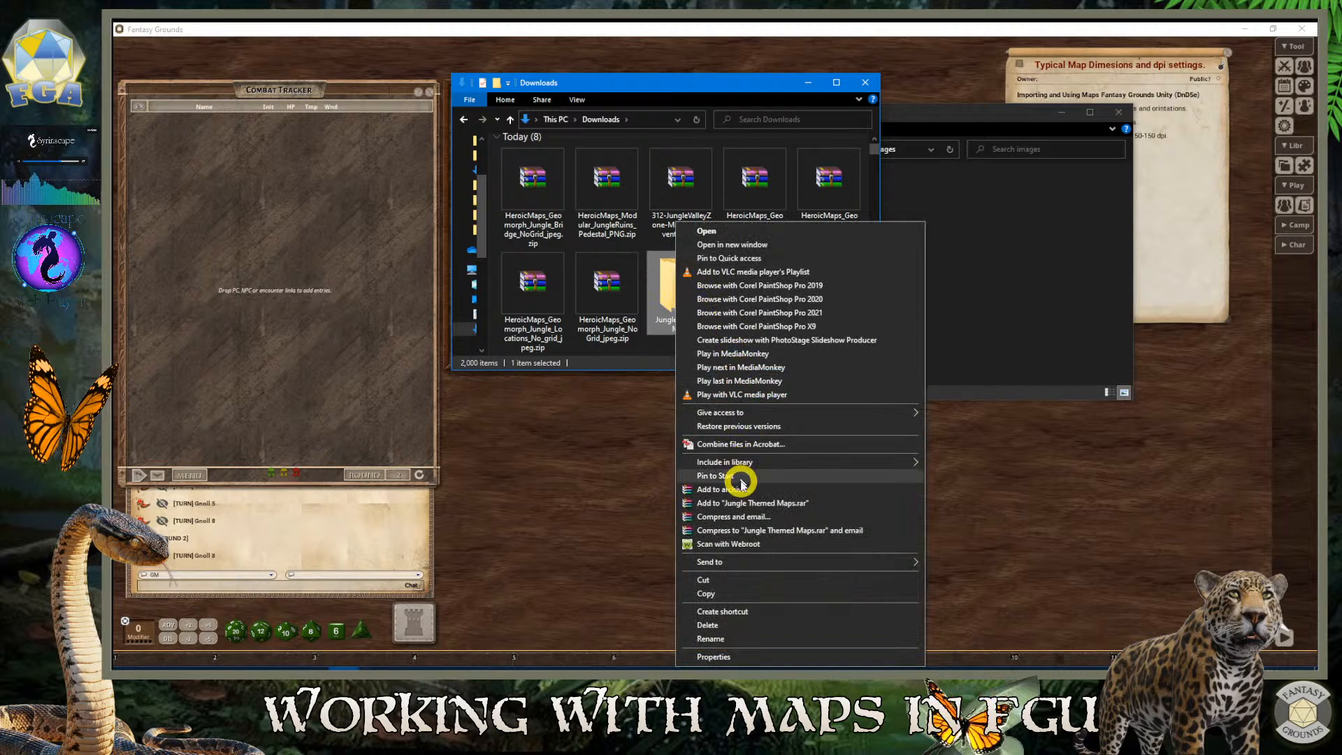
left_click(728, 586)
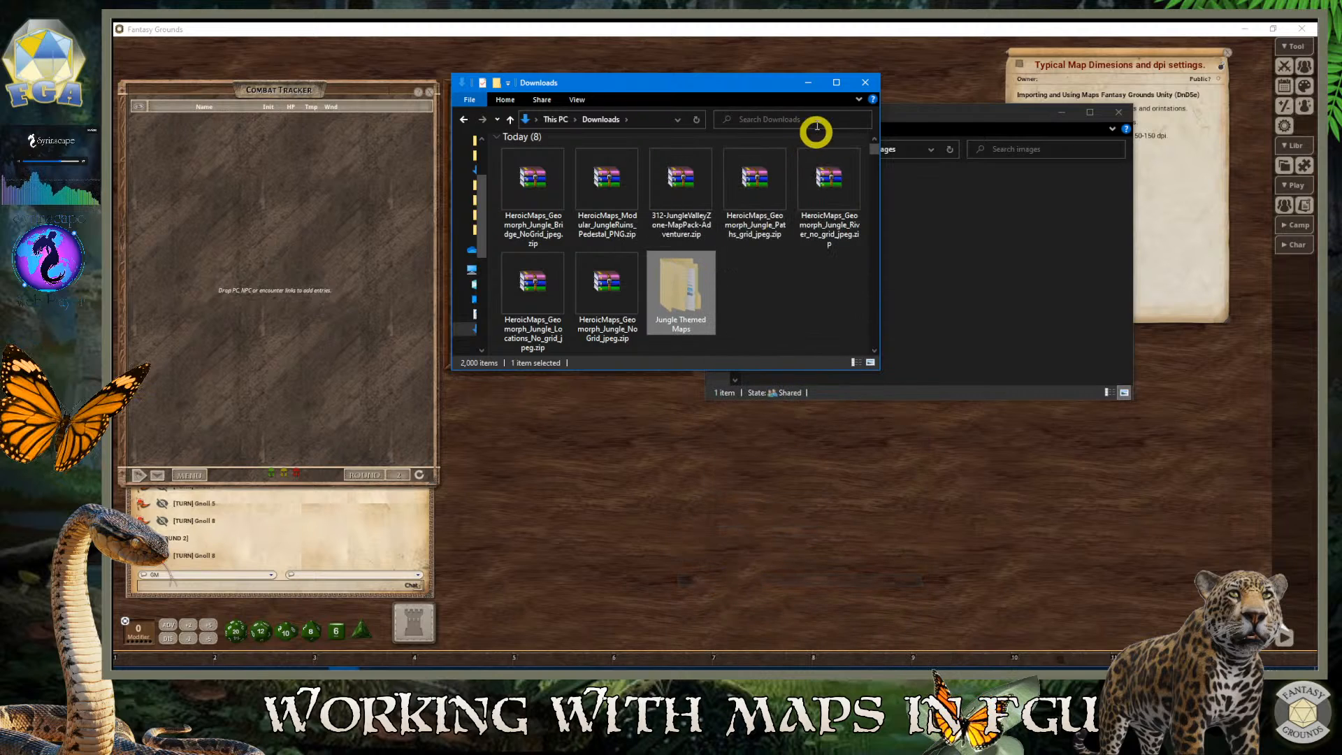
left_click(866, 83)
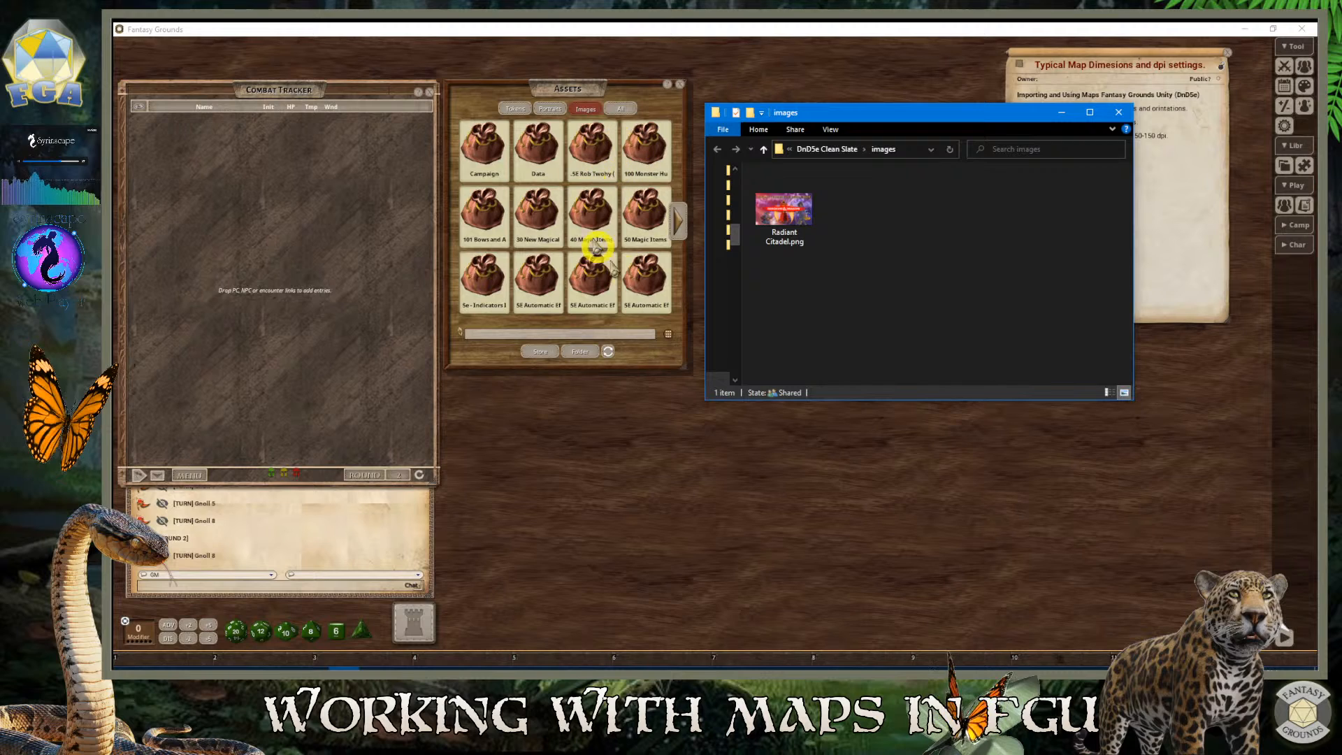
Paste the Jungle Themed Maps folder into the images folder of the DnD5e Clean Slate campaign
left_click(908, 253)
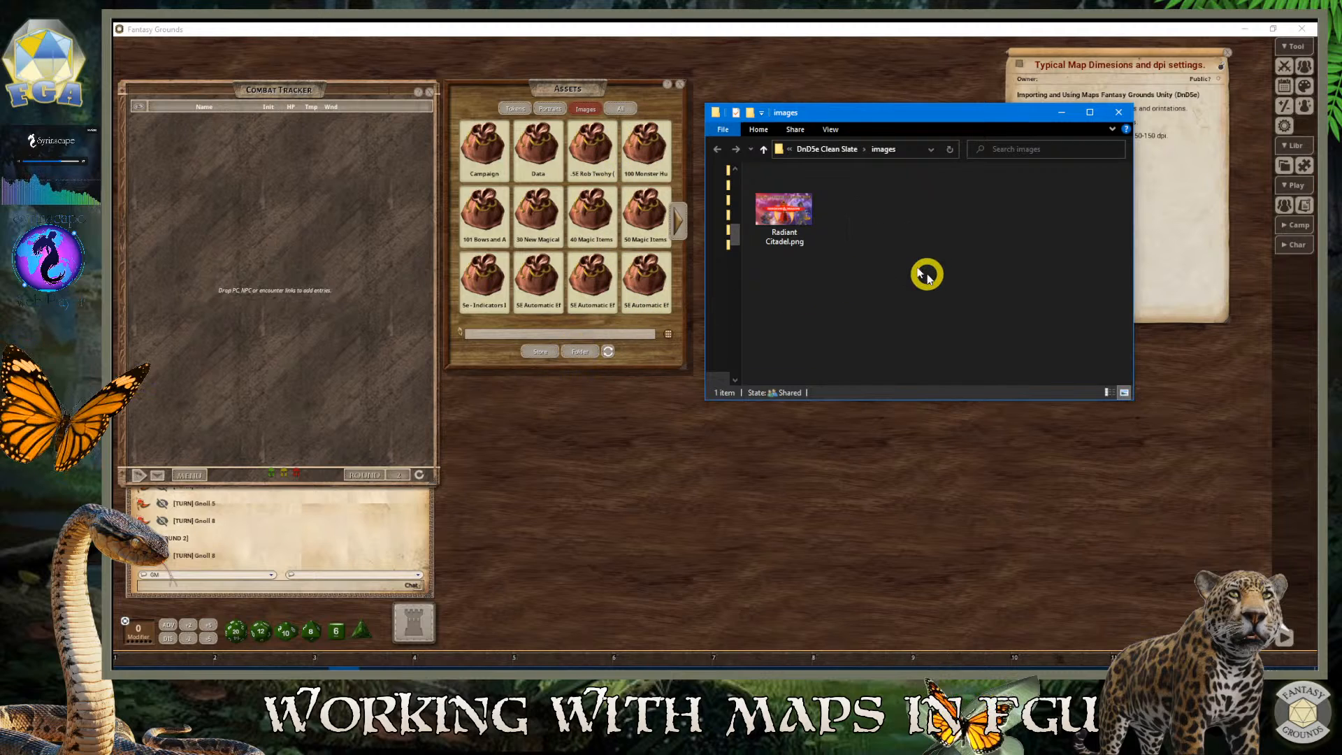
key("ctrl+v")
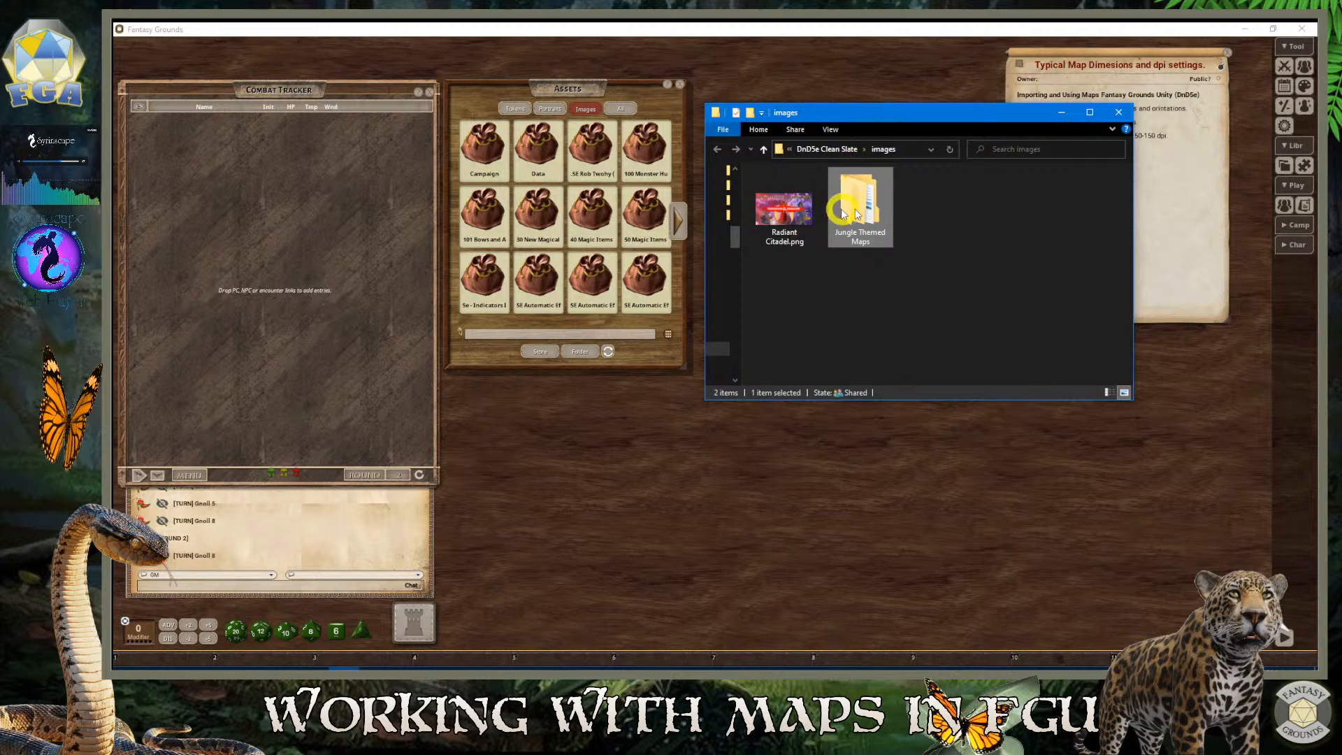
left_click_drag(893, 118, 919, 142)
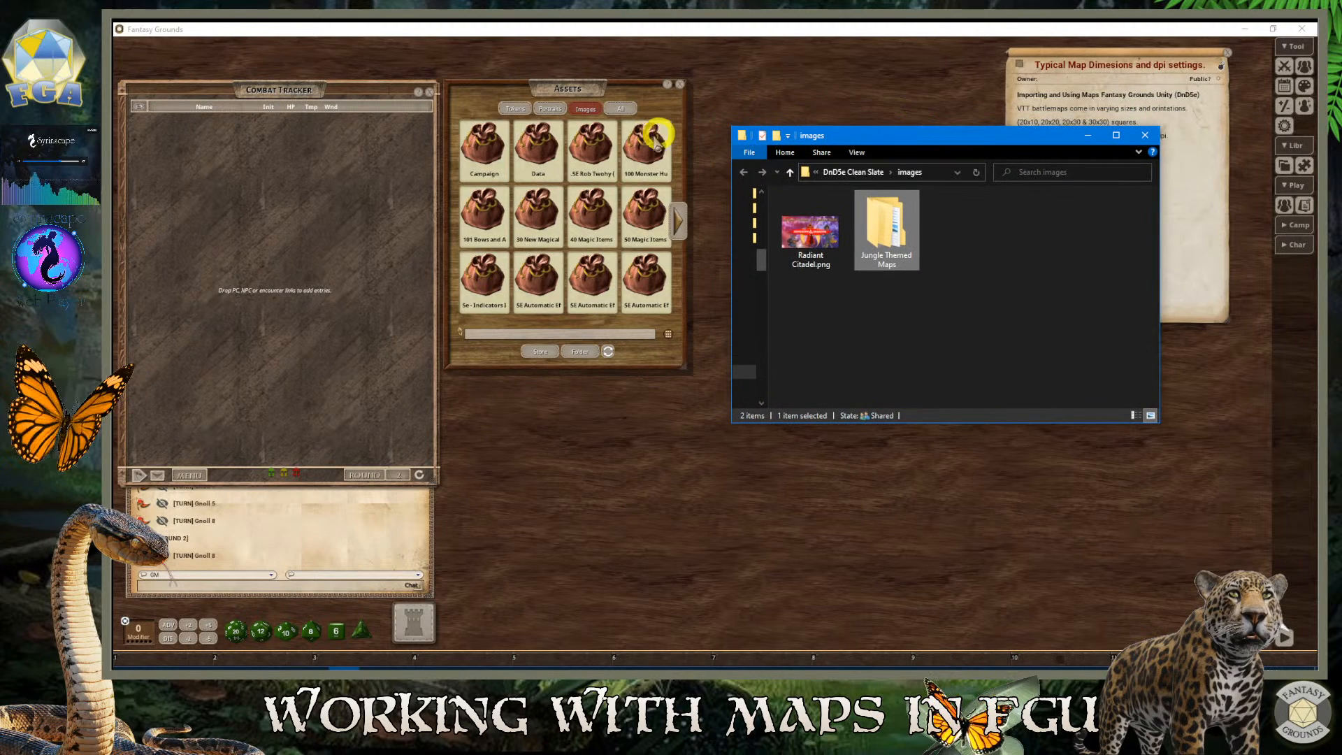
Refresh the Campaign image assets in Fantasy Grounds, open the Jungle Themed Maps folder, and enlarge the Assets window
left_click(490, 146)
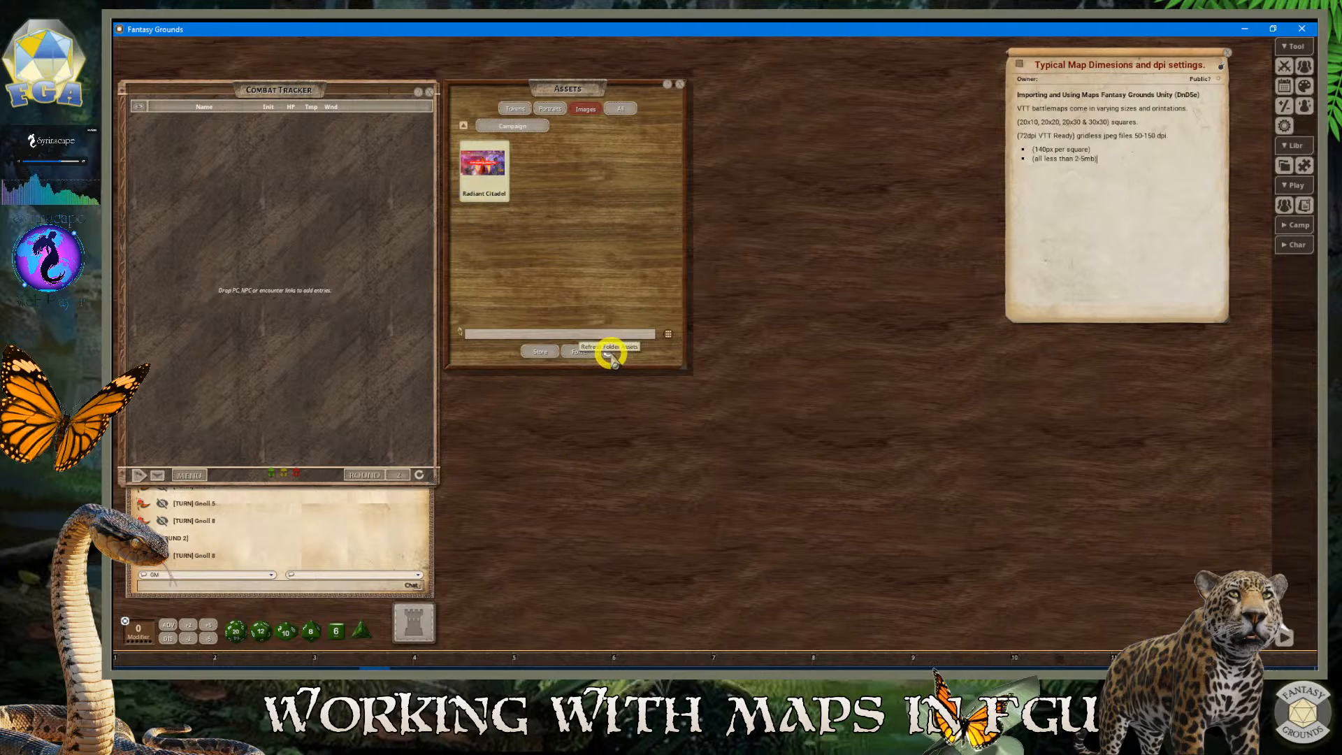
left_click(779, 358)
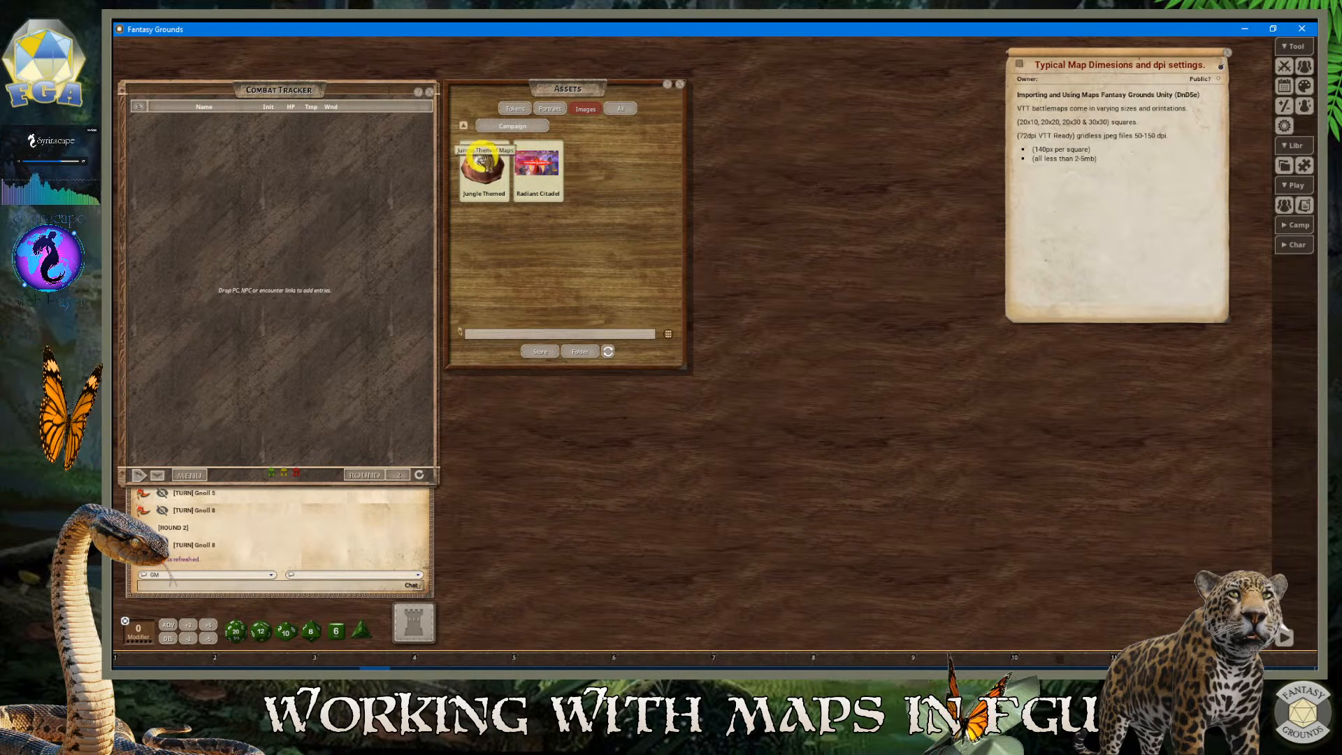
left_click(482, 166)
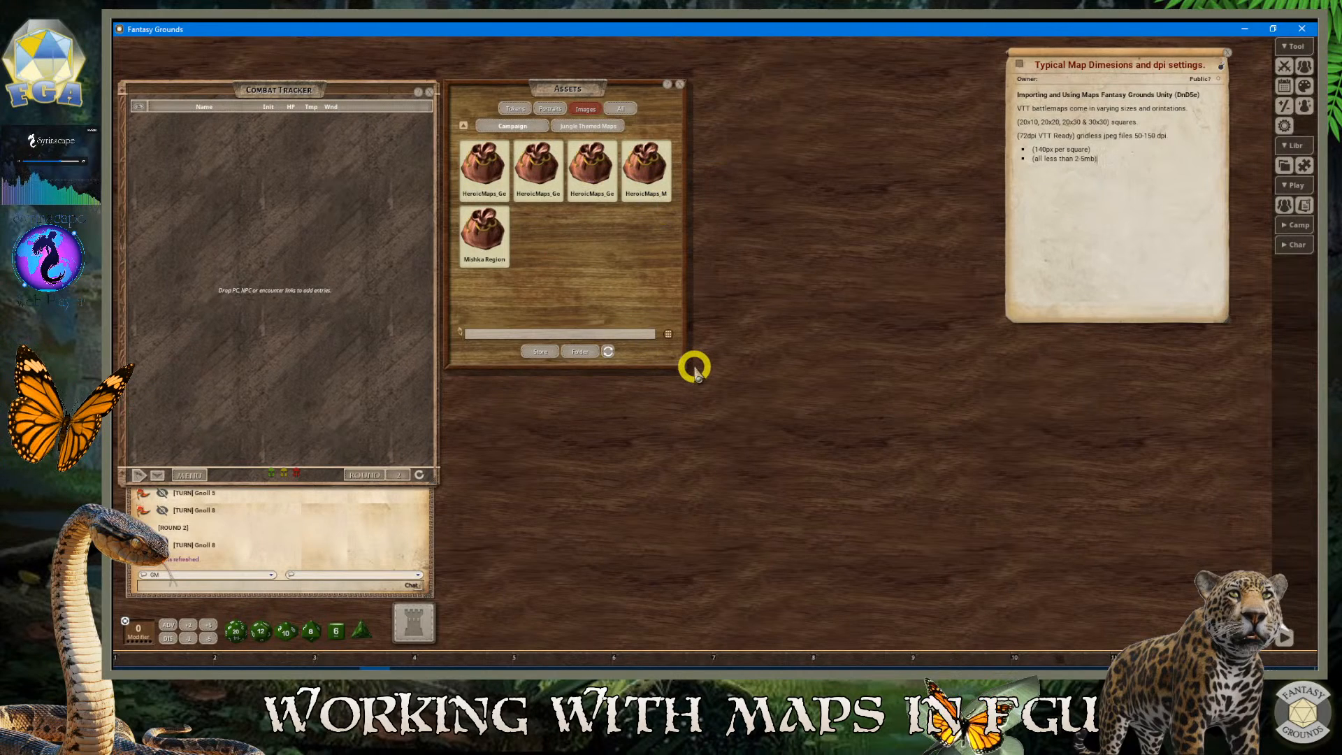
left_click_drag(685, 369, 767, 457)
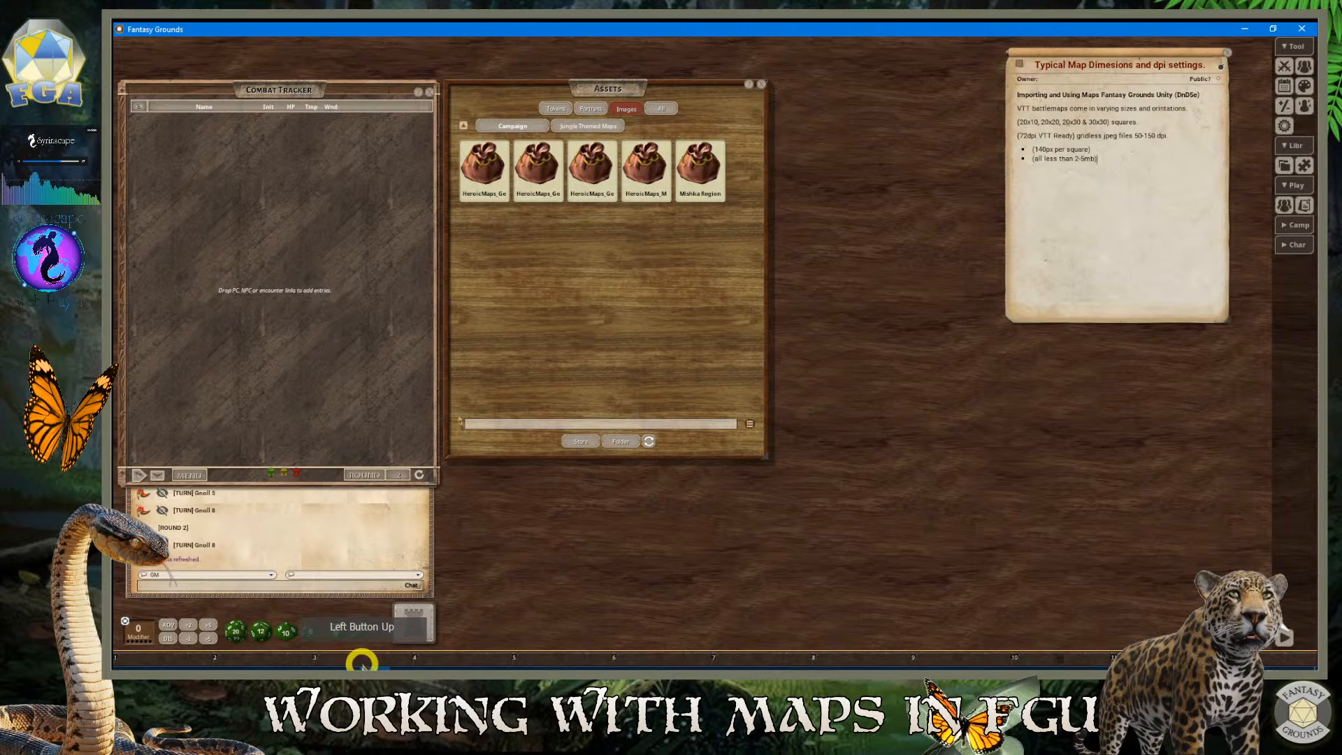
mouse_move(349, 670)
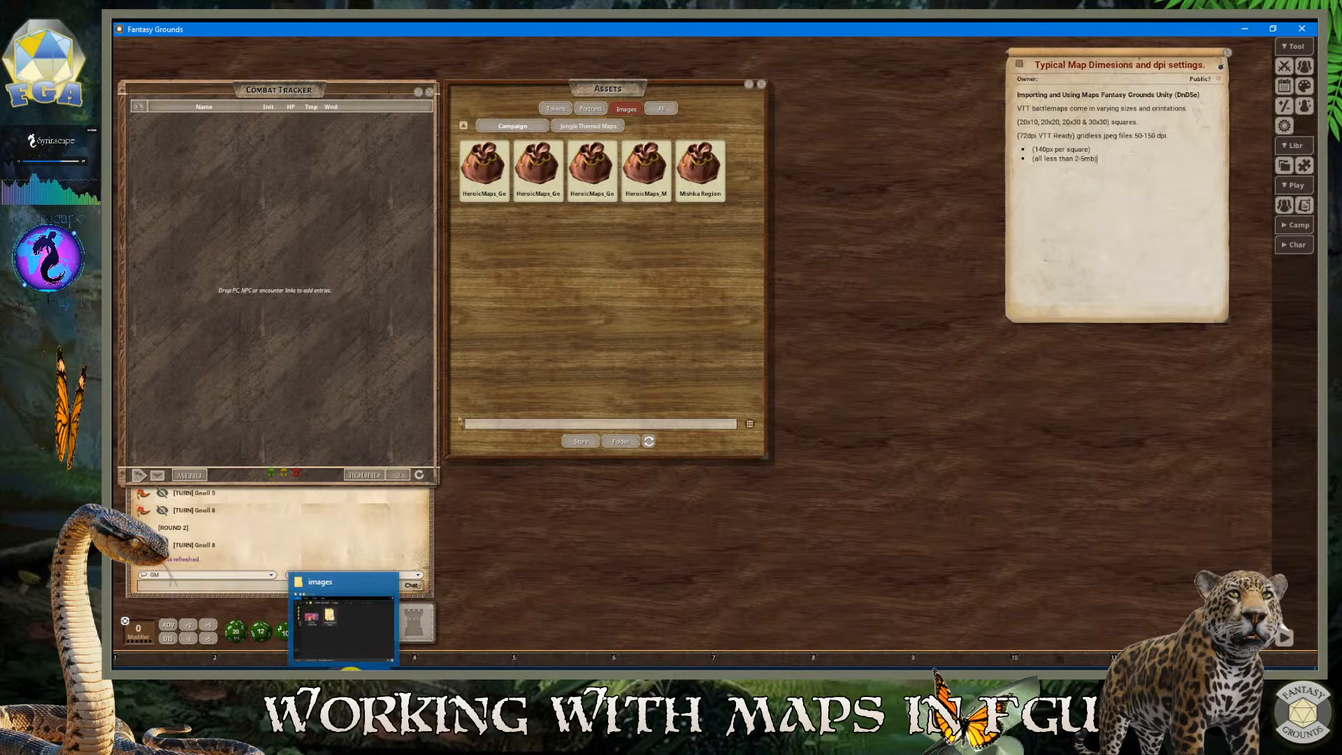
left_click(582, 276)
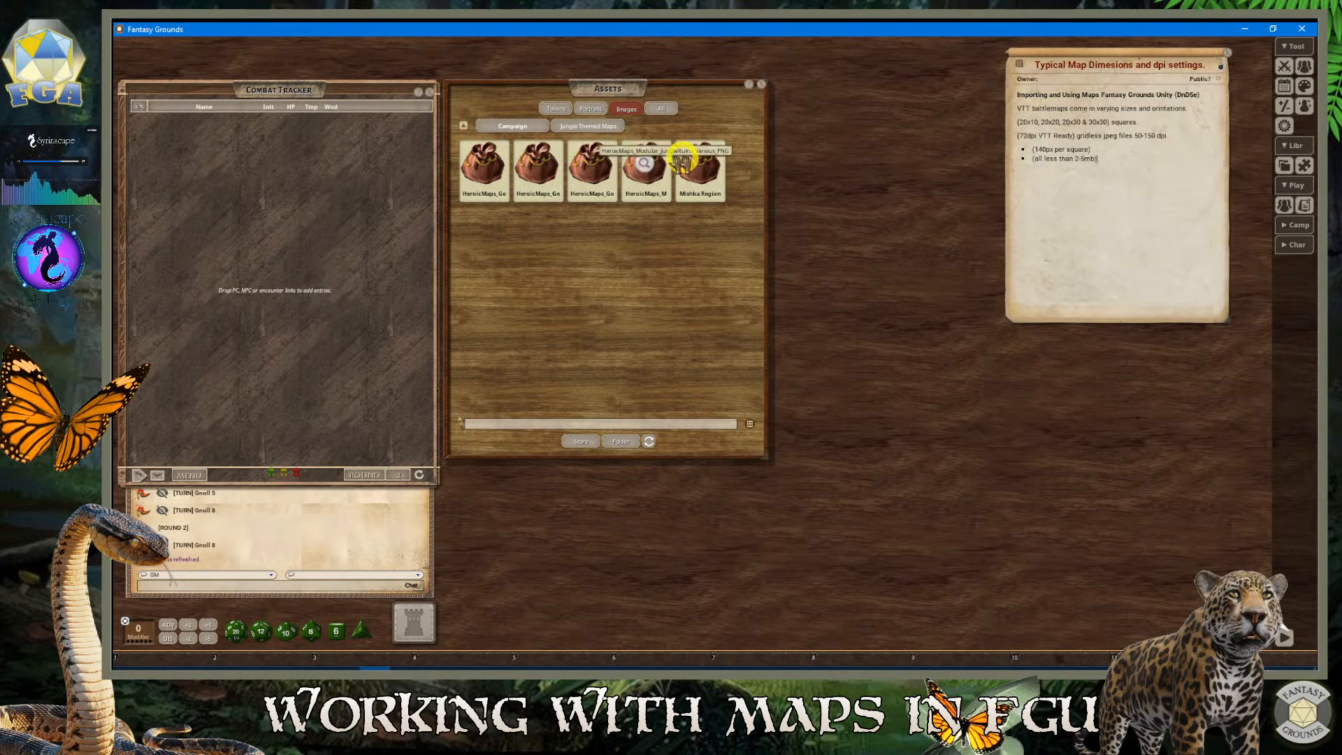
Preview the first map in the first HeroicMaps geomorph folder in an enlarged window, and close the preview
left_click(487, 155)
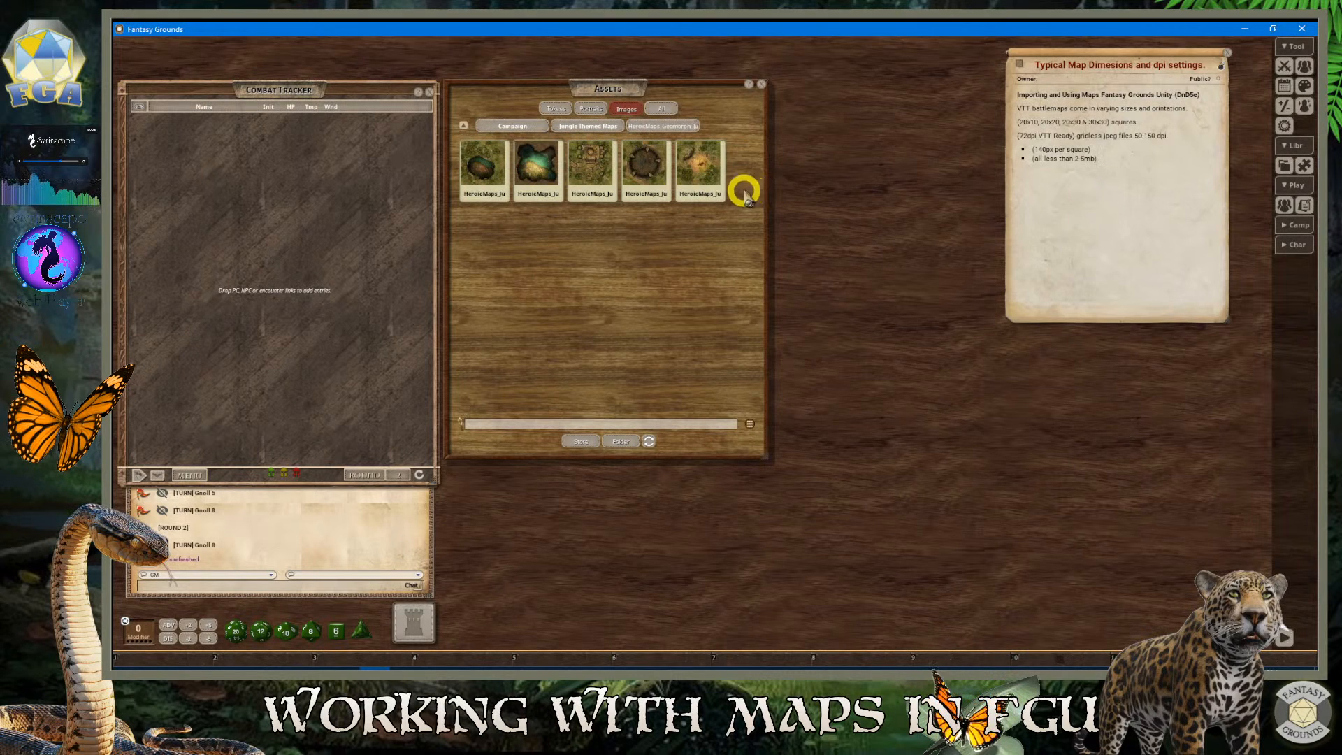
left_click(475, 167)
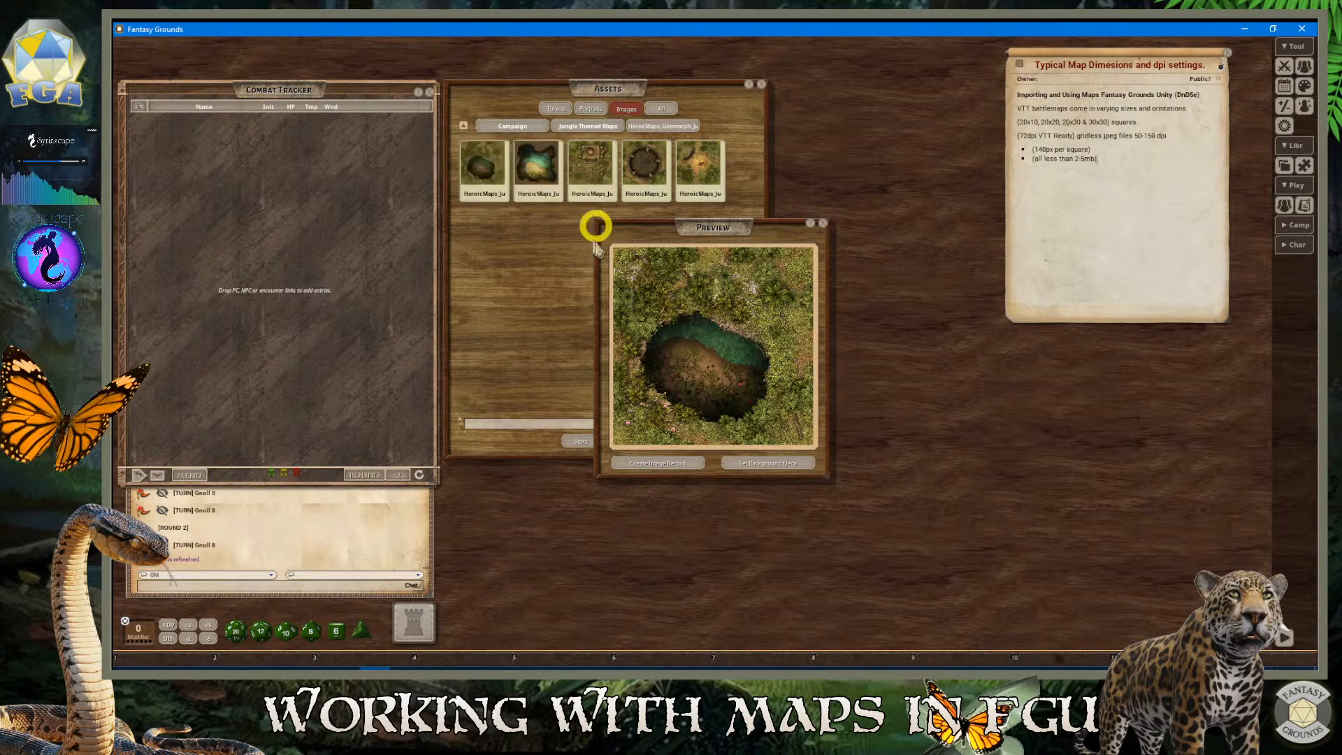
left_click_drag(728, 224, 739, 88)
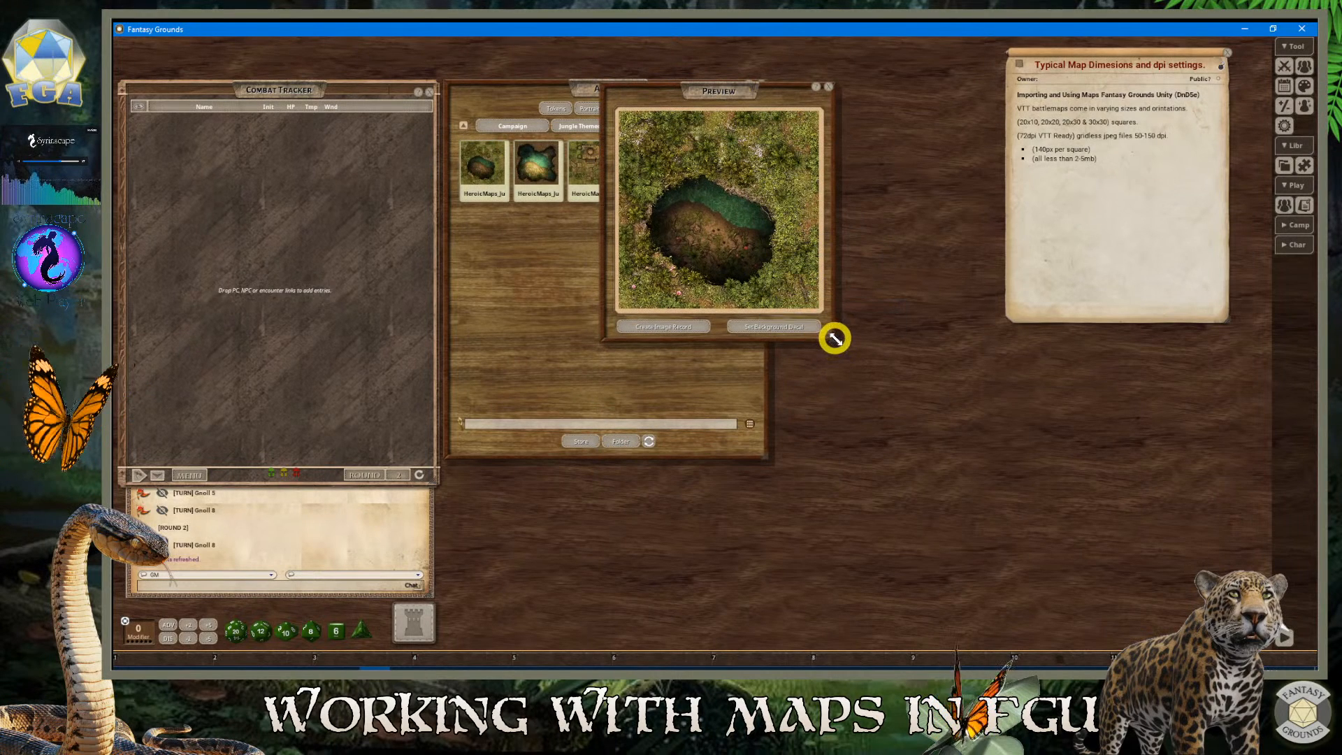
left_click_drag(835, 338, 1040, 559)
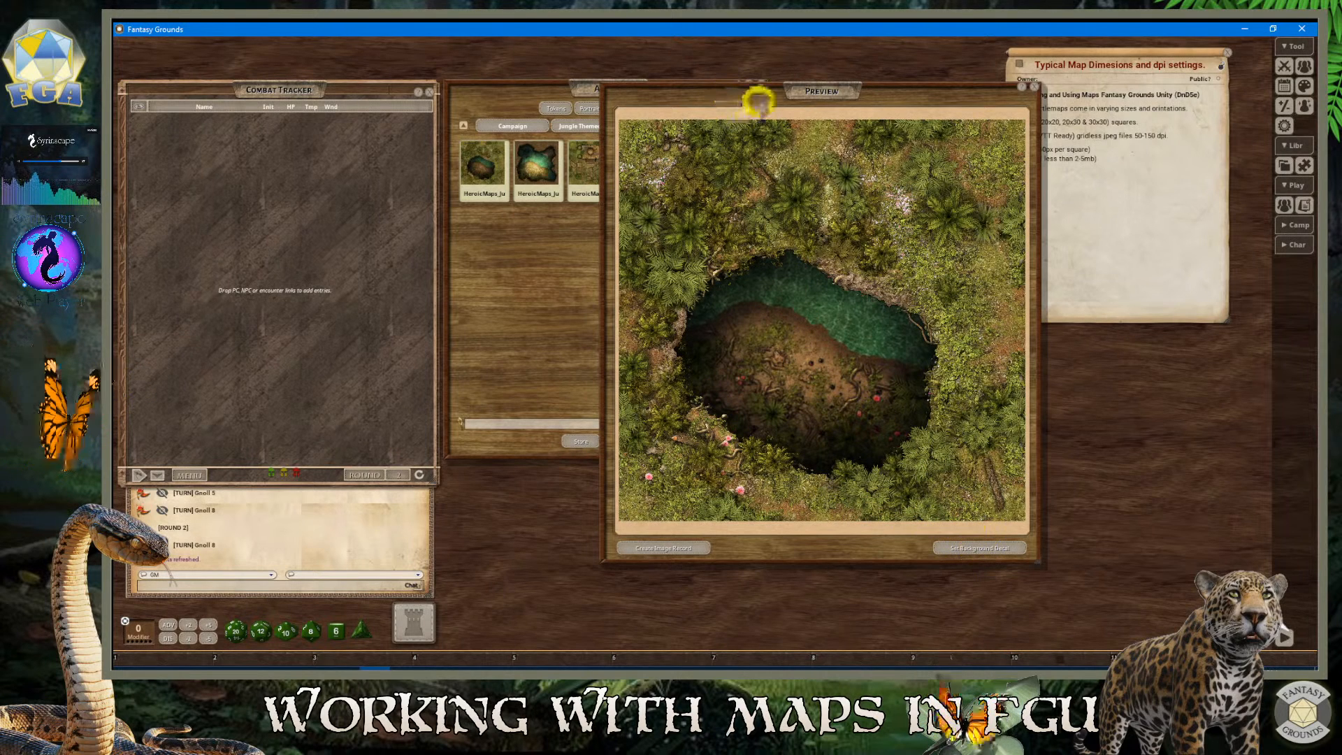
left_click_drag(757, 97, 608, 107)
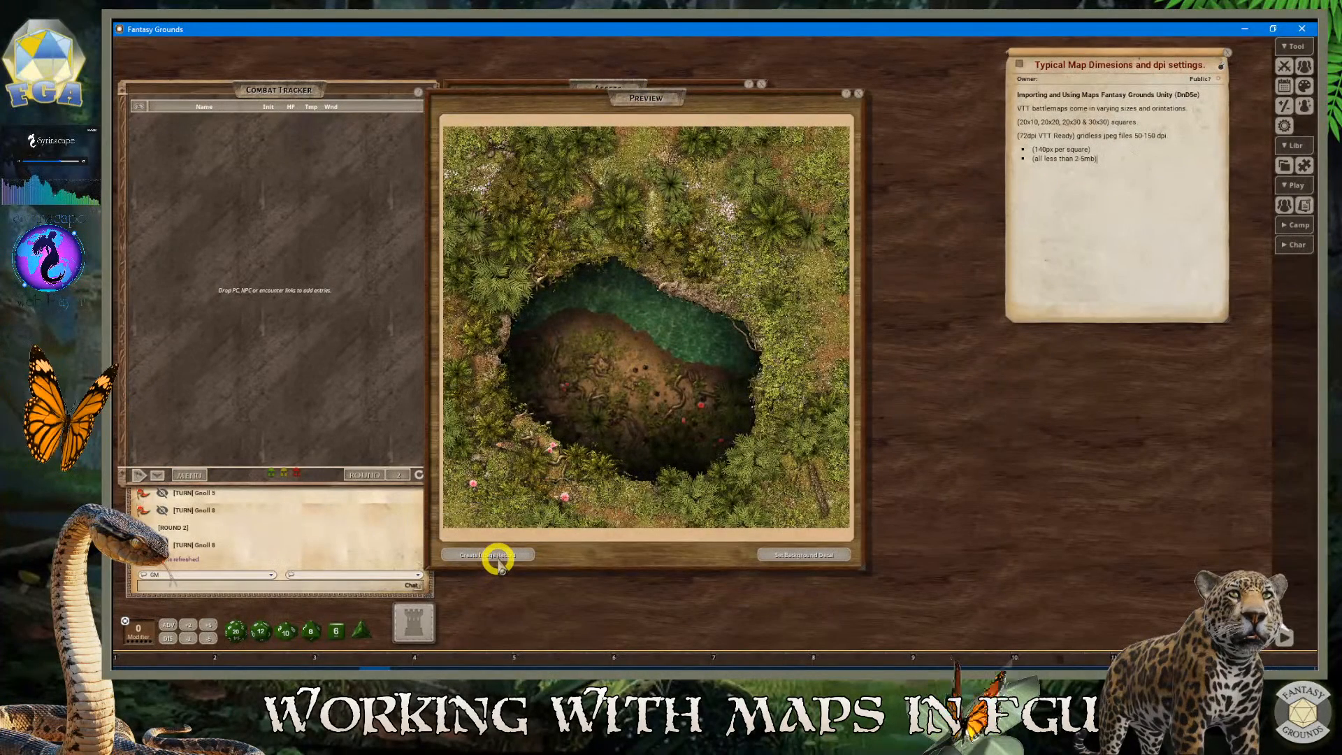
left_click(861, 93)
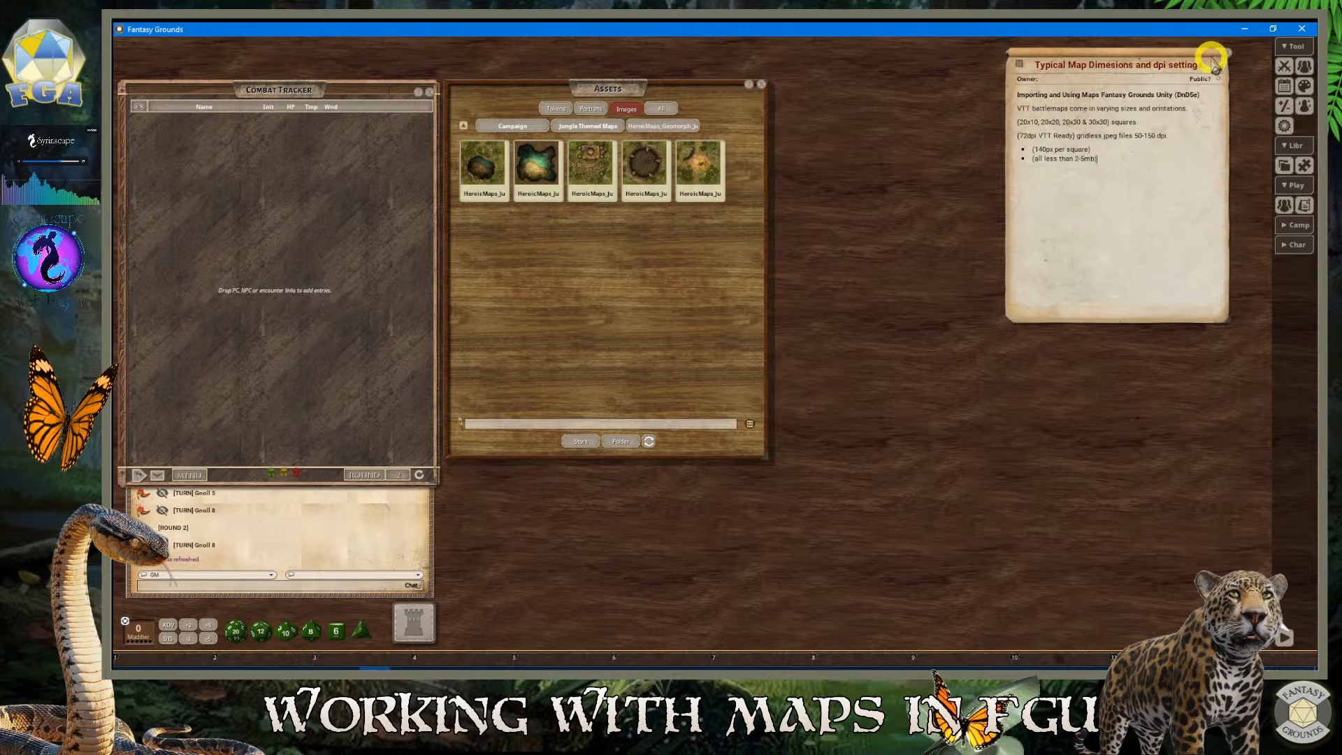
Add the Typical Map Dimensions note to hotkey slot 9 and close the note
left_click_drag(1019, 65, 971, 660)
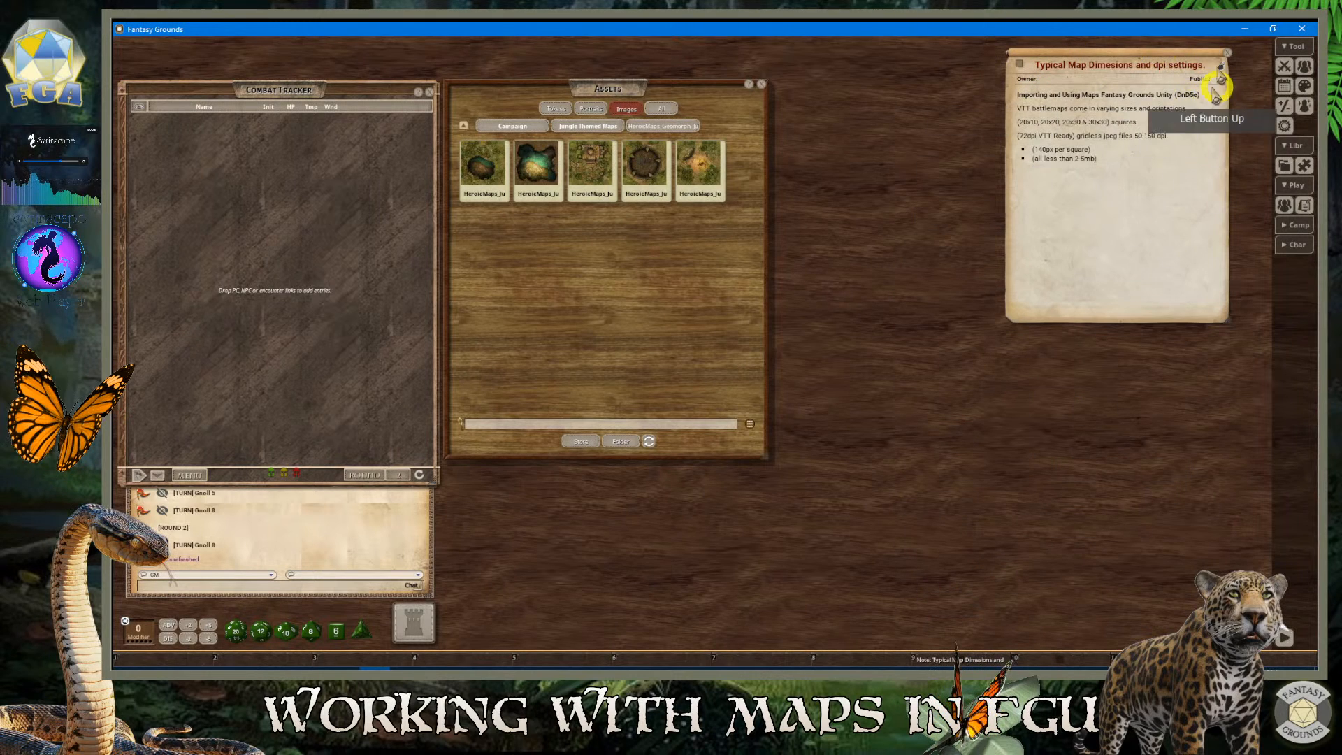
left_click(1226, 53)
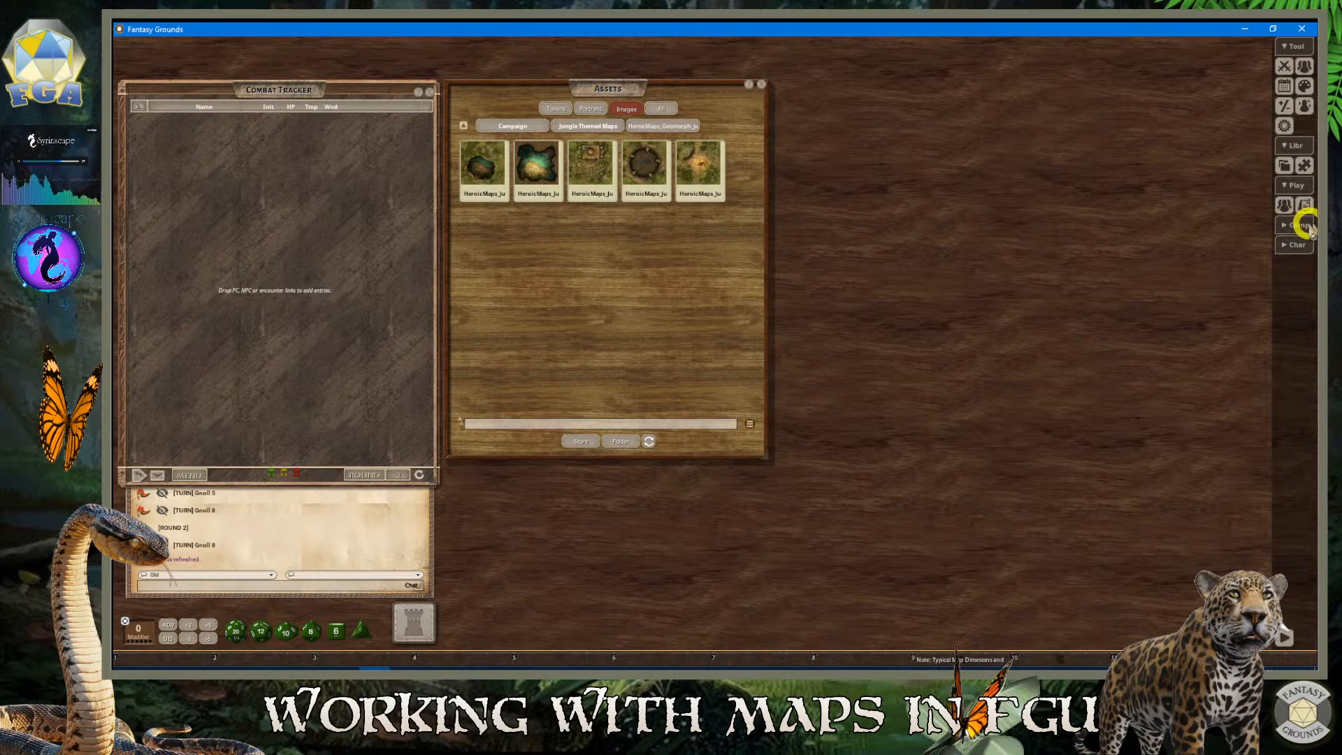
Open the campaign Images list, place it beside the Assets window, and enlarge it to look over the image records
left_click(1285, 225)
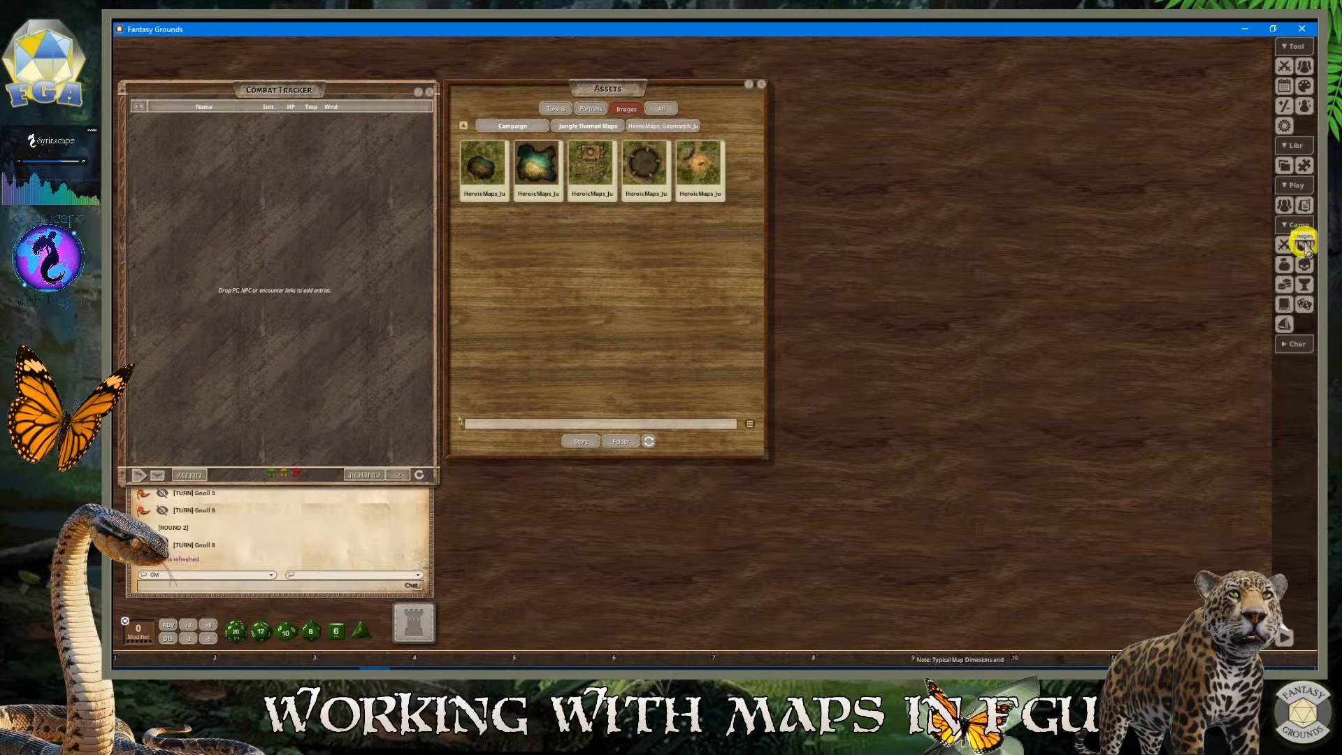
left_click(1304, 245)
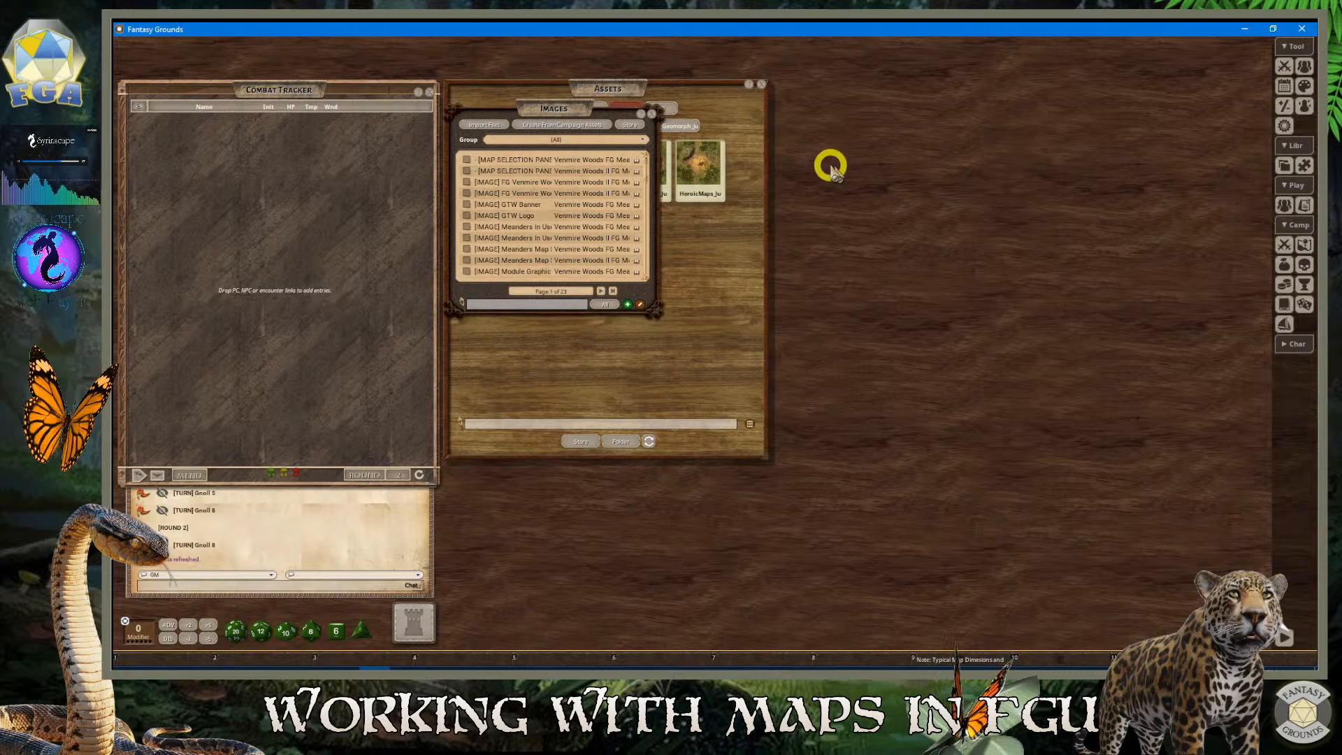
left_click_drag(563, 106, 944, 70)
scroll(929, 224, "down", 1)
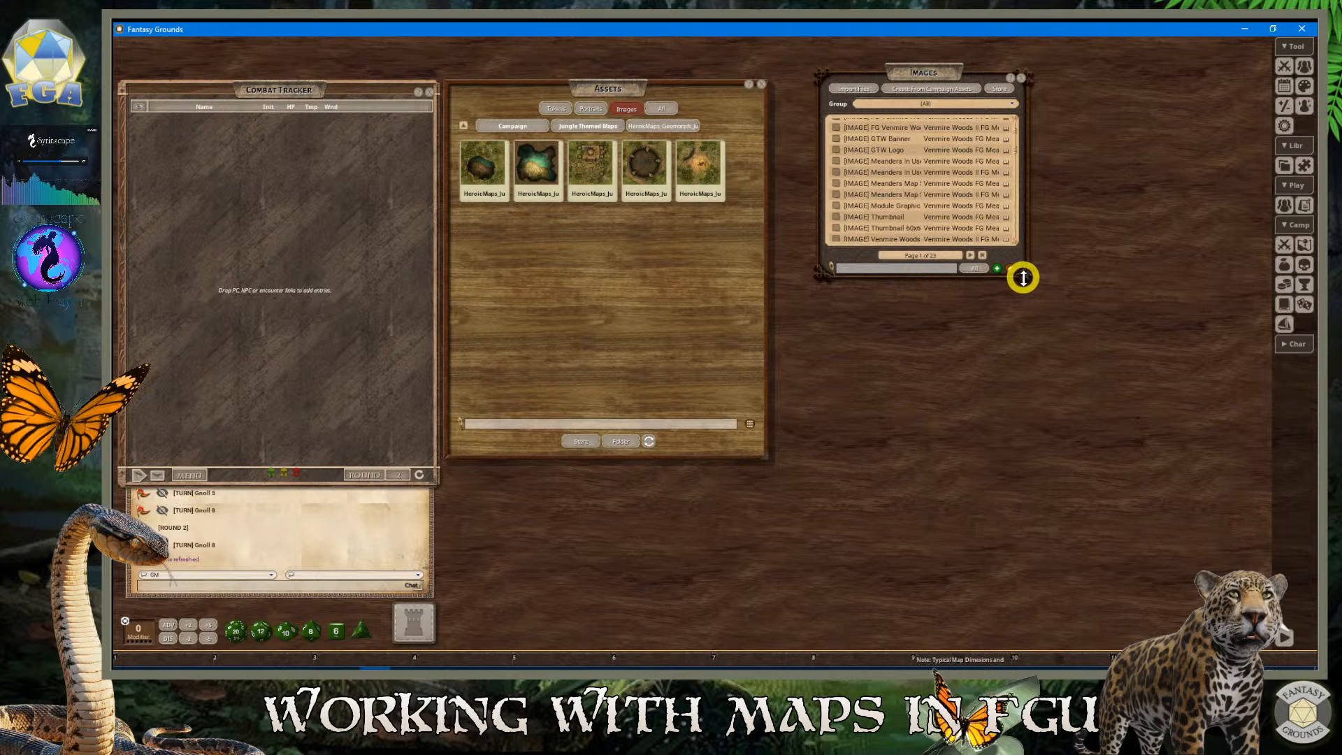
left_click_drag(1025, 274, 1132, 429)
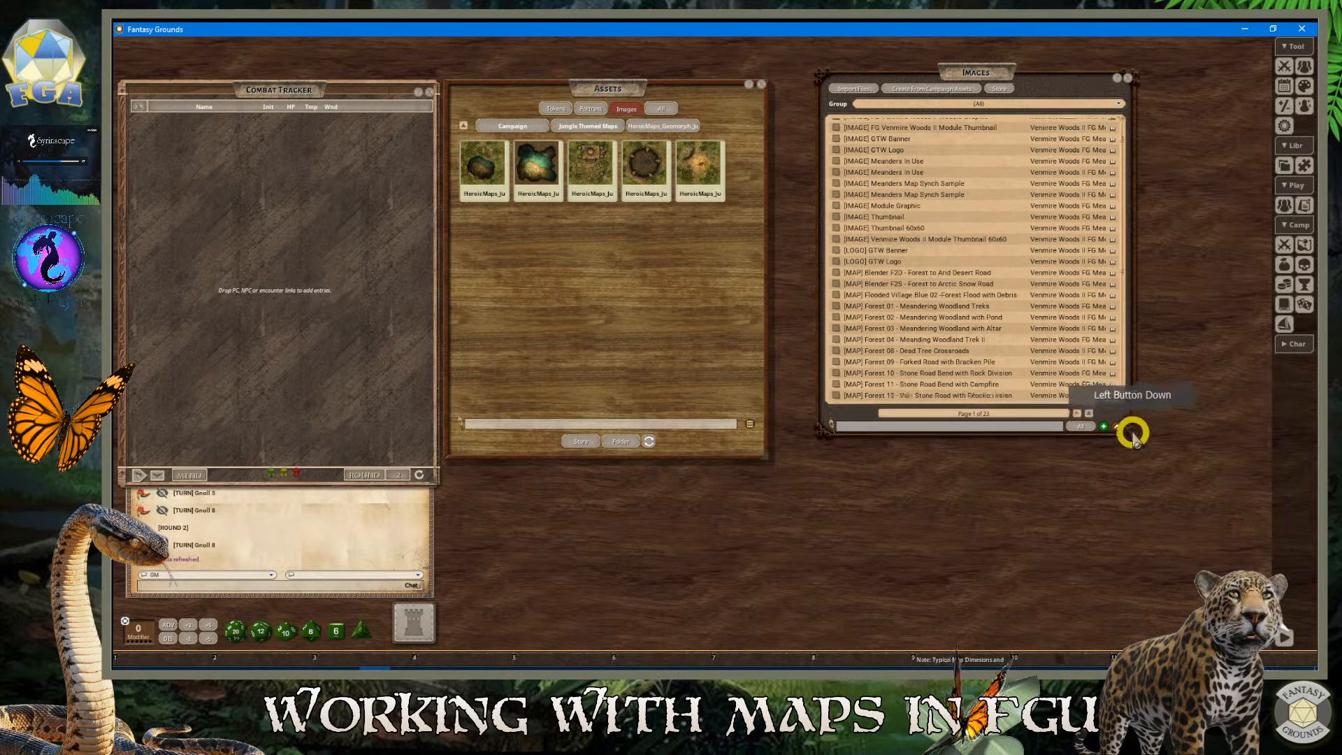
scroll(933, 353, "down", 1)
scroll(937, 357, "up", 2)
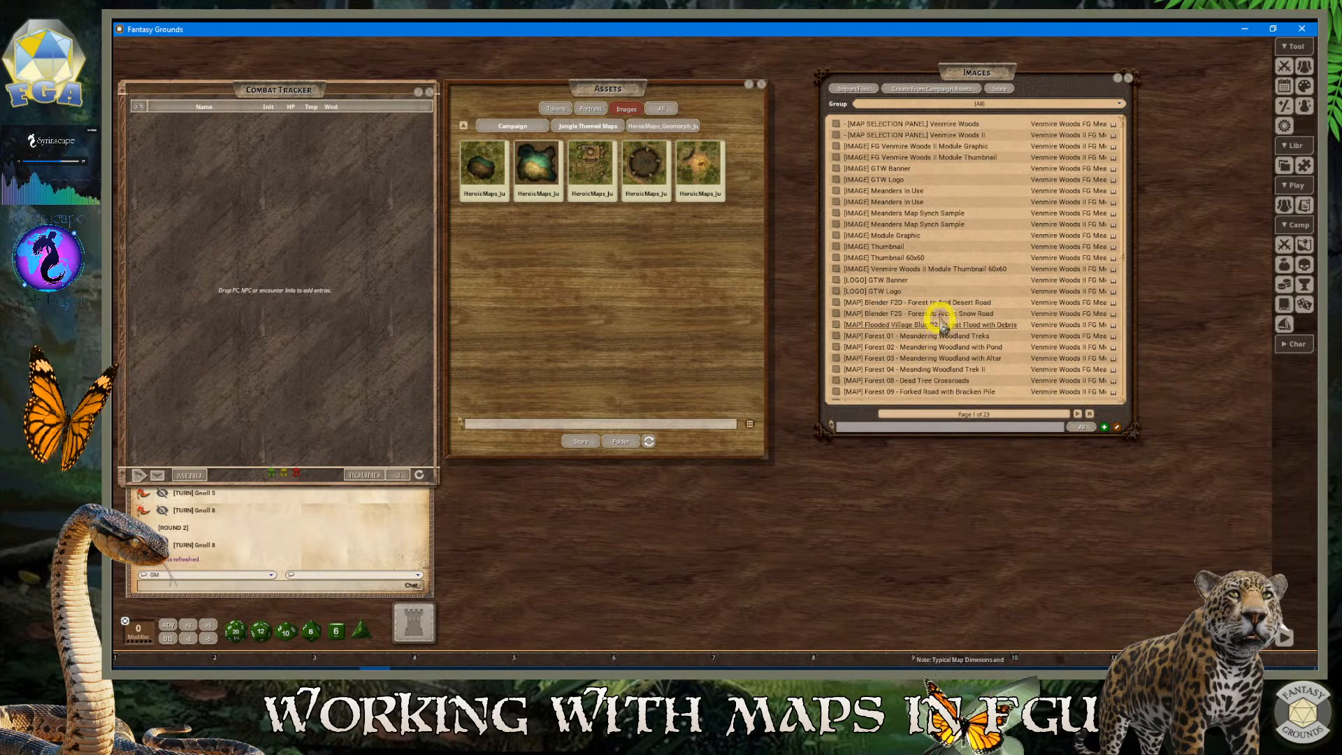
Look through the image records and their groups, and add a new group to the Images list
scroll(899, 218, "down", 3)
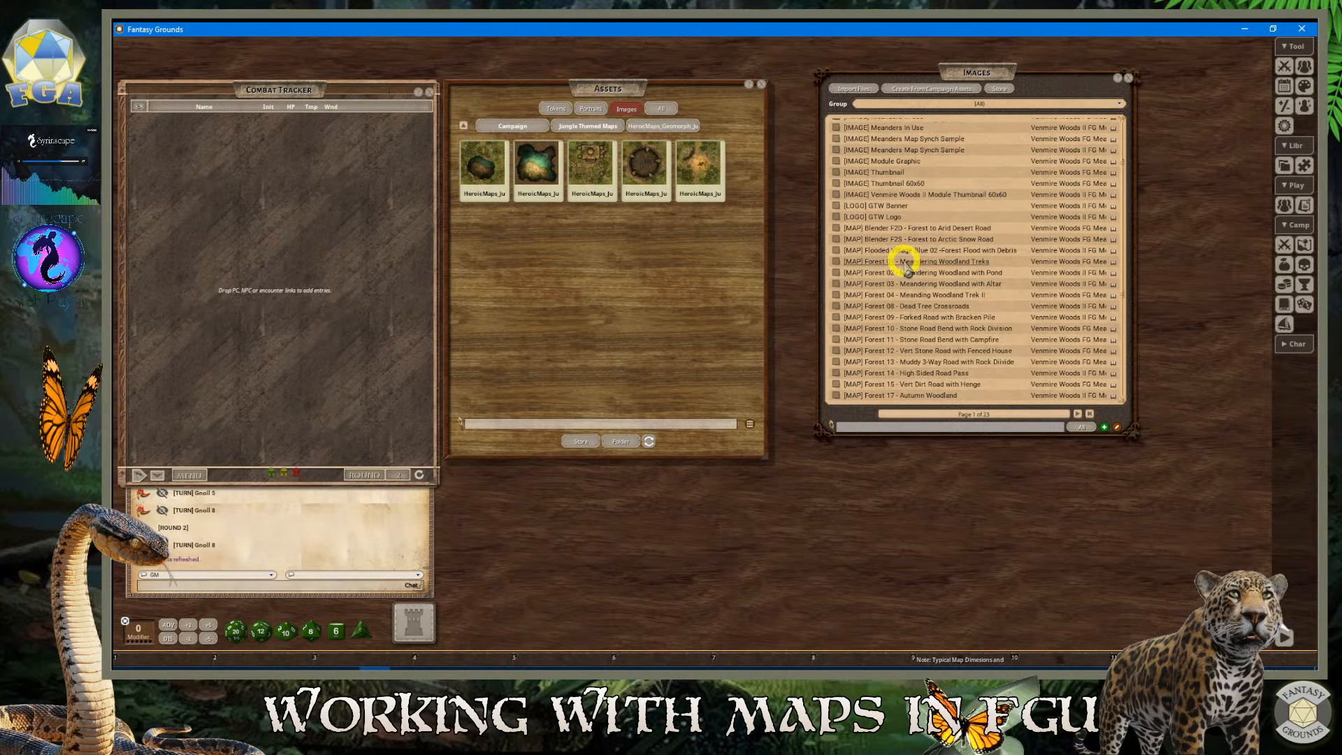
scroll(901, 266, "down", 7)
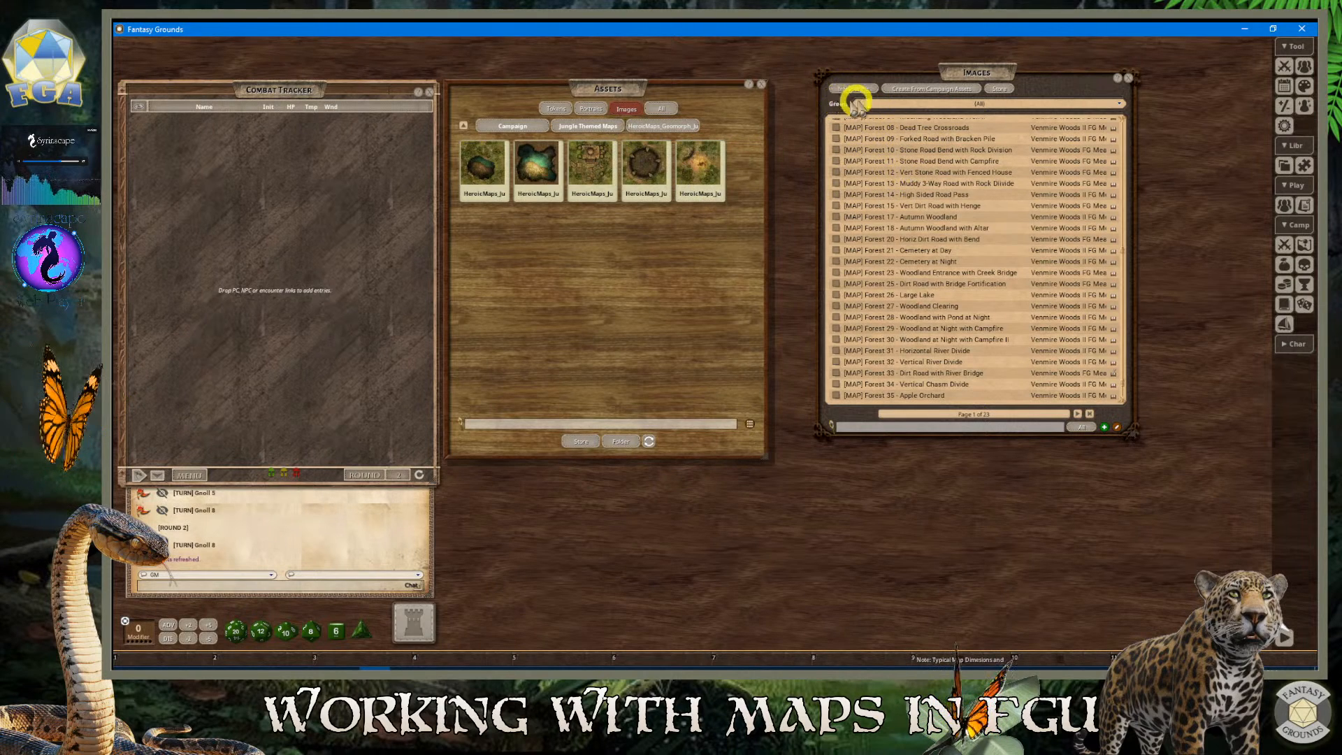
left_click(990, 106)
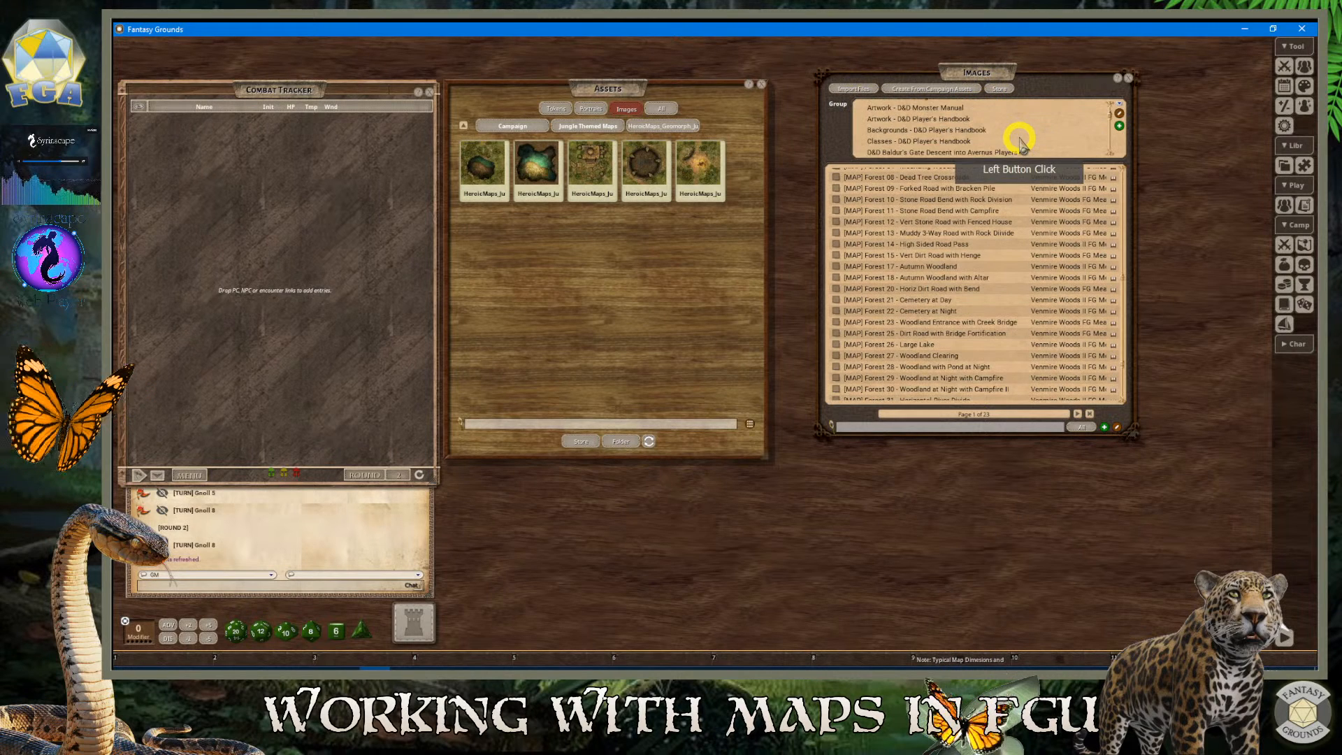
scroll(1022, 144, "up", 10)
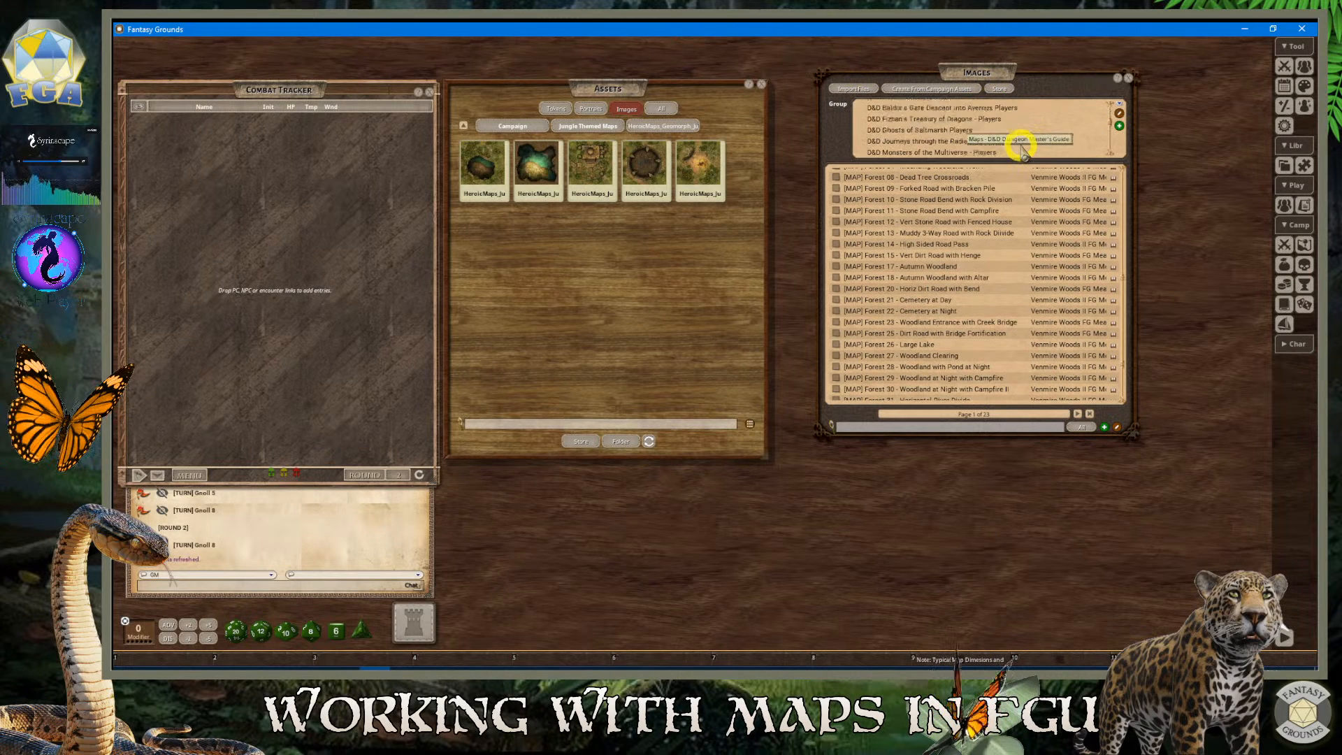
scroll(1020, 144, "up", 2)
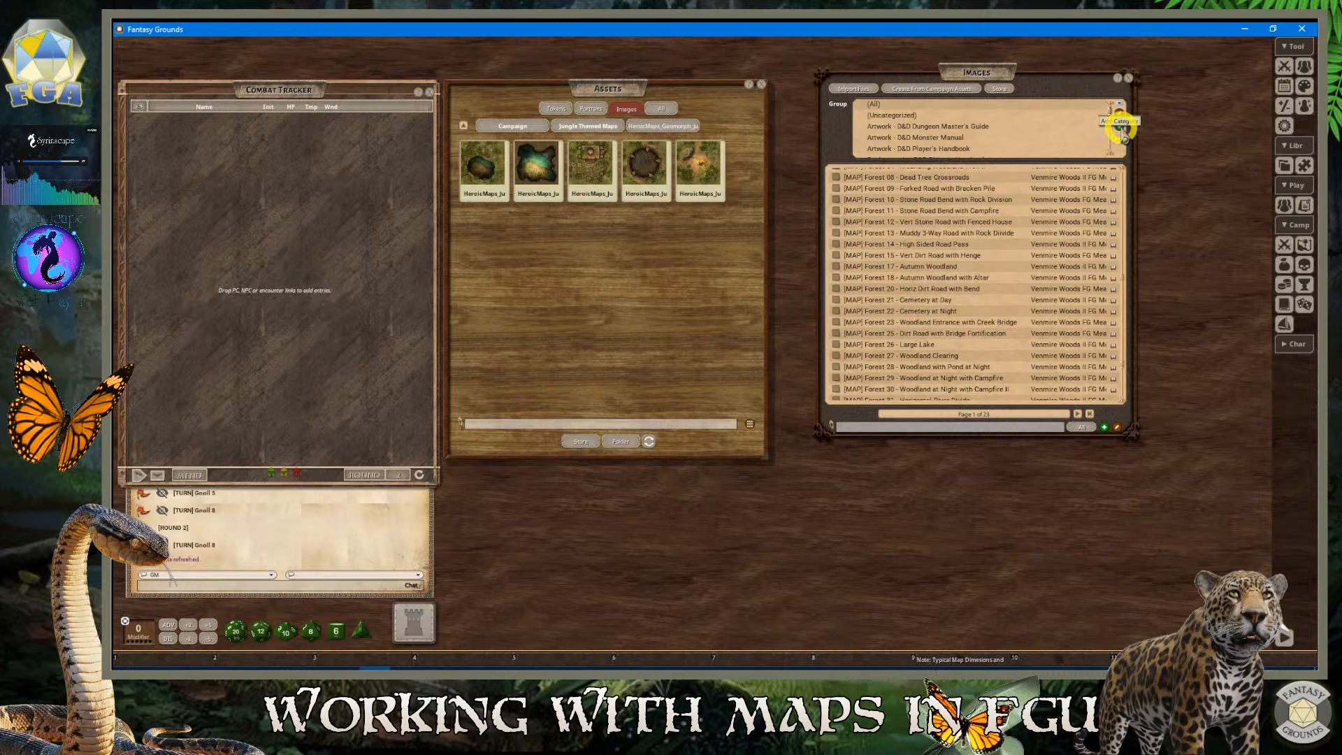
left_click(1121, 129)
Rename the new image group as Jungle Maps and finish editing the groups
scroll(1028, 132, "down", 2)
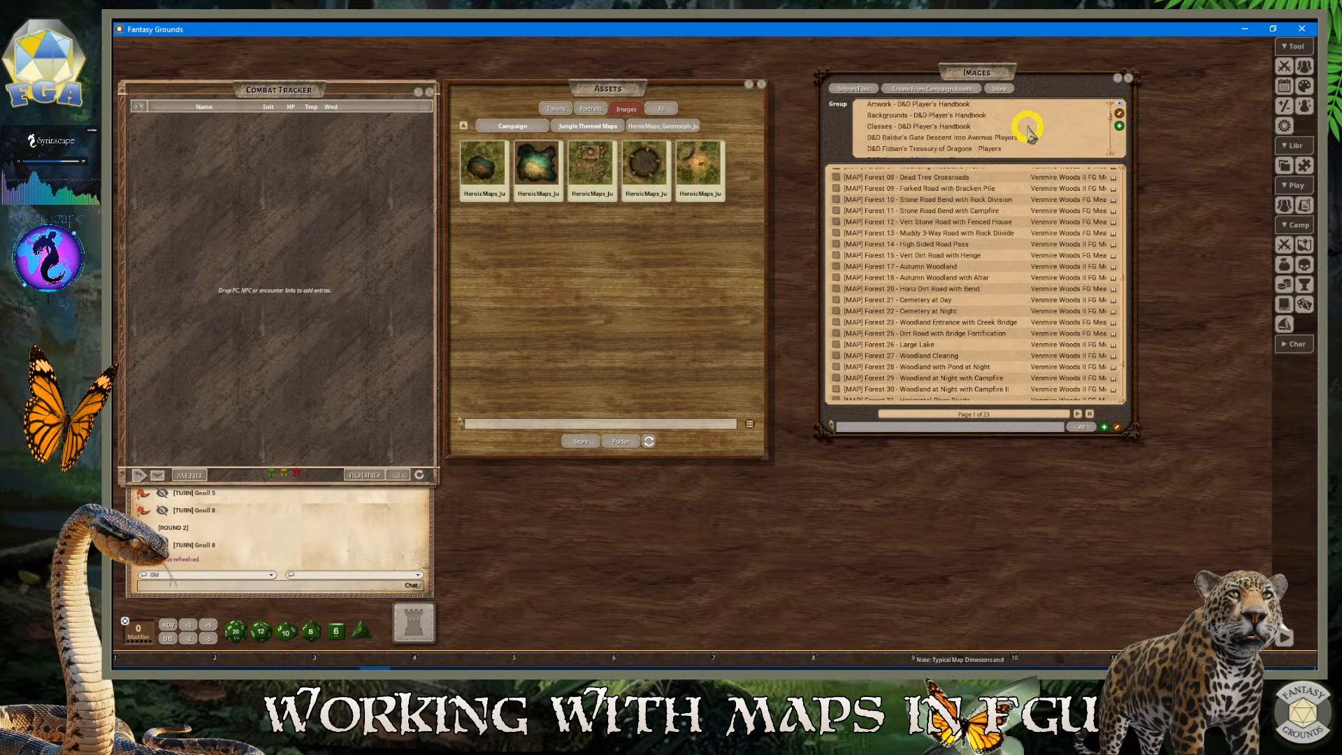
scroll(1024, 133, "down", 5)
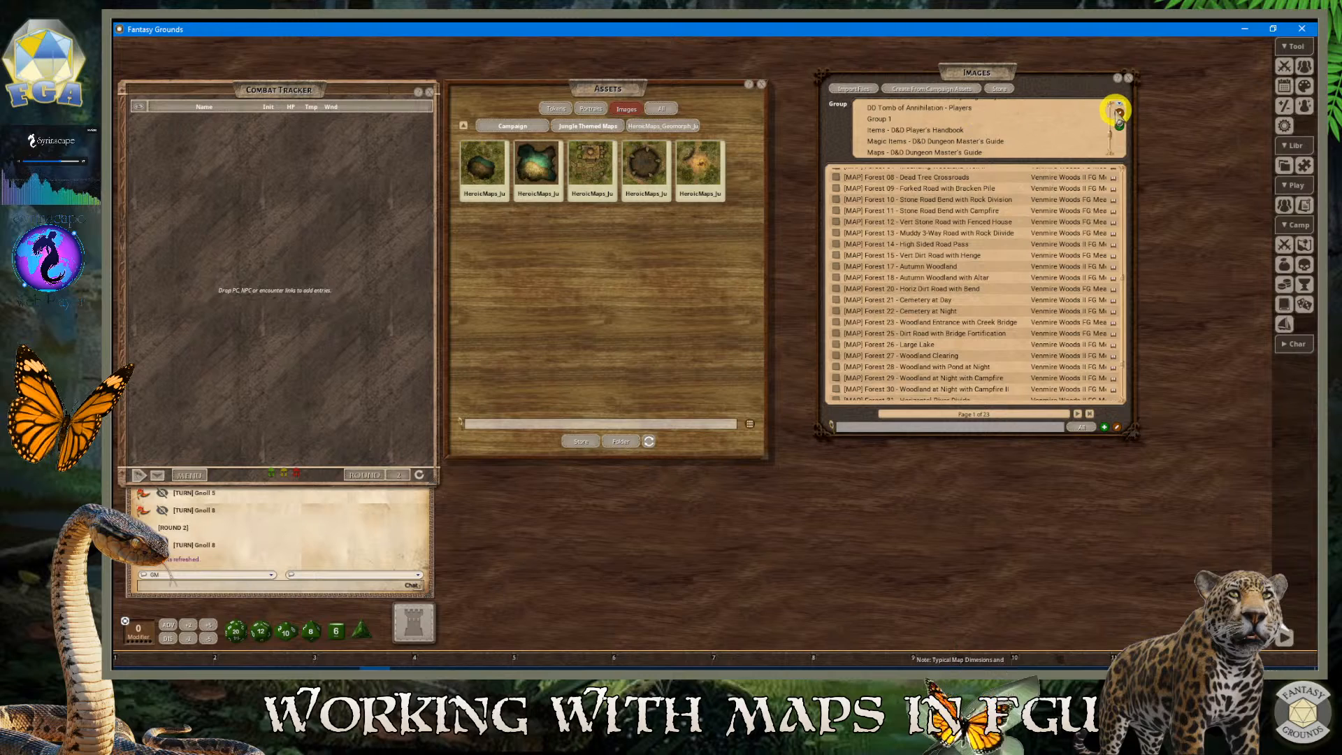
left_click(1119, 112)
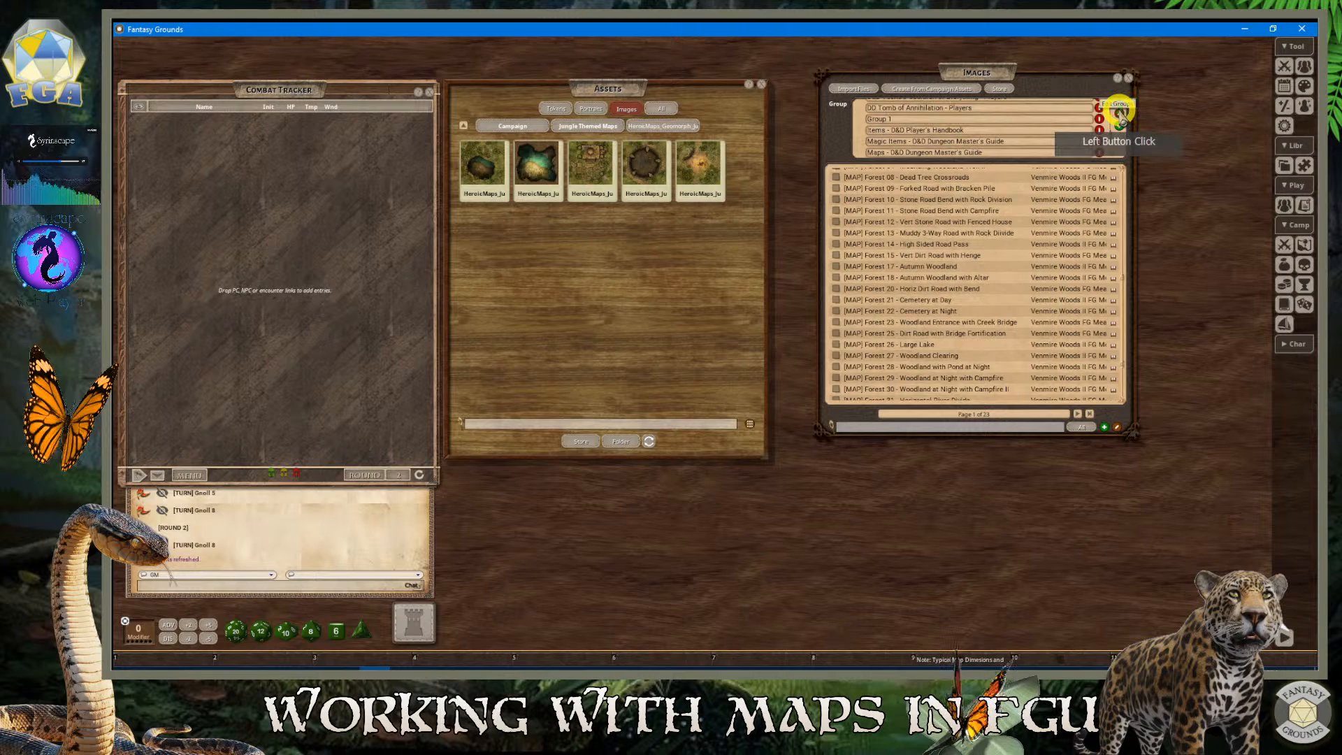
left_click(906, 120)
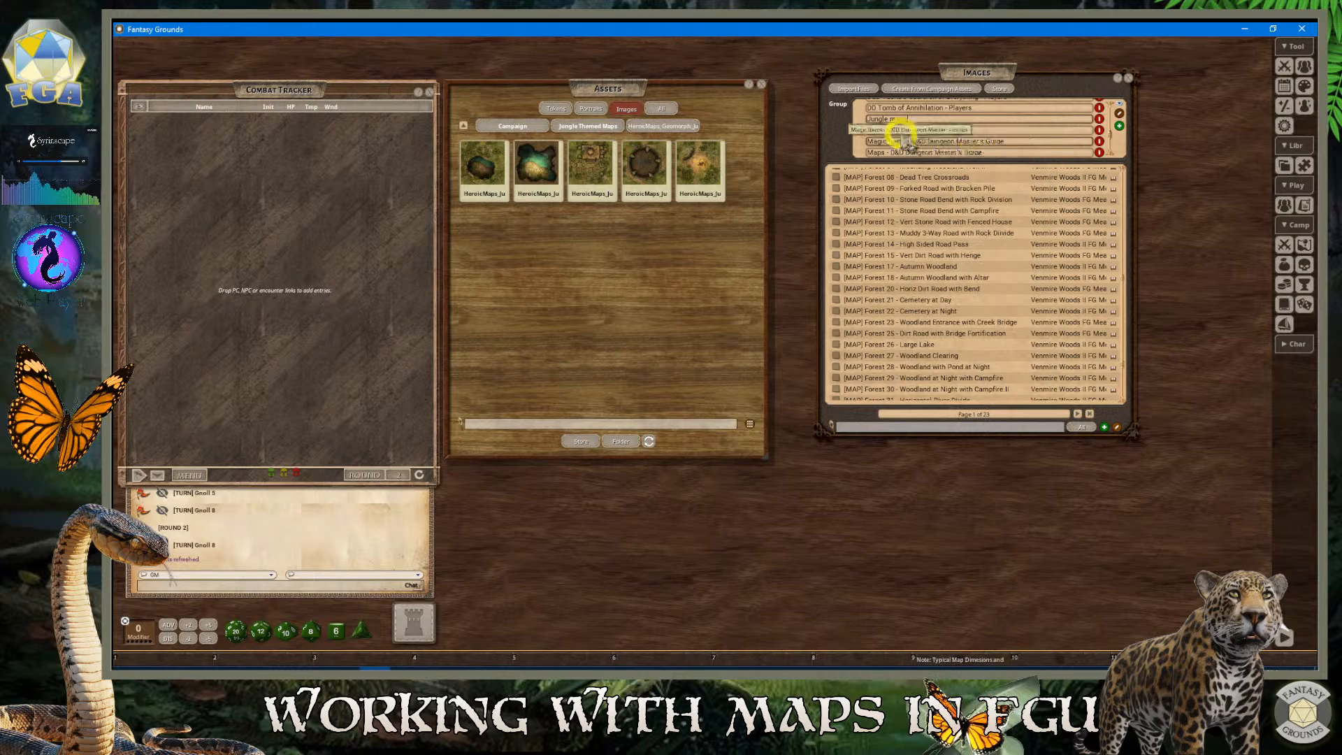
left_click(946, 154)
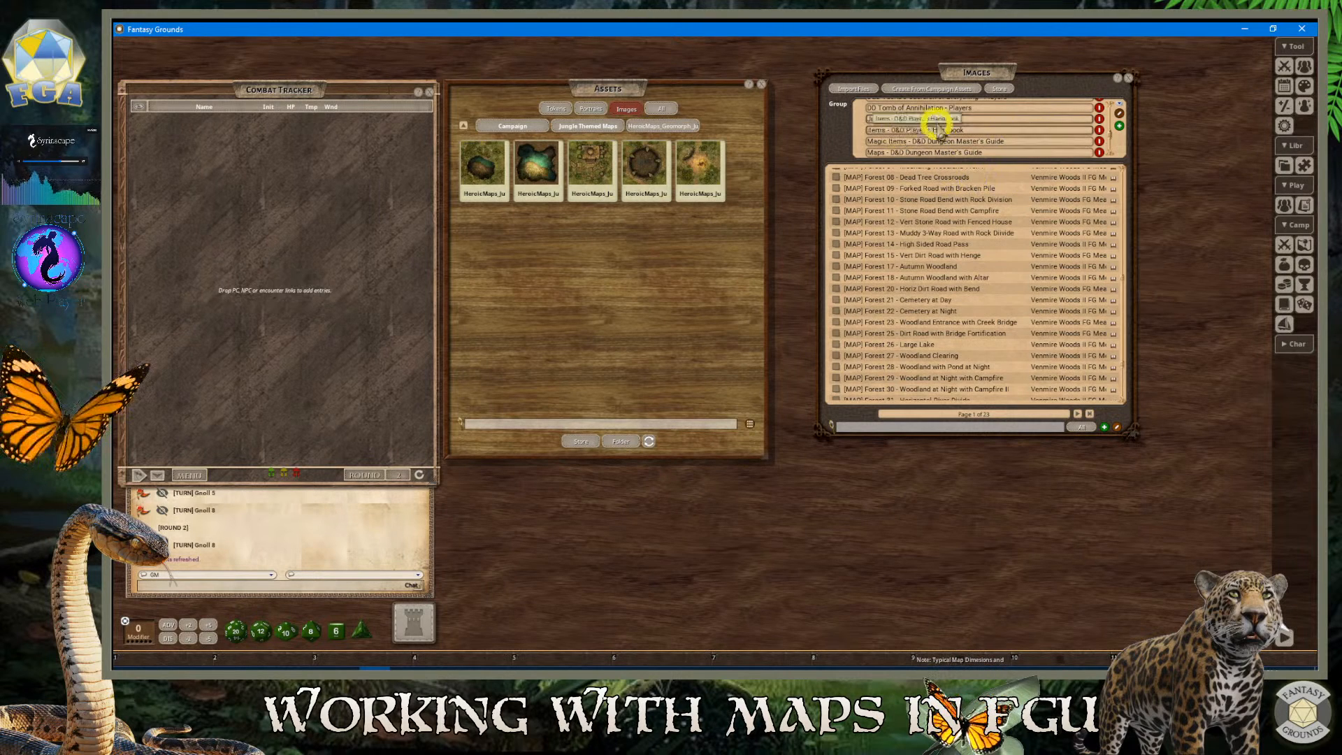
scroll(907, 126, "down", 5)
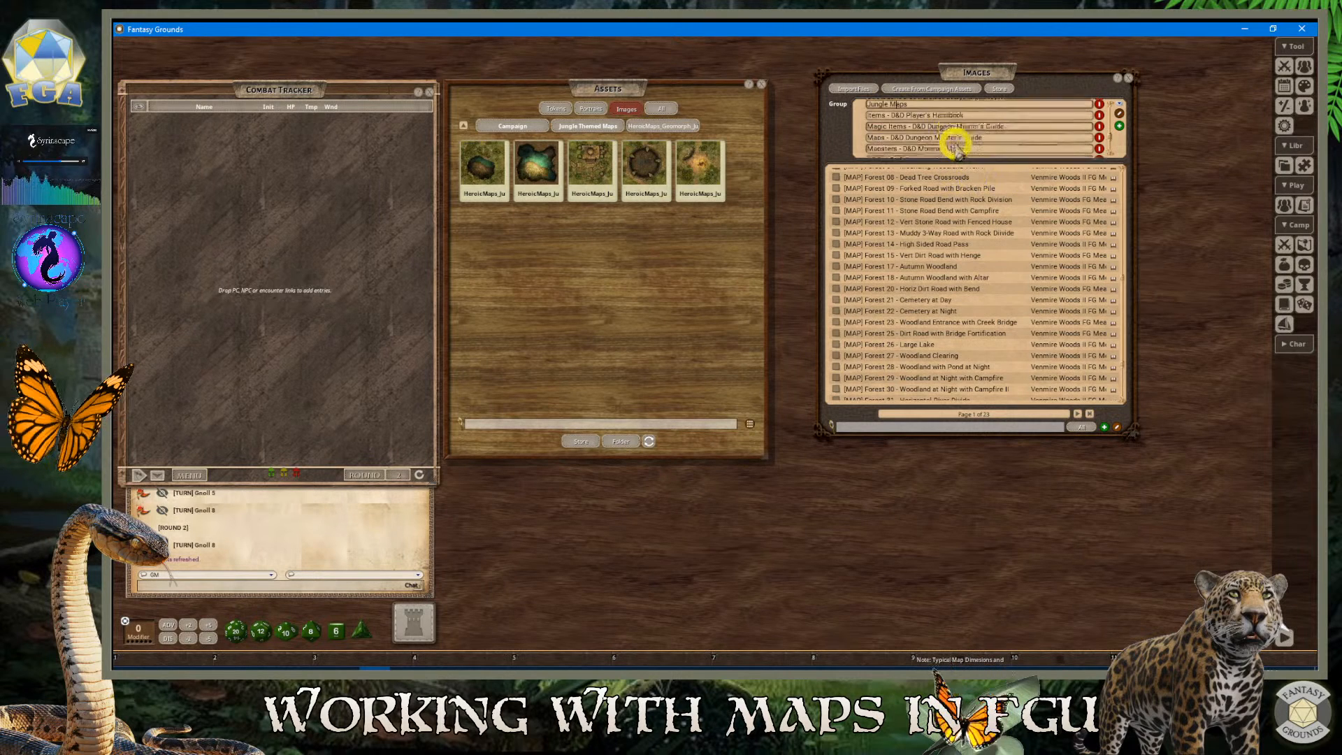
scroll(958, 148, "up", 7)
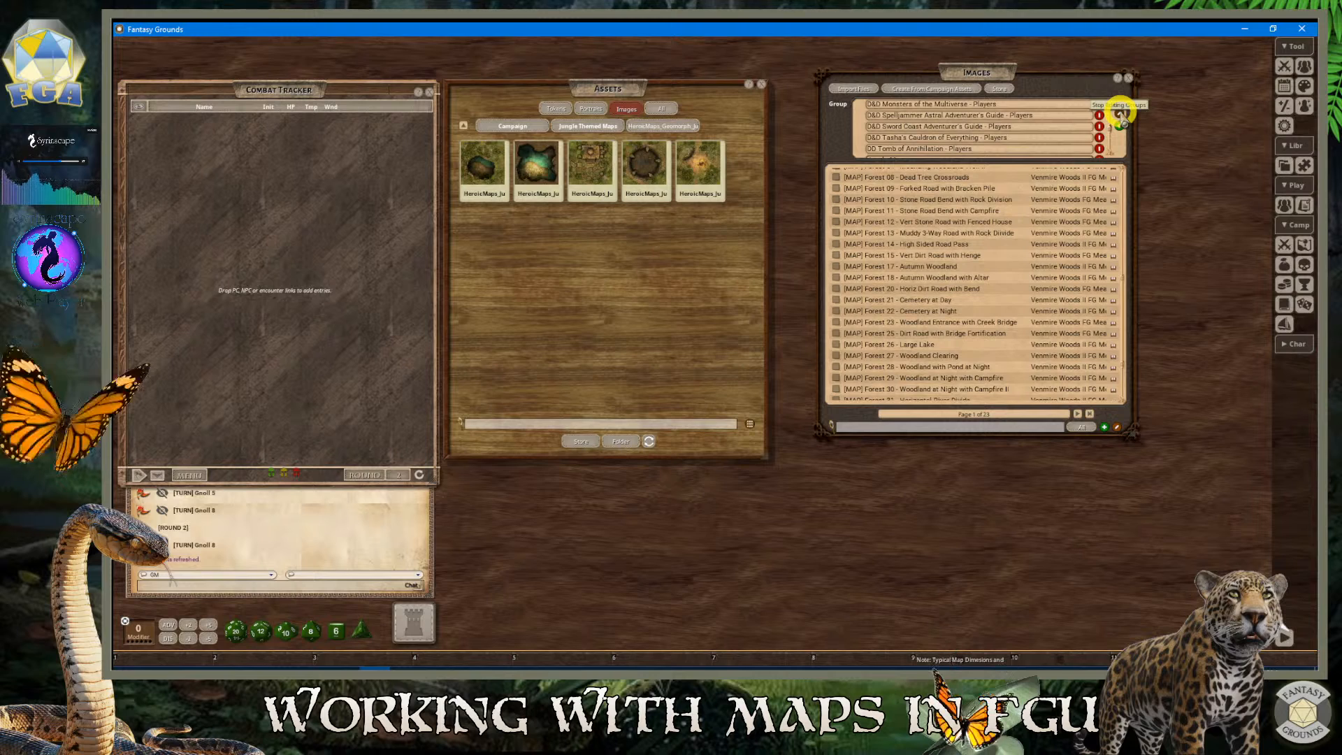
left_click(1120, 114)
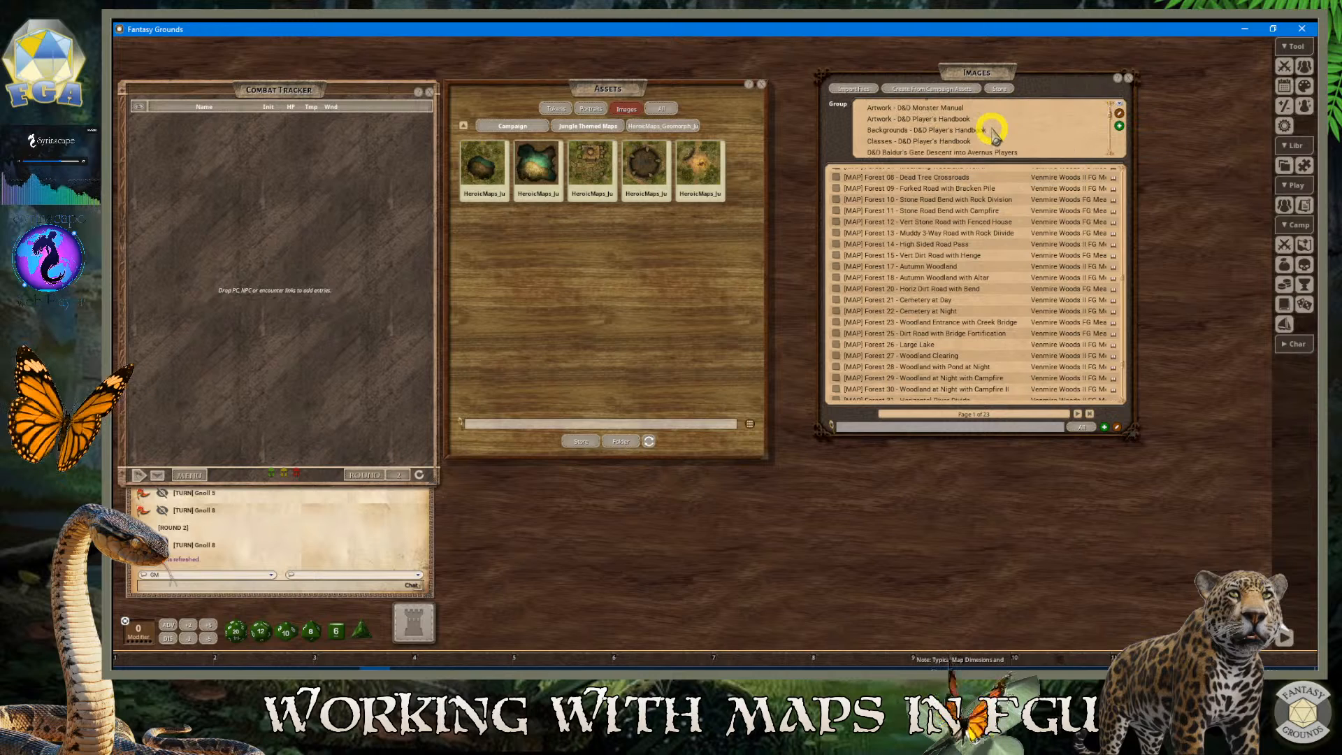
Find the Jungle Maps group and make it the active group in the Images list
scroll(995, 138, "down", 5)
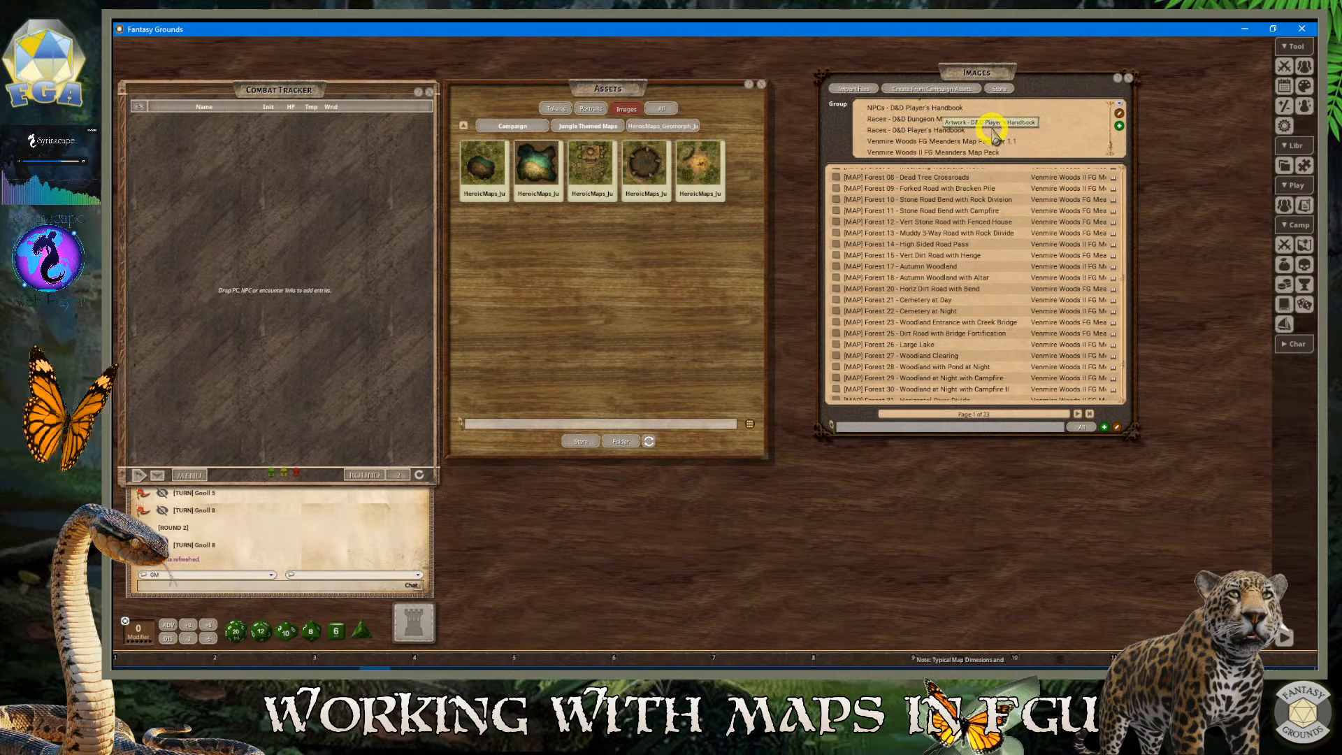
scroll(995, 132, "up", 4)
scroll(987, 136, "up", 3)
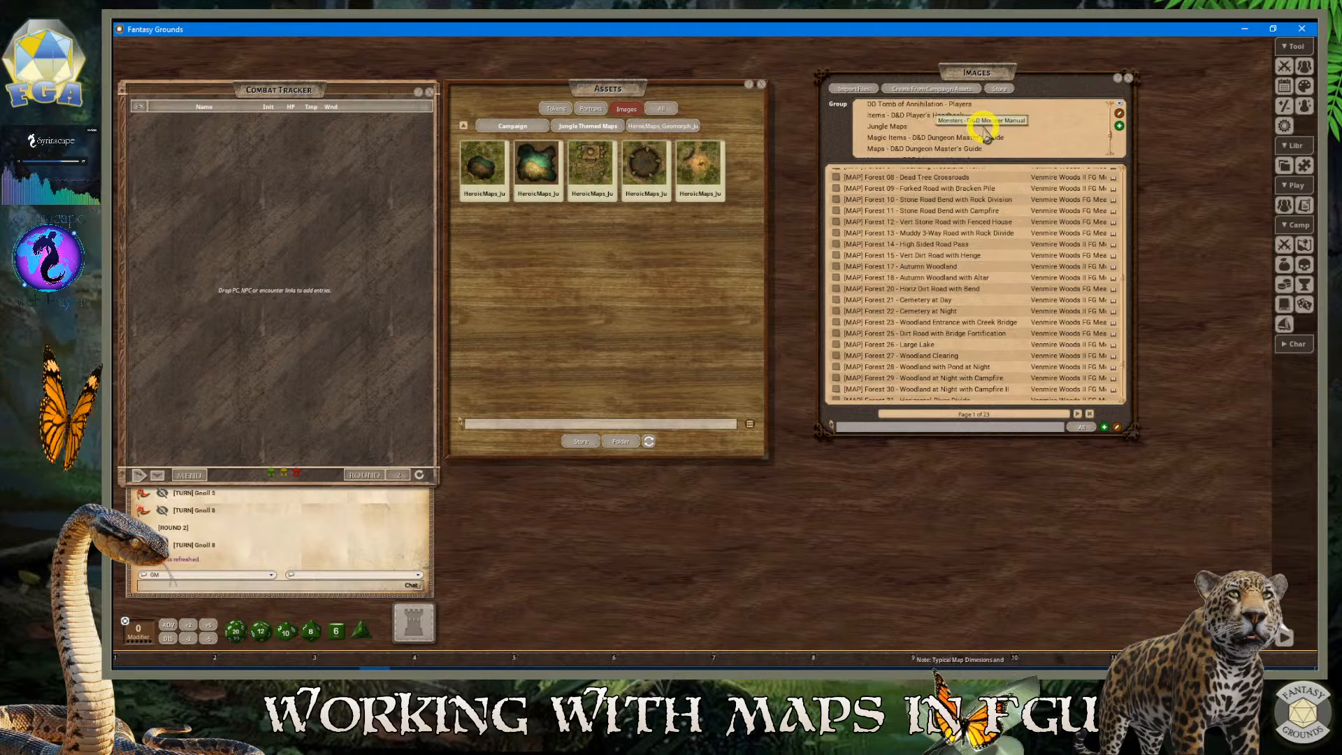
left_click(1007, 154)
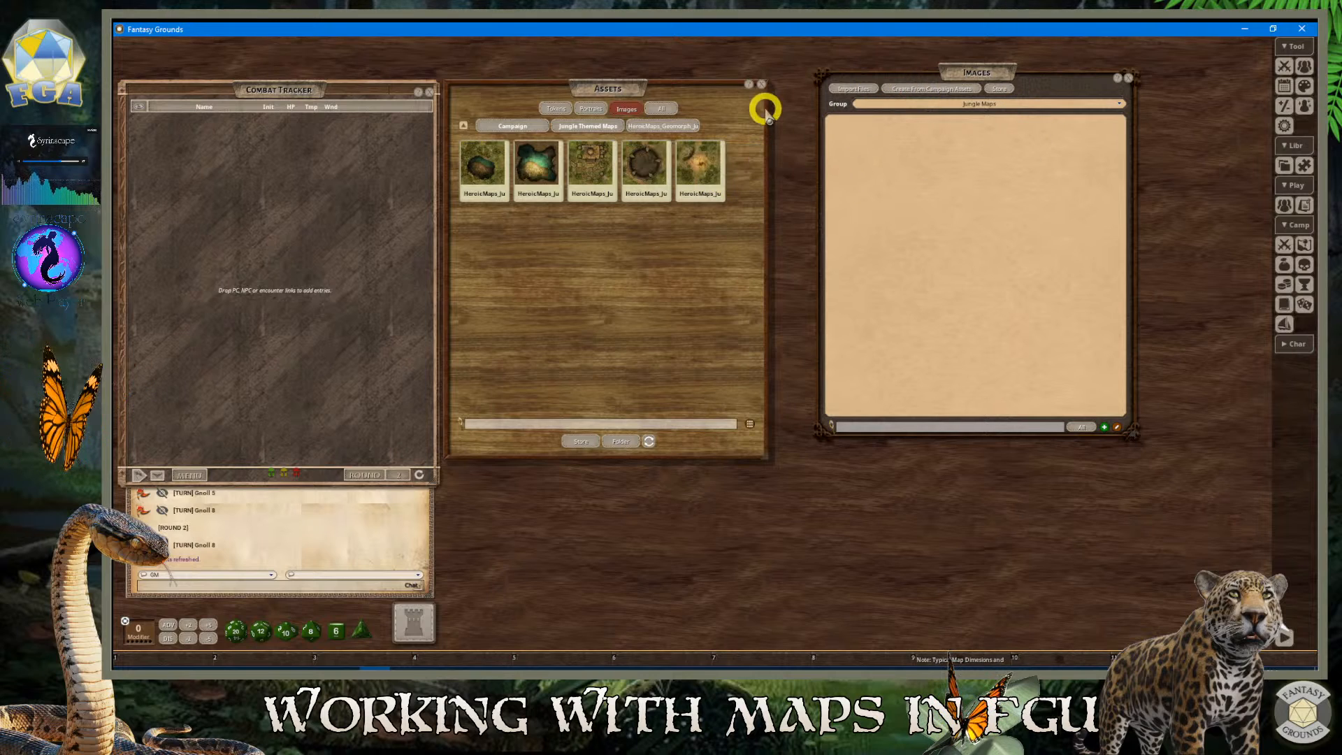
Return to the Jungle Themed Maps asset folder, move Images beside Assets, and import all campaign image assets as image records
left_click(578, 130)
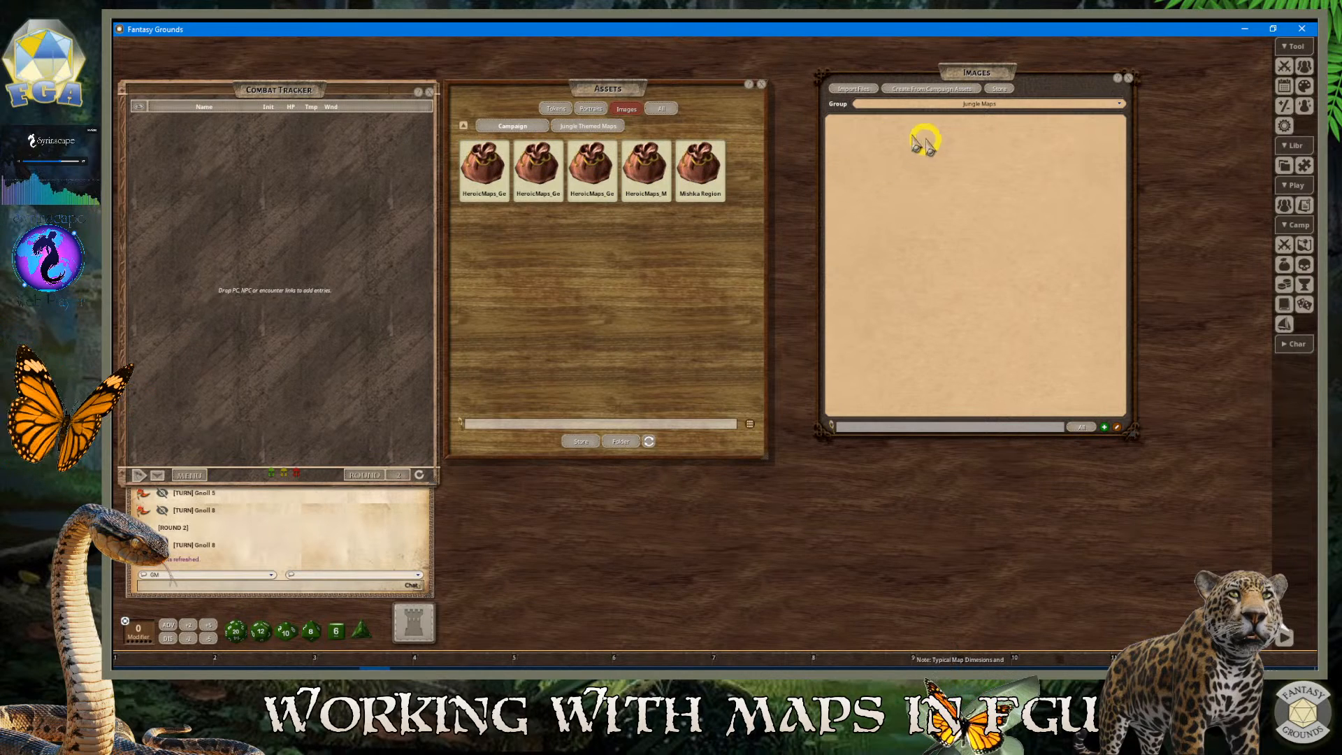
left_click_drag(985, 78, 946, 87)
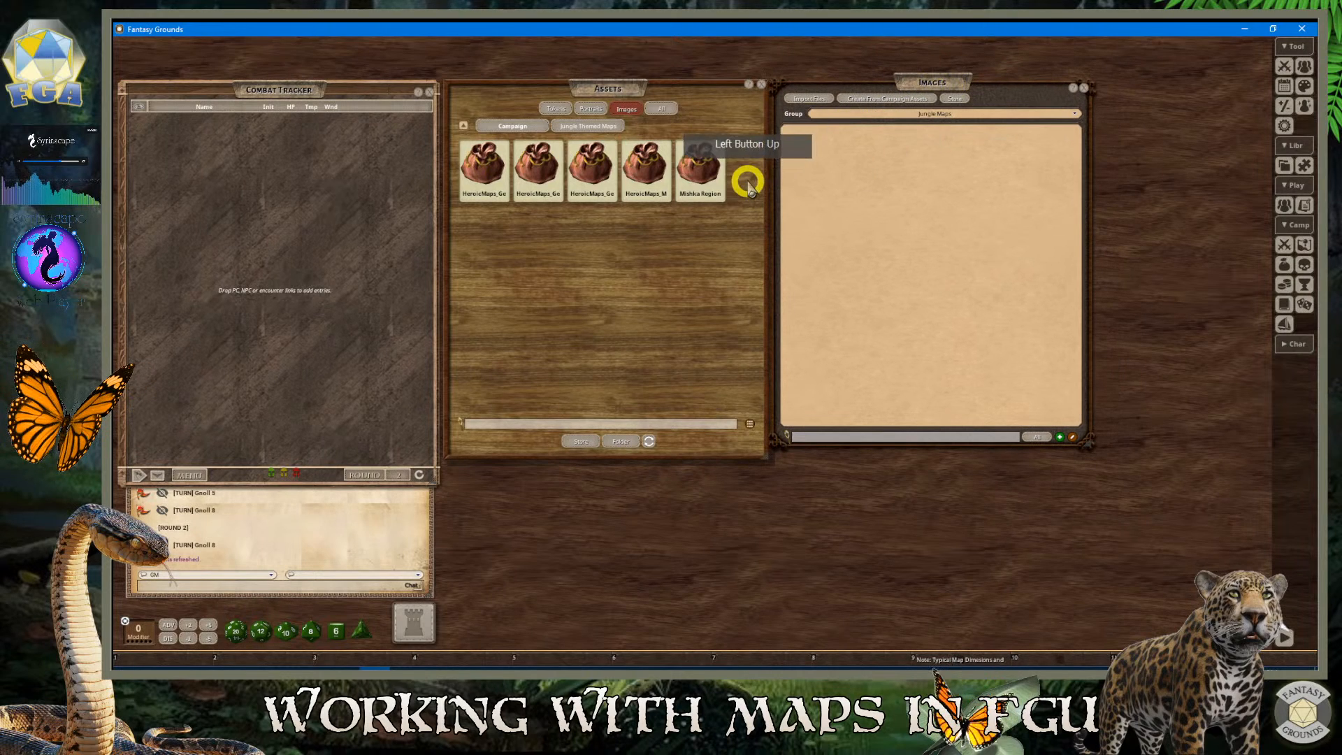
left_click(896, 98)
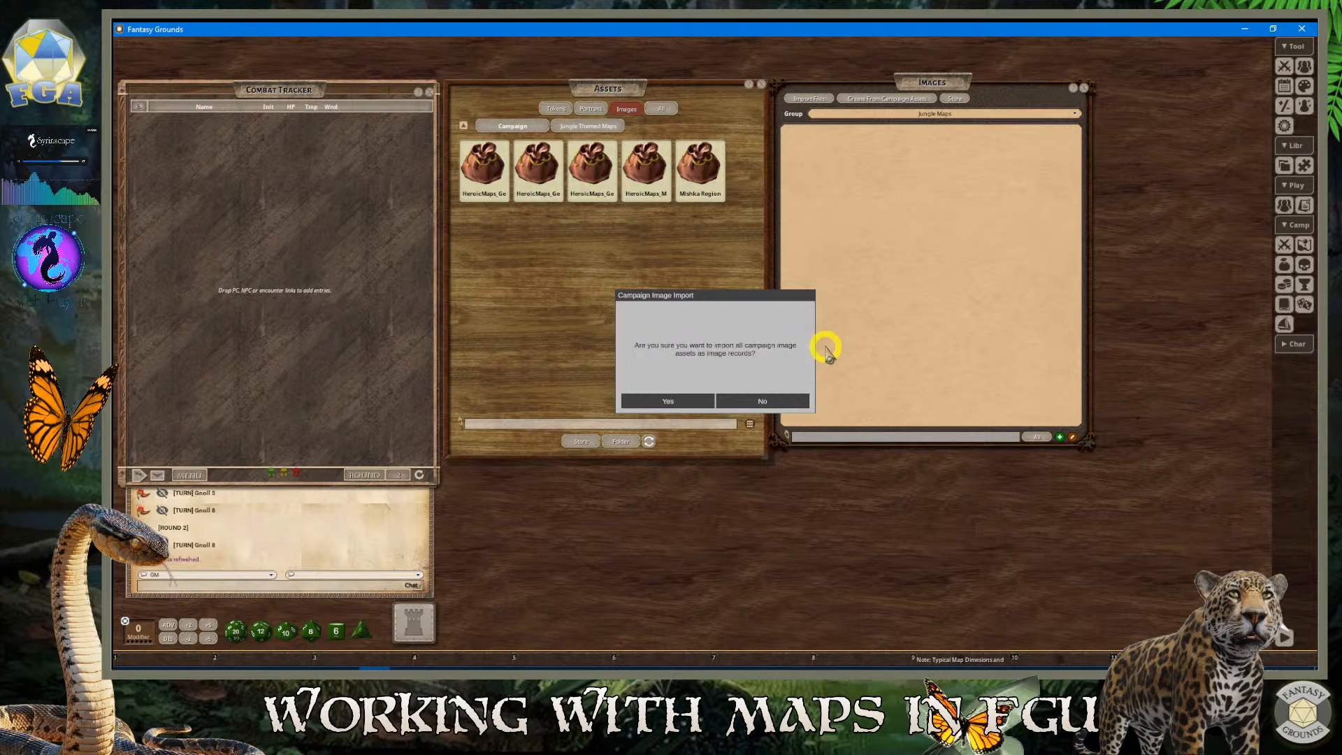
left_click(681, 399)
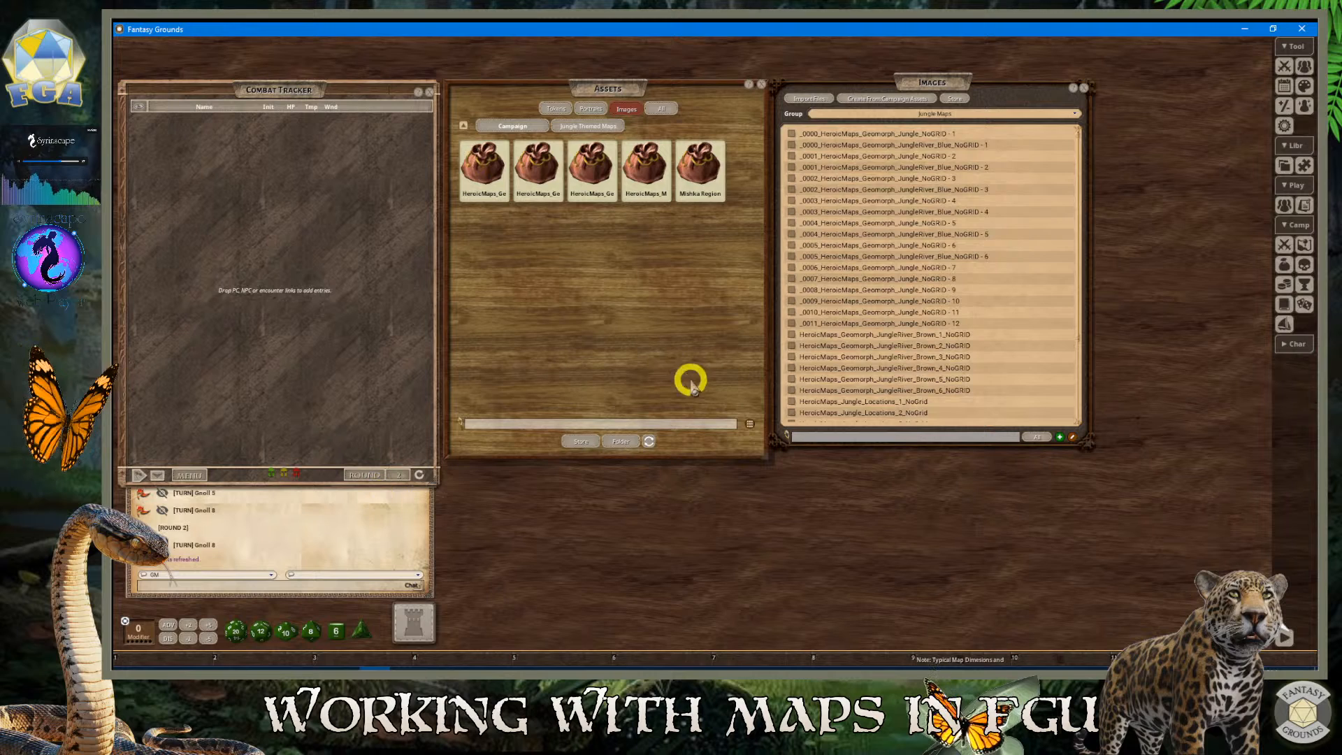
Look over the imported records in the Jungle Maps group and compare them with the Campaign asset folder
scroll(954, 336, "down", 3)
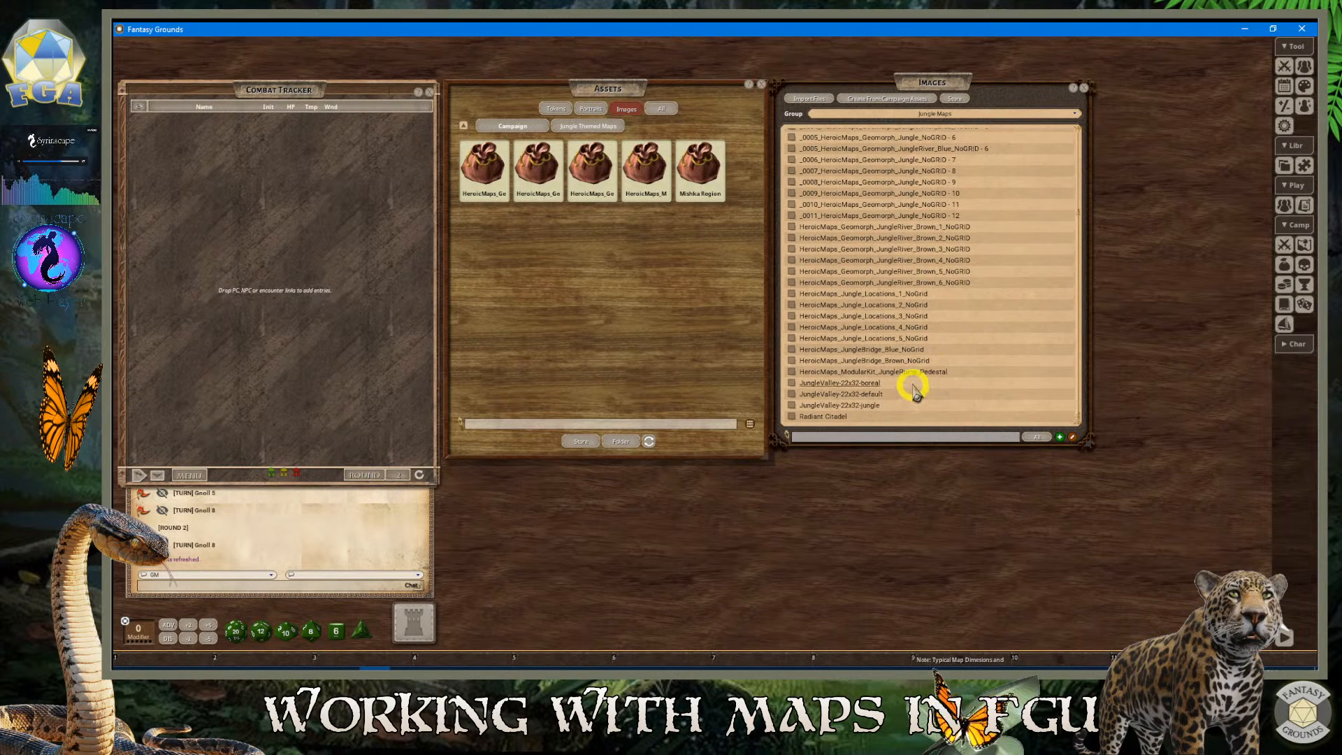
scroll(919, 370, "up", 3)
scroll(916, 371, "down", 3)
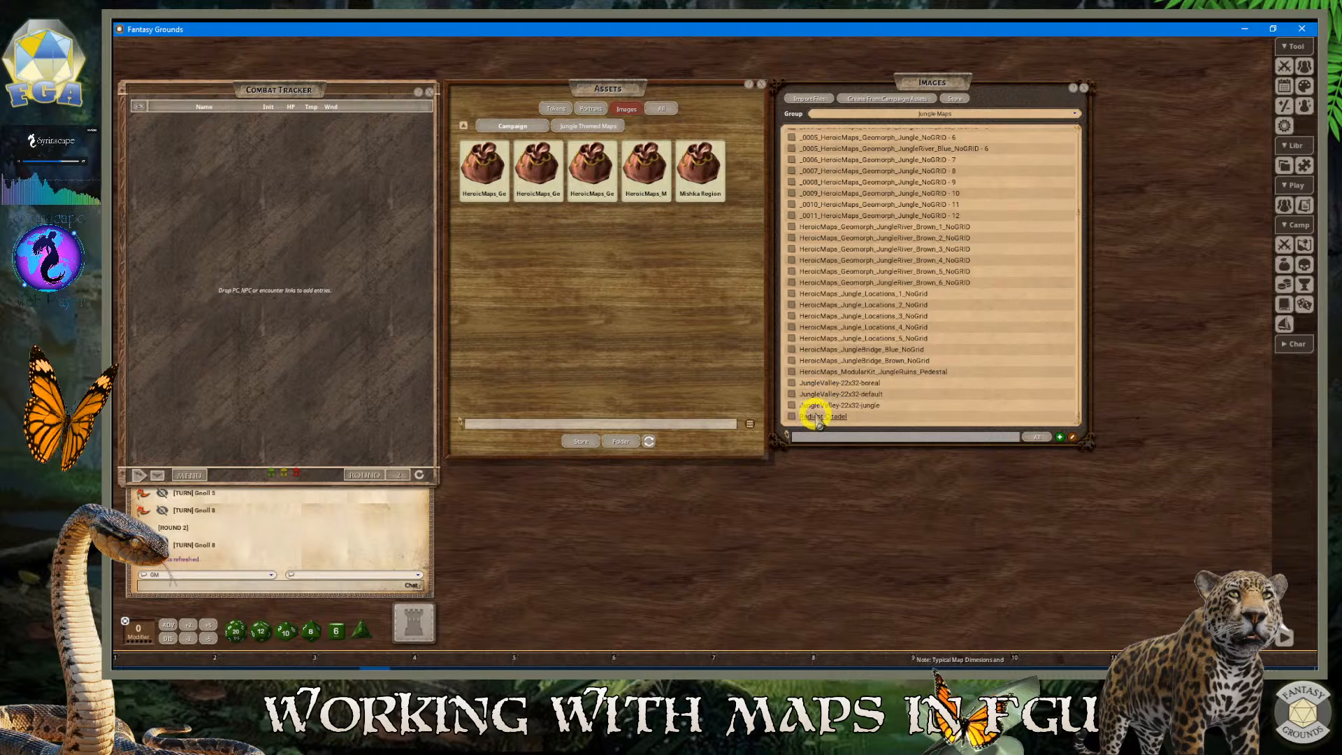
scroll(907, 339, "up", 3)
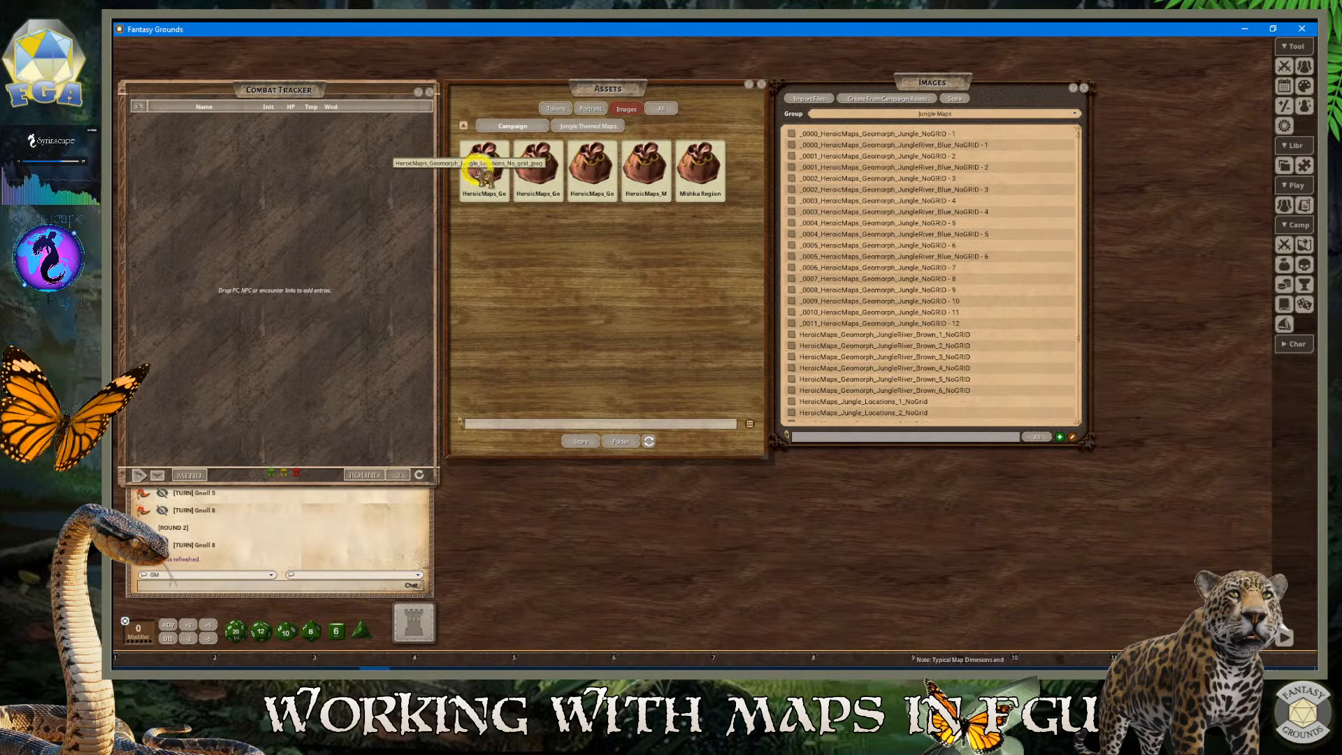
left_click(511, 126)
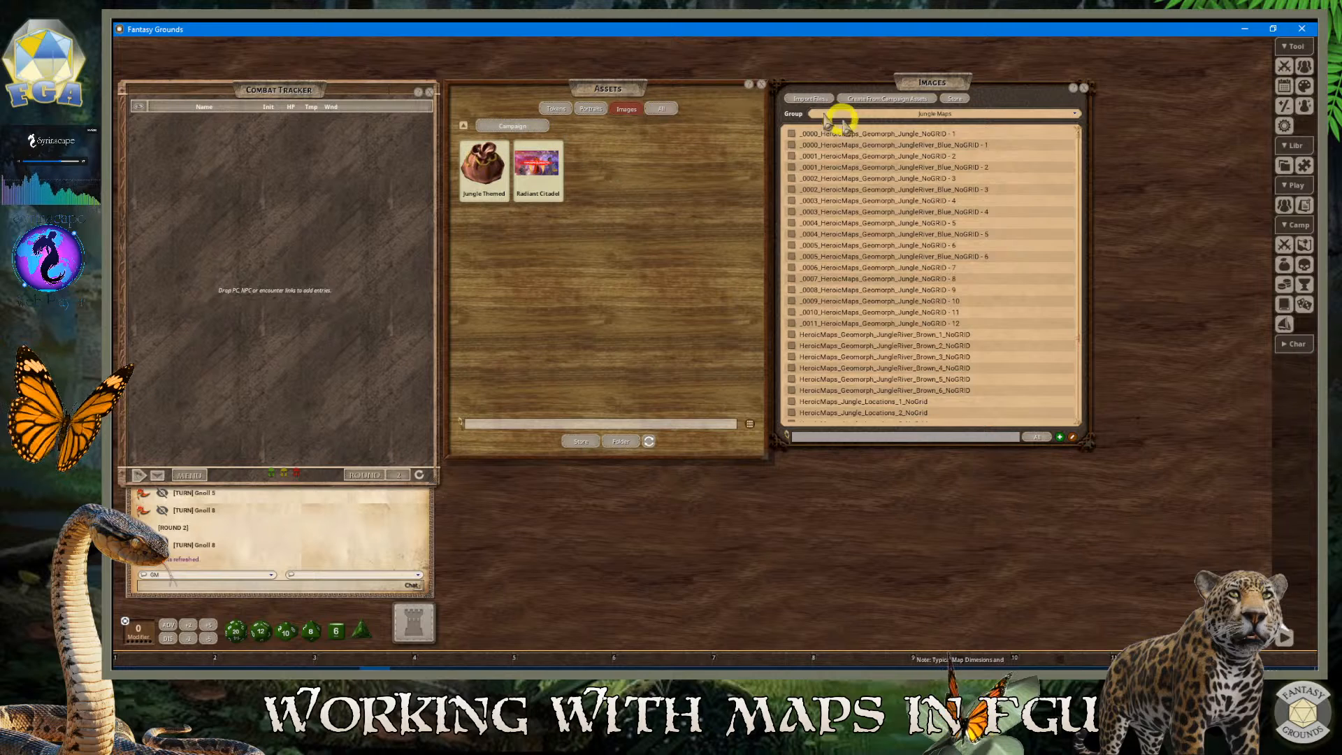
scroll(900, 307, "down", 1)
scroll(901, 318, "down", 3)
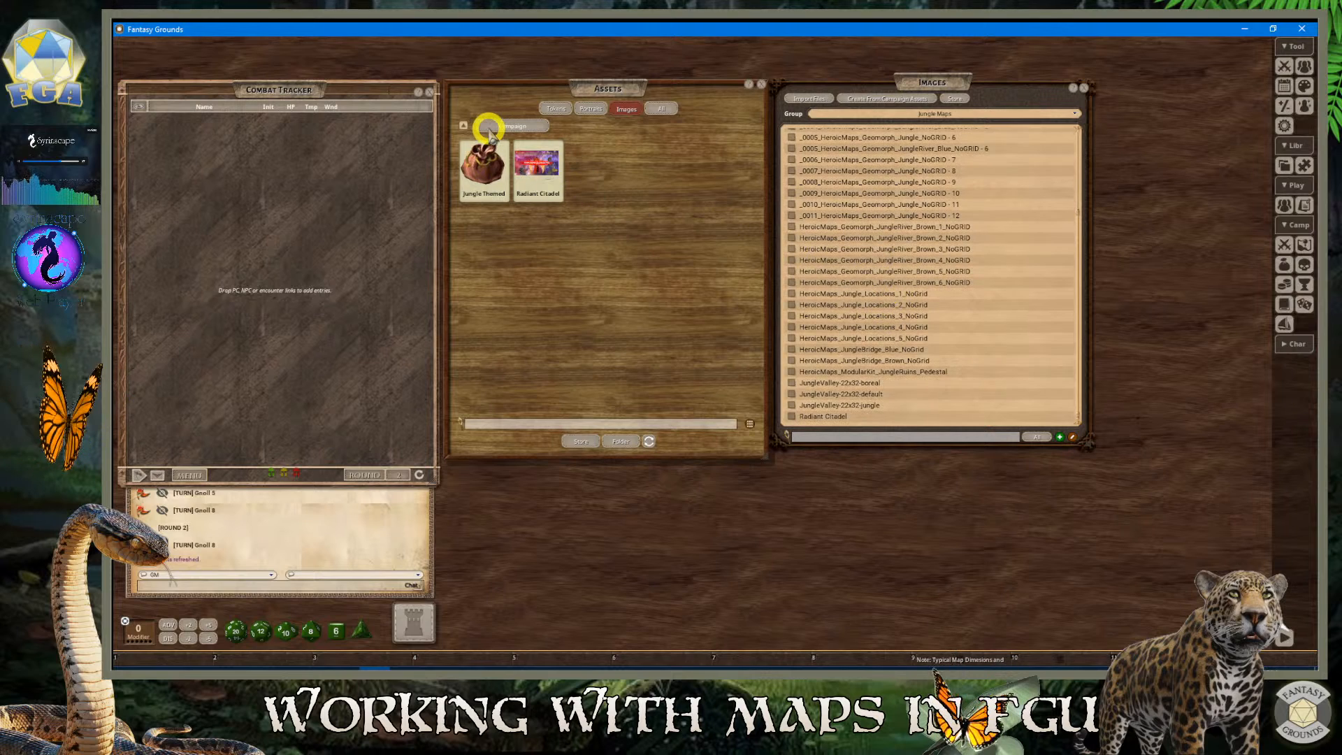
View the top-level asset folders and the Data folder, and return to Jungle Themed Maps under Campaign
left_click(464, 126)
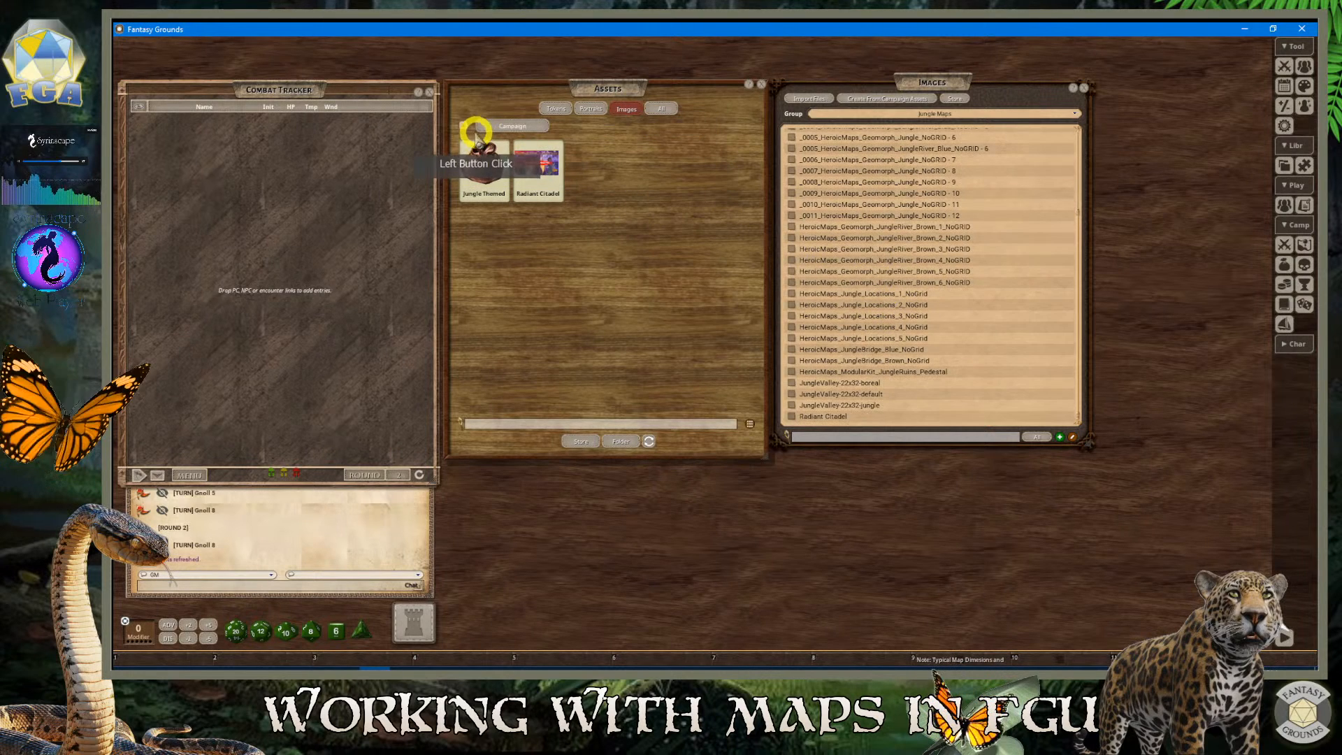
left_click(463, 126)
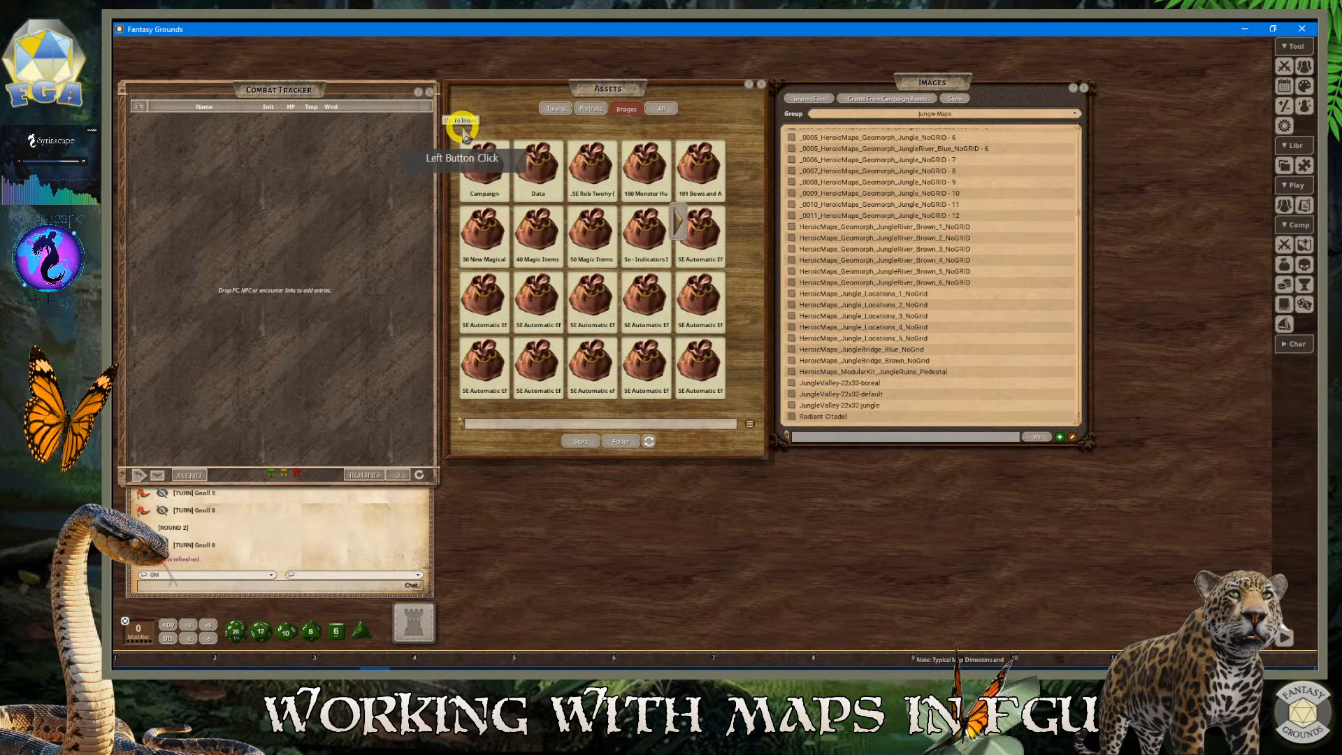
left_click(543, 146)
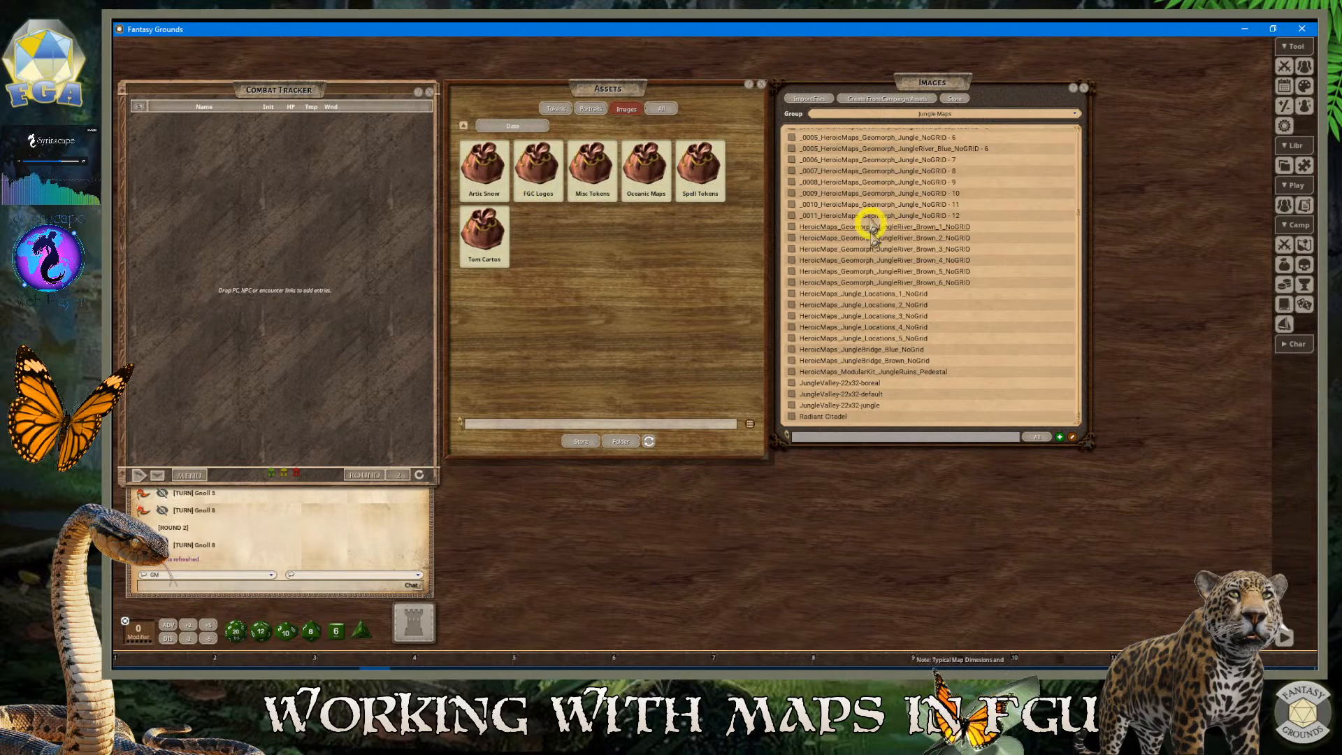
left_click(463, 129)
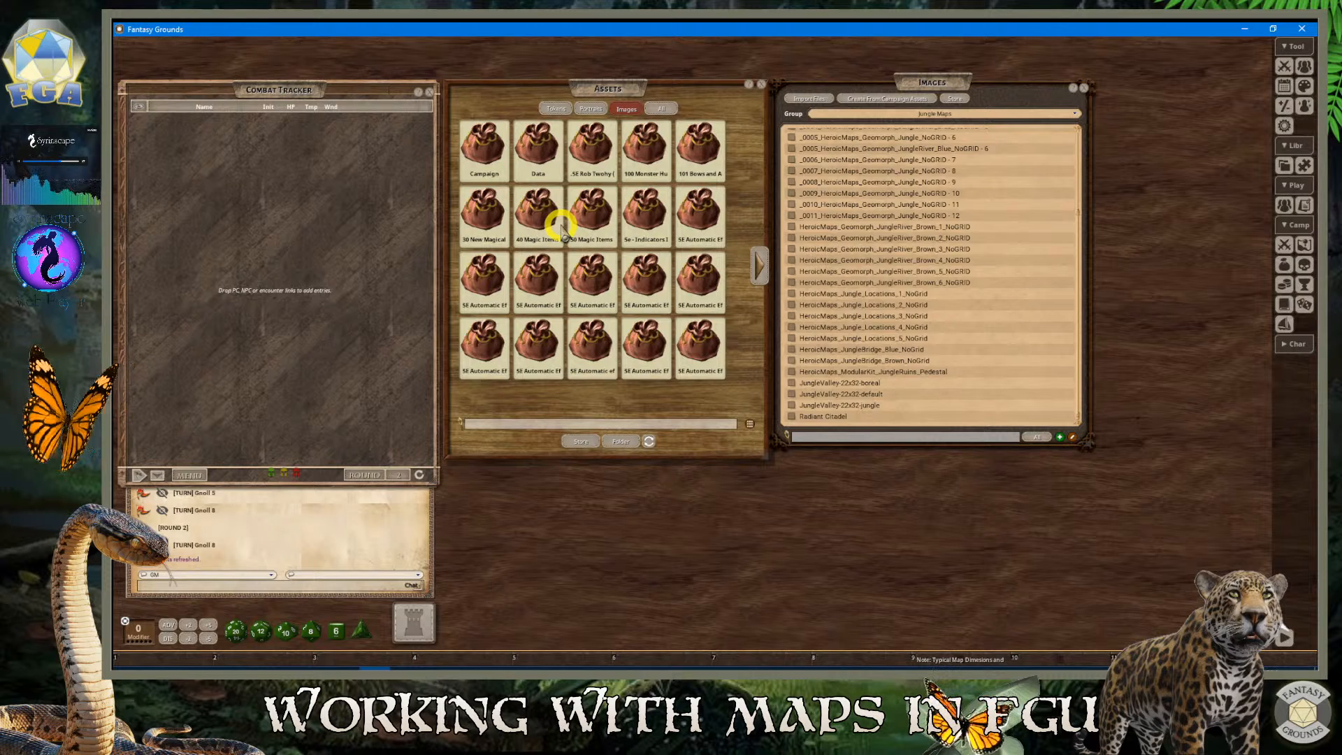
left_click(487, 155)
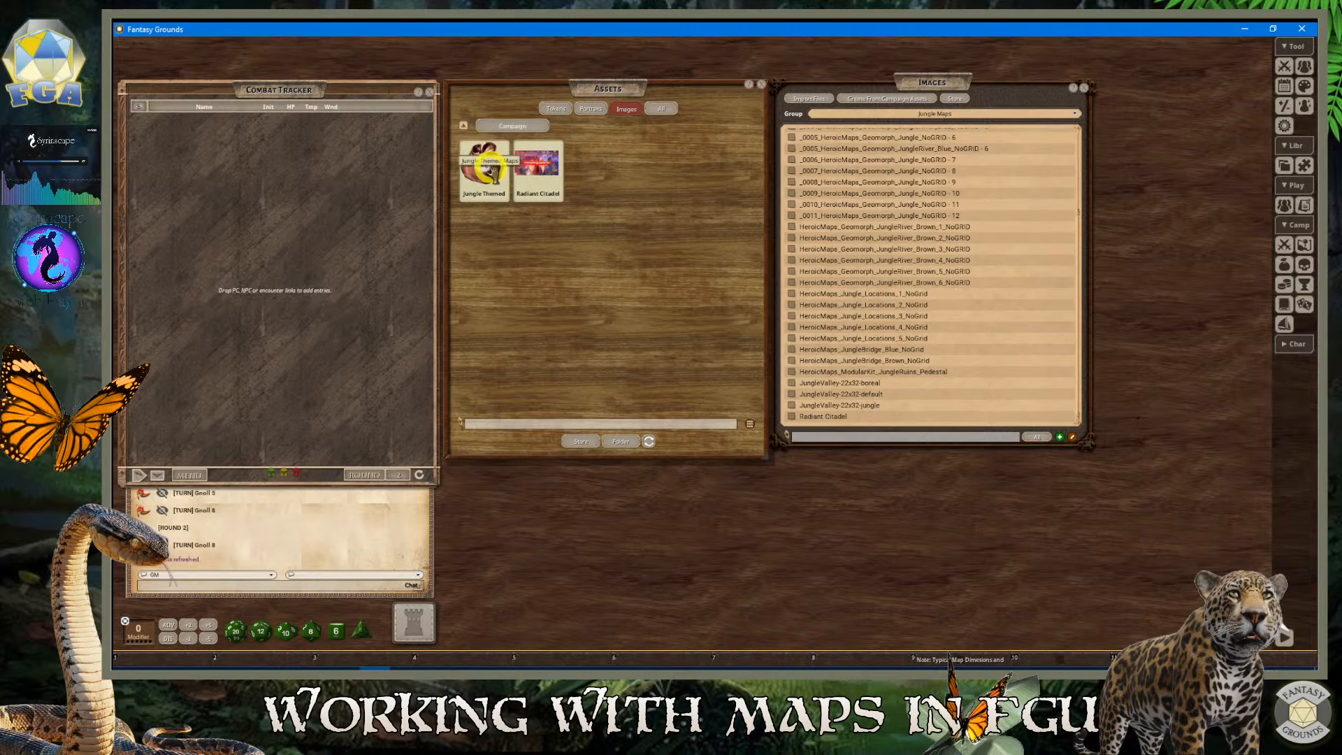
left_click(491, 168)
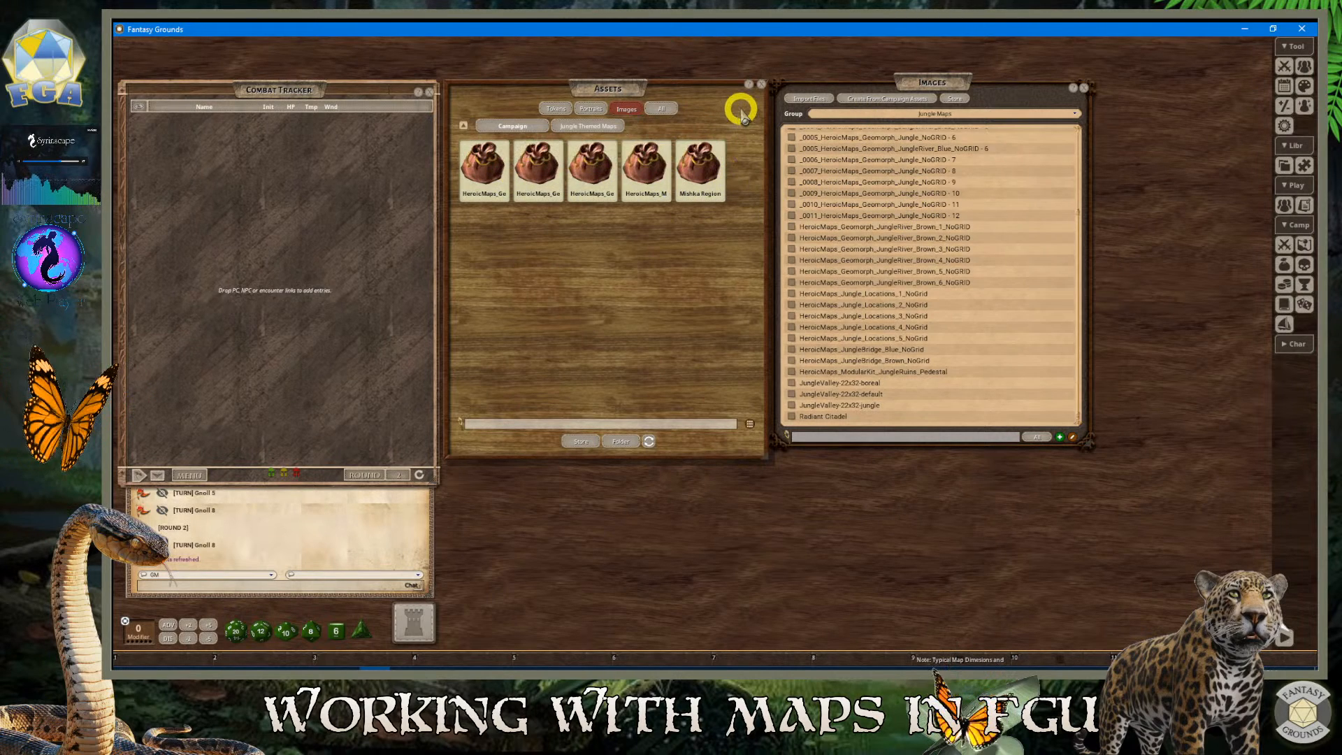
Close the Assets window and move the Images window aside, back at the start of its list
left_click(762, 86)
left_click_drag(908, 80, 963, 73)
scroll(1014, 290, "up", 5)
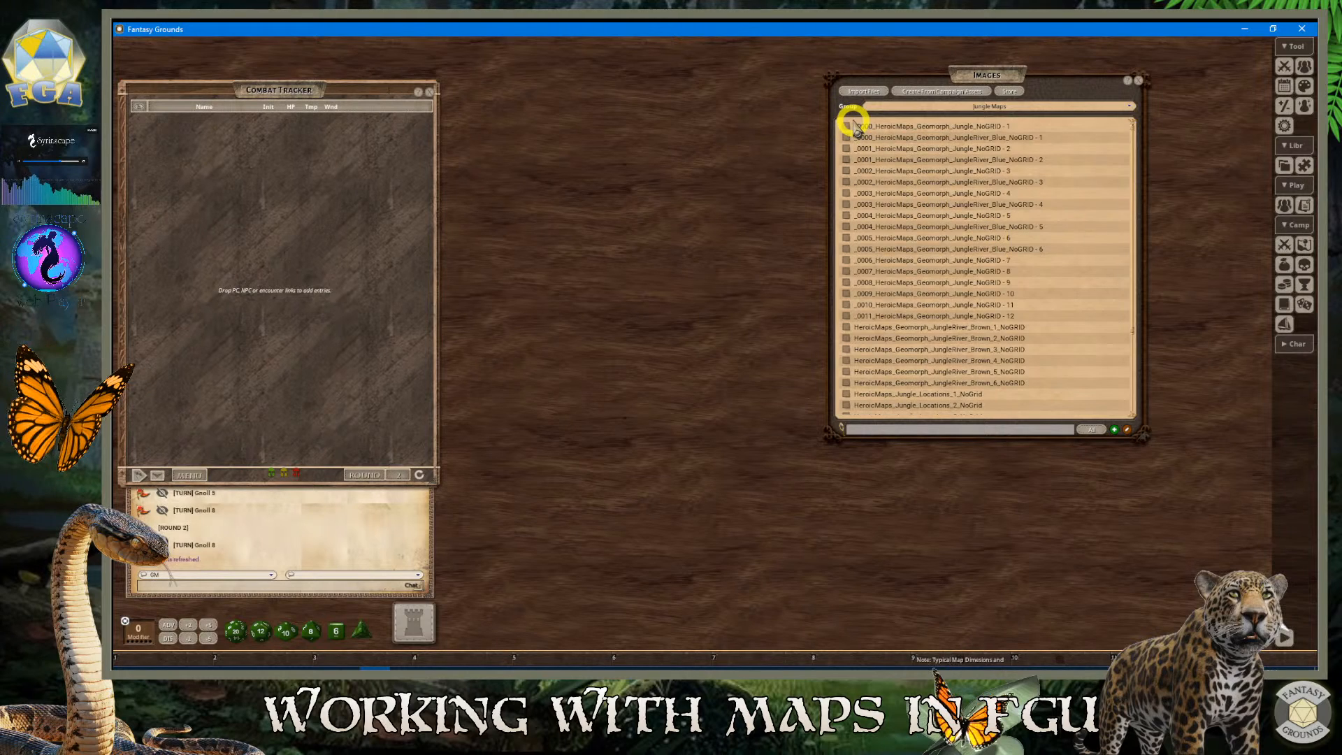
Open the _0000_HeroicMaps_Geomorph_Jungle_NoGRID - 1 image record and zoom its map in and out
left_click(847, 127)
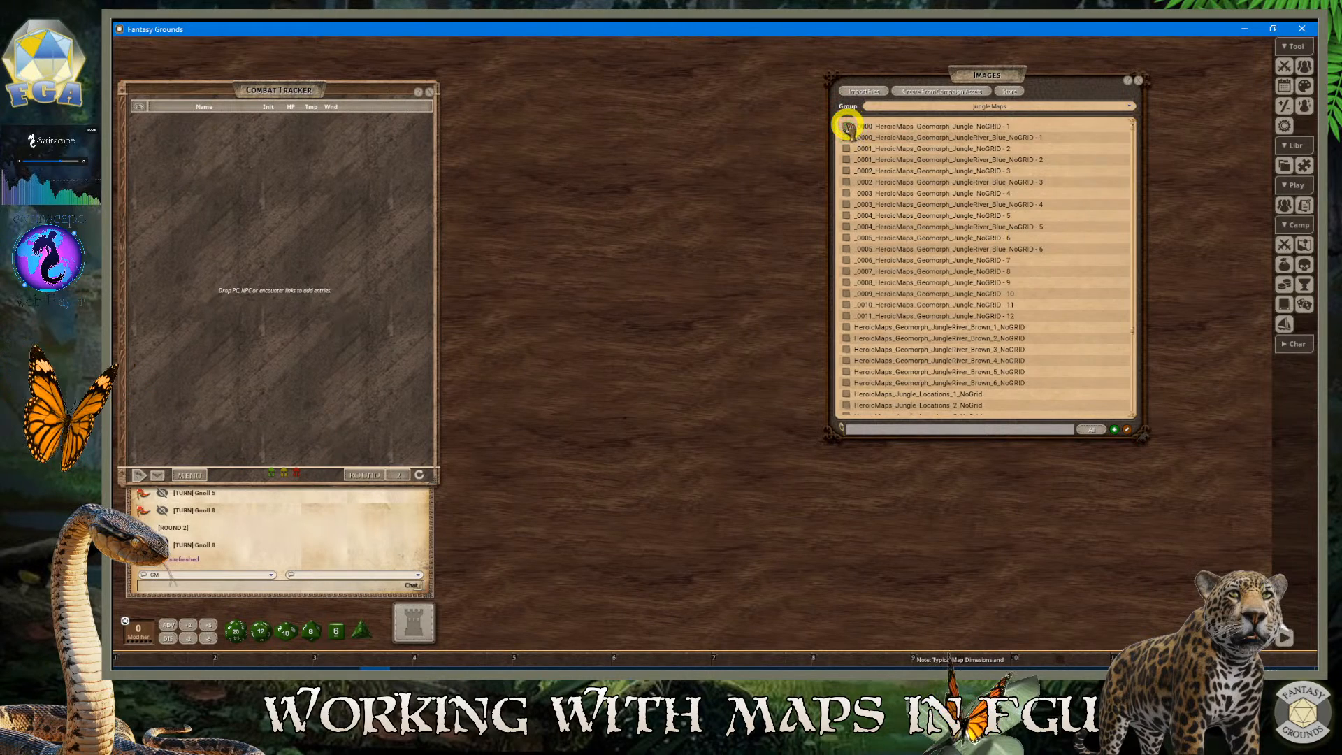
left_click(847, 128)
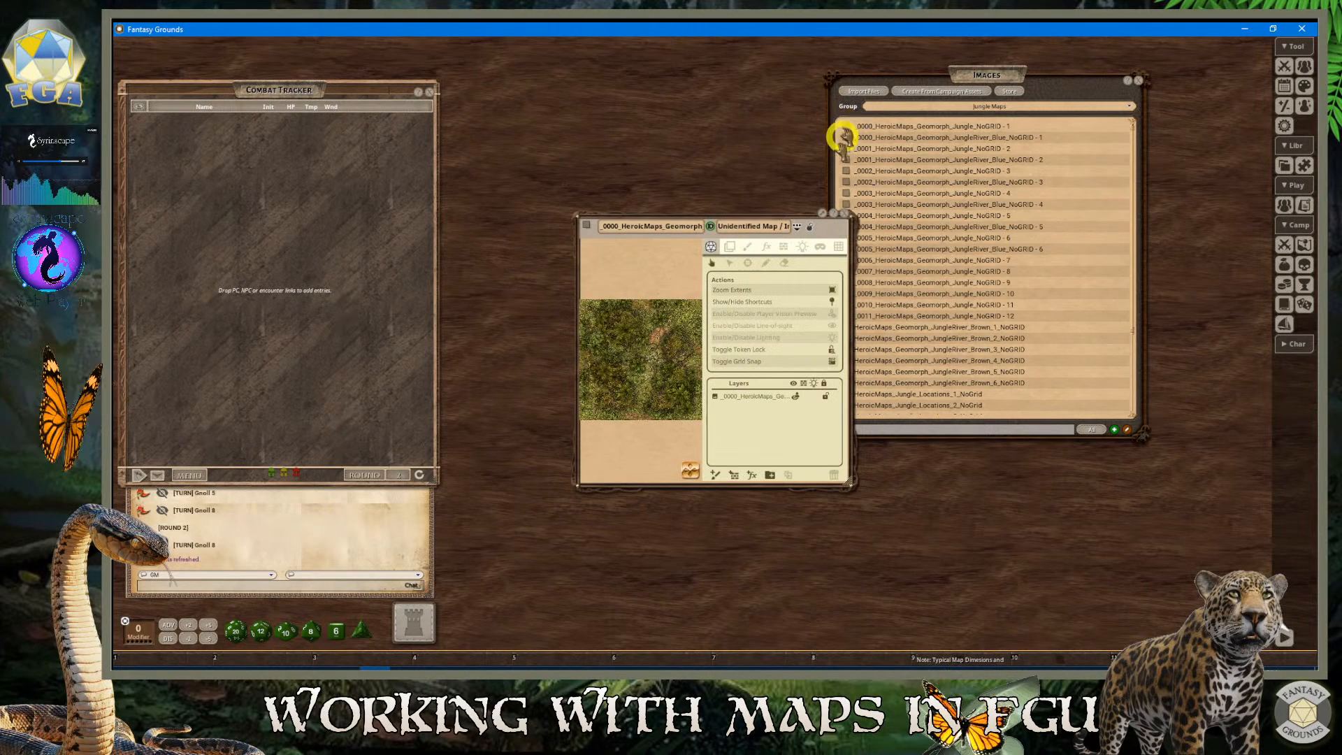
left_click(644, 341)
scroll(646, 344, "up", 2)
scroll(646, 342, "down", 4)
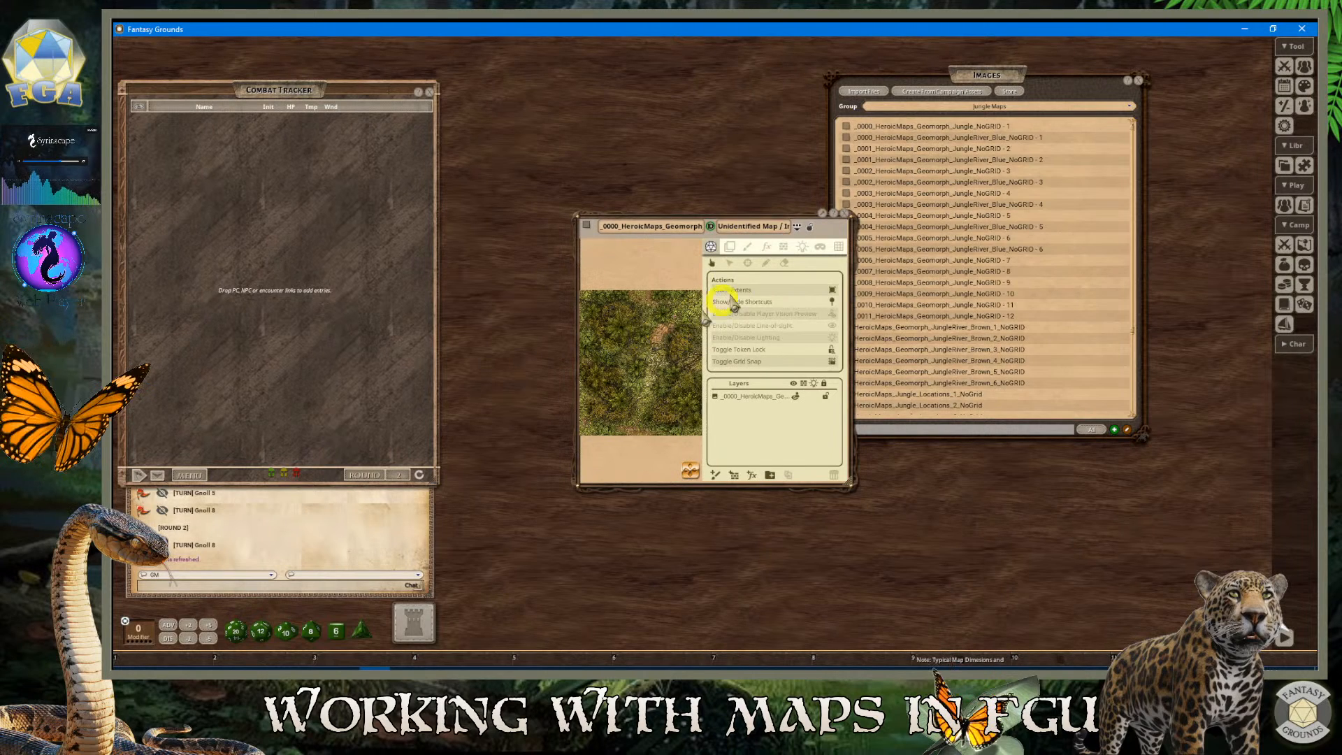
Close the open geomorph map and open the JungleValley-22x32-jungle image record from the Jungle Maps group
left_click_drag(771, 219, 772, 76)
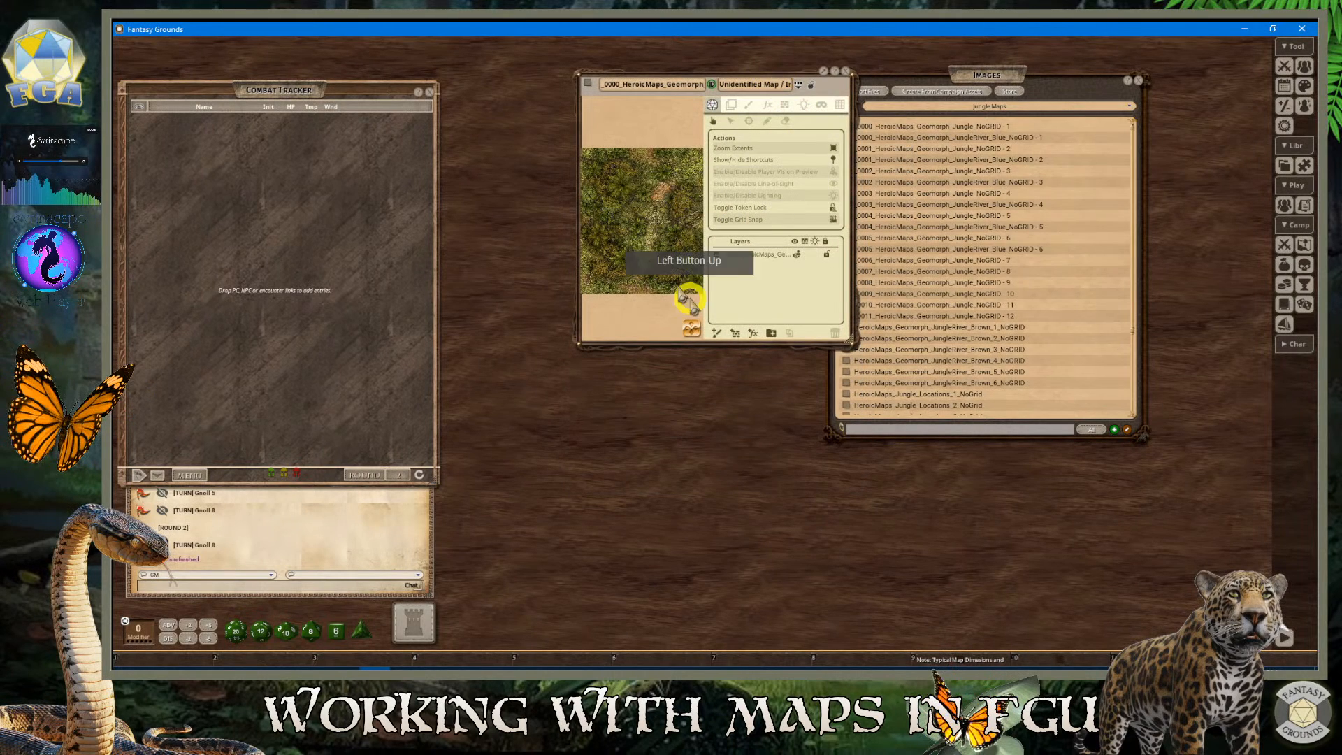
left_click(844, 70)
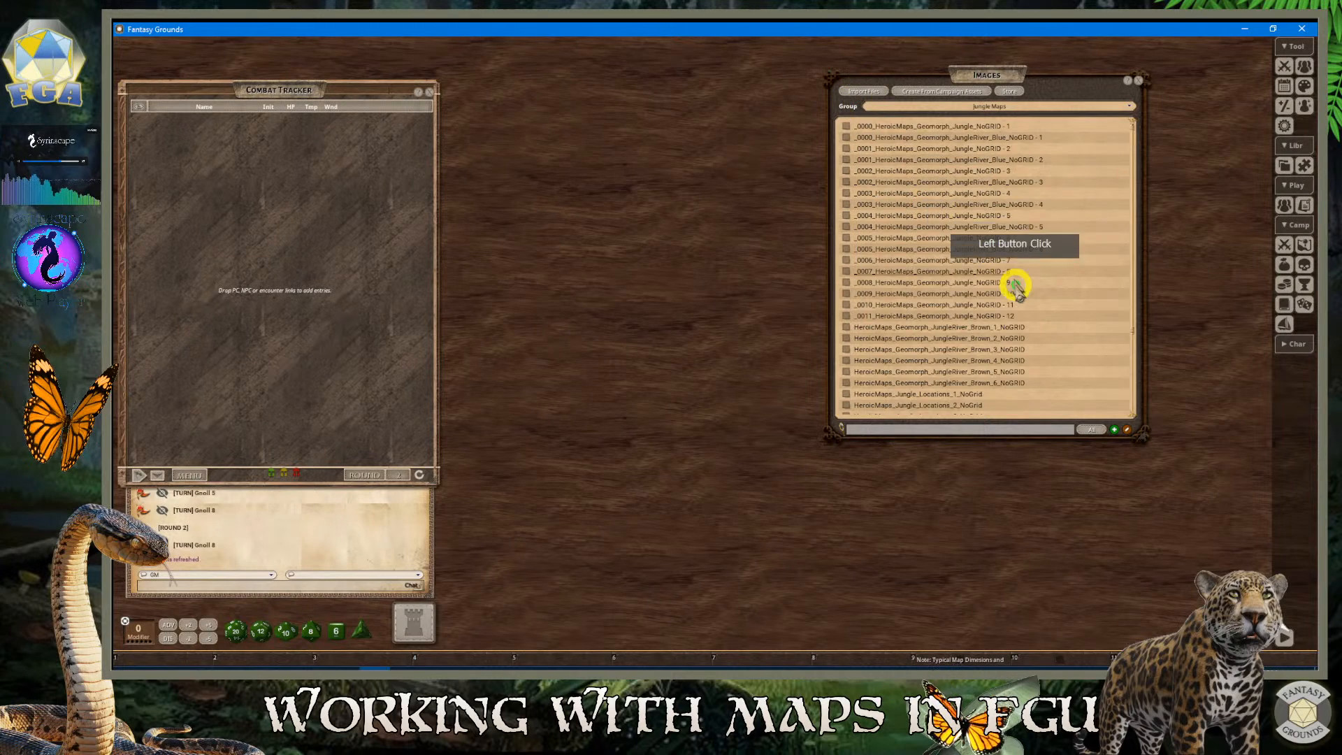
scroll(1010, 294, "down", 5)
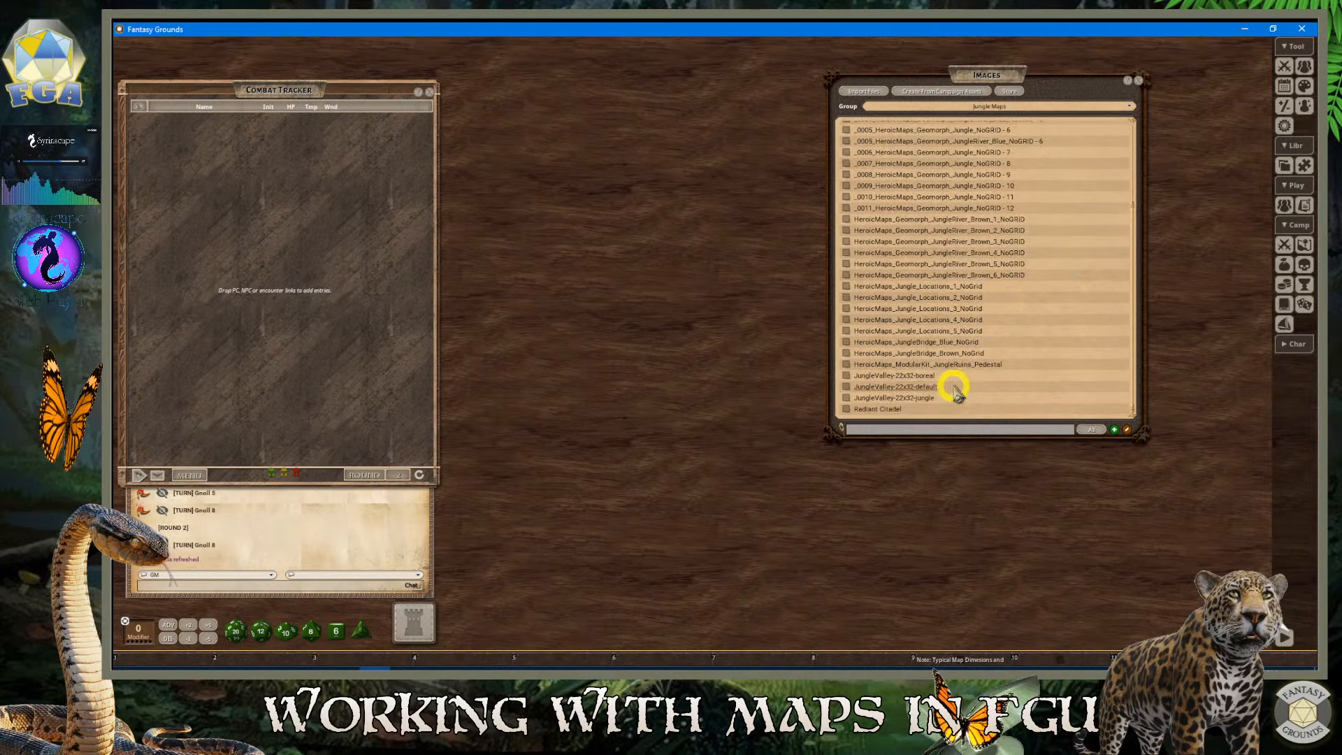
left_click(846, 397)
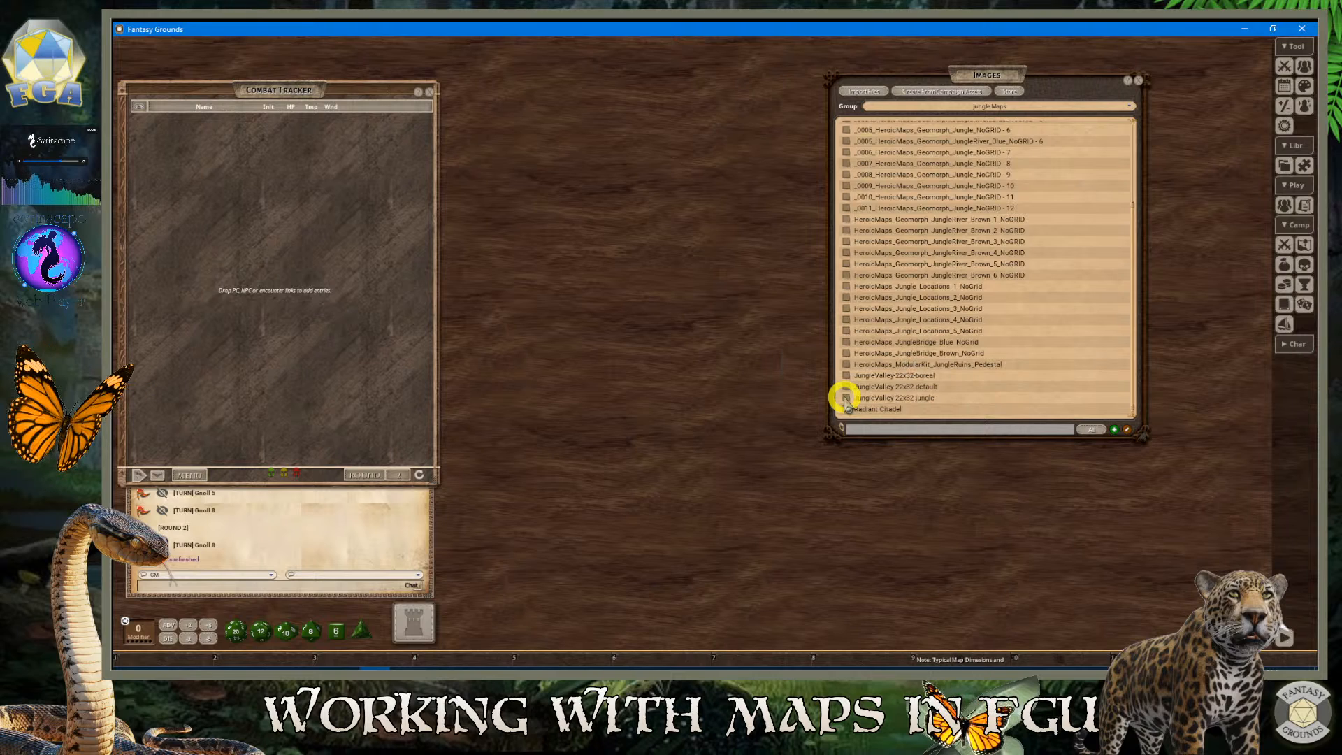
left_click(845, 398)
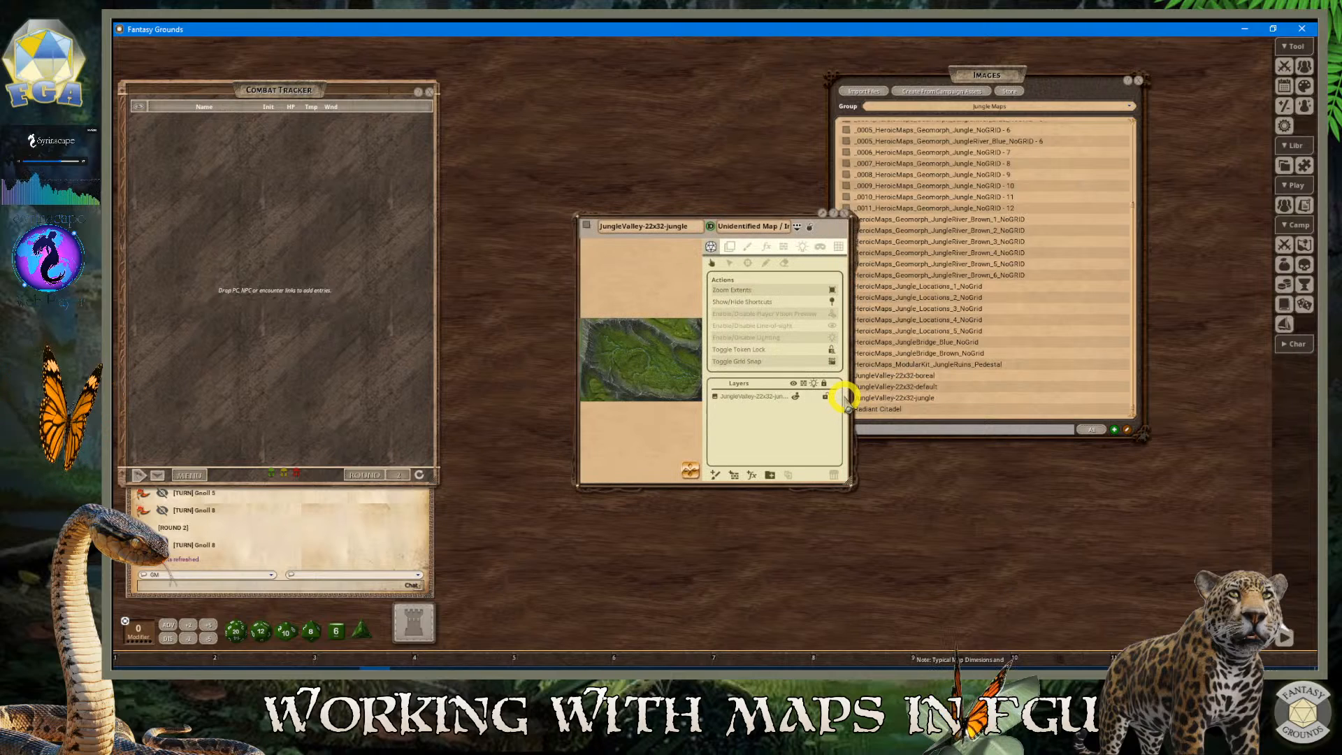
Close the Images window and reshape the jungle valley map window into a wide, fairly short one in the open desktop area
left_click(1143, 85)
left_click(739, 210)
left_click_drag(743, 218, 778, 48)
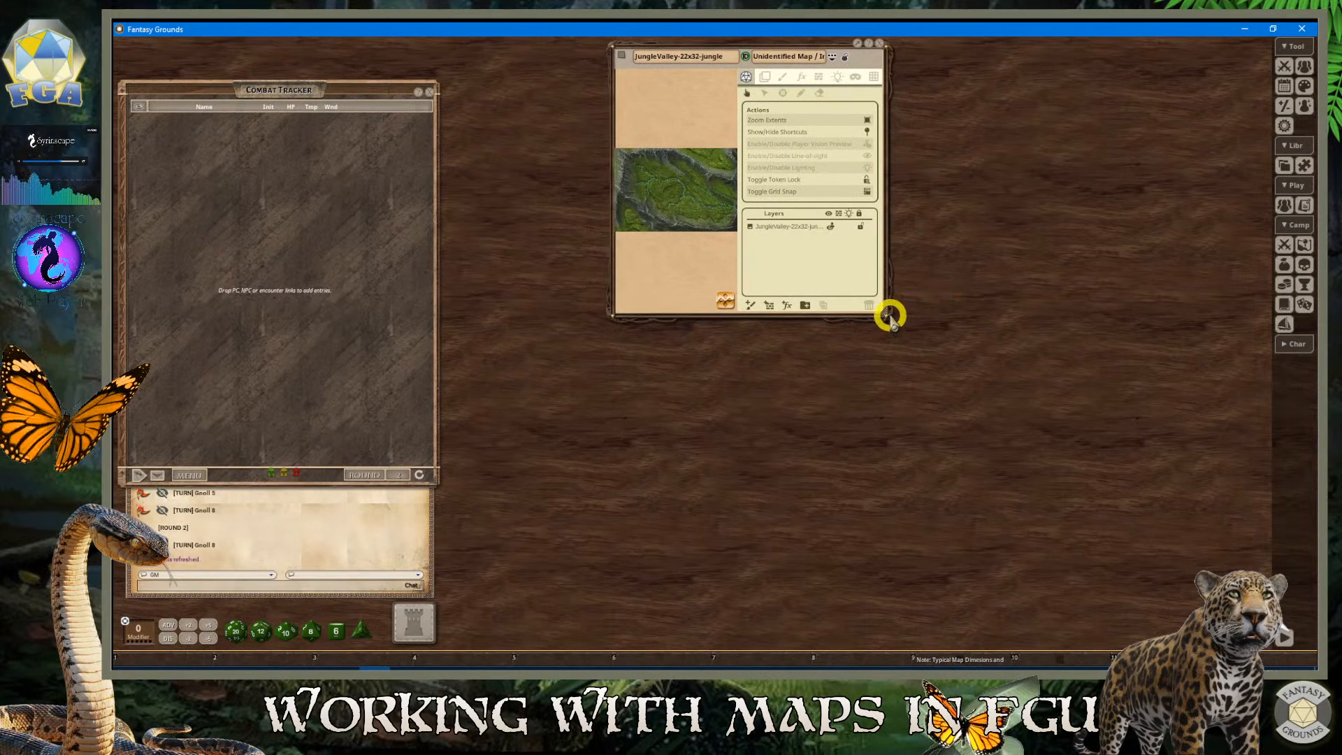
left_click_drag(886, 312, 1238, 560)
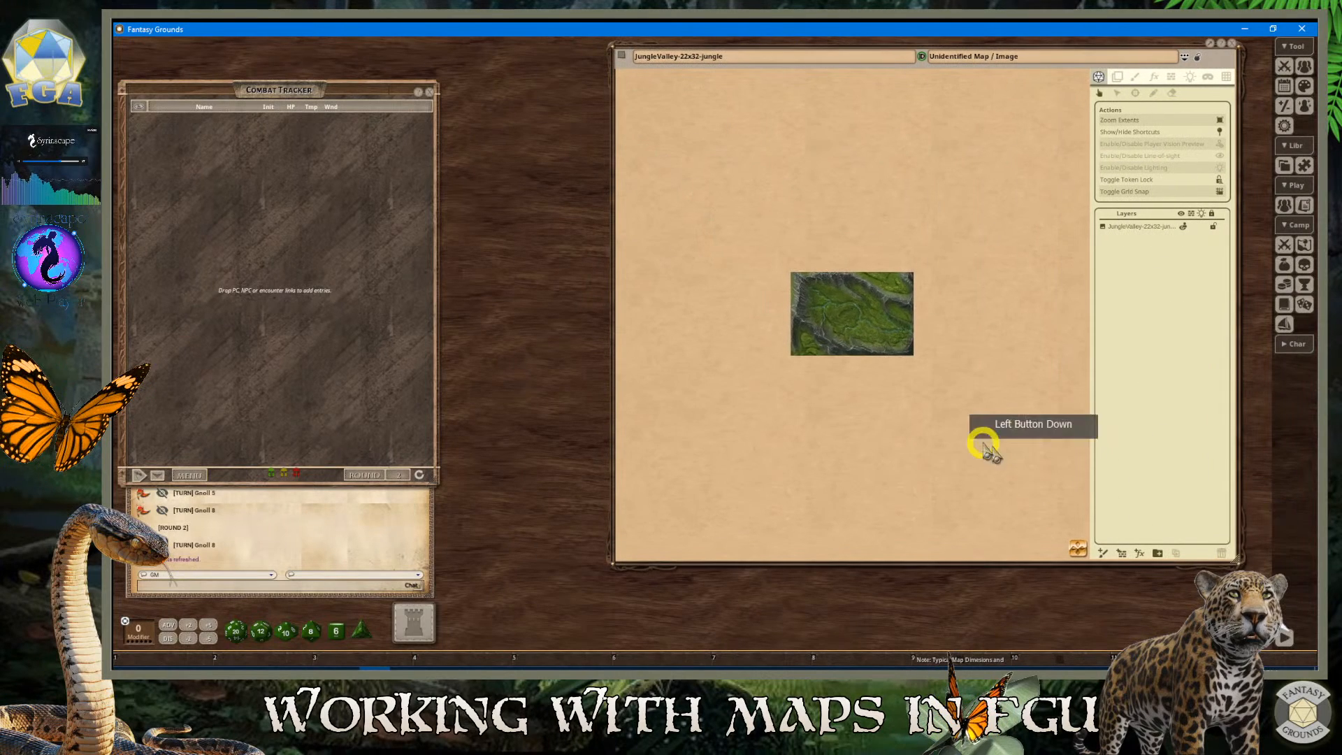
scroll(909, 321, "up", 4)
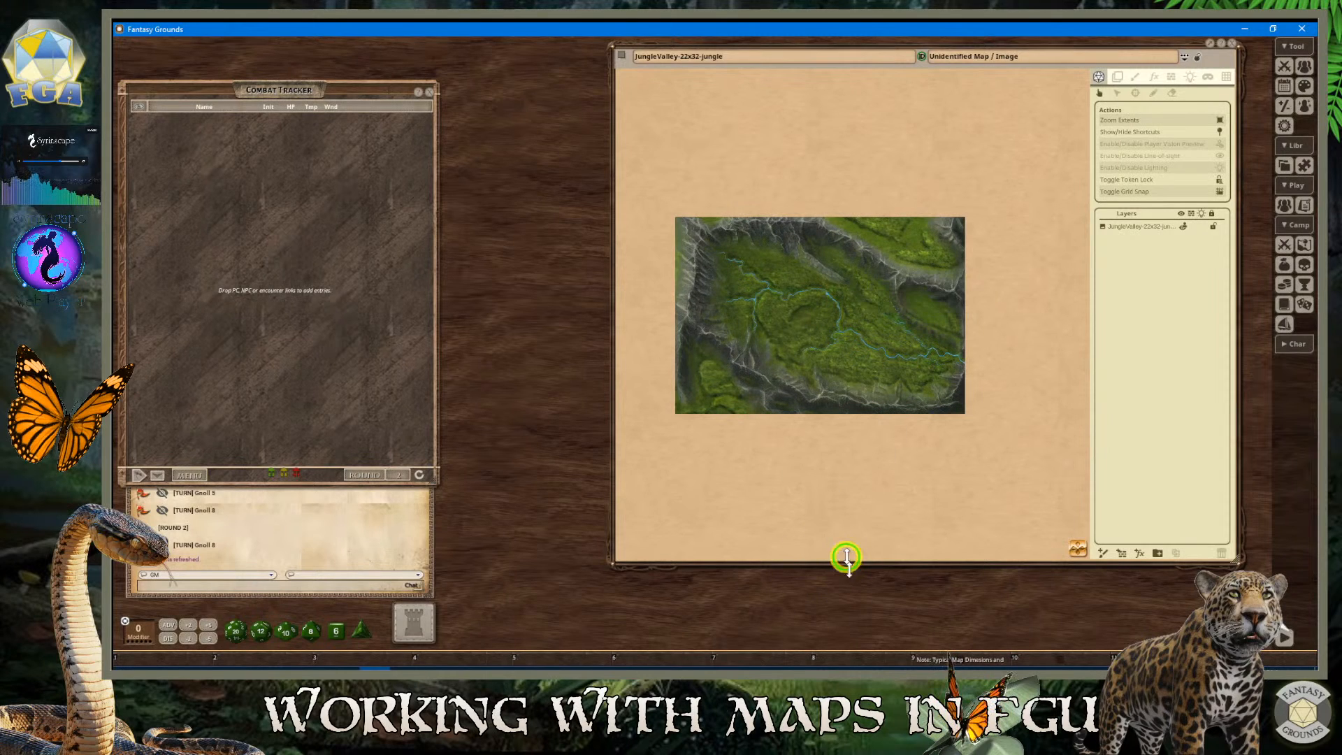
left_click_drag(848, 557, 934, 366)
Examine the jungle valley map, its rivers and its central basin at closer and wider views
scroll(854, 224, "up", 2)
scroll(855, 225, "down", 2)
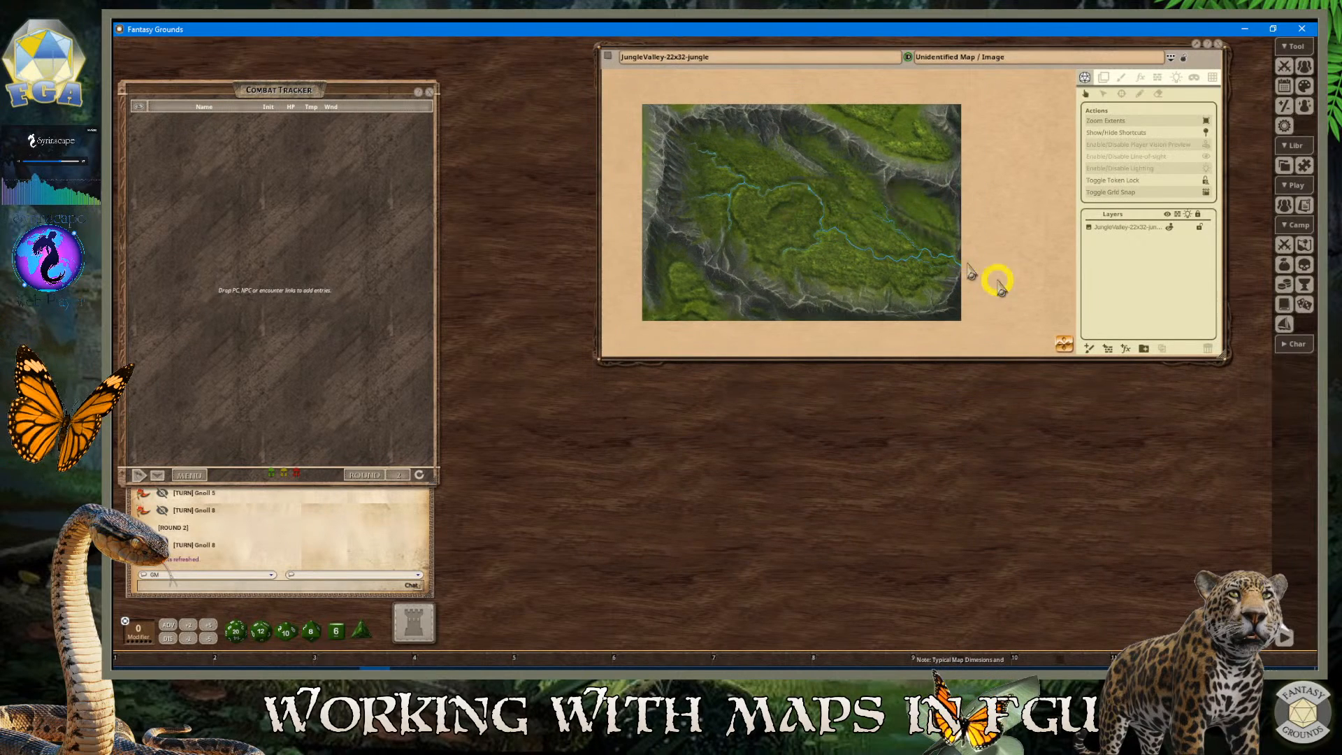
left_click_drag(1060, 339, 1042, 344)
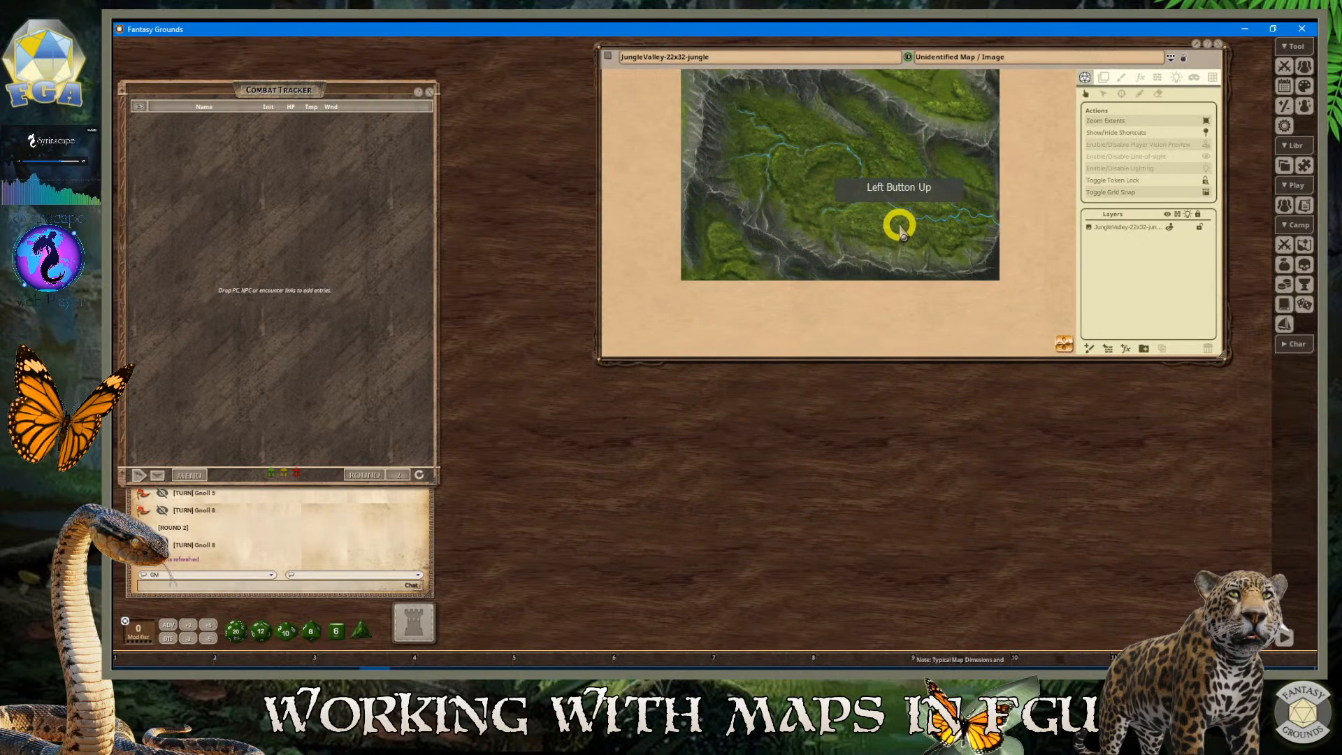
scroll(804, 133, "up", 1)
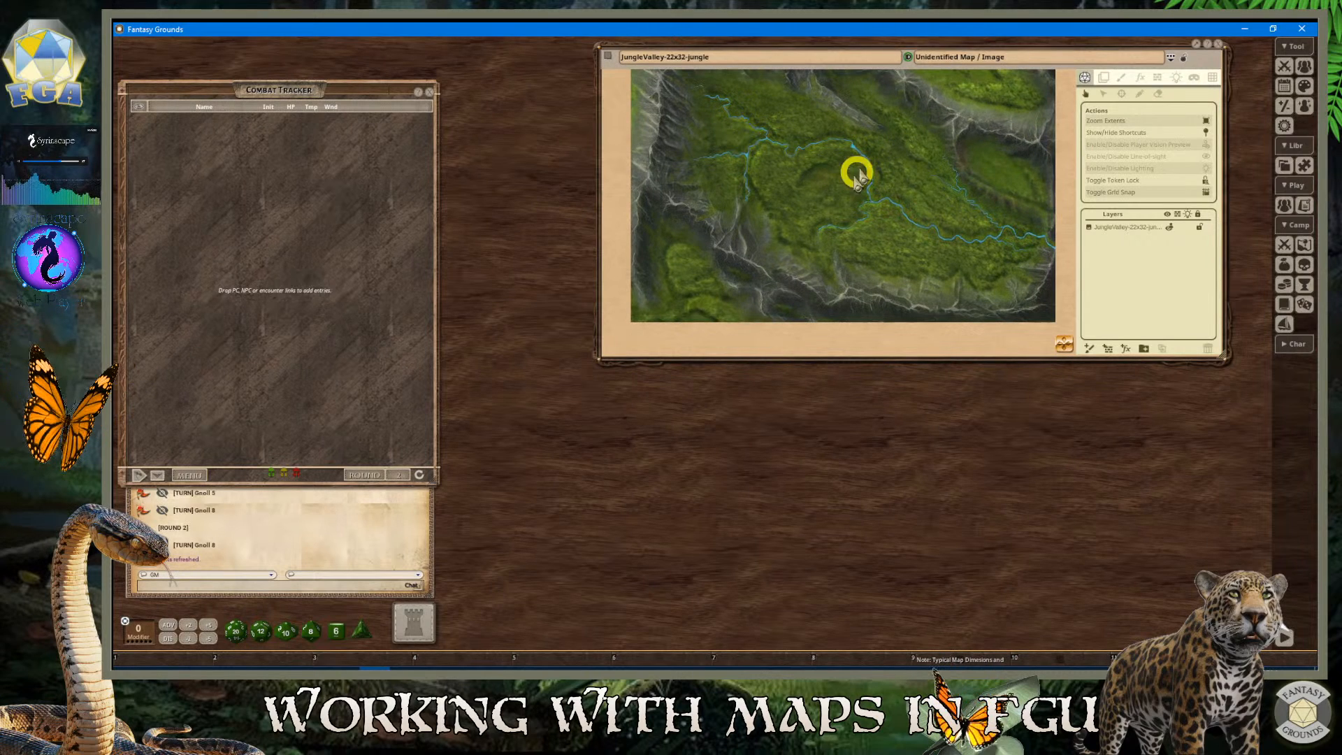
scroll(821, 182, "up", 2)
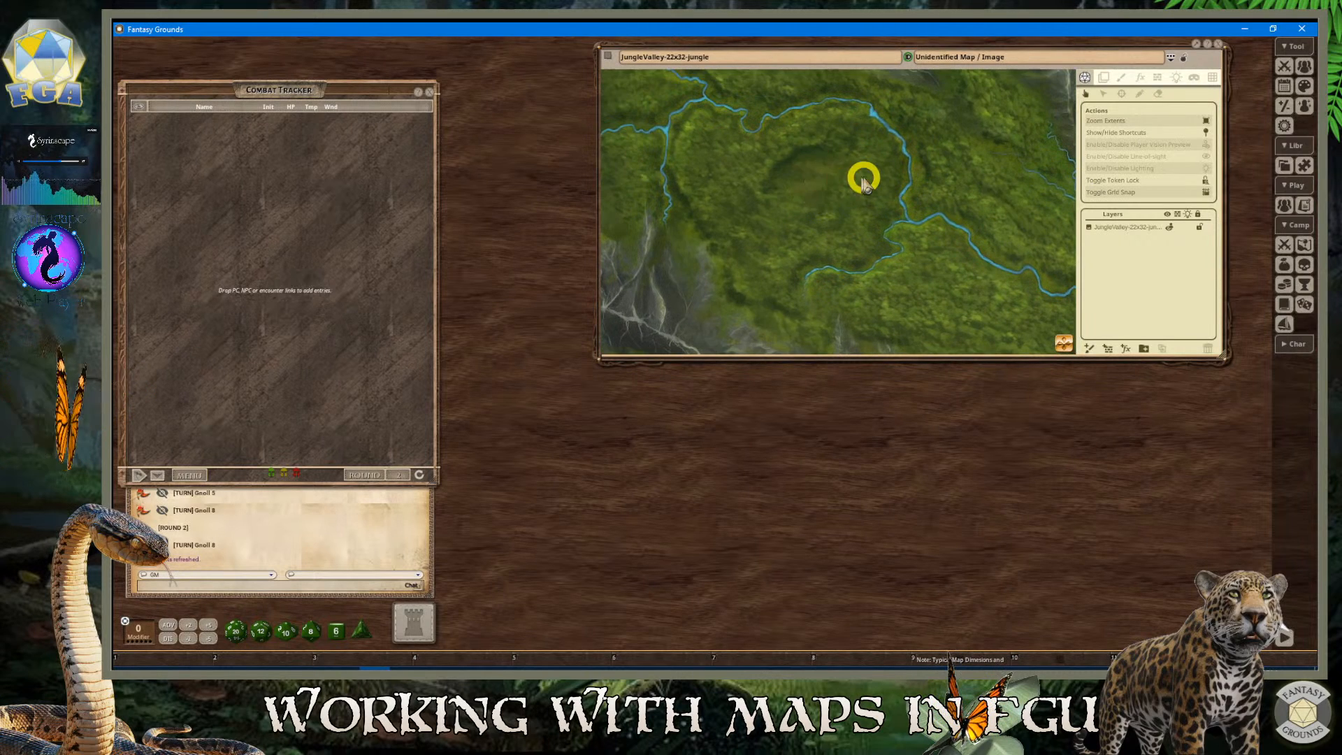
scroll(842, 187, "down", 2)
scroll(843, 187, "down", 1)
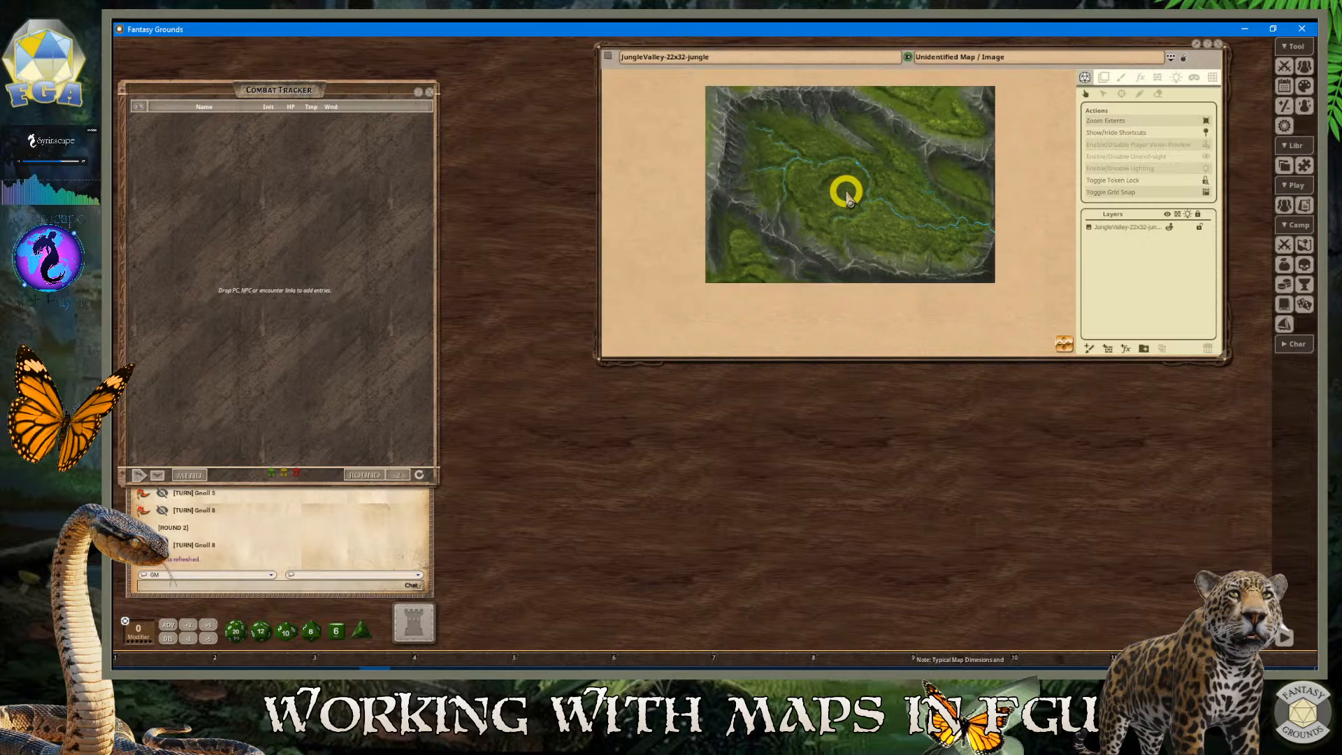
scroll(842, 186, "up", 1)
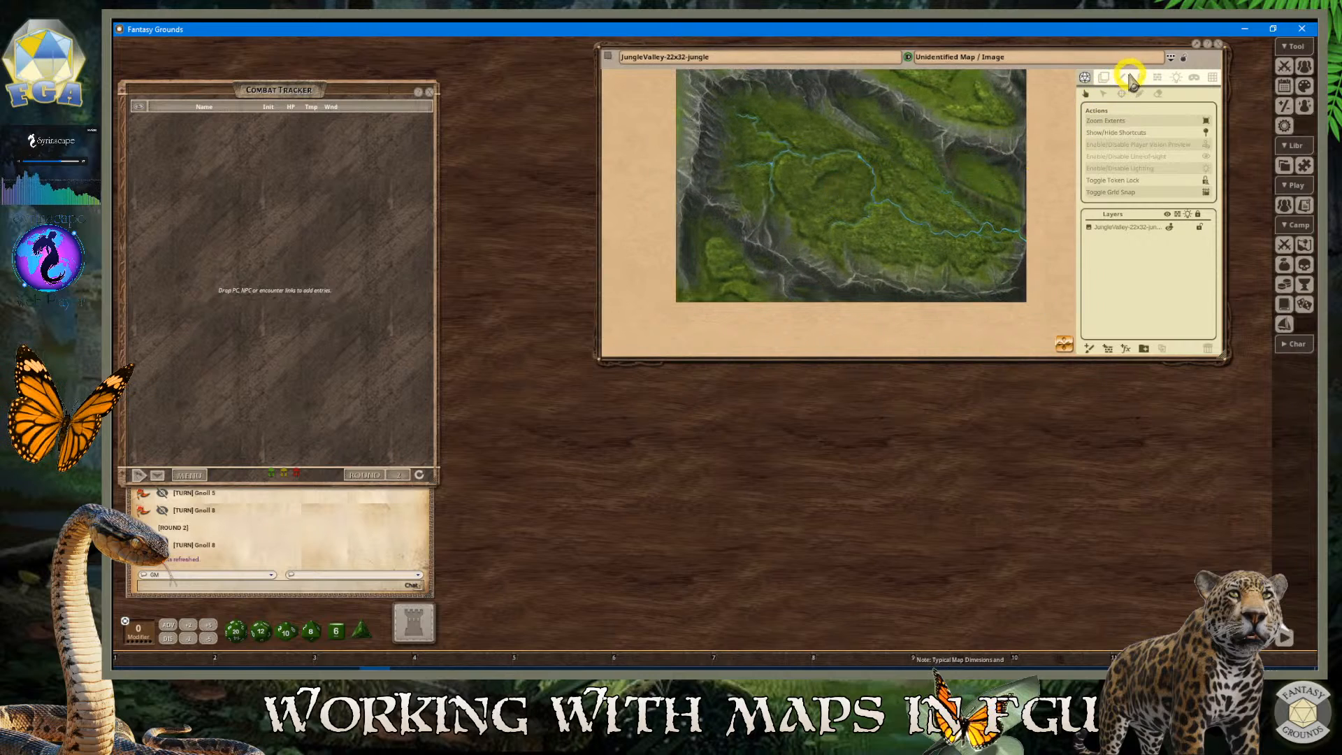
Rename the image record as Map, JungleValley-22x32-jungle and clear the default text of its unidentified name
left_click(625, 57)
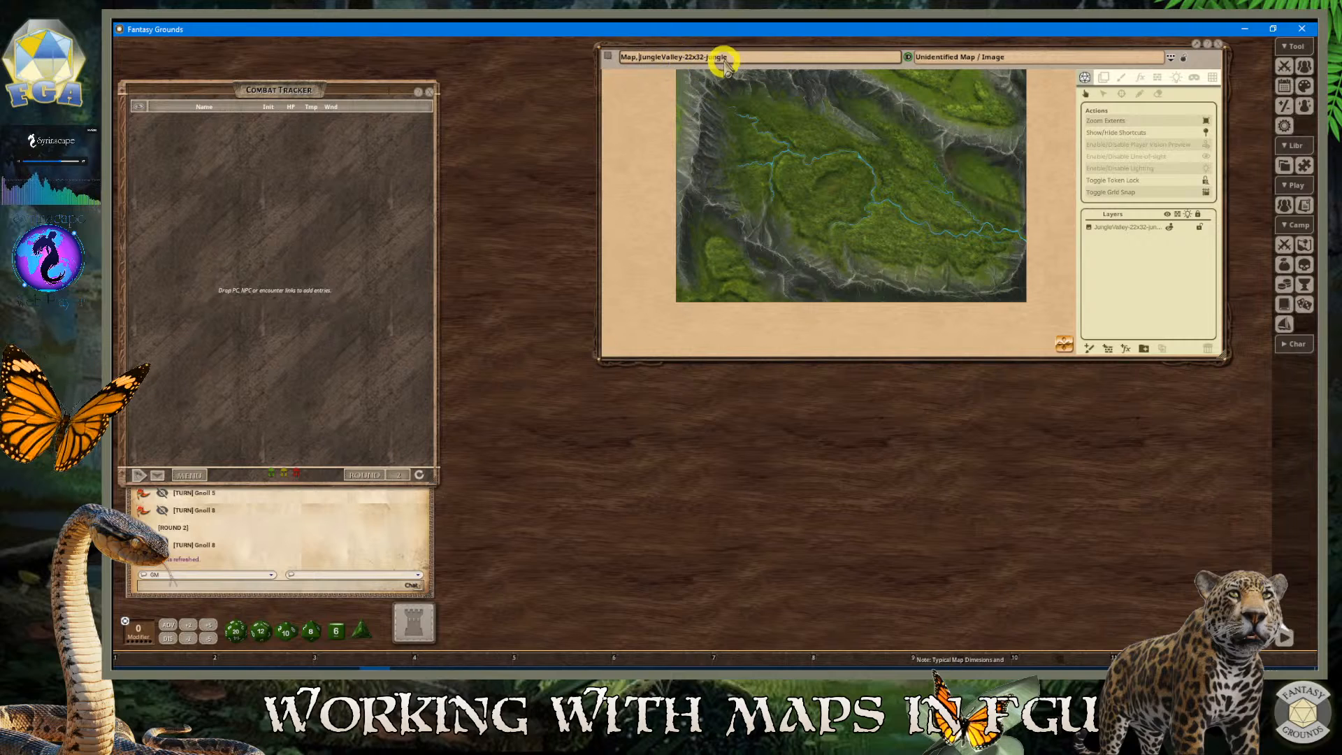
left_click(701, 60)
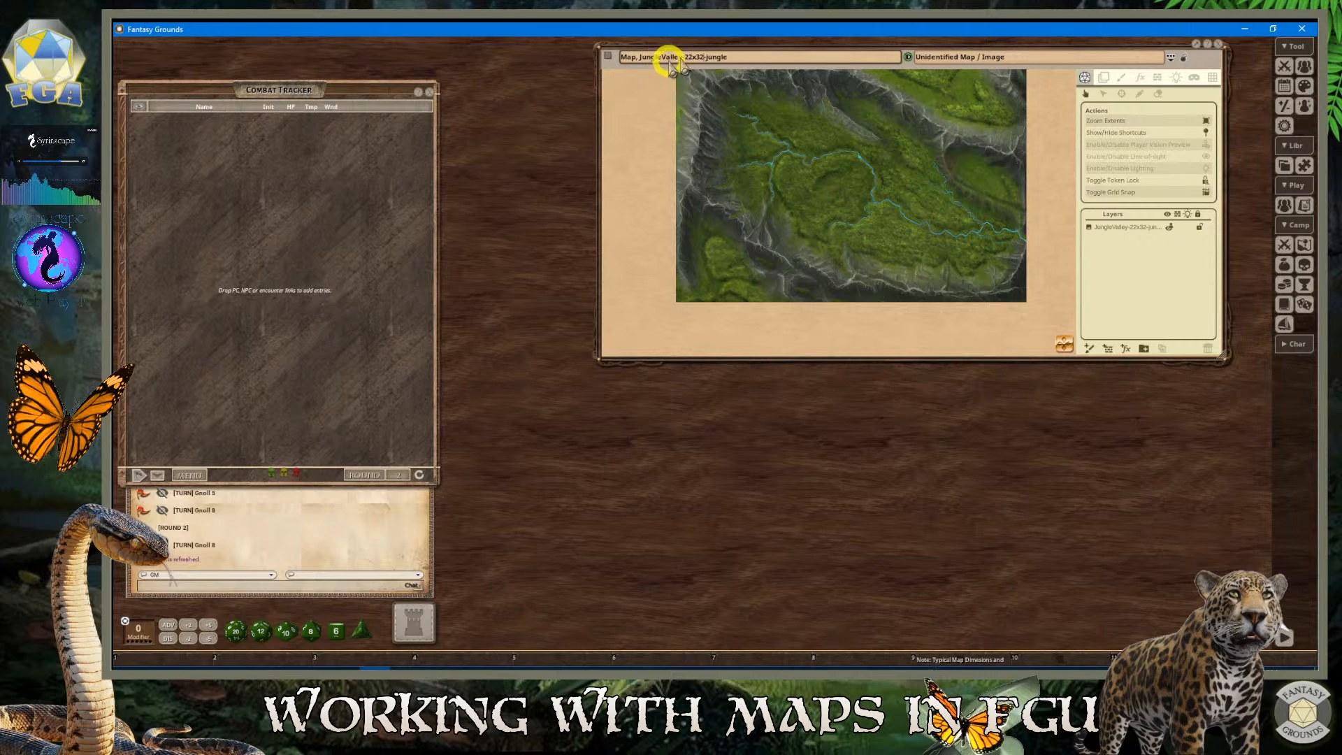
left_click(997, 67)
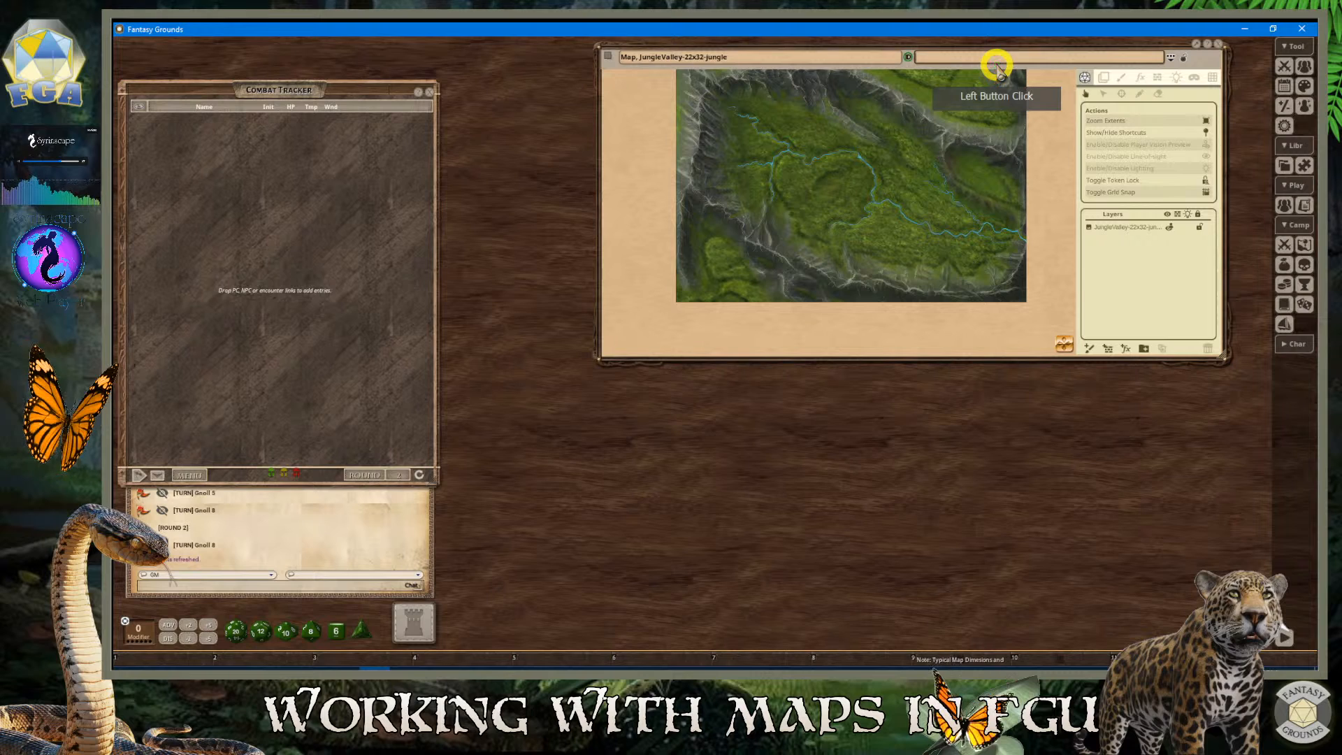
Mark the image record as unidentified and give it the unidentified name Regional Jungle
left_click(909, 58)
left_click(711, 55)
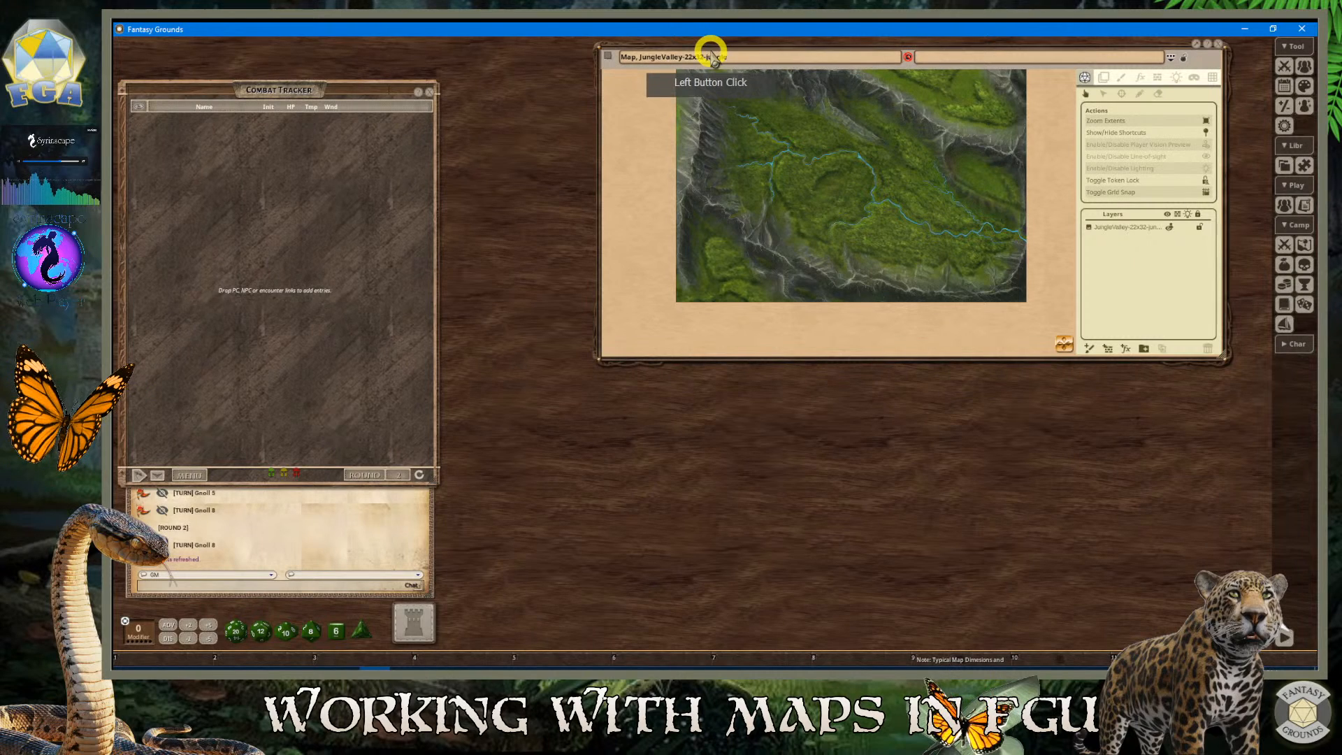
left_click(936, 56)
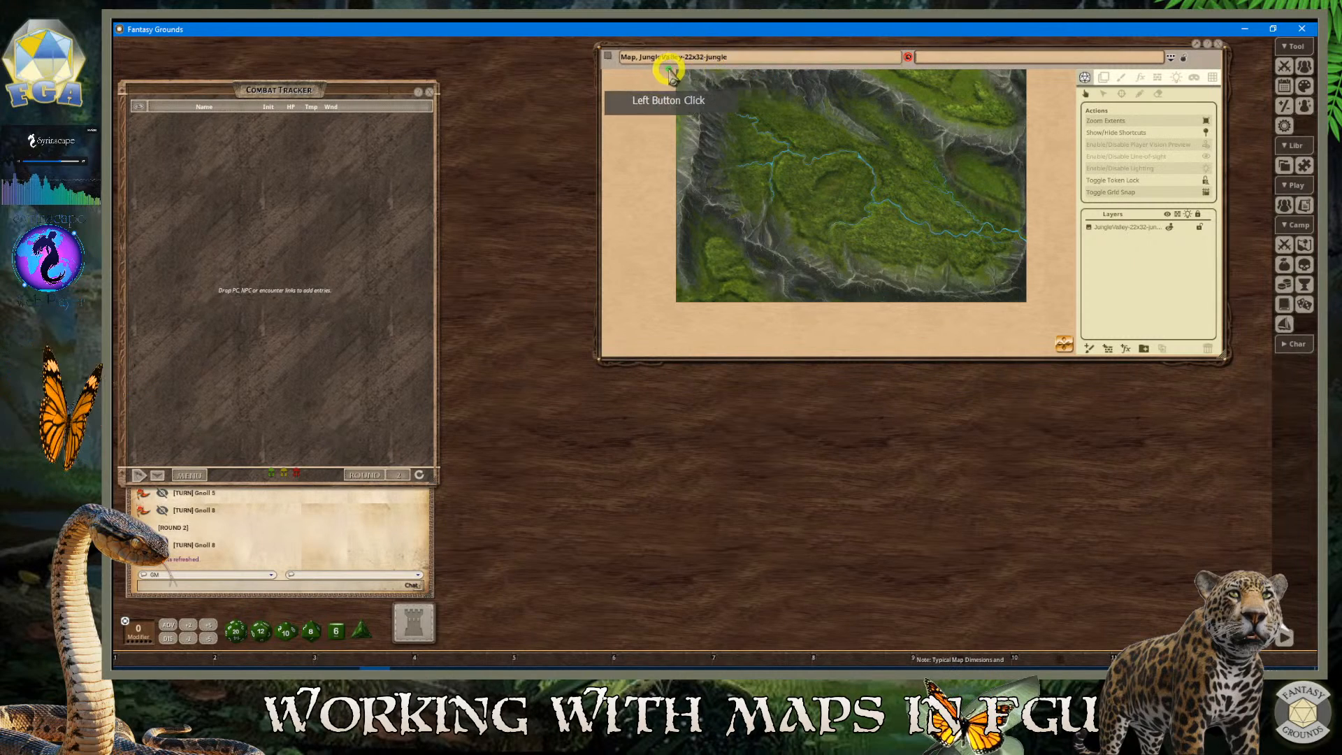
left_click(941, 60)
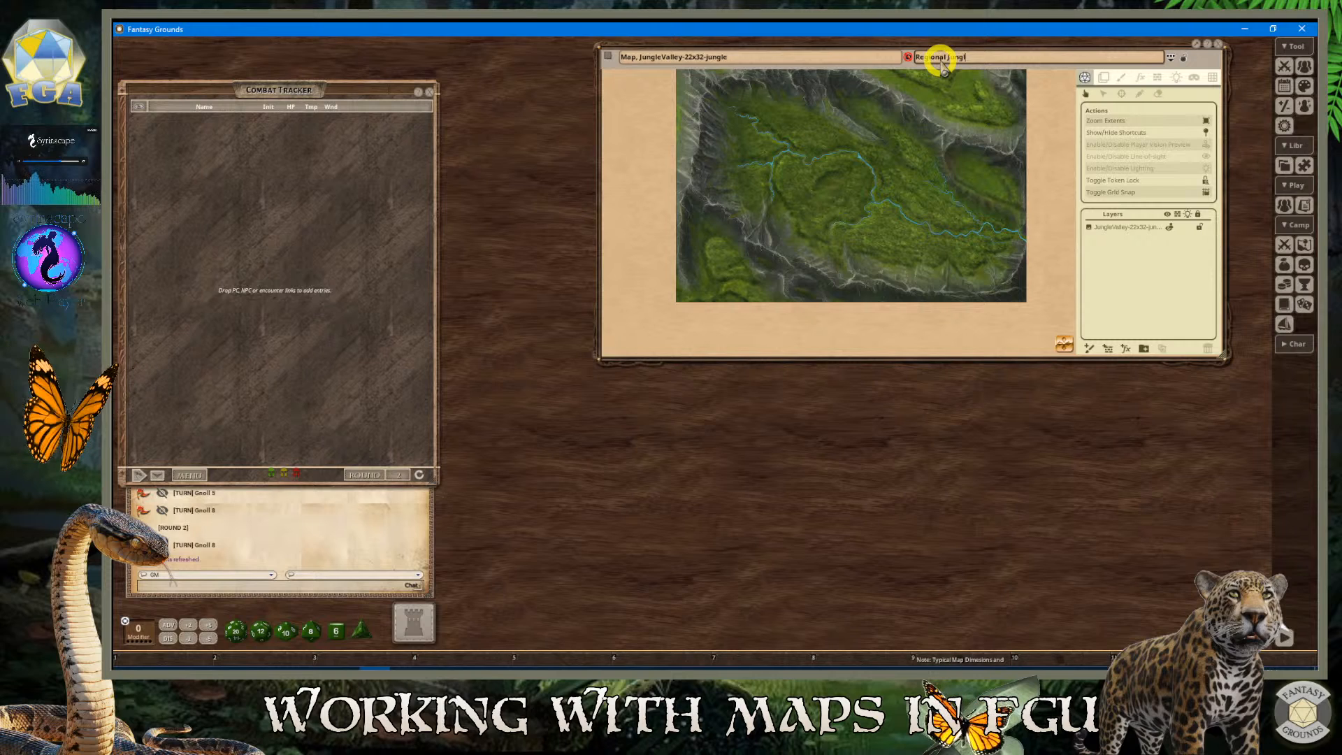
left_click(638, 59)
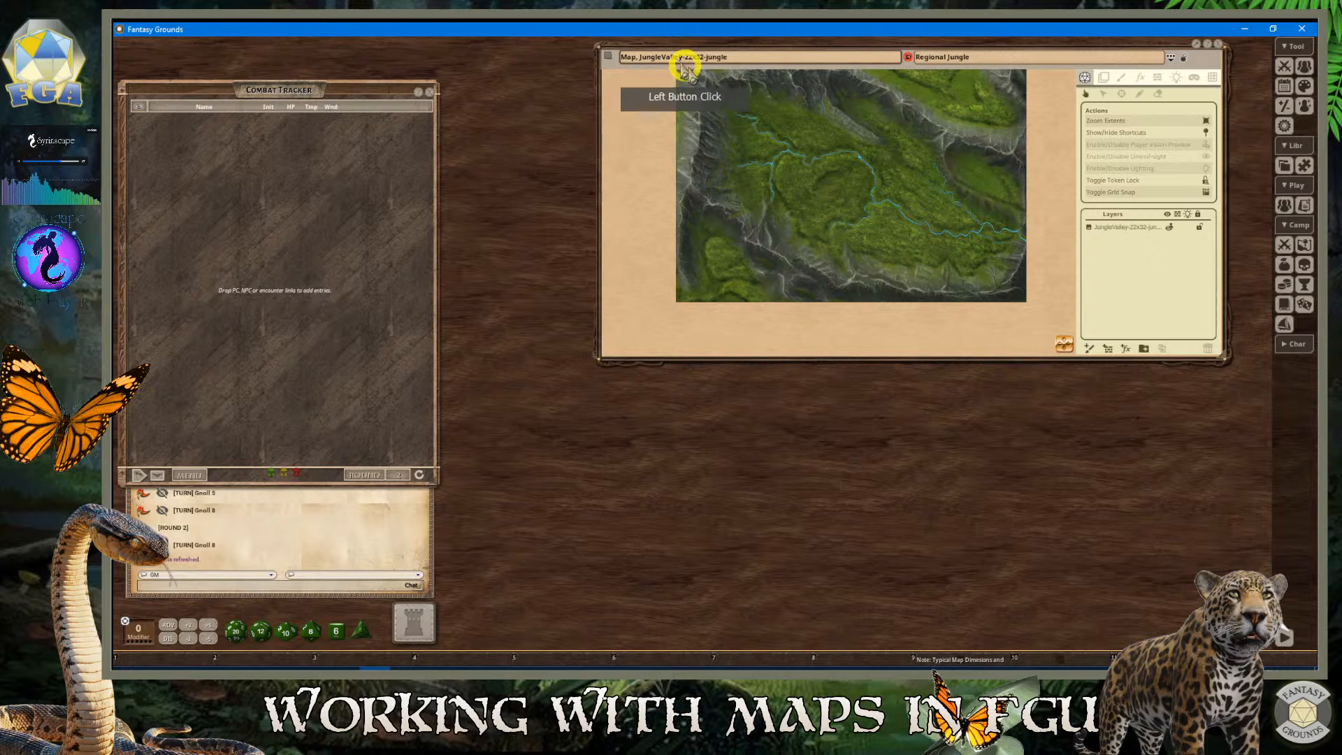
Extend the record's unidentified name to Regional Jungle Map
scroll(855, 192, "up", 1)
scroll(855, 193, "down", 2)
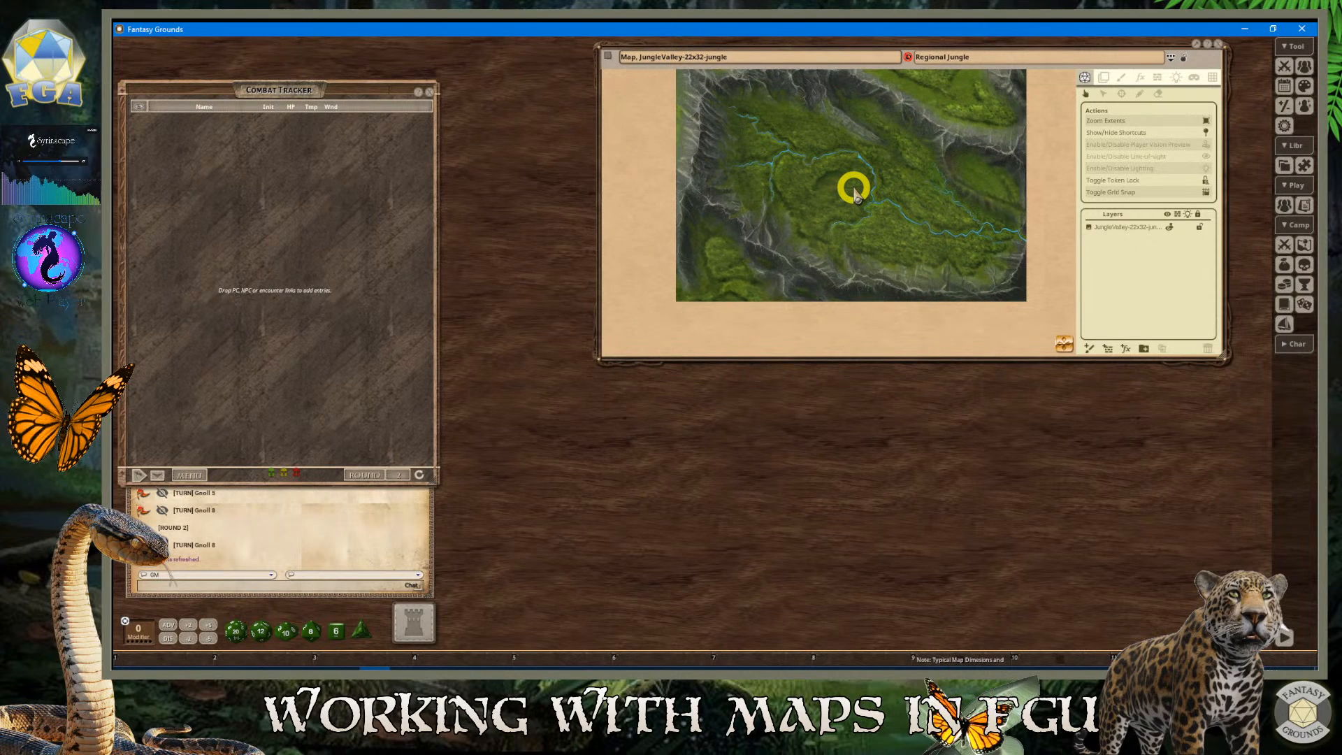
left_click(997, 61)
type("M")
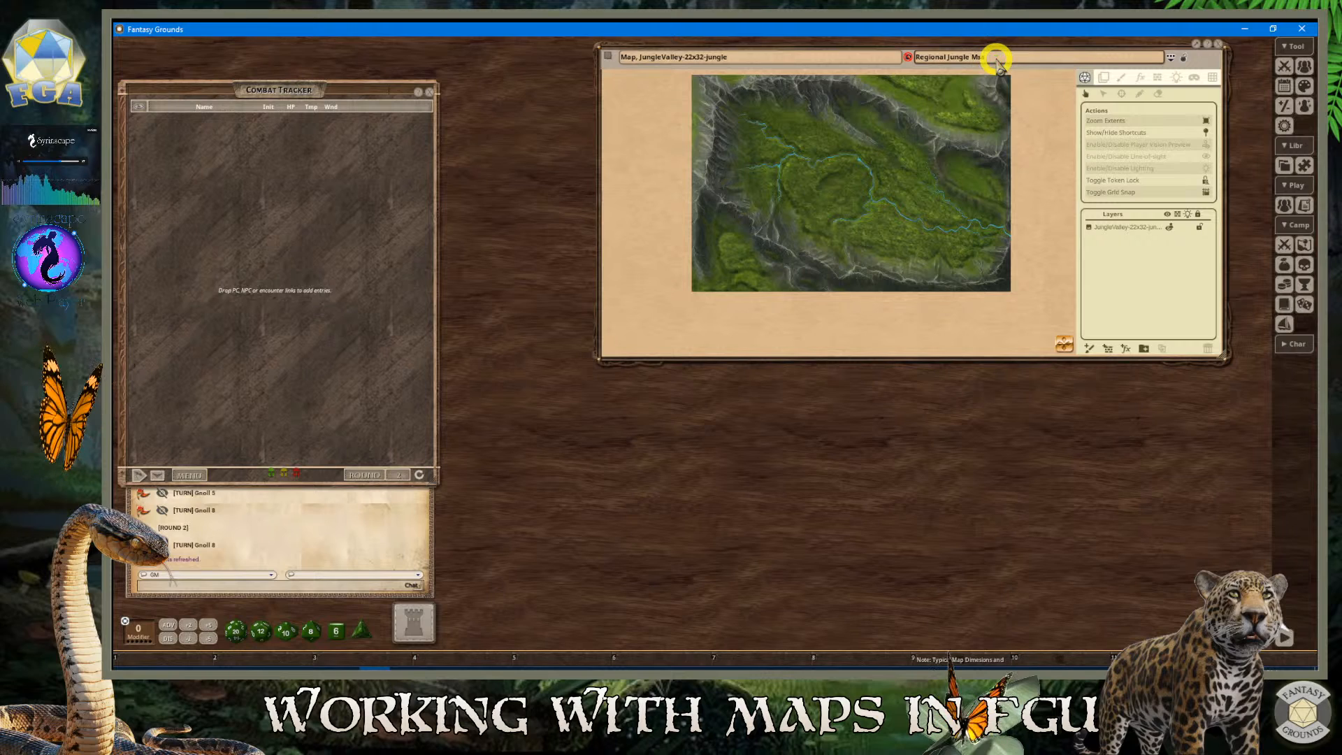
type("ap")
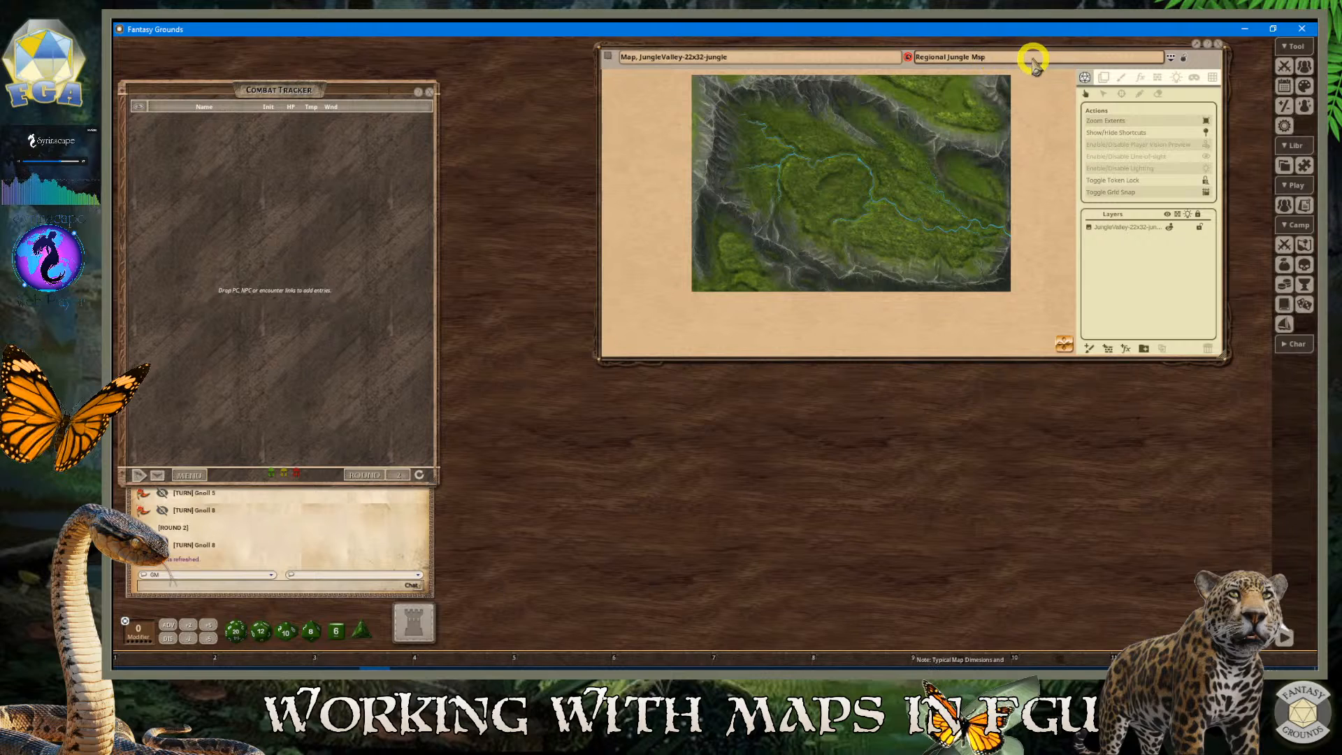
left_click(983, 62)
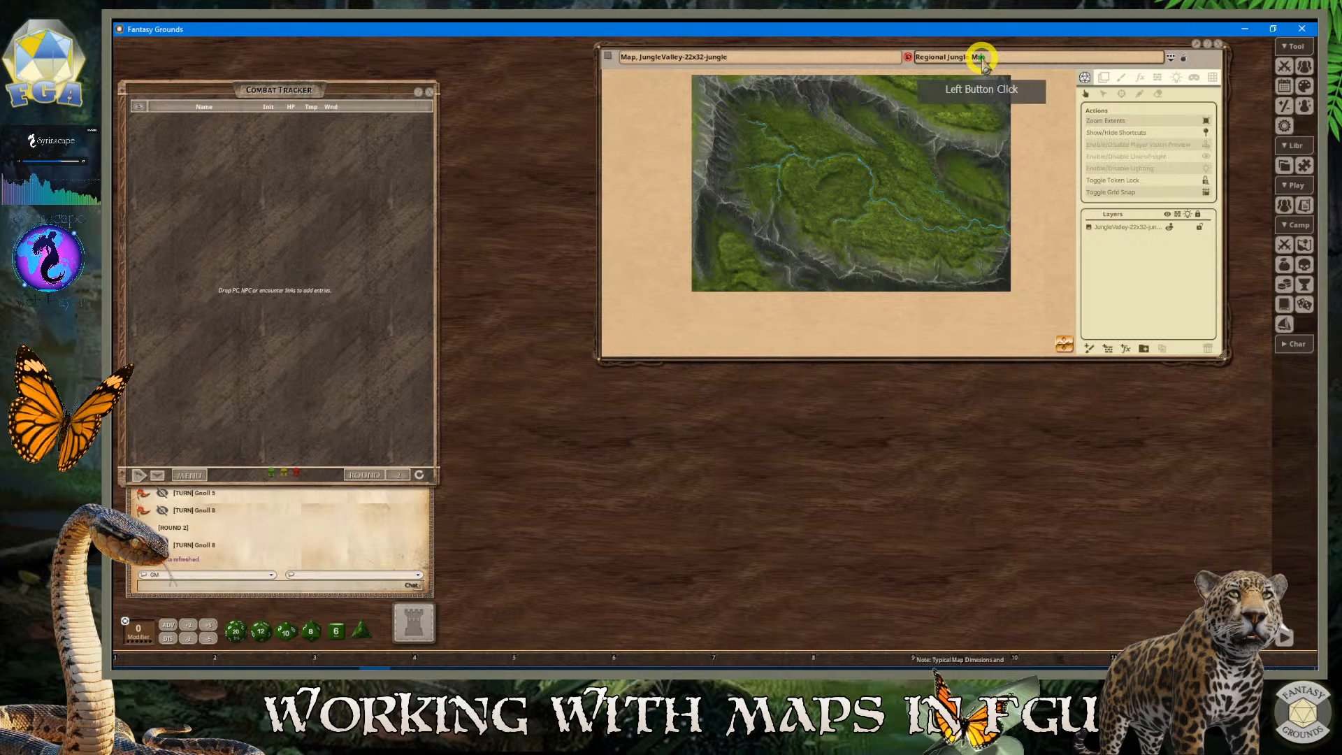
Lock the jungle valley image record against editing
left_click(758, 60)
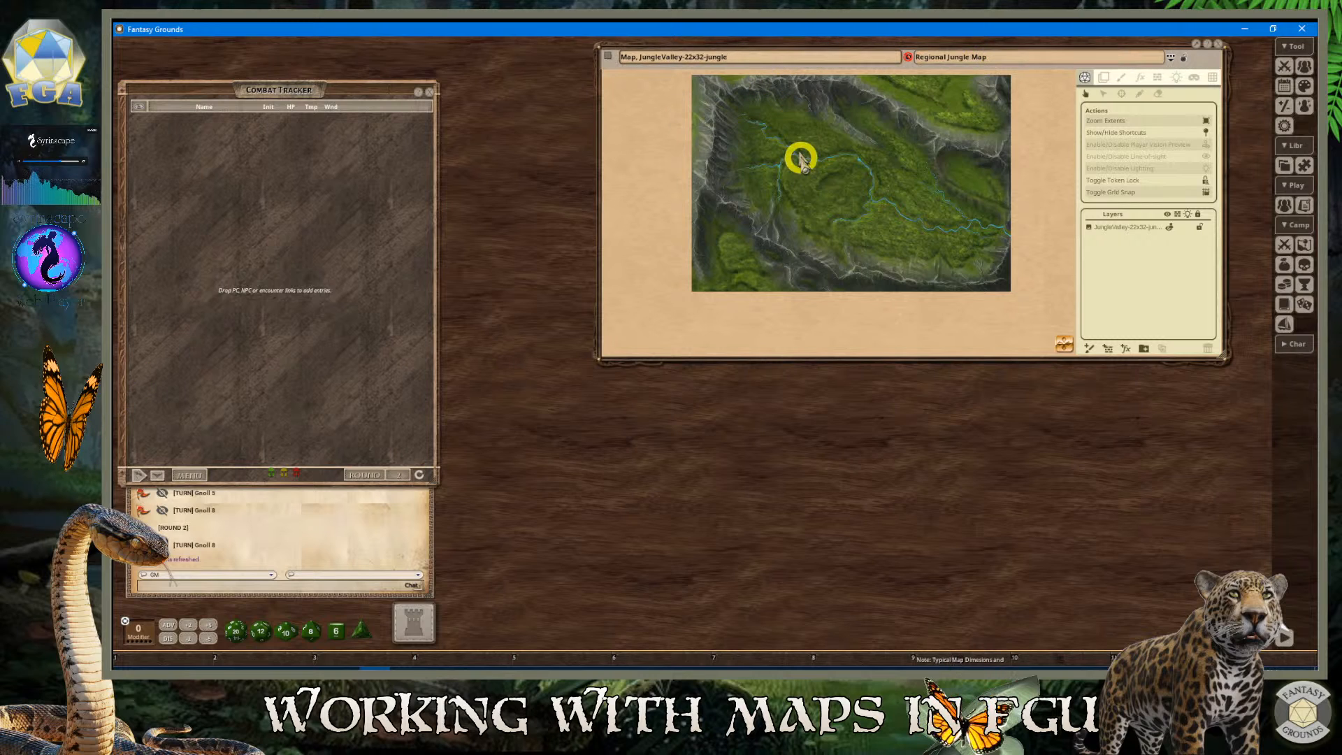
scroll(821, 156, "up", 2)
scroll(825, 158, "down", 2)
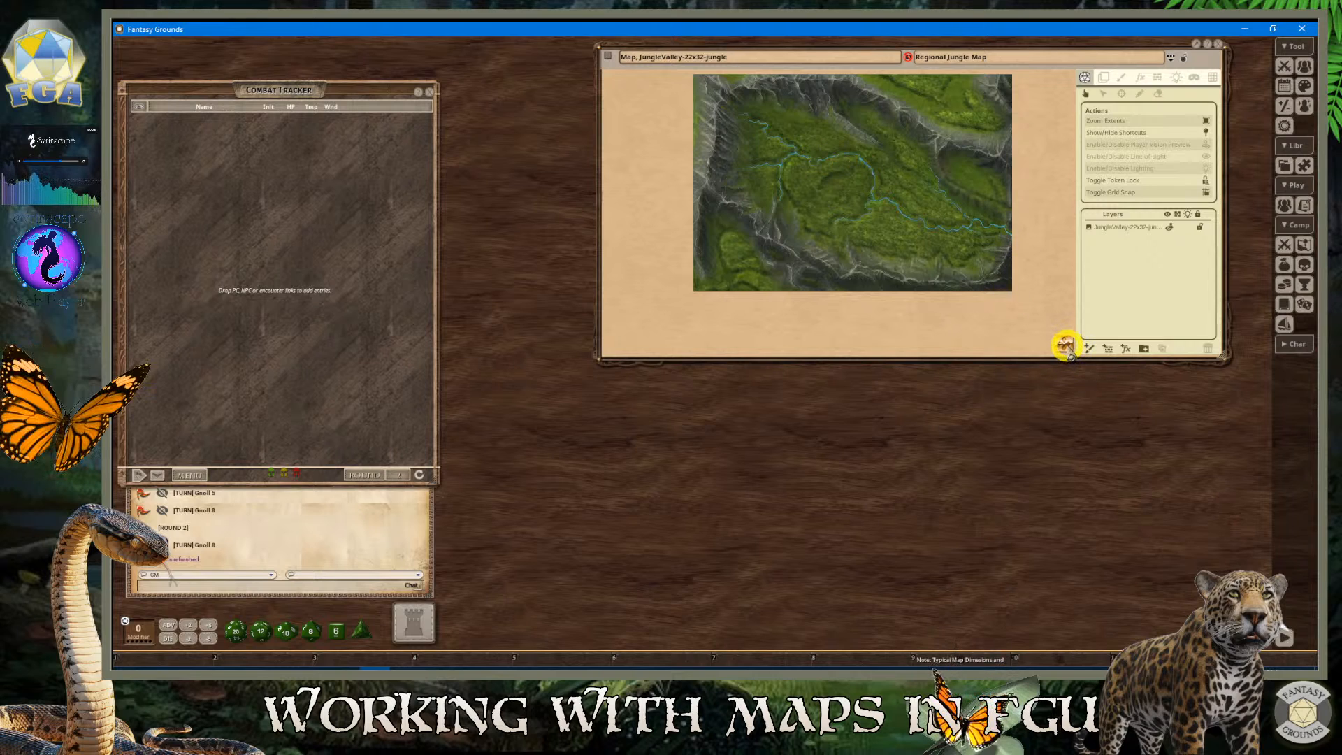
left_click_drag(1066, 345, 803, 179)
scroll(813, 264, "up", 2)
scroll(812, 264, "down", 2)
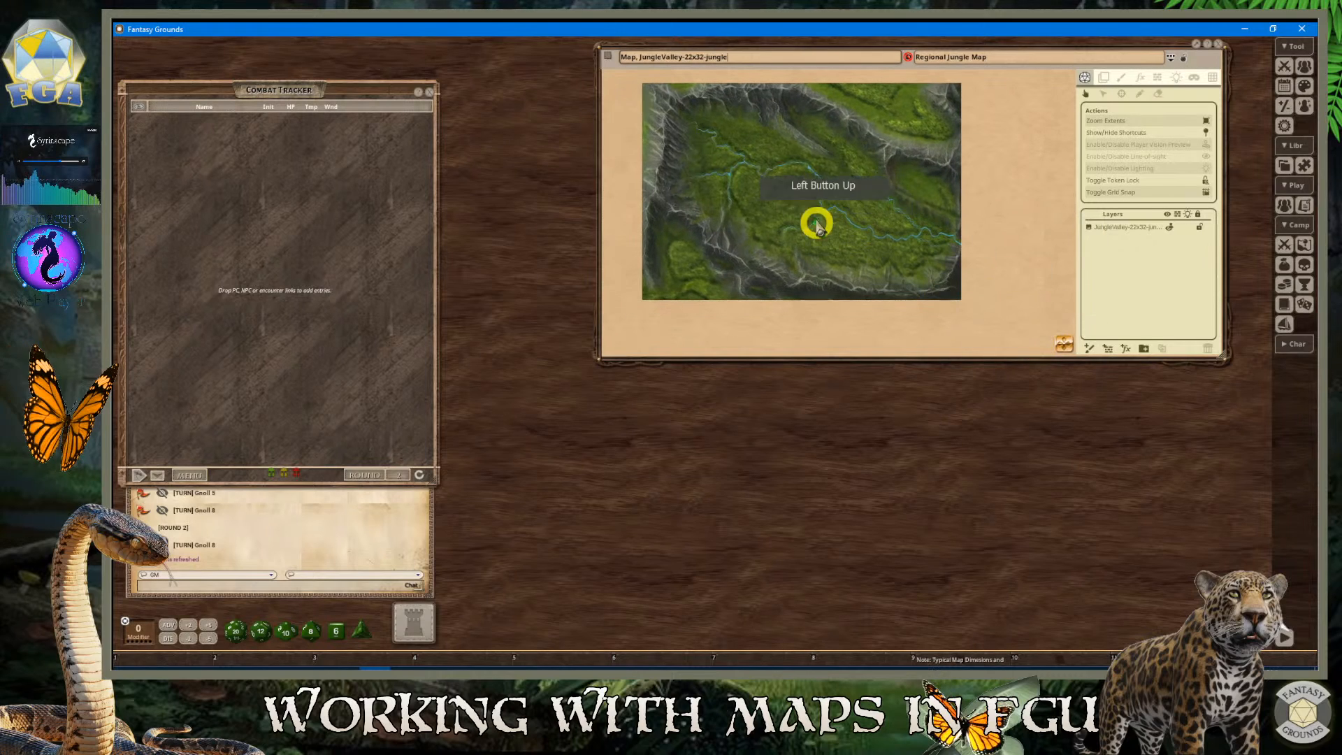
left_click(1186, 60)
Share the jungle valley map record with the players
scroll(920, 192, "up", 5)
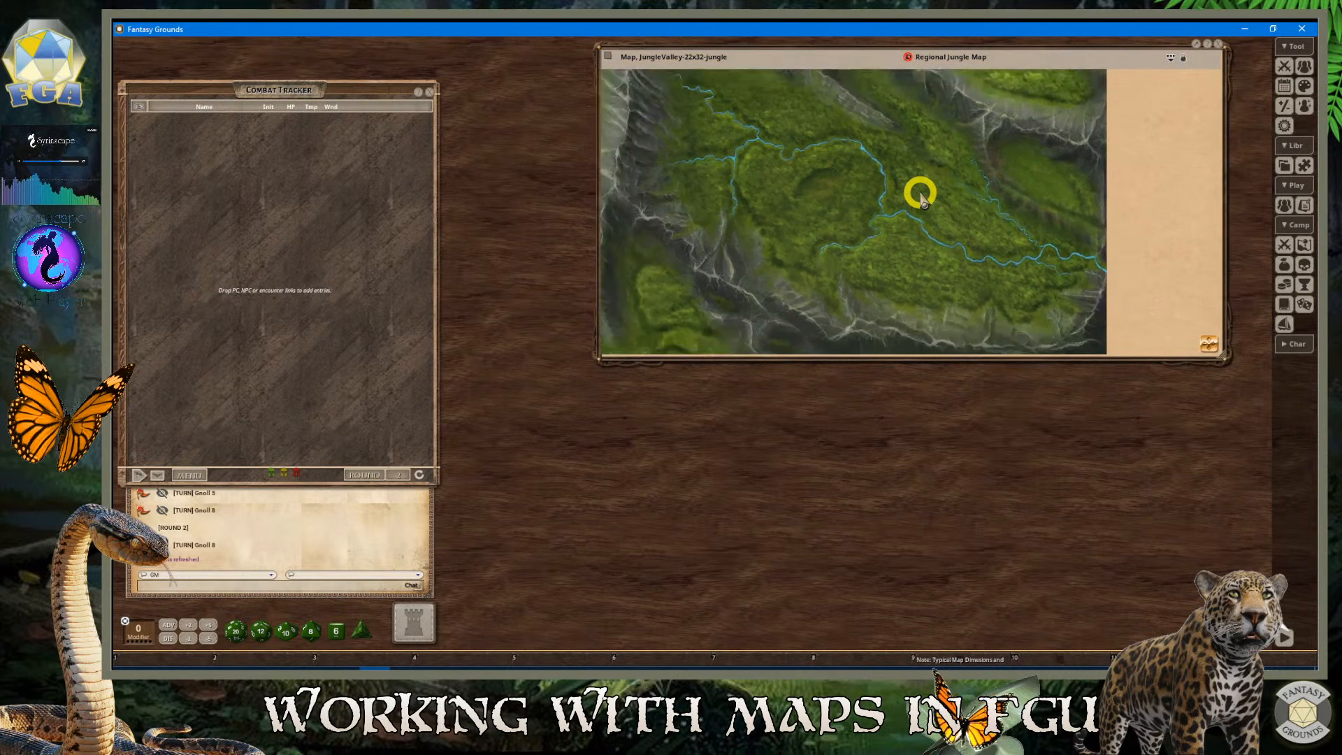
scroll(920, 192, "down", 5)
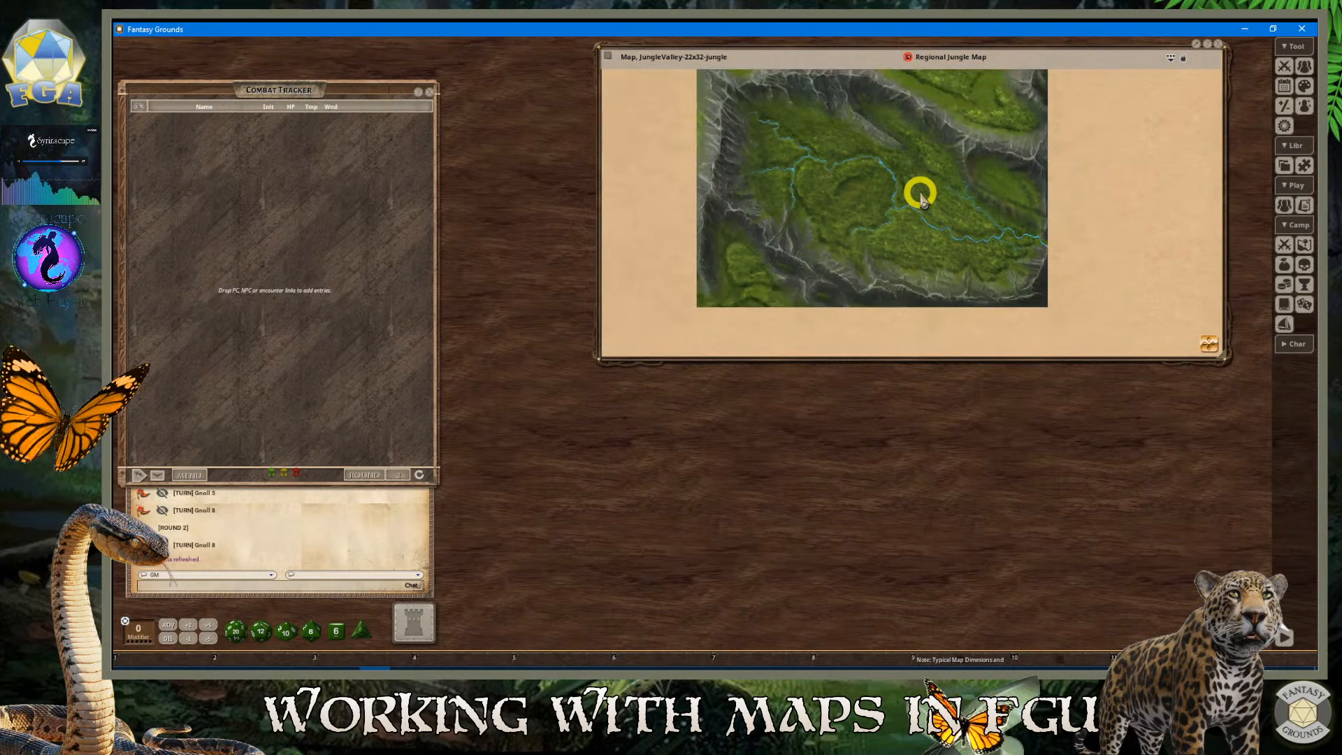
right_click(605, 58)
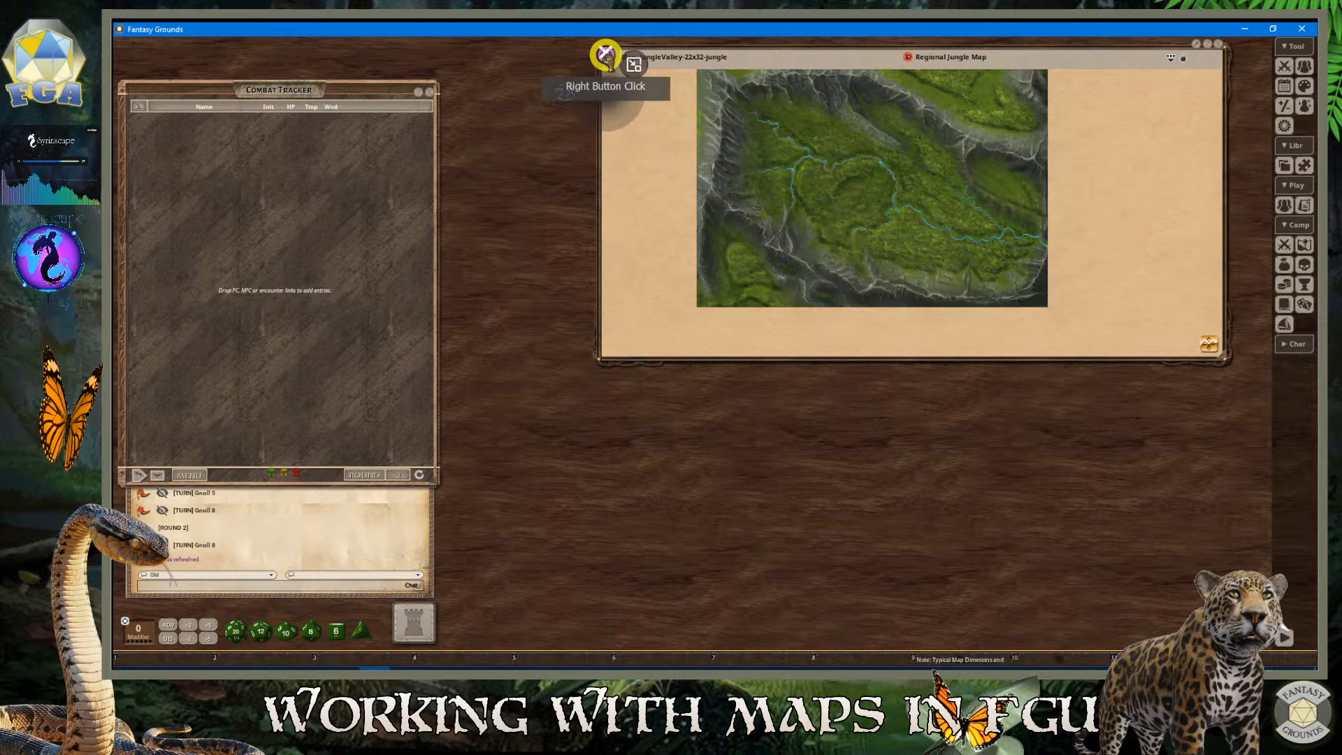
left_click(558, 91)
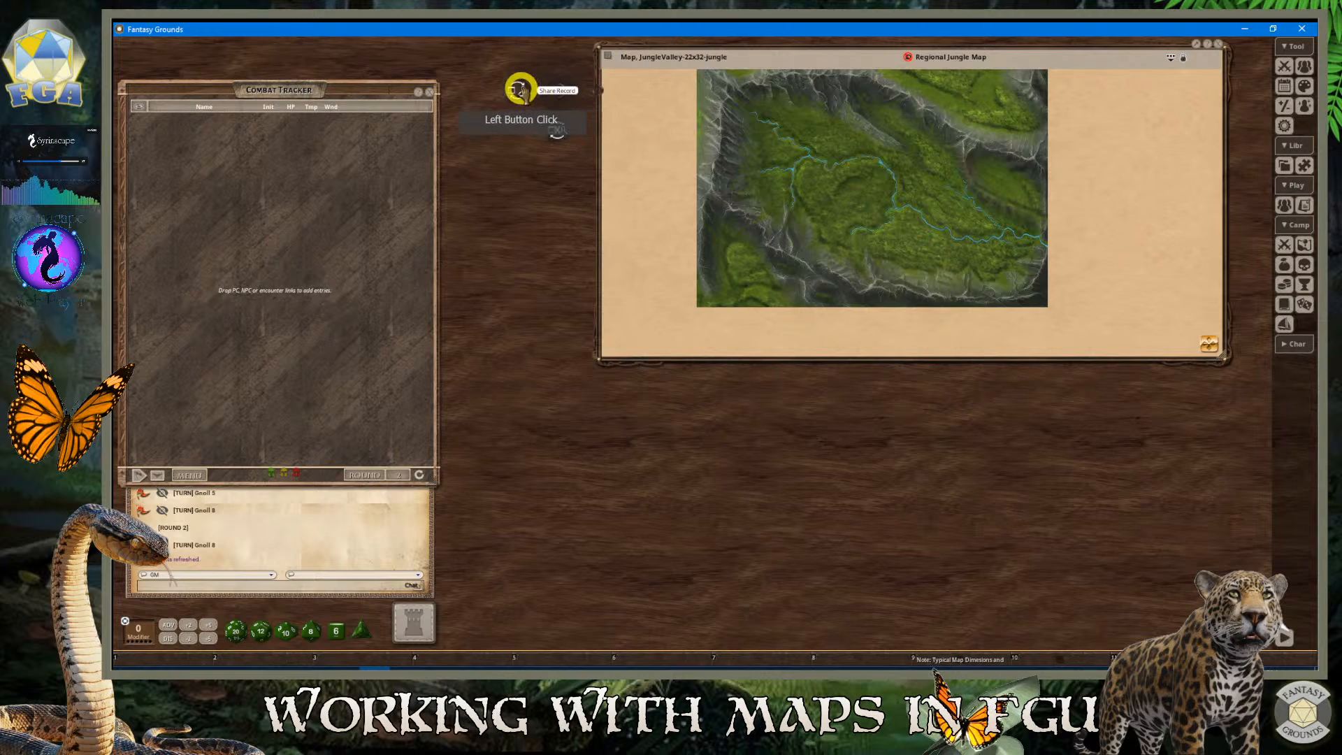
left_click(520, 90)
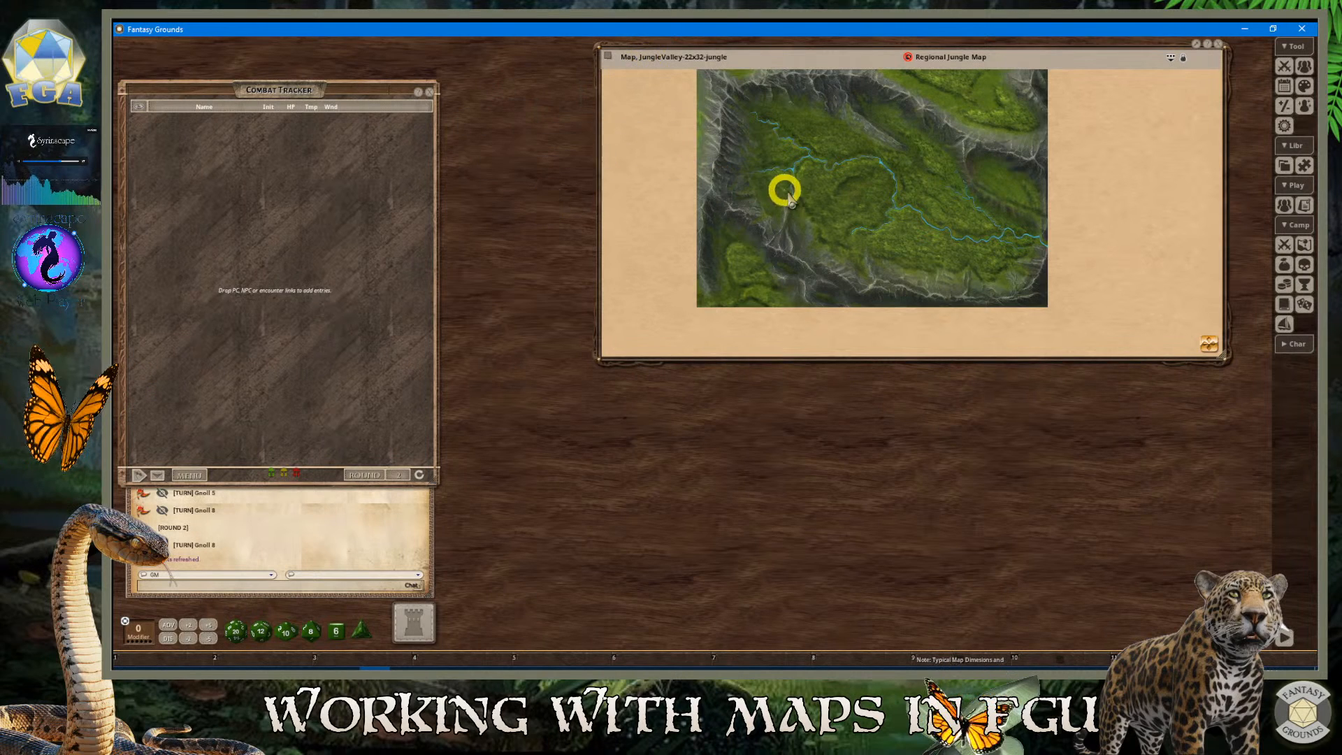
scroll(785, 189, "up", 3)
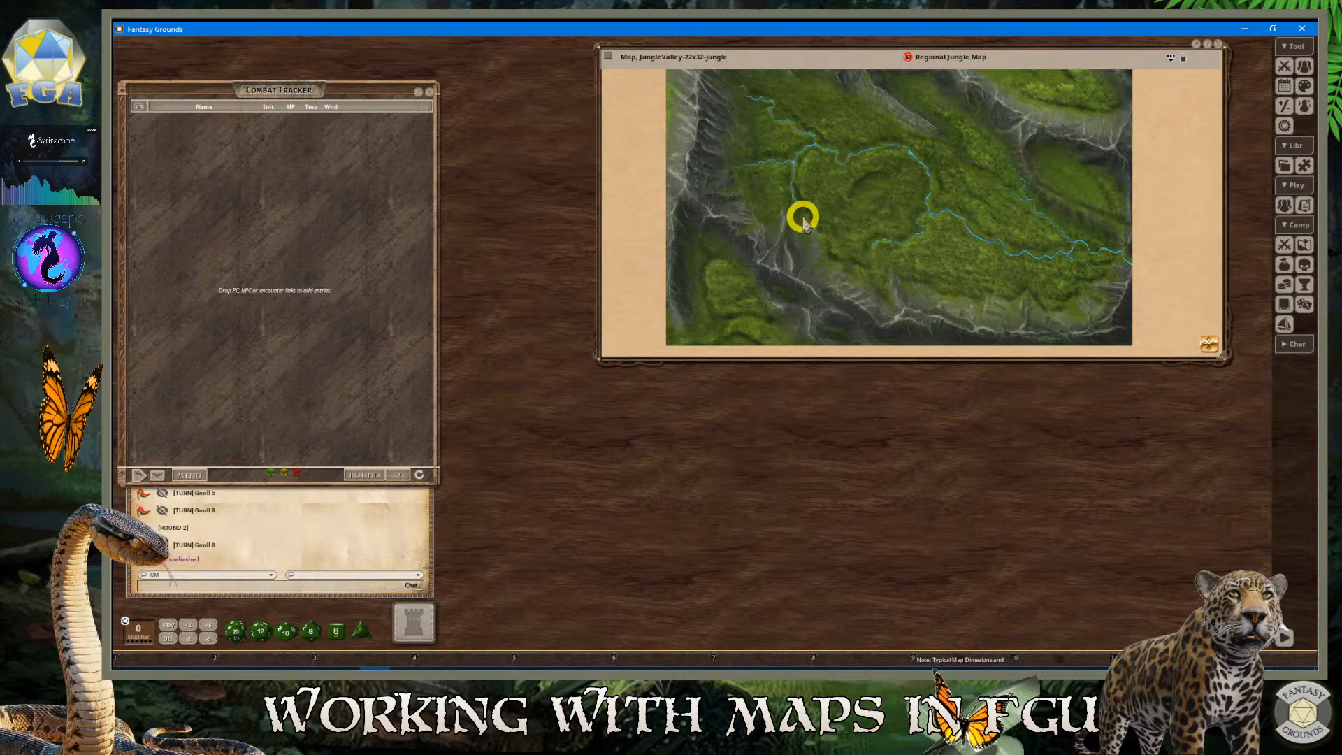
scroll(804, 221, "down", 1)
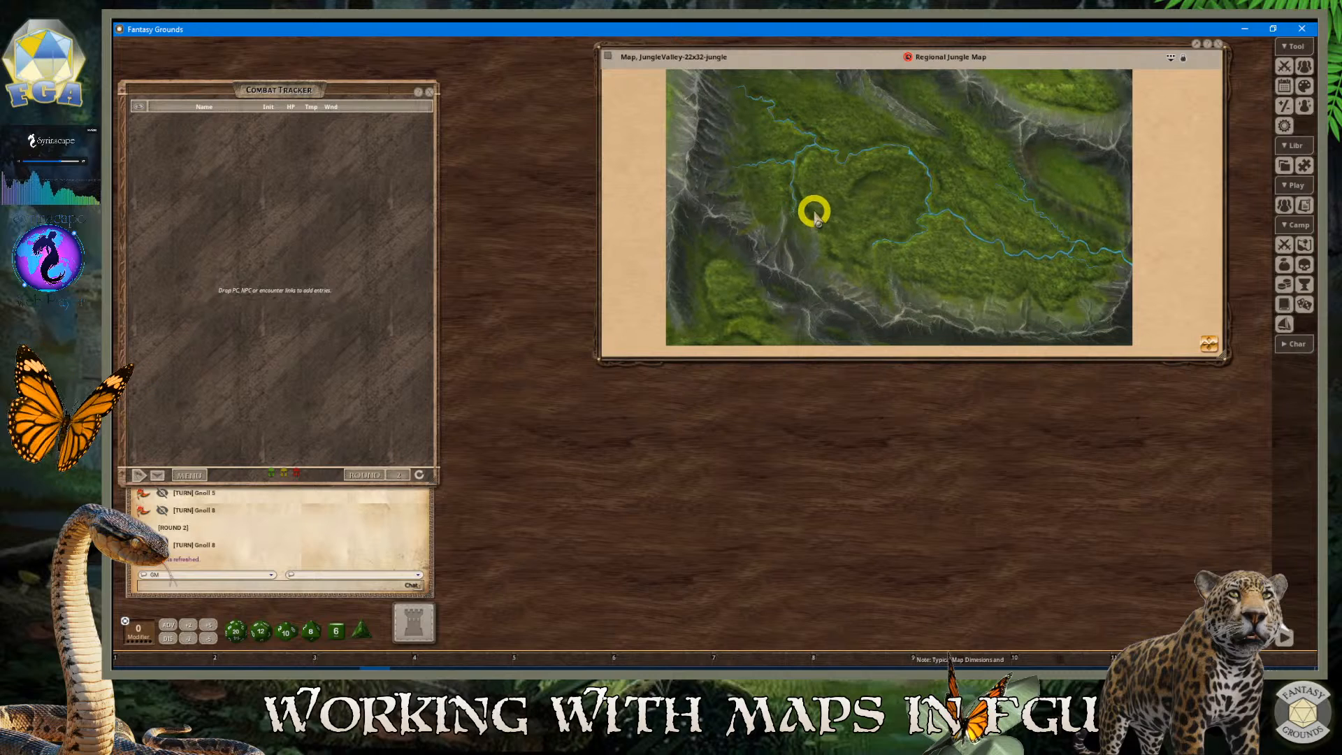
Examine the shared jungle valley map at several zoom levels
scroll(853, 209, "down", 1)
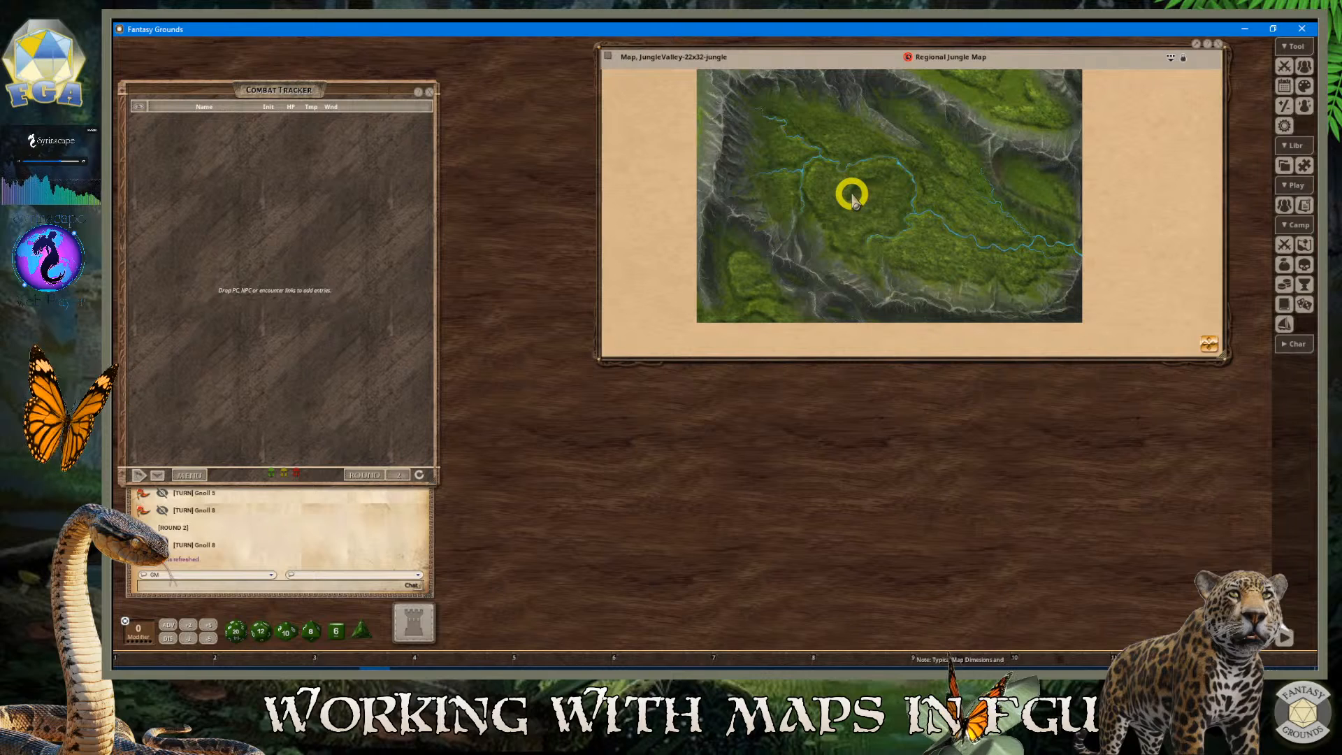
scroll(872, 213, "up", 1)
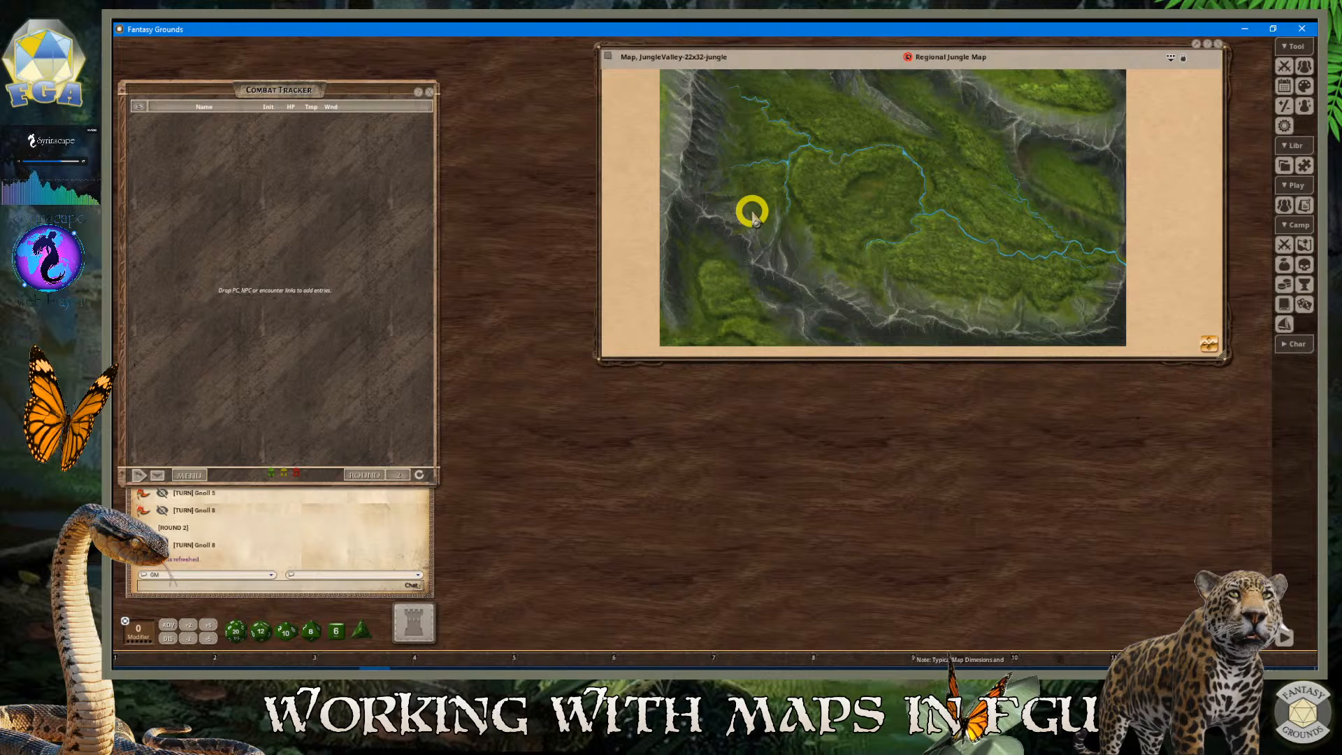
scroll(752, 211, "up", 1)
scroll(753, 212, "down", 2)
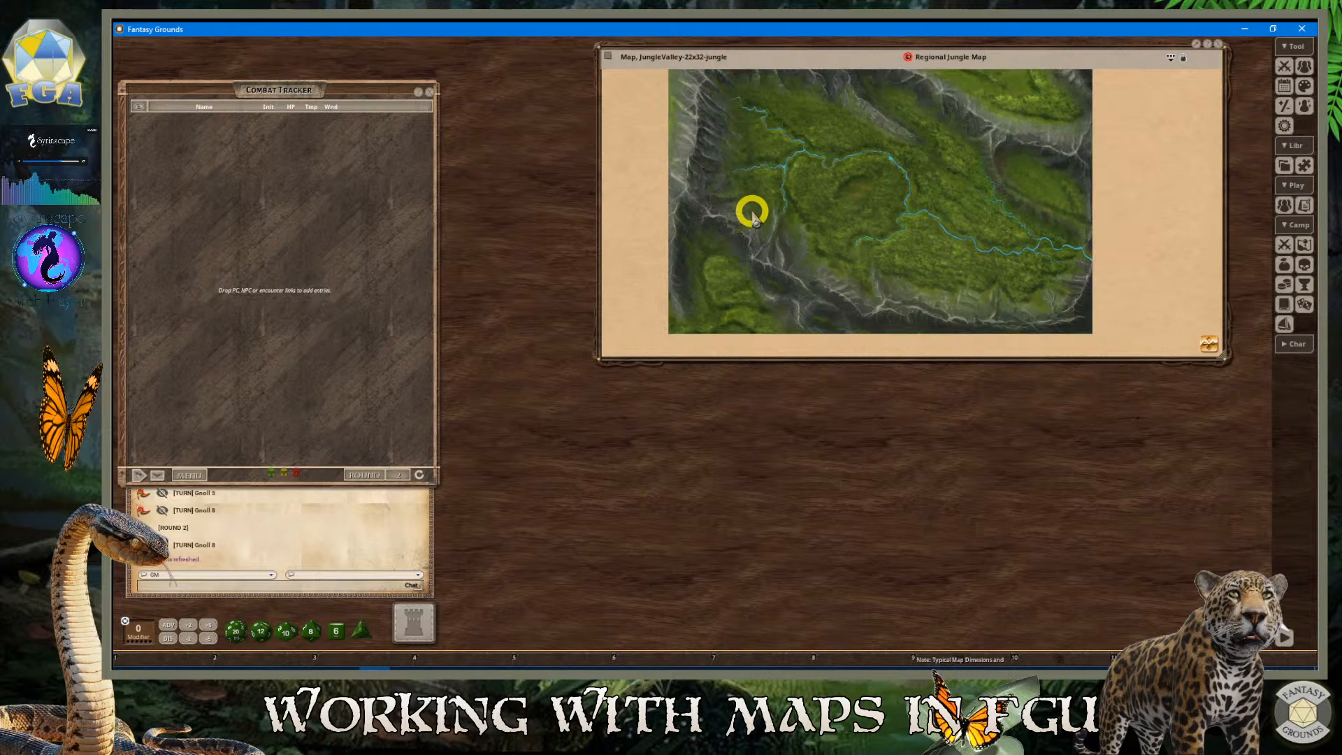
scroll(752, 212, "up", 2)
scroll(752, 212, "down", 1)
scroll(752, 212, "down", 1)
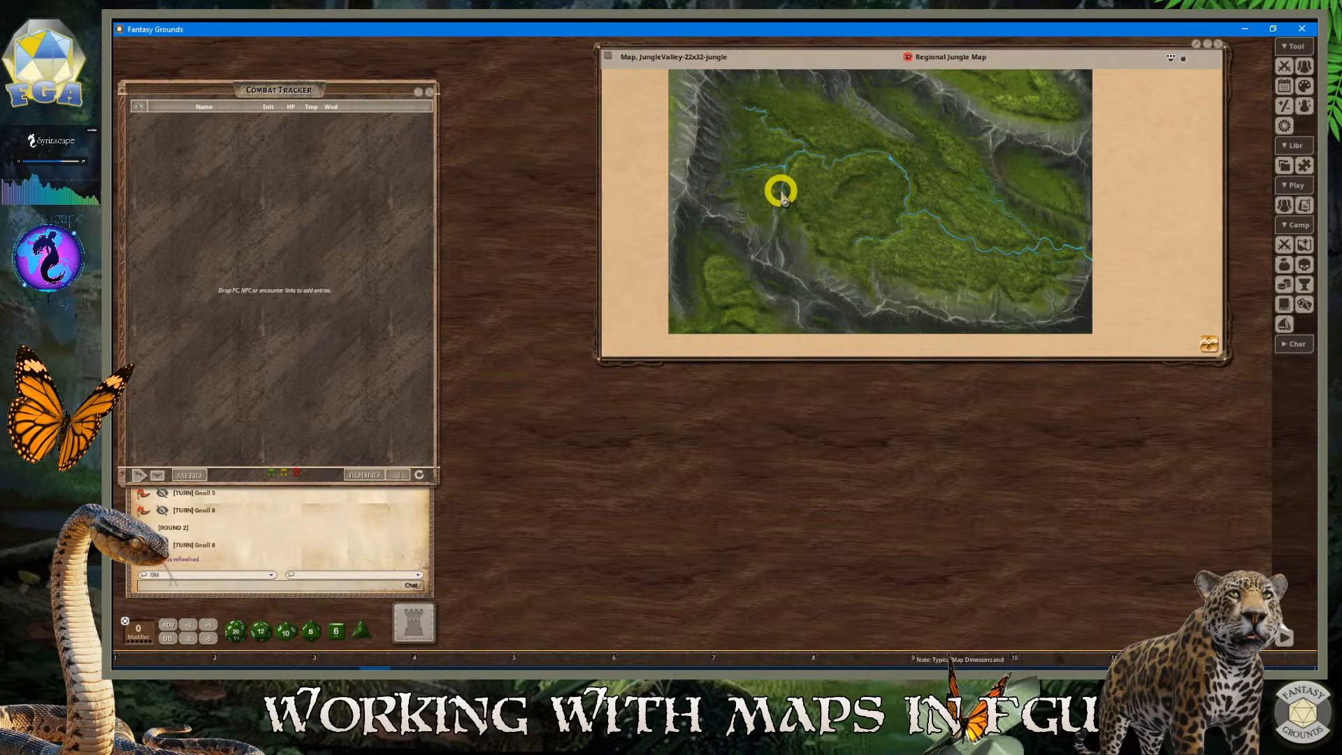
scroll(782, 195, "up", 1)
scroll(783, 194, "down", 1)
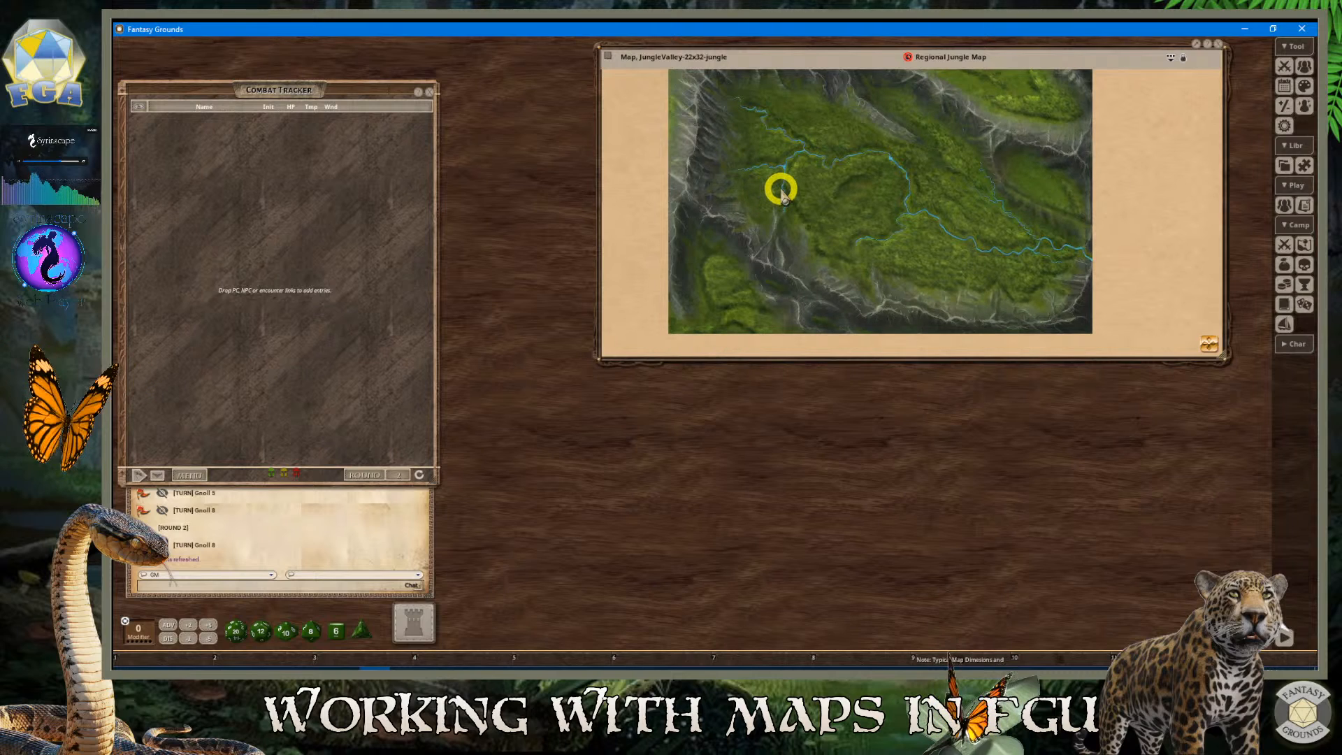
scroll(782, 194, "down", 2)
scroll(782, 194, "up", 2)
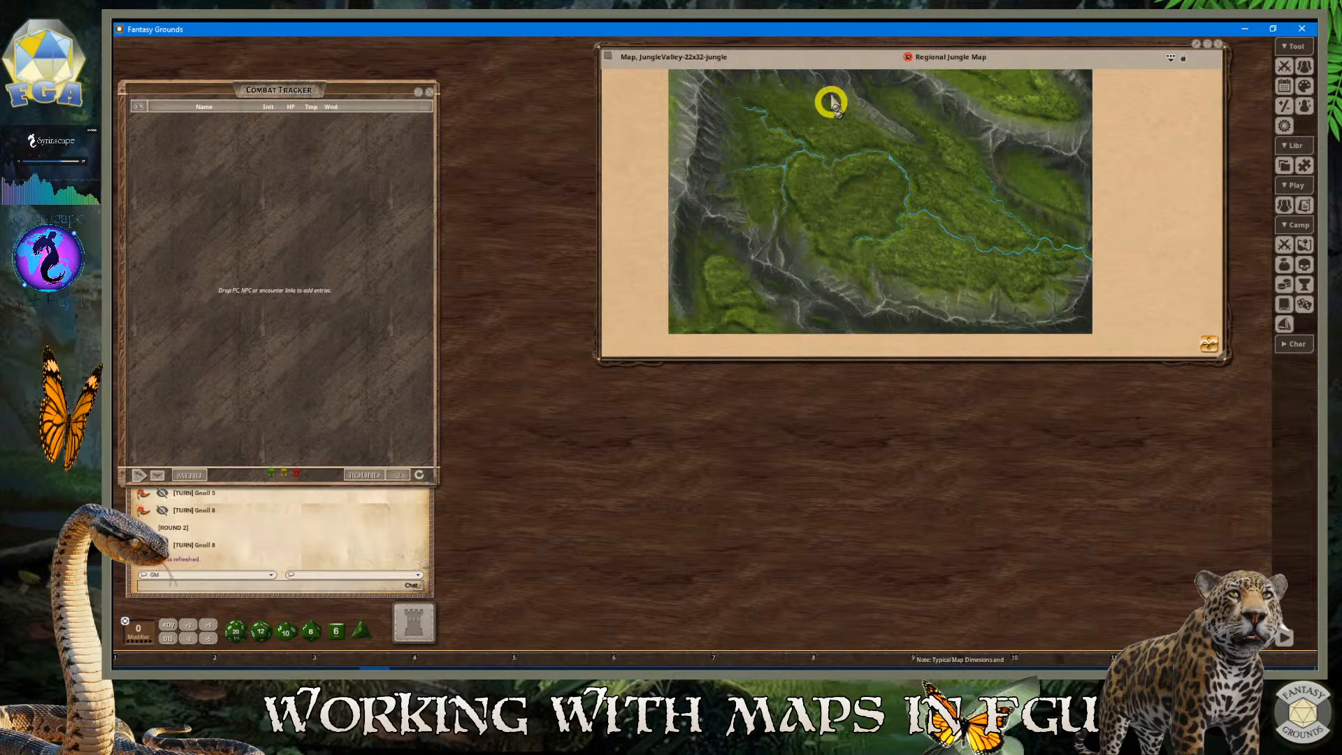
Move the jungle valley map window slightly down, then make it narrower and taller
mouse_move(858, 51)
left_mouse_down()
mouse_move(807, 59)
mouse_move(865, 77)
left_mouse_up()
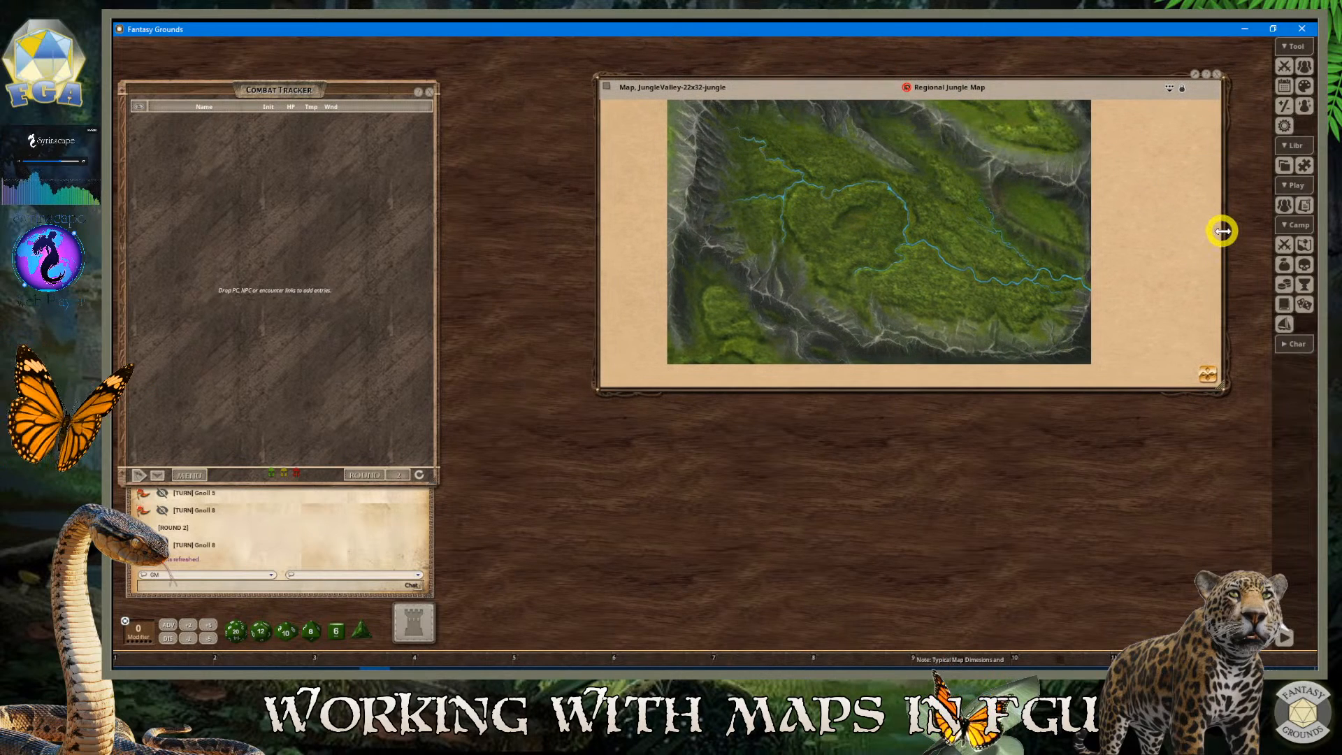
left_click_drag(1223, 232, 1079, 230)
left_click(865, 381)
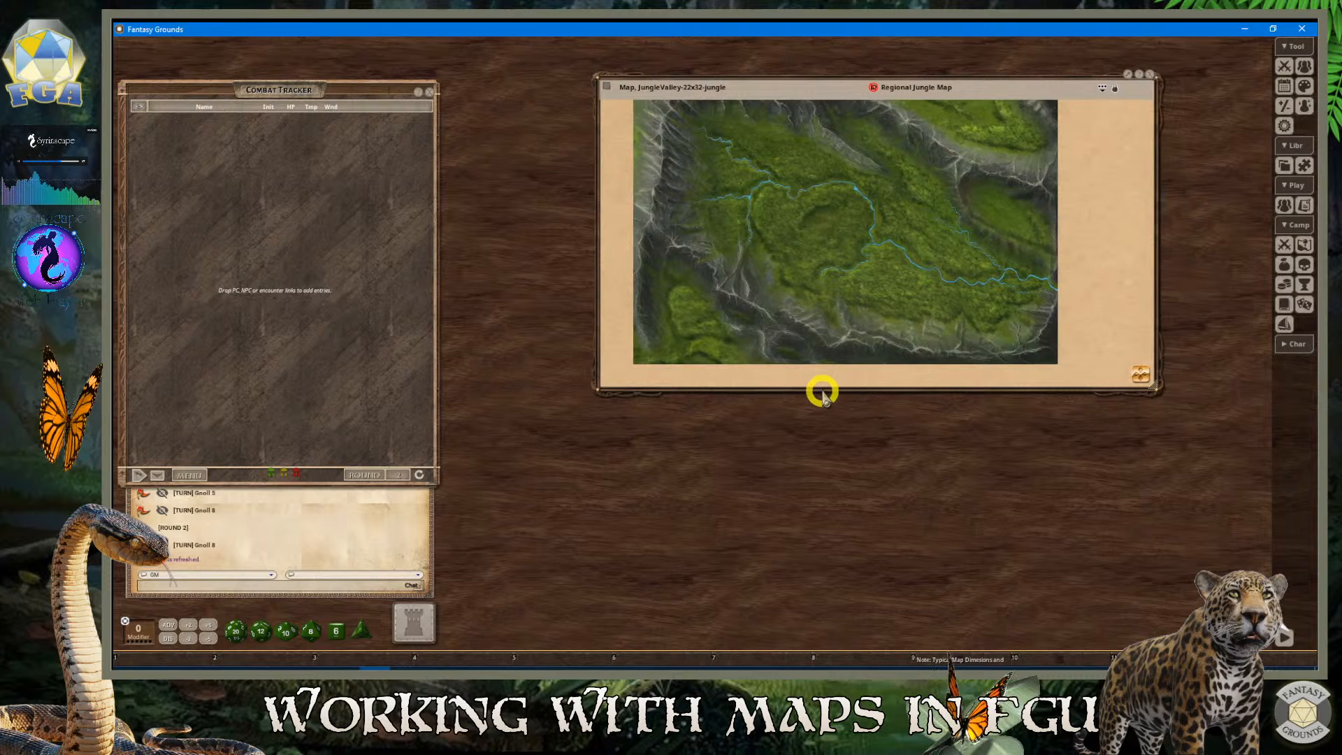
left_click_drag(823, 386, 811, 499)
left_click(735, 319)
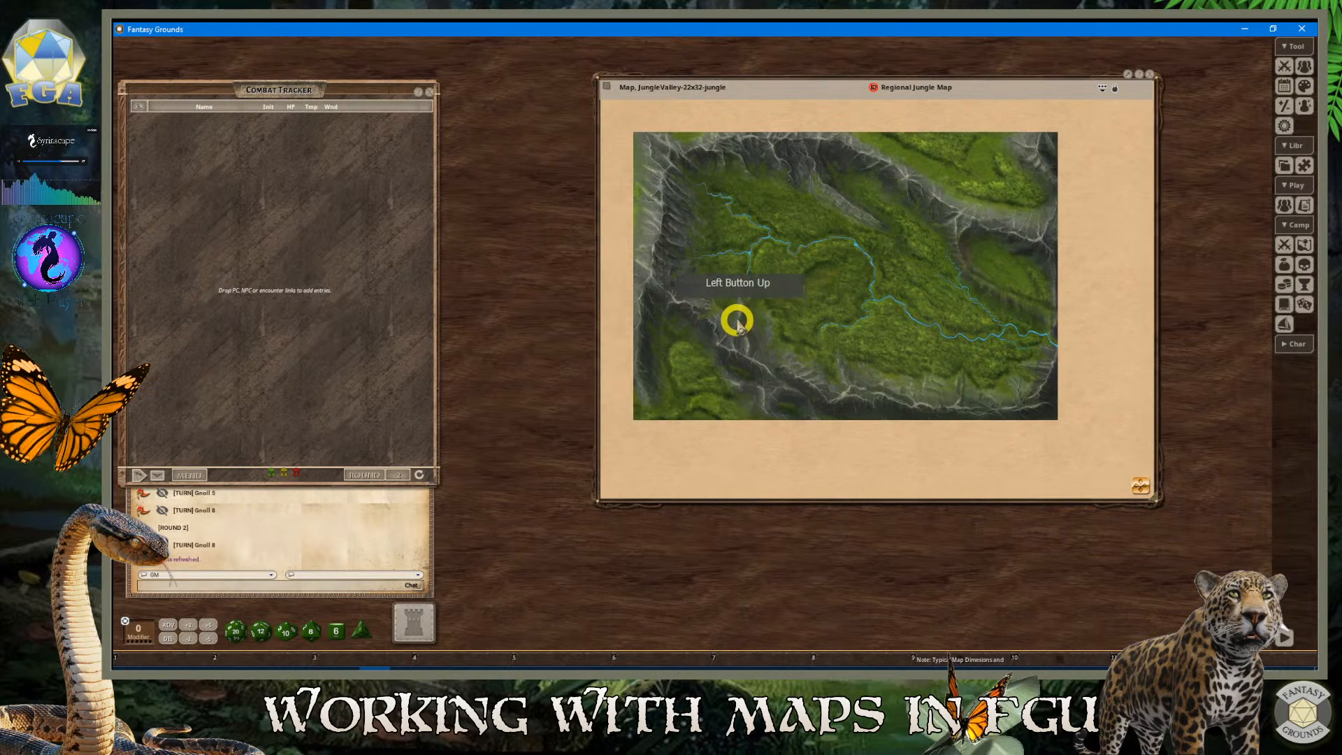
Inspect the rivers and terrain of the jungle valley map in the resized window at closer and wider zoom
scroll(736, 319, "down", 3)
scroll(731, 311, "up", 2)
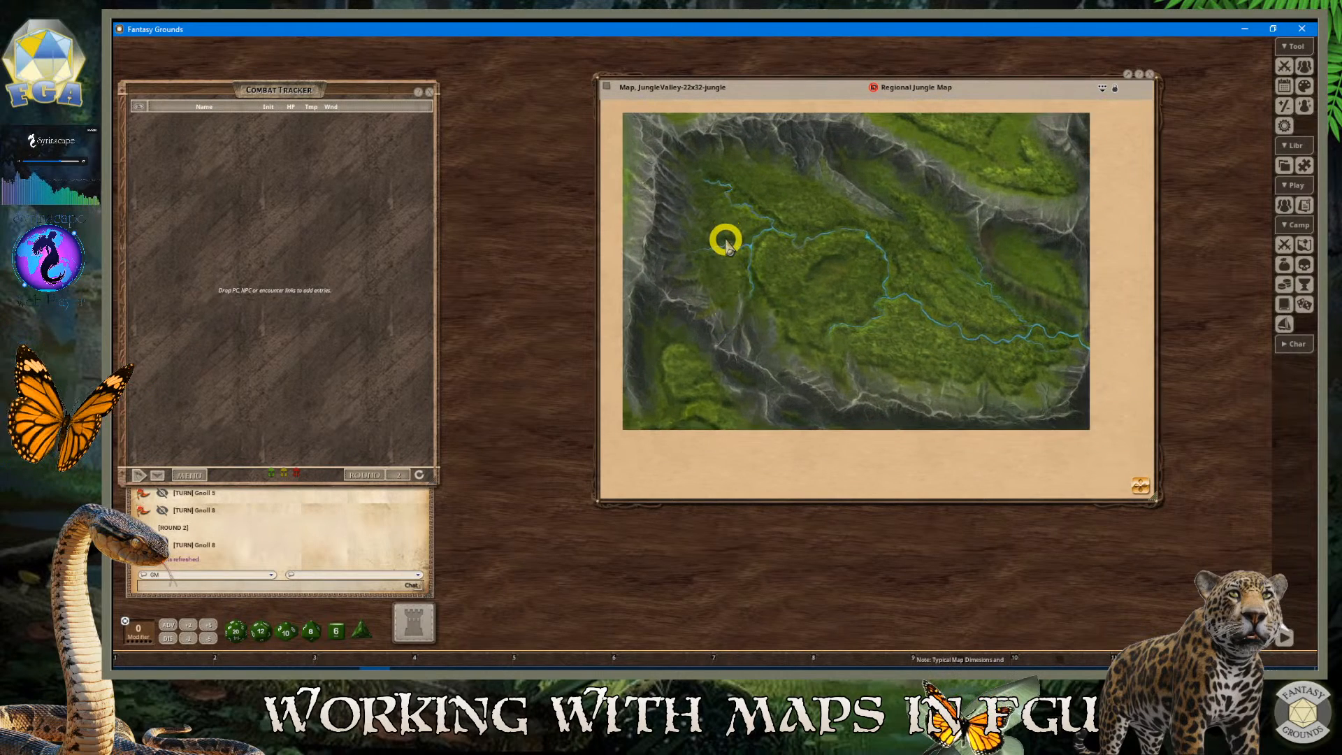
scroll(724, 239, "down", 1)
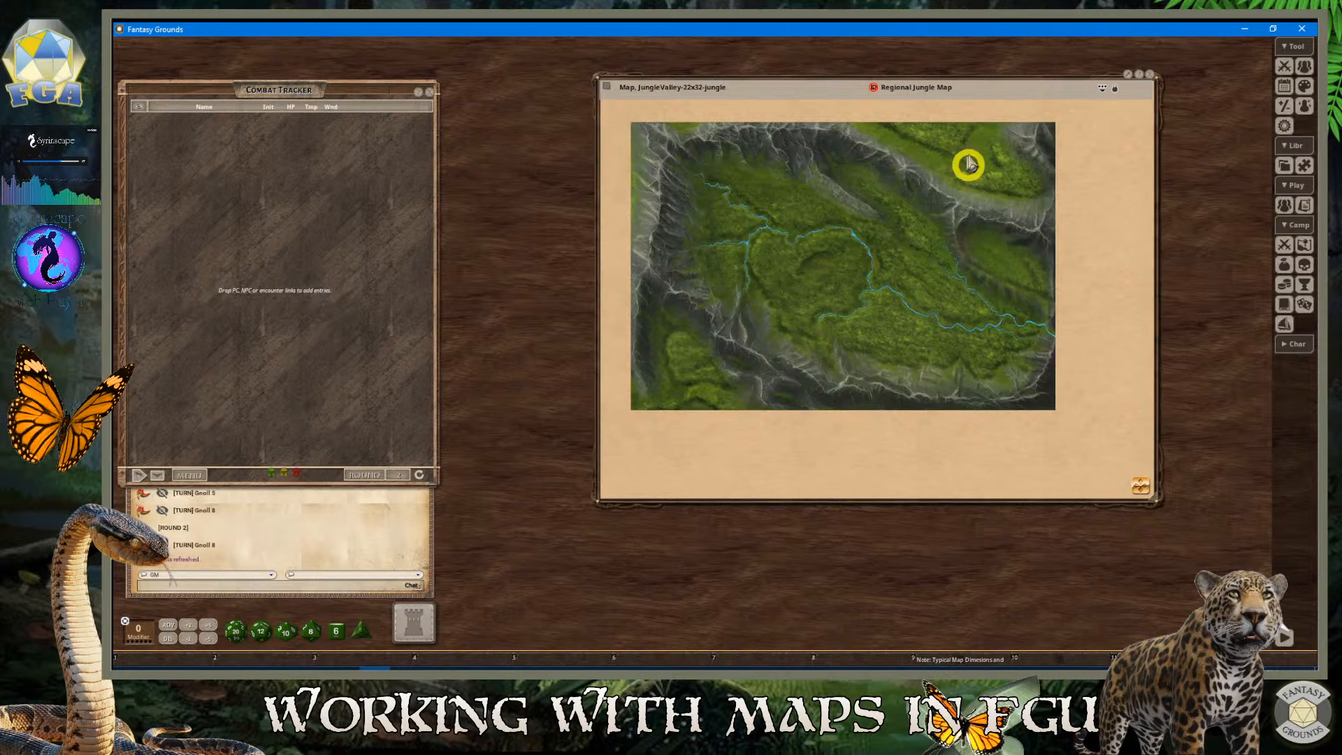
scroll(801, 222, "up", 1)
scroll(802, 222, "down", 1)
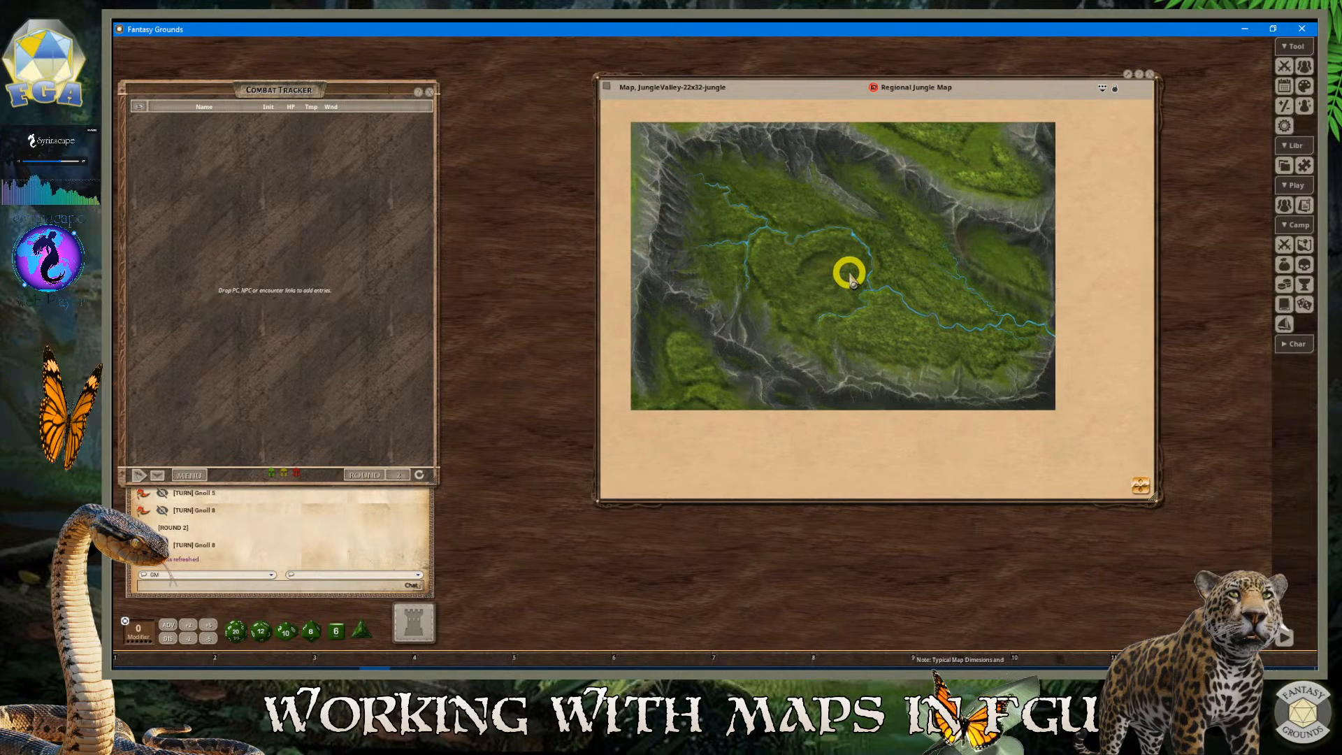
scroll(852, 277, "up", 1)
scroll(851, 276, "down", 1)
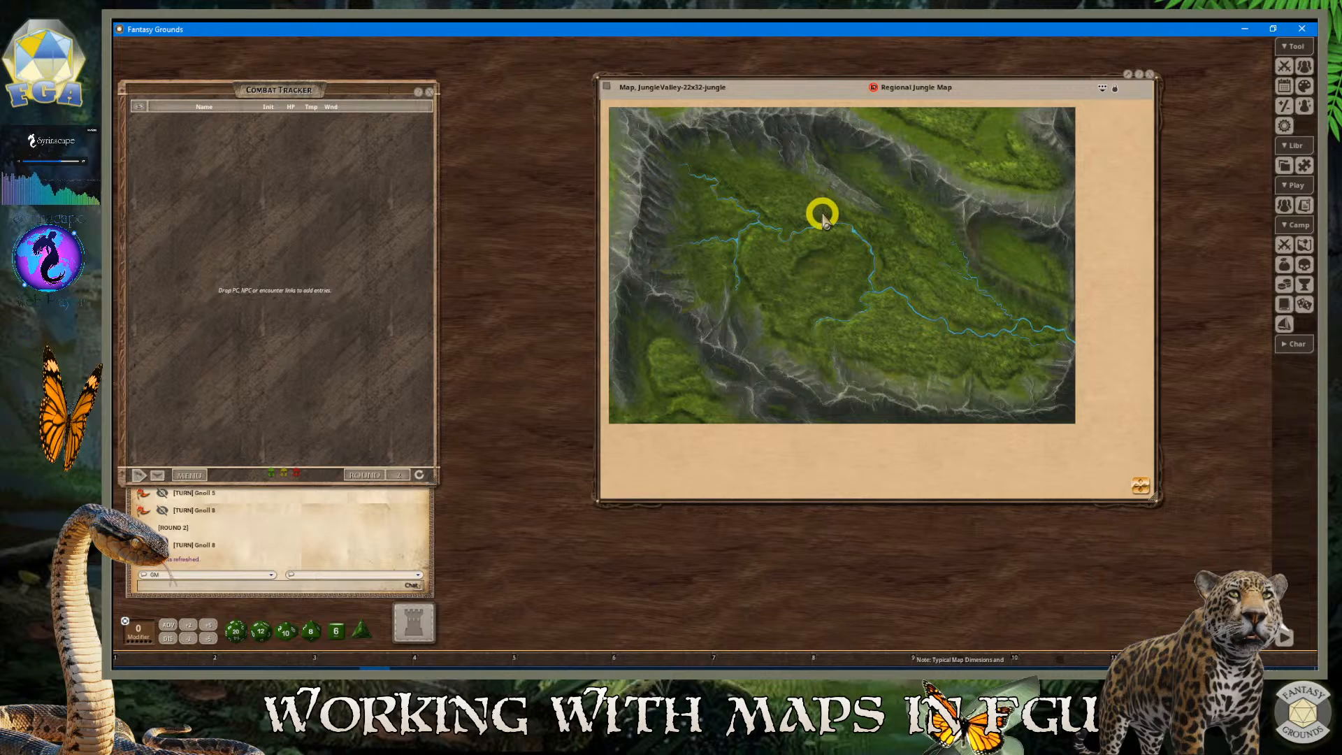
scroll(818, 224, "up", 1)
scroll(817, 224, "down", 2)
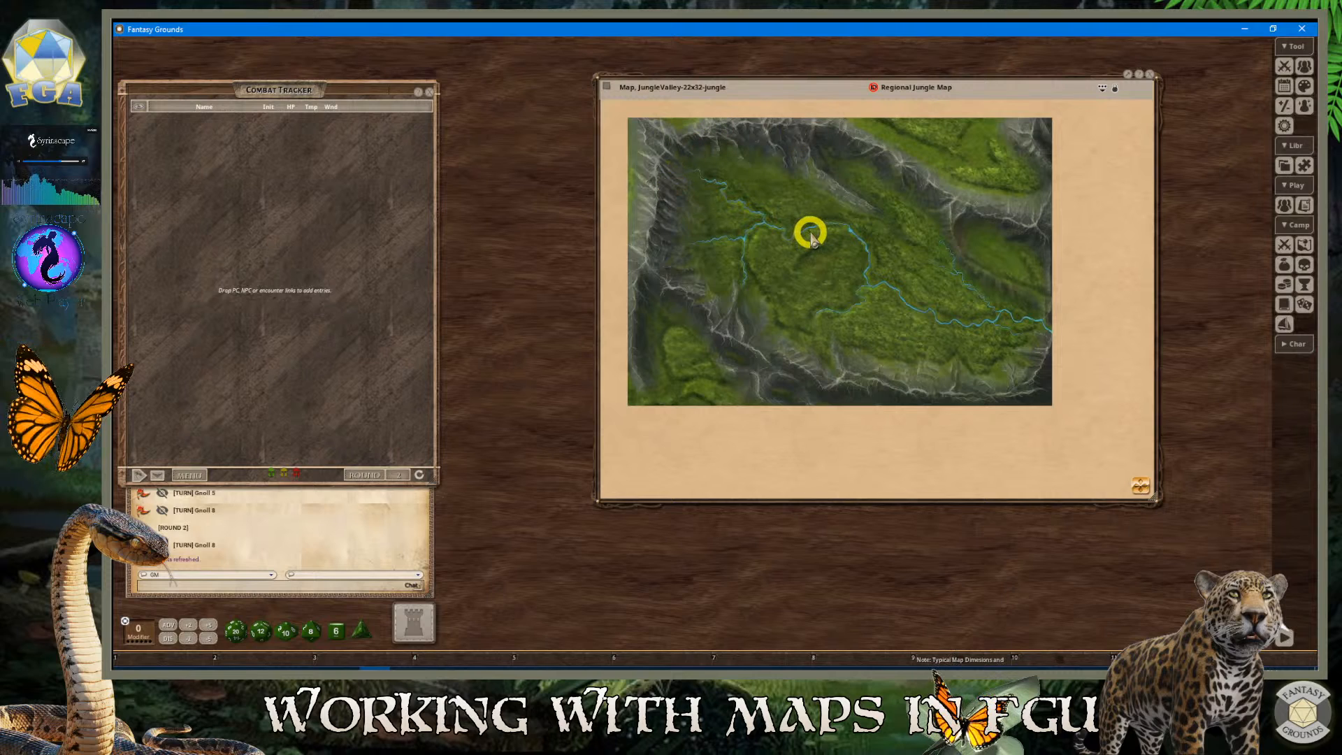
scroll(811, 234, "up", 1)
scroll(810, 235, "down", 1)
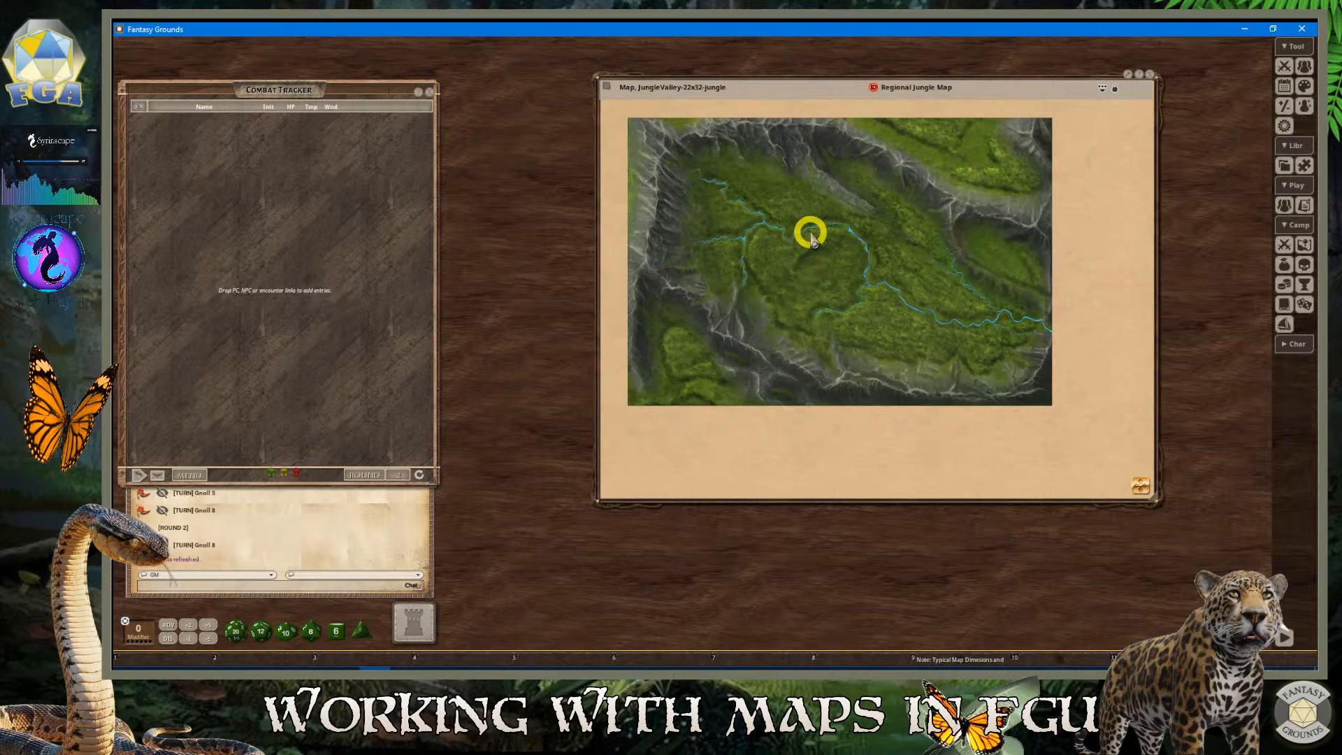
scroll(811, 235, "up", 1)
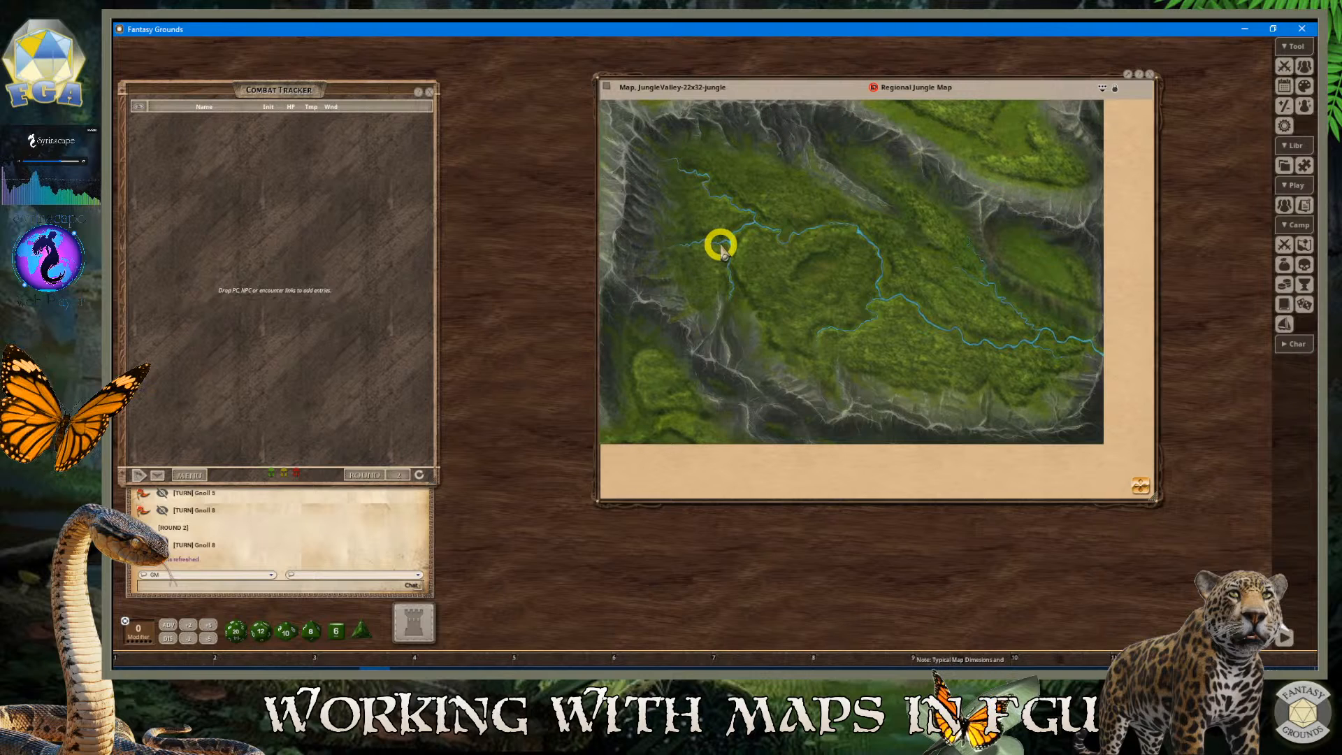
scroll(734, 227, "down", 1)
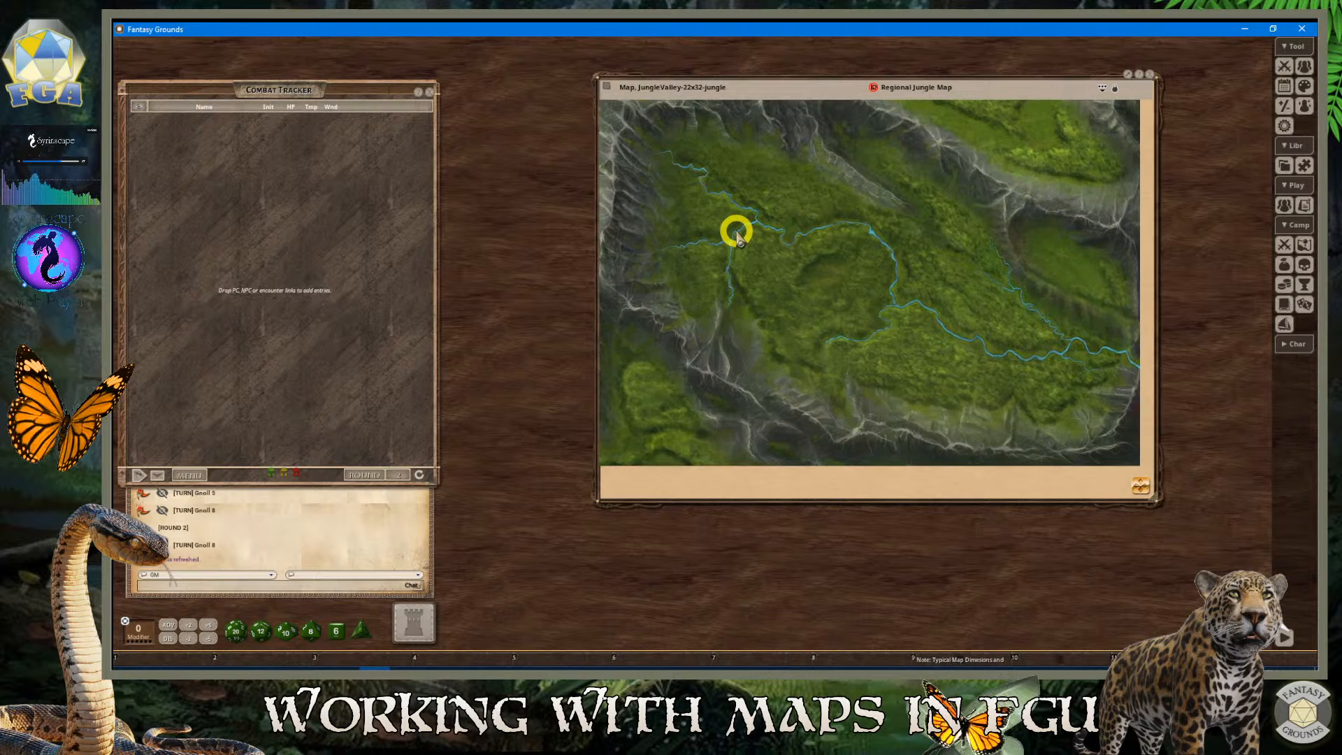
Unlock the jungle valley image record and open its grid settings
left_click(1115, 89)
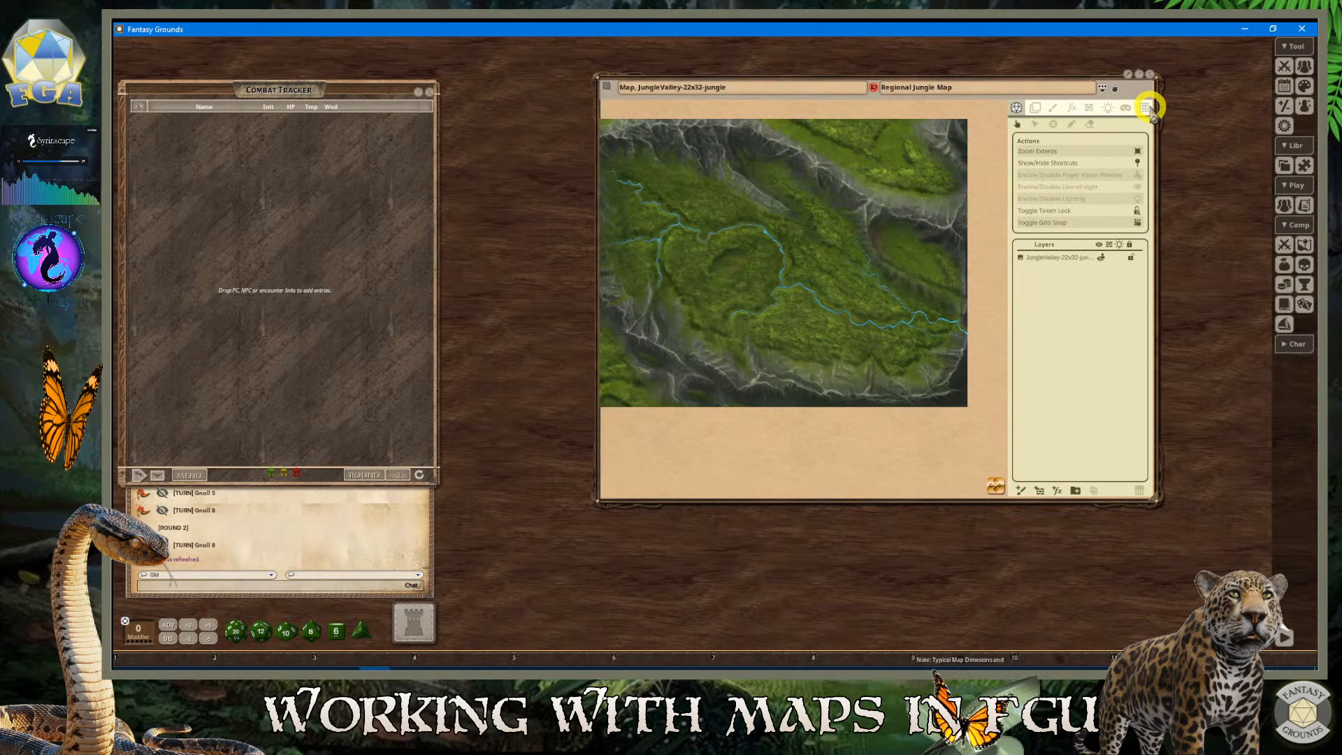
left_click(1147, 108)
scroll(738, 243, "down", 1)
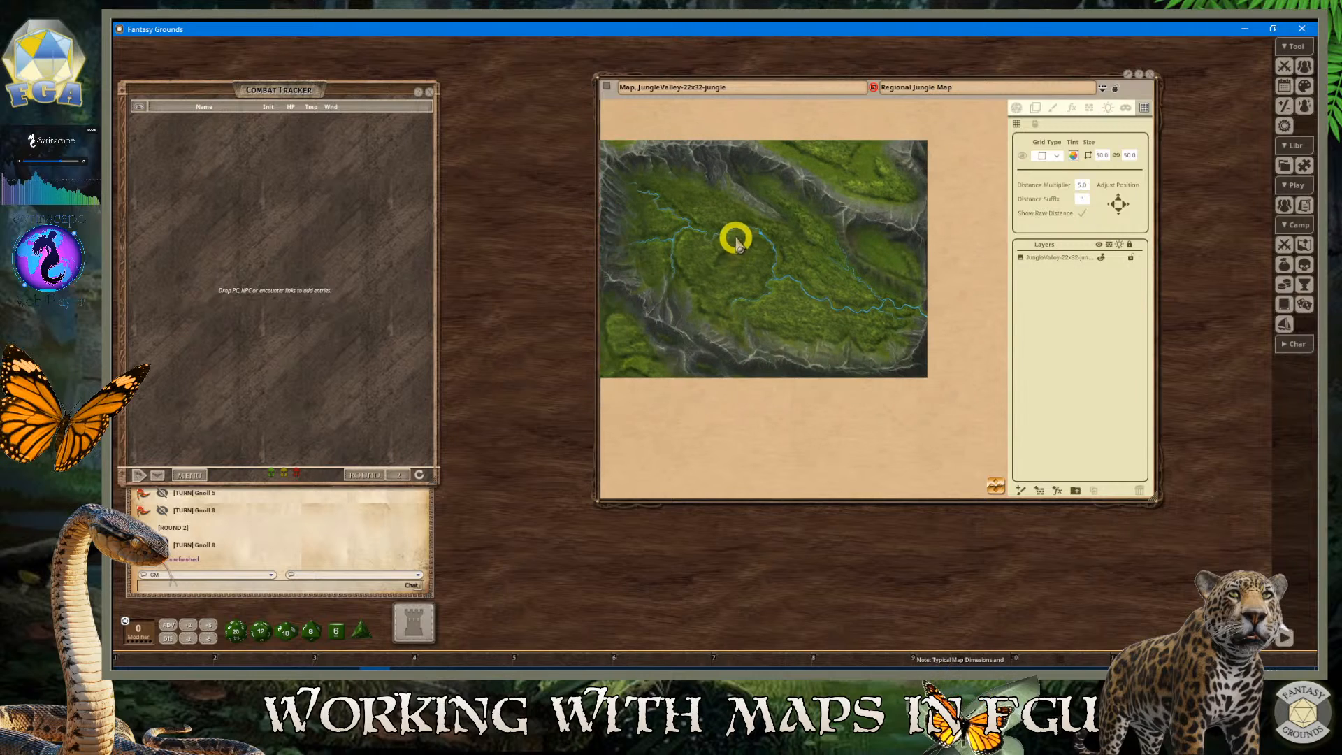
scroll(716, 238, "up", 1)
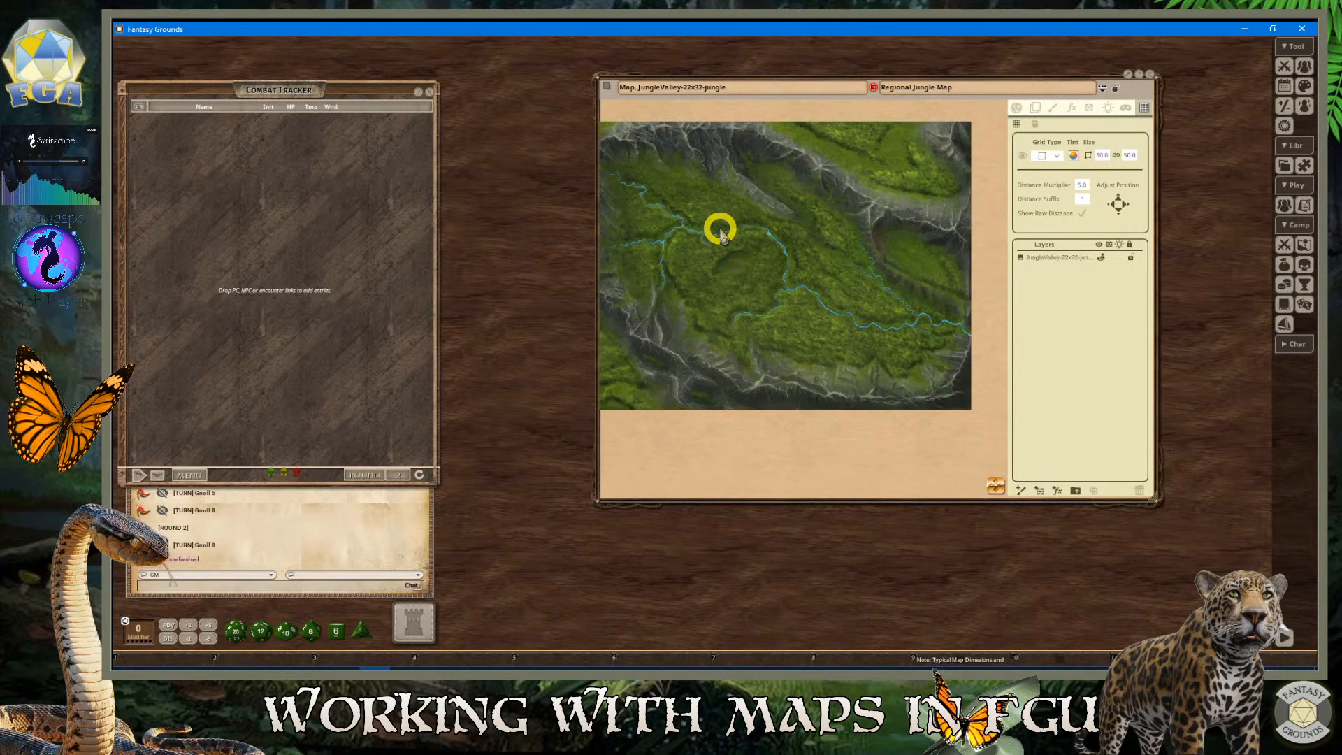
Set the map's grid type to hexagonal and make the grid visible
left_click(1044, 156)
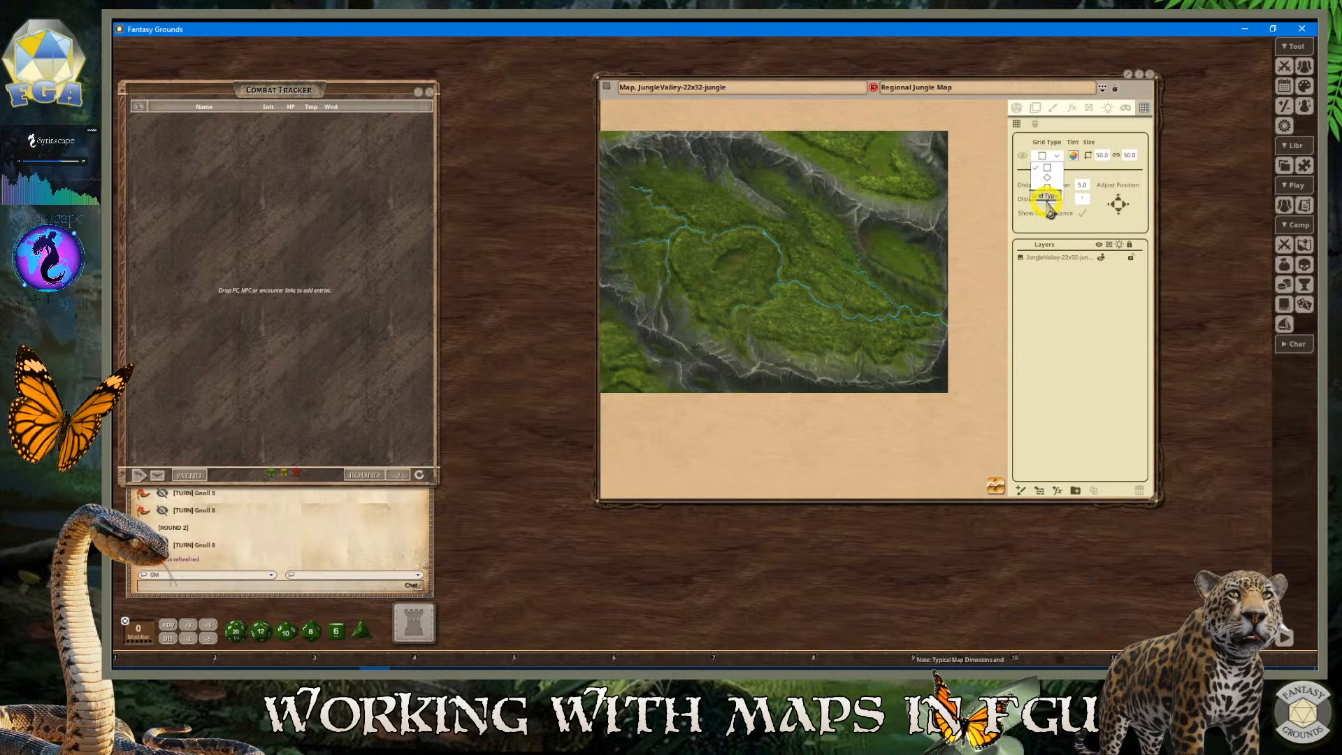
left_click(1048, 187)
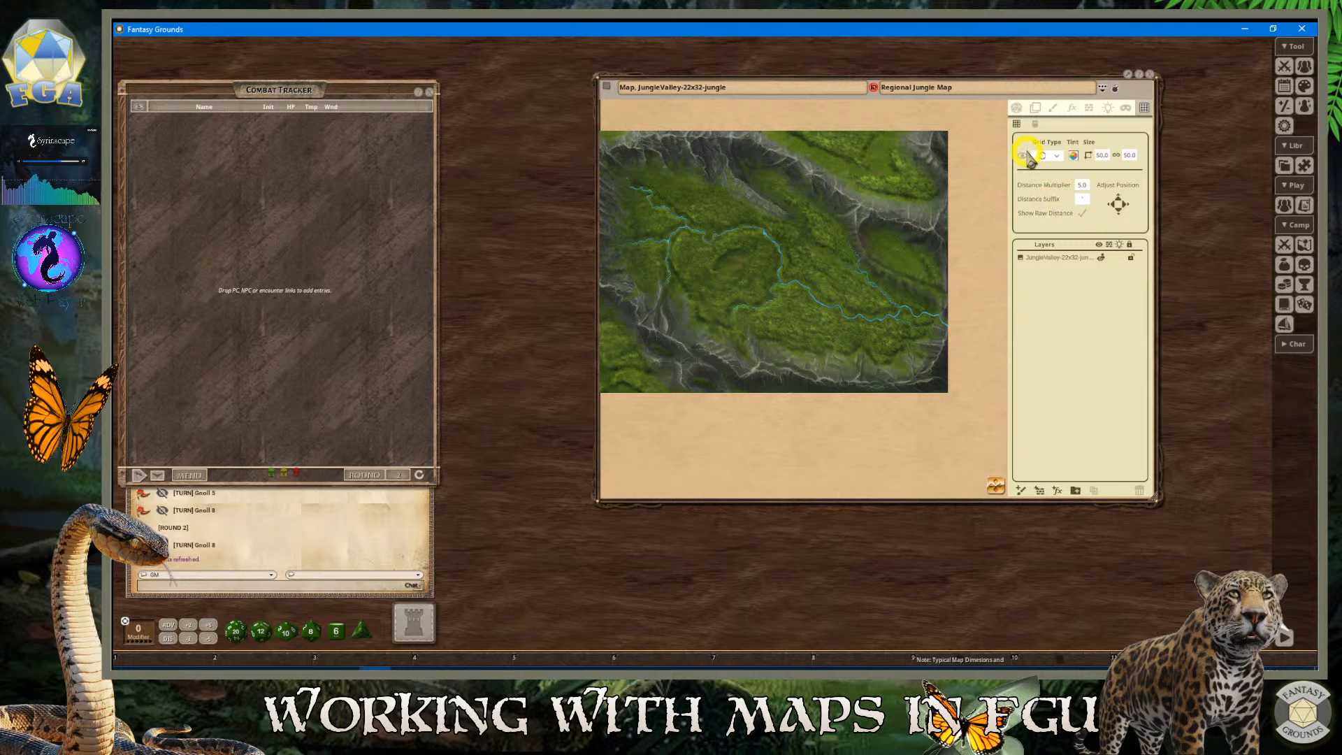
left_click(1023, 157)
scroll(766, 225, "up", 3)
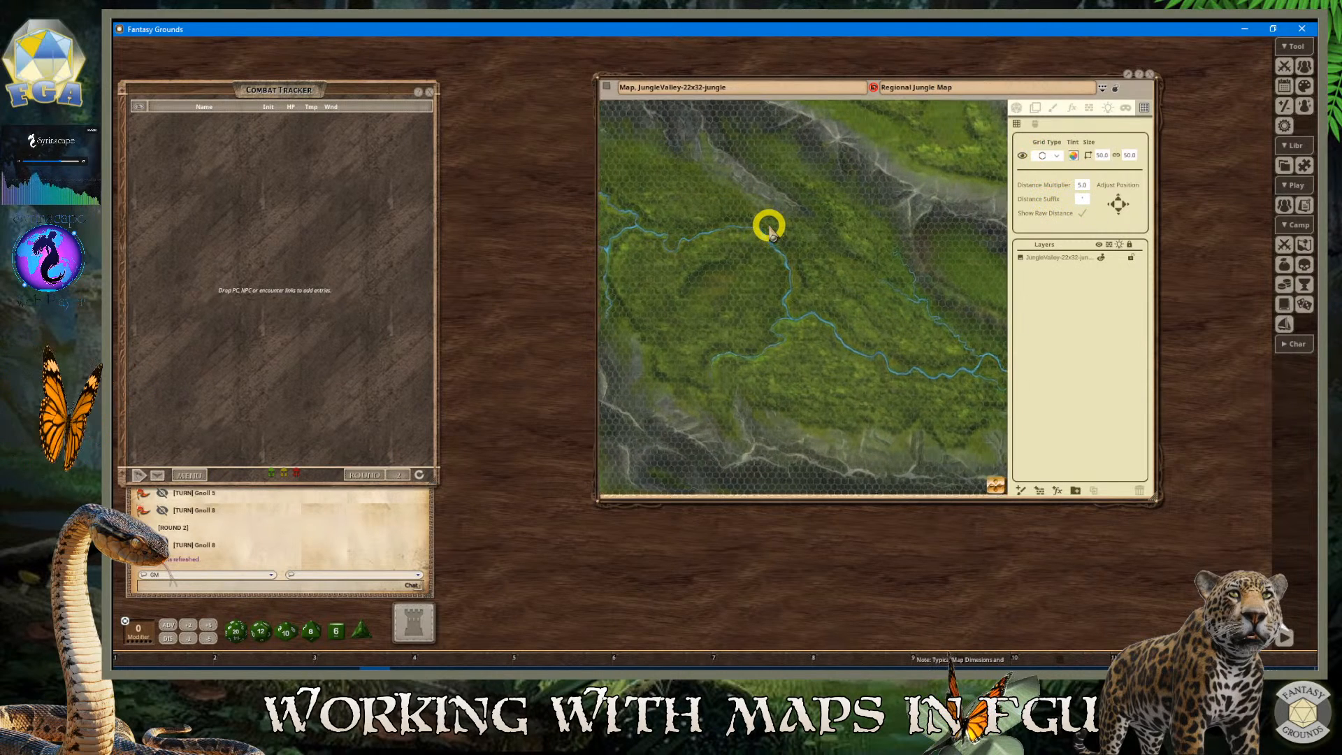
scroll(769, 227, "up", 1)
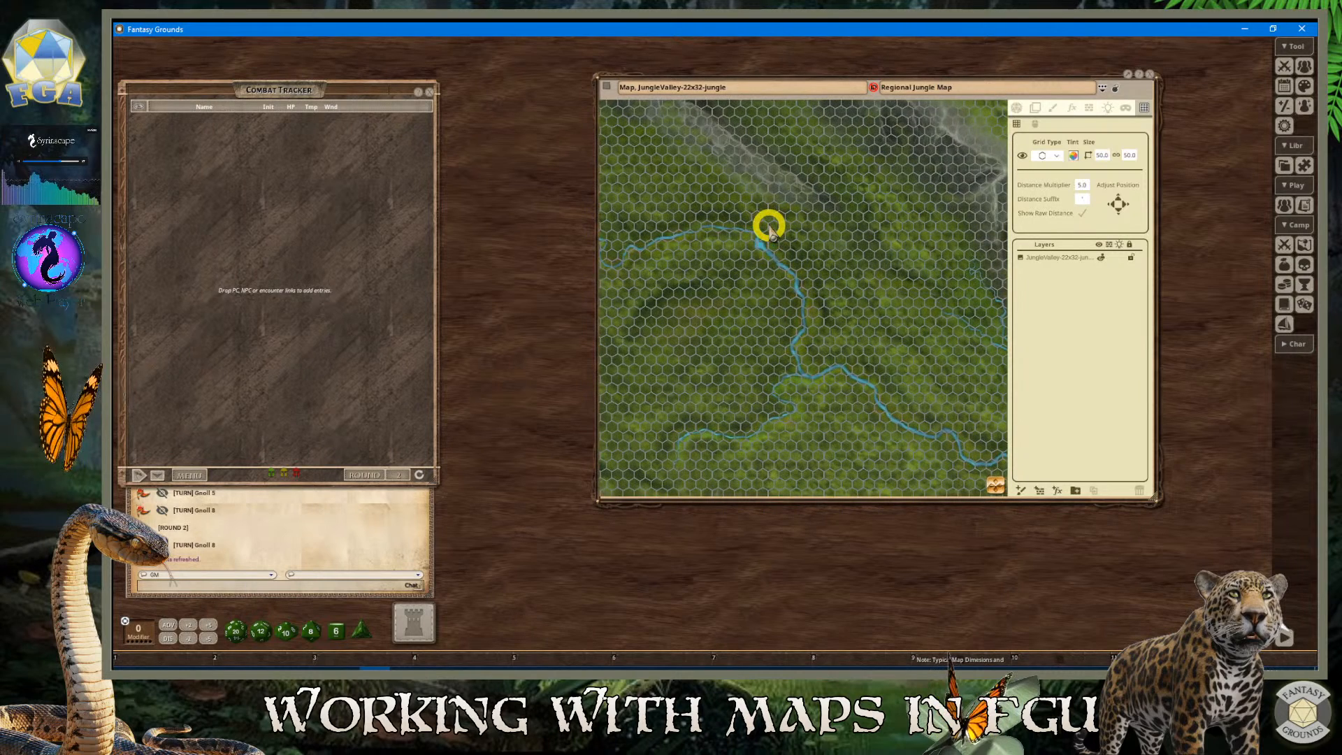
Set the hex grid size to 140 by 140 and check the hexes against the whole map
left_click(1102, 156)
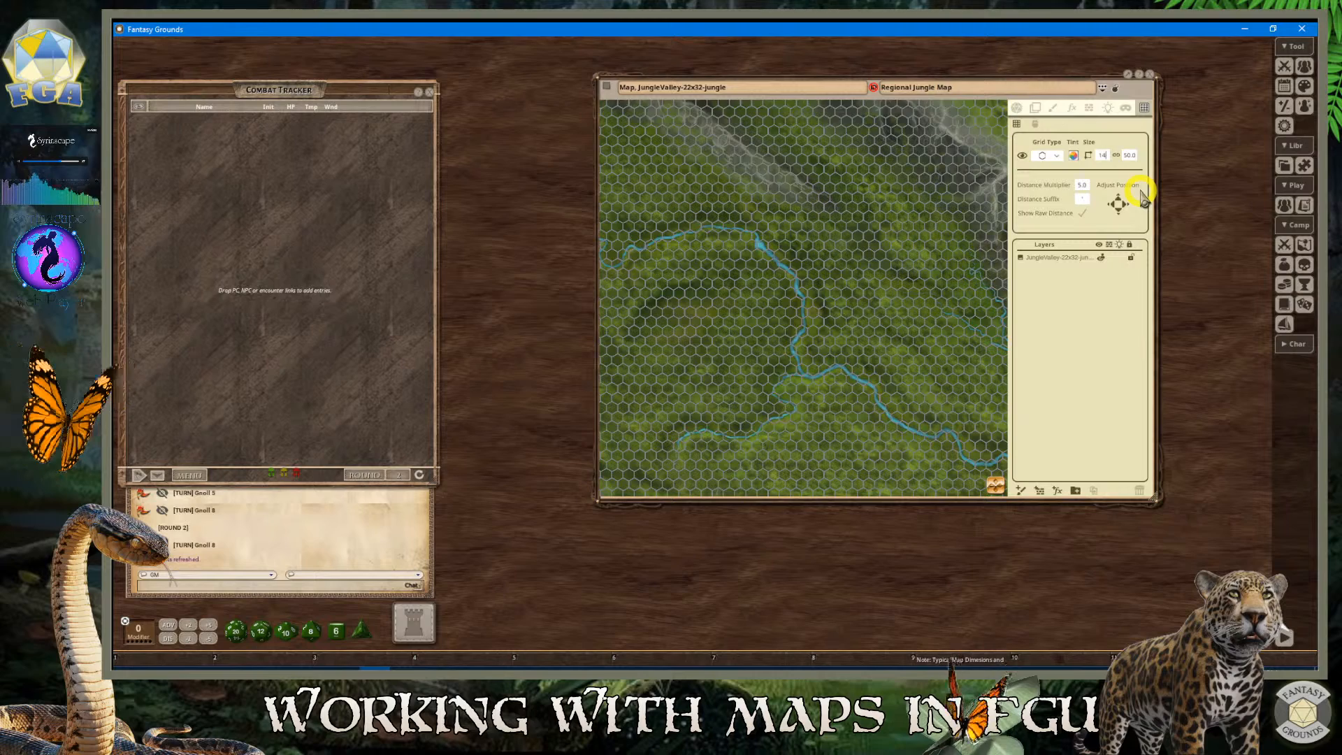
key("Tab")
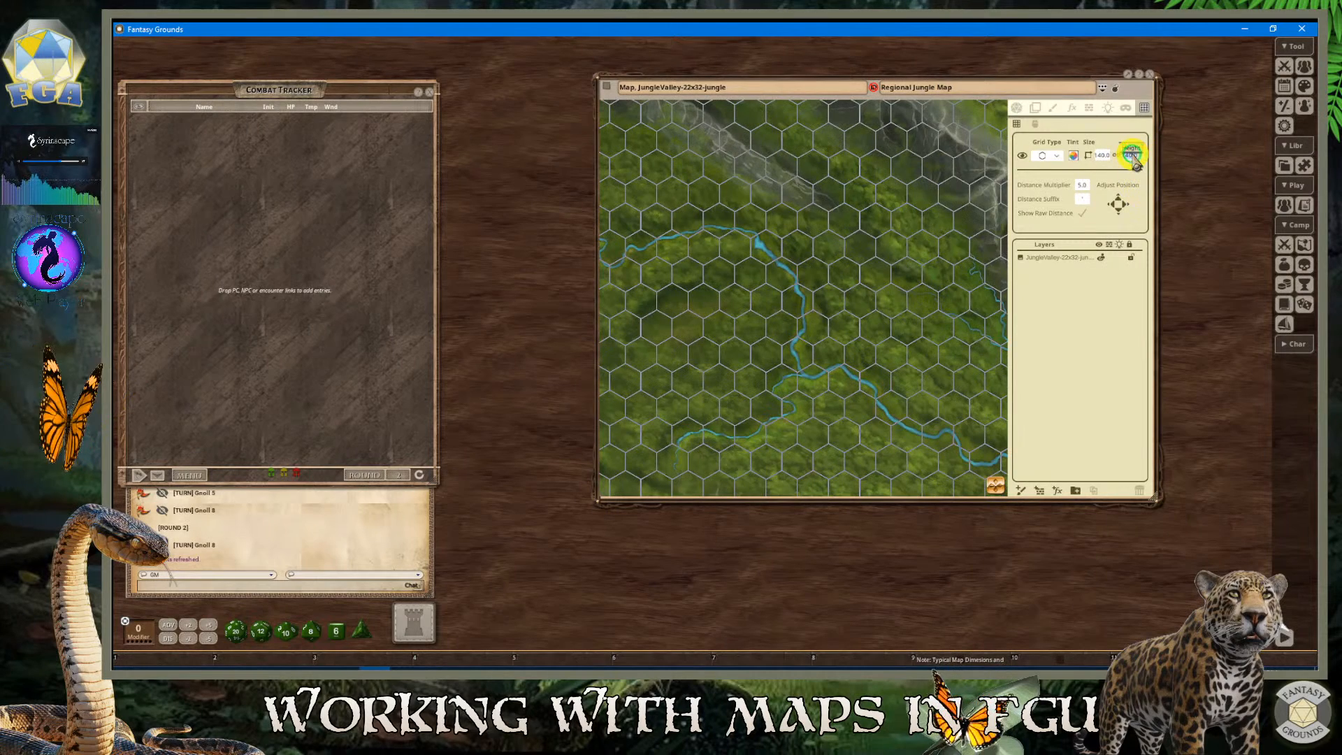
left_click(899, 300)
scroll(866, 315, "down", 3)
scroll(749, 316, "up", 4)
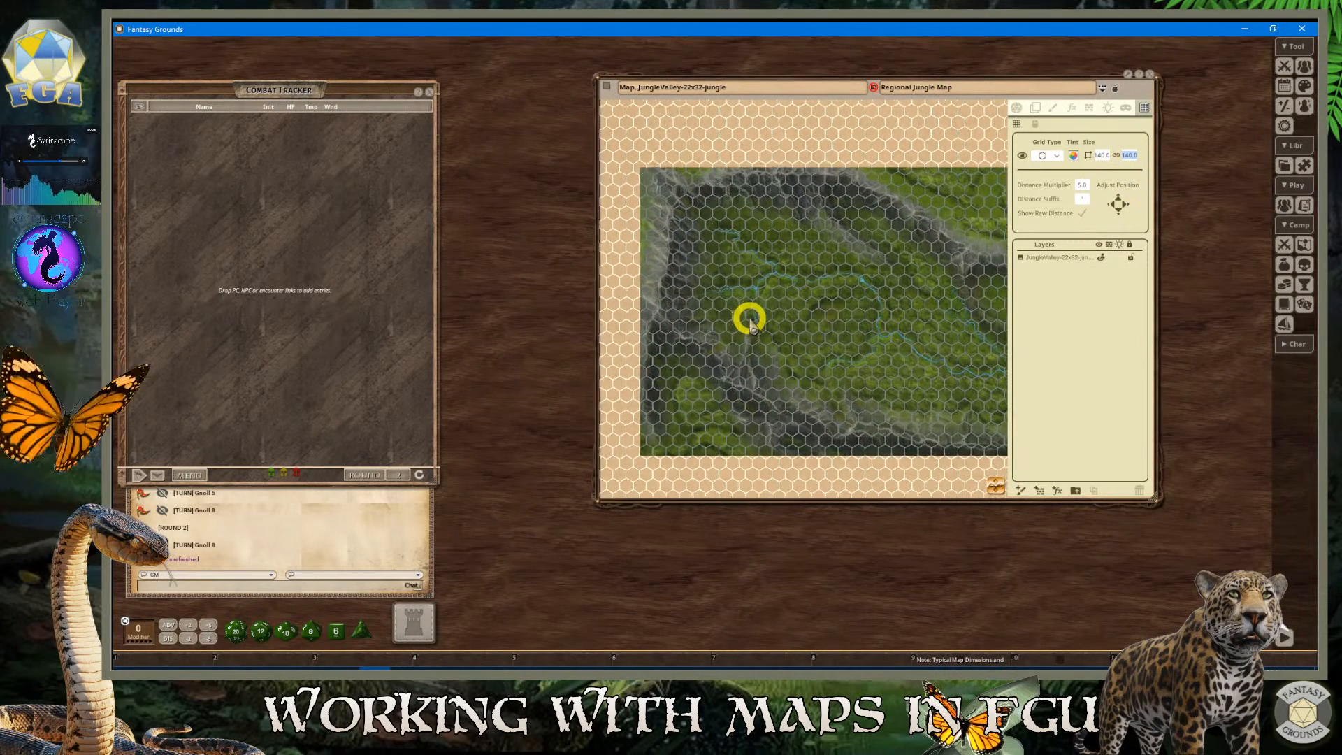
scroll(753, 313, "up", 3)
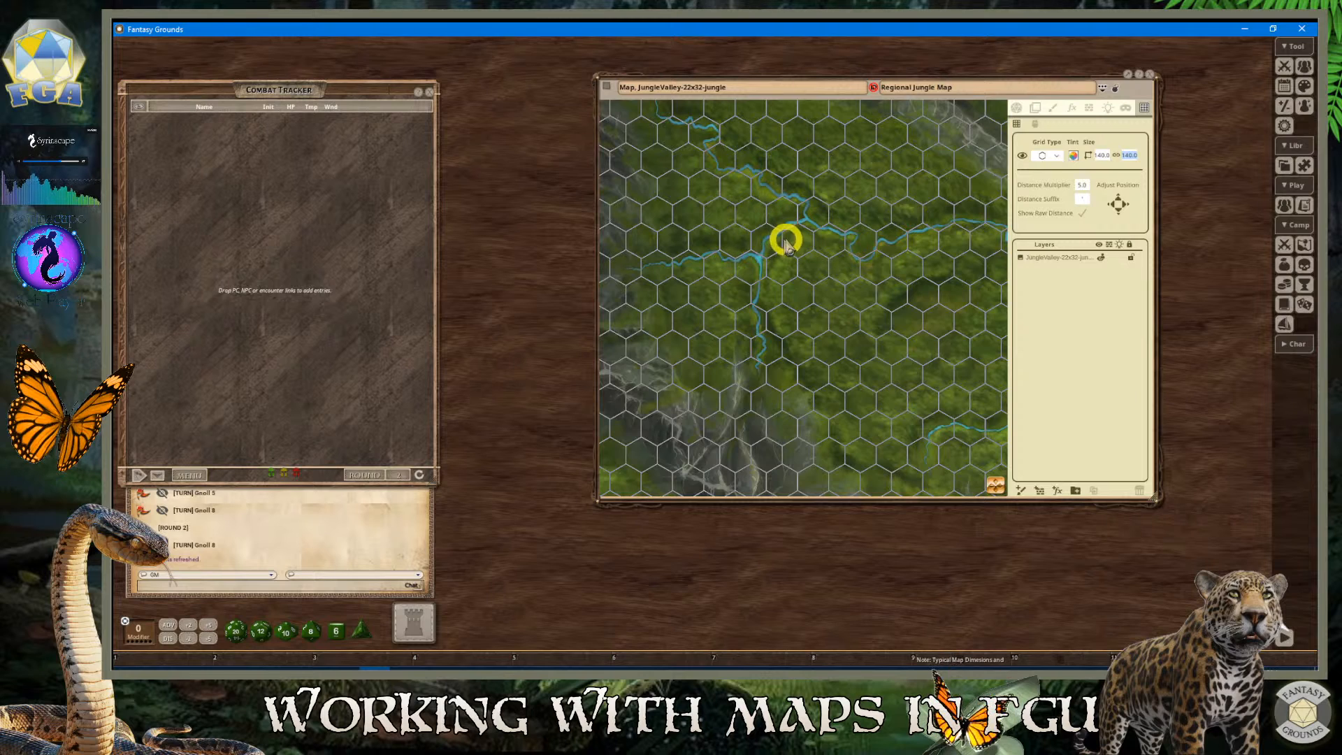
Tint the hex grid yellow and lower its opacity so that it overlays the map faintly
scroll(784, 260, "down", 2)
scroll(786, 266, "up", 2)
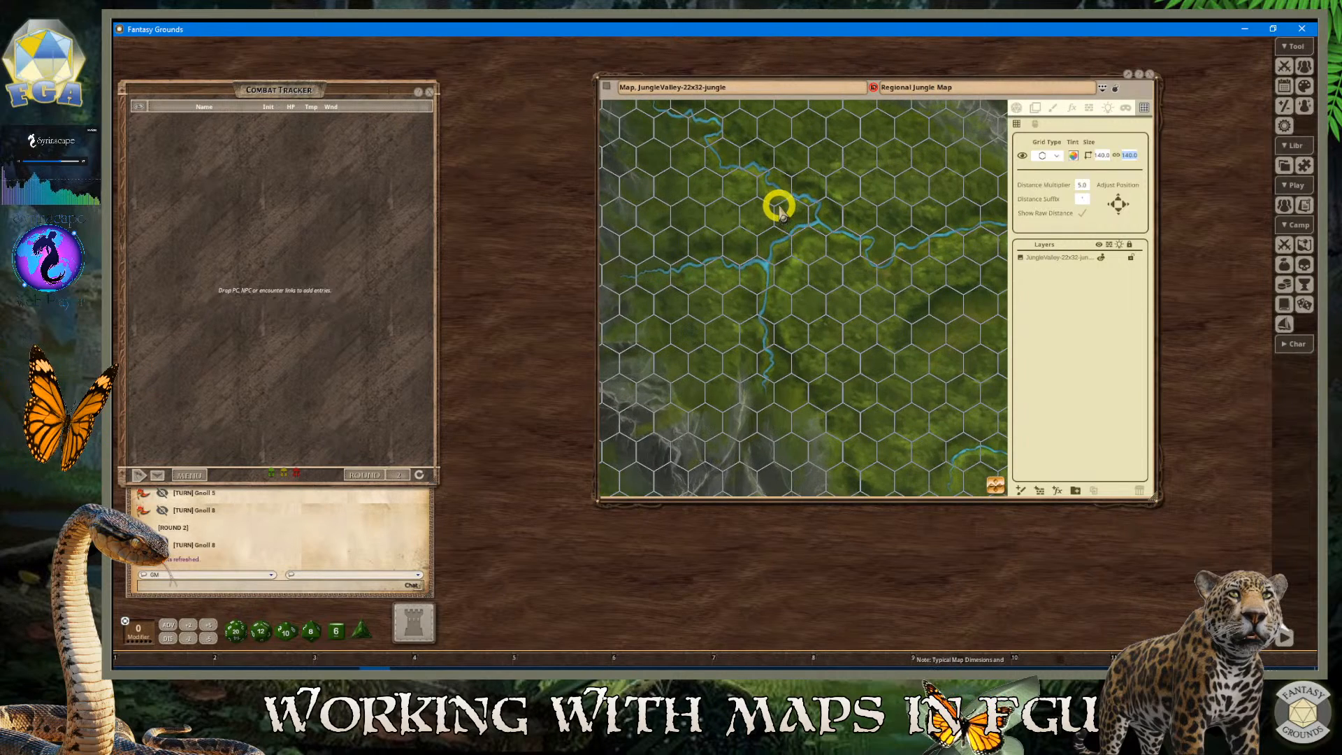
scroll(781, 209, "down", 1)
scroll(778, 234, "down", 1)
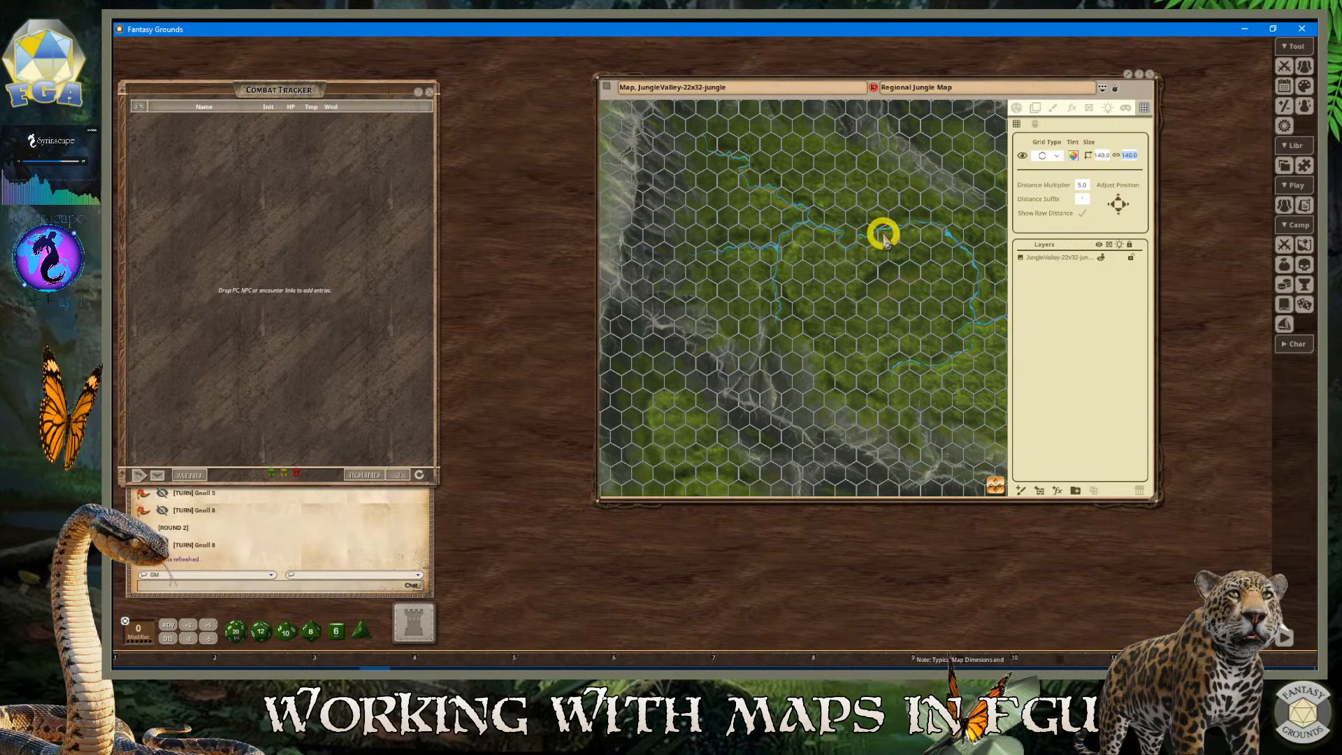
scroll(884, 235, "up", 1)
scroll(894, 216, "up", 1)
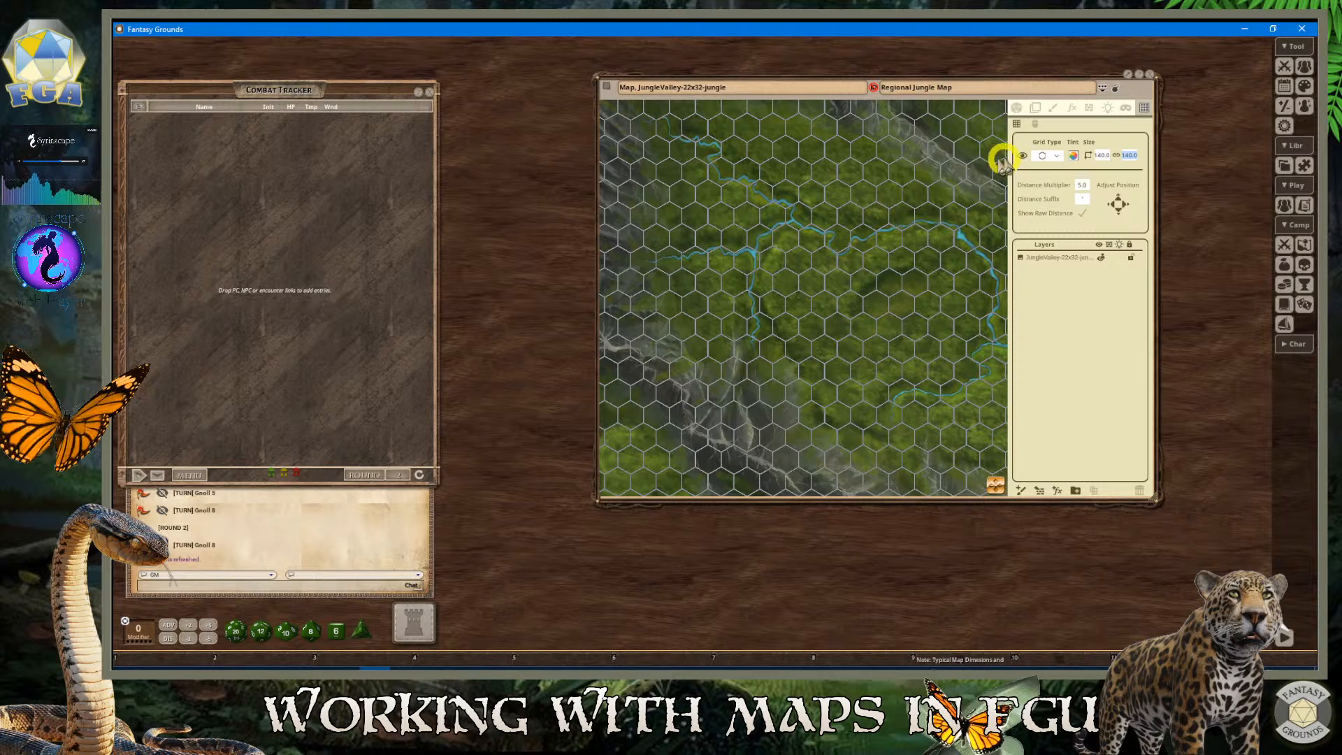
left_click(1073, 157)
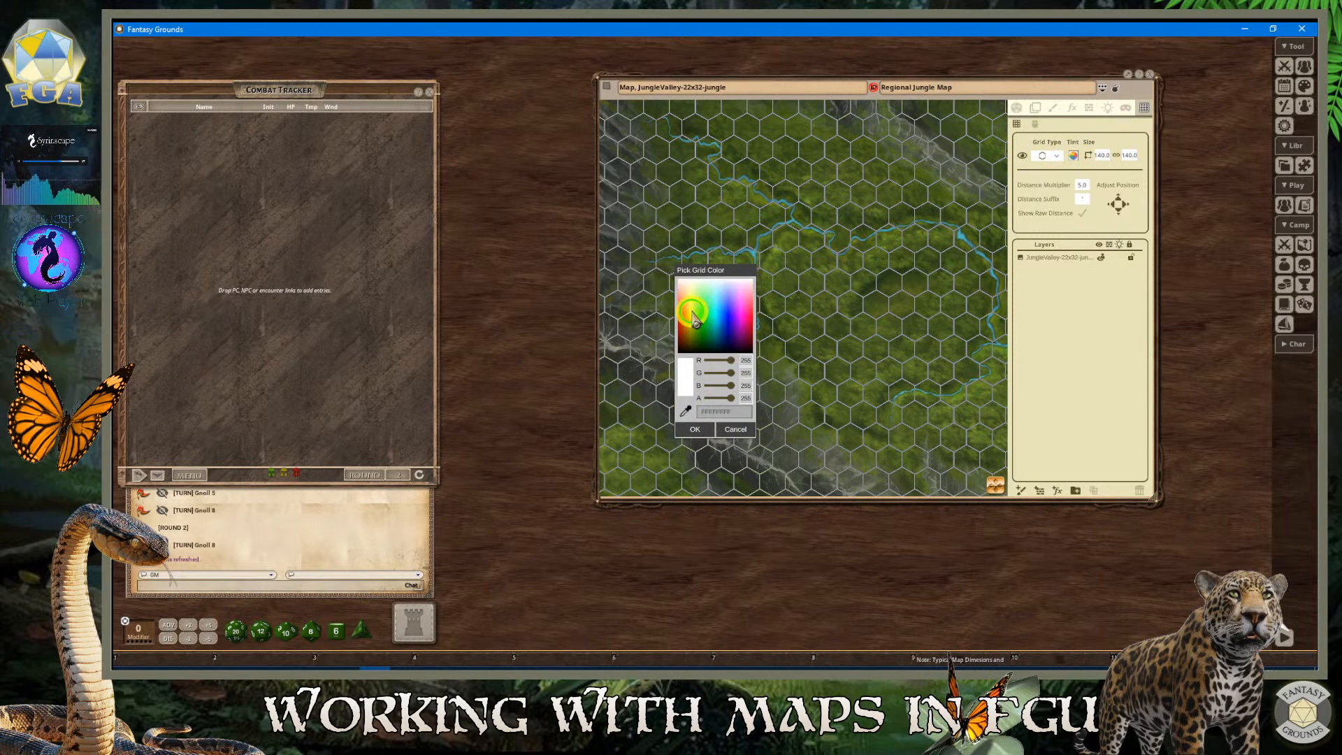
left_click(701, 316)
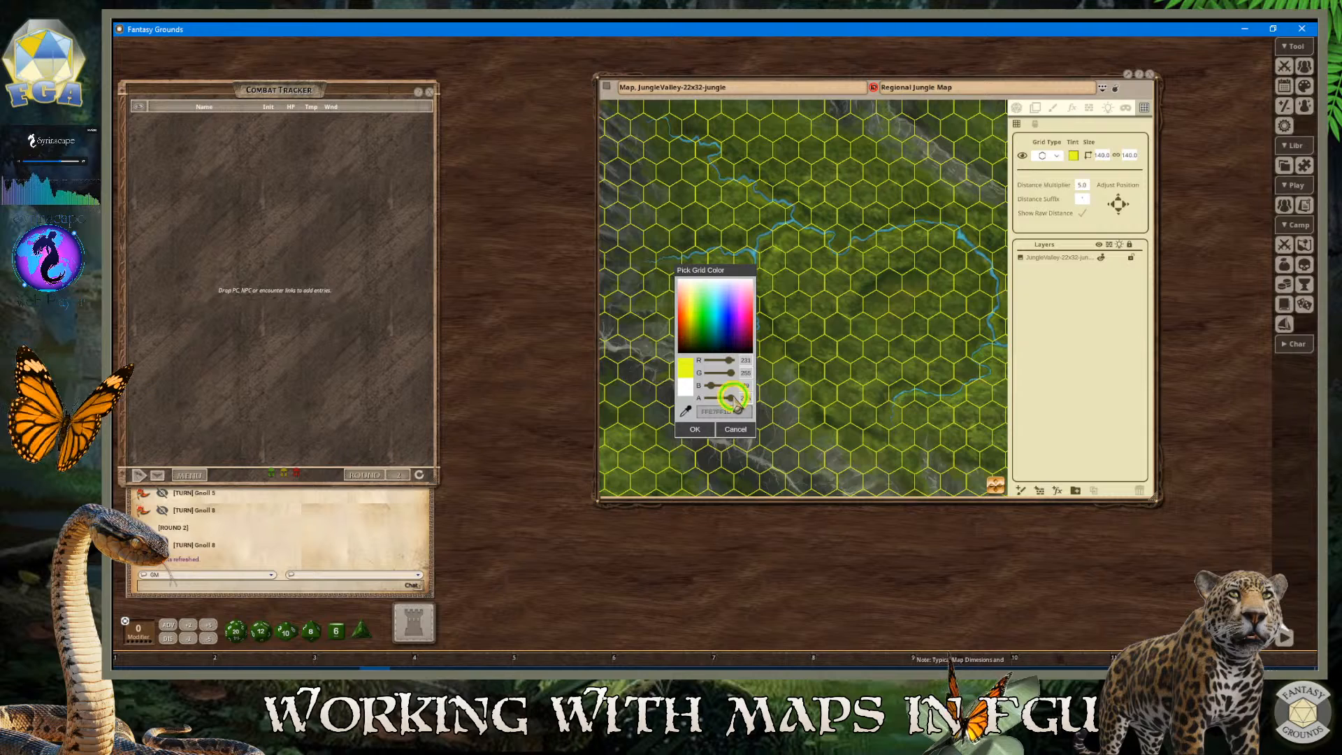
mouse_move(732, 397)
left_mouse_down()
mouse_move(713, 402)
mouse_move(728, 411)
left_mouse_up()
left_click(696, 429)
left_click(871, 348)
scroll(874, 357, "down", 5)
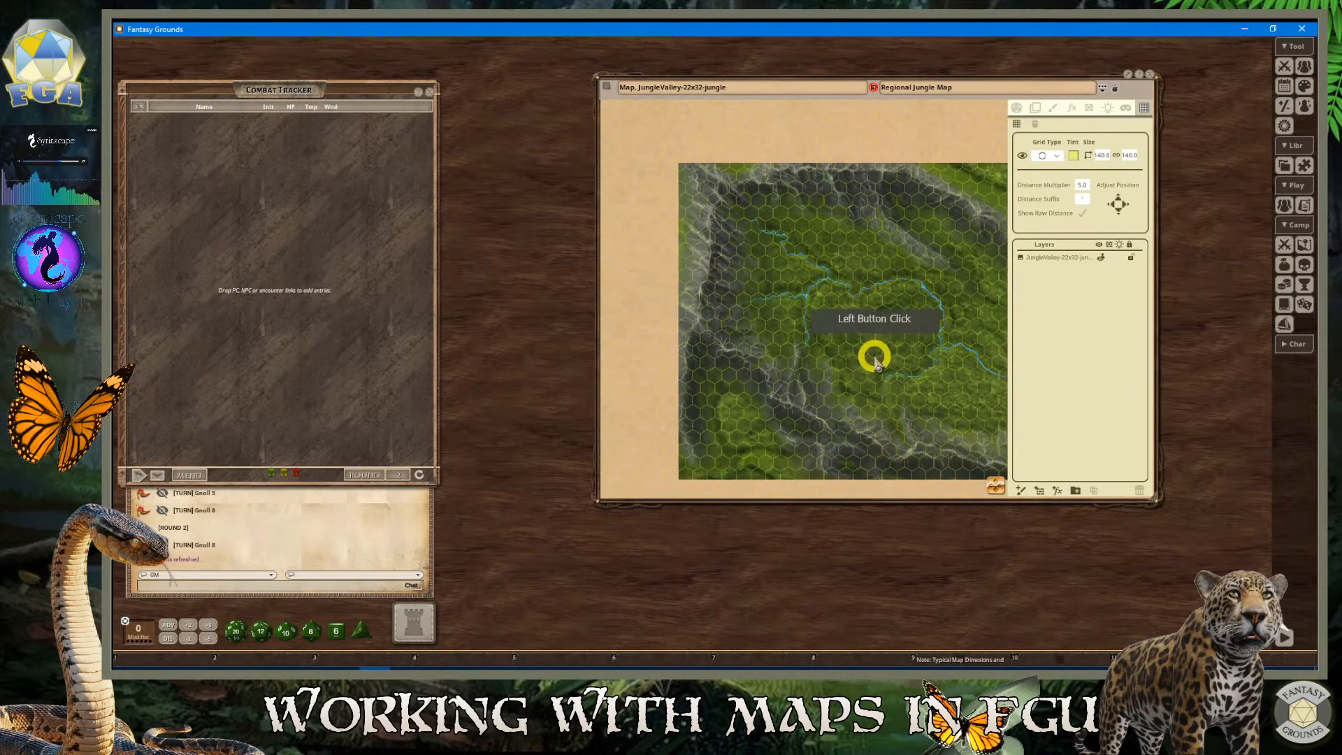
scroll(984, 404, "up", 2)
scroll(984, 403, "up", 1)
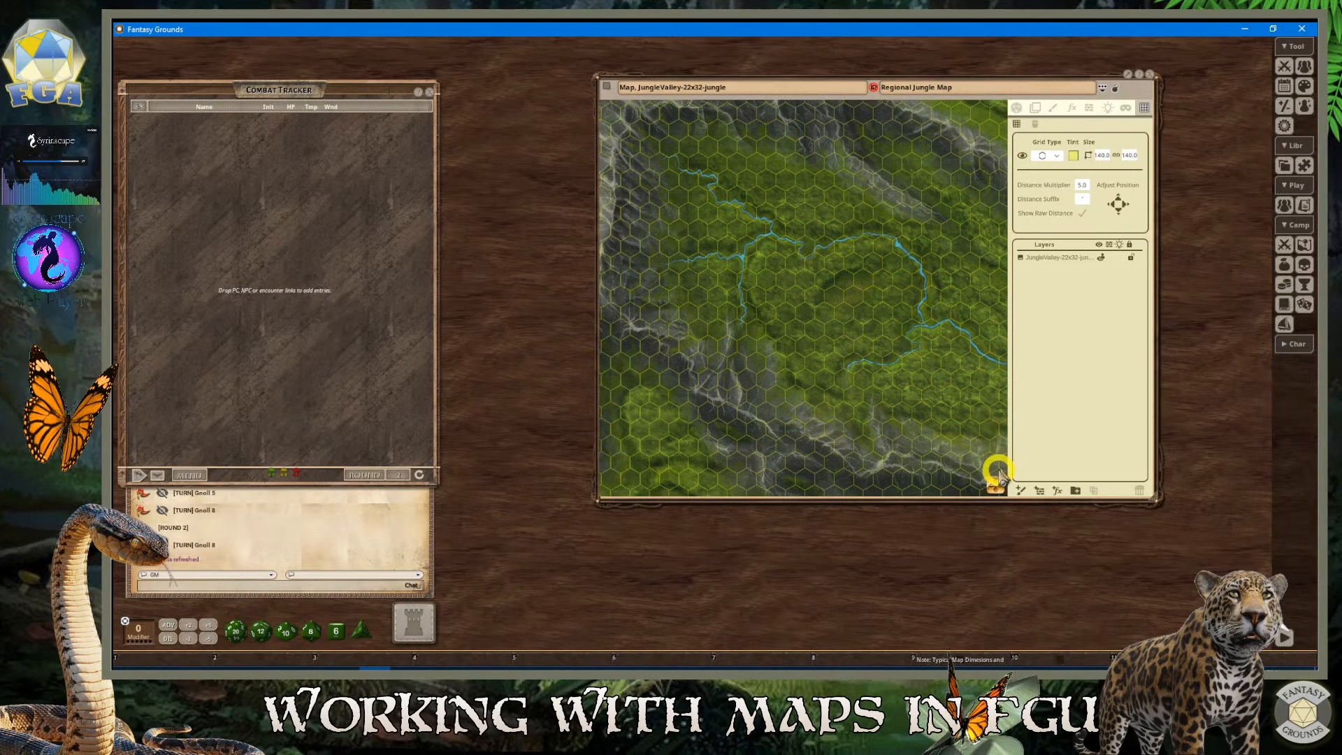
Examine the tinted hex grid over the jungle valley map at several zoom levels, from close-up to the full valley
left_click_drag(1006, 488, 864, 383)
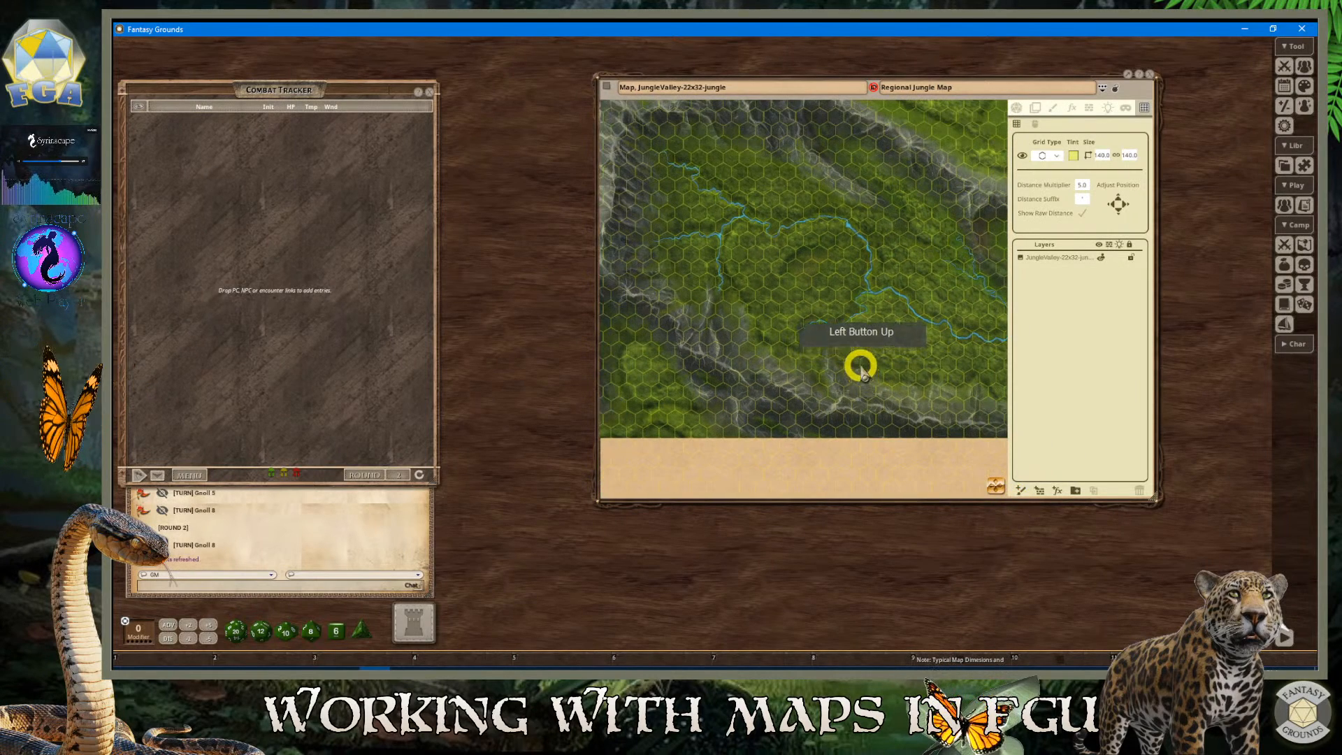
scroll(871, 344, "down", 1)
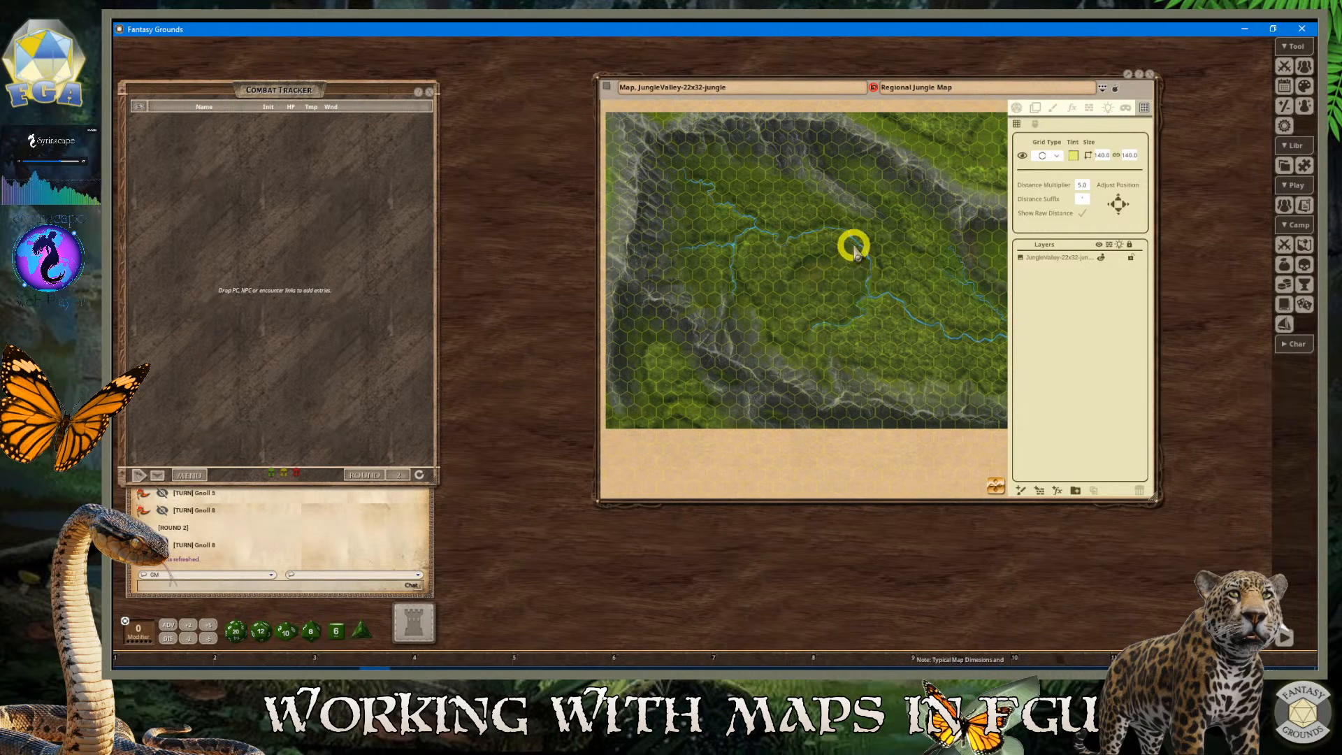
scroll(814, 248, "up", 1)
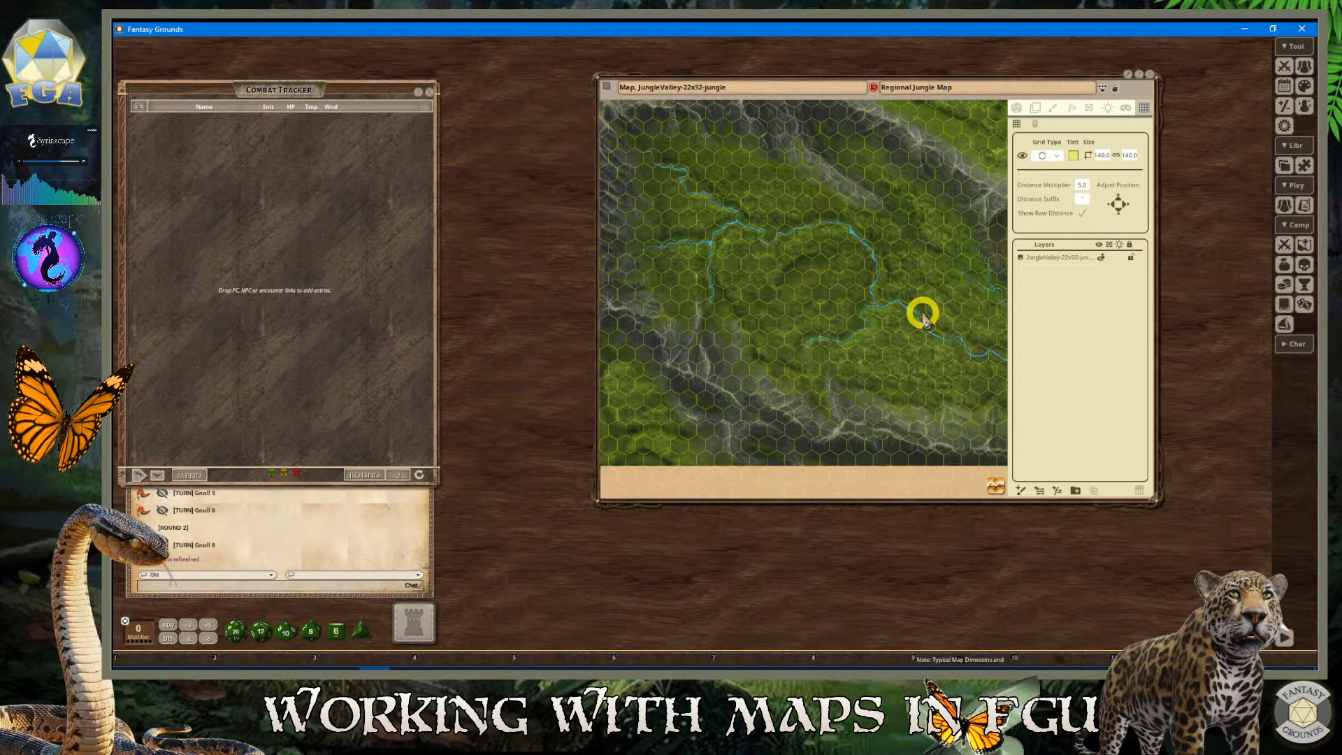
scroll(811, 292, "down", 2)
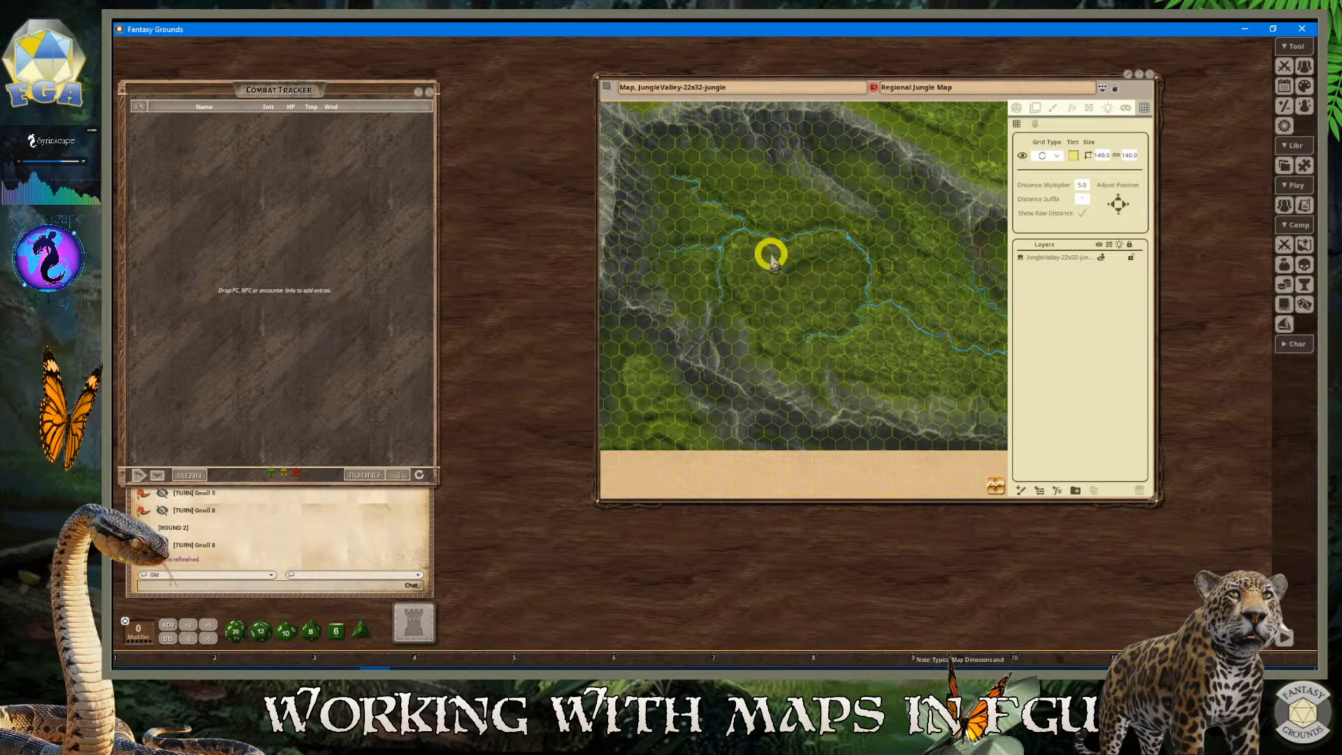
scroll(819, 231, "down", 1)
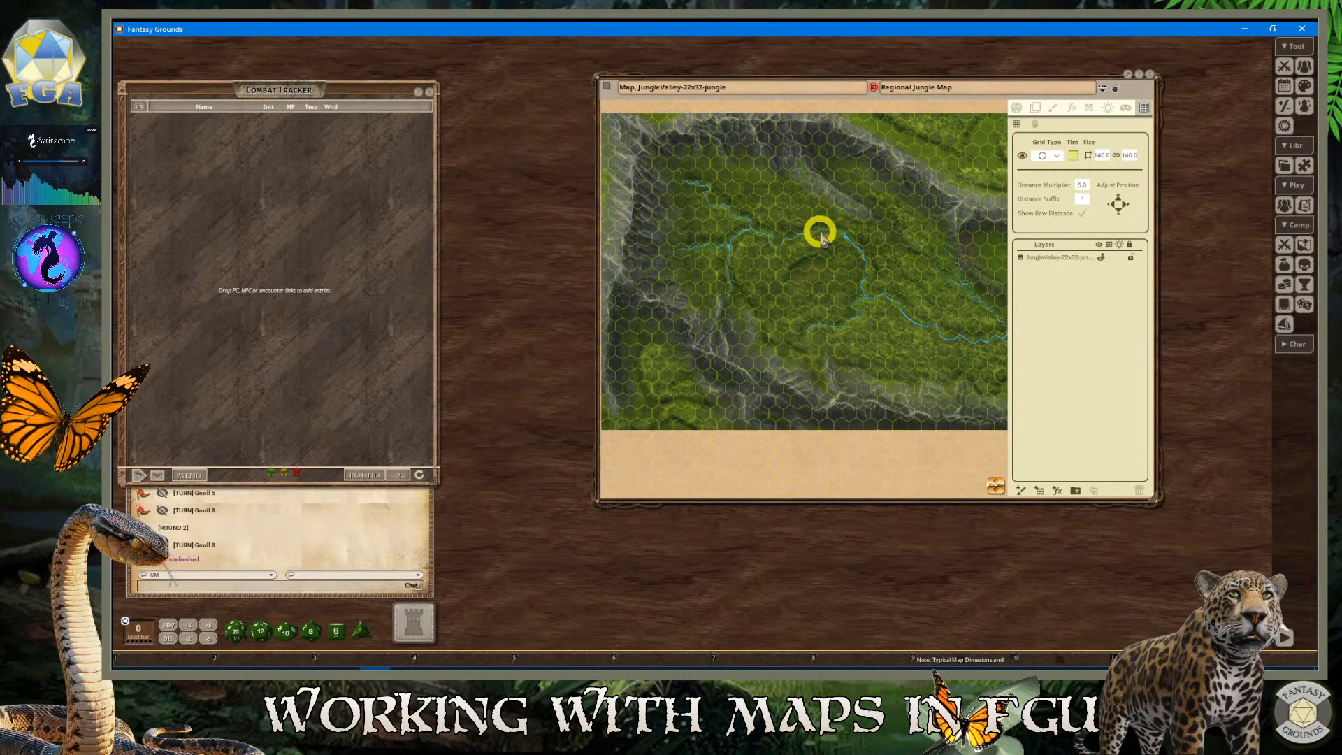
scroll(858, 258, "up", 1)
scroll(859, 258, "down", 1)
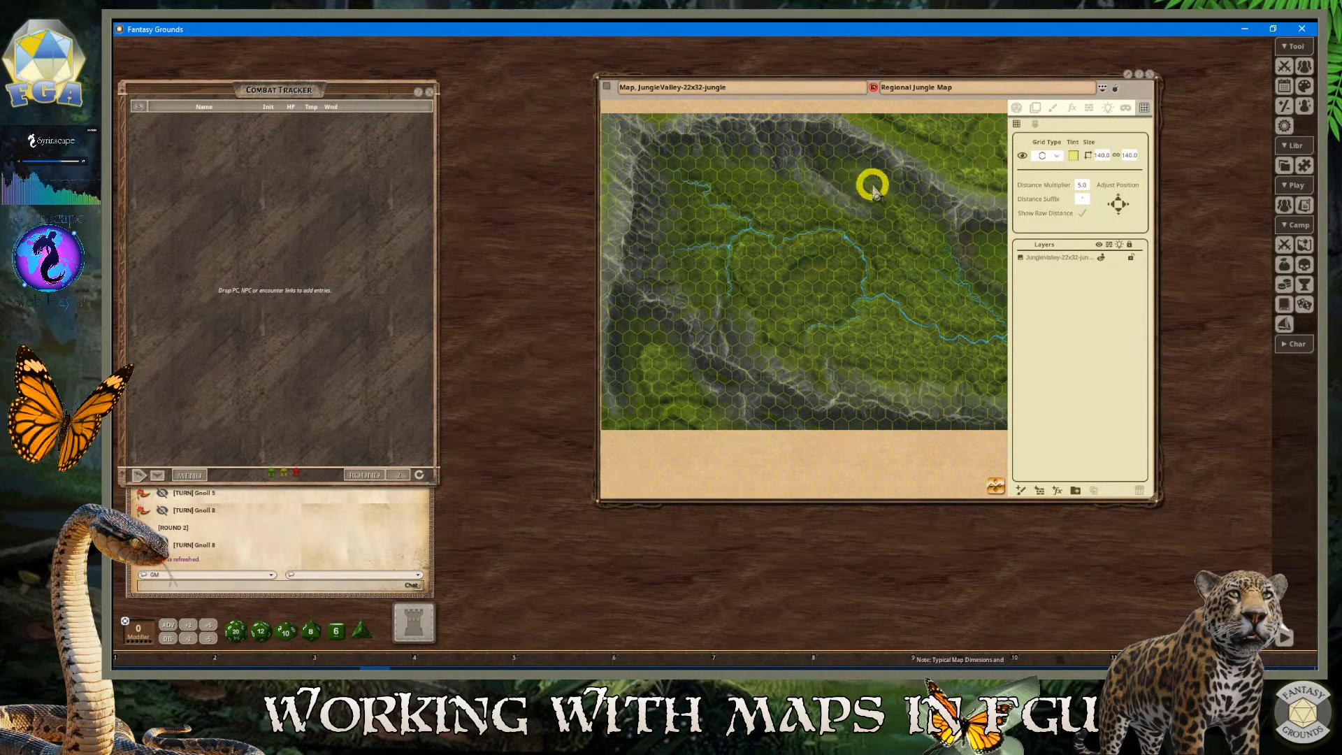
scroll(813, 237, "up", 1)
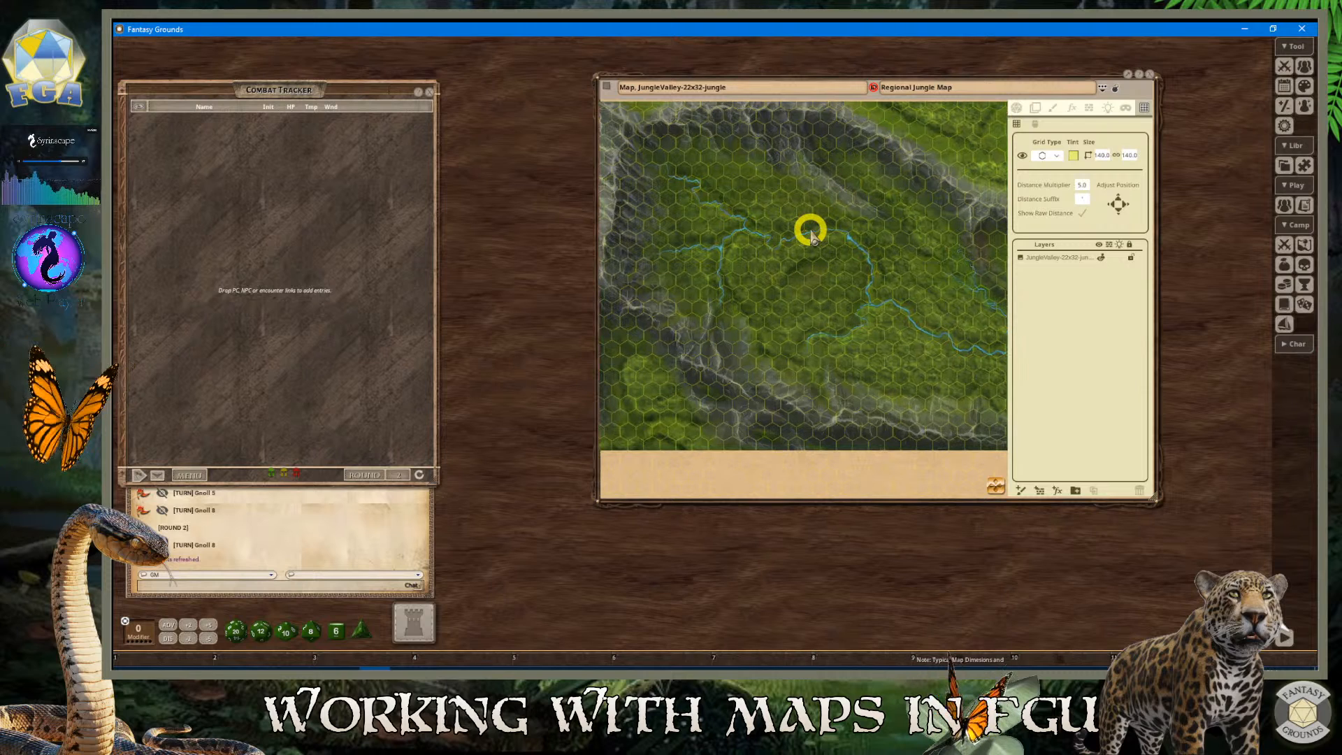
scroll(820, 275, "up", 1)
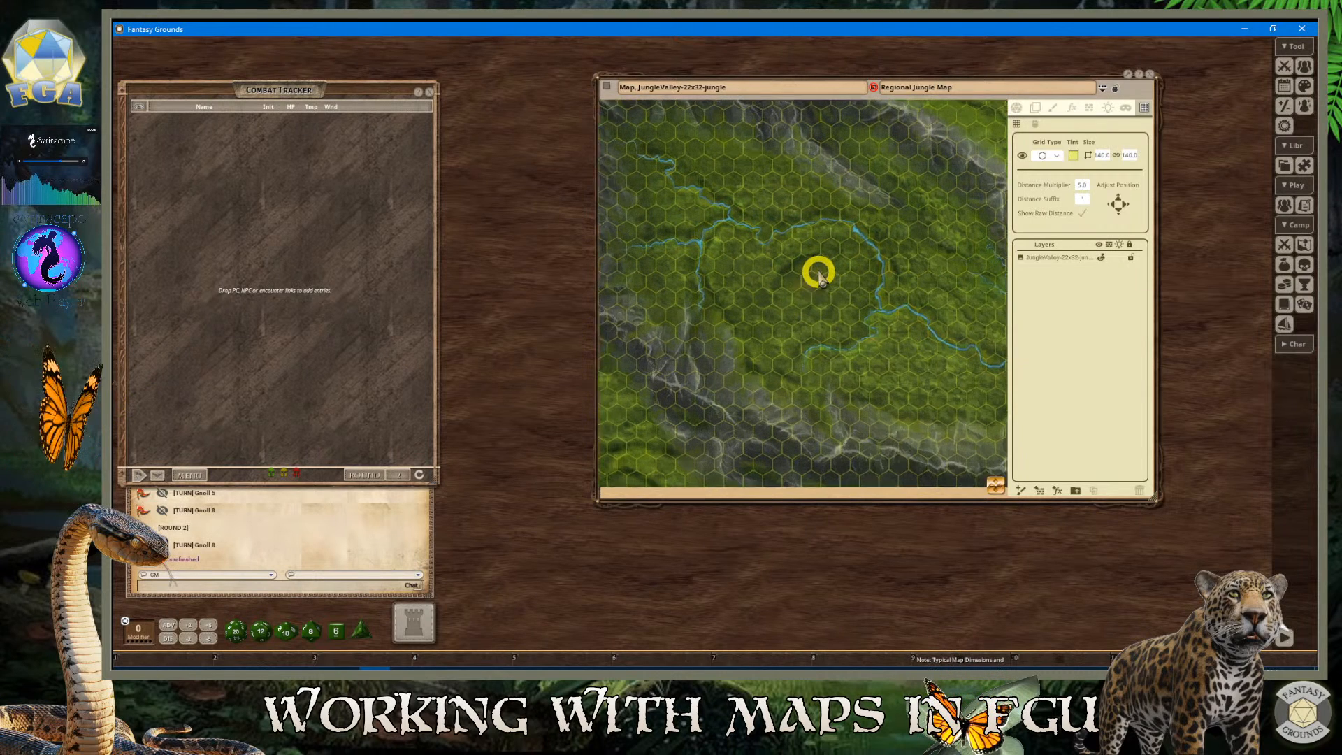
scroll(818, 274, "up", 1)
scroll(816, 274, "down", 1)
scroll(810, 291, "up", 1)
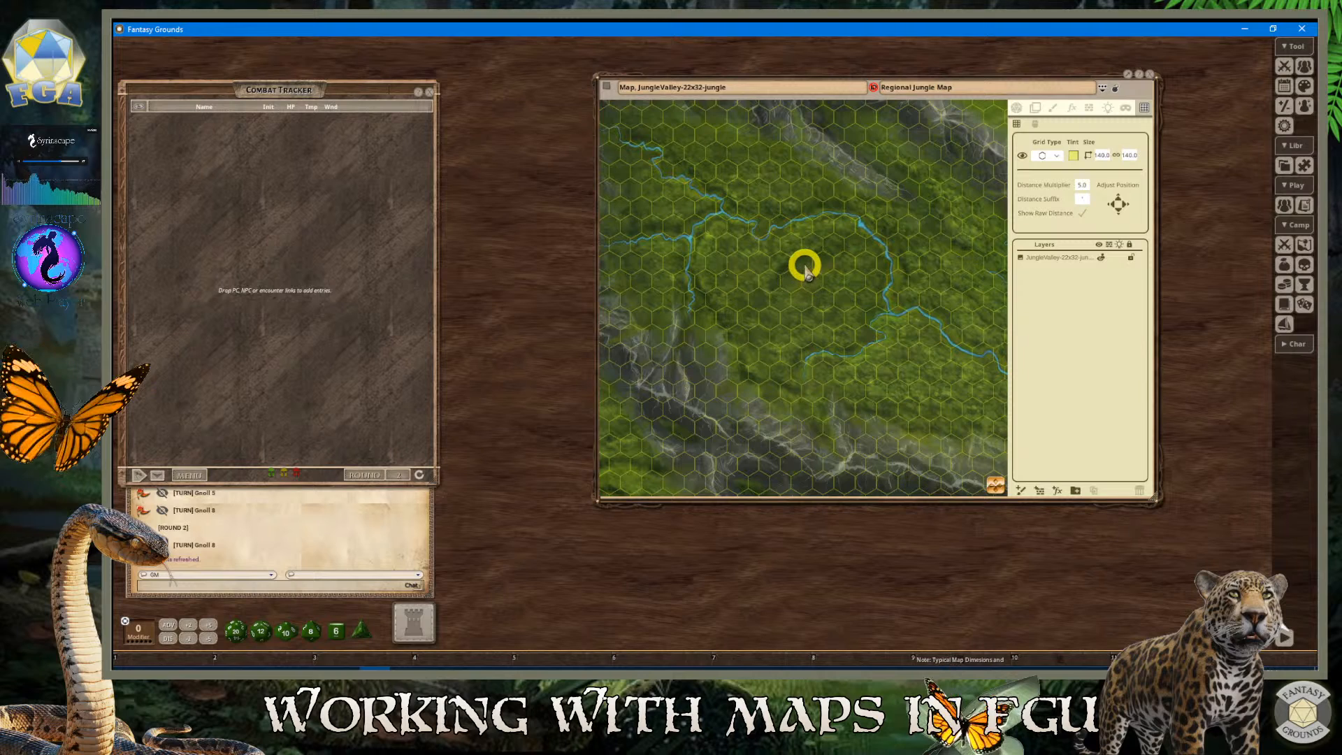
scroll(804, 267, "down", 1)
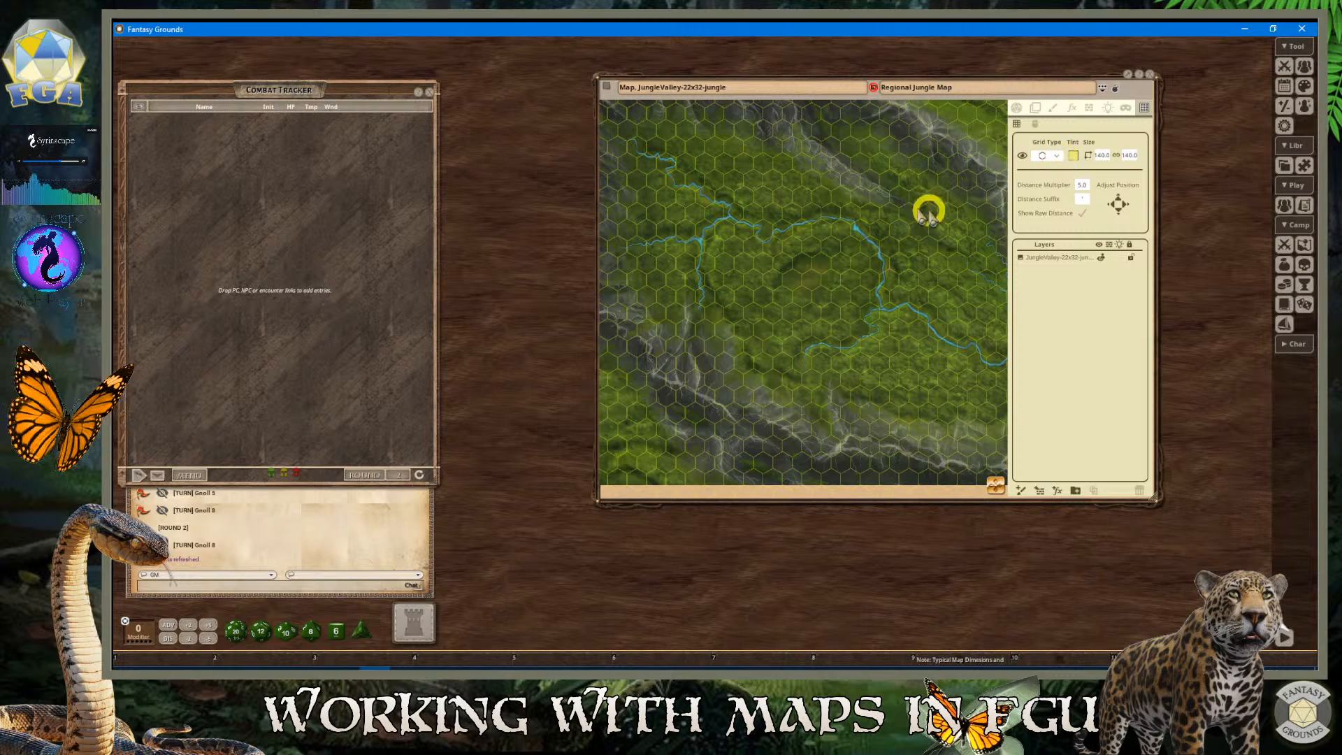
scroll(727, 307, "up", 1)
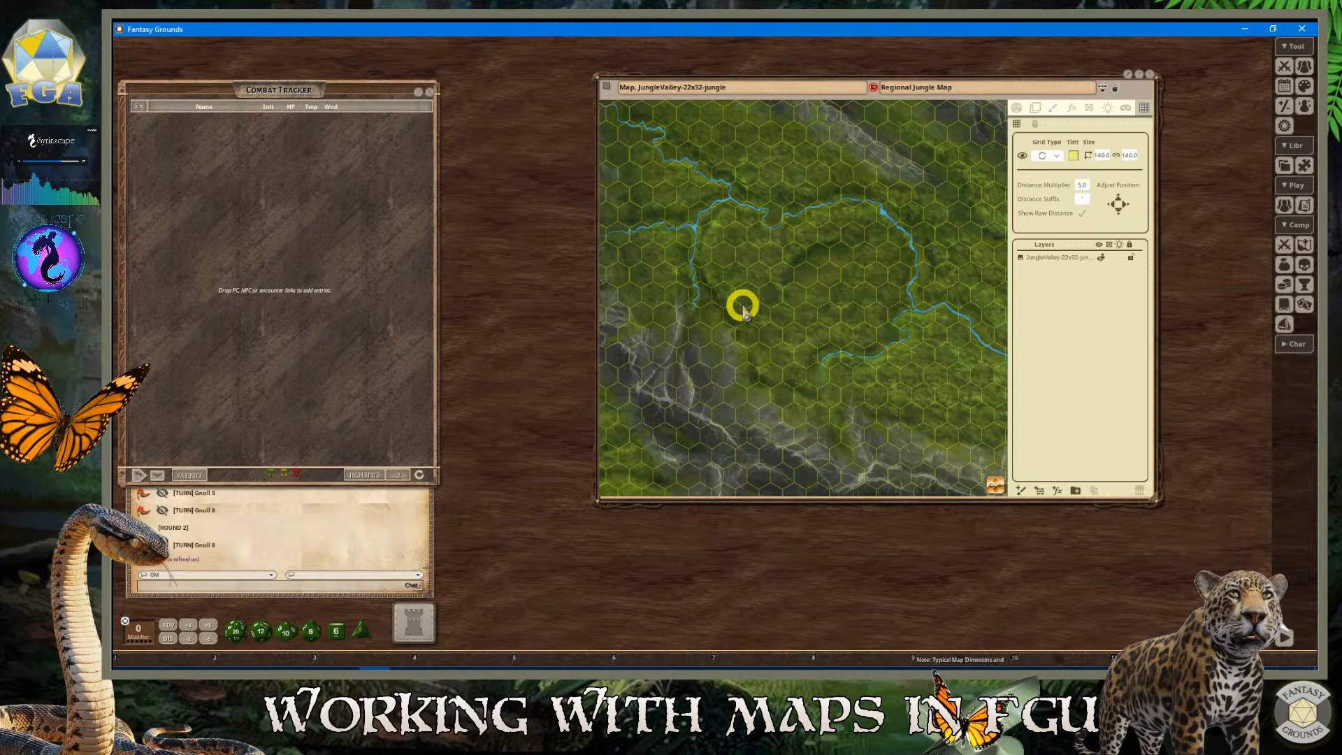
scroll(812, 305, "down", 2)
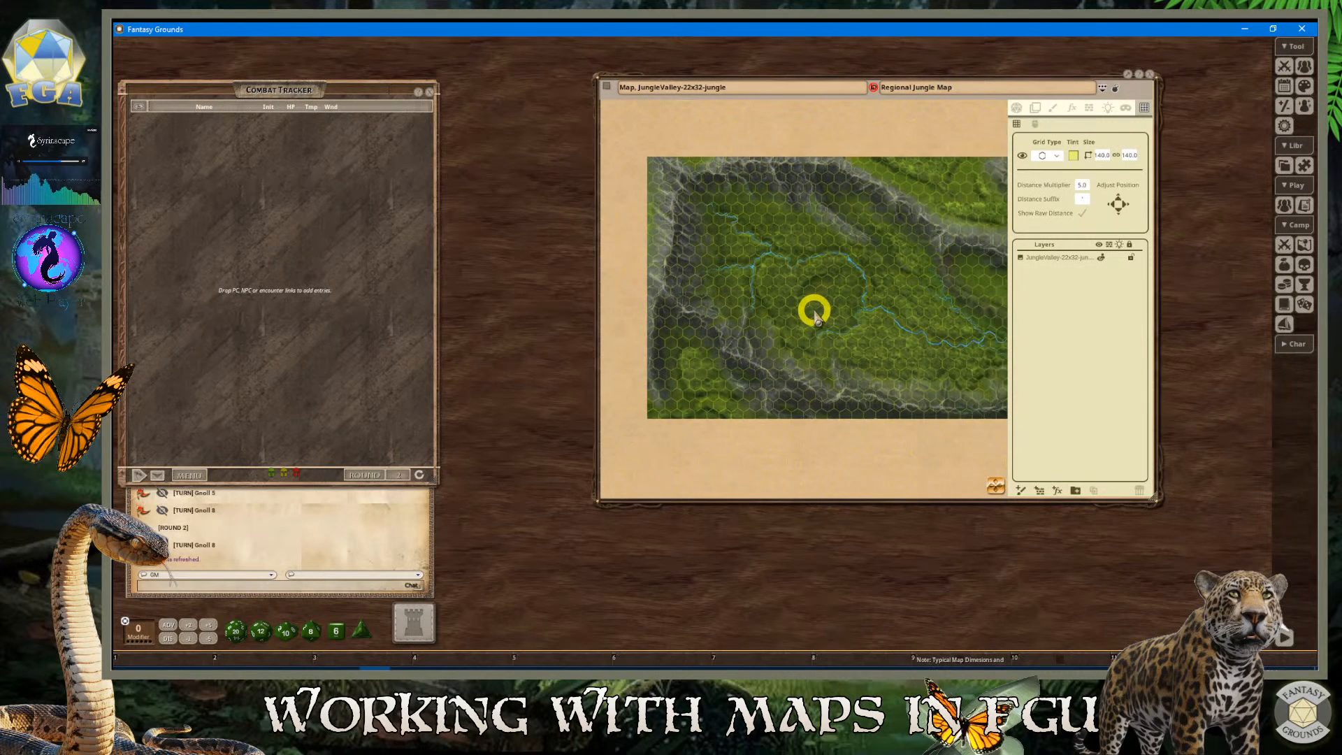
scroll(836, 317, "up", 1)
scroll(840, 325, "down", 1)
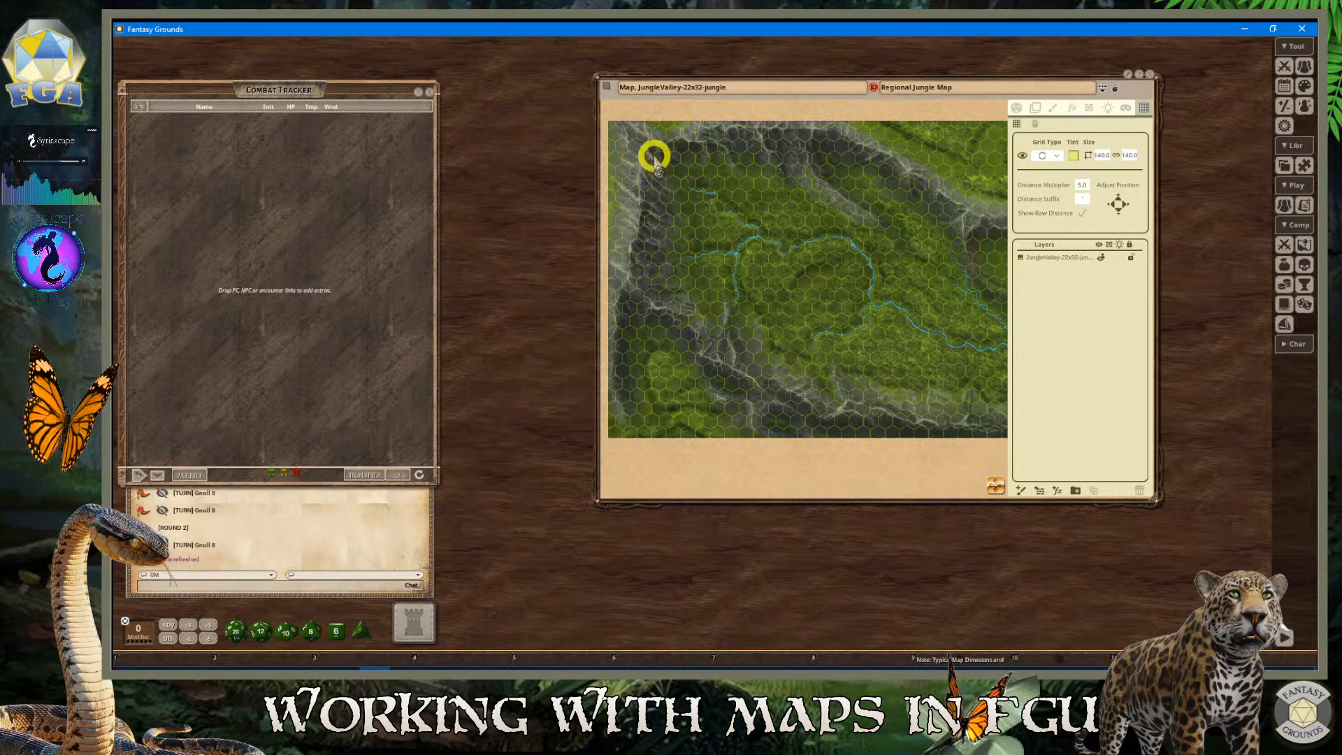
Share the Regional Jungle Map record with the players
right_click(605, 90)
left_click(536, 98)
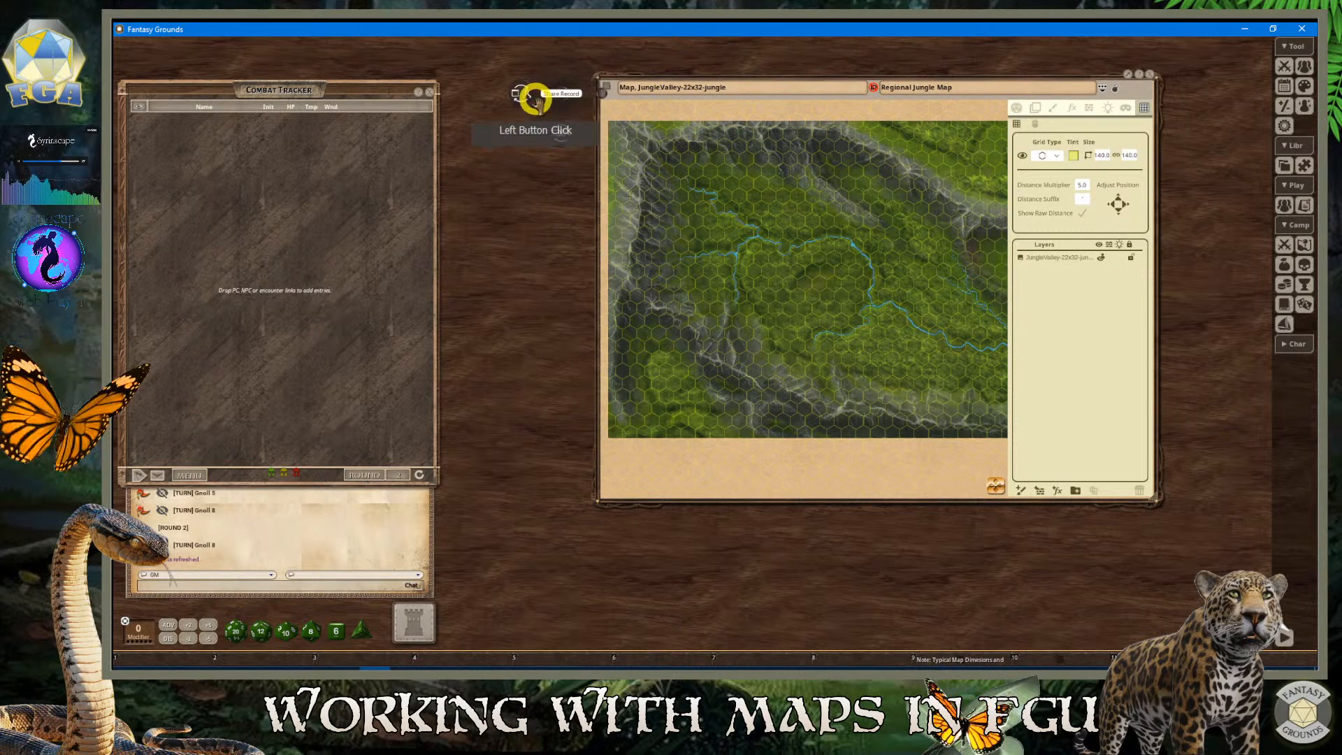
left_click(536, 98)
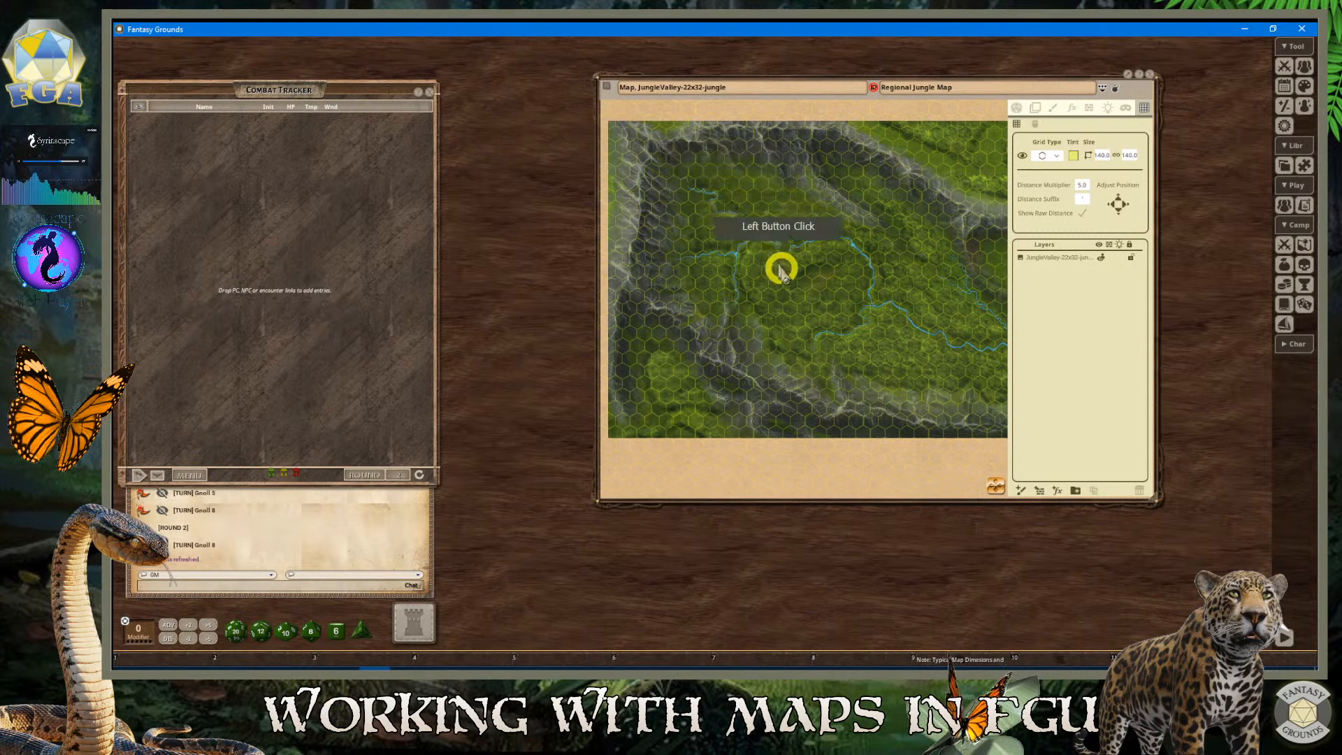
Add a shortcut to the Regional Jungle Map in slot 8 of the hotkey bar
scroll(811, 314, "up", 1)
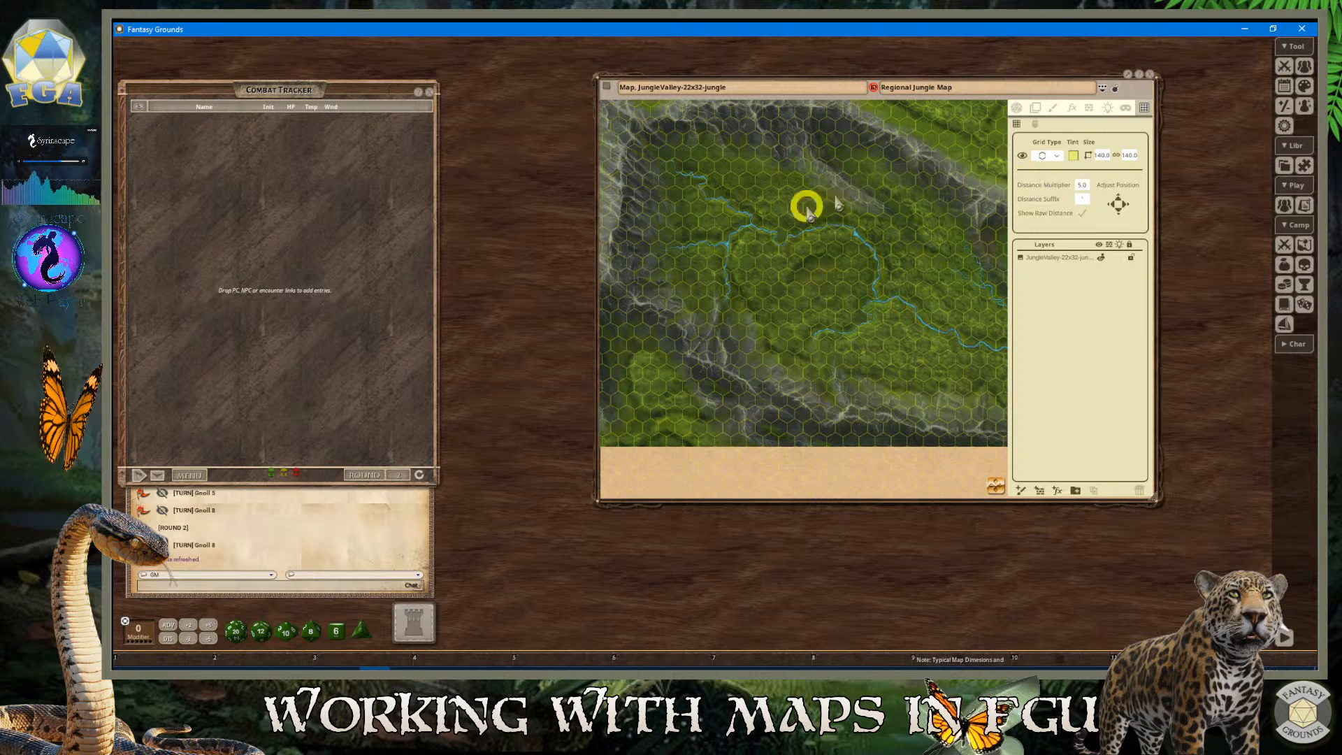
scroll(790, 330, "up", 1)
scroll(790, 330, "down", 3)
scroll(790, 330, "up", 2)
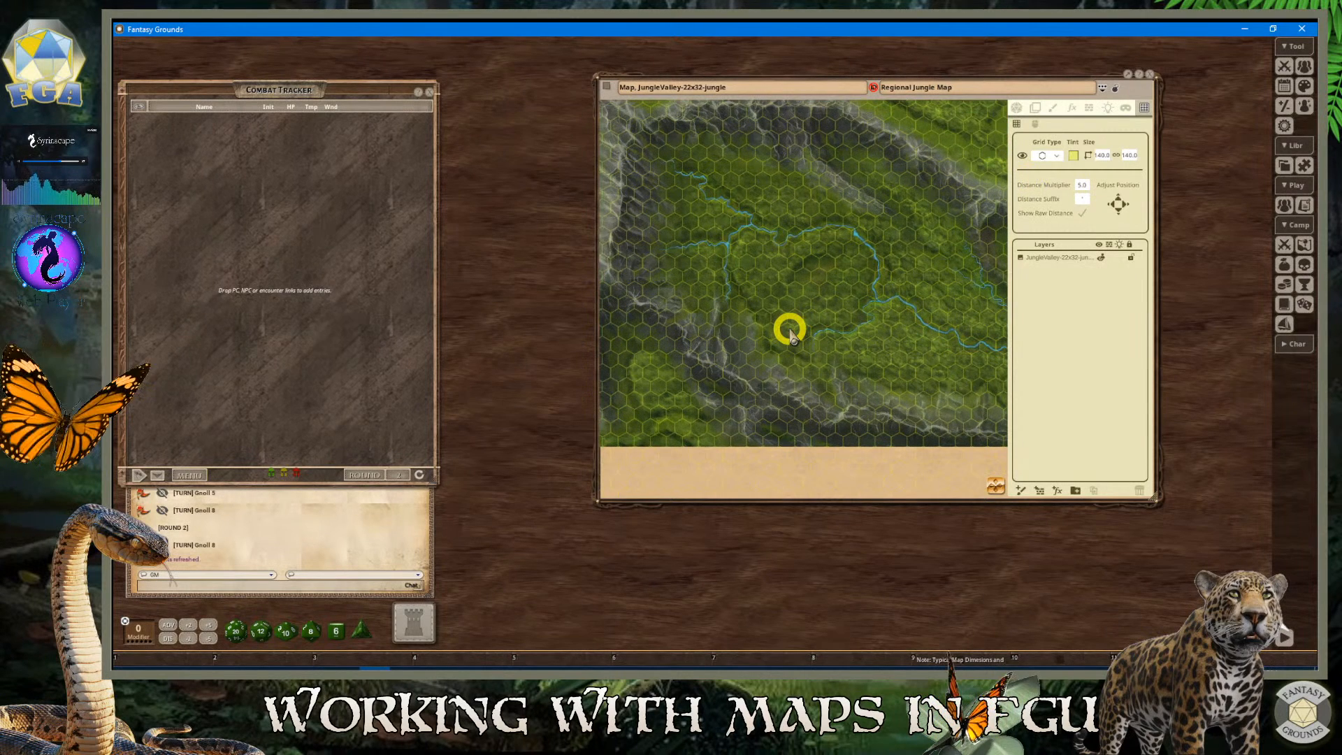
scroll(790, 330, "down", 1)
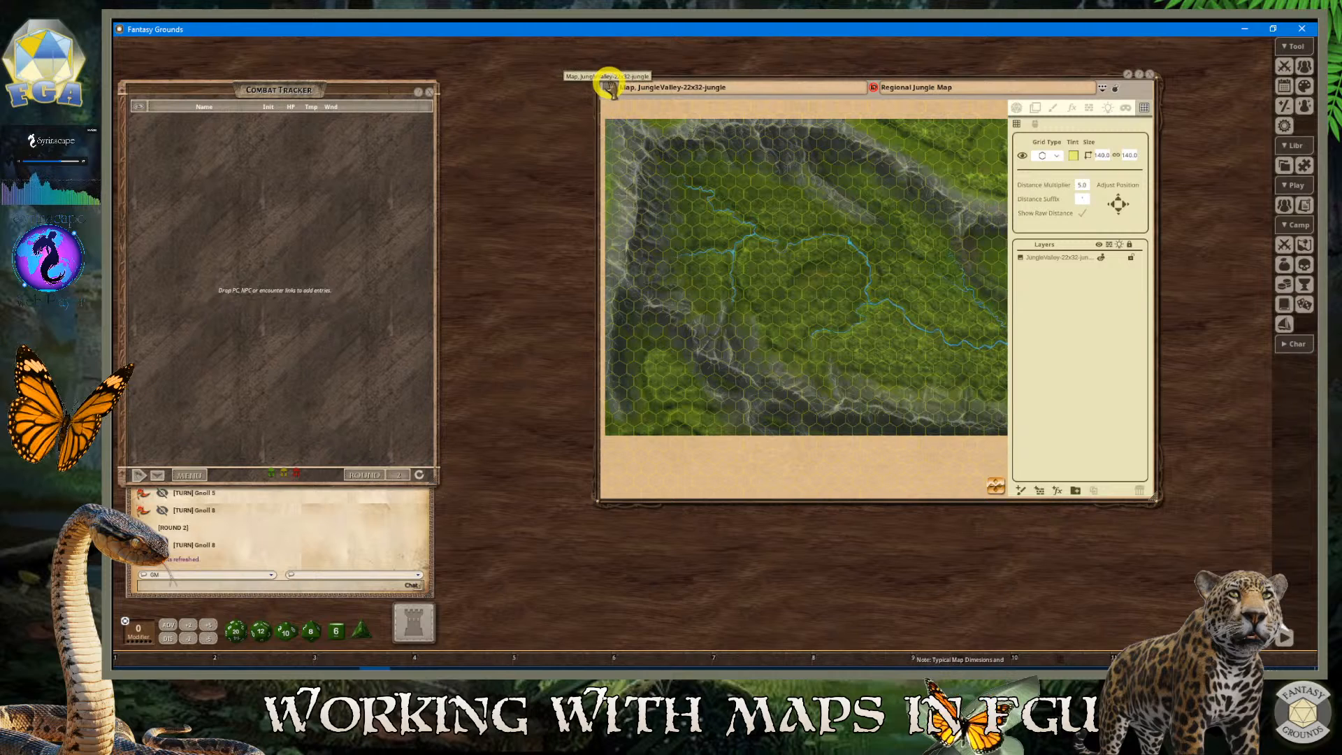
left_click_drag(608, 83, 893, 657)
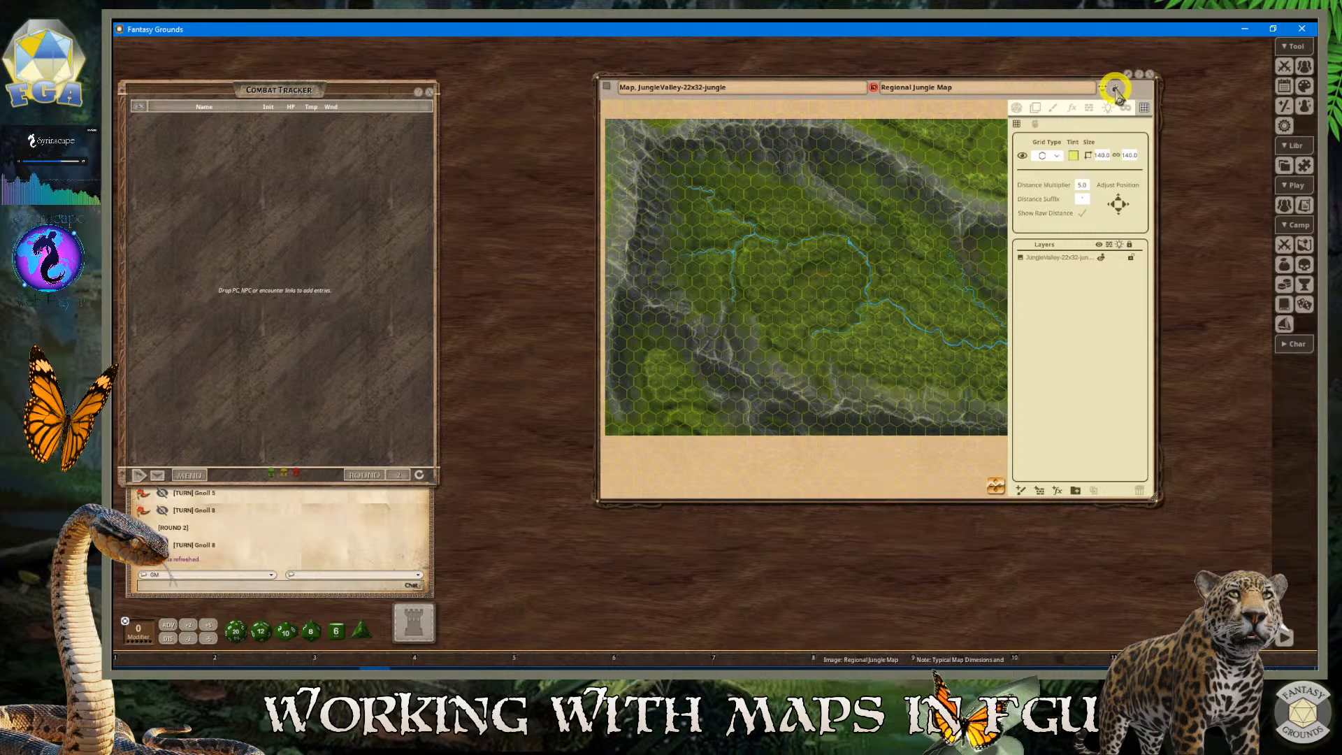
Lock the Regional Jungle Map record, shorten its window to fit the map, and place it at the tabletop's upper-right edge
left_click(1114, 88)
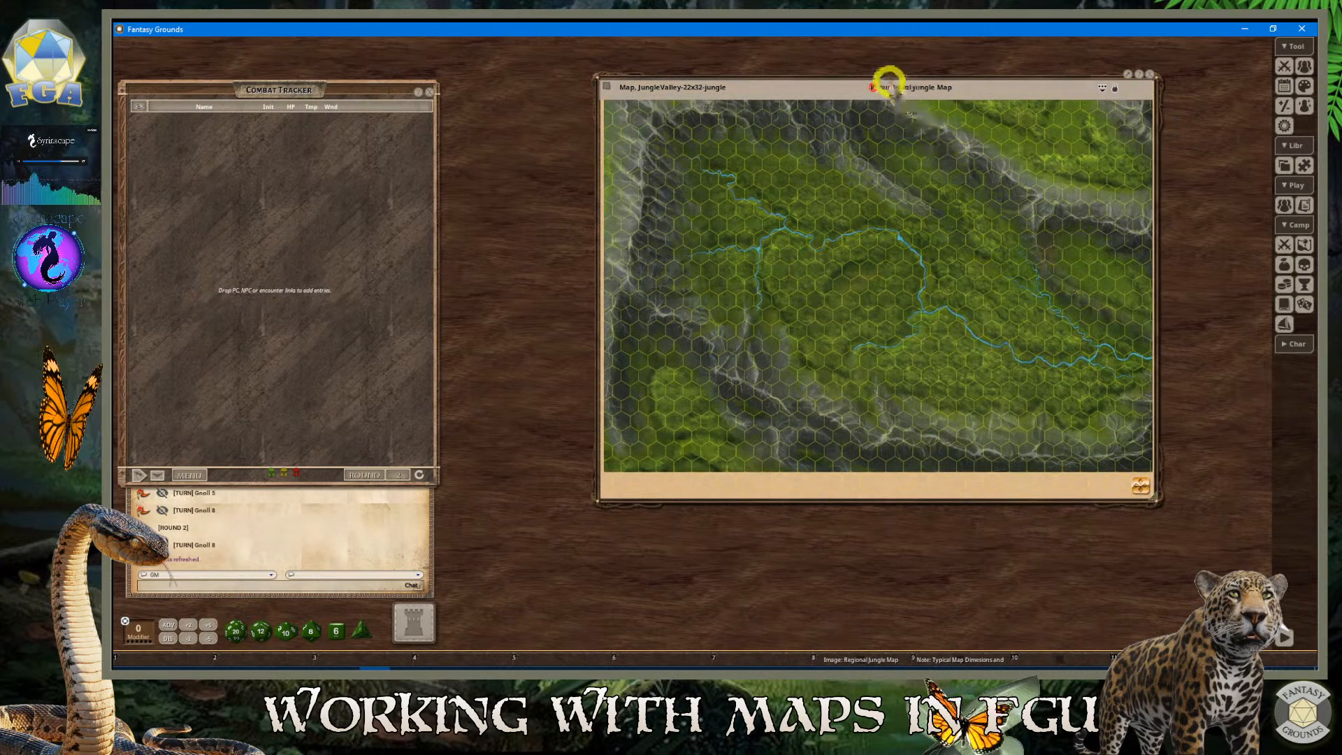
left_click_drag(889, 79, 995, 48)
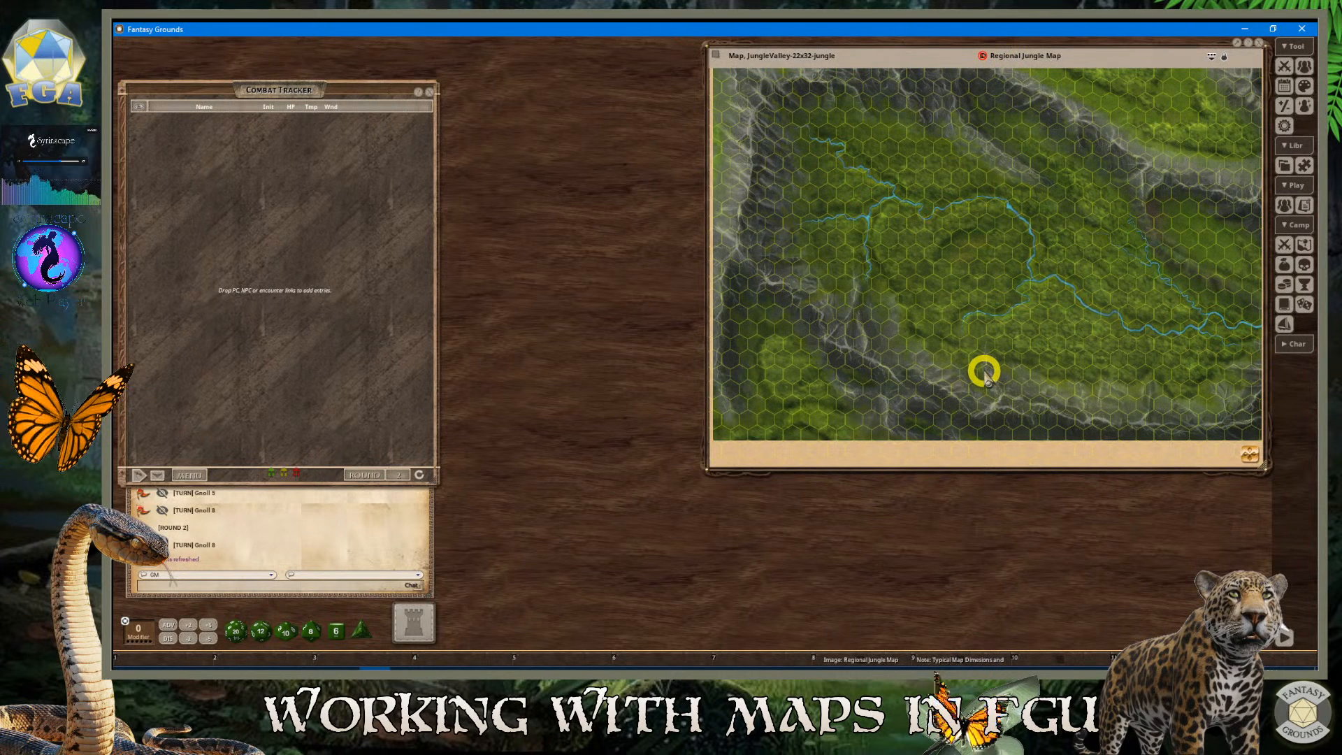
scroll(987, 321, "up", 2)
scroll(987, 322, "down", 1)
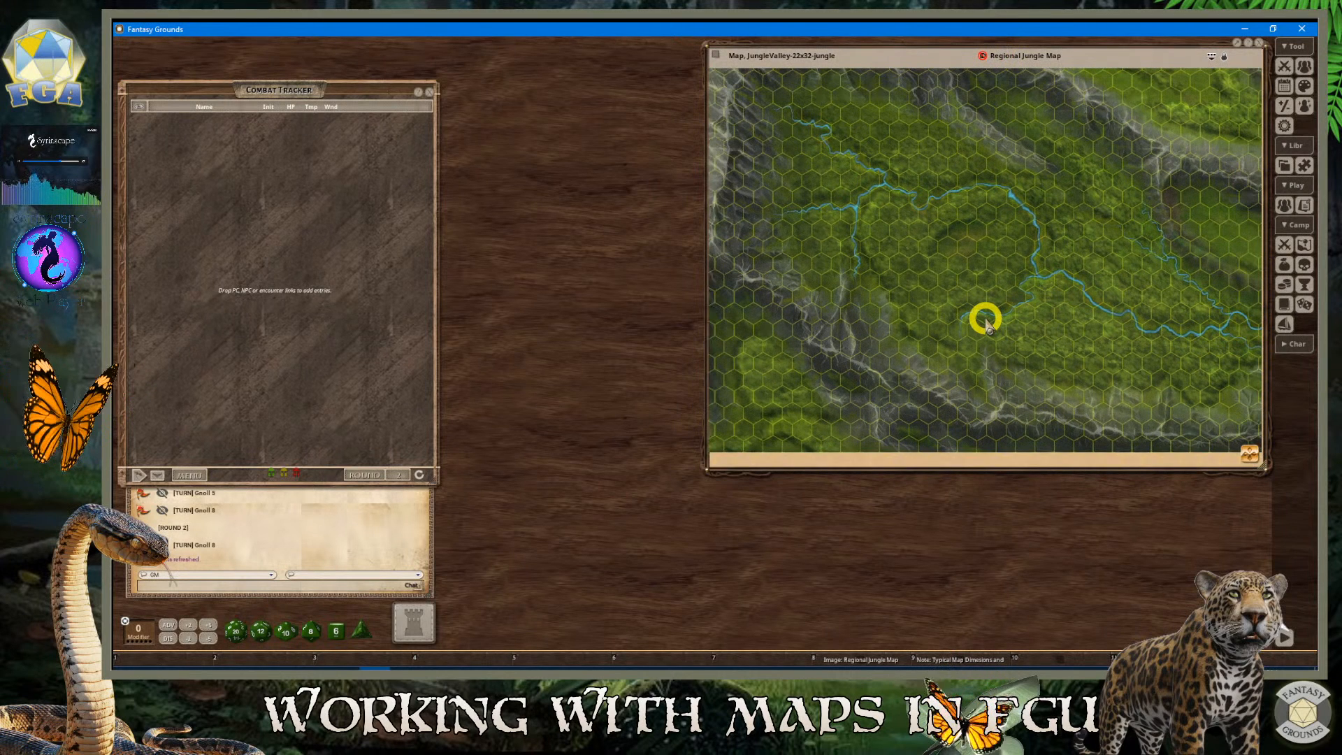
left_click_drag(900, 47, 794, 50)
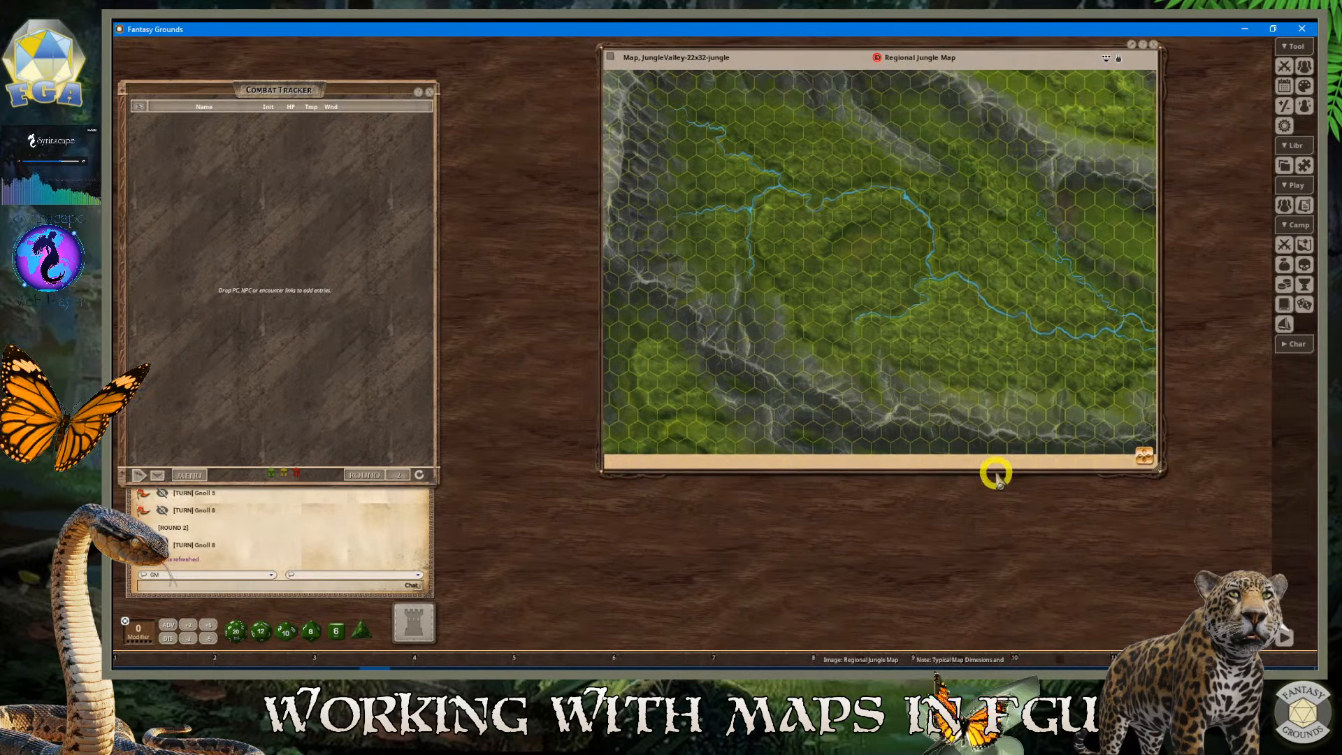
left_click_drag(996, 469, 1000, 442)
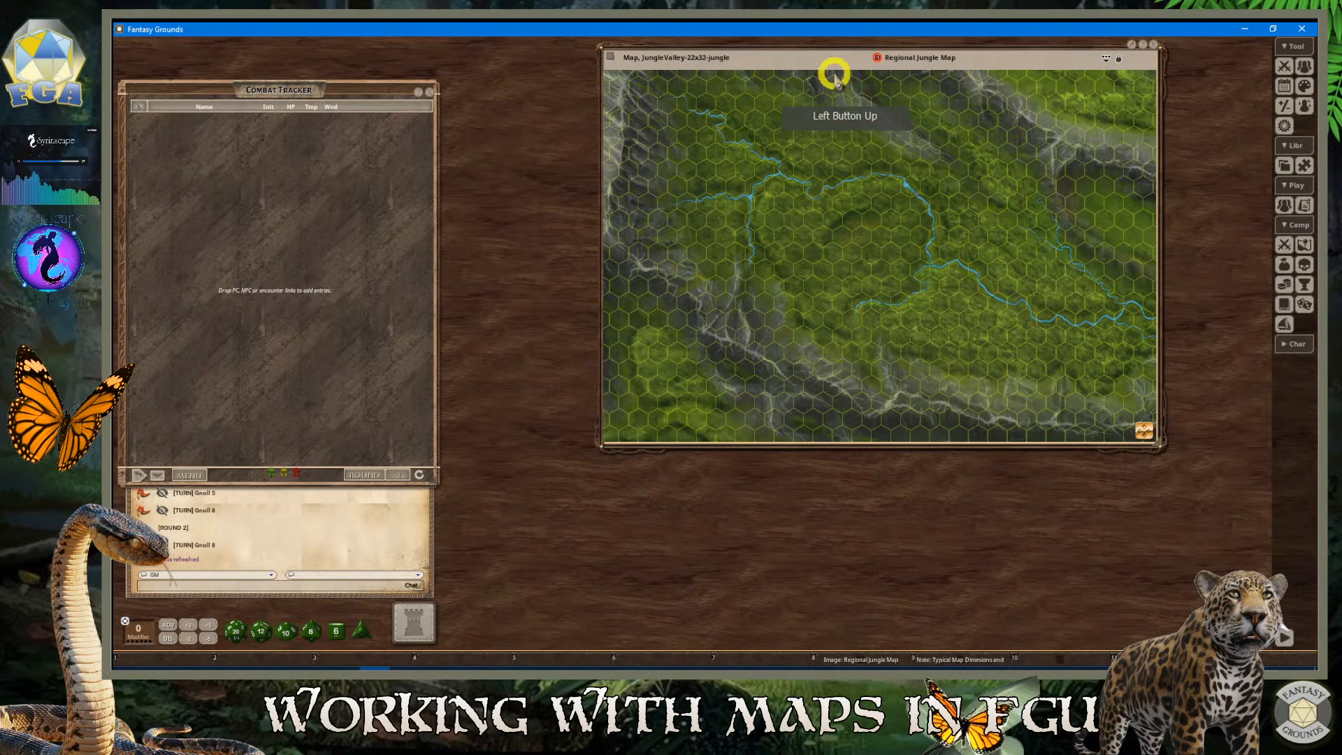
left_click_drag(818, 49, 917, 45)
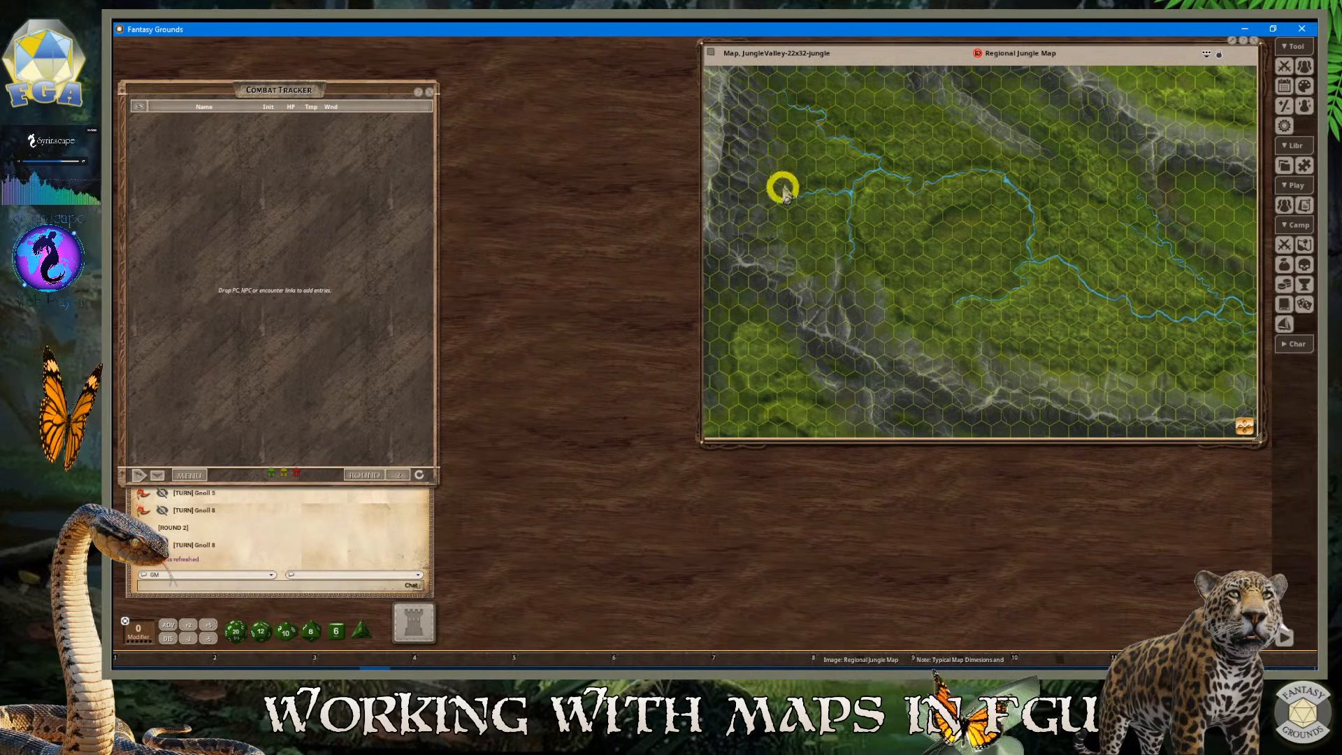
scroll(871, 371, "up", 2)
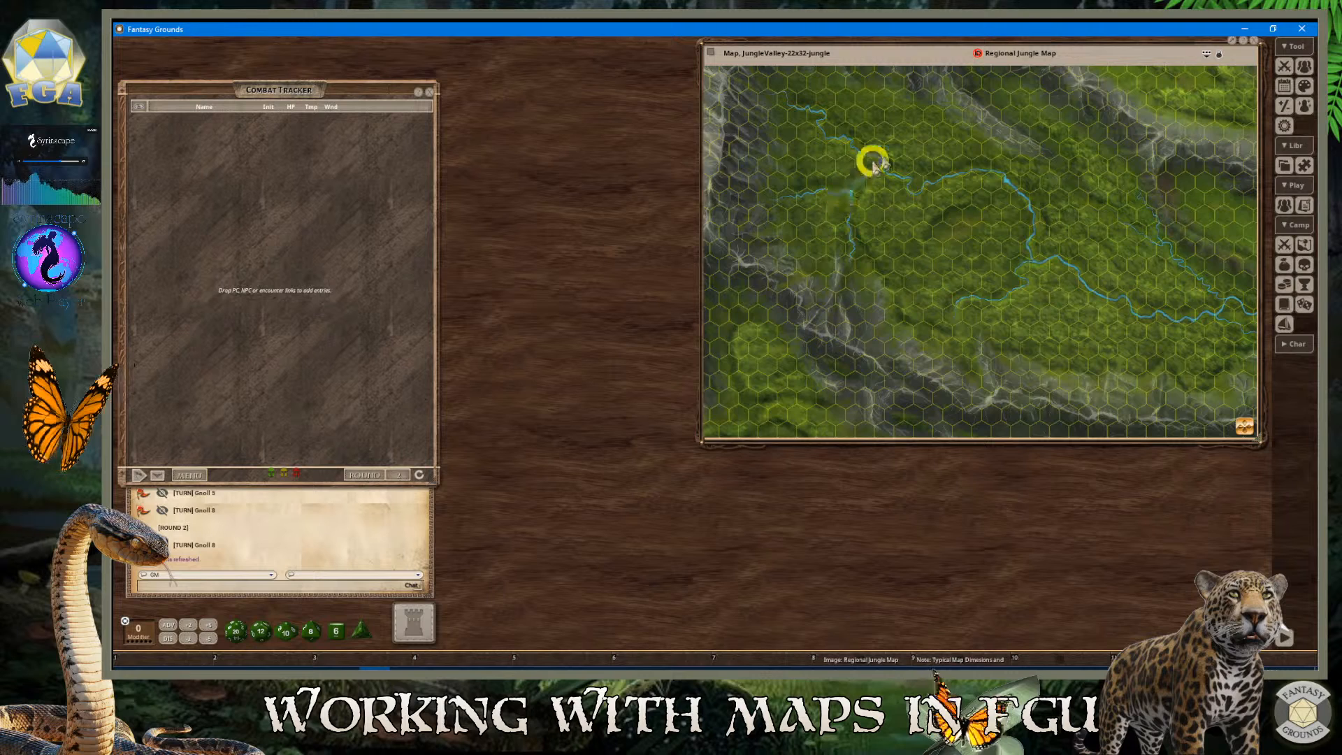
Close the map window, reopen it from its hotkey slot, and widen it slightly around the map
left_click(1254, 40)
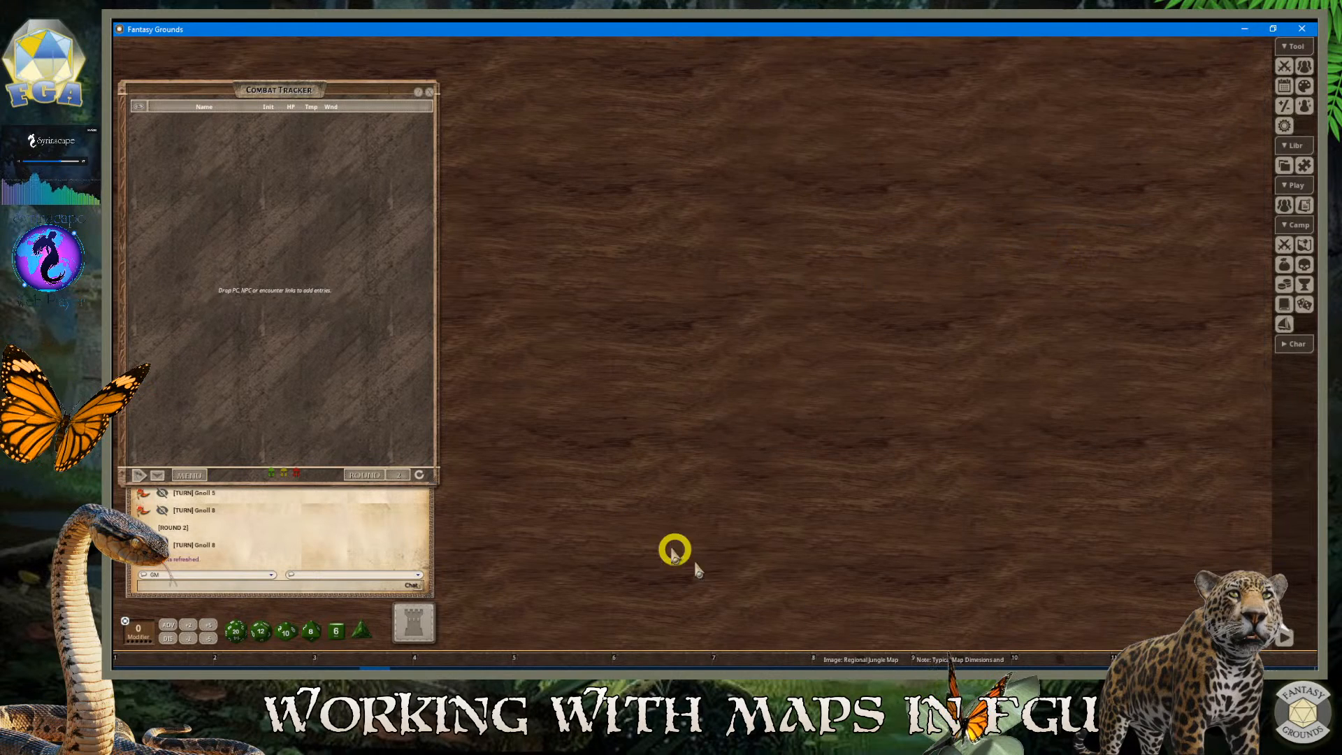
left_click(854, 659)
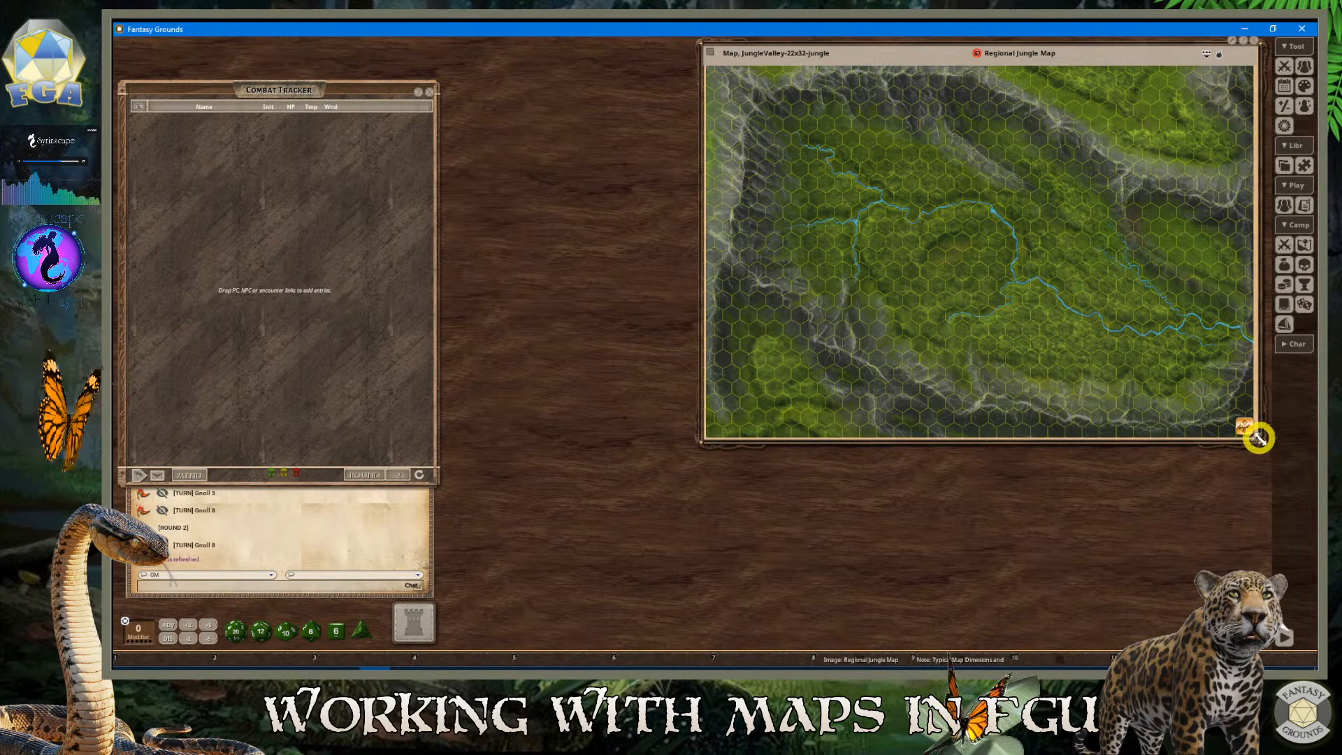
mouse_move(1265, 438)
left_mouse_down()
mouse_move(1258, 429)
mouse_move(1267, 441)
left_mouse_up()
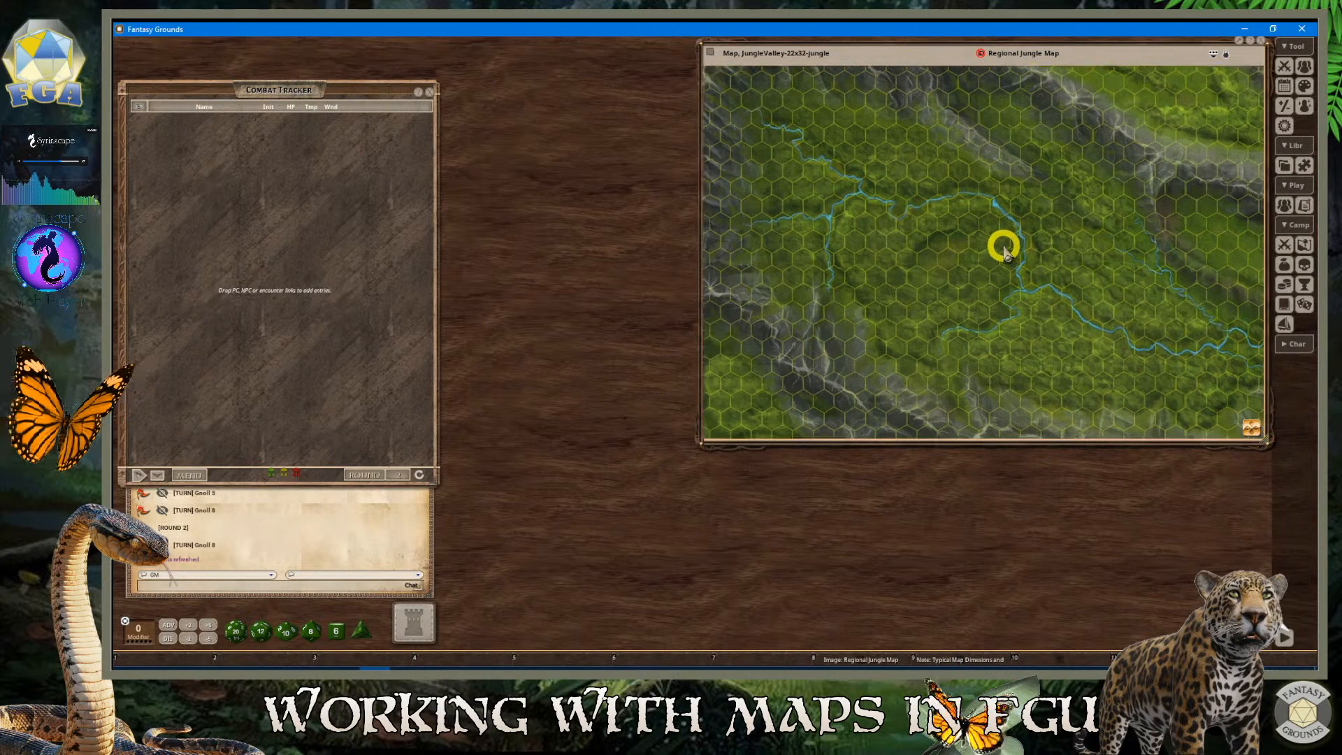
scroll(1003, 246, "up", 2)
scroll(1004, 247, "down", 1)
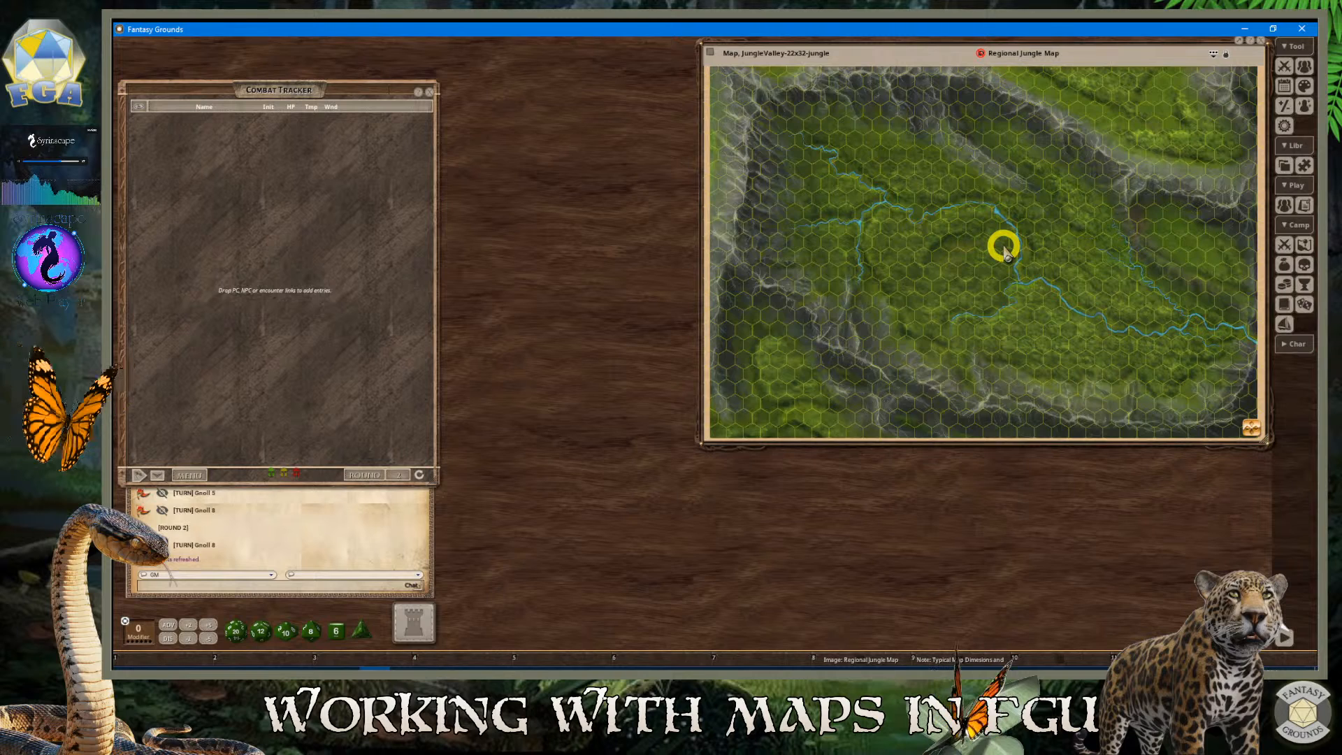
scroll(1003, 251, "up", 2)
scroll(1003, 251, "down", 2)
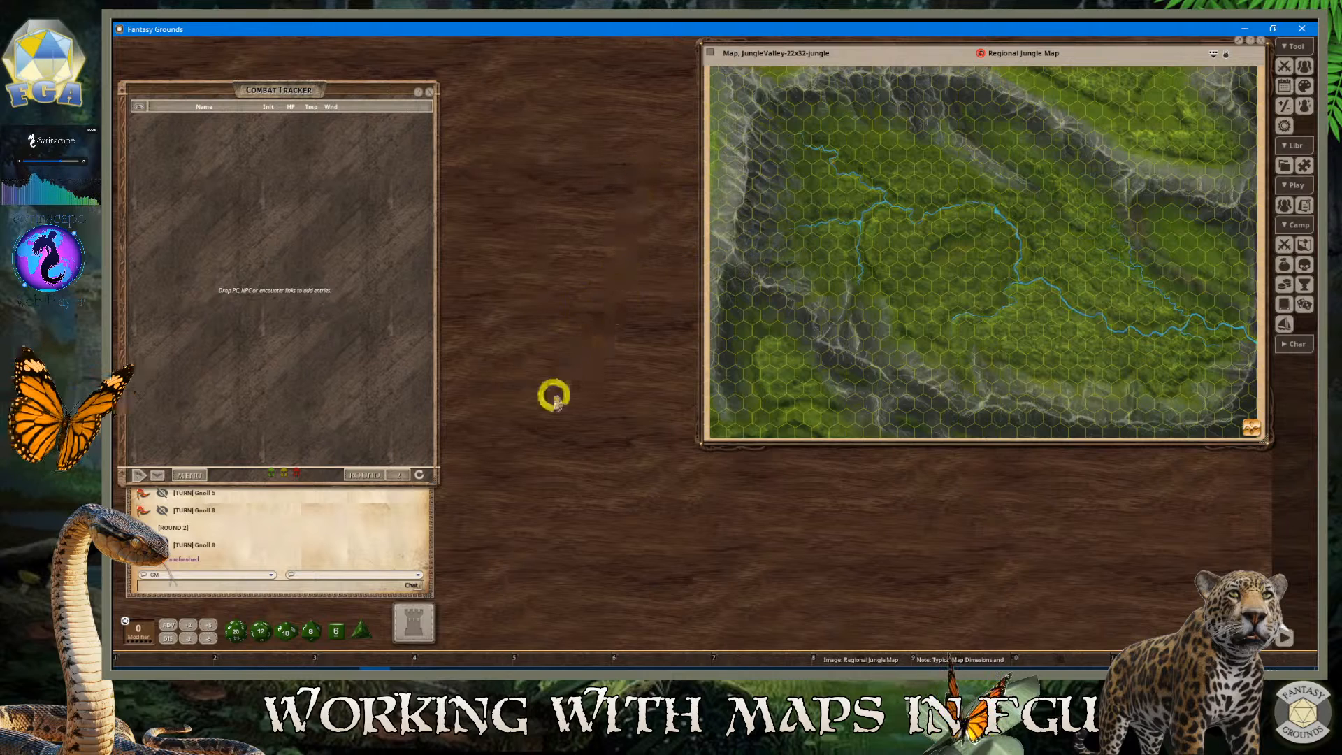
Switch to Streamlabs Desktop to check the live stream and return to the map in Fantasy Grounds
left_click(246, 671)
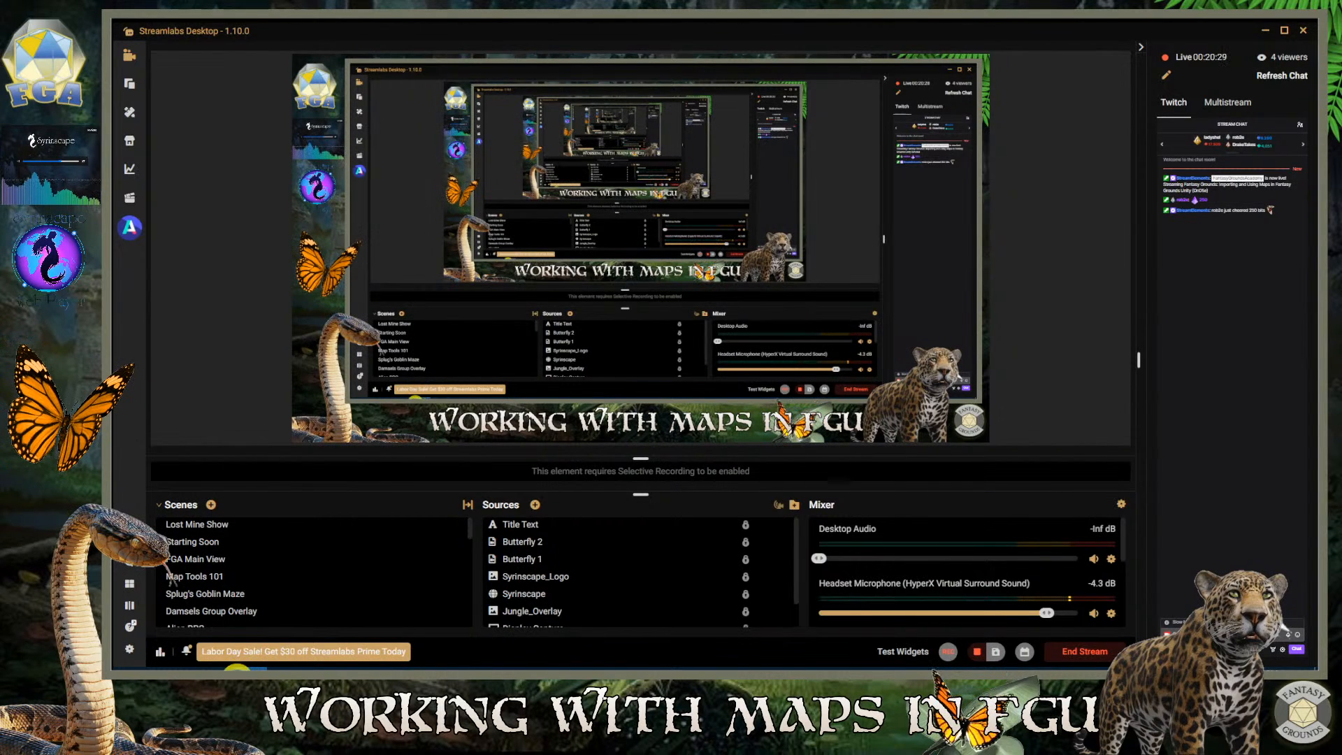
mouse_move(377, 661)
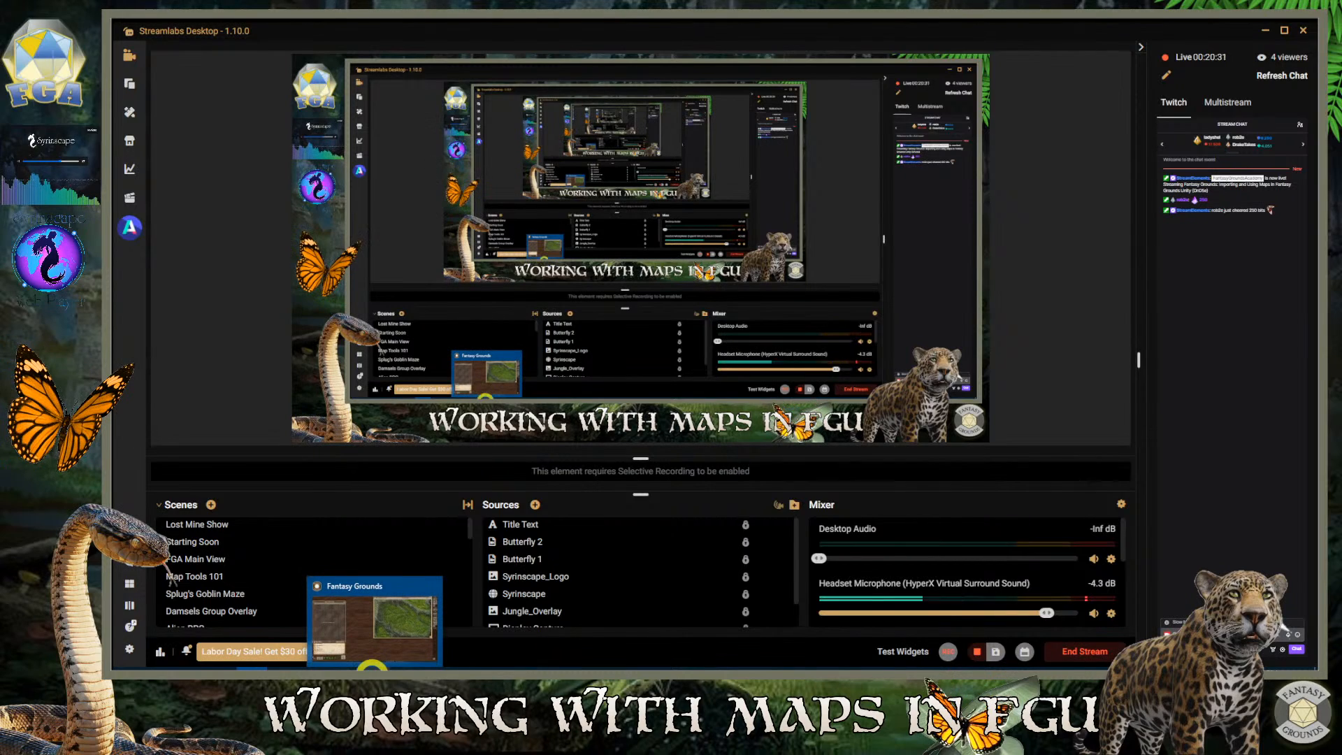
left_click(416, 629)
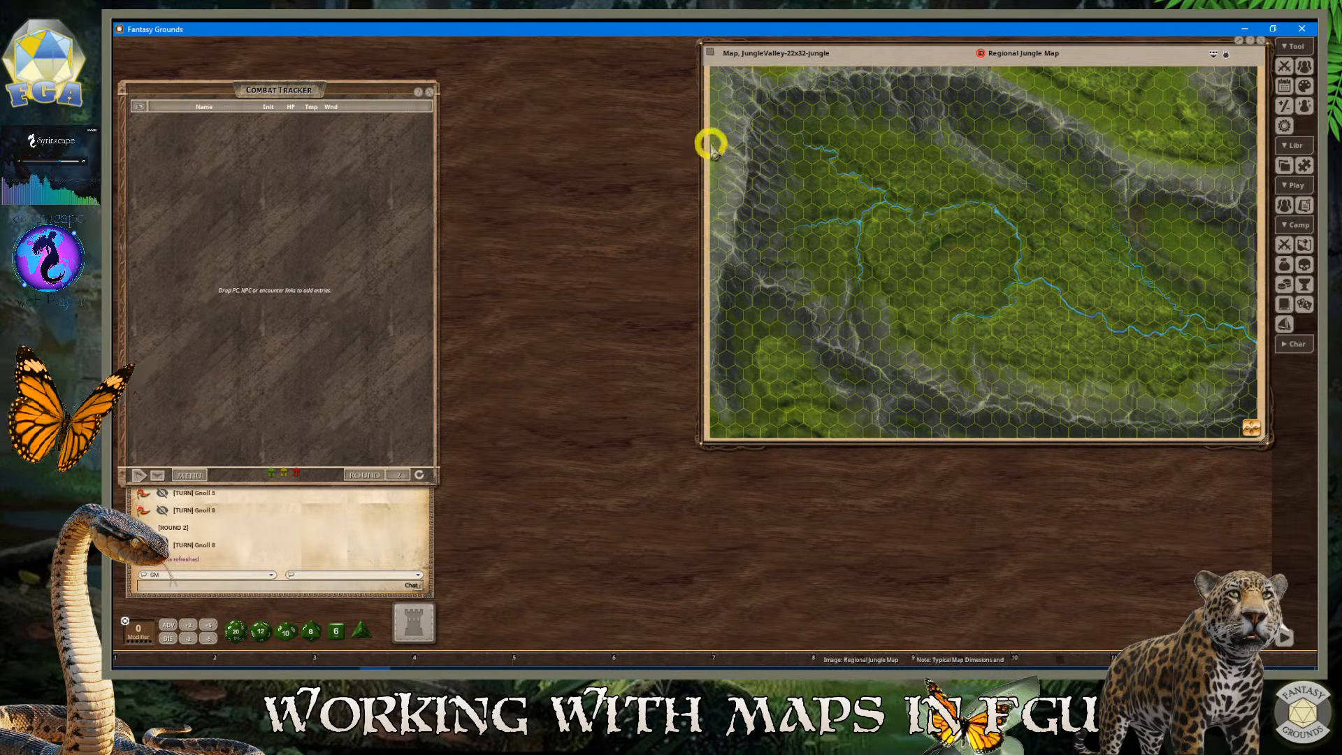
scroll(944, 265, "up", 1)
scroll(953, 267, "down", 1)
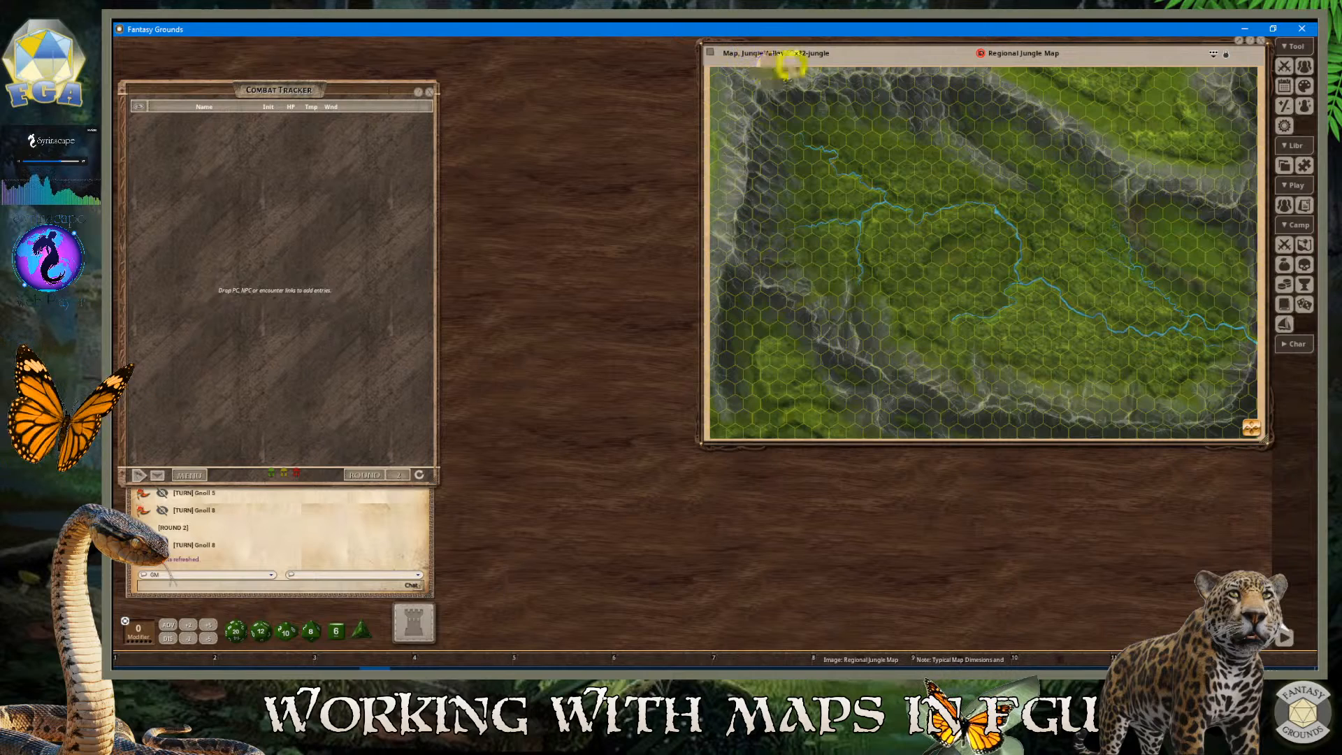
Align the Regional Jungle Map window at the tabletop's upper-right edge, checking its placement by closing and reopening it from hotkey slot 8
mouse_move(827, 48)
left_mouse_down()
mouse_move(779, 48)
mouse_move(830, 47)
left_mouse_up()
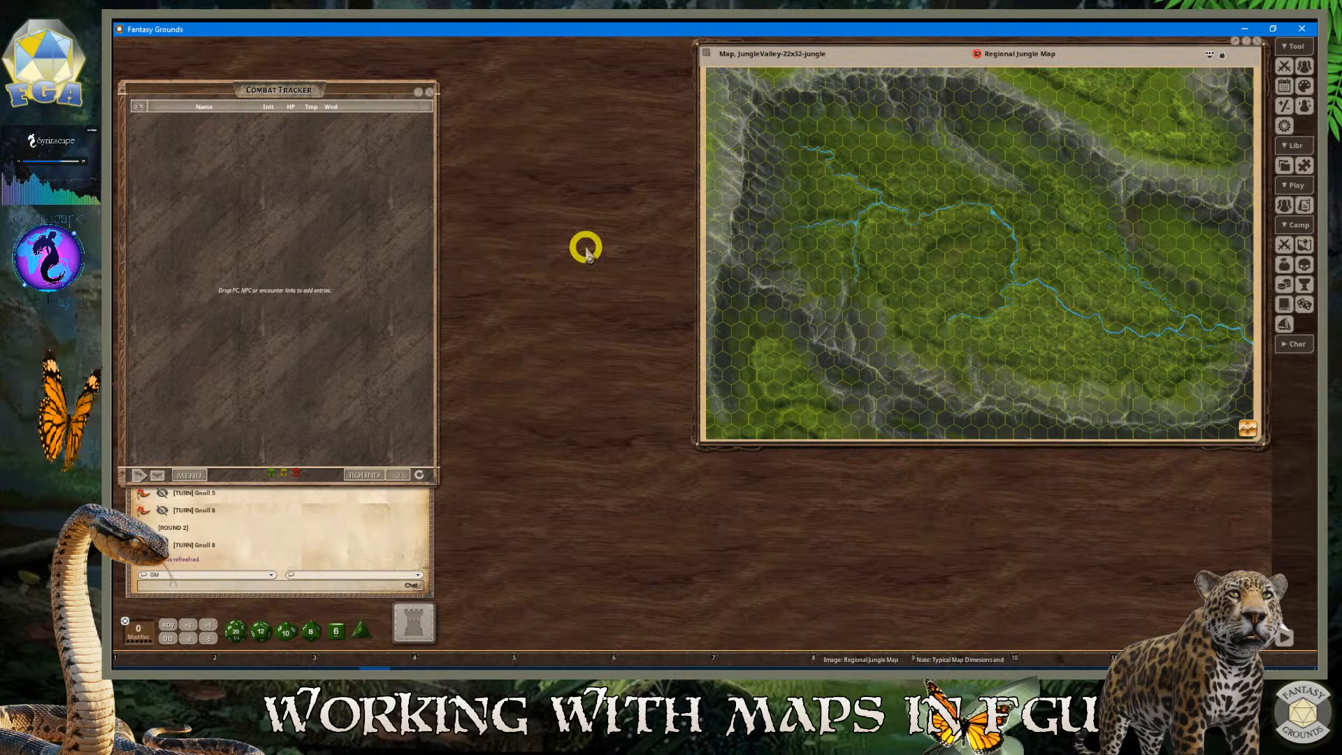
scroll(975, 316, "up", 2)
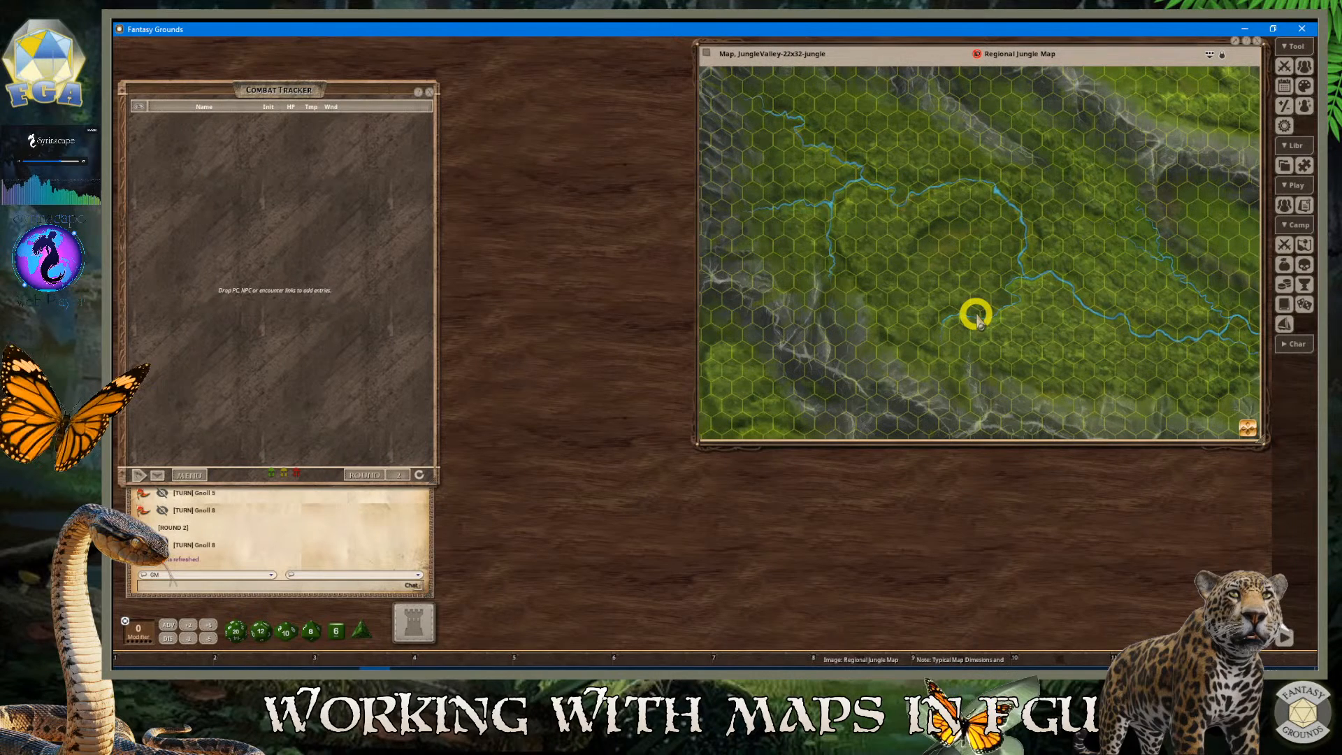
scroll(978, 319, "down", 2)
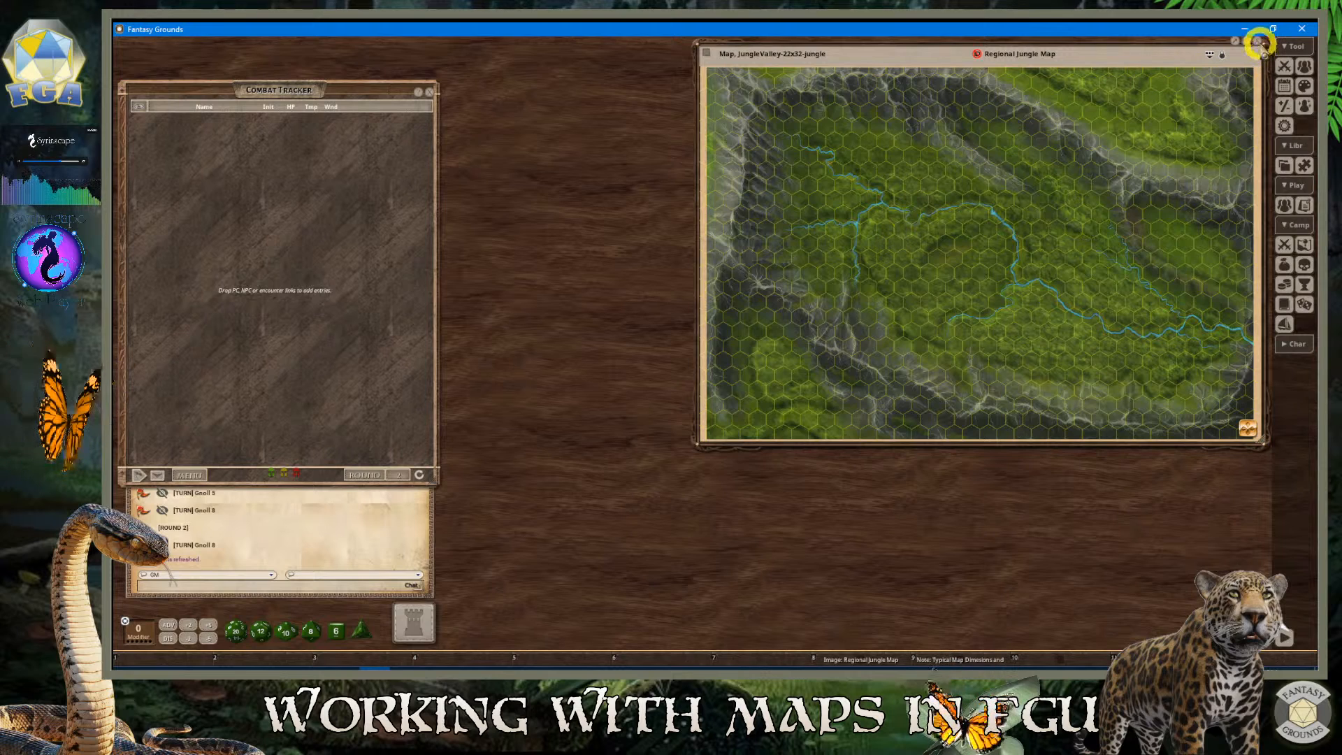
left_click(1258, 40)
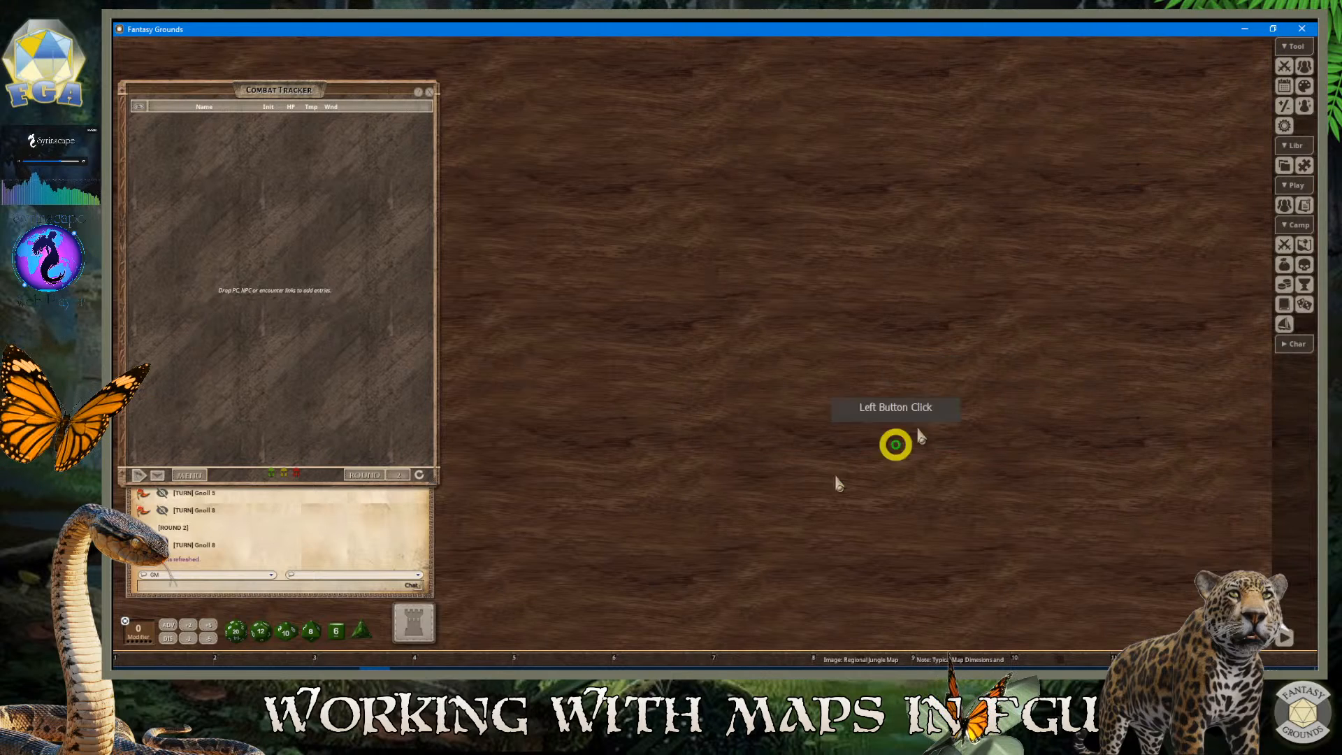
left_click(854, 658)
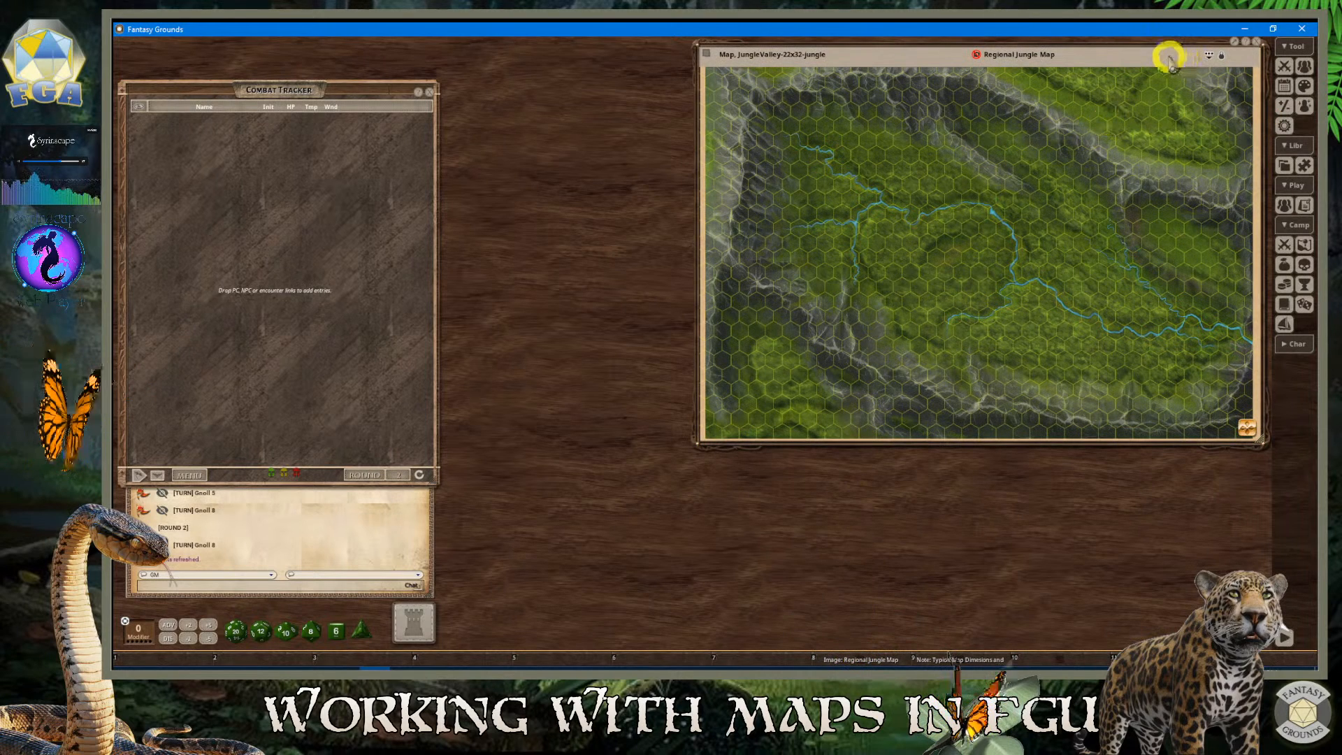
left_click_drag(1158, 49, 1161, 48)
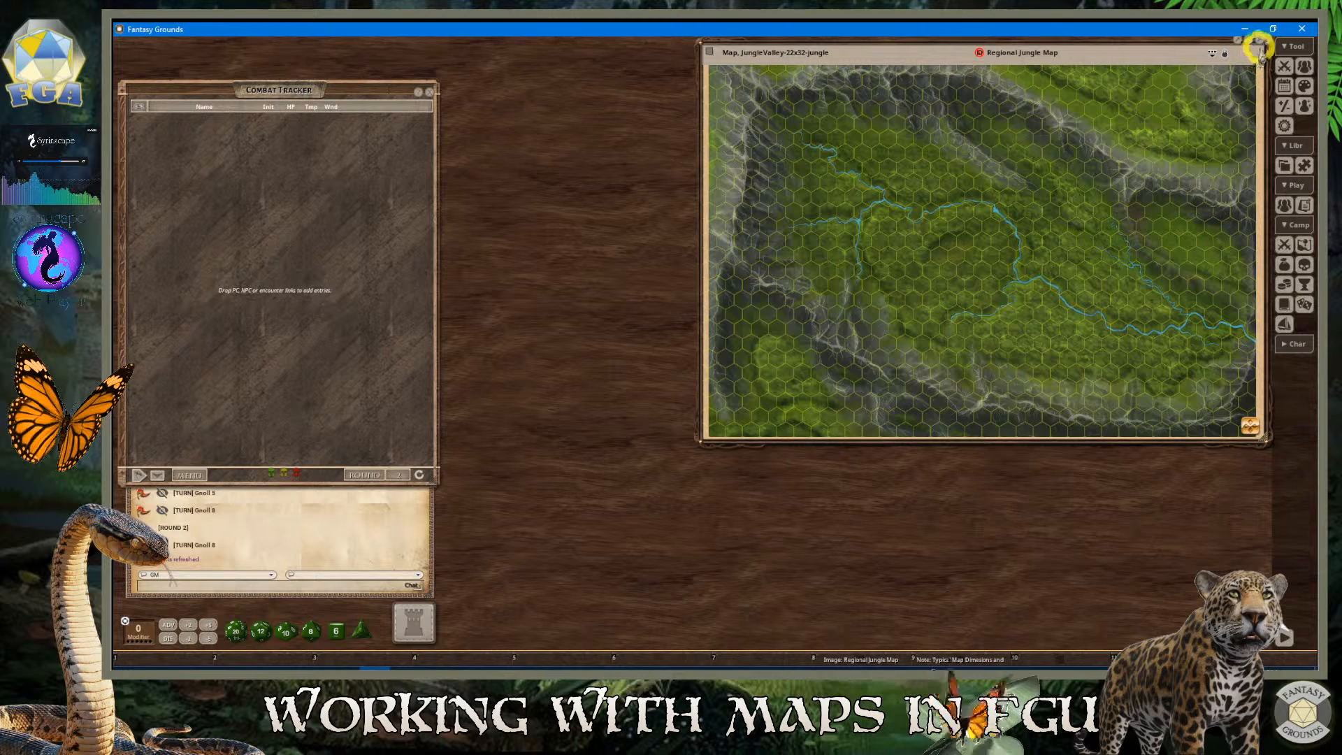
left_click(1261, 40)
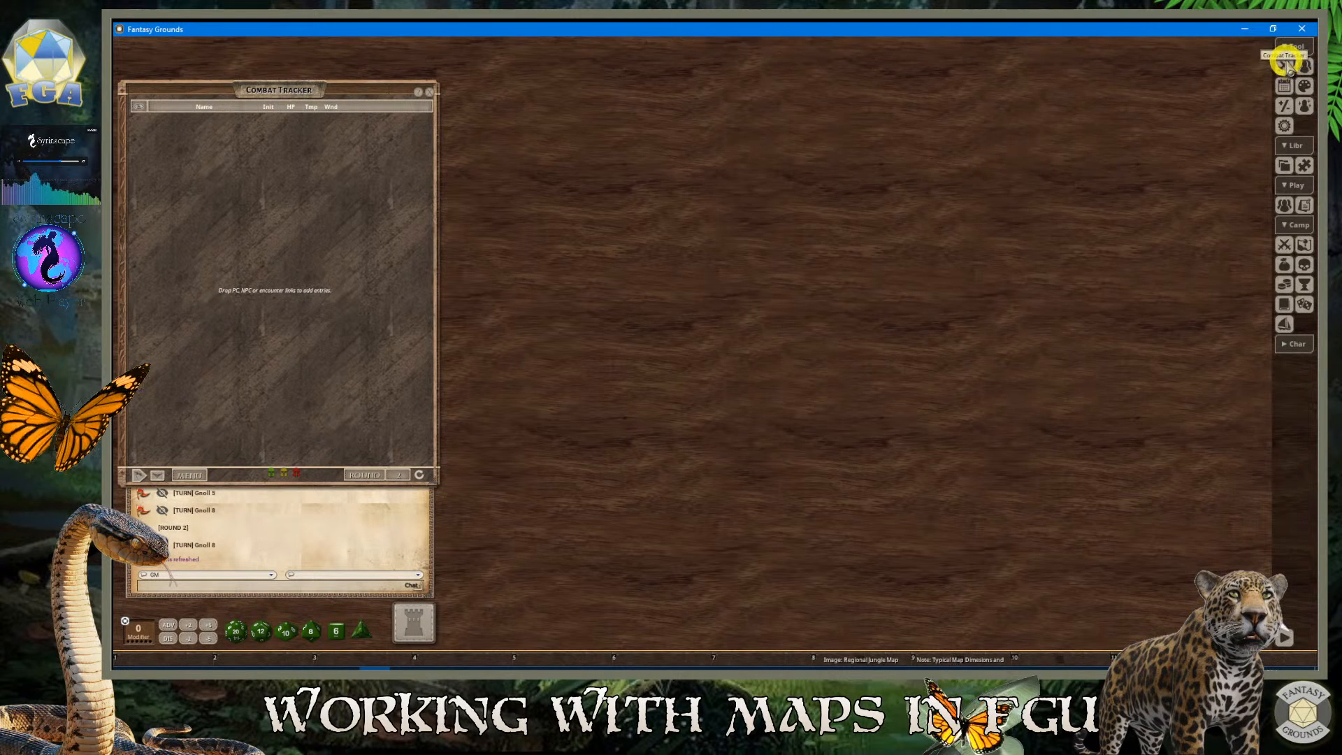
left_click(850, 659)
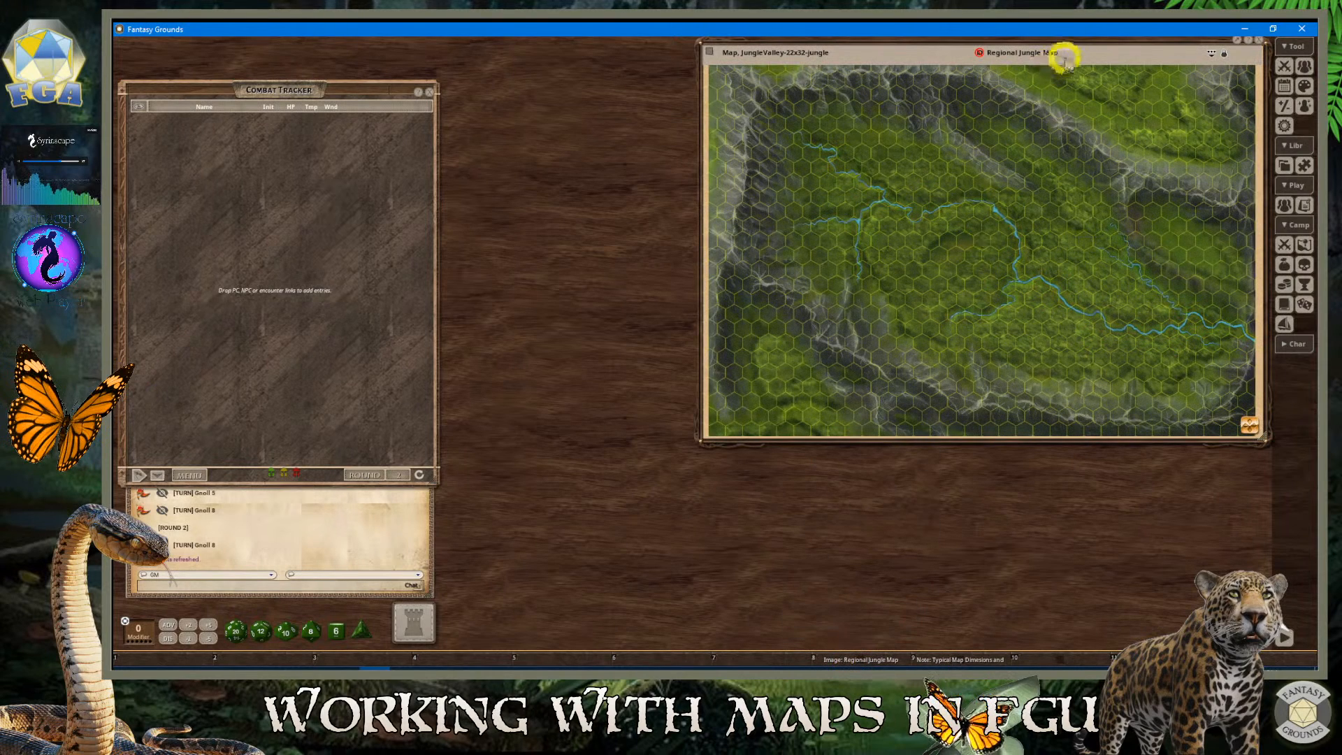
Test reopening the Regional Jungle Map from its hotkey over the combat tracker, return it to the tabletop's upper-right edge and close it
left_click_drag(1048, 56, 549, 137)
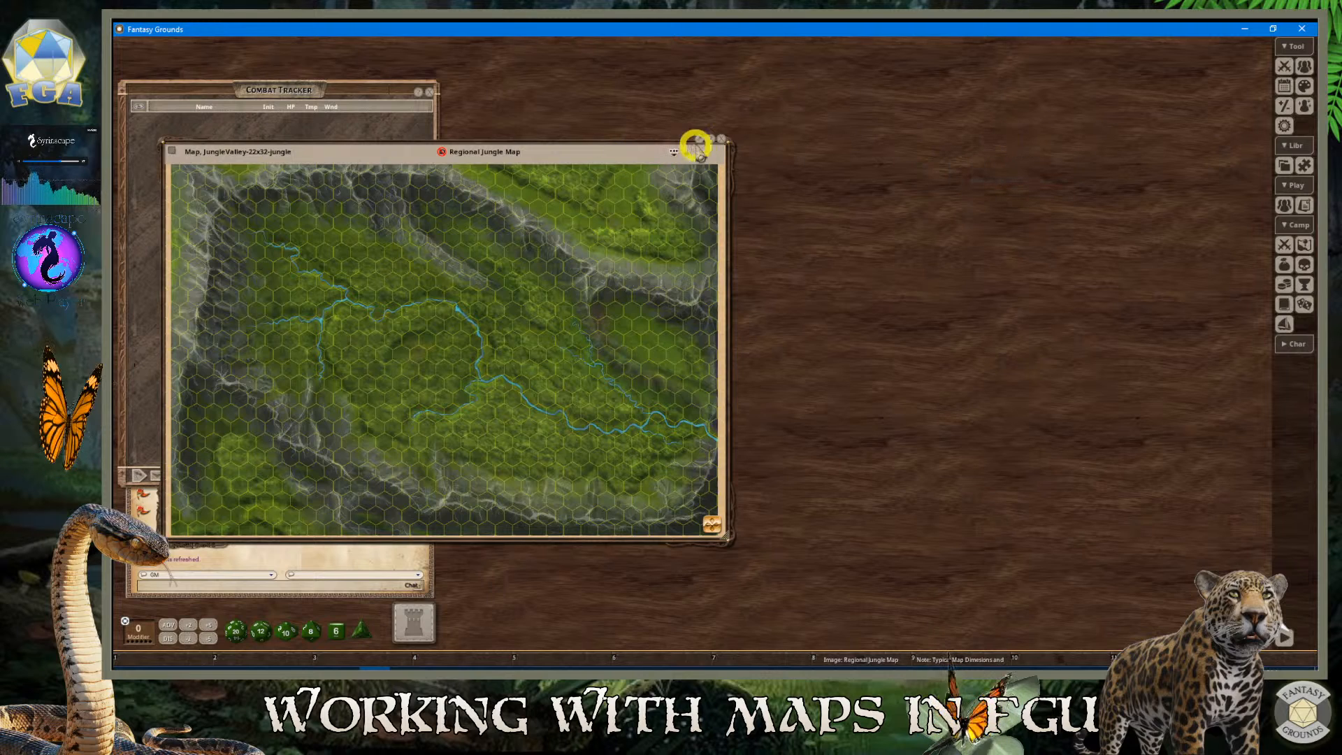
left_click(724, 138)
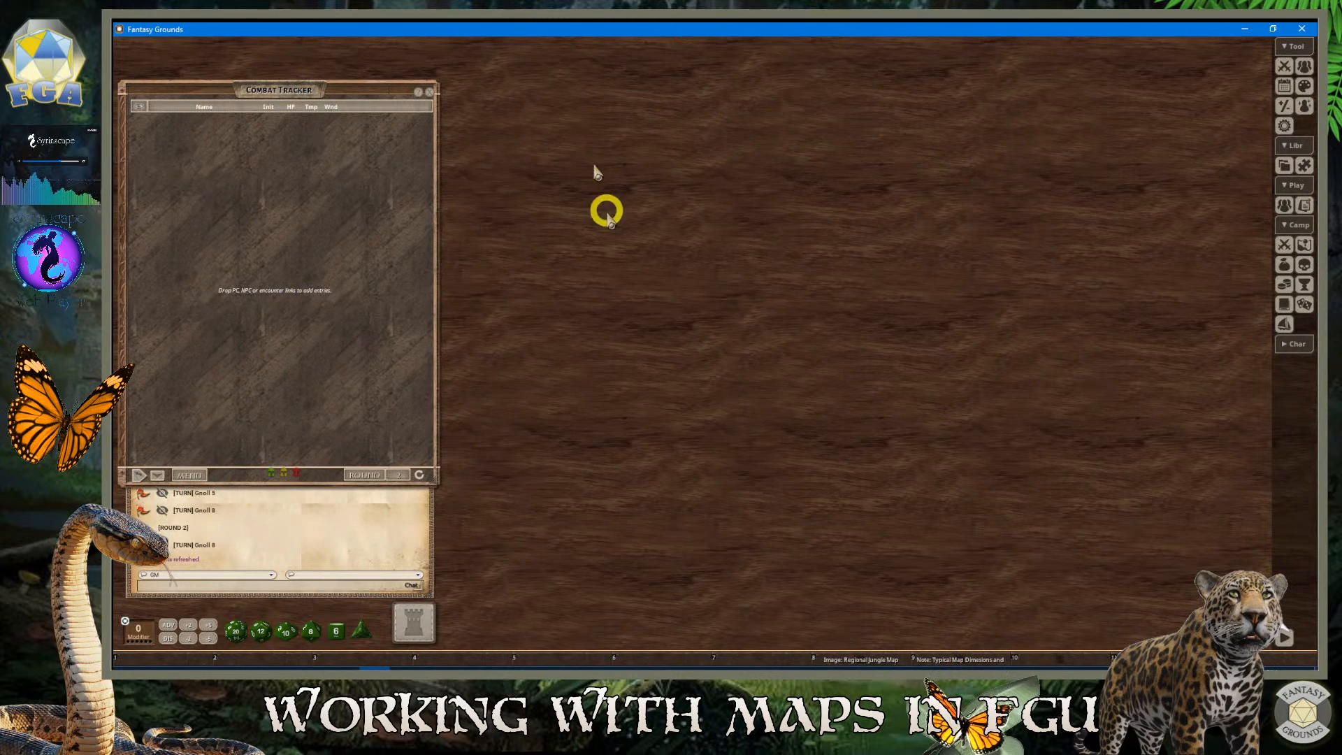
left_click(844, 656)
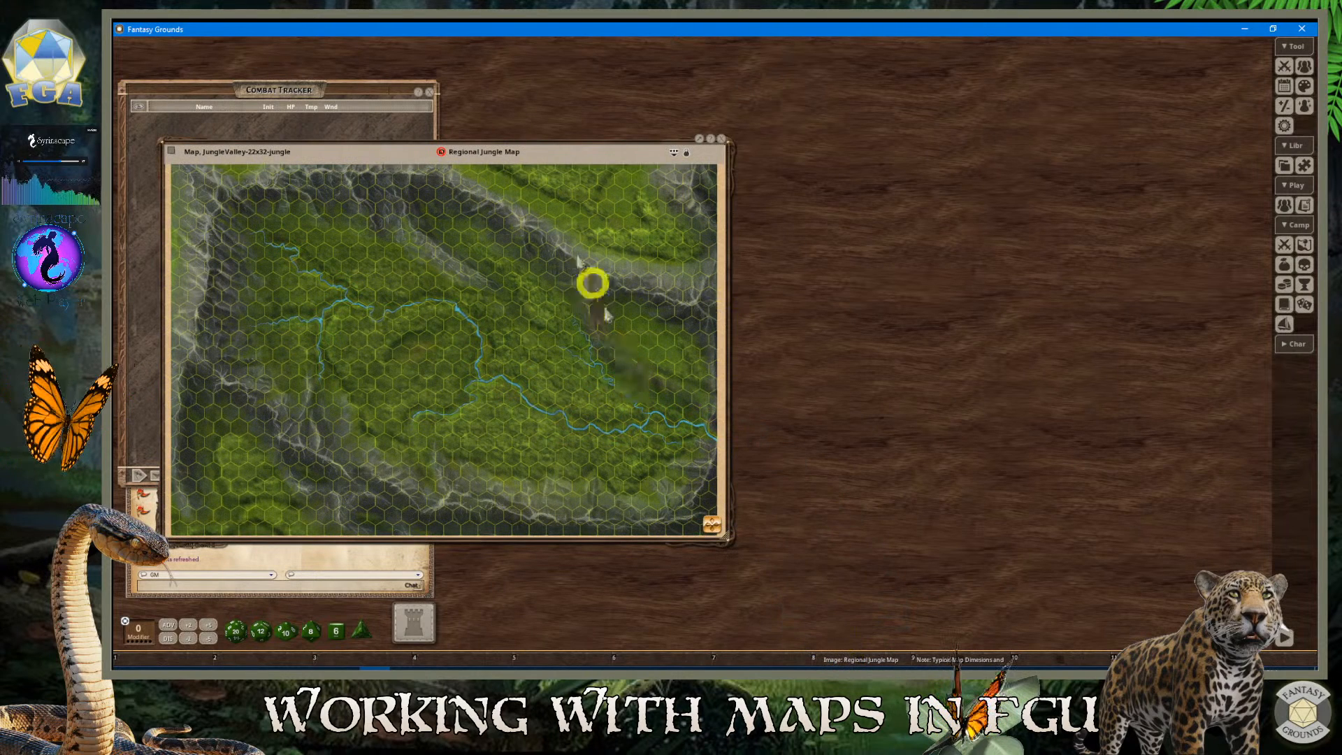
left_click_drag(497, 151, 1035, 45)
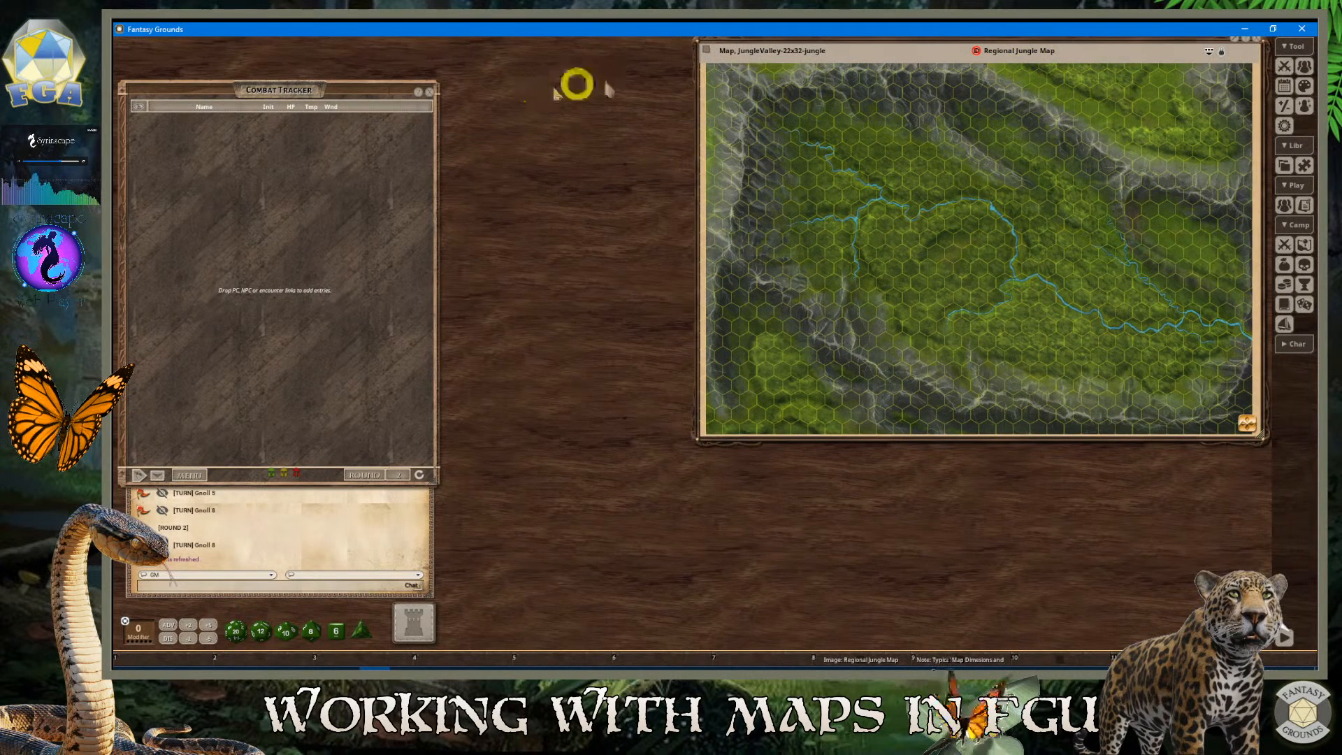
left_click(1258, 40)
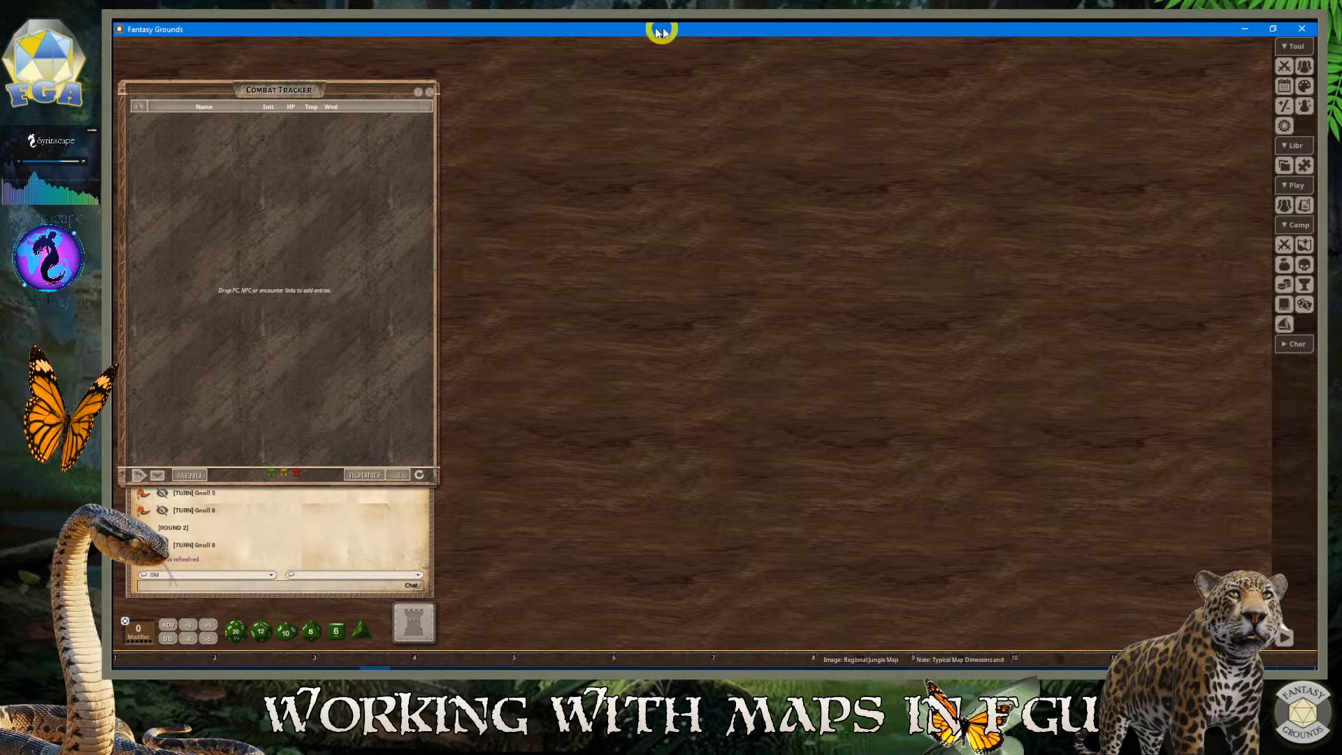
Open the campaign's image list and preview the HeroicMaps_Jungle_Locations_1_NoGrid map, closing its window again
left_click(1301, 242)
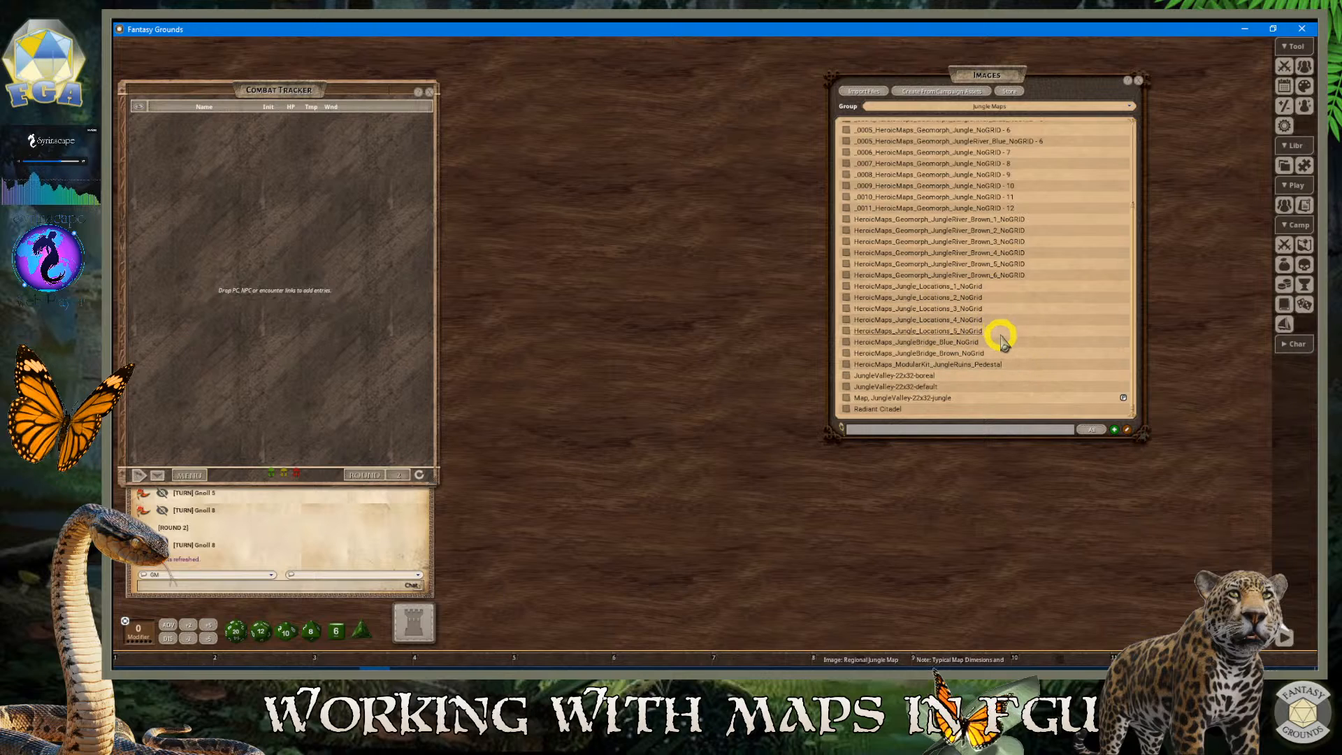
left_click(847, 287)
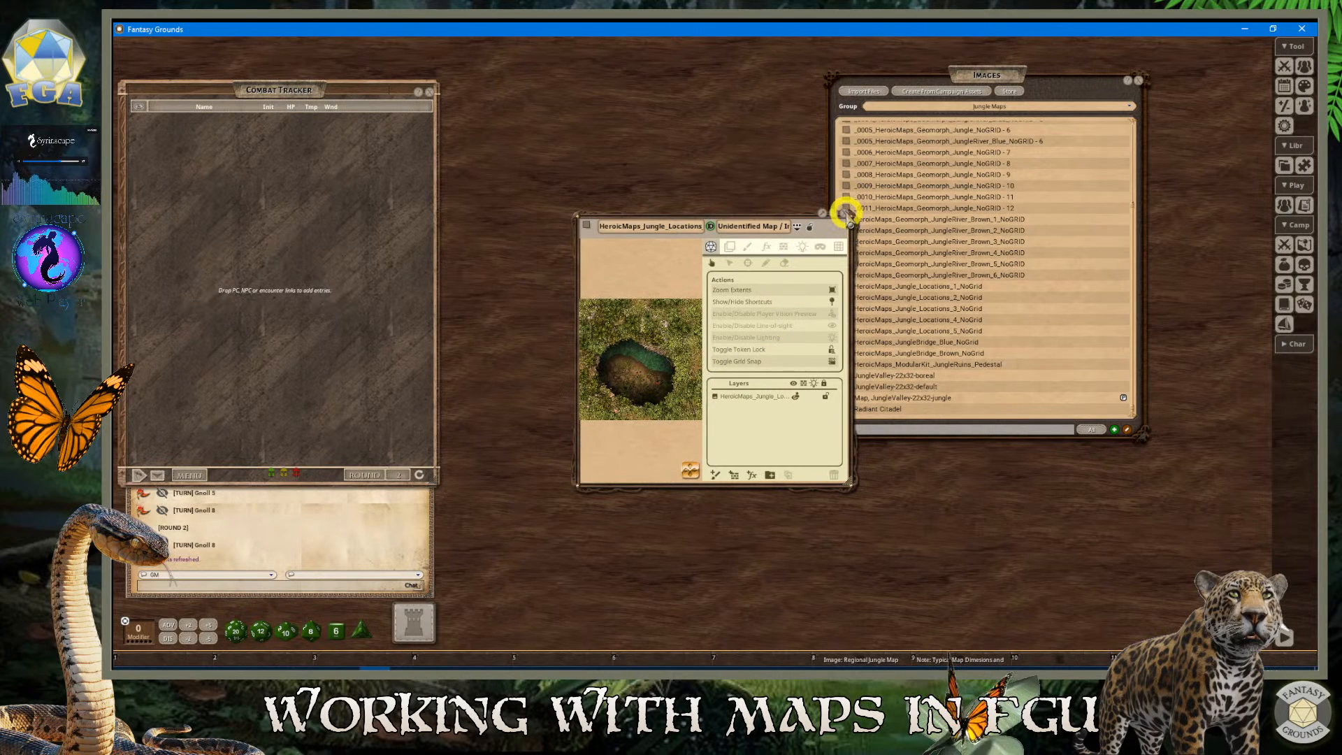
left_click(844, 213)
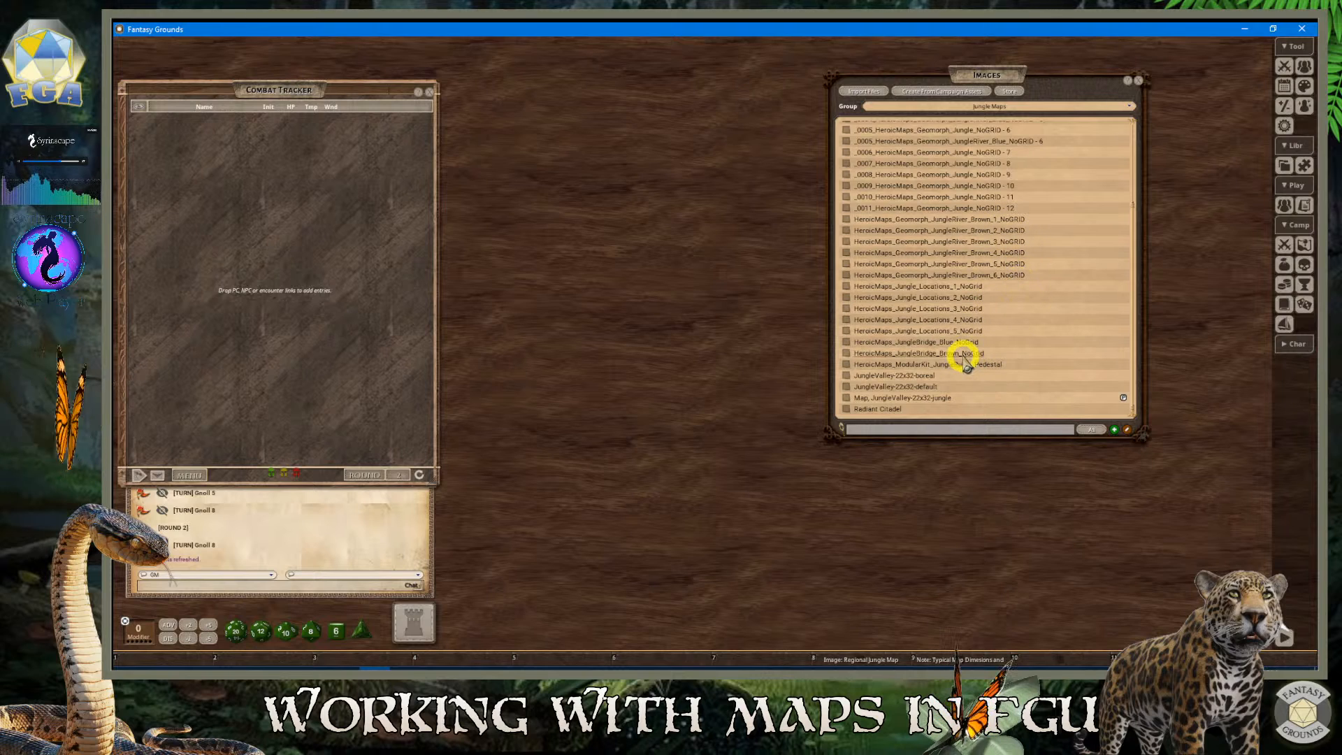
Open the HeroicMaps_JungleBridge_Blue_NoGrid map from the Jungle Maps group and close the image list
left_click(846, 342)
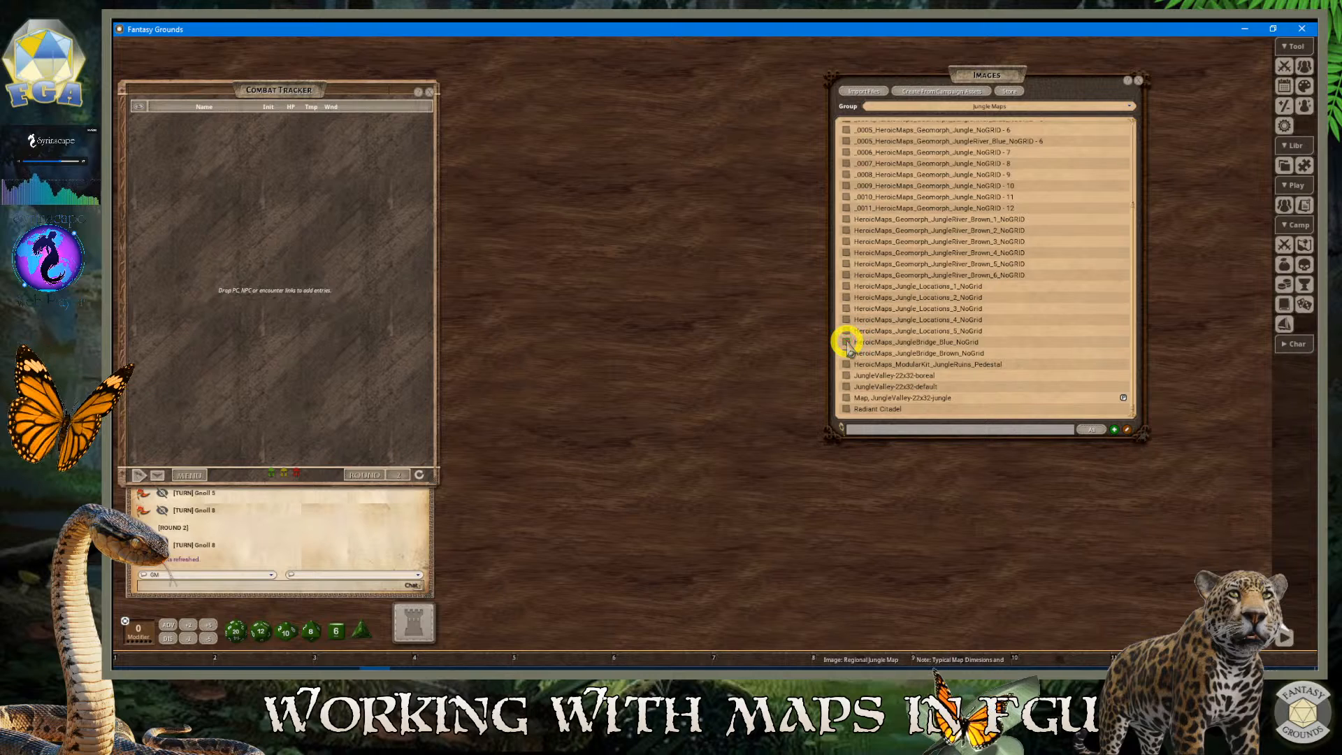
left_click(847, 343)
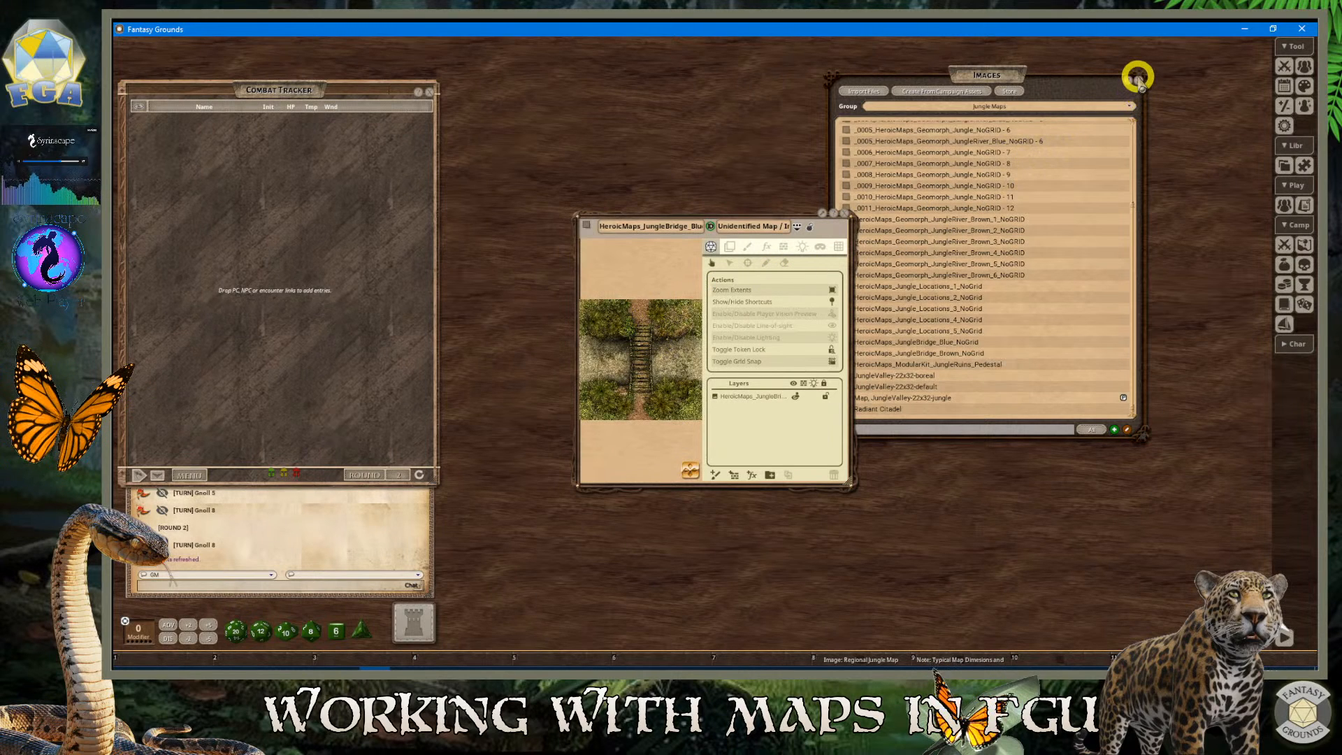
left_click(1137, 77)
Place the jungle bridge map window in the tabletop's upper-right area and enlarge it to show the whole map at a larger scale
left_click_drag(829, 215, 973, 46)
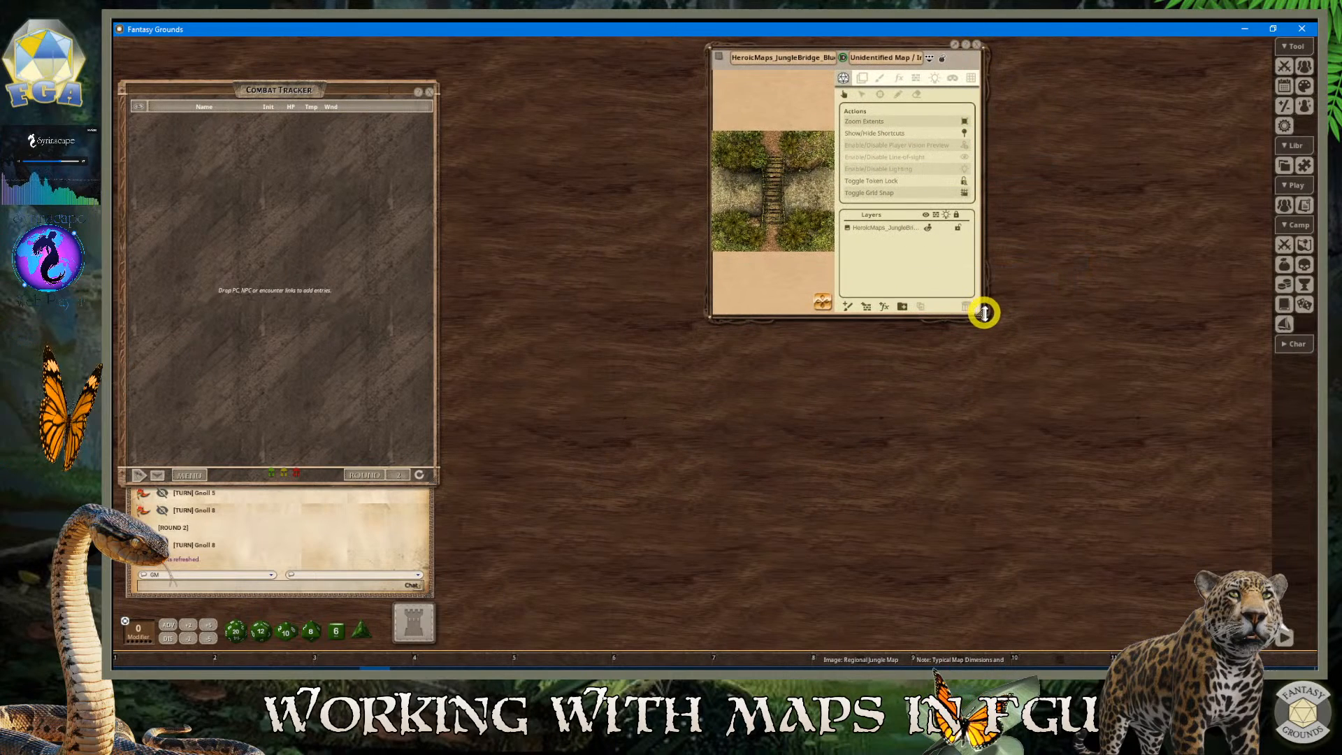
left_click_drag(983, 313, 1269, 422)
scroll(961, 311, "up", 3)
scroll(951, 315, "up", 1)
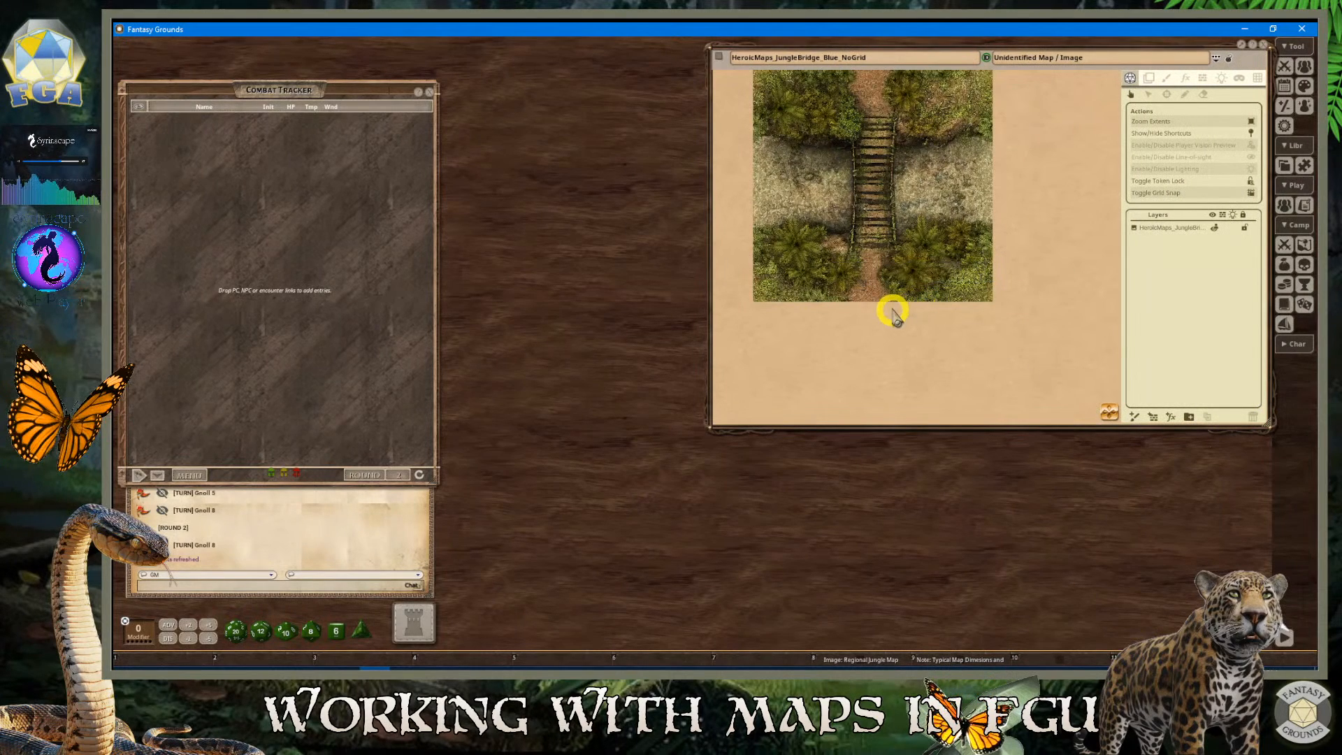
mouse_move(1111, 410)
left_mouse_down()
mouse_move(1100, 379)
mouse_move(1137, 403)
mouse_move(1097, 418)
left_mouse_up()
scroll(977, 274, "up", 3)
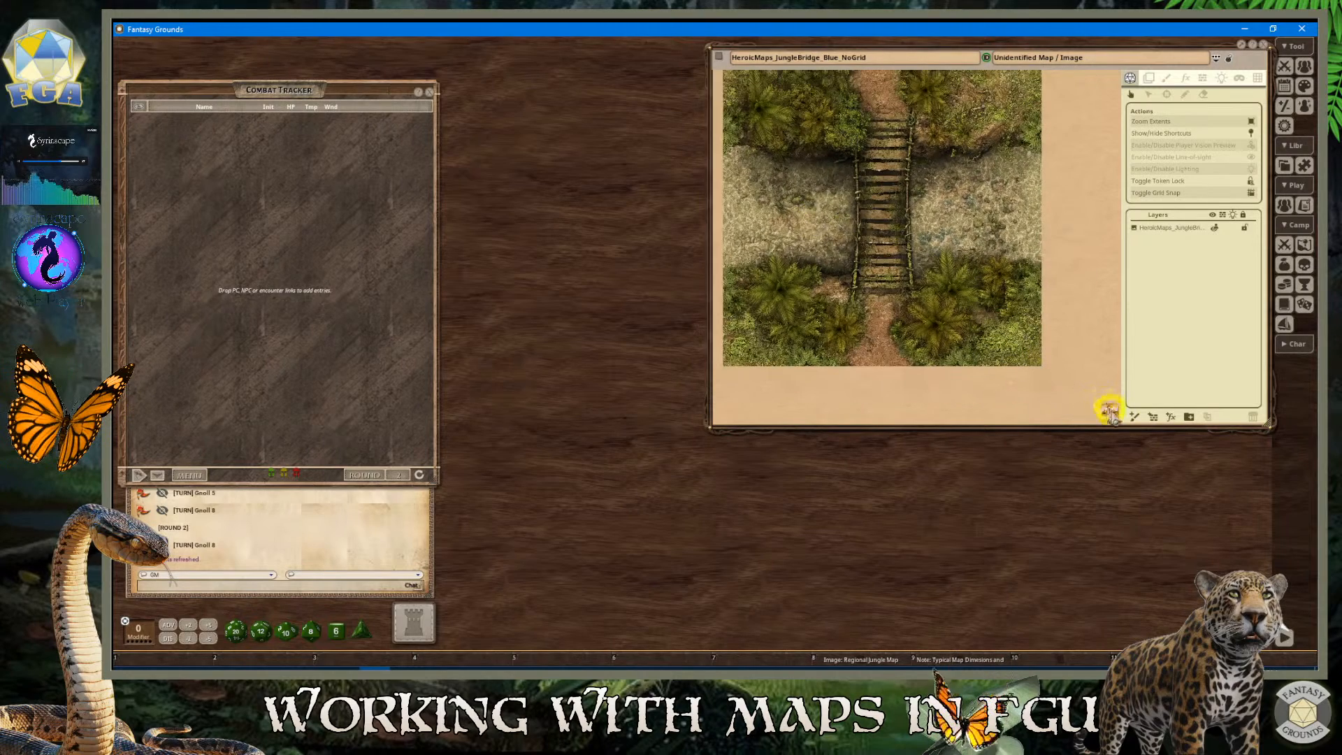
left_click_drag(1110, 412, 1095, 403)
scroll(971, 304, "down", 1)
scroll(971, 304, "up", 2)
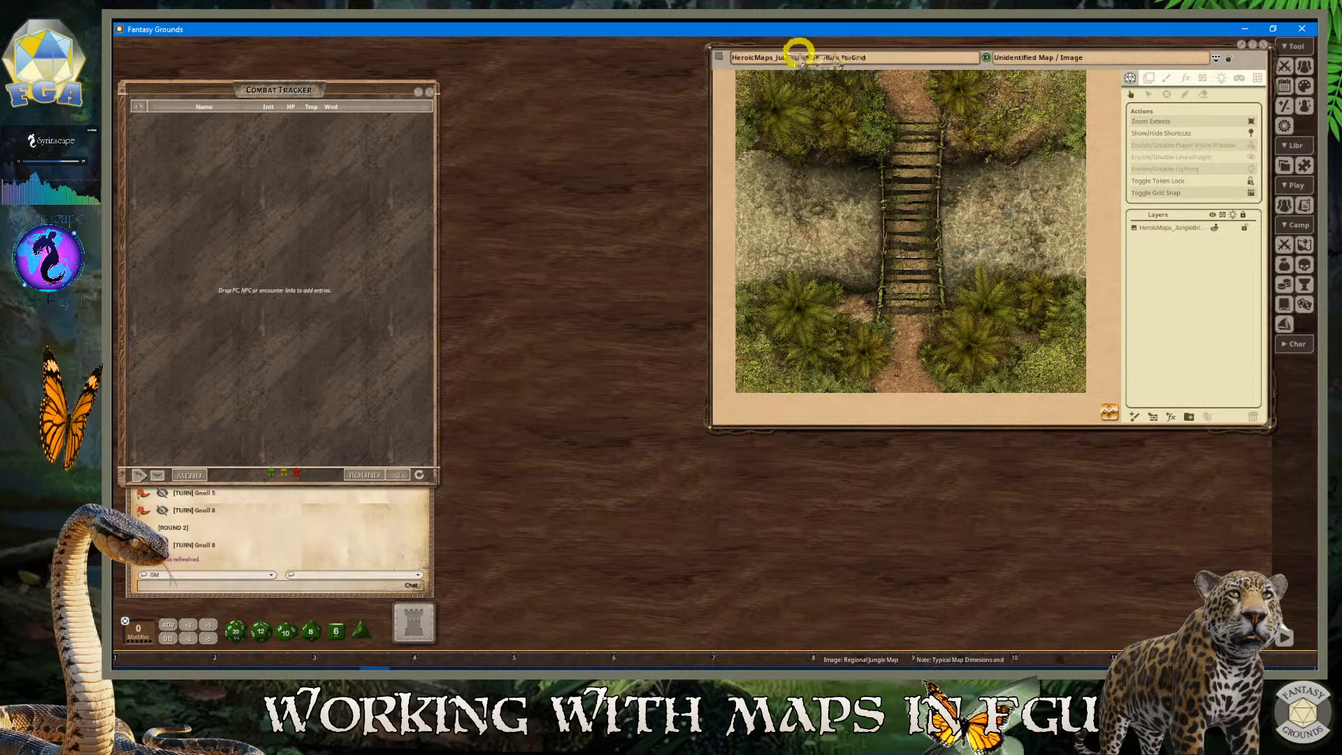
Prefix the jungle bridge map's name with "Map, " so it reads "Map, HeroicMaps_JungleBridge_Blue_NoGrid"
left_click(833, 98)
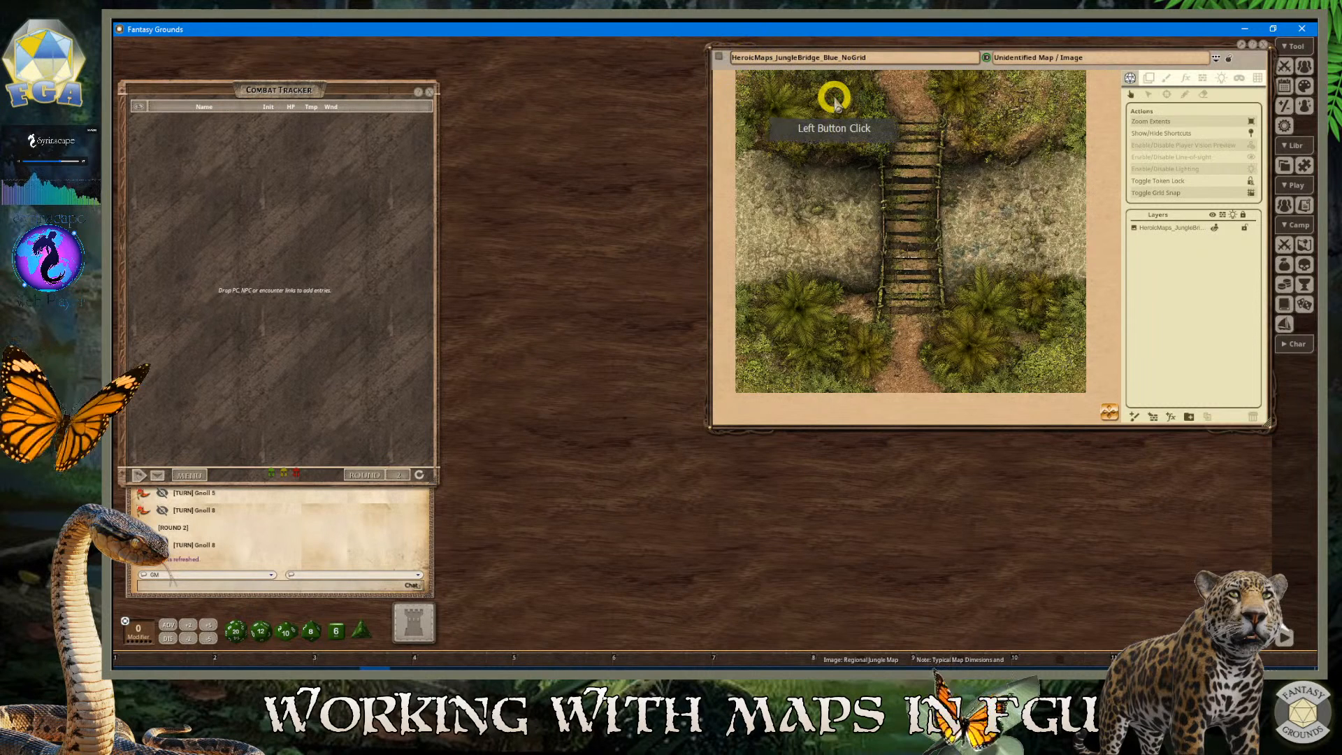
type("Map")
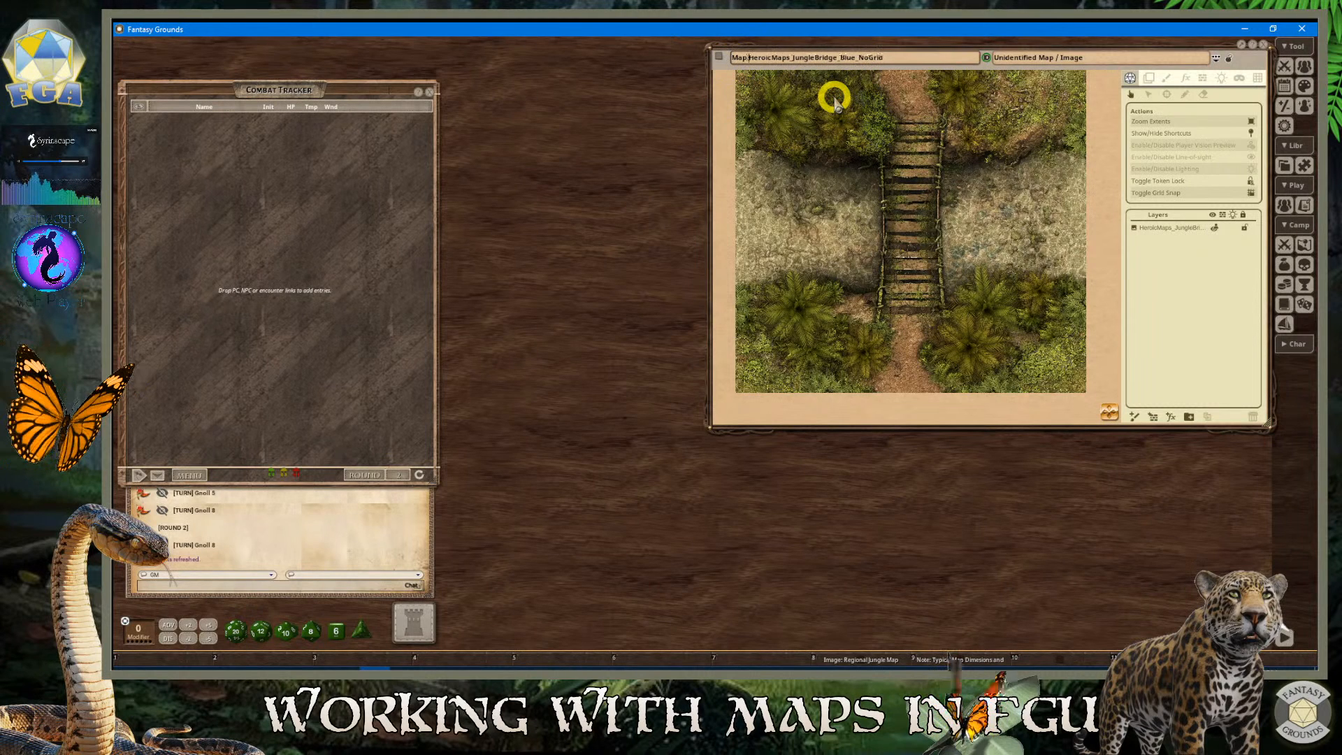
type(",")
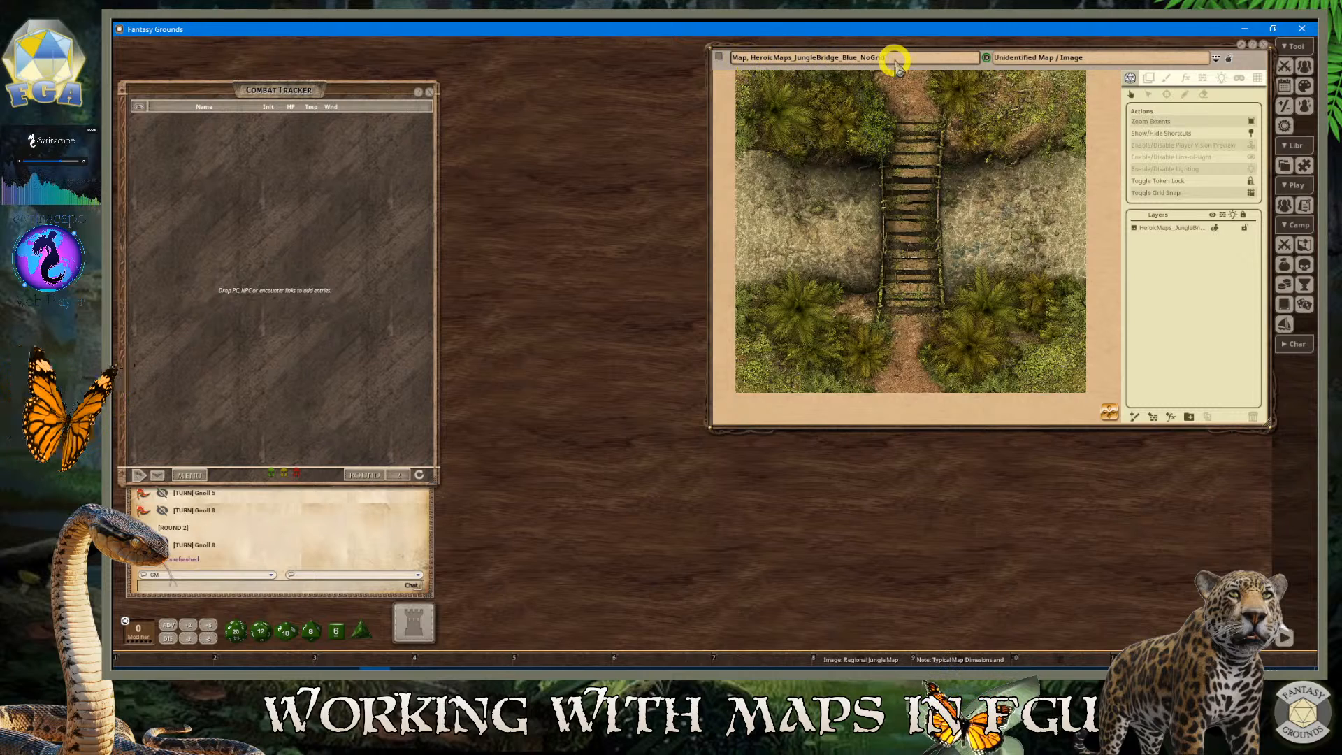
Set the bridge map's unidentified name to "Jungle River Bridge"
left_click(1073, 58)
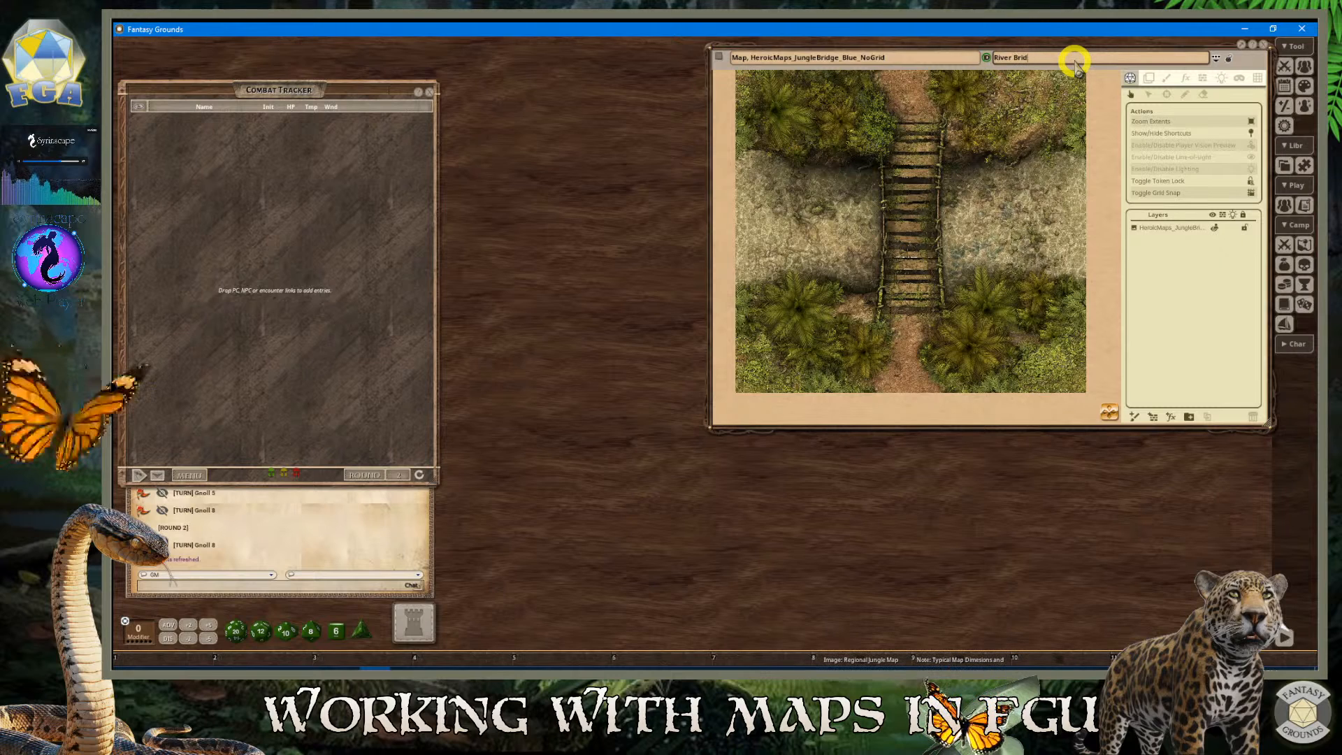
type("e")
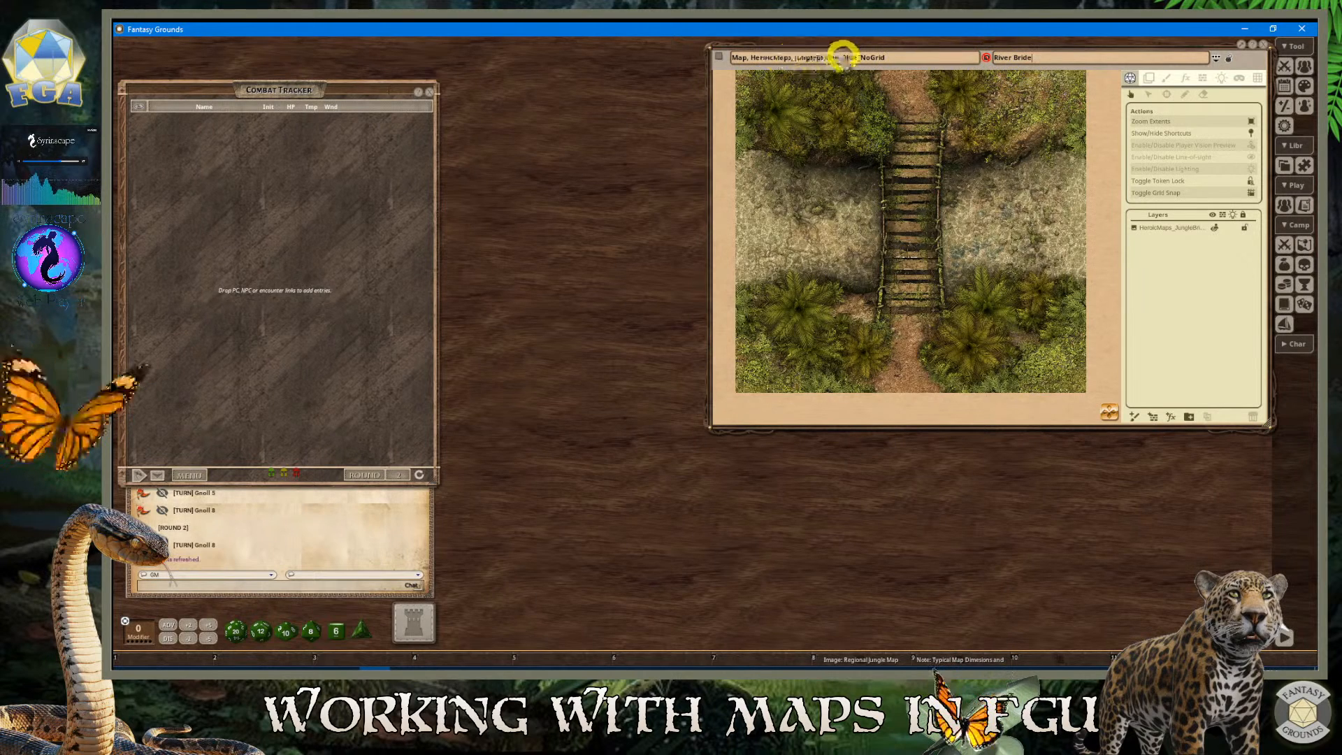
left_click(1028, 59)
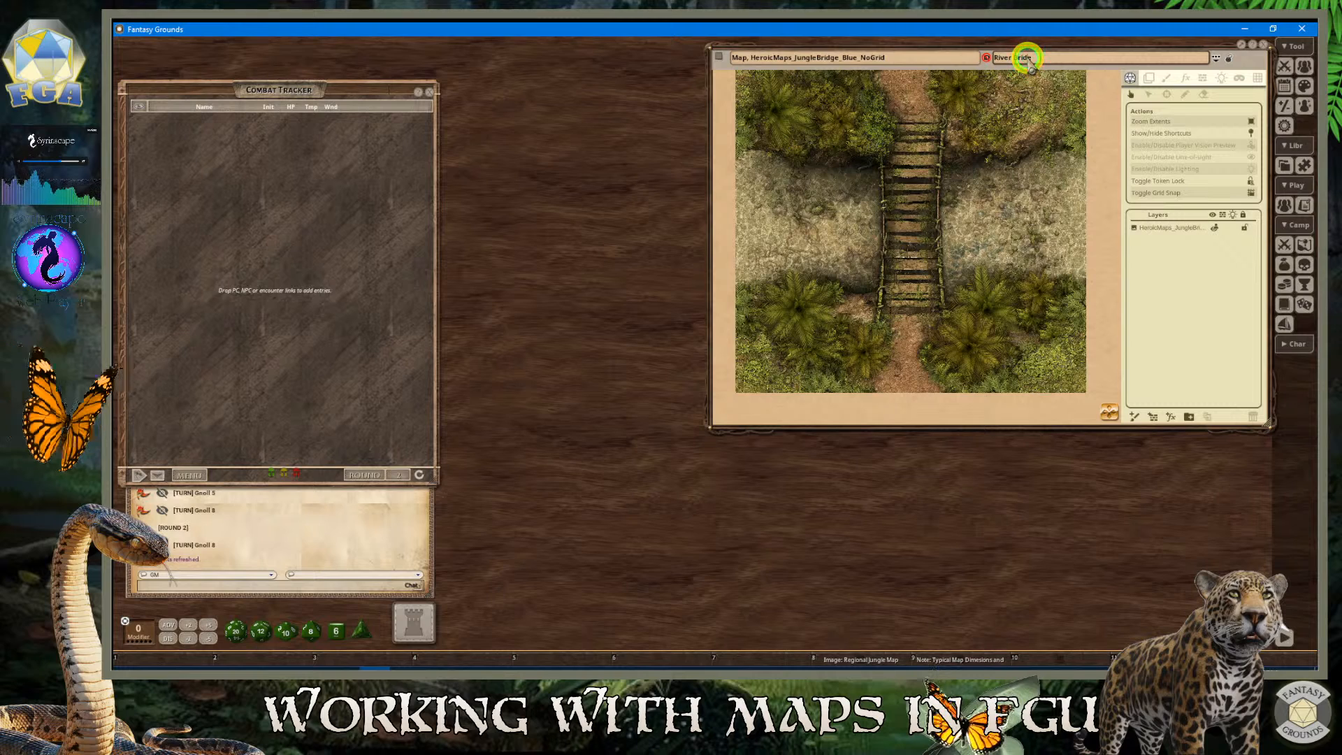
left_click(1026, 56)
left_click(1088, 64)
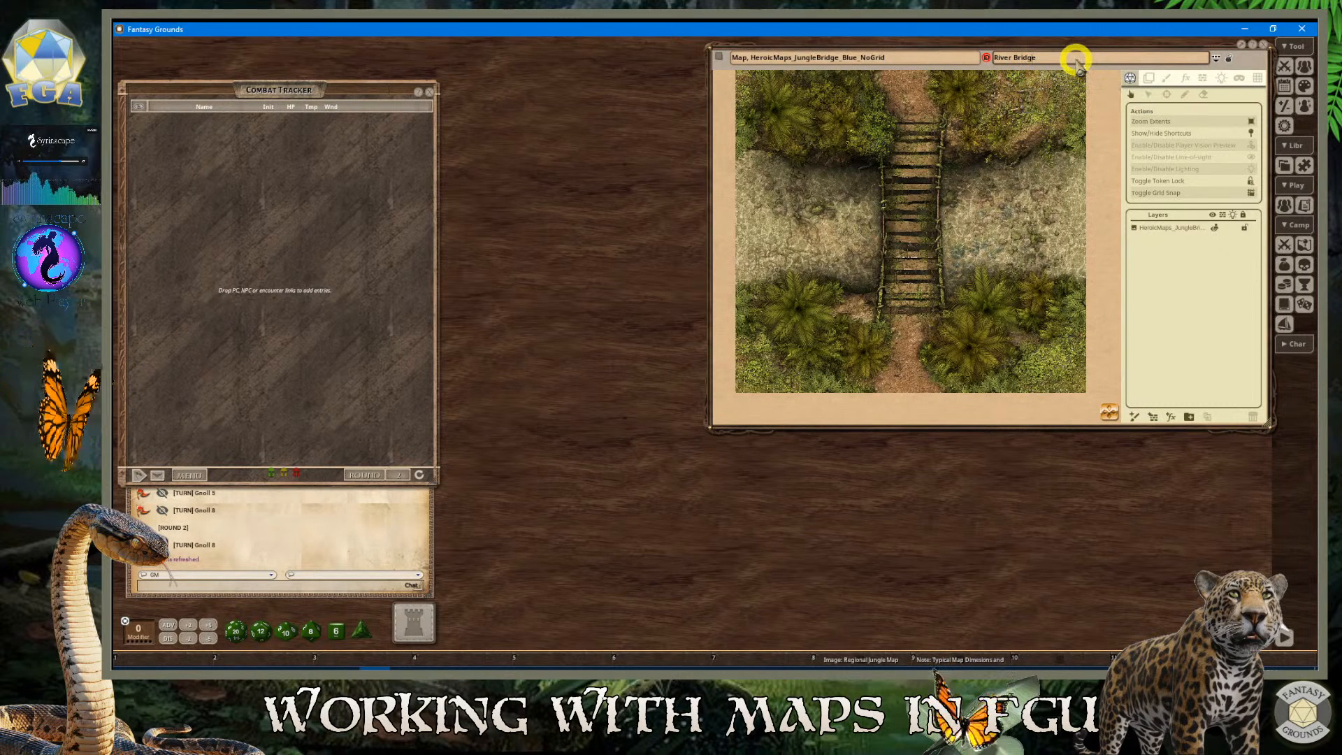
left_click(1075, 61)
left_click(1045, 56)
left_click(998, 59)
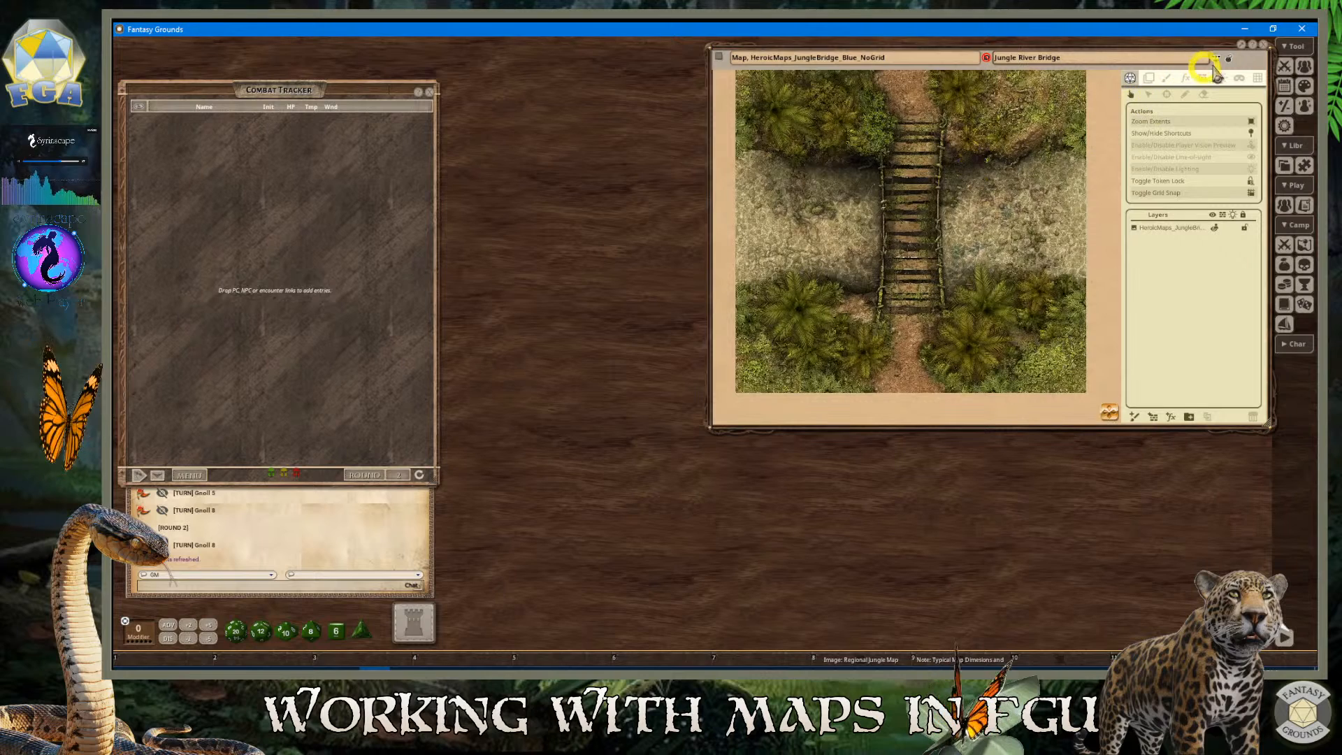
Lock the Jungle River Bridge record, align its window near the tabletop's upper-right edge, and make it slightly narrower
left_click(1230, 62)
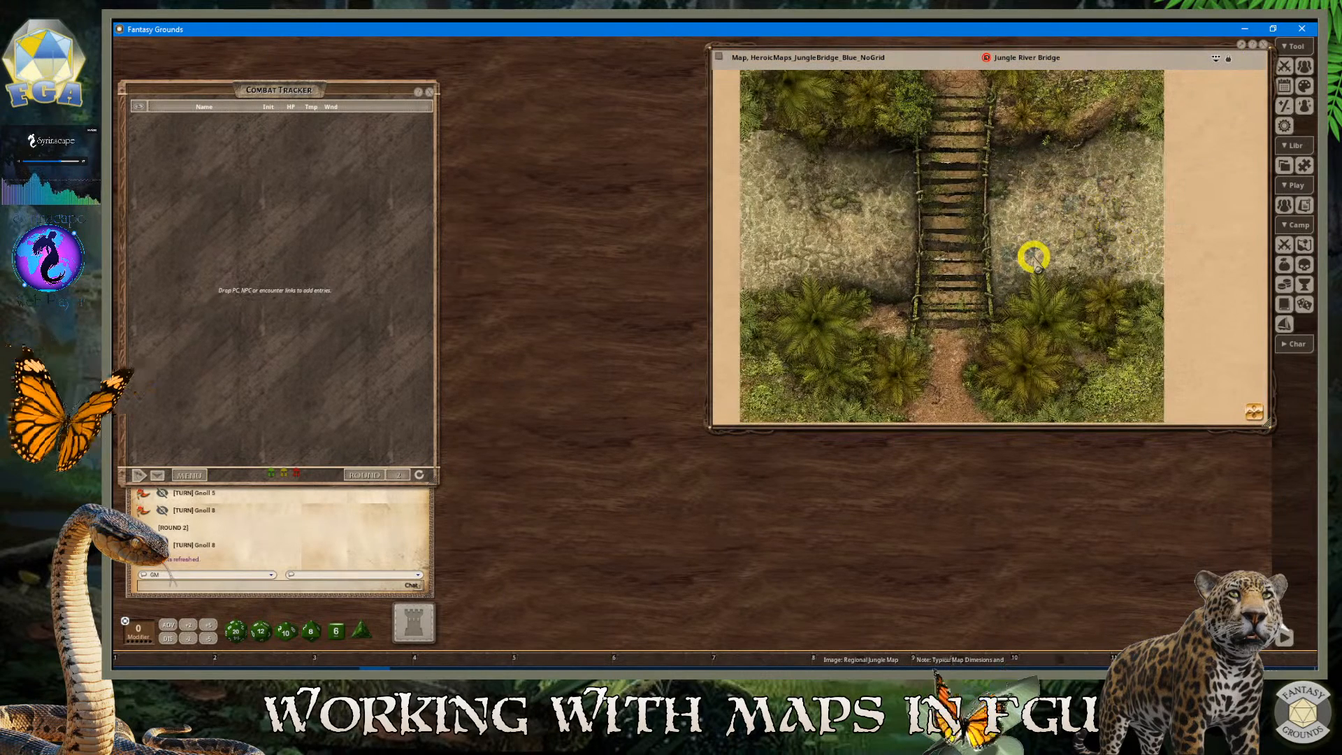
mouse_move(1150, 48)
left_mouse_down()
mouse_move(1069, 48)
mouse_move(1142, 43)
left_mouse_up()
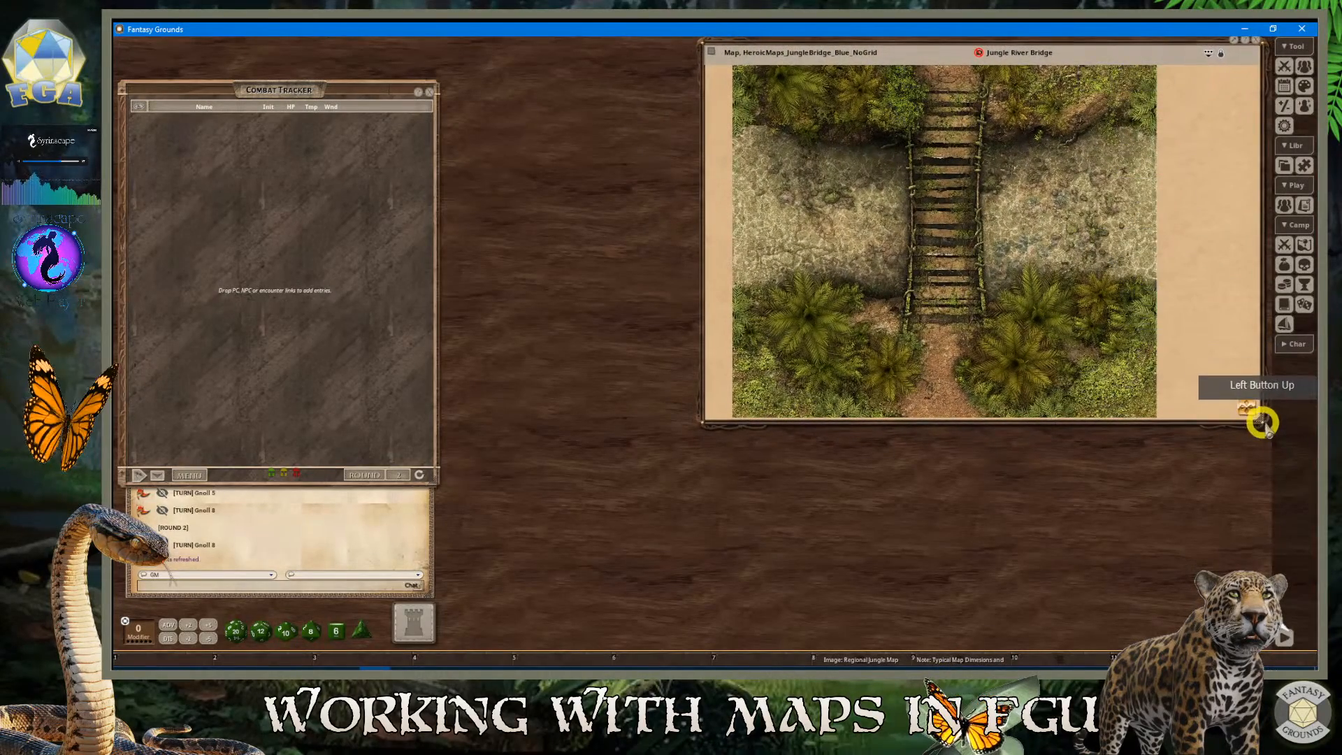
mouse_move(1259, 422)
left_mouse_down()
mouse_move(1263, 450)
mouse_move(1267, 428)
left_mouse_up()
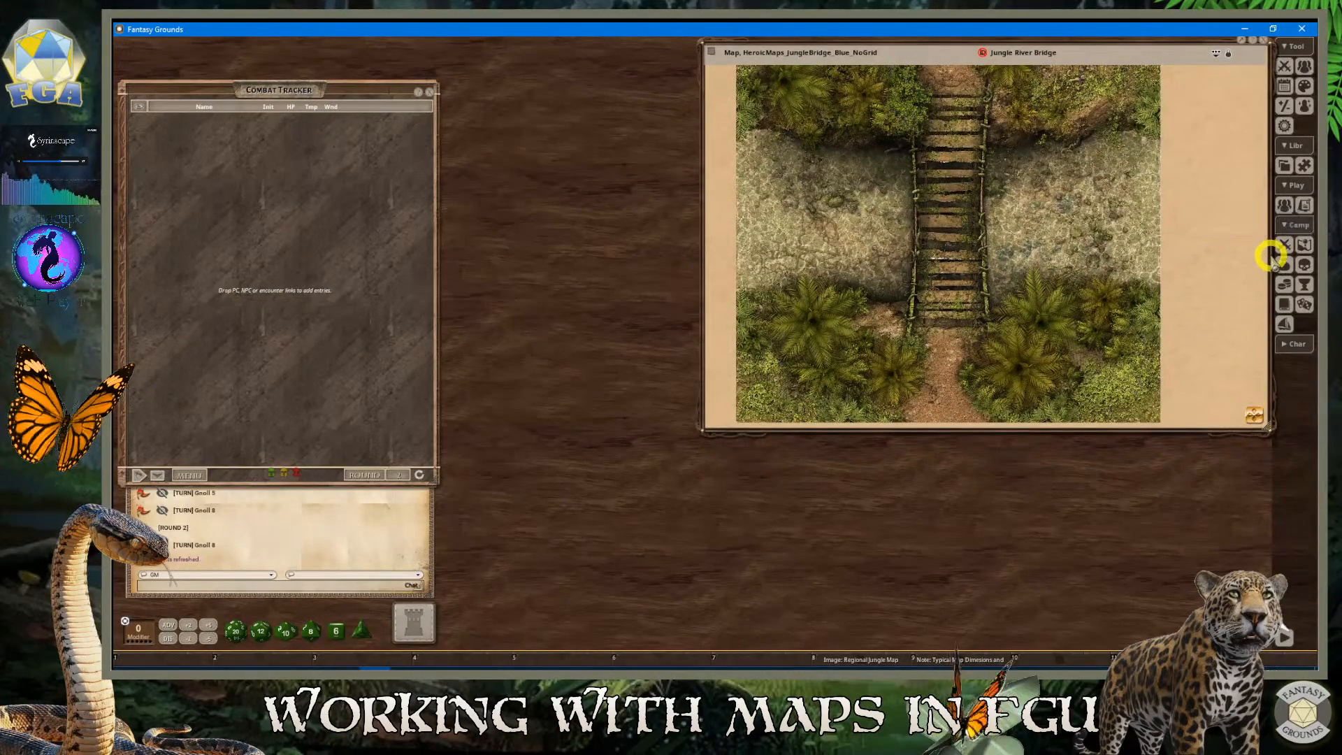
left_click_drag(1270, 256, 1240, 248)
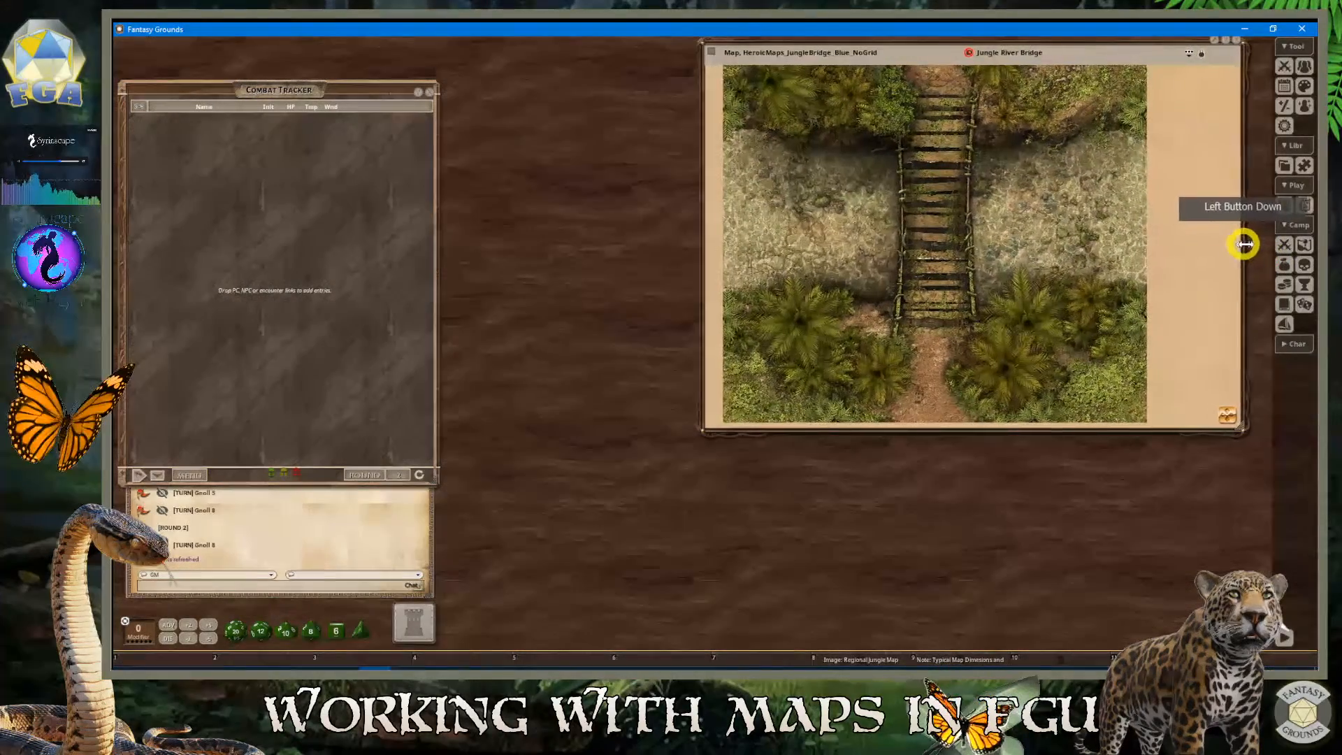
left_click(1032, 154)
scroll(810, 167, "down", 5)
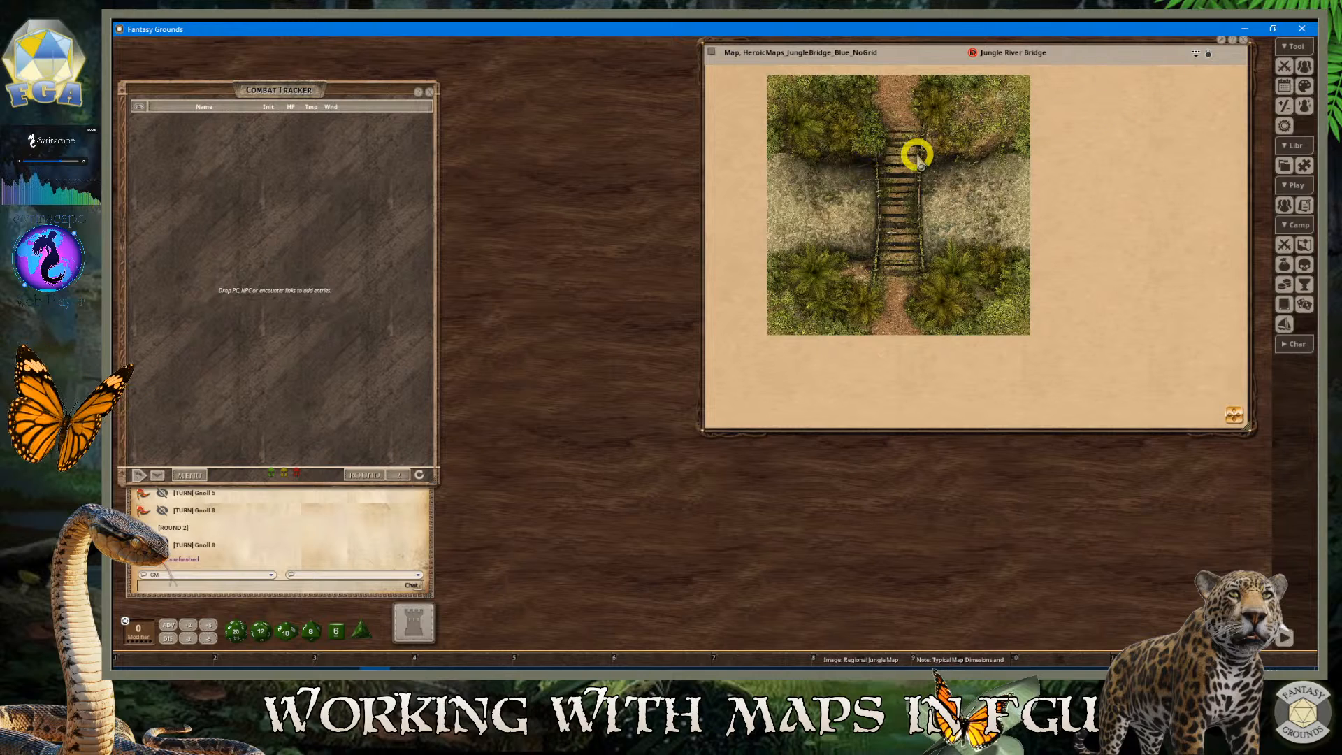
Examine the Jungle River Bridge map by zooming and shifting the image within its window
left_click(900, 183)
scroll(853, 167, "up", 1)
scroll(828, 179, "down", 2)
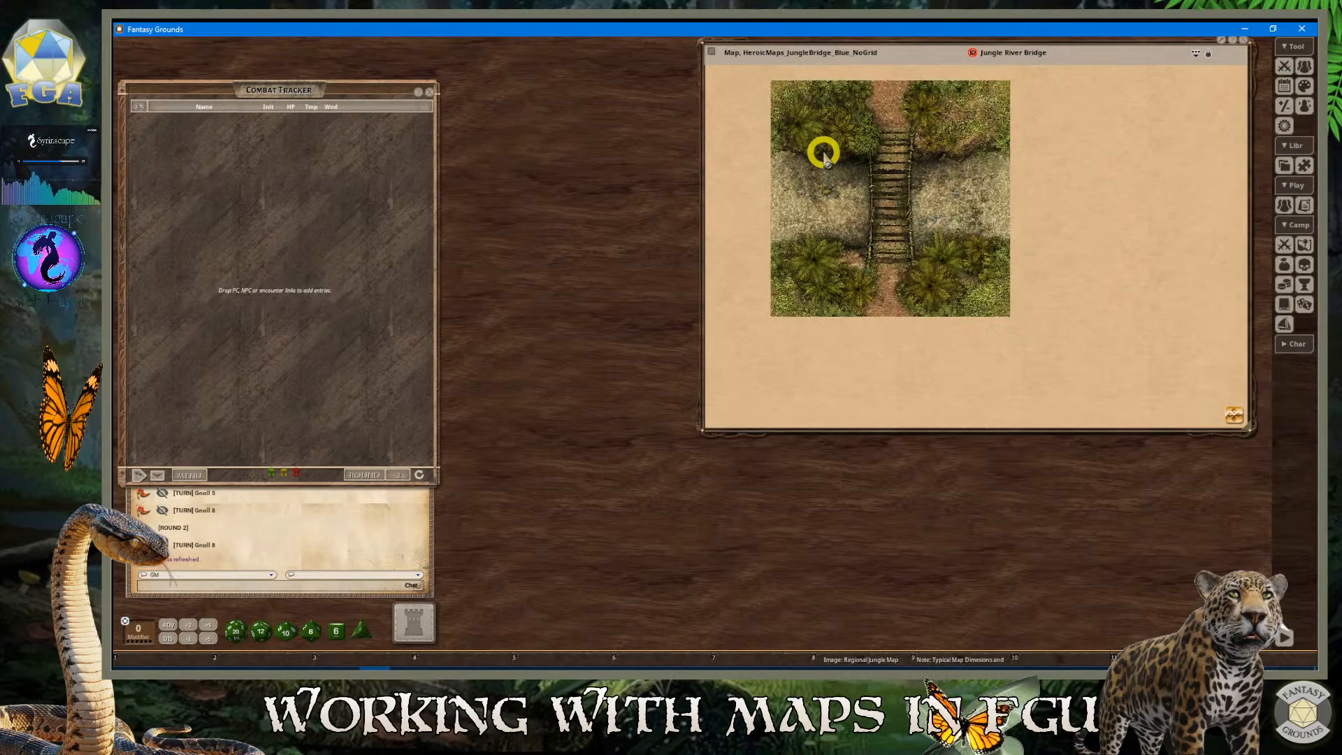
scroll(823, 154, "up", 5)
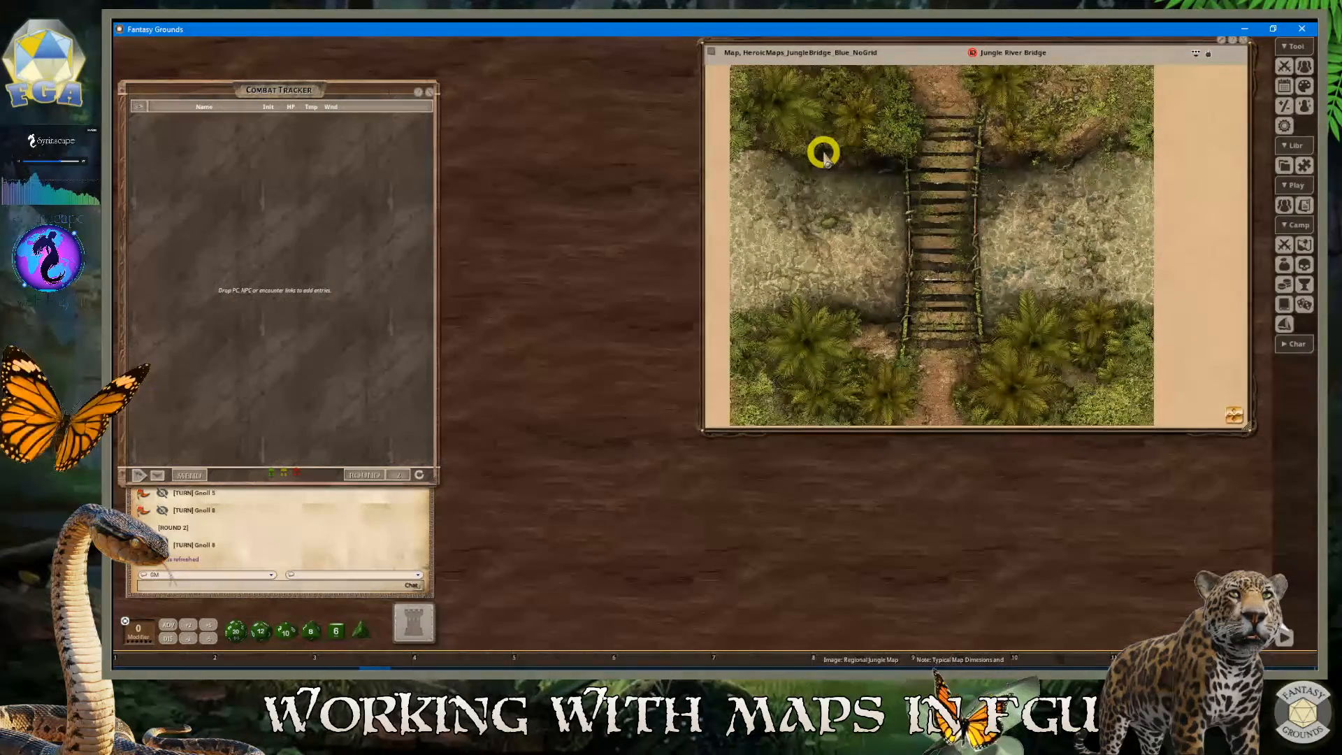
scroll(823, 154, "down", 1)
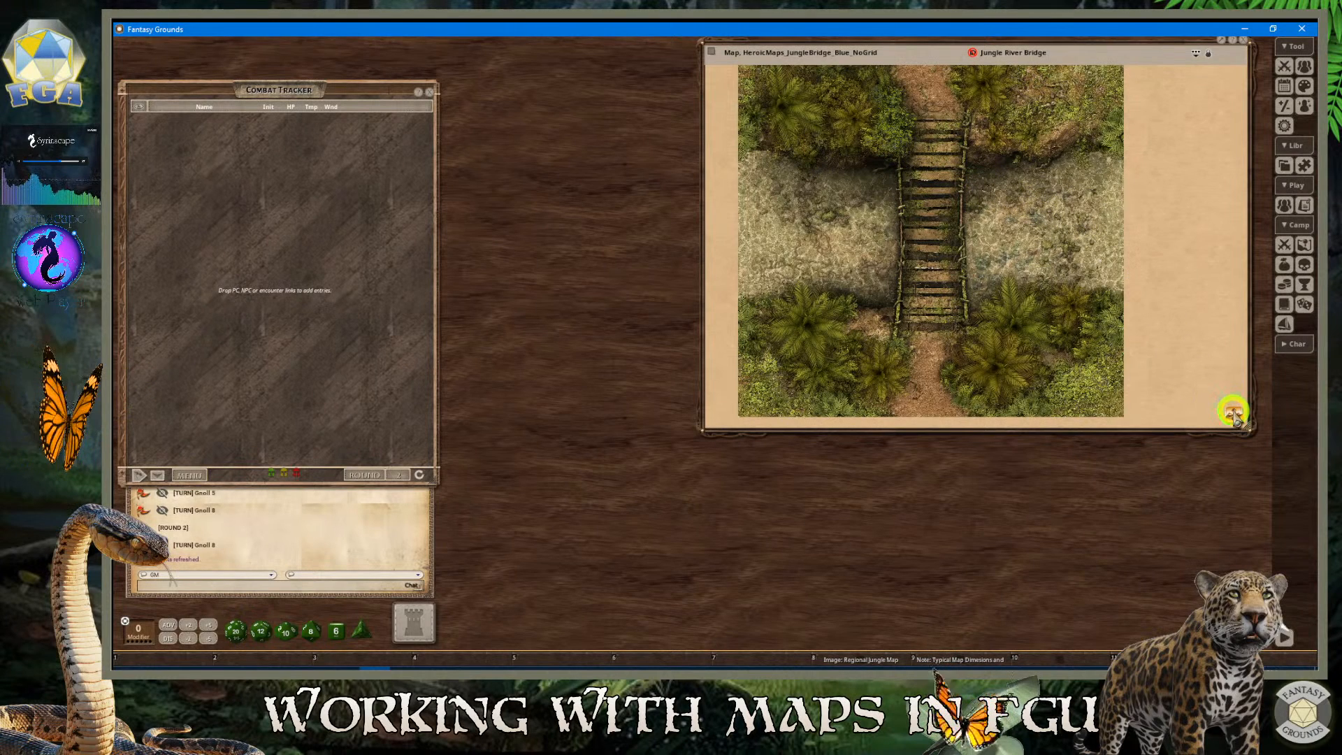
mouse_move(1234, 414)
left_mouse_down()
mouse_move(1209, 391)
mouse_move(1192, 450)
mouse_move(1276, 450)
mouse_move(1240, 405)
mouse_move(1205, 397)
mouse_move(1251, 419)
mouse_move(1222, 371)
mouse_move(1255, 430)
mouse_move(1214, 422)
mouse_move(1240, 445)
mouse_move(1212, 399)
left_mouse_up()
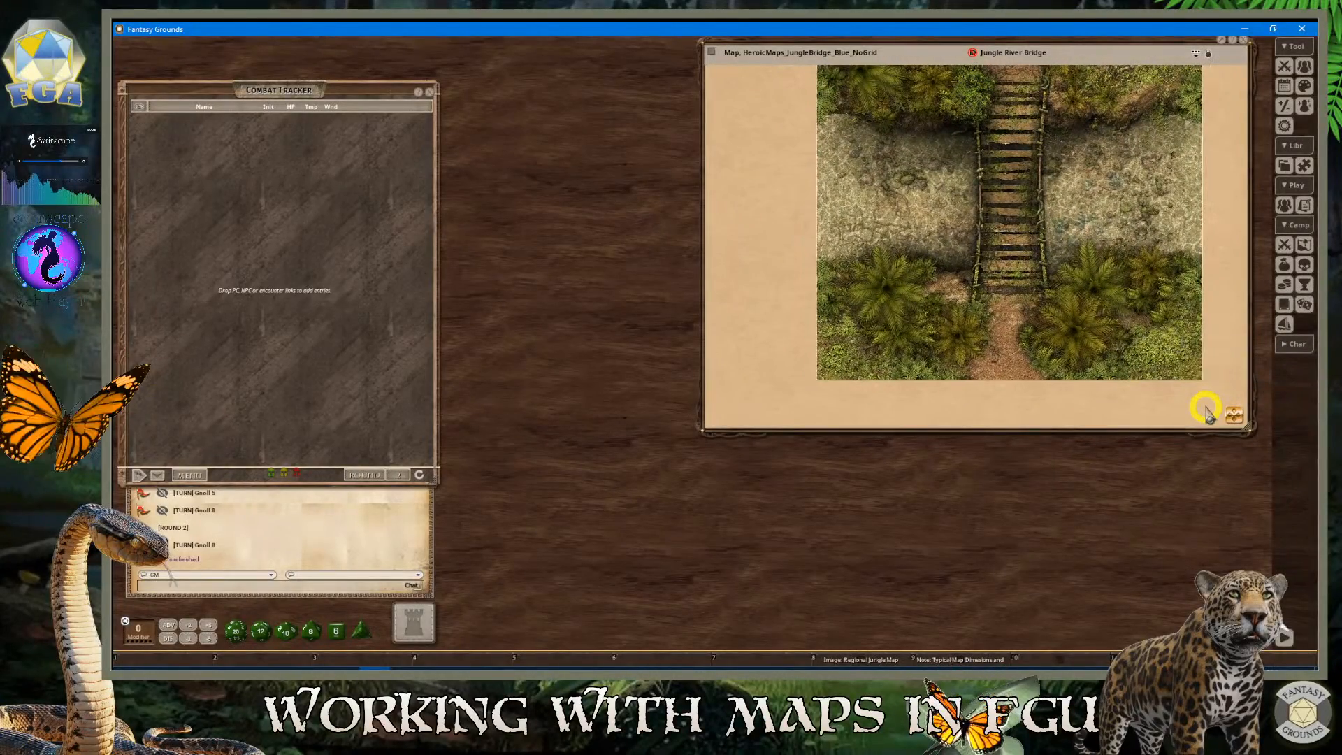
key("Right")
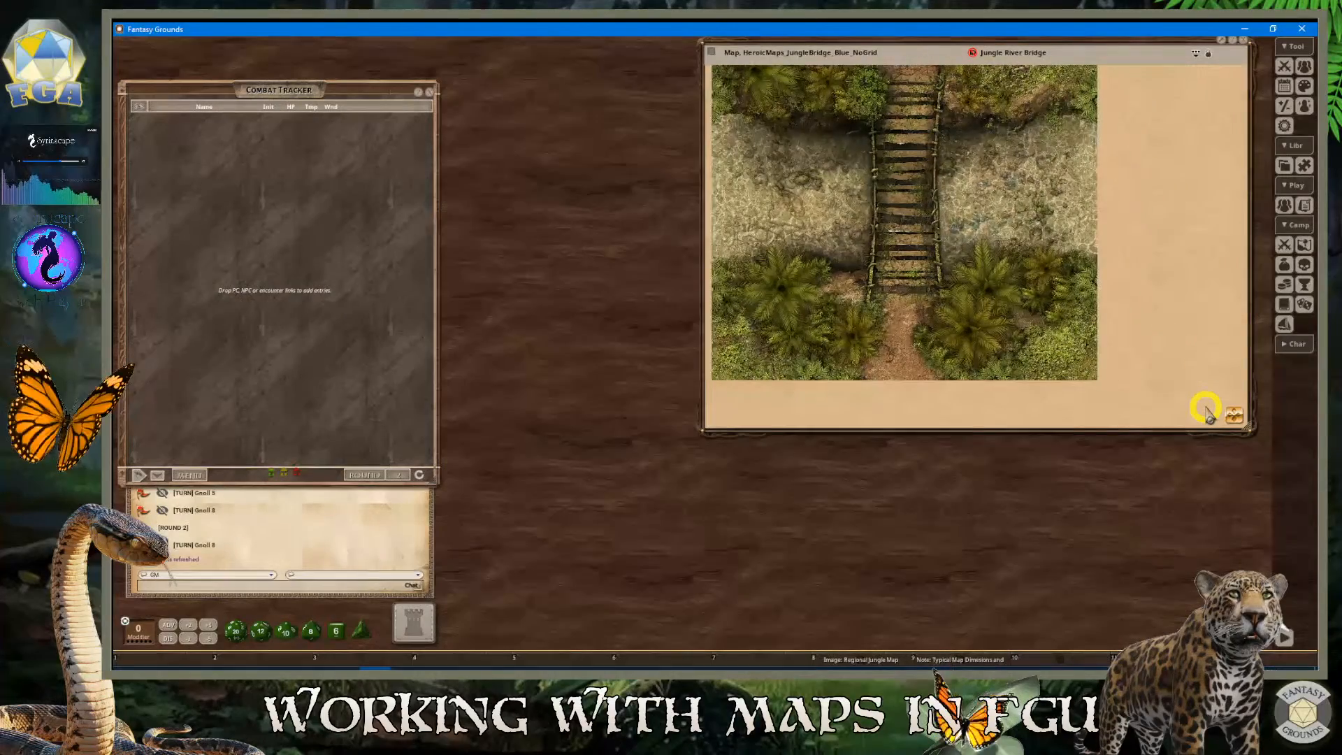
key("Left")
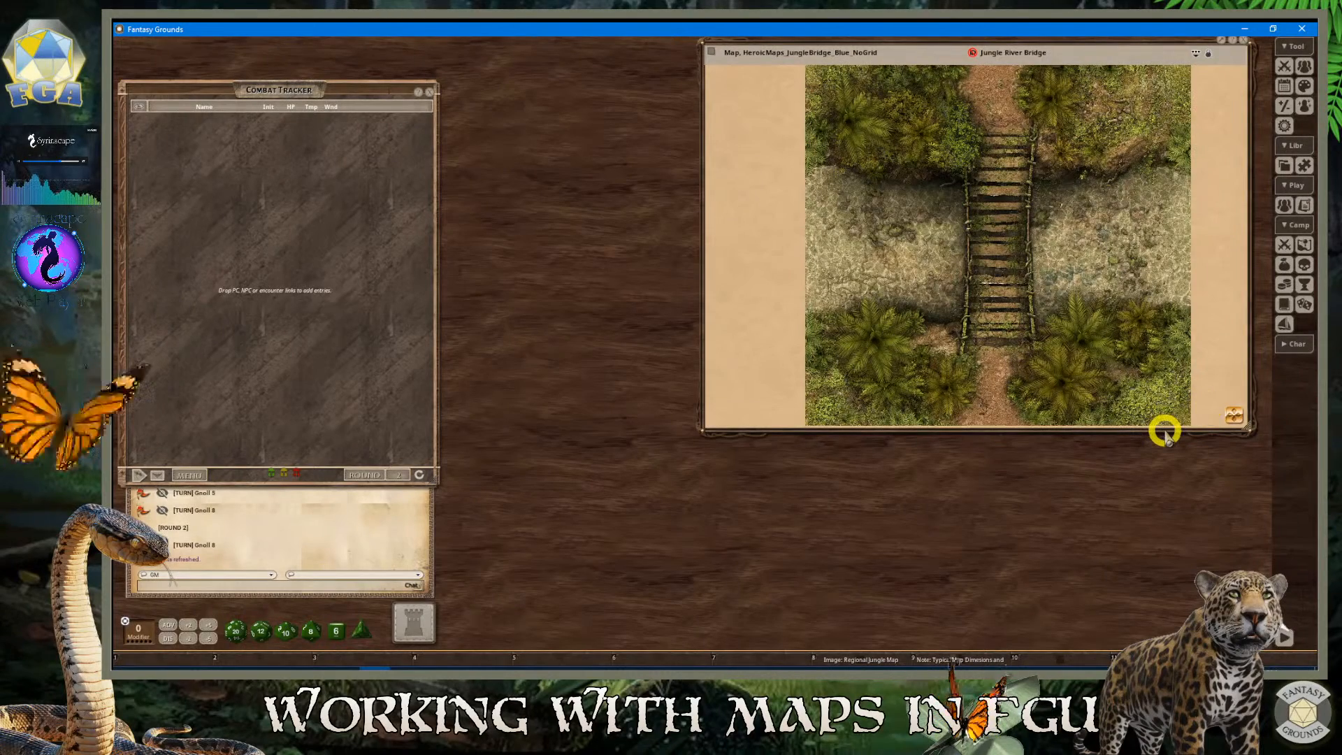
Make the Jungle River Bridge window taller and narrower to suit the square map, and move it beside the tabletop's sidebar
left_click_drag(1165, 431, 1126, 461)
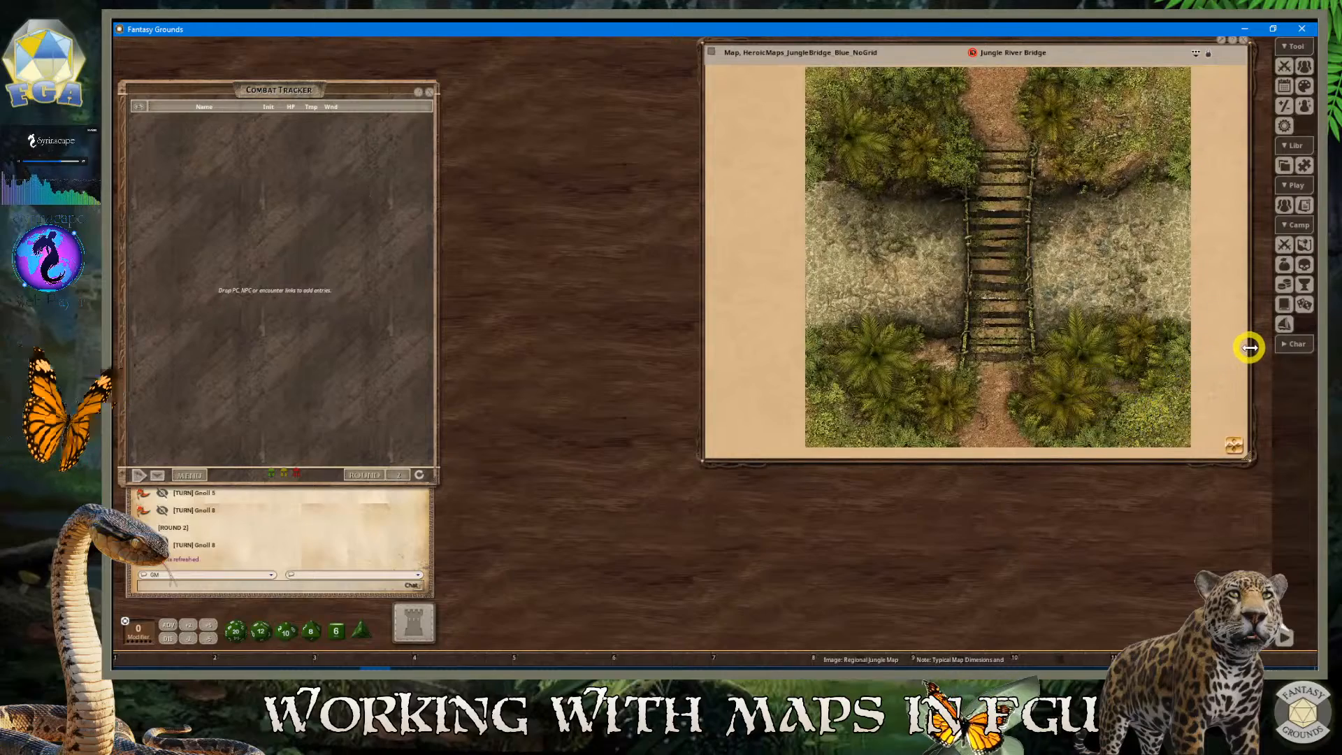
left_click_drag(1248, 344, 1129, 347)
left_click_drag(941, 42, 1073, 46)
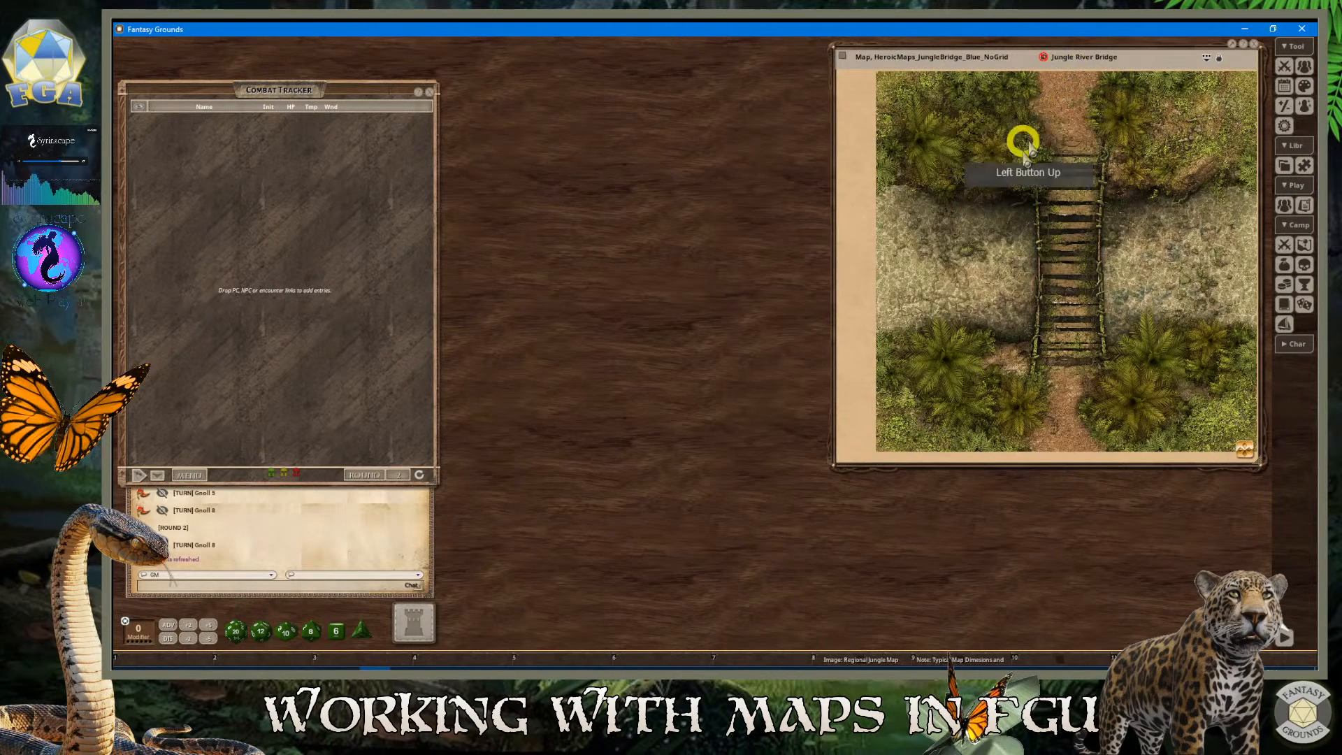
Zoom the bridge map to fit entirely inside its window, and zoom it to fill the window
right_click(985, 206)
mouse_move(1023, 208)
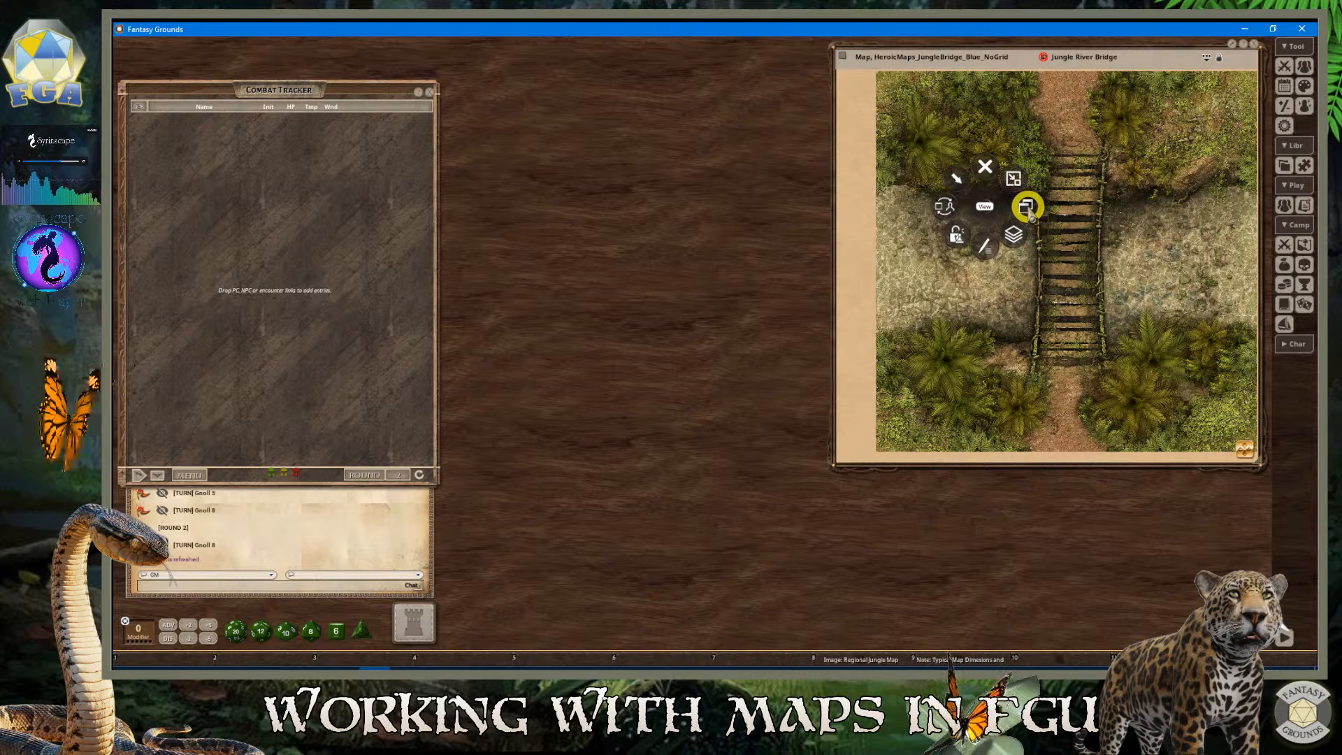
left_click(1070, 208)
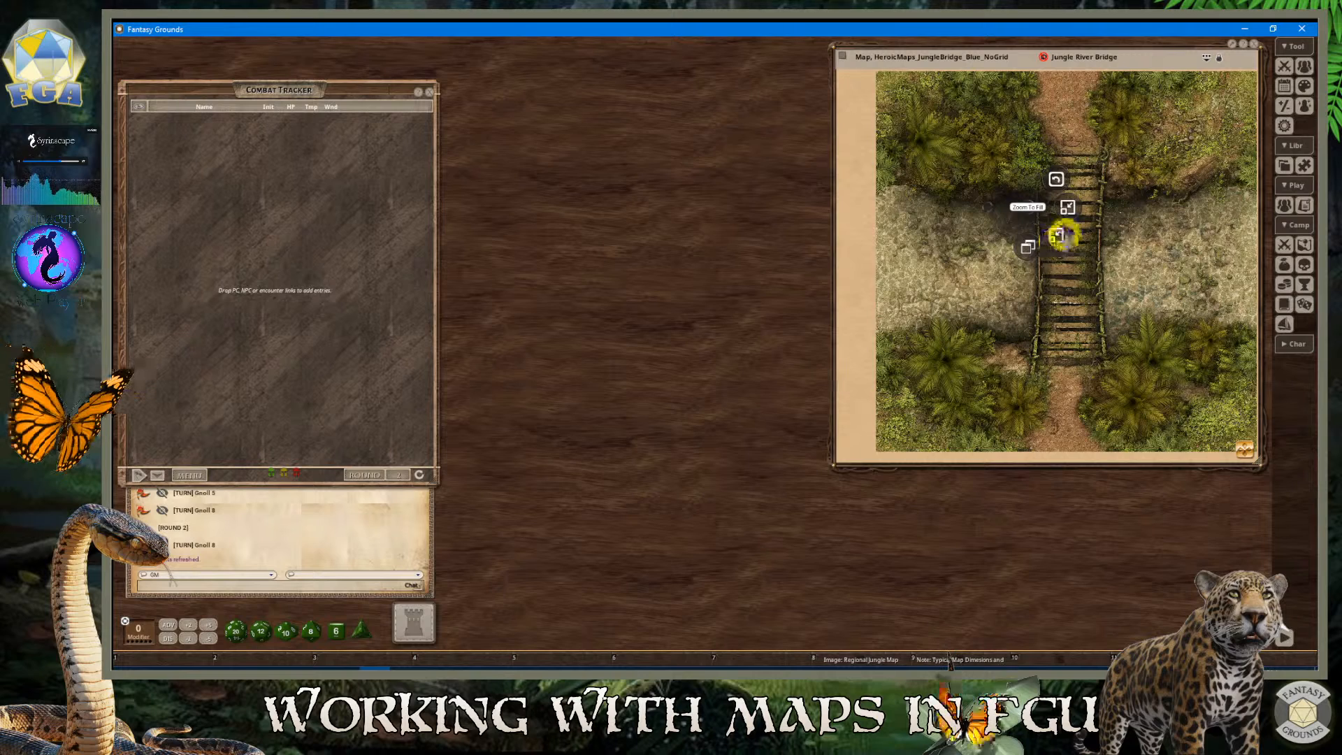
left_click(1059, 236)
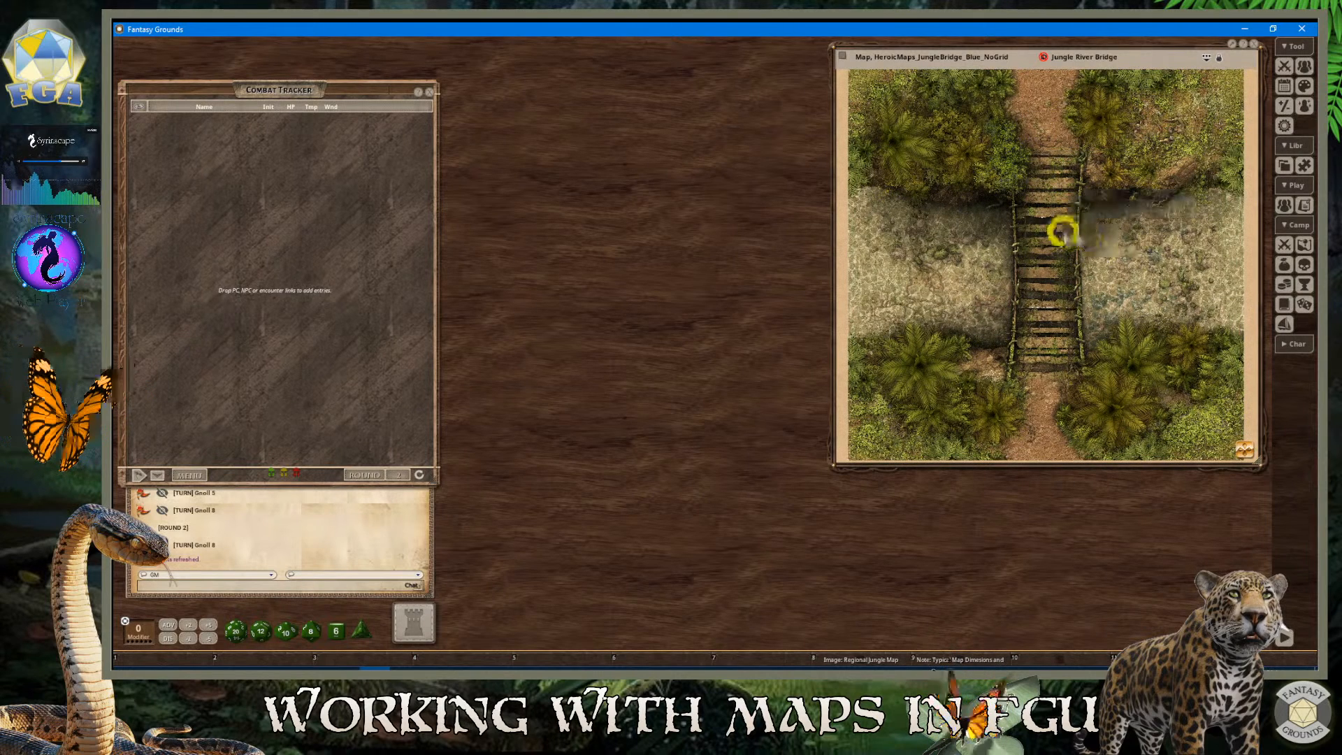
right_click(994, 188)
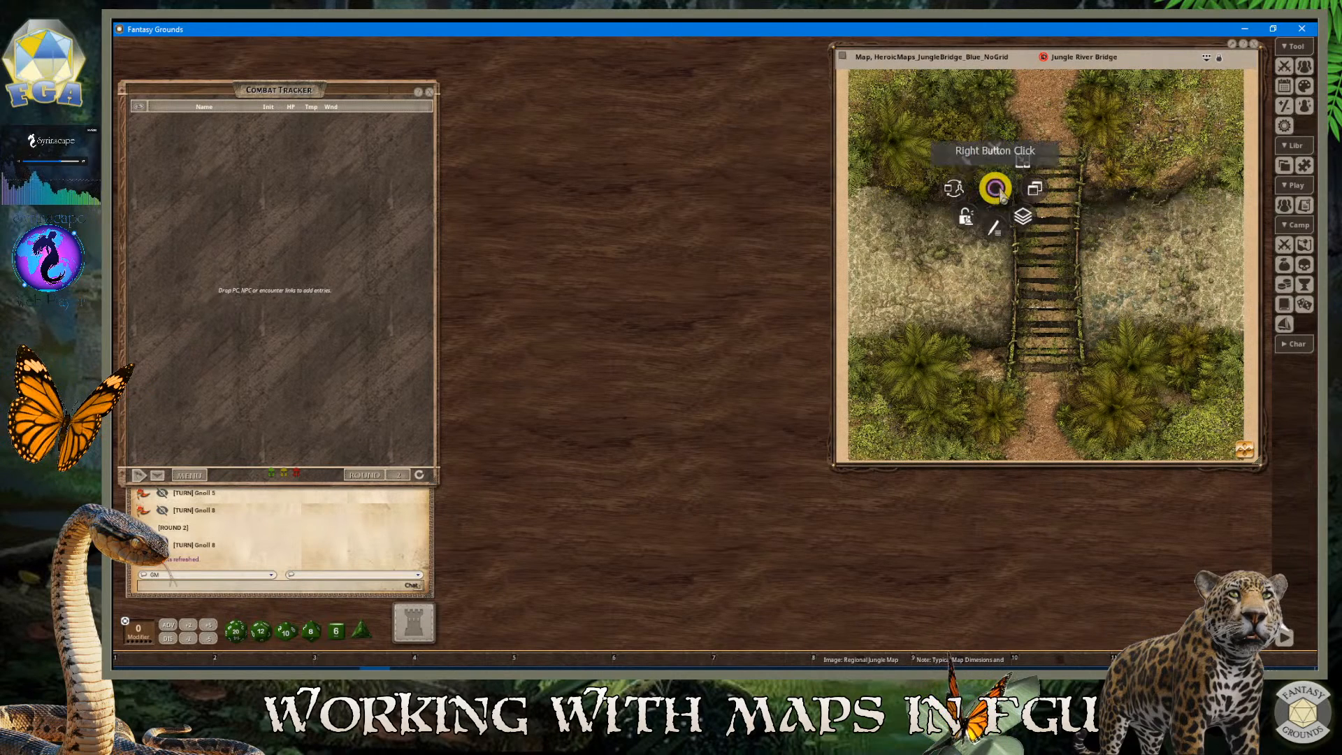
left_click(1039, 190)
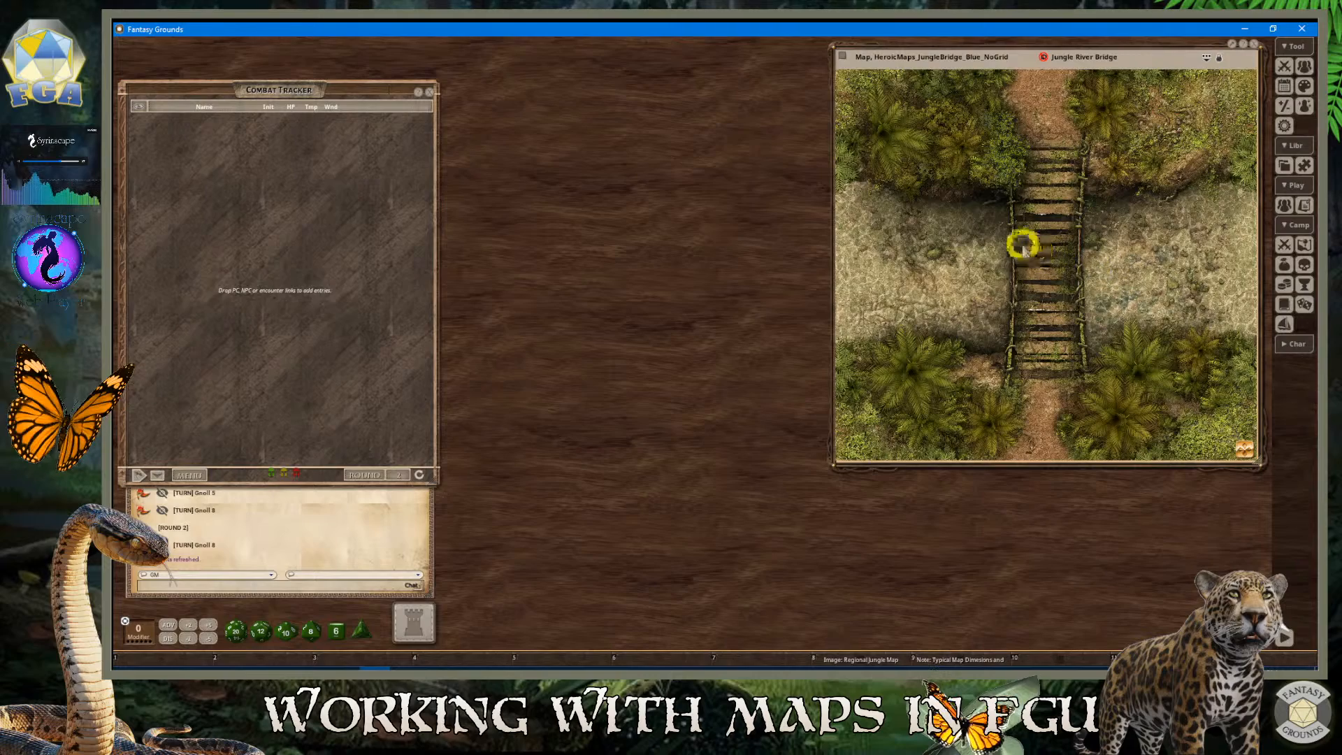
left_click(995, 250)
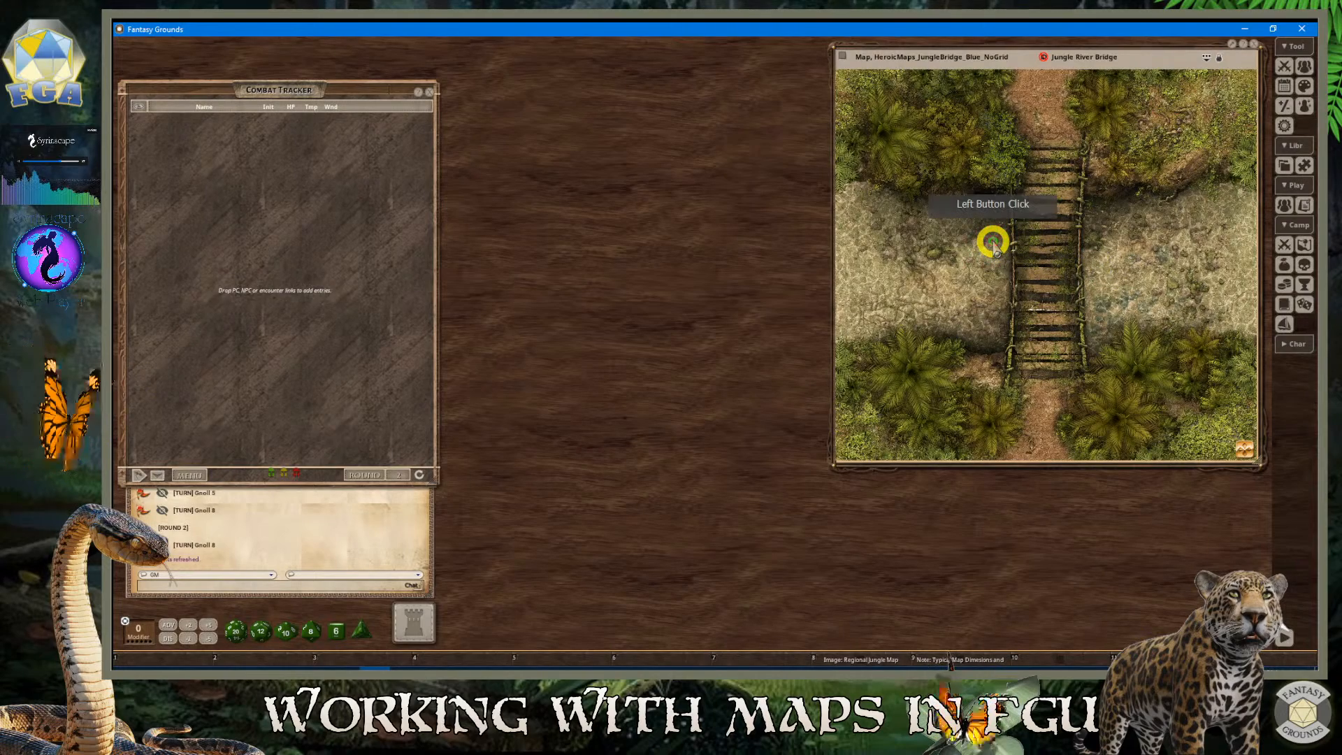
Zoom repeatedly in and out on the bridge map to examine the bridge and riverbanks at different scales
scroll(996, 247, "down", 3)
scroll(996, 248, "up", 4)
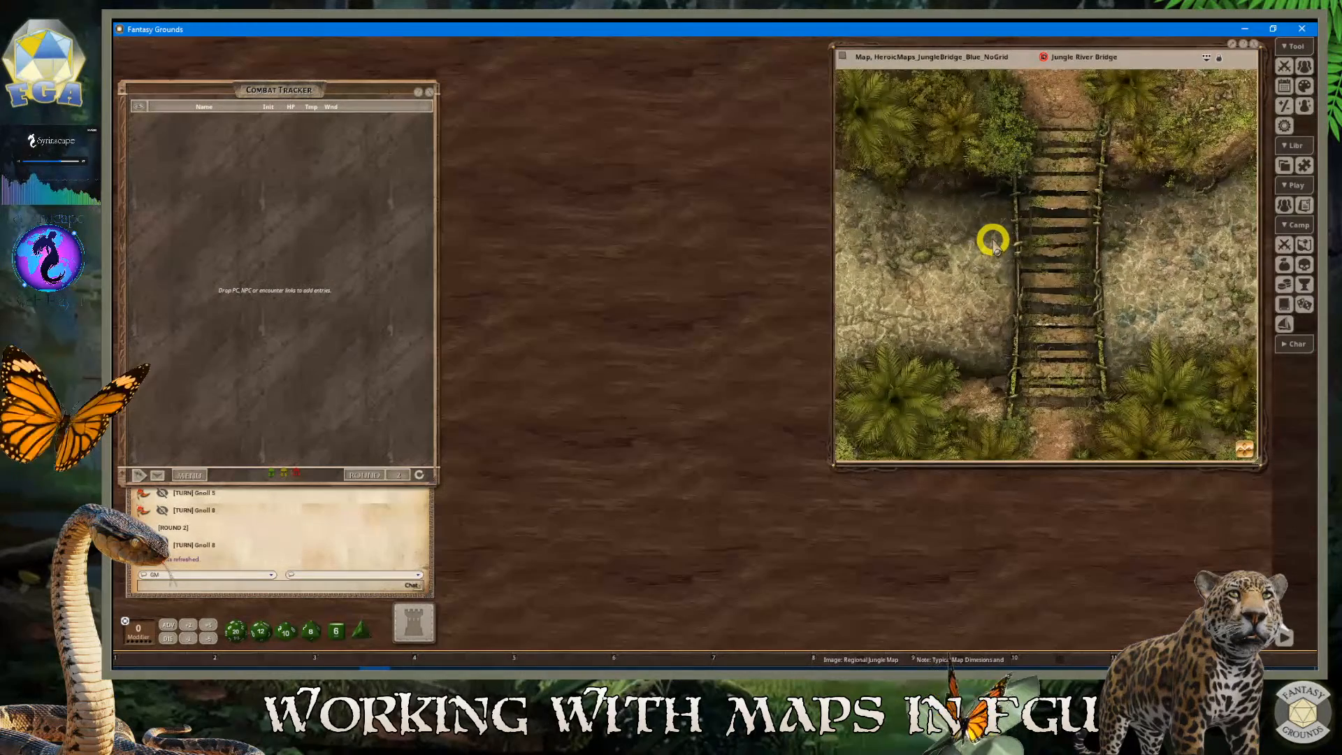
scroll(995, 246, "down", 3)
scroll(996, 246, "up", 4)
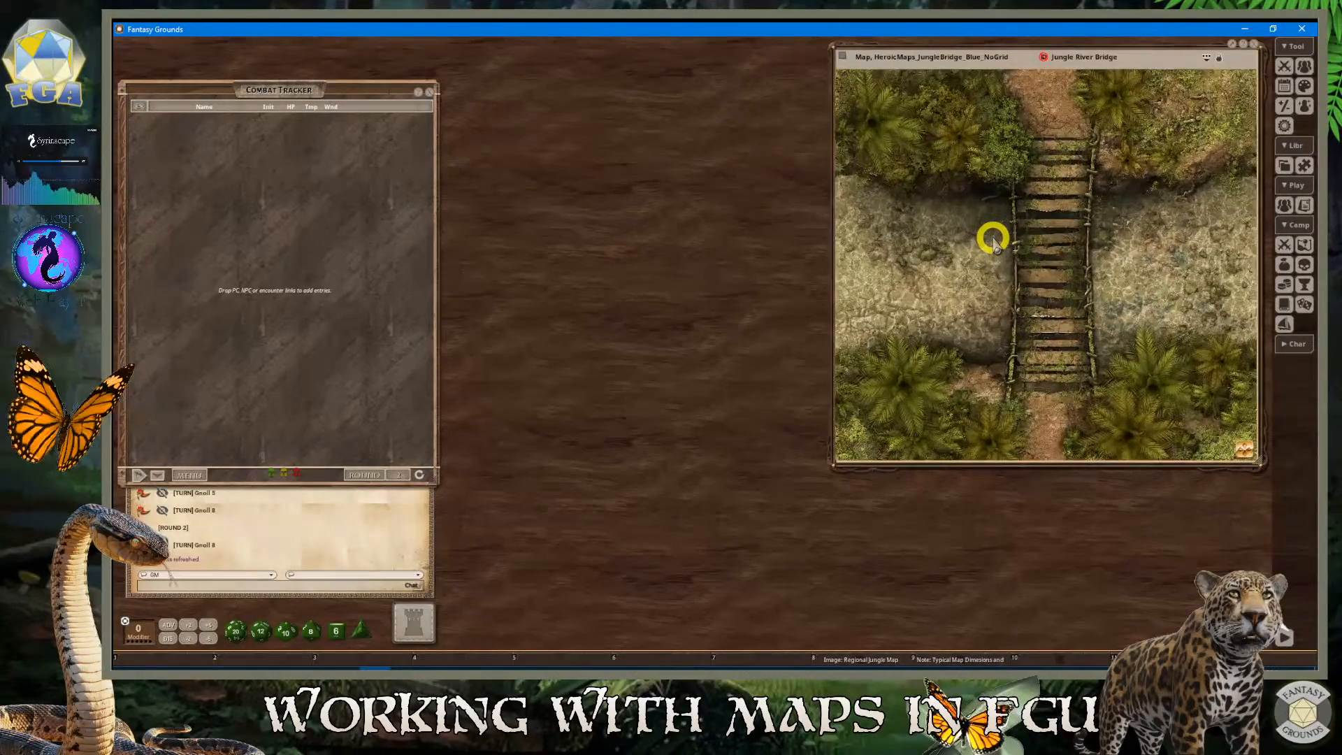
scroll(996, 246, "down", 3)
scroll(996, 246, "up", 3)
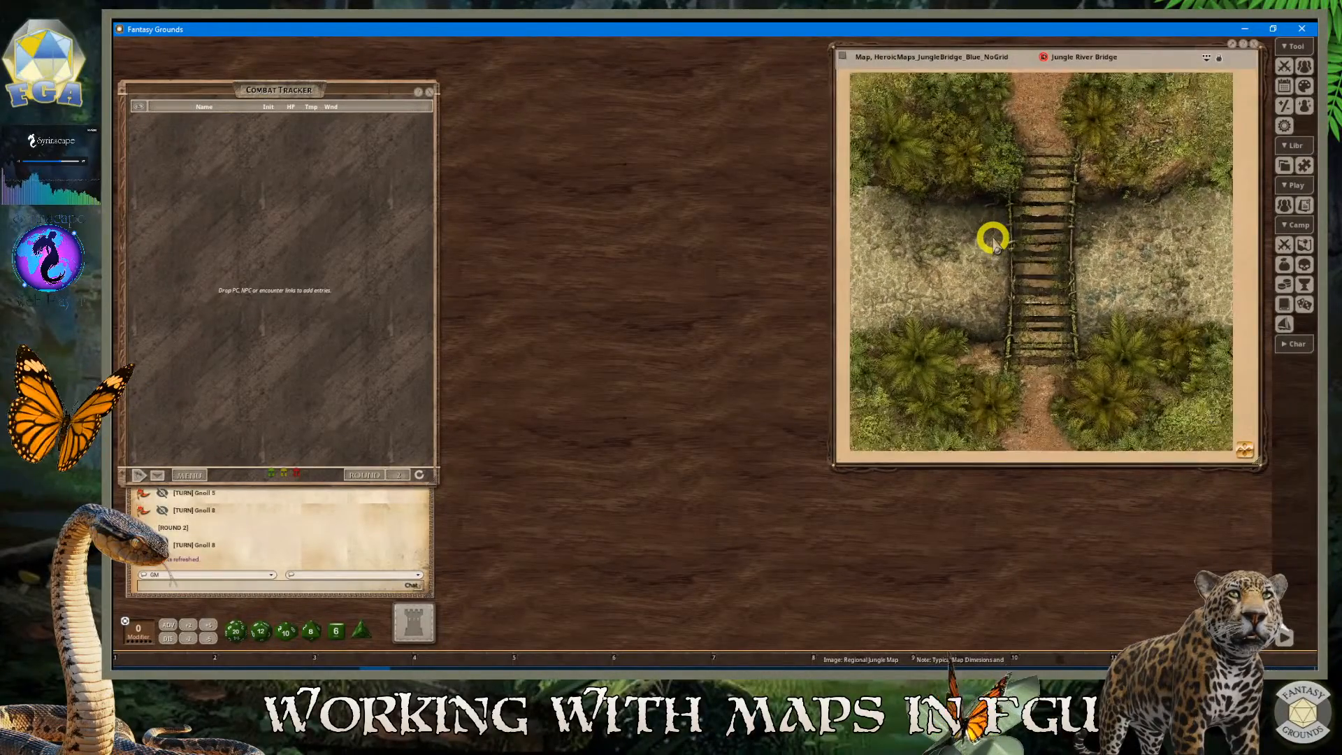
scroll(995, 246, "down", 1)
scroll(995, 246, "up", 1)
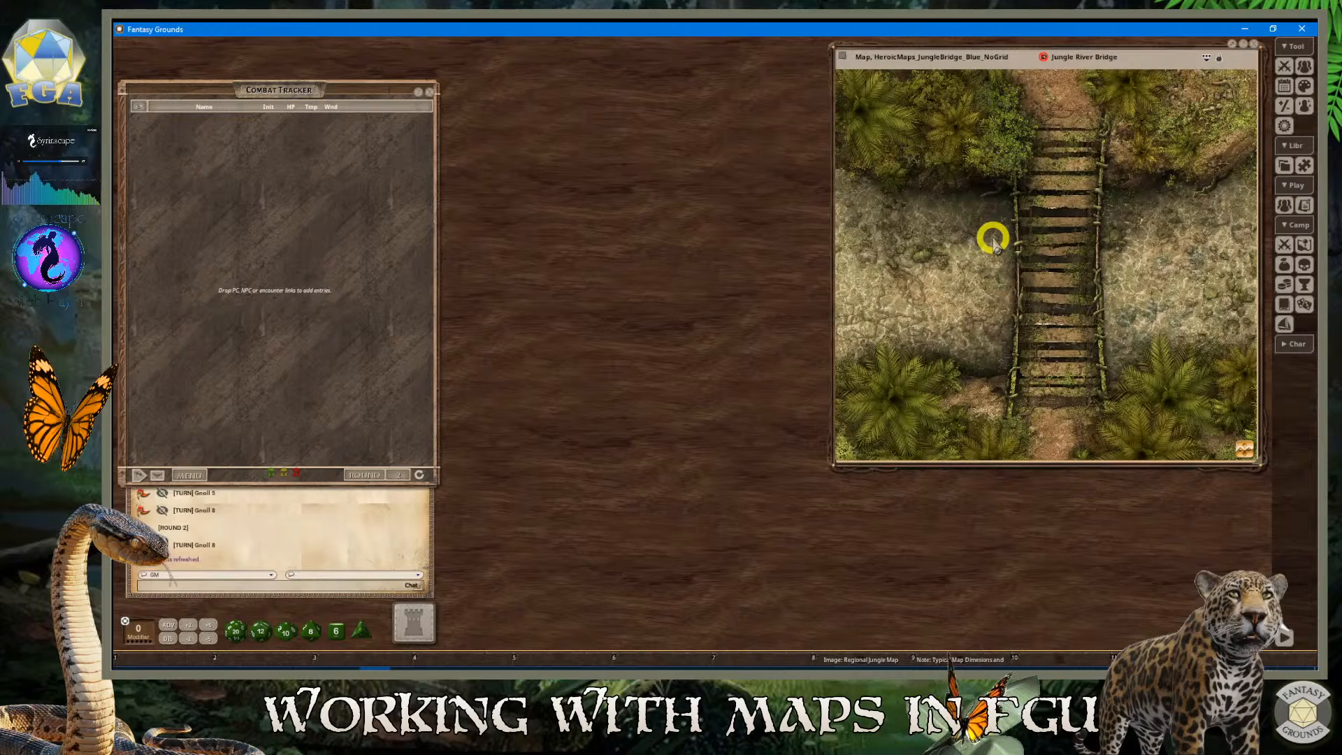
right_click(995, 239)
left_click(982, 245)
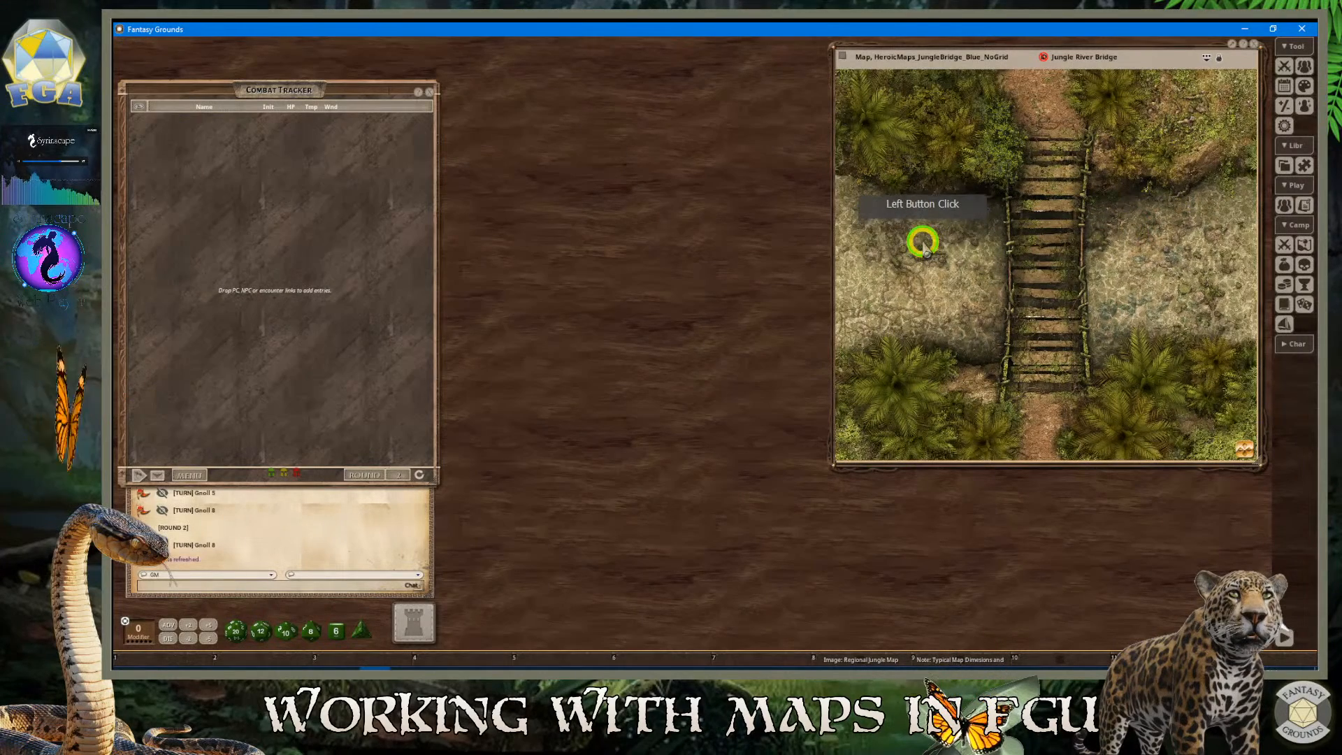
scroll(935, 239, "up", 1)
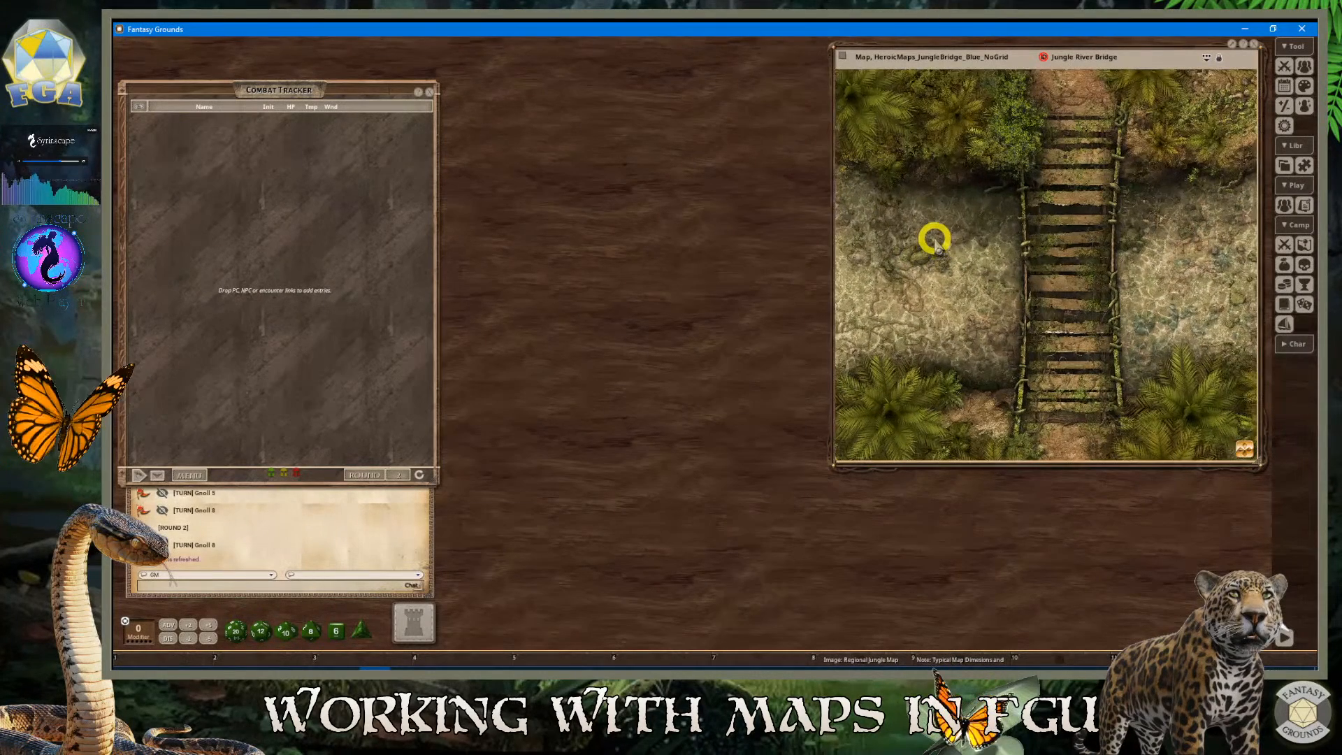
scroll(935, 240, "up", 1)
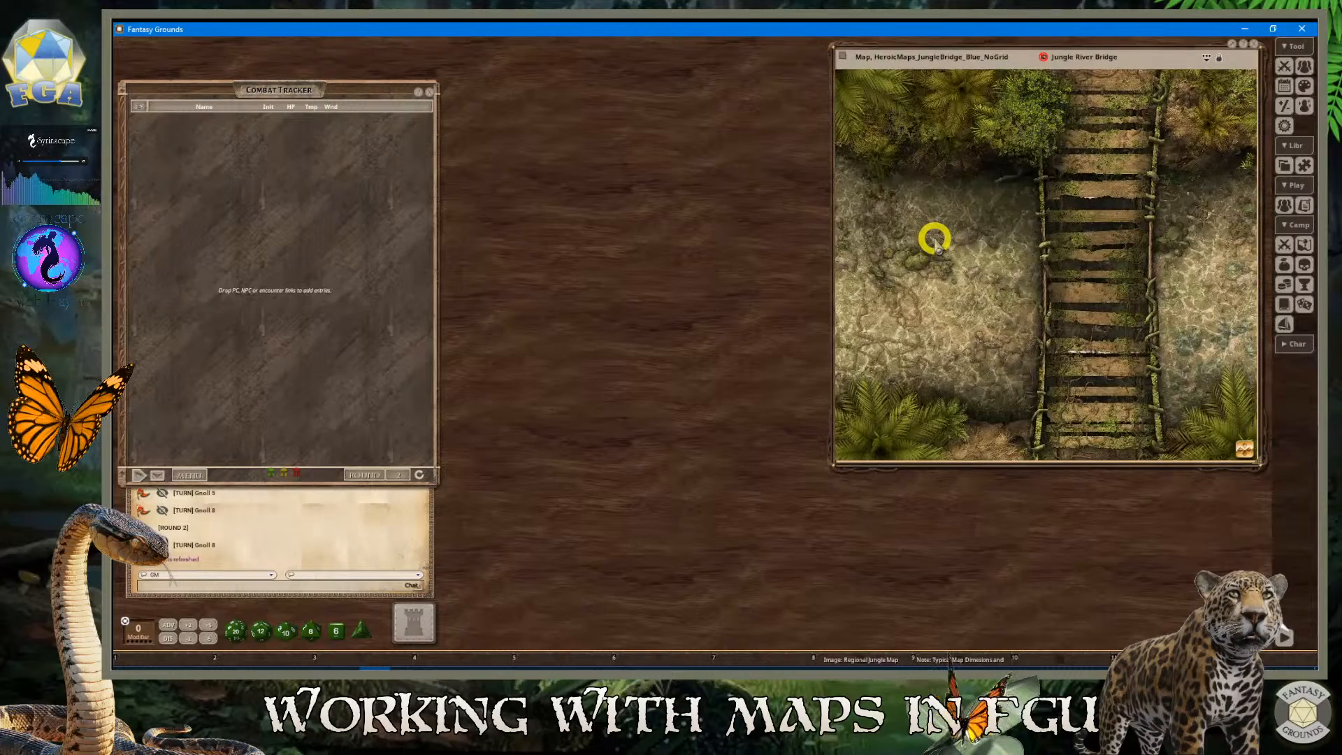
scroll(938, 247, "down", 2)
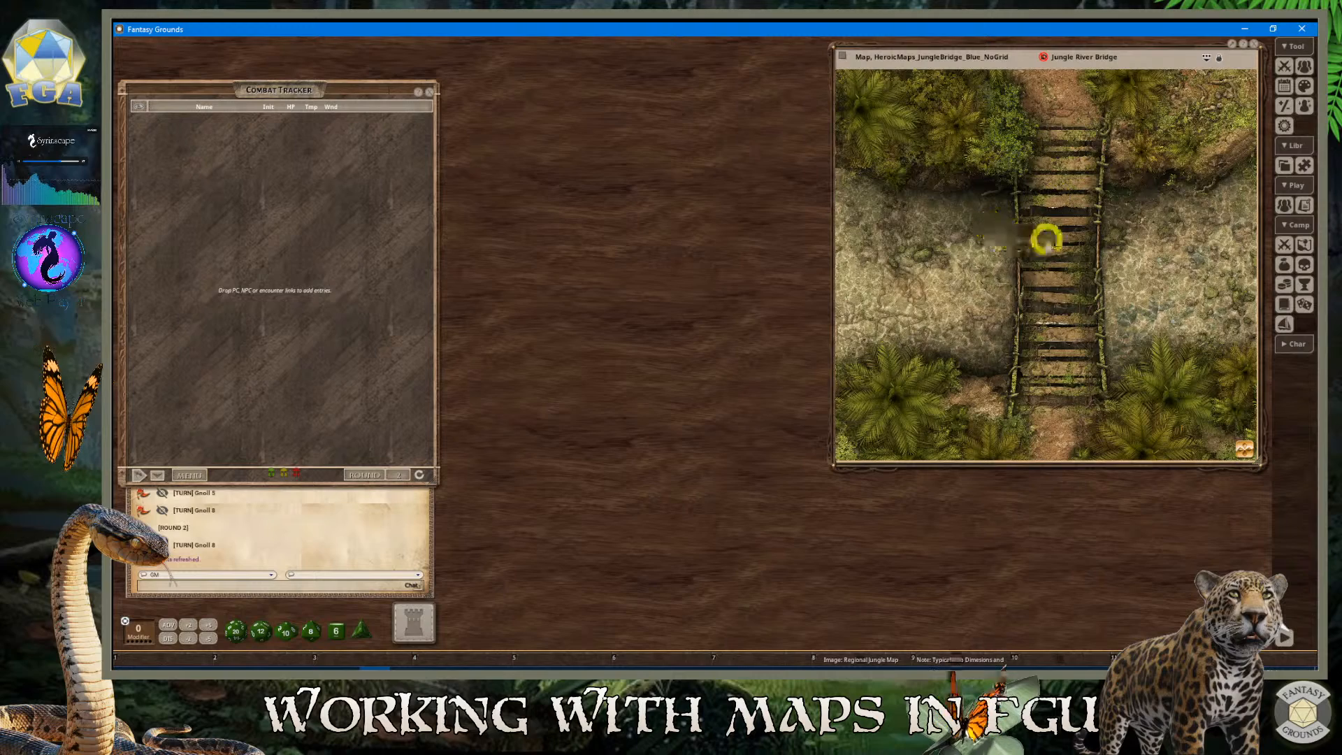
scroll(951, 255, "down", 1)
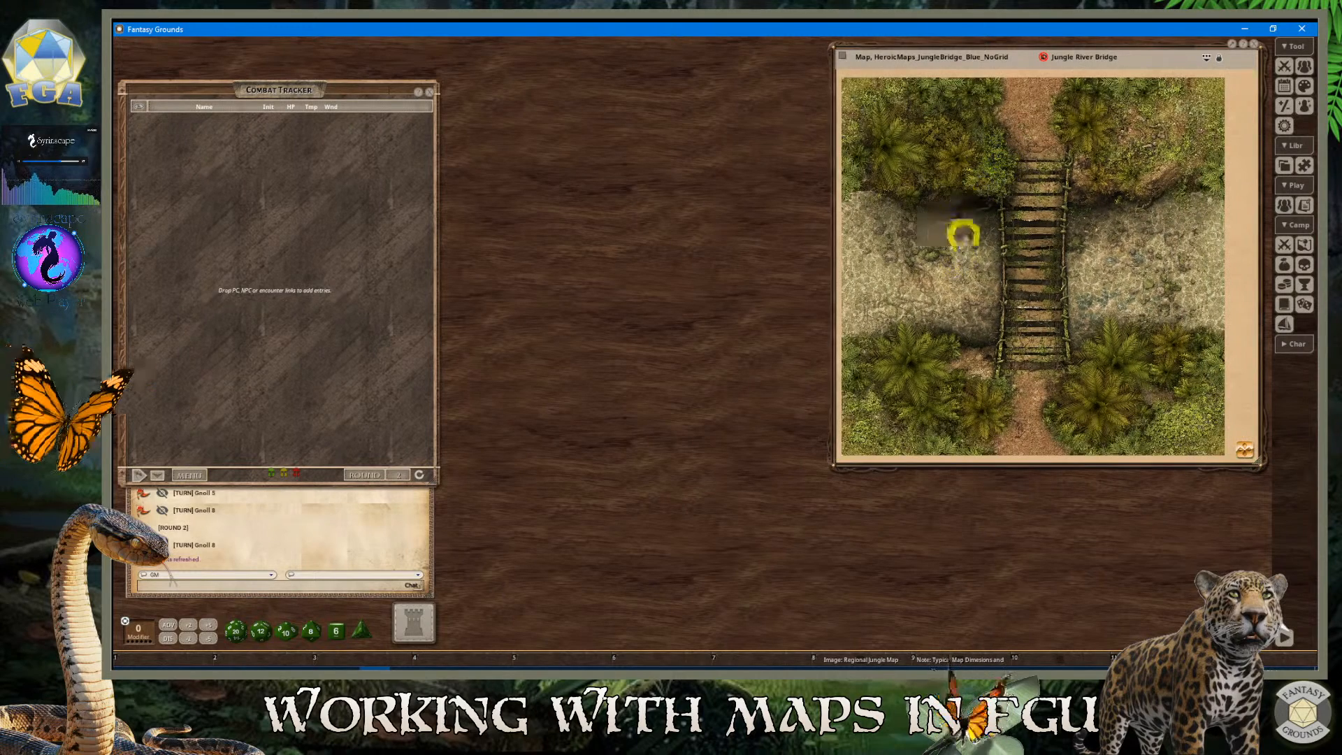
scroll(963, 234, "up", 1)
scroll(1056, 186, "up", 1)
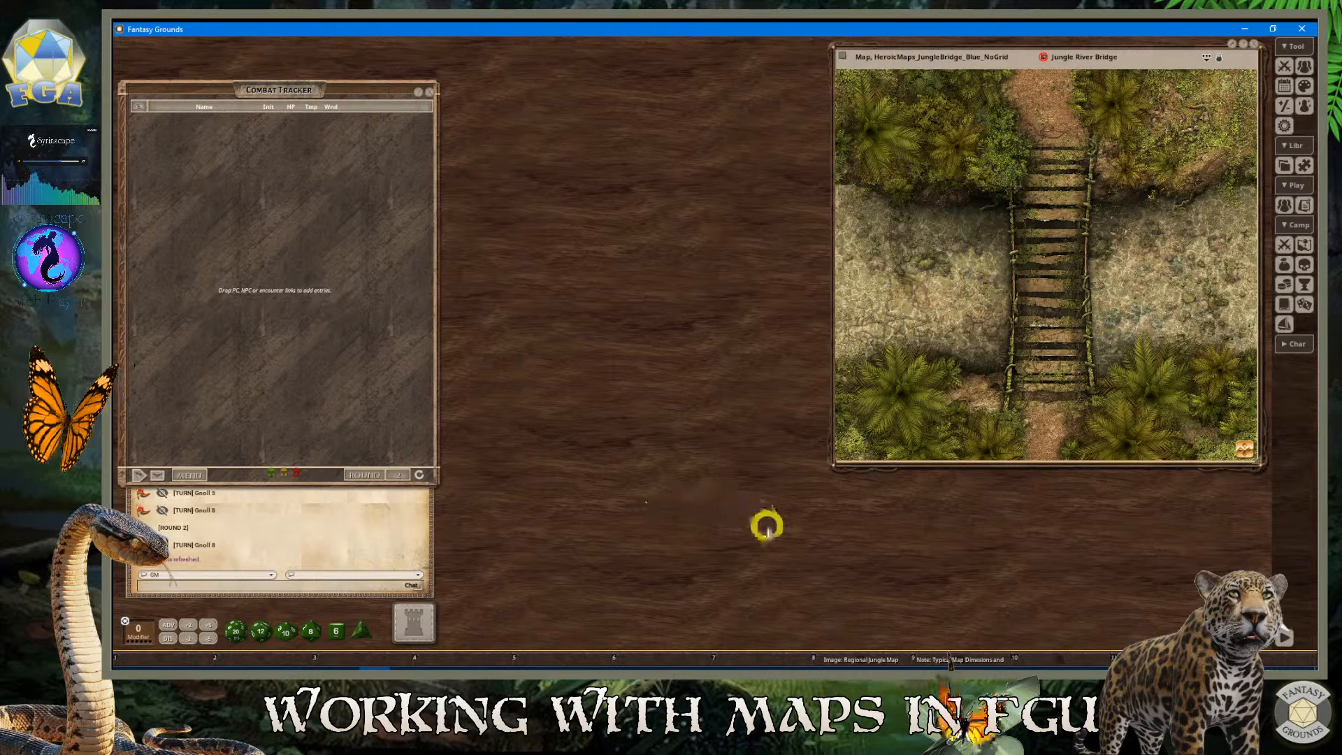
scroll(999, 444, "up", 1)
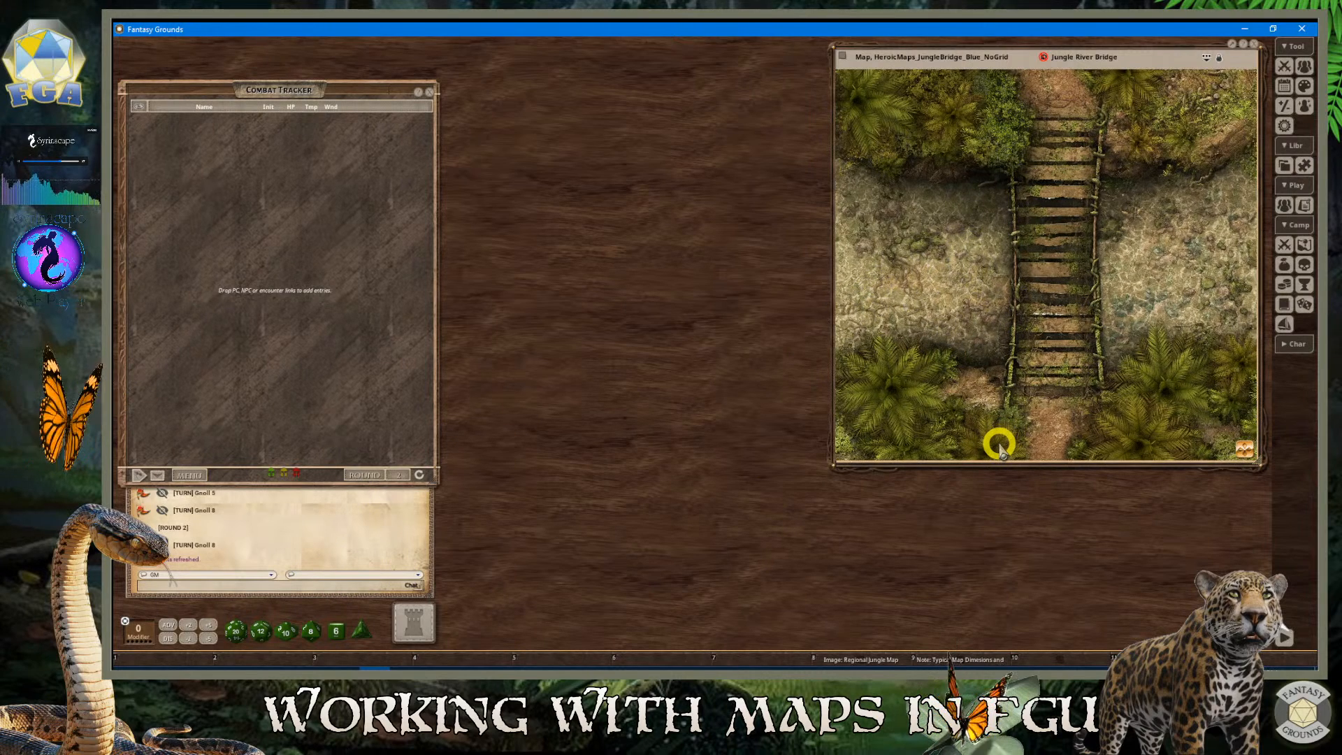
scroll(1000, 444, "down", 1)
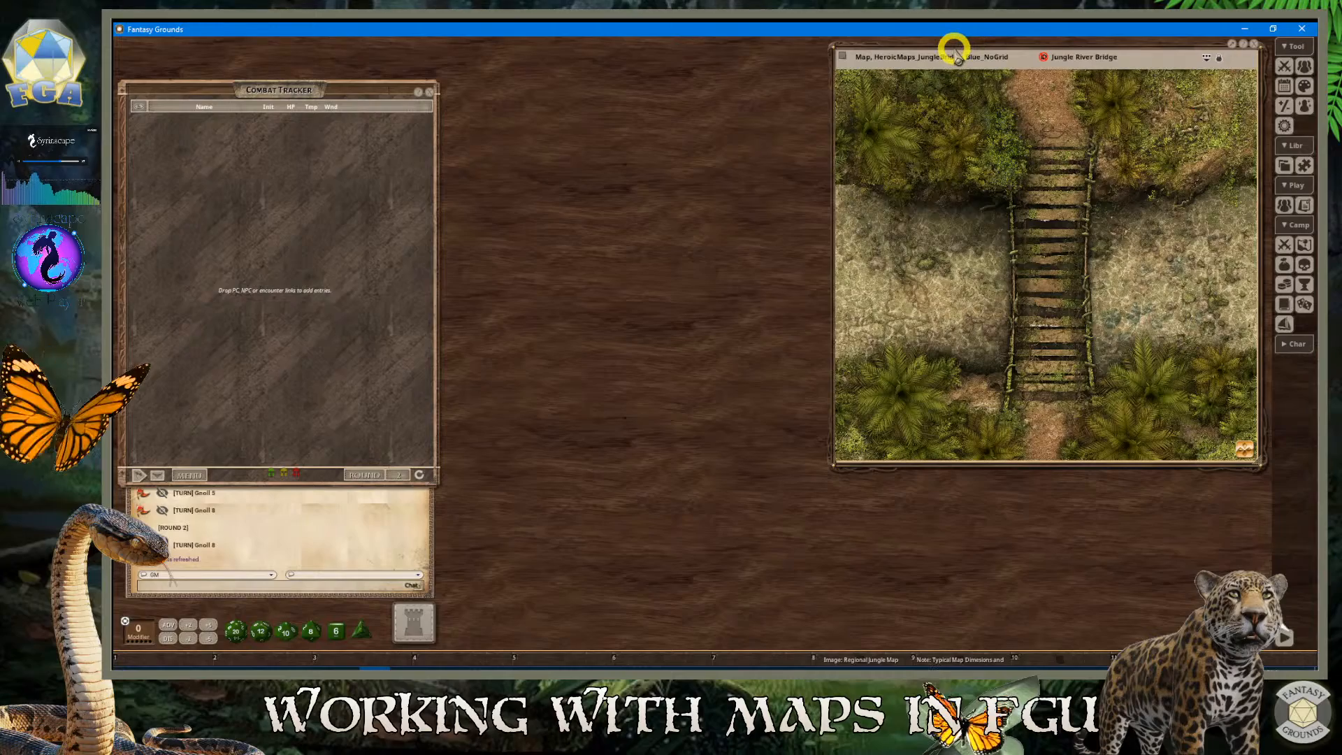
Reposition and enlarge the Jungle River Bridge window, and unlock its record to bring up the image tools and layers
left_click_drag(956, 52, 909, 50)
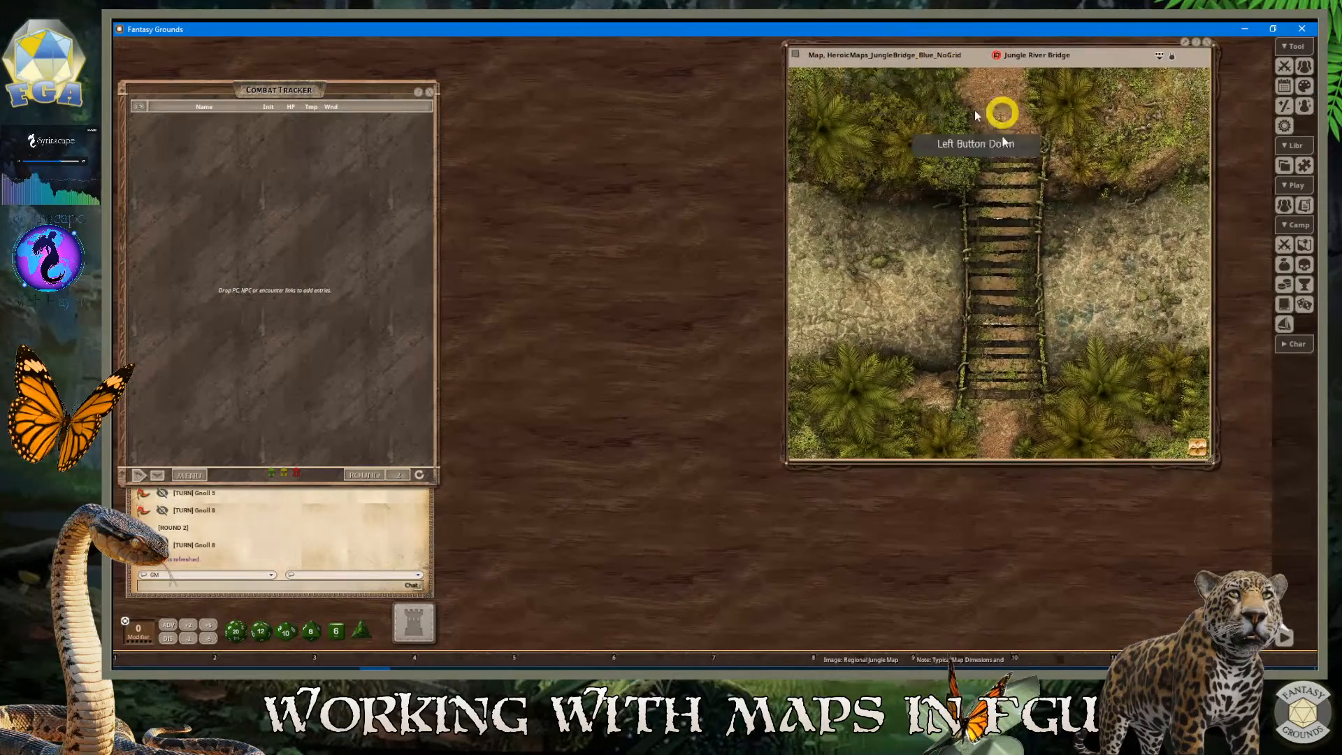
left_click_drag(1204, 455, 1265, 502)
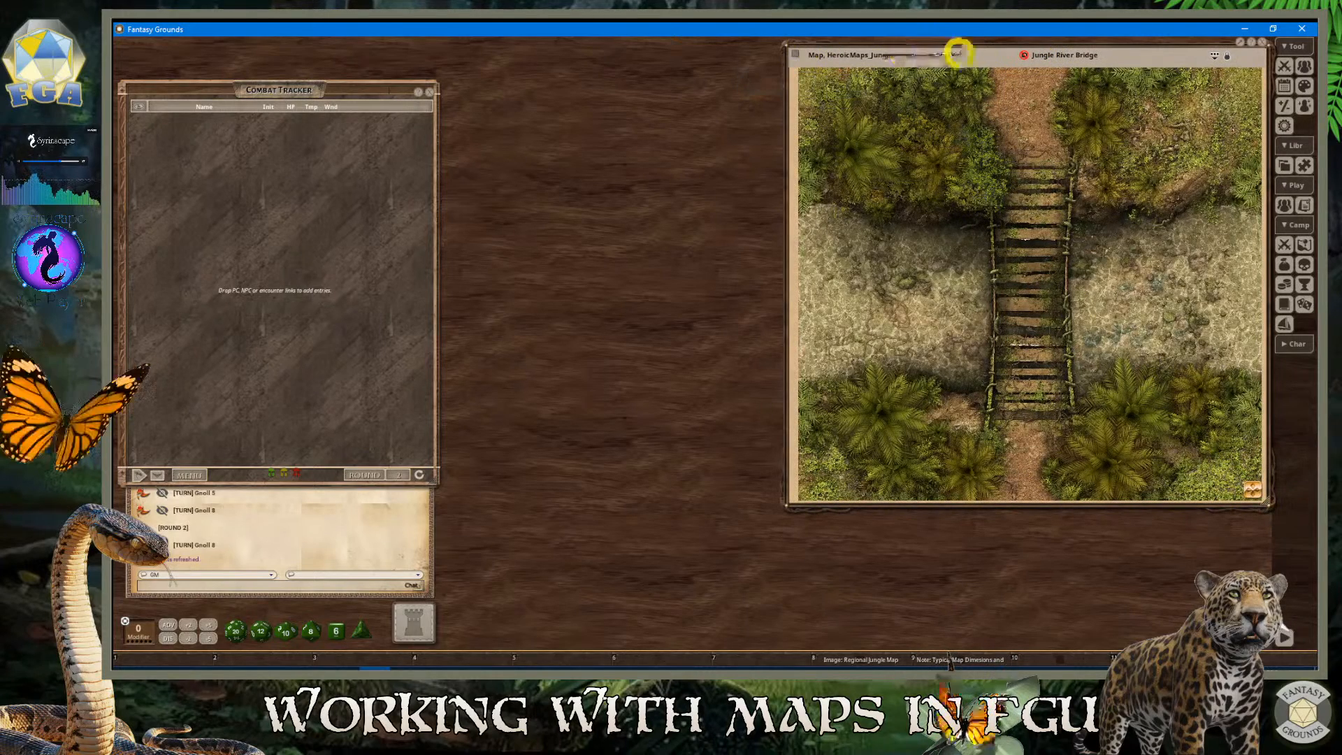
left_click(1228, 58)
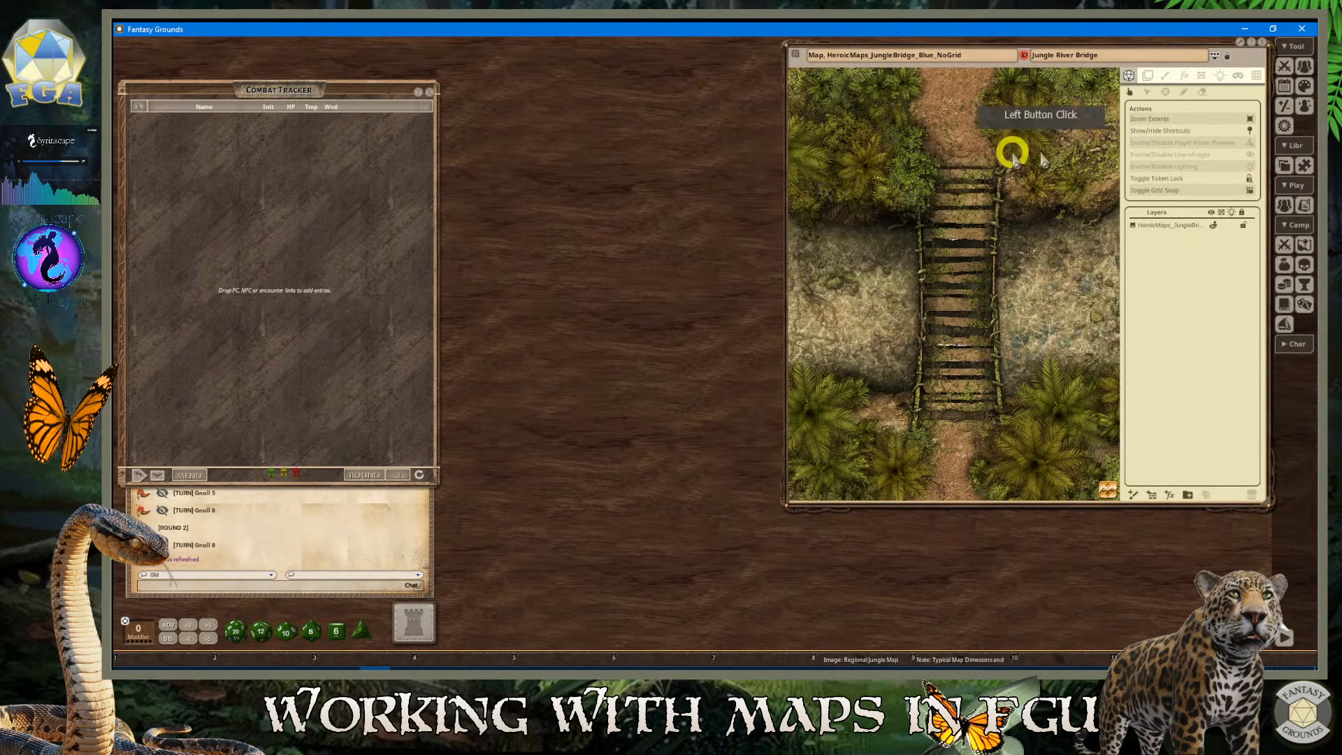
Examine the unlocked bridge map at several zoom levels and positions alongside its image tools and layer list
scroll(970, 239, "down", 2)
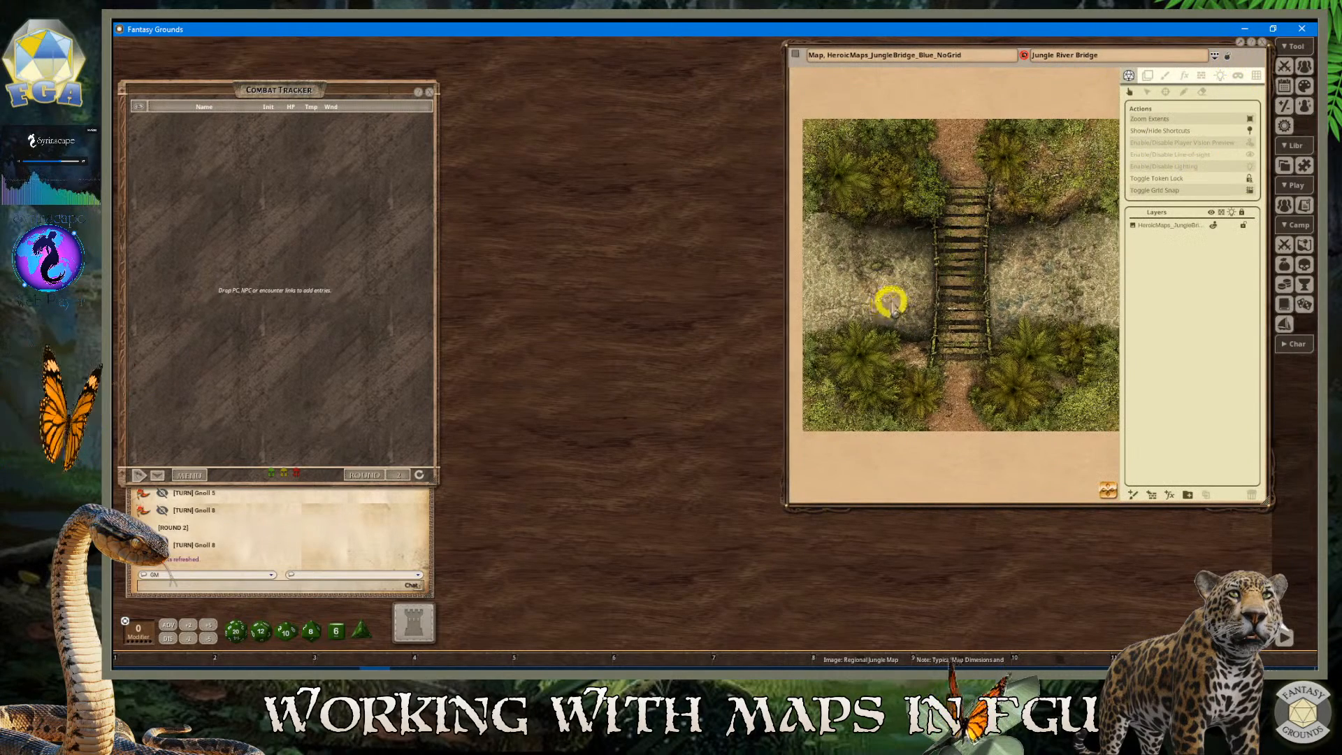
scroll(898, 286, "down", 1)
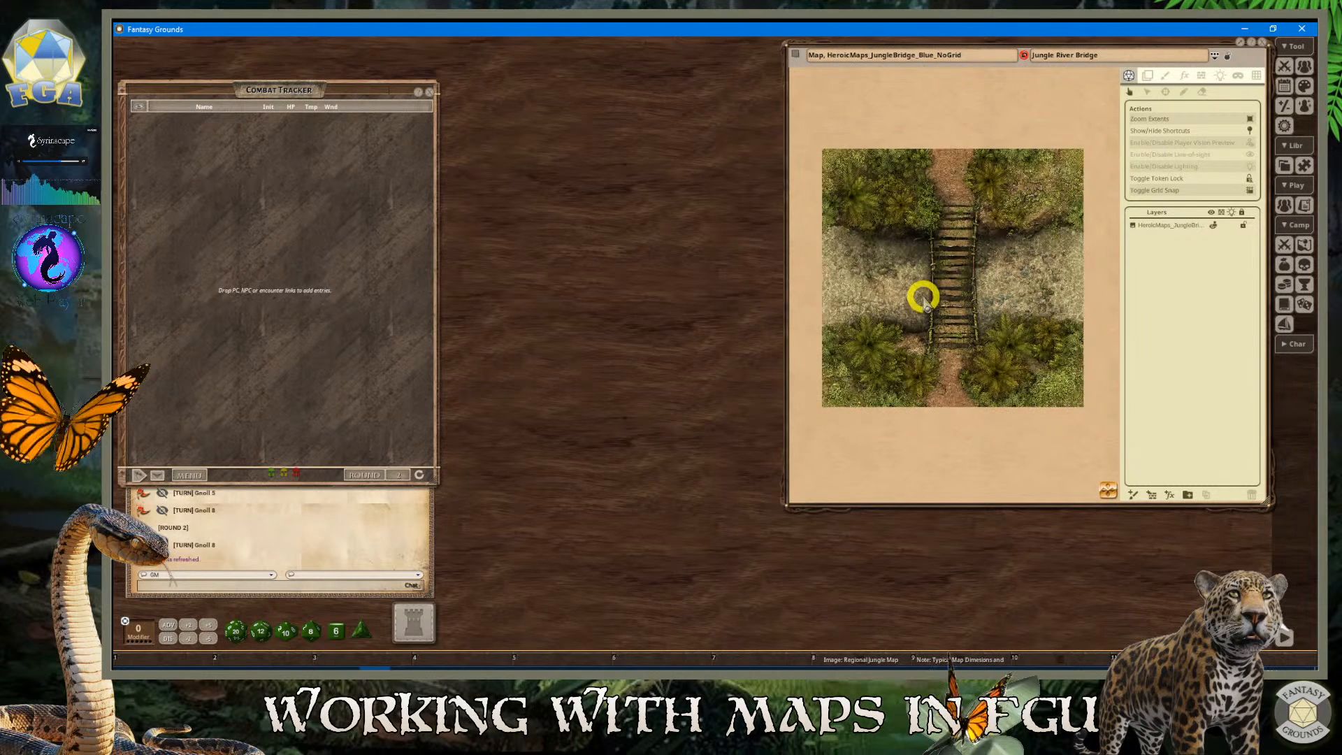
scroll(919, 253, "up", 1)
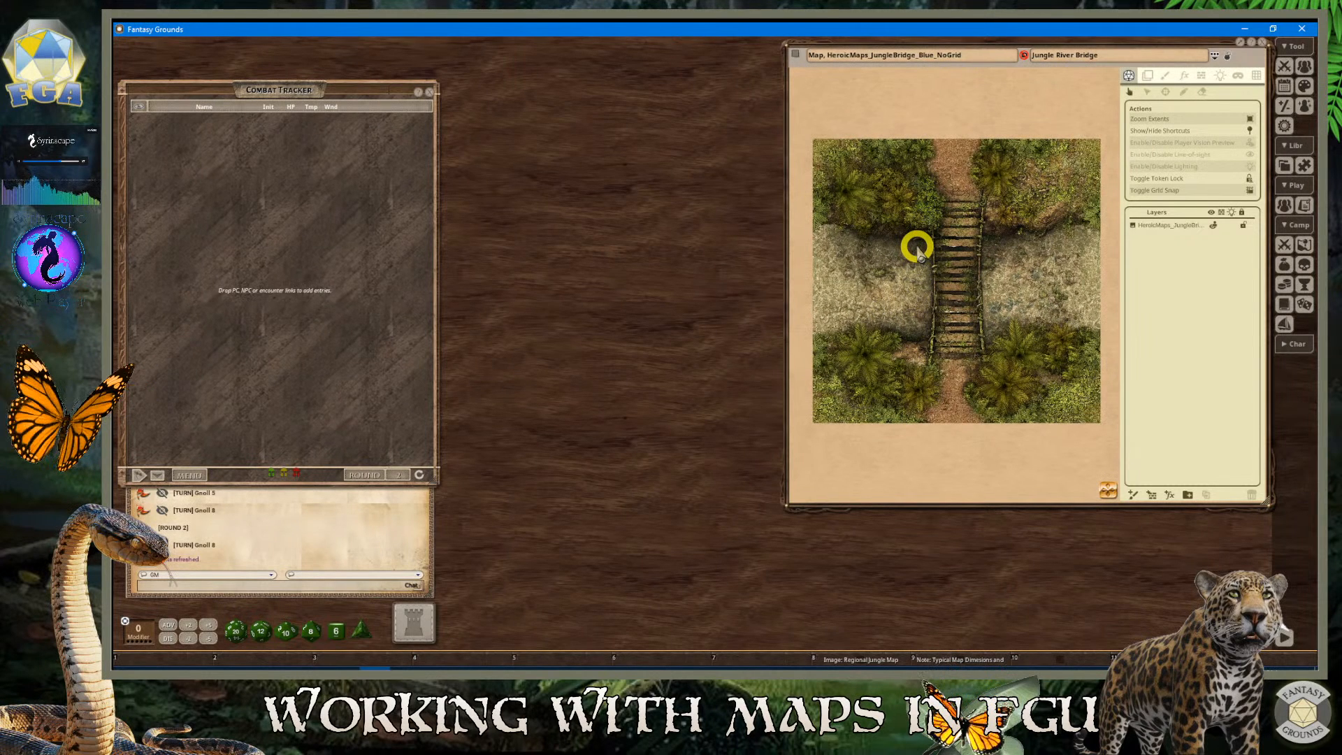
scroll(917, 249, "up", 1)
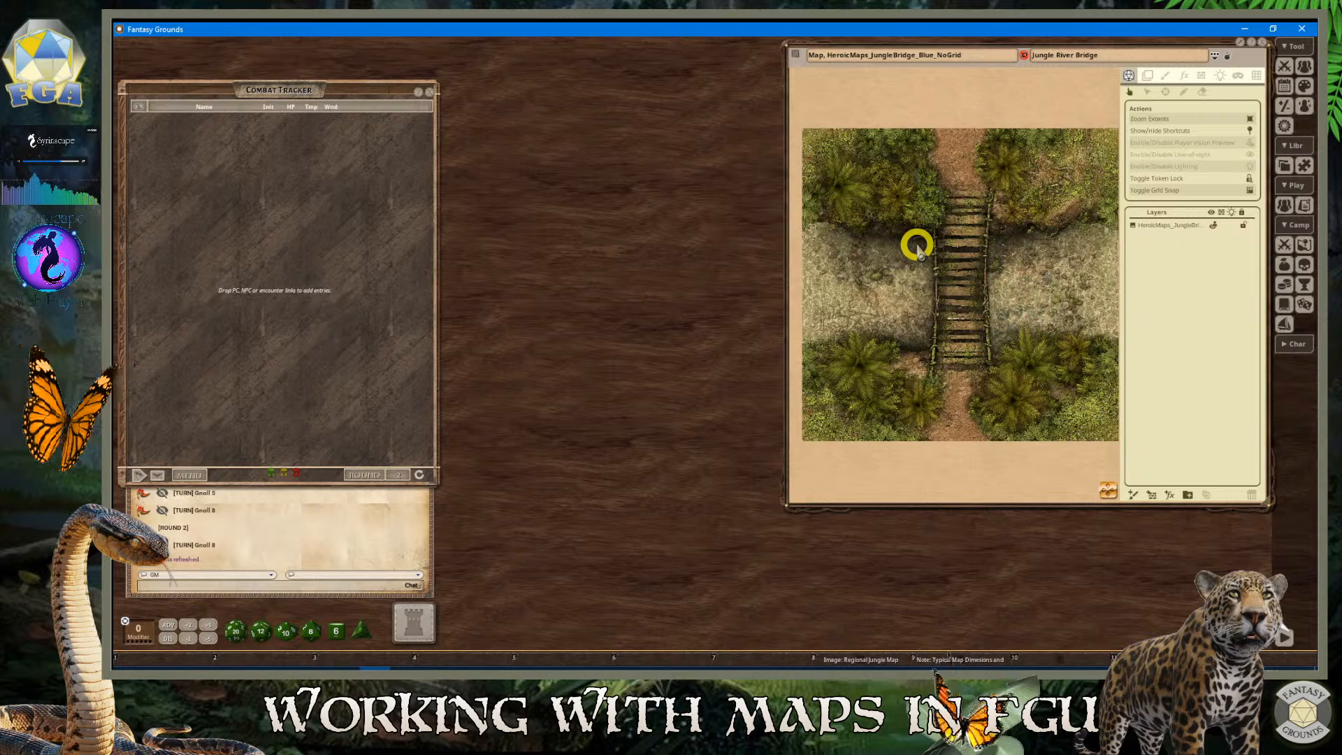
scroll(885, 277, "down", 1)
scroll(879, 286, "up", 1)
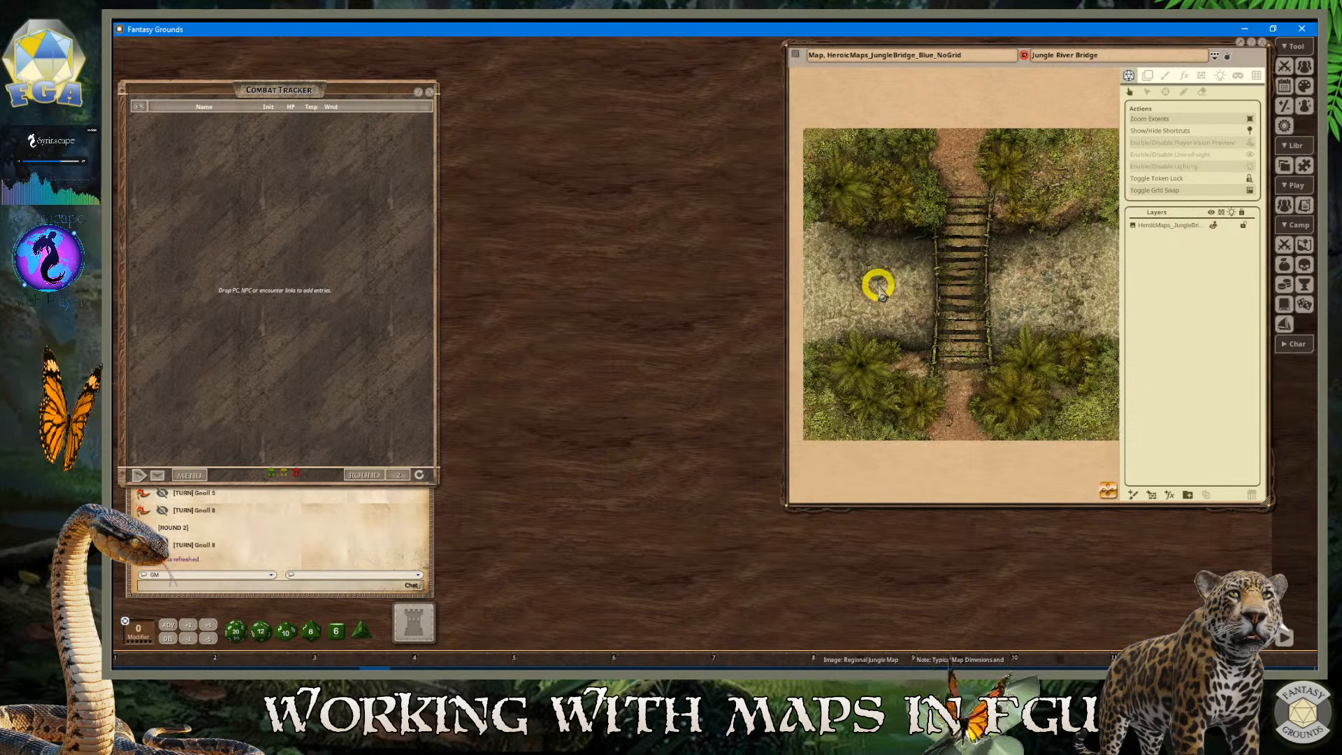
scroll(879, 286, "down", 1)
scroll(1015, 289, "up", 1)
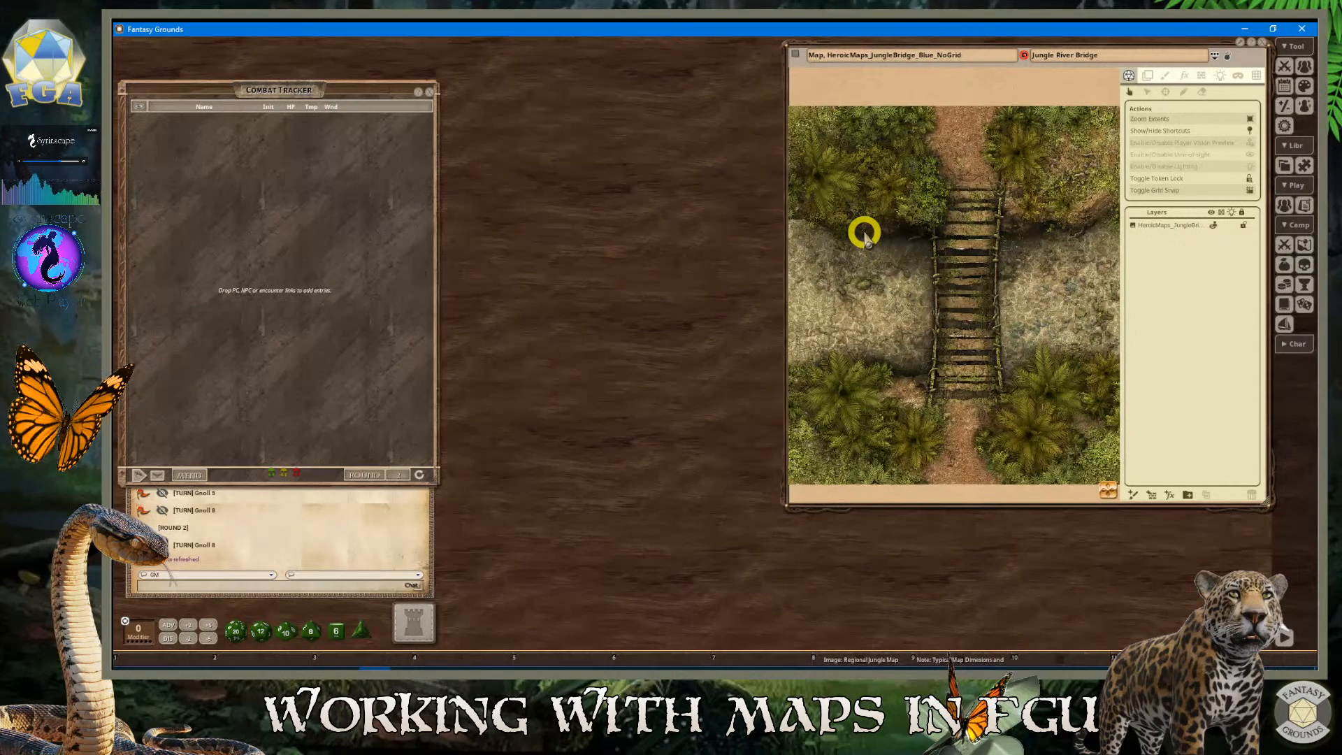
scroll(870, 236, "up", 1)
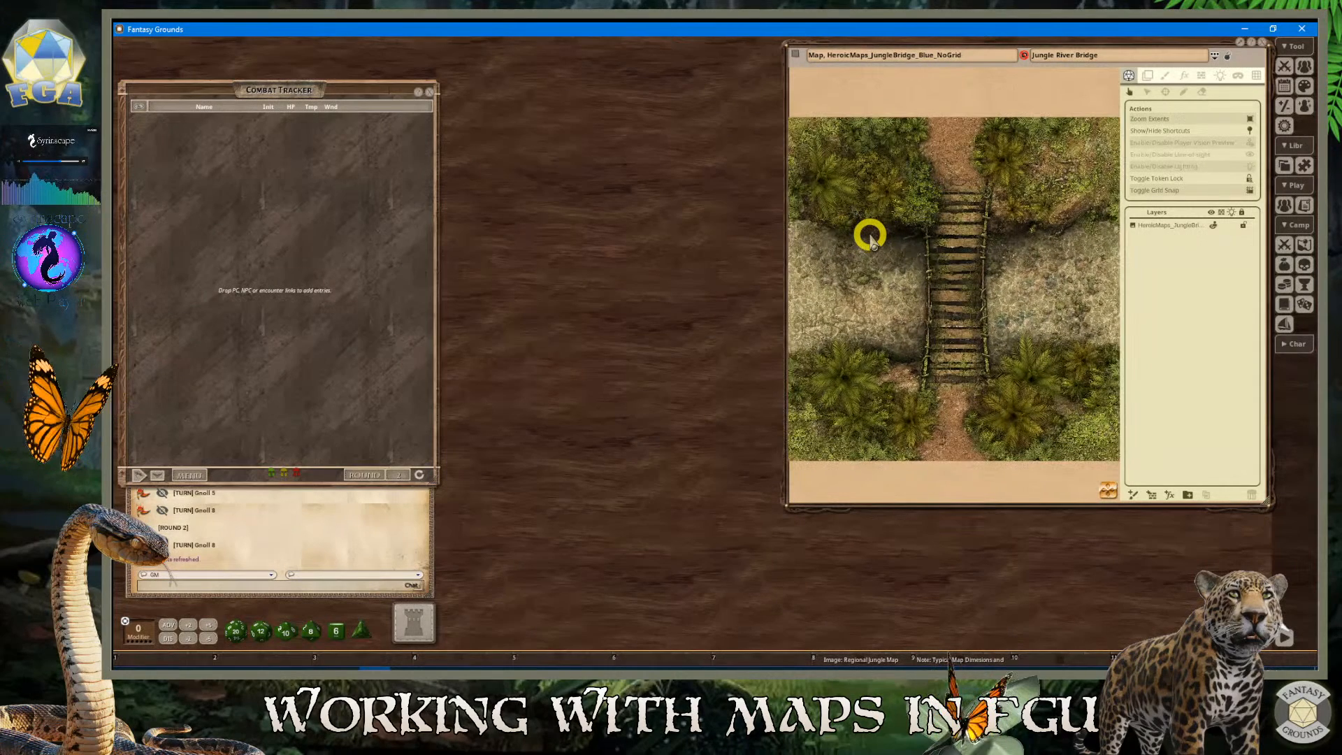
scroll(871, 237, "down", 1)
scroll(833, 271, "up", 1)
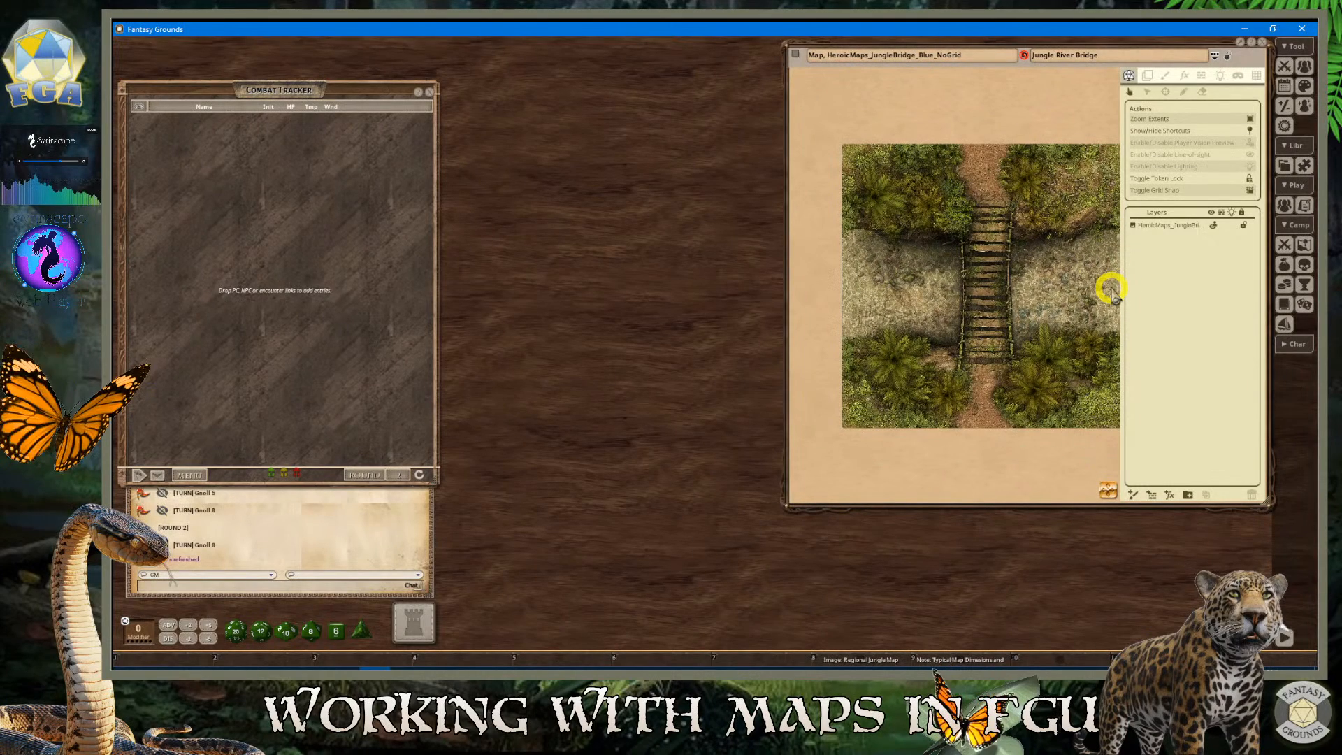
scroll(904, 176, "up", 1)
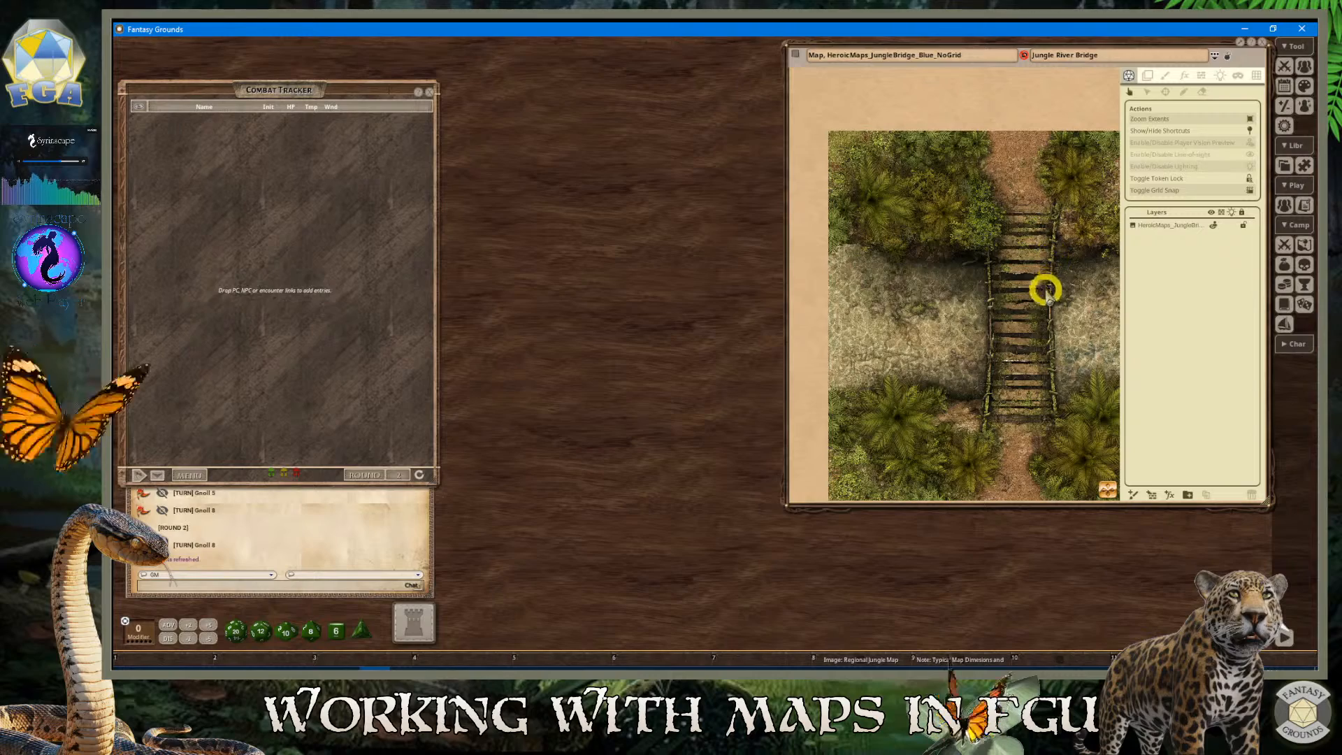
scroll(1005, 381, "up", 1)
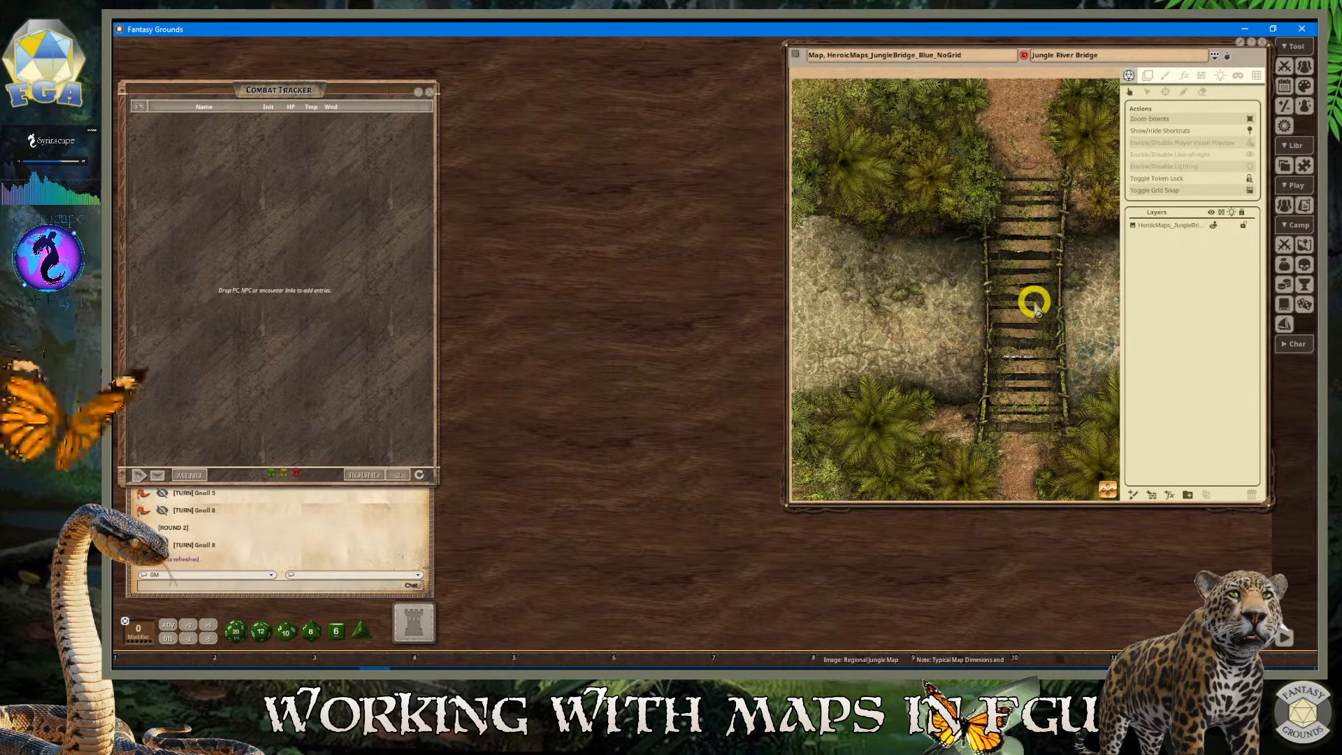
scroll(1032, 308, "down", 2)
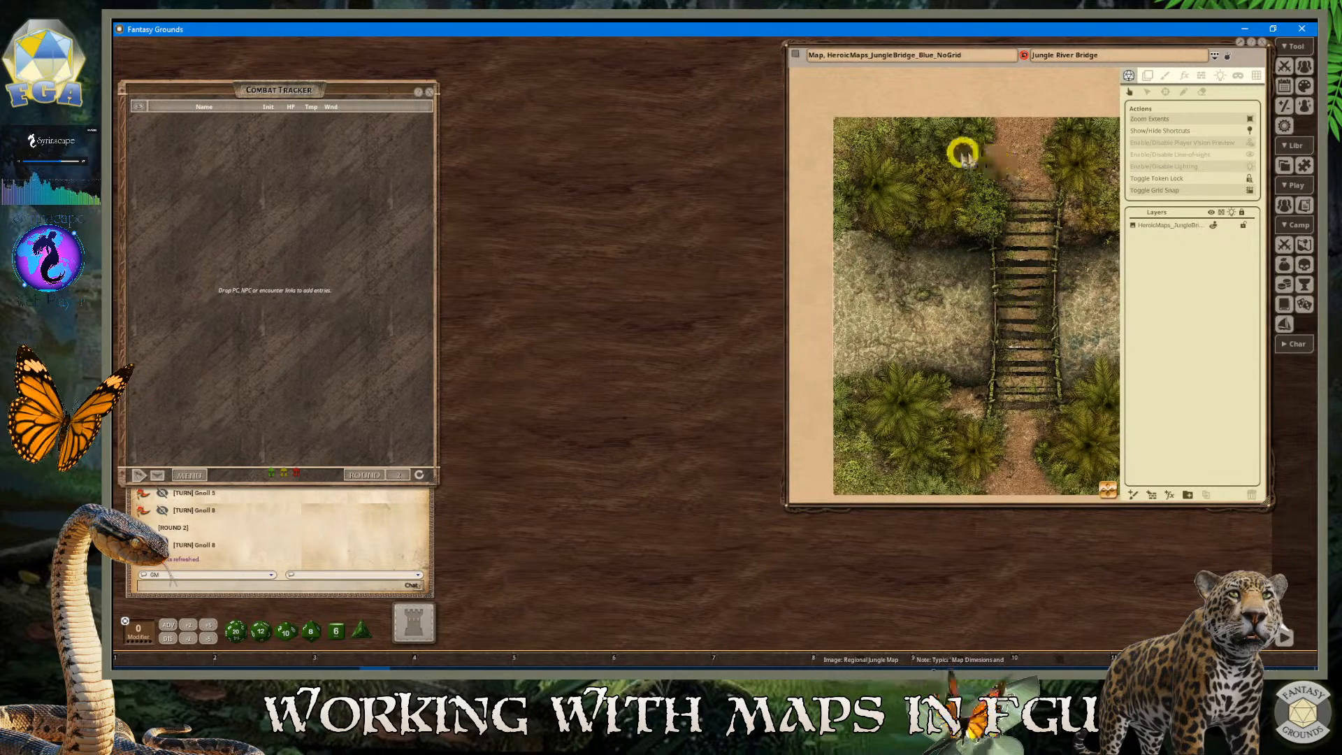
Reposition and enlarge the Jungle River Bridge map window so the whole map fits beside the tool panel
scroll(1039, 353, "down", 1)
left_click_drag(1110, 491, 1072, 431)
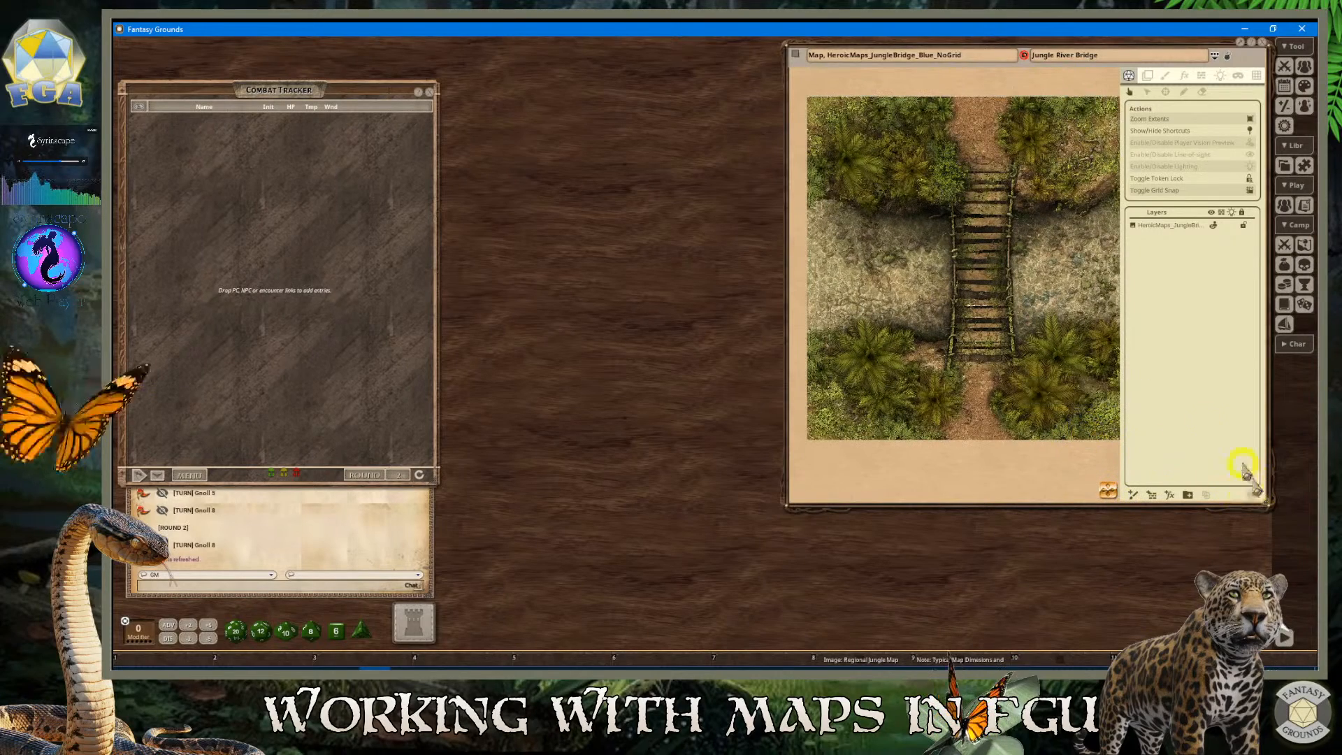
left_click_drag(1004, 40, 942, 40)
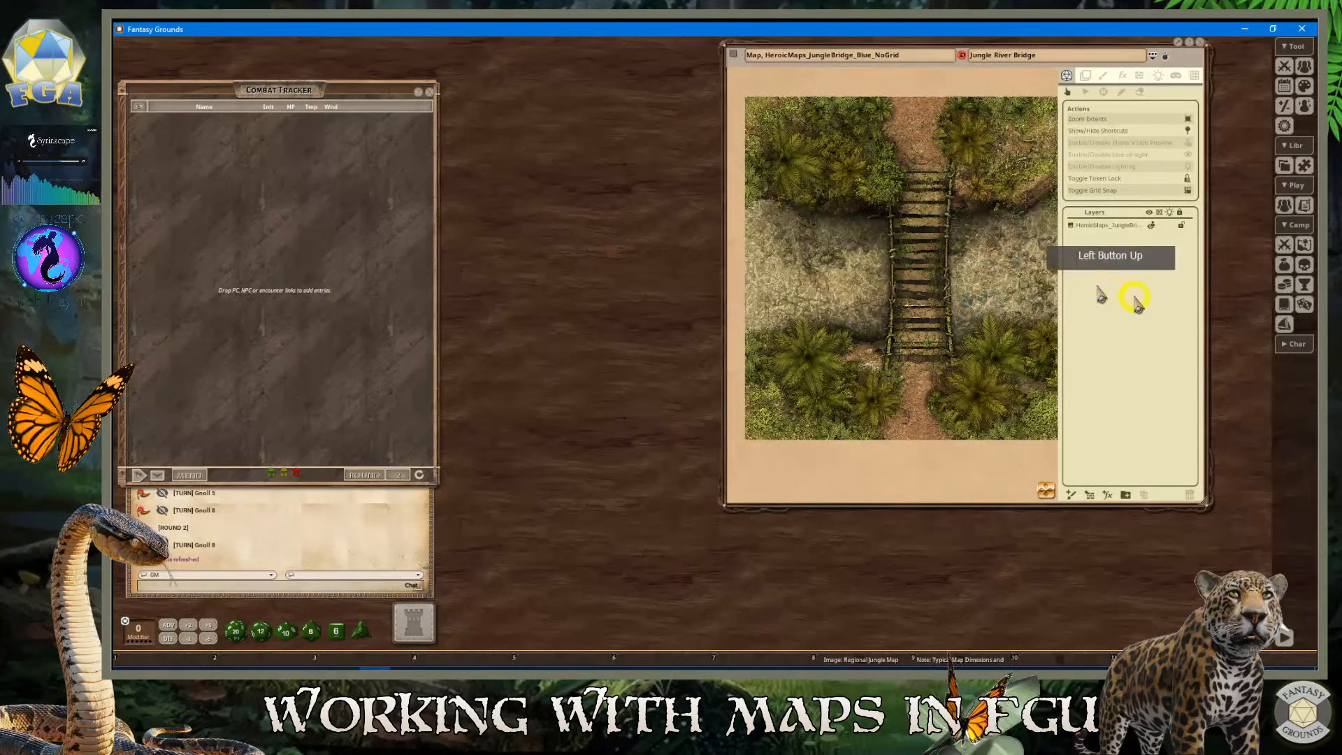
left_click_drag(1206, 503, 1290, 534)
scroll(1020, 389, "up", 1)
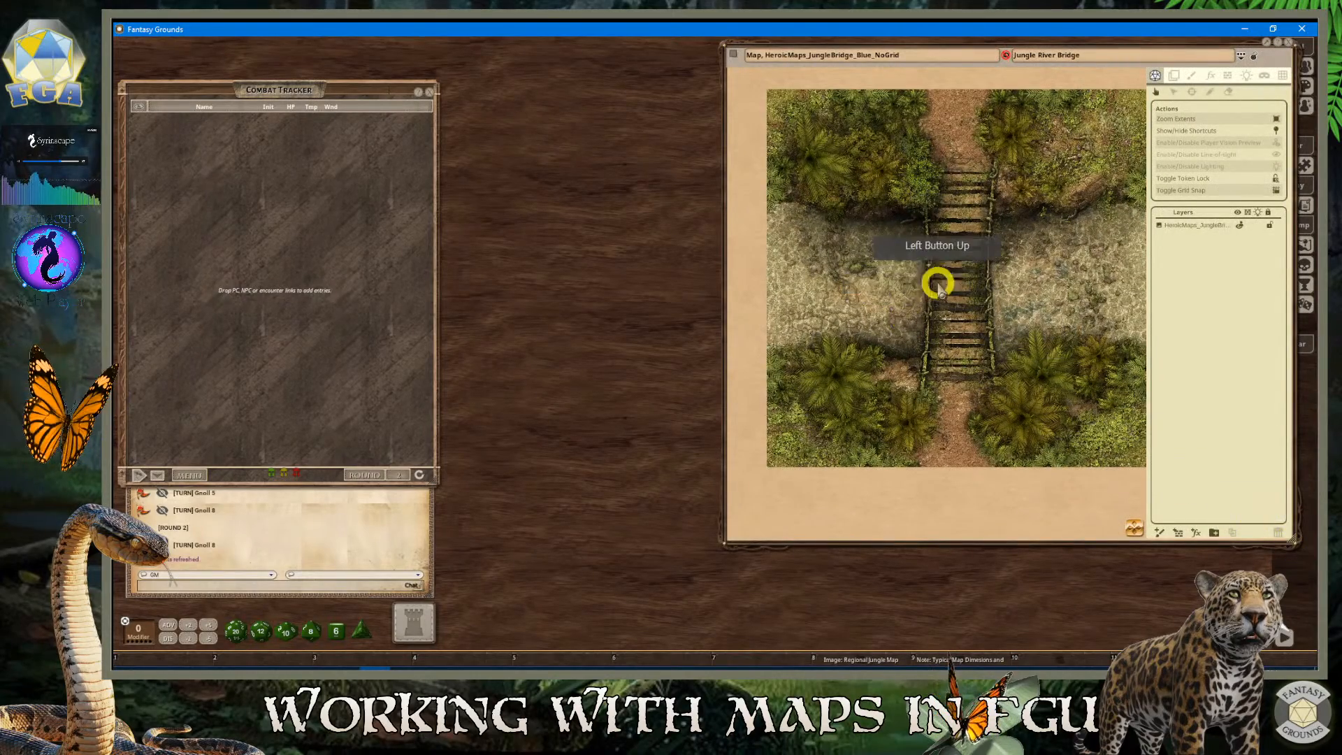
left_click_drag(897, 45, 761, 45)
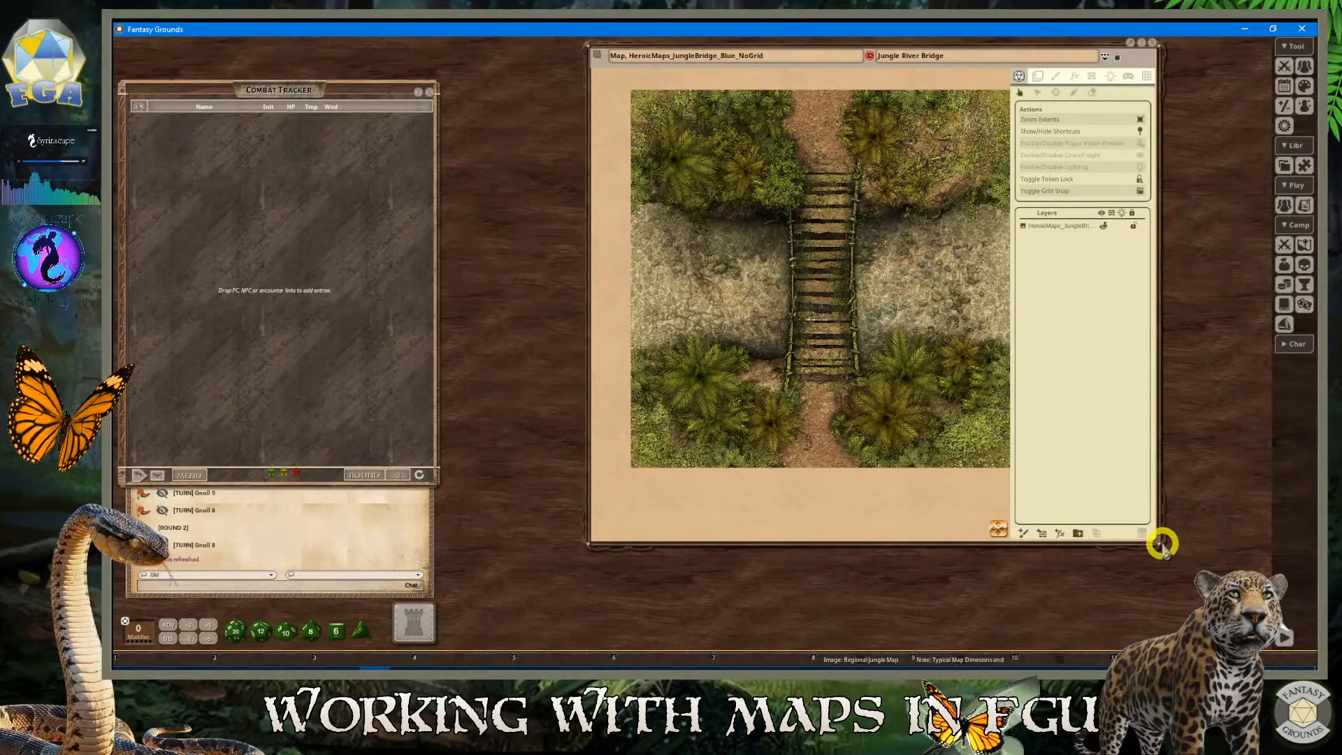
left_click_drag(1156, 540, 1262, 639)
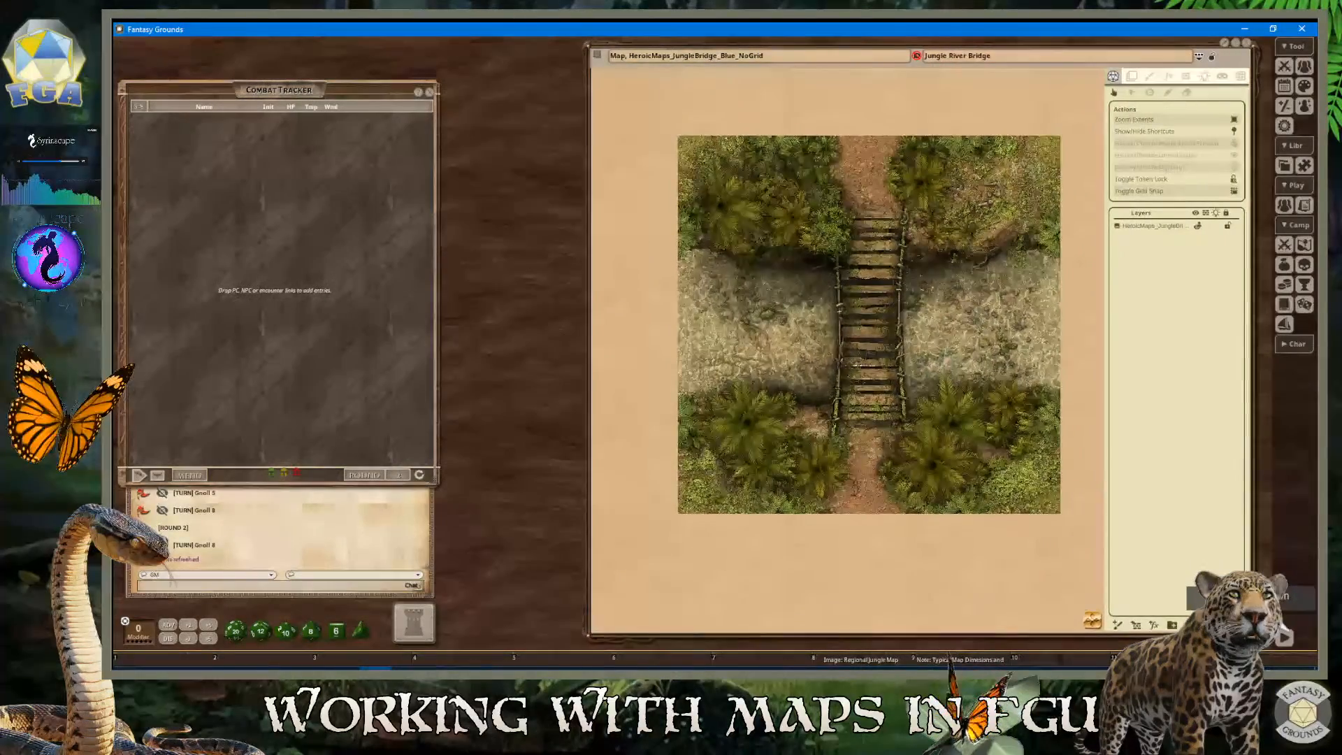
left_click(870, 381)
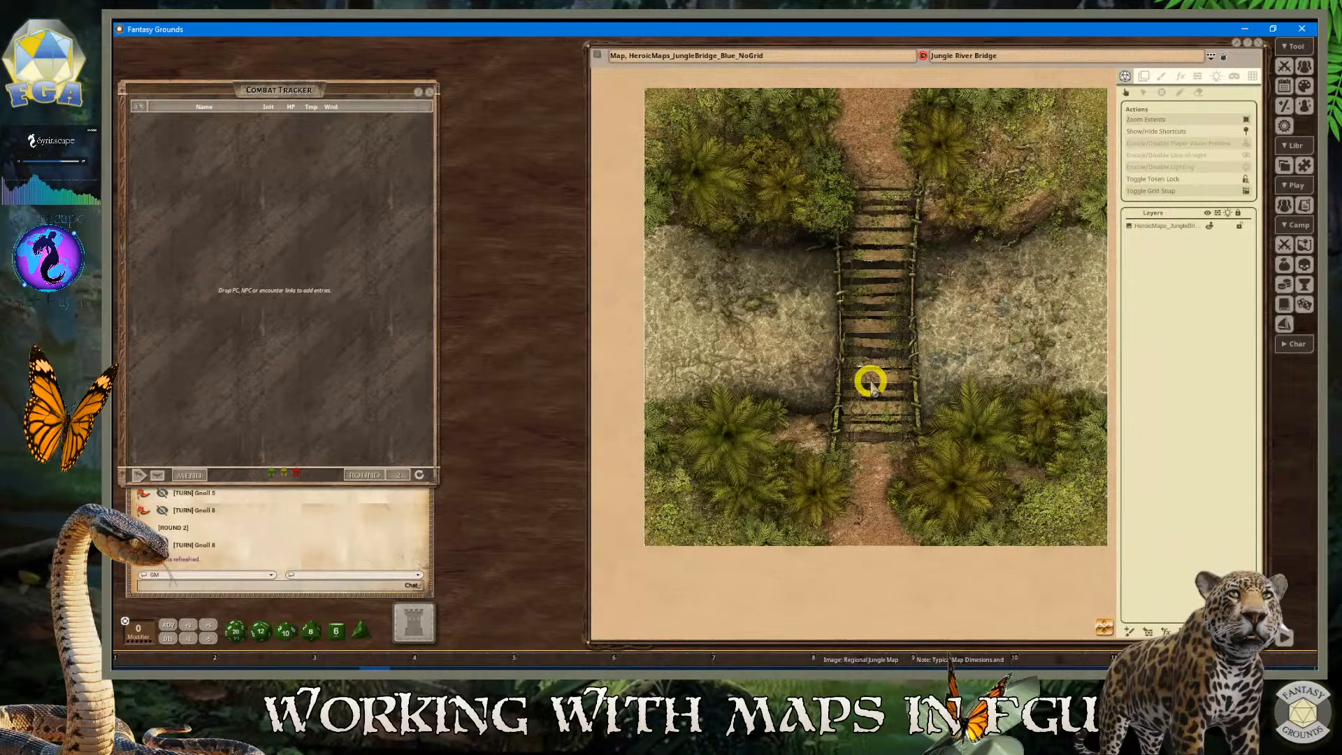
scroll(870, 381, "down", 1)
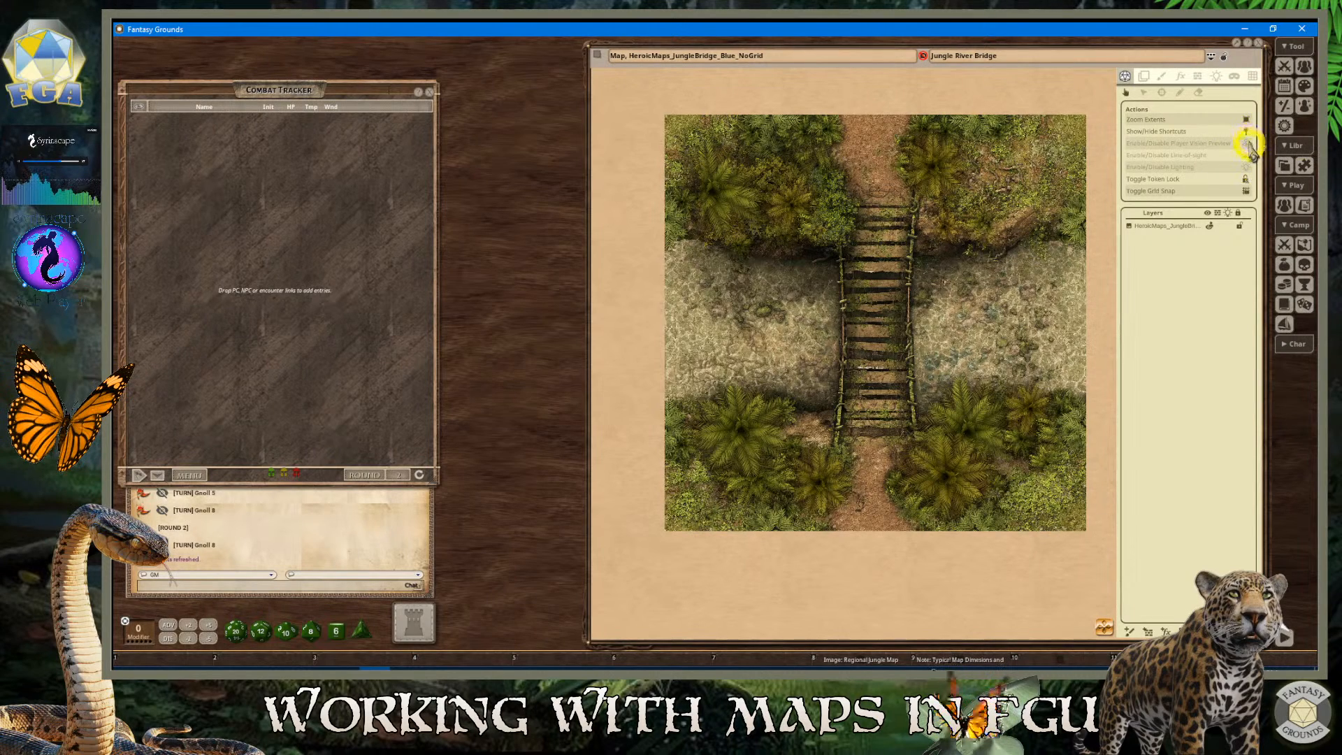
scroll(930, 275, "up", 1)
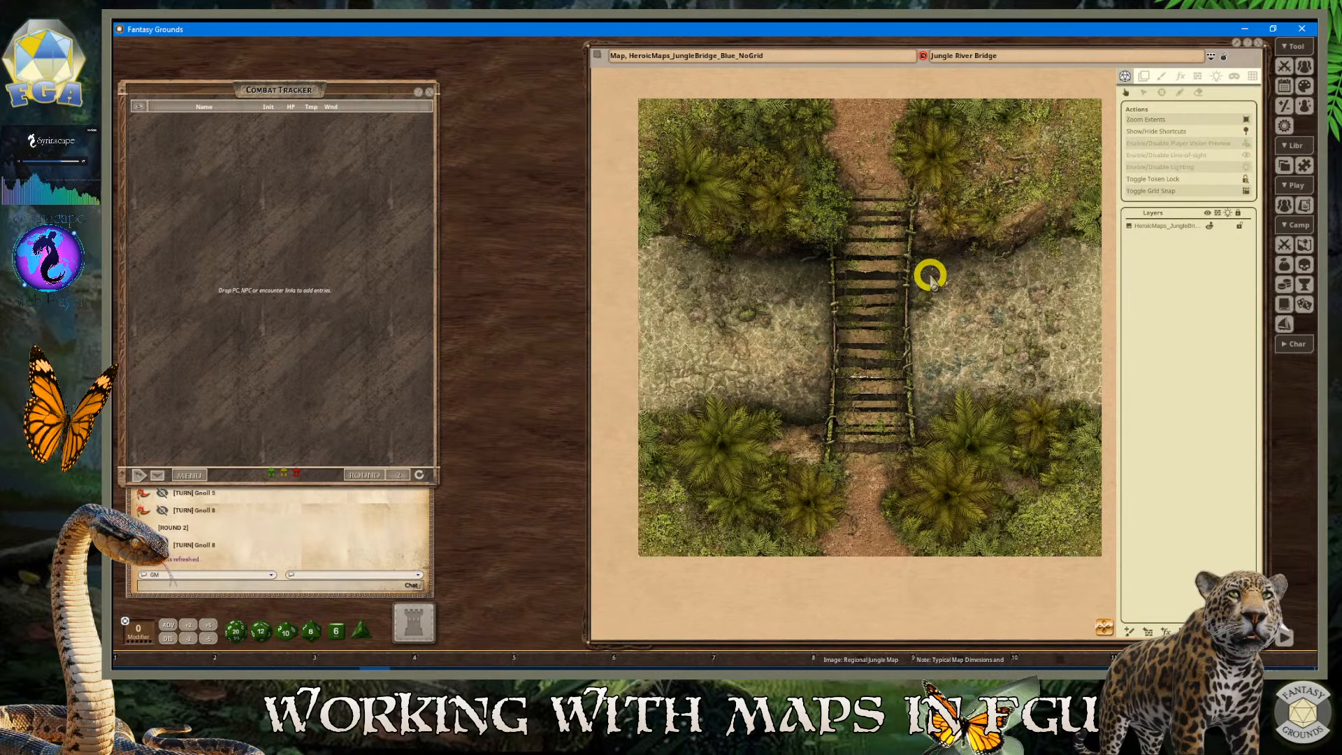
scroll(930, 274, "down", 1)
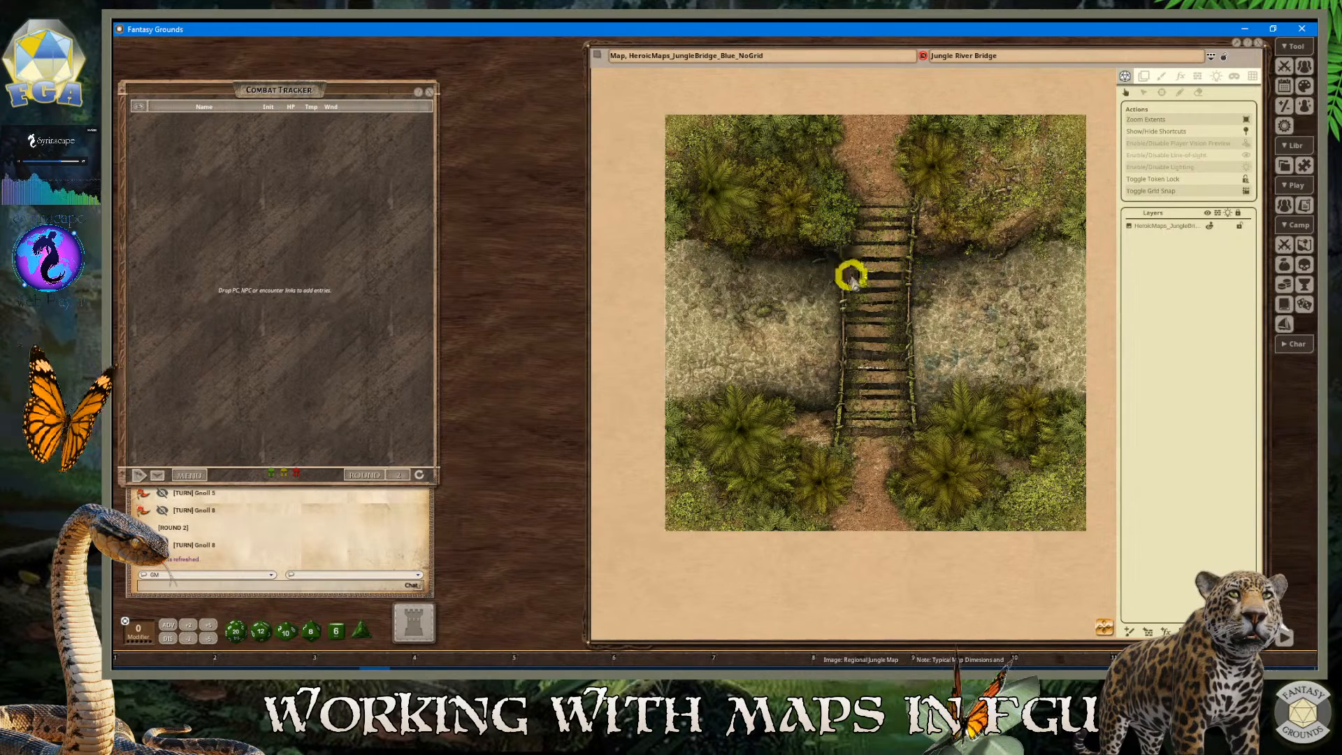
scroll(848, 273, "up", 1)
scroll(848, 273, "down", 1)
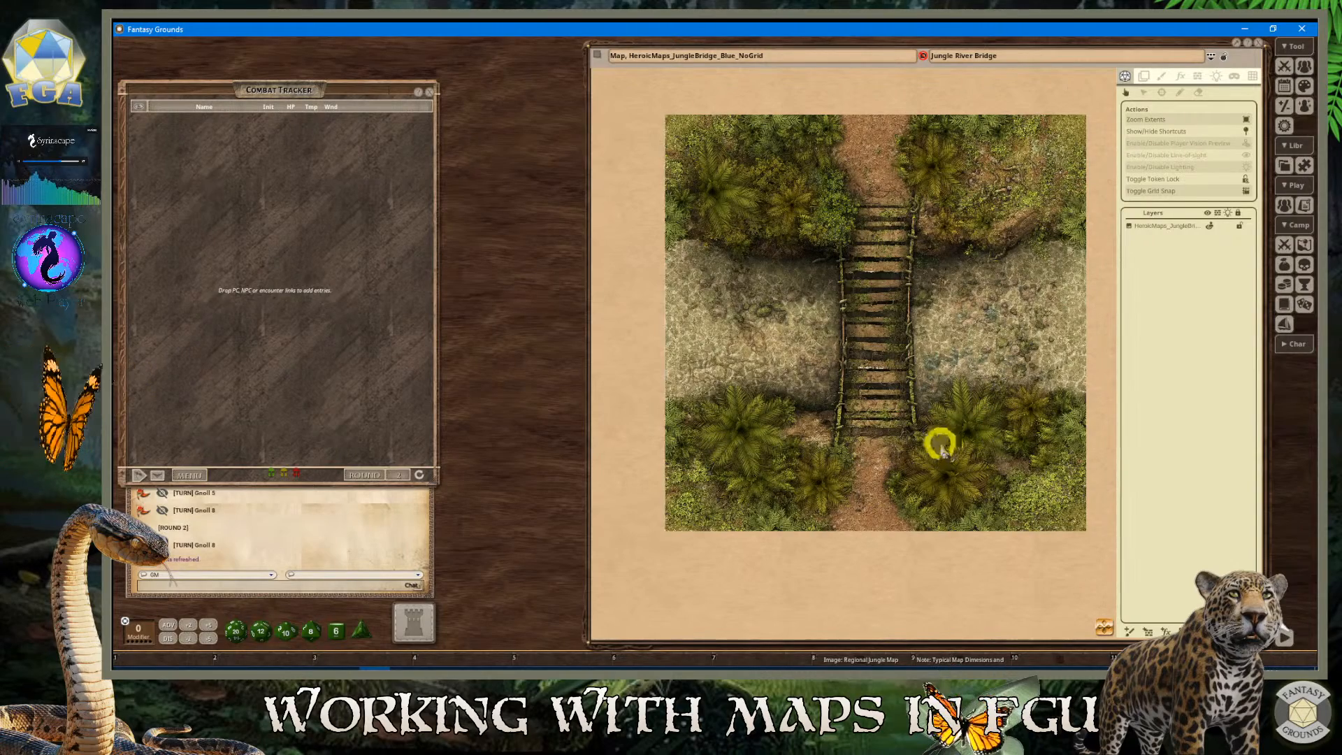
scroll(760, 441, "up", 2)
scroll(760, 442, "down", 1)
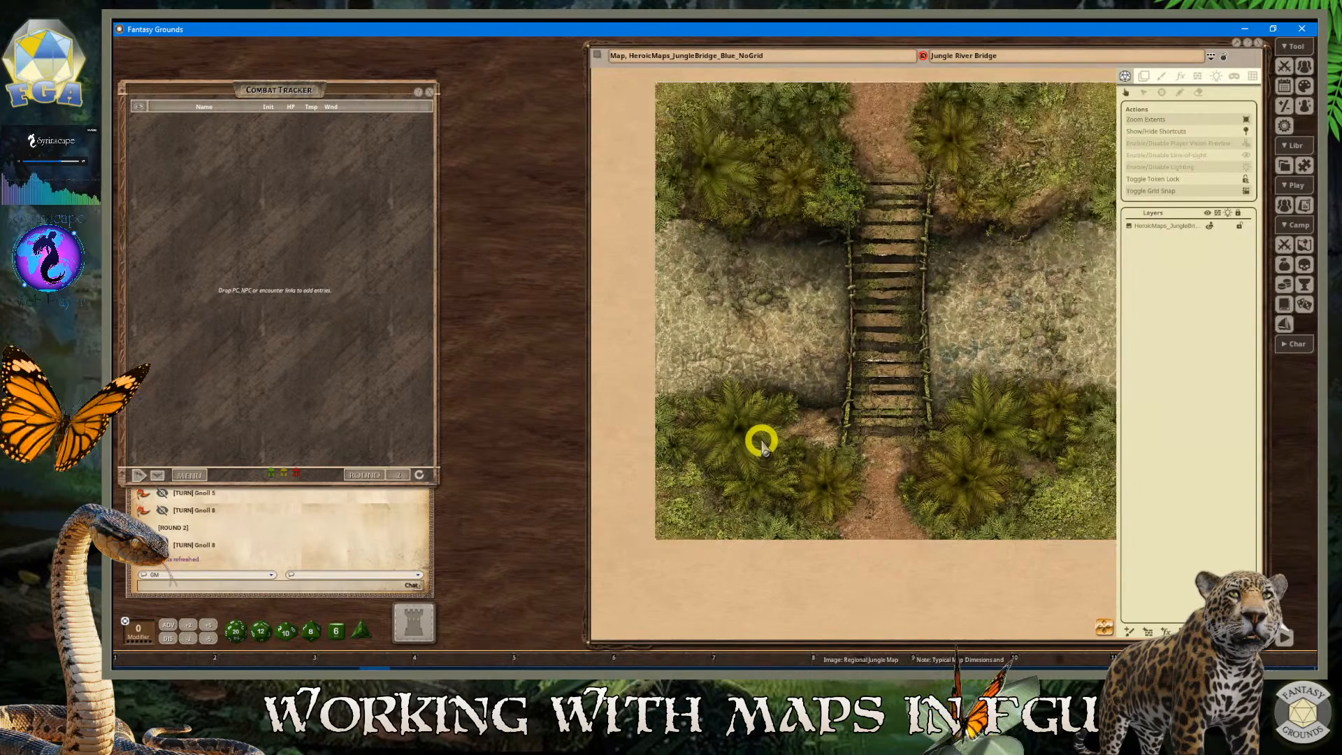
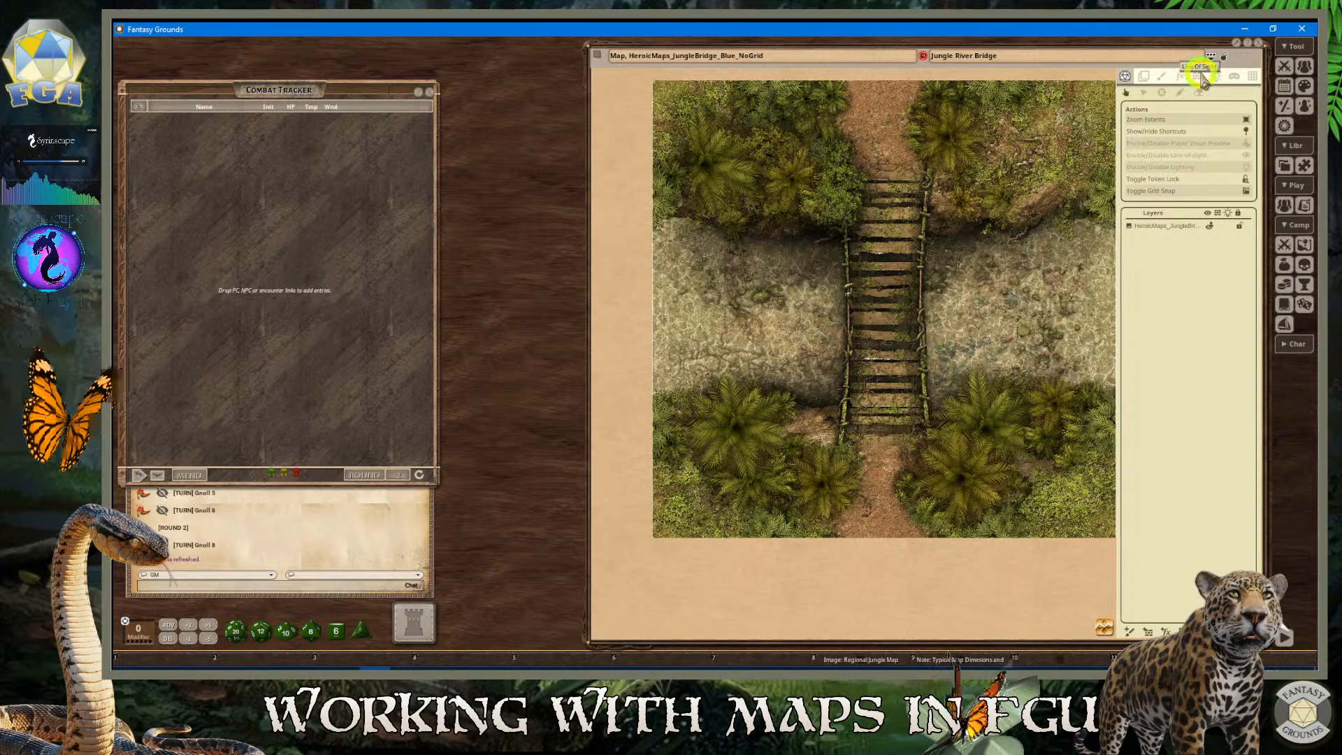
Start line-of-sight editing and draw a closed terrain outline around the centre of the palm in the map's northwest corner
left_click(1199, 76)
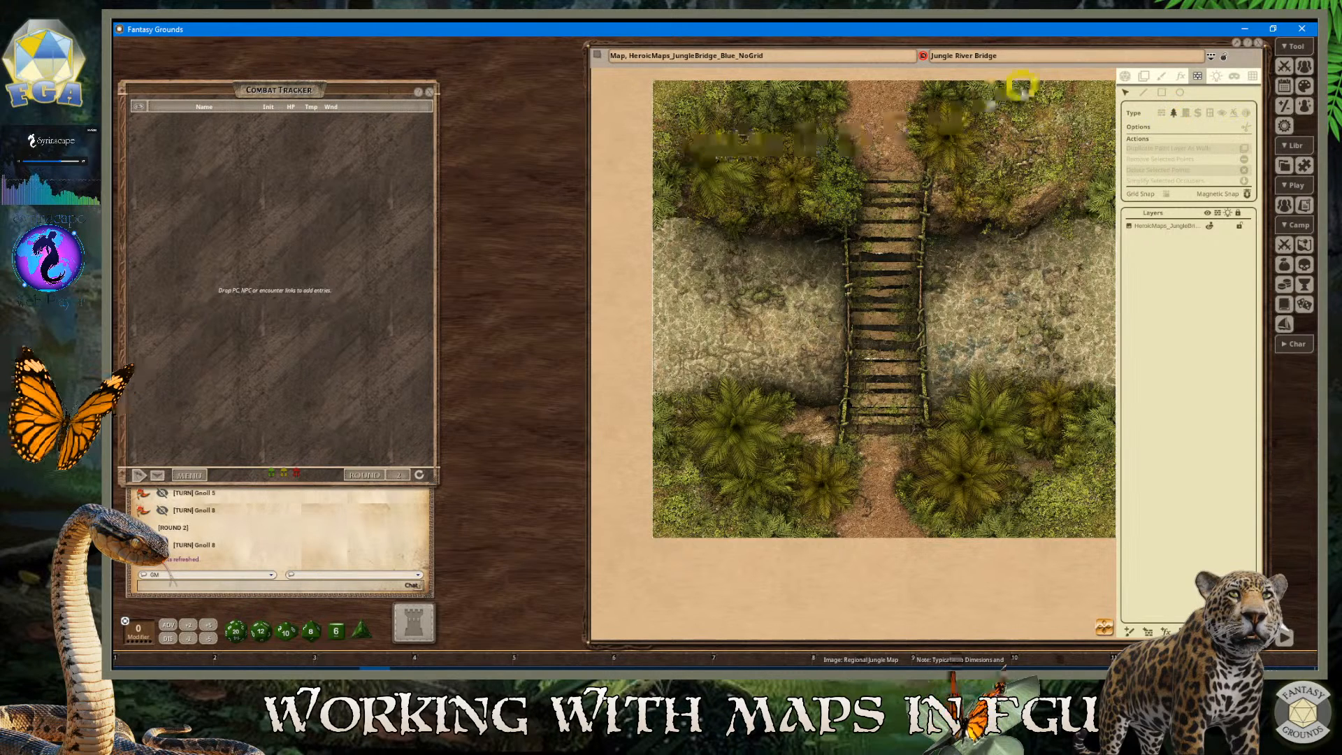
left_click(697, 163)
left_click(698, 168)
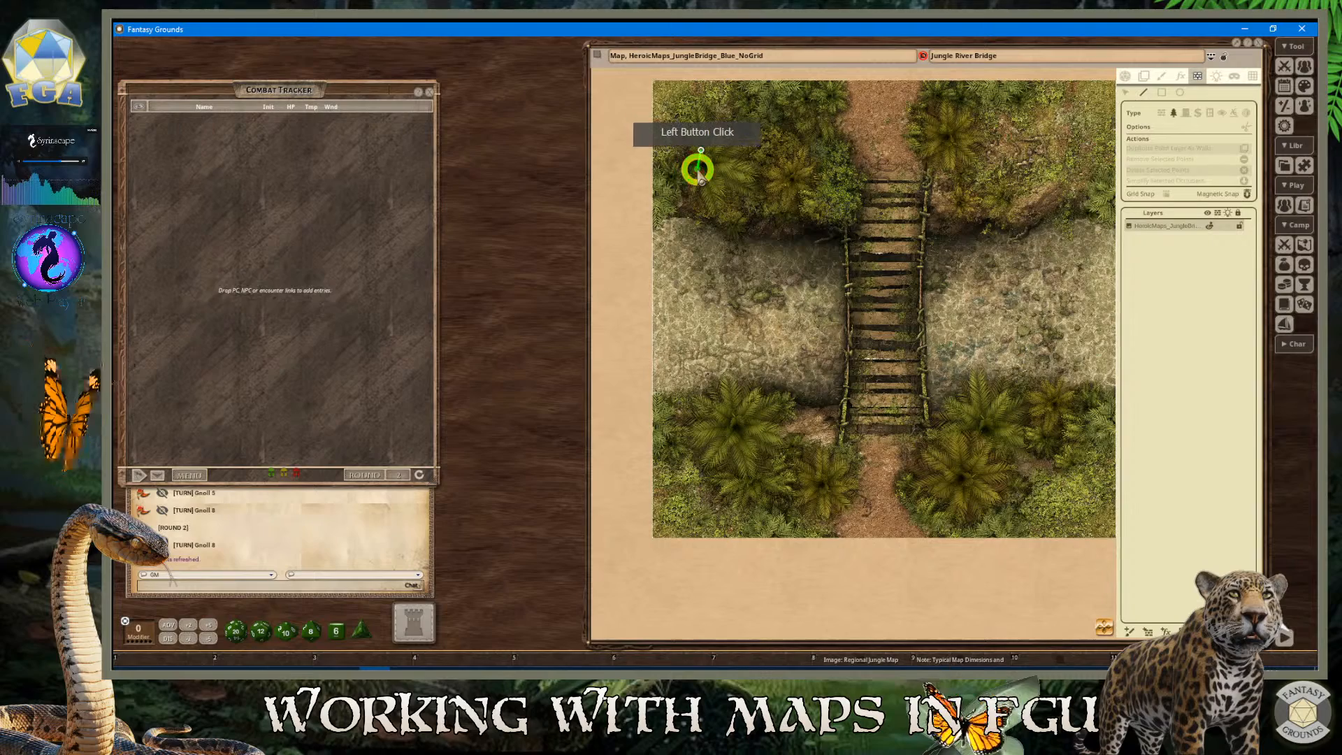
left_click(714, 176)
left_click(727, 166)
left_click(723, 148)
left_click(713, 148)
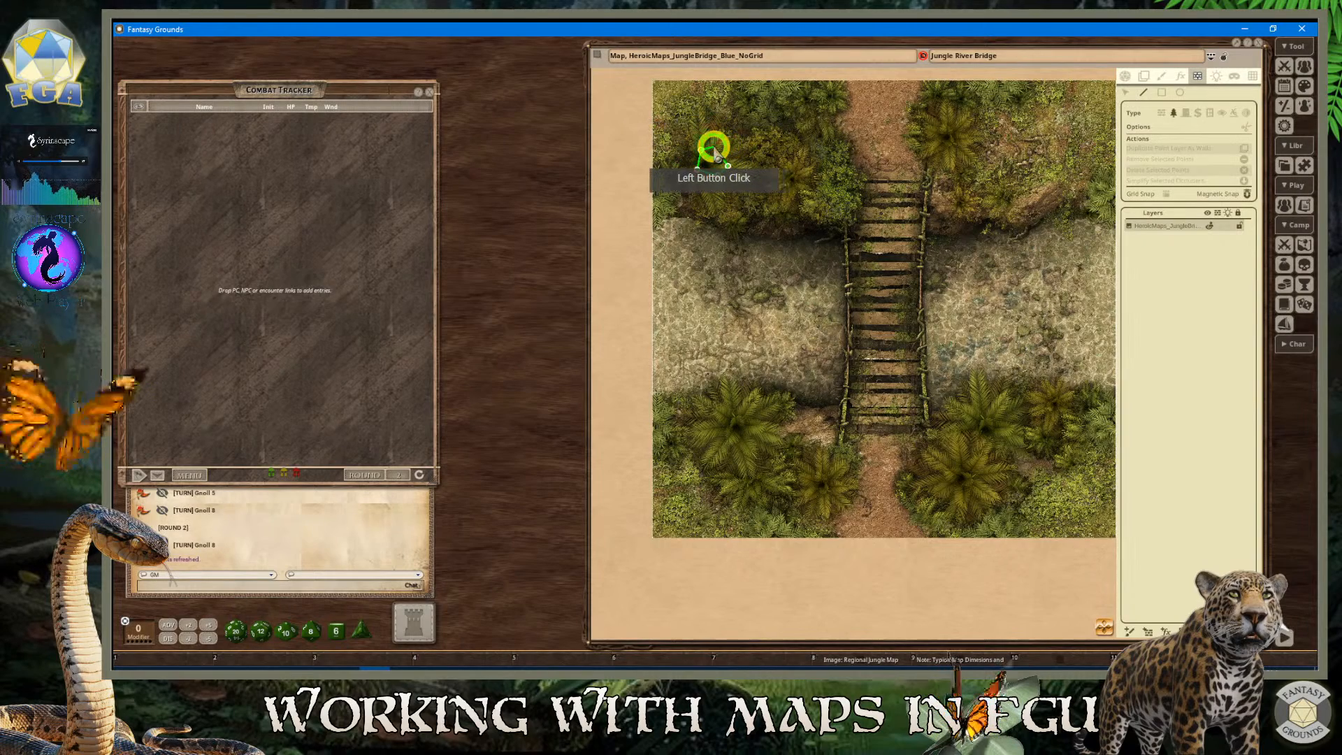
scroll(779, 237, "up", 2)
scroll(819, 231, "down", 3)
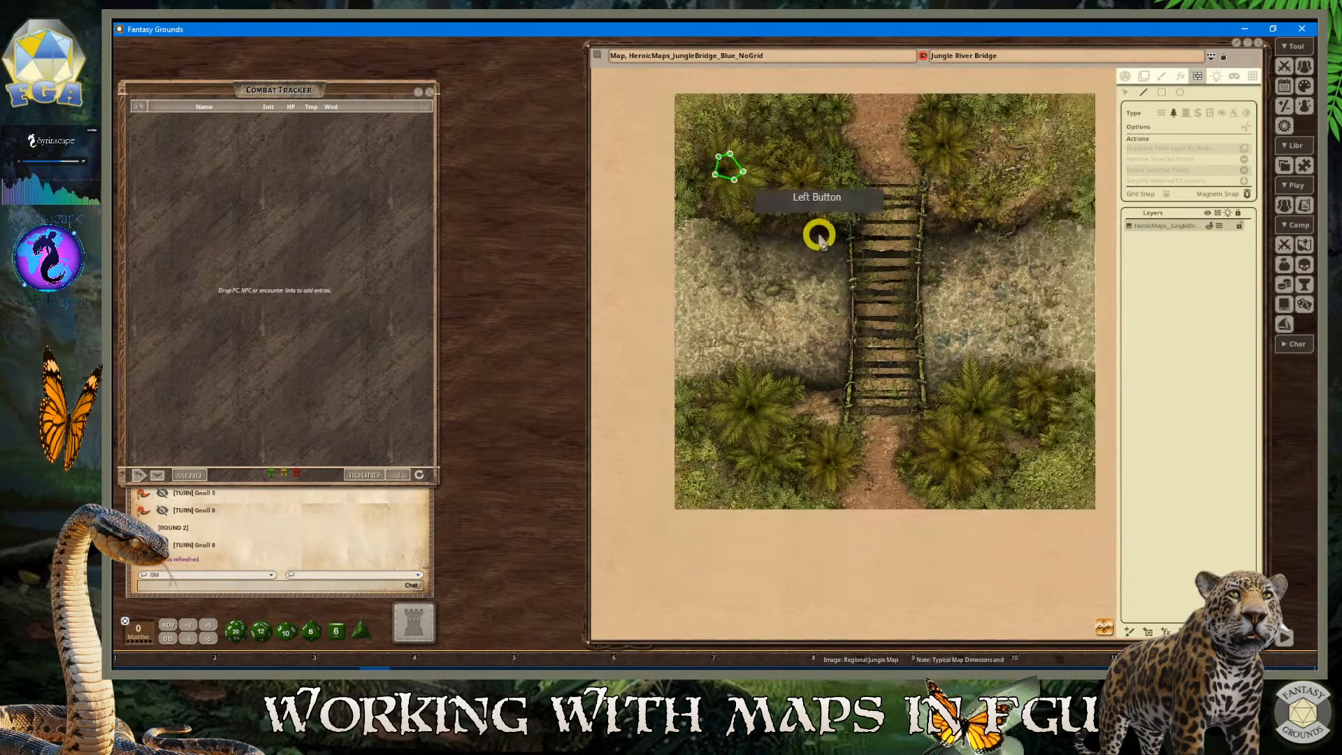
Draw a closed terrain outline around the centre of the palm just east of the northern path
left_click(930, 139)
left_click(933, 152)
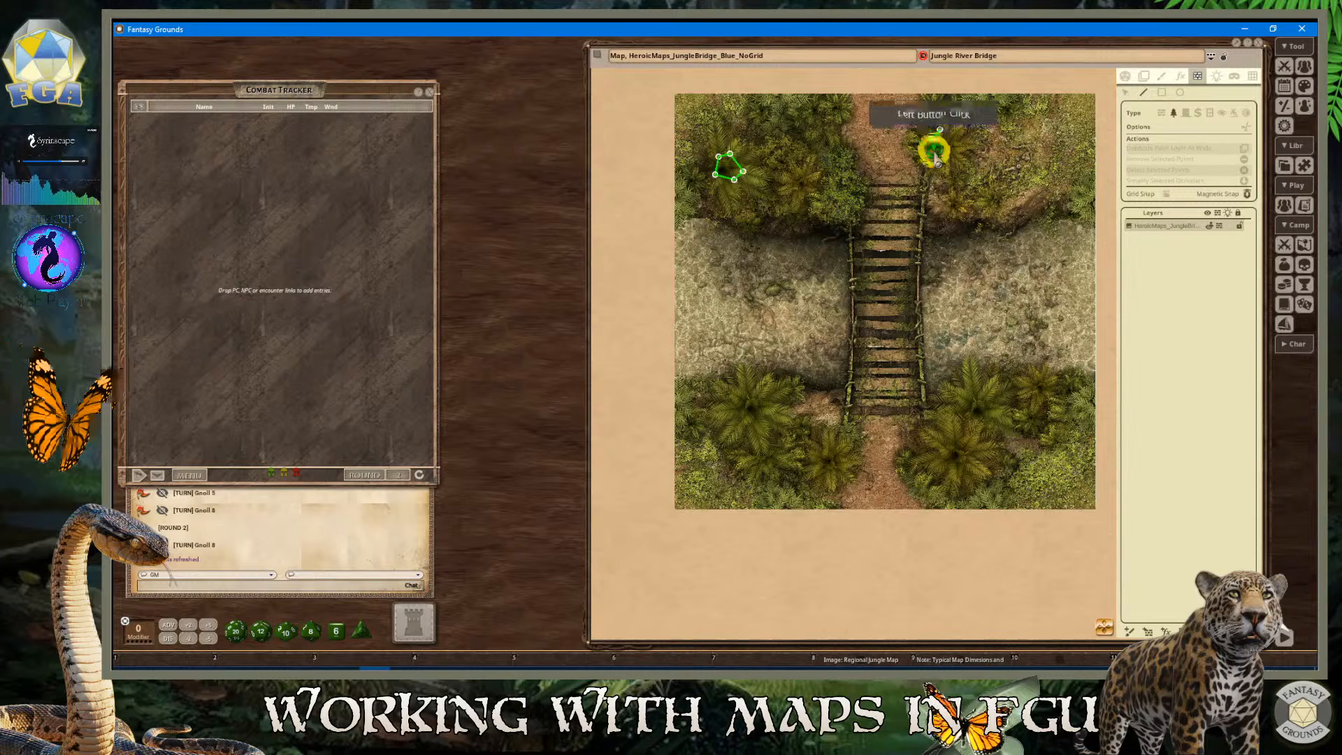
left_click(944, 157)
left_click(956, 150)
double_click(955, 135)
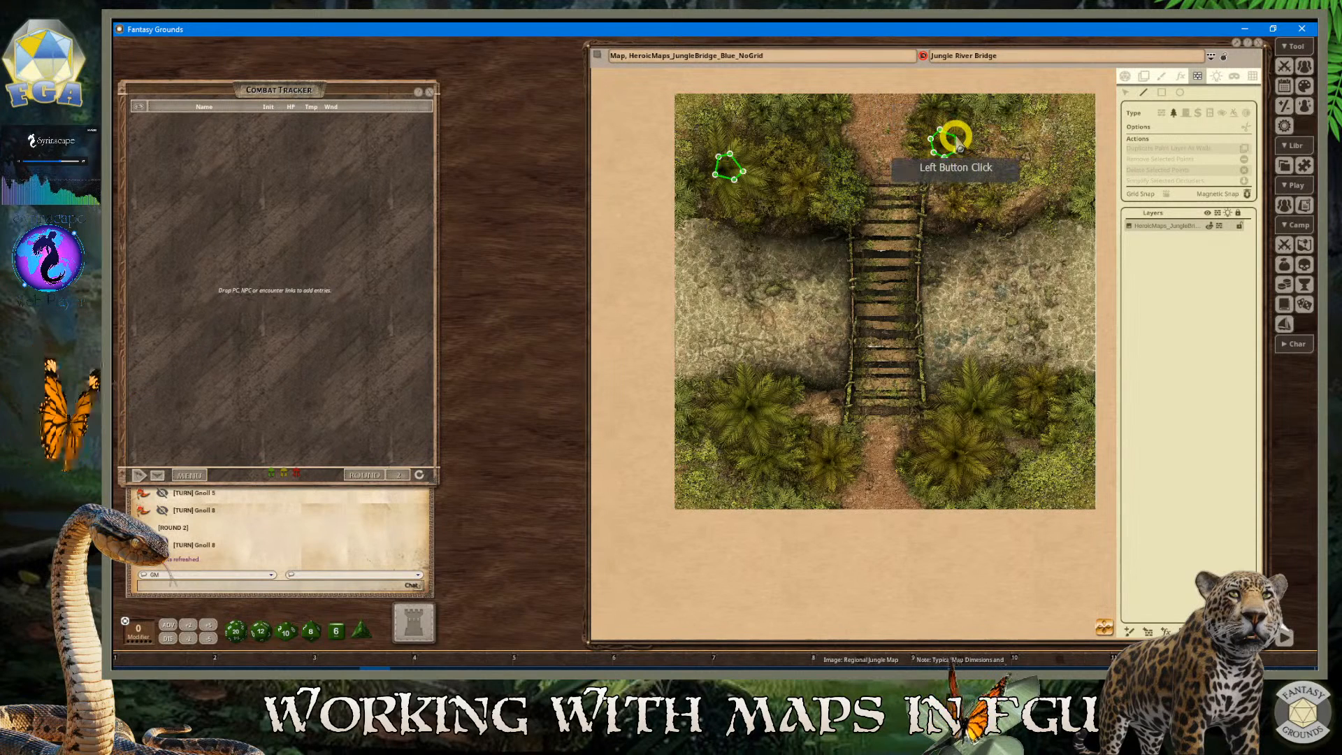
Draw a closed terrain outline around the centre of the large palm on the southwest bank
scroll(755, 384, "up", 1)
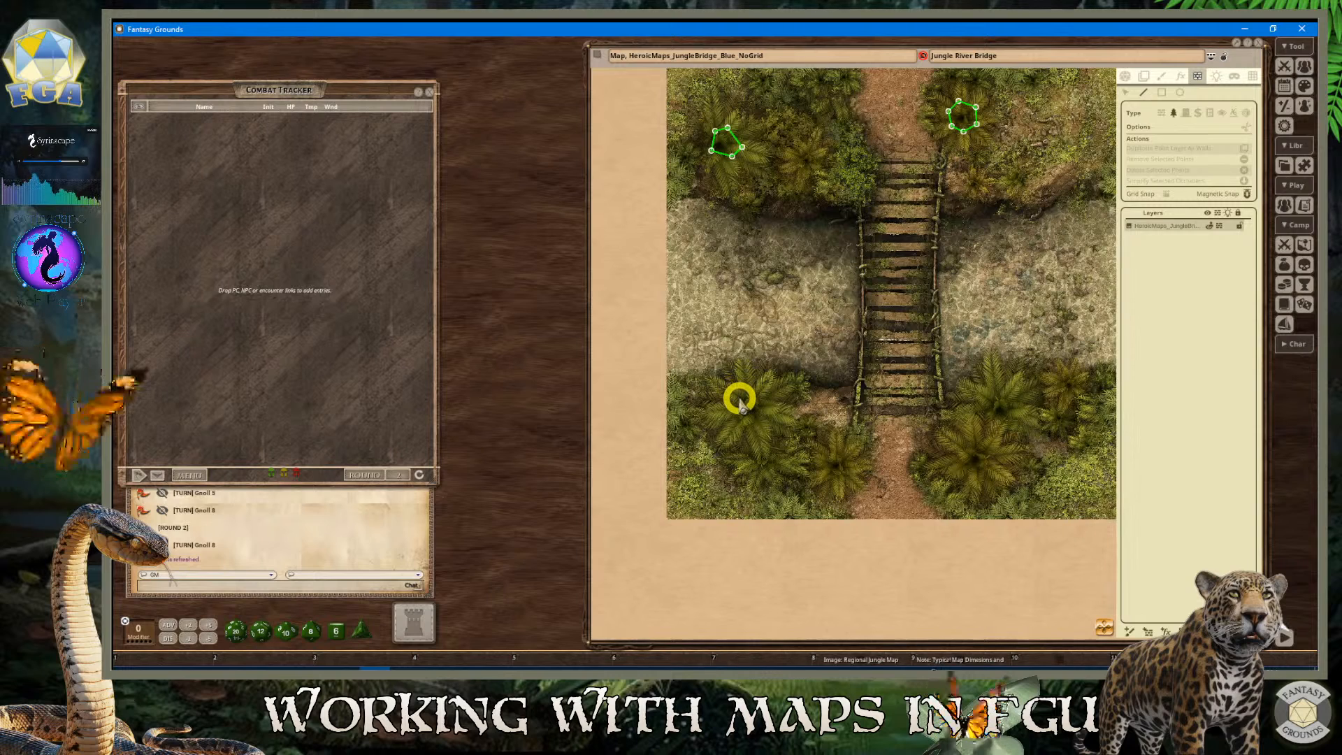
left_click(733, 413)
left_click(755, 420)
left_click(777, 414)
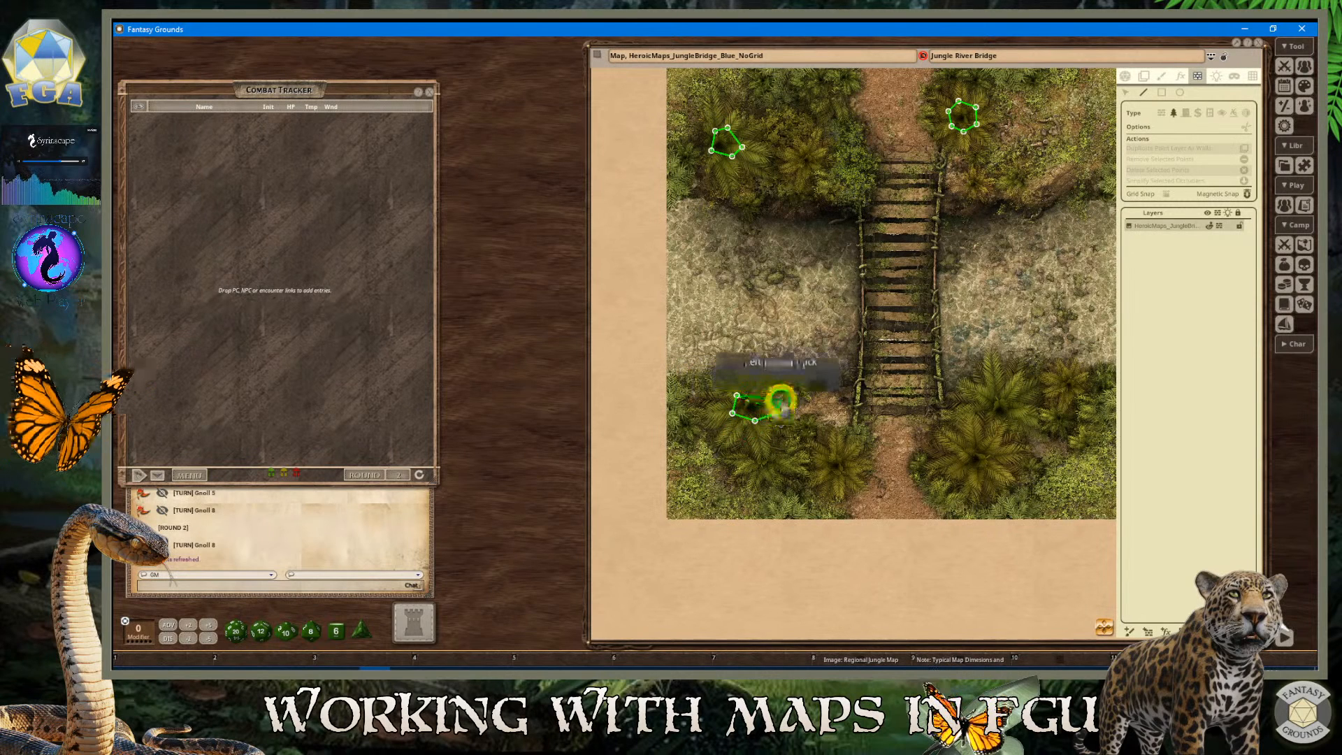
left_click(779, 396)
double_click(751, 389)
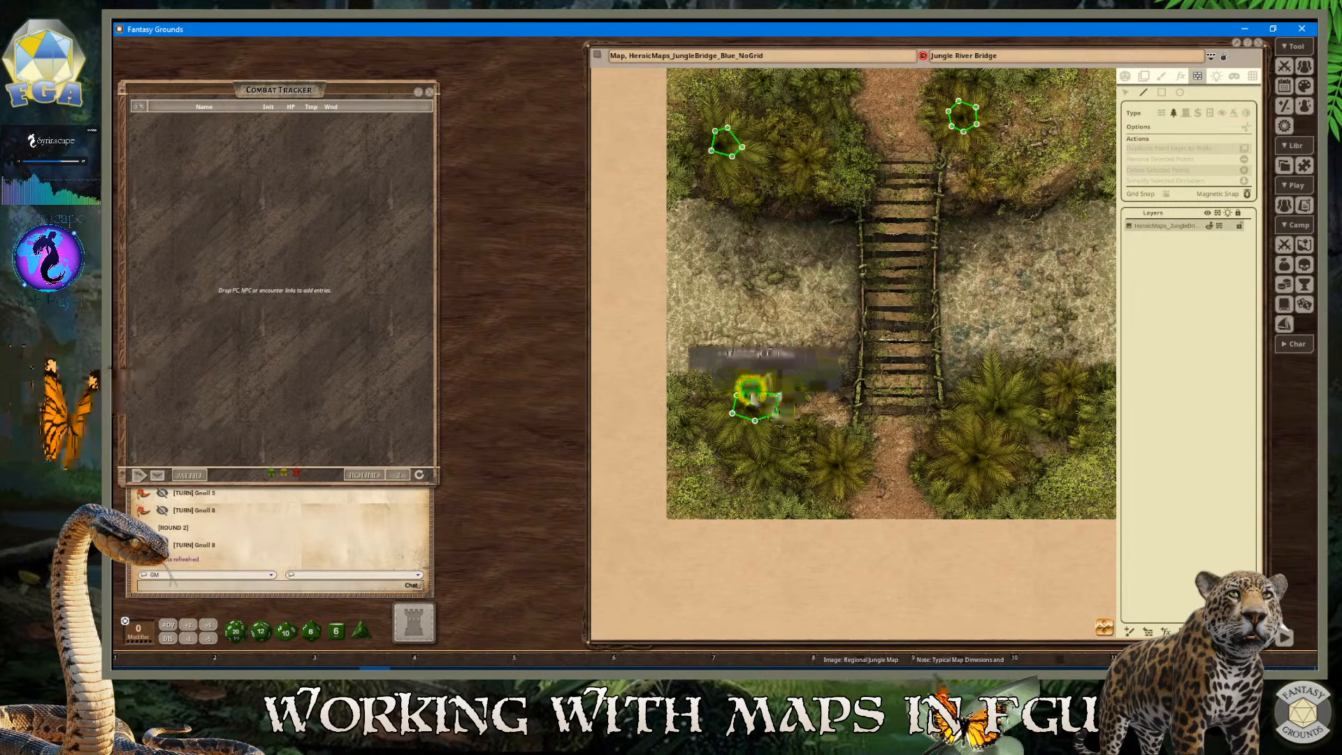
Draw a closed terrain outline around the centre of the small palm just west of the southern path
left_click(825, 466)
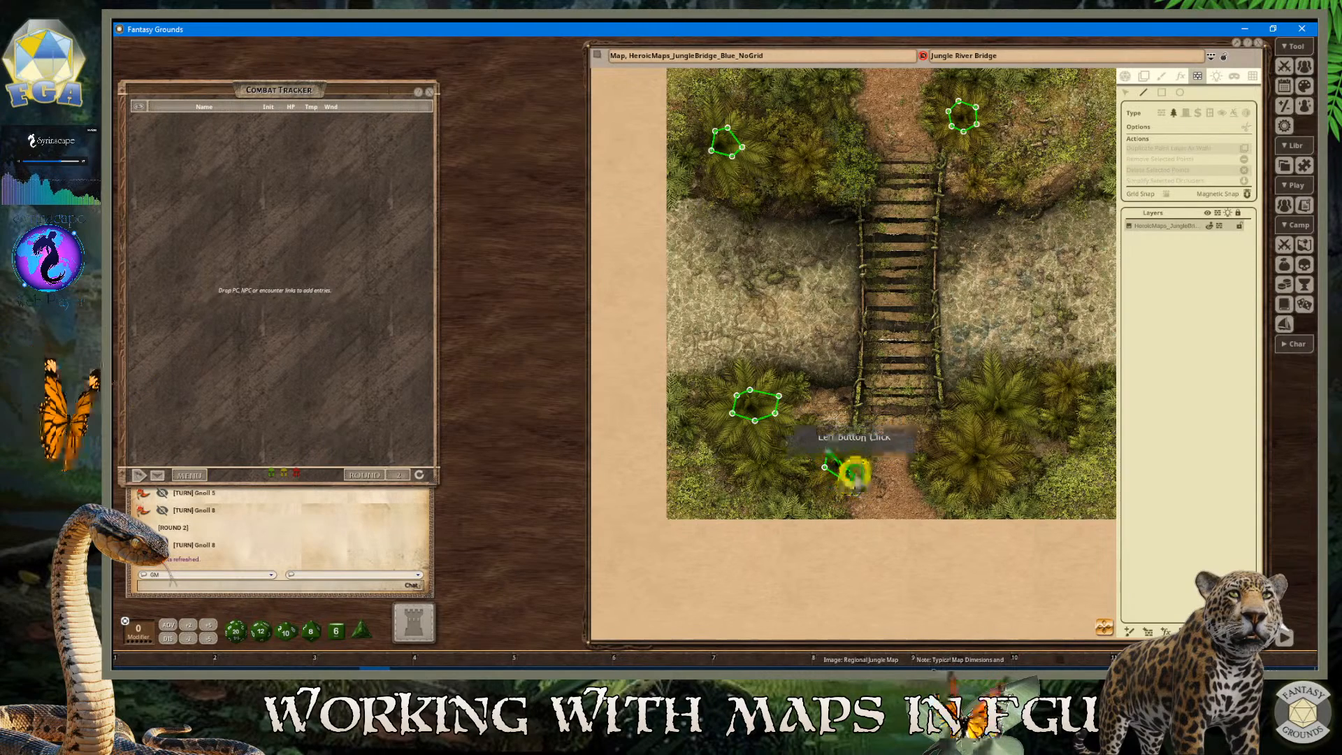
left_click(846, 453)
double_click(839, 447)
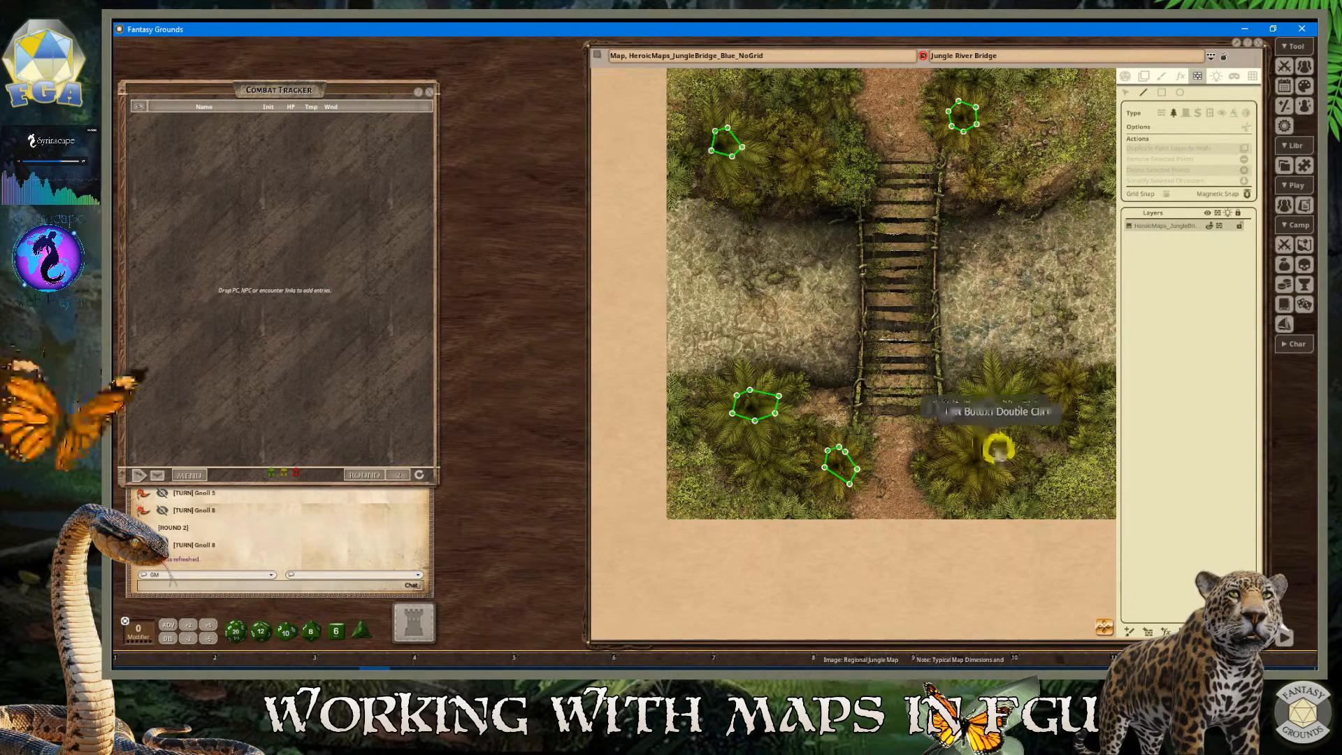
Draw a closed terrain outline around the centre of the large palm just east of the southern path
scroll(1000, 450, "up", 3)
left_click(945, 453)
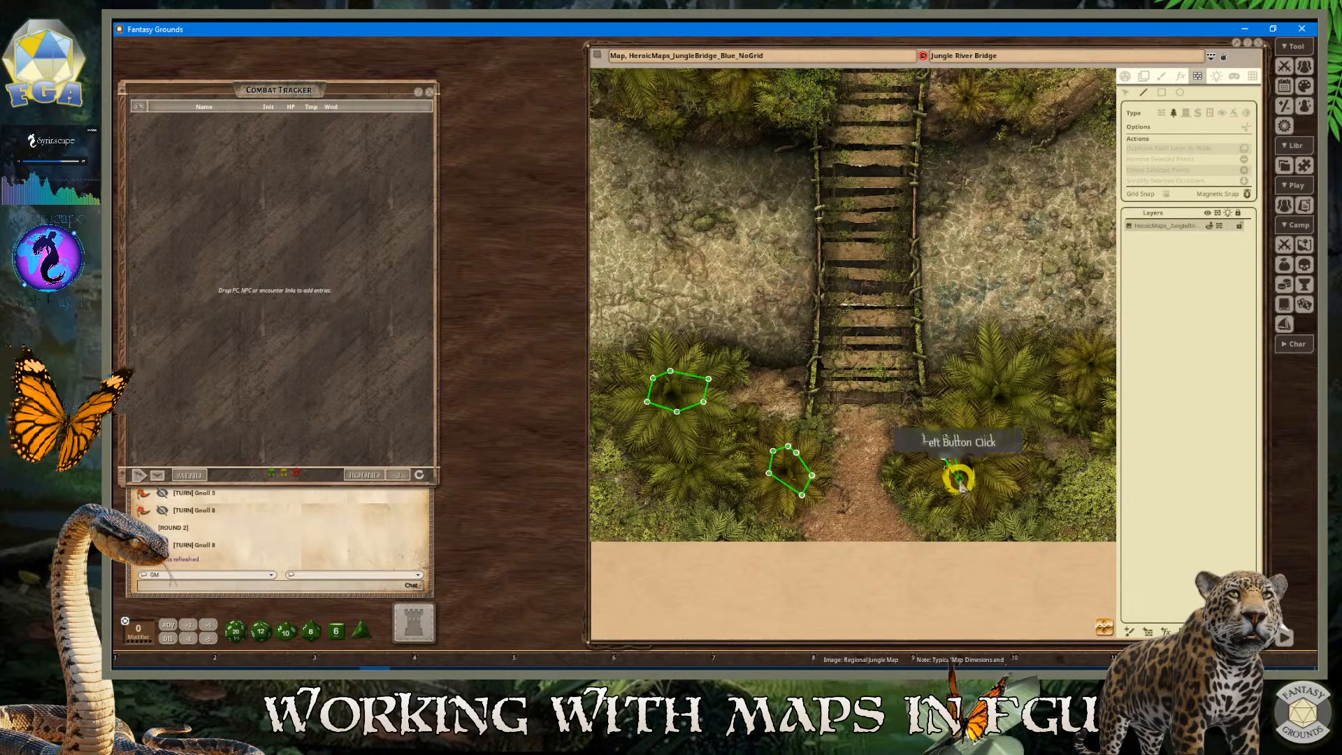
left_click(983, 483)
left_click(995, 476)
left_click(1006, 460)
left_click(982, 446)
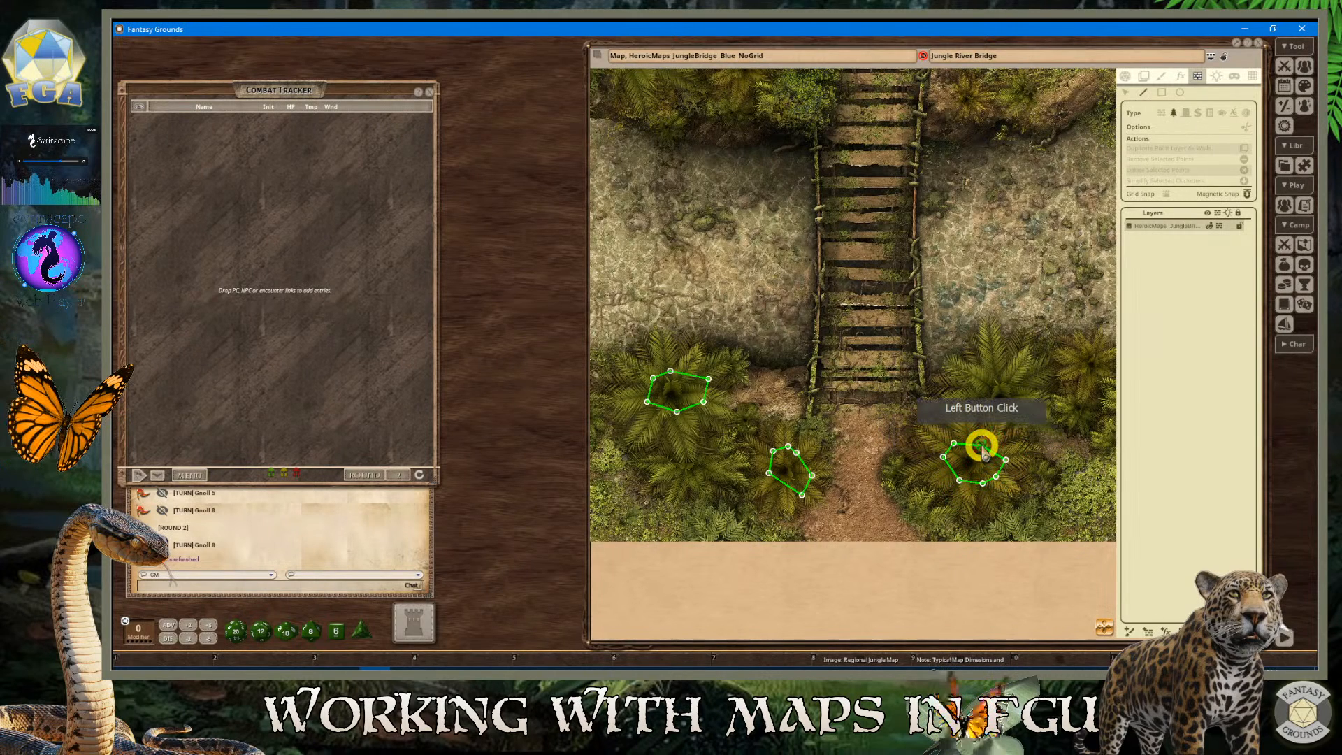
double_click(981, 443)
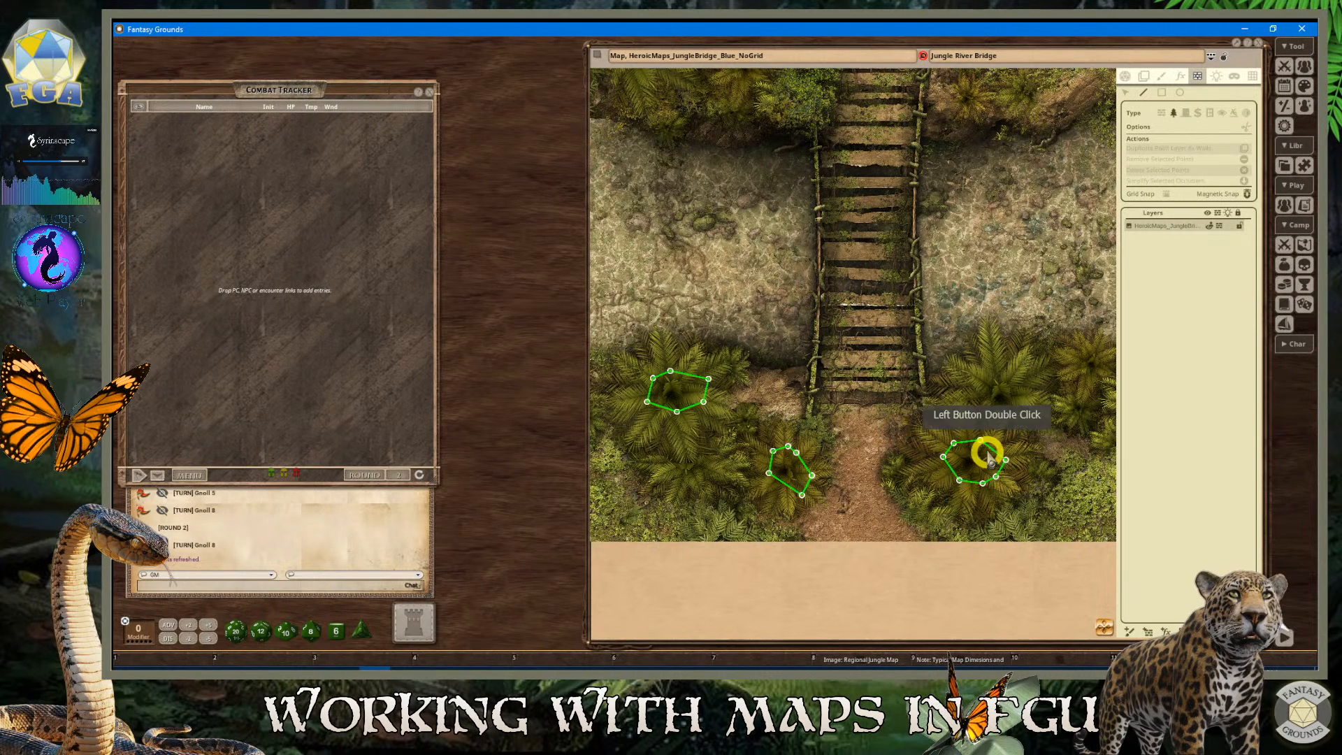
Draw a closed terrain outline around the centre of the palm on the southeast bank, directly north of the last outlined one
left_click(986, 376)
left_click(968, 396)
left_click(997, 412)
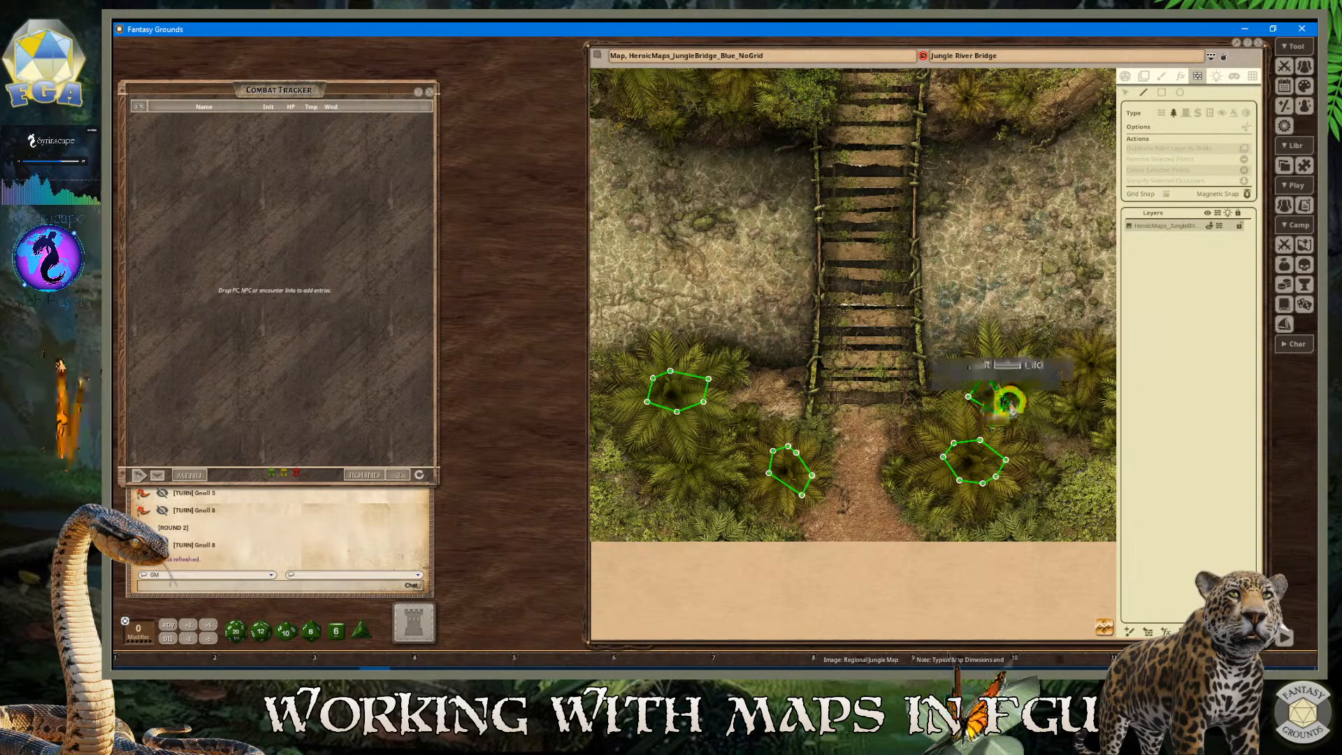
double_click(1013, 381)
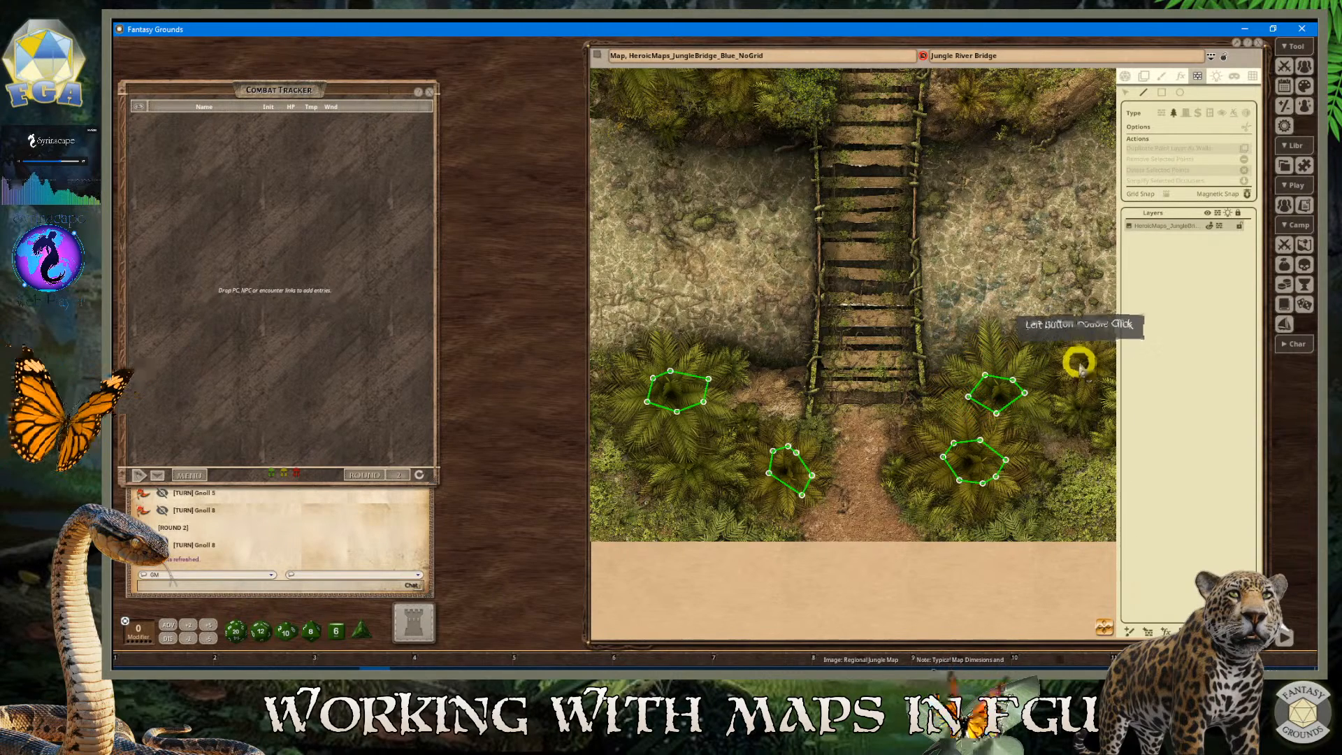
Draw a terrain outline around the centre of the smaller palm near the map's southeast edge
scroll(1090, 458, "down", 3)
scroll(1091, 458, "down", 1)
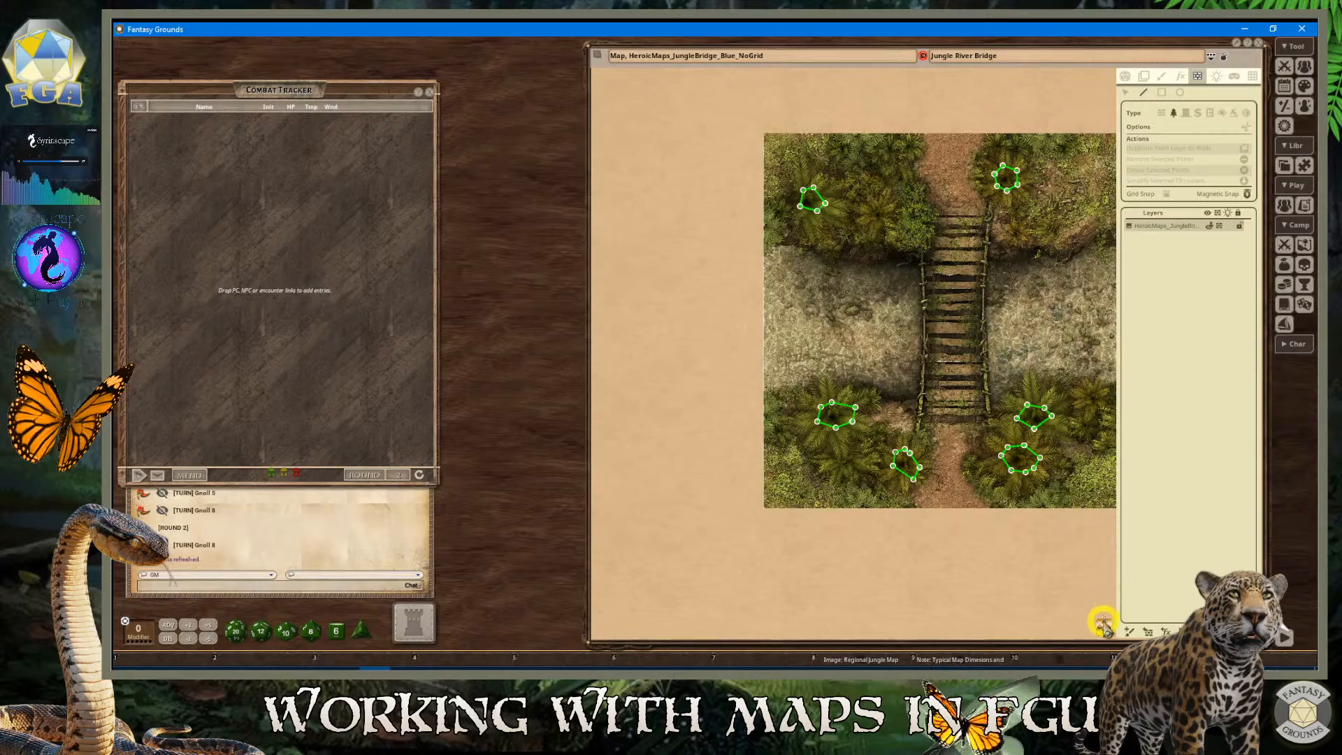
left_click_drag(1109, 624, 1181, 617)
scroll(1017, 495, "up", 5)
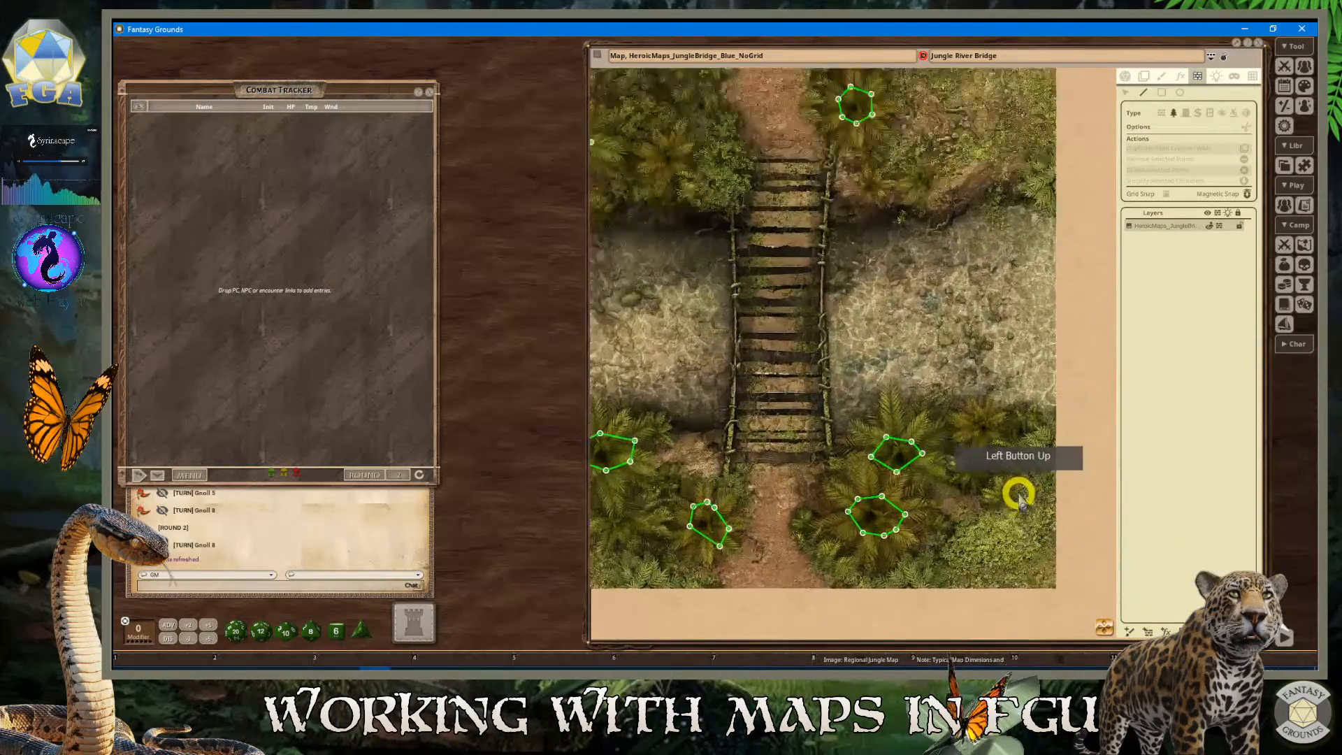
left_click(970, 407)
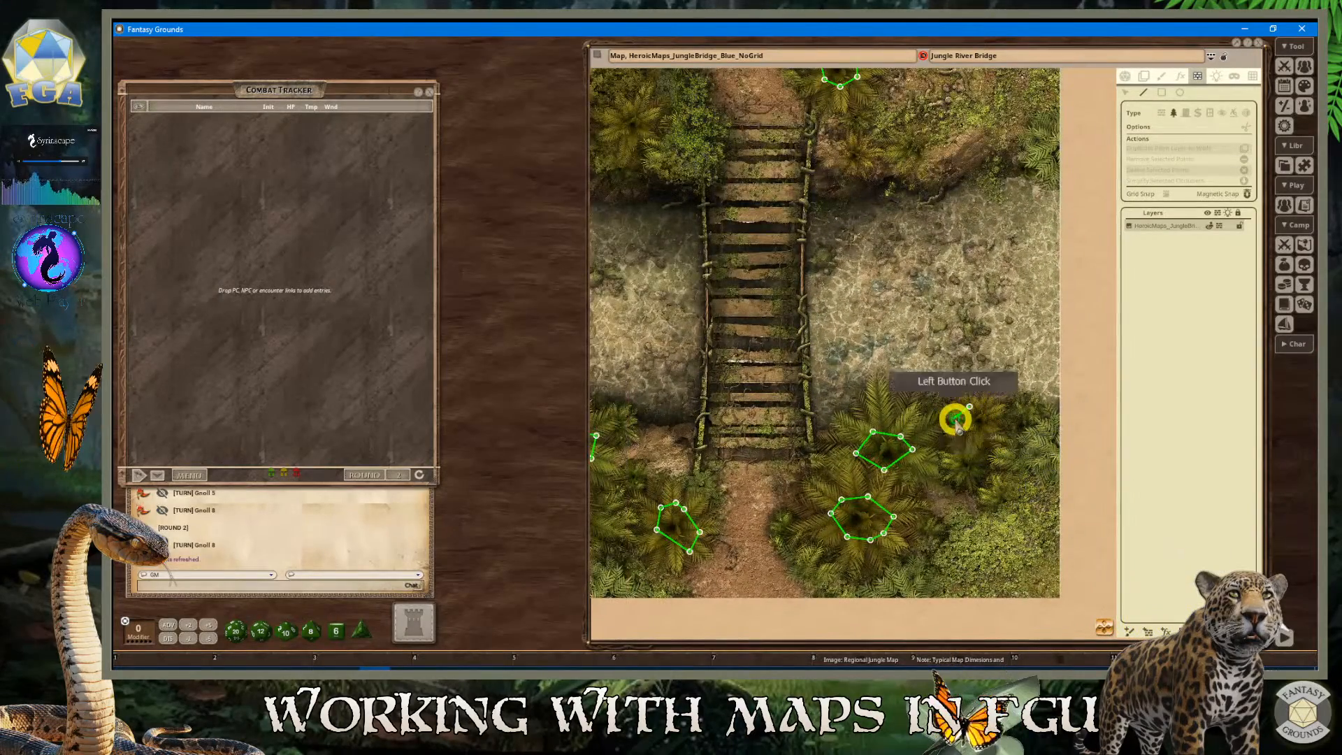
left_click(957, 420)
left_click(979, 456)
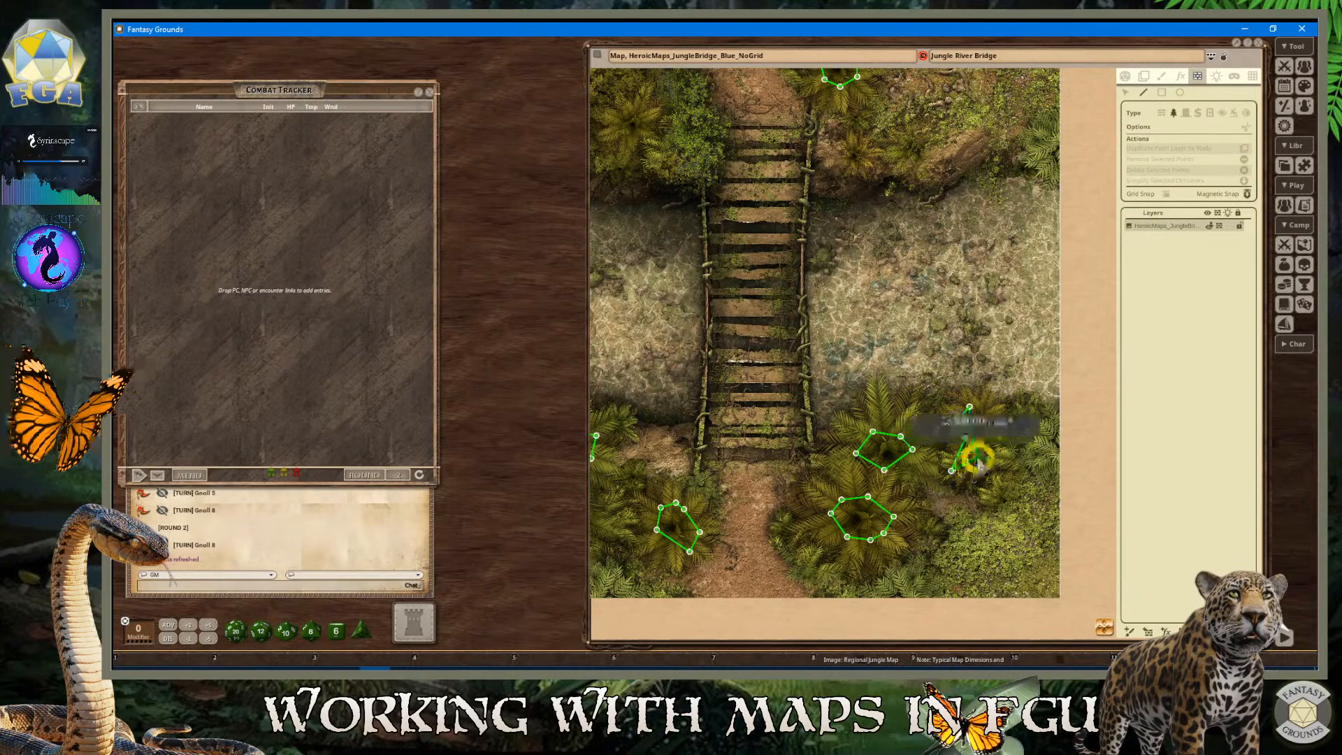
left_click(992, 432)
left_click(987, 419)
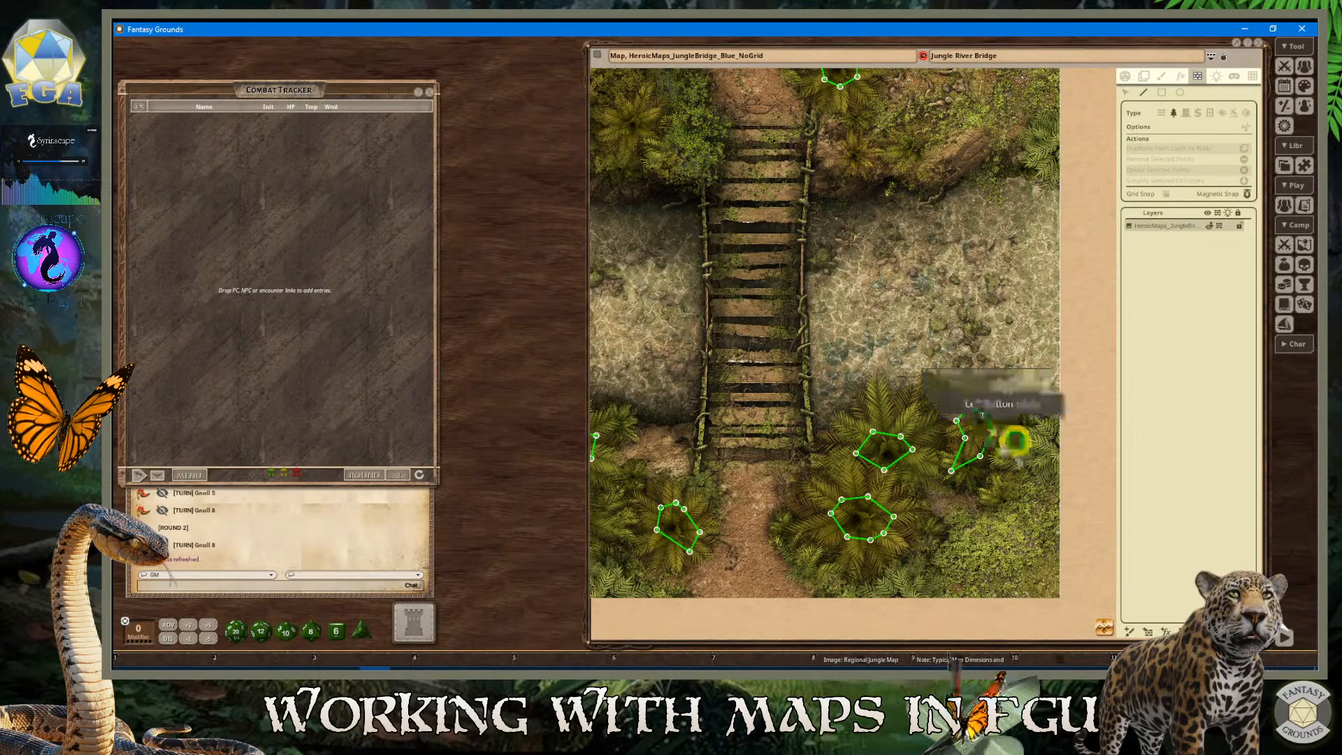
scroll(1035, 454, "down", 5)
scroll(923, 174, "up", 2)
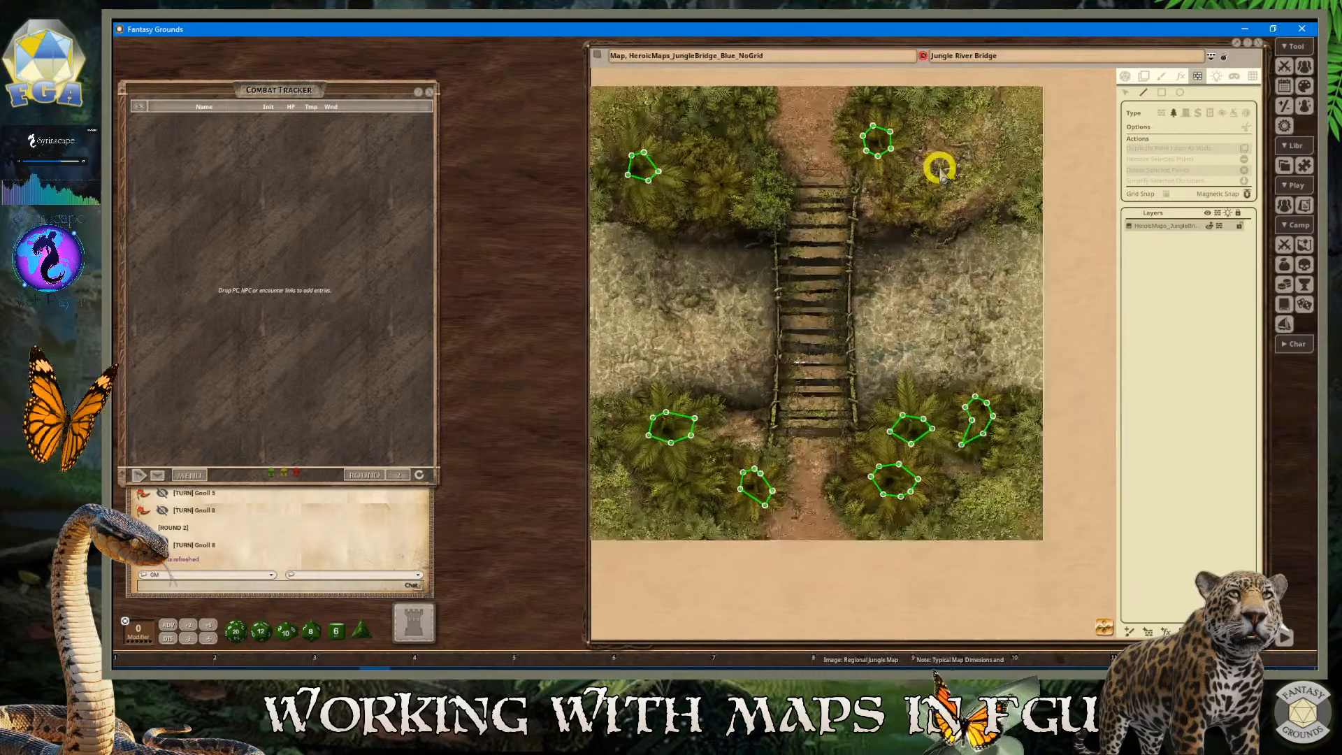
scroll(722, 133, "down", 1)
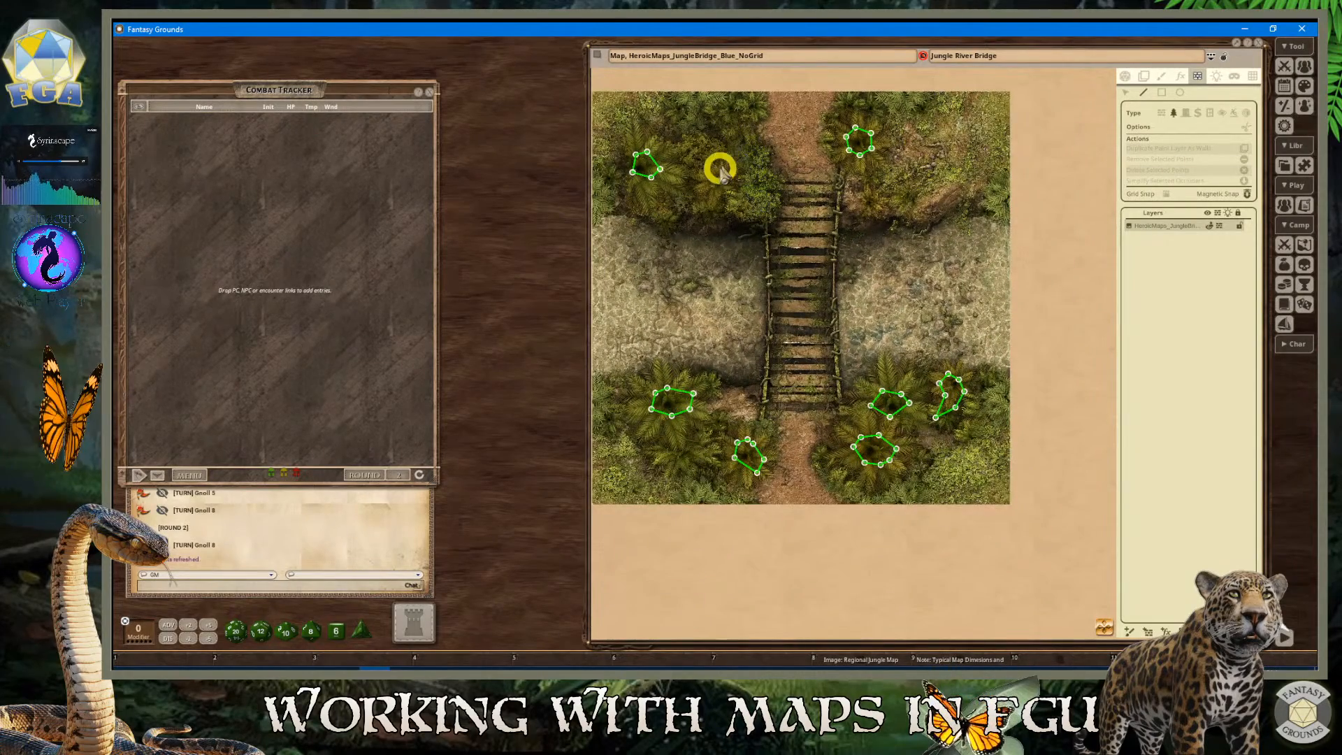
Draw a terrain outline around the centre of the palm on the northwest bank nearest the northern path
left_click(701, 186)
left_click(716, 196)
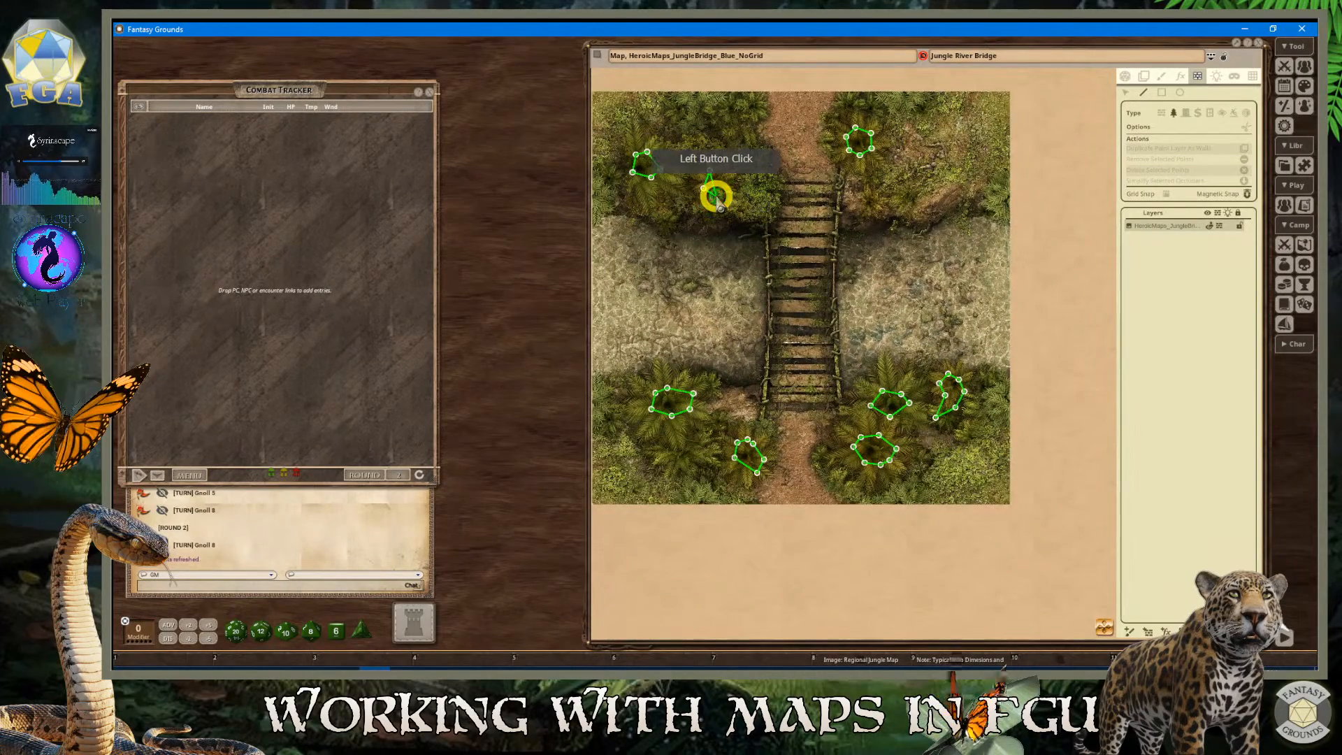
left_click(727, 185)
left_click(725, 178)
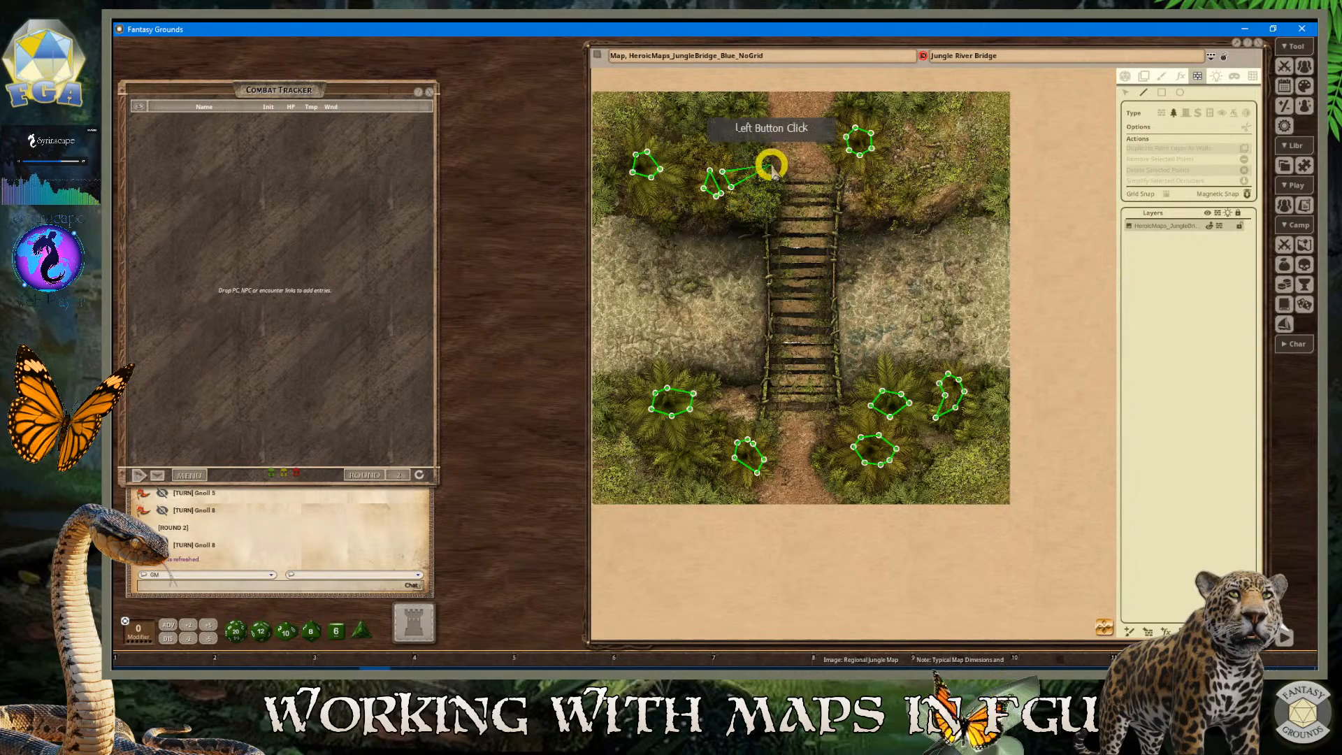
double_click(737, 171)
scroll(759, 201, "up", 3)
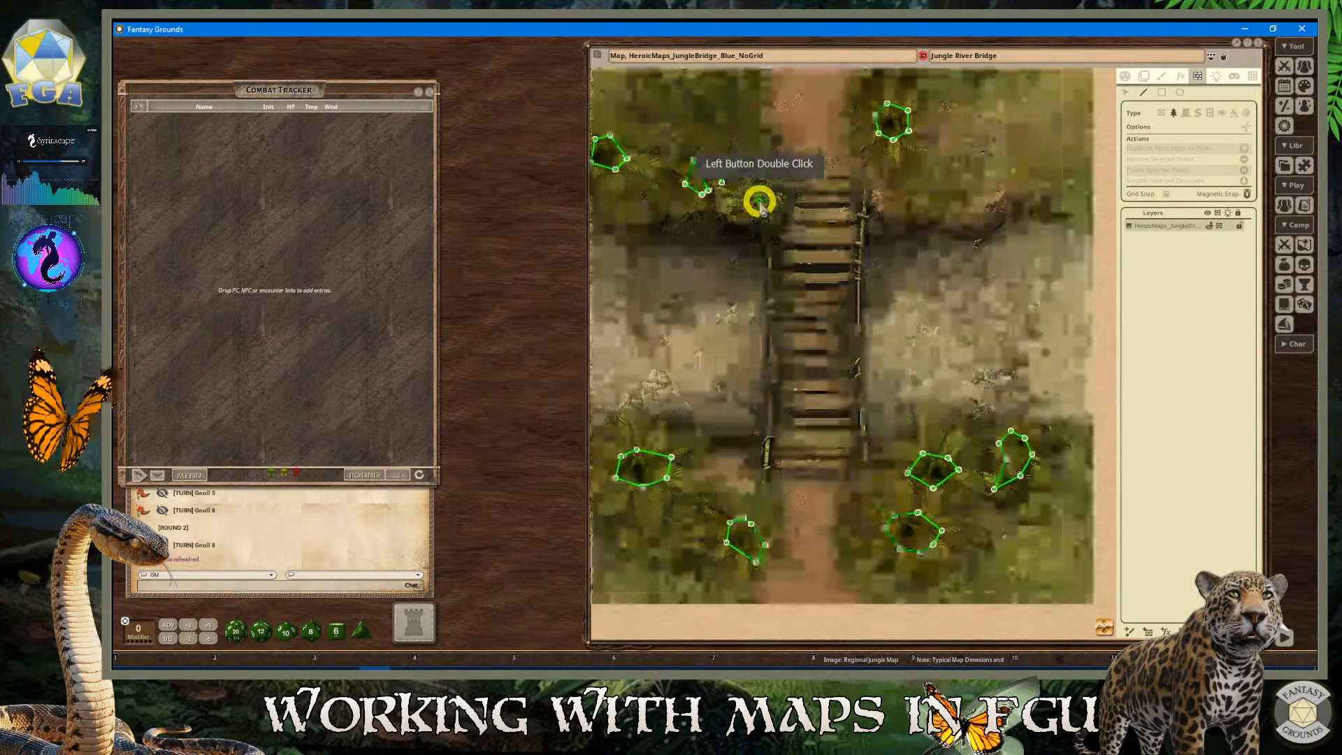
scroll(744, 192, "down", 1)
scroll(789, 200, "down", 2)
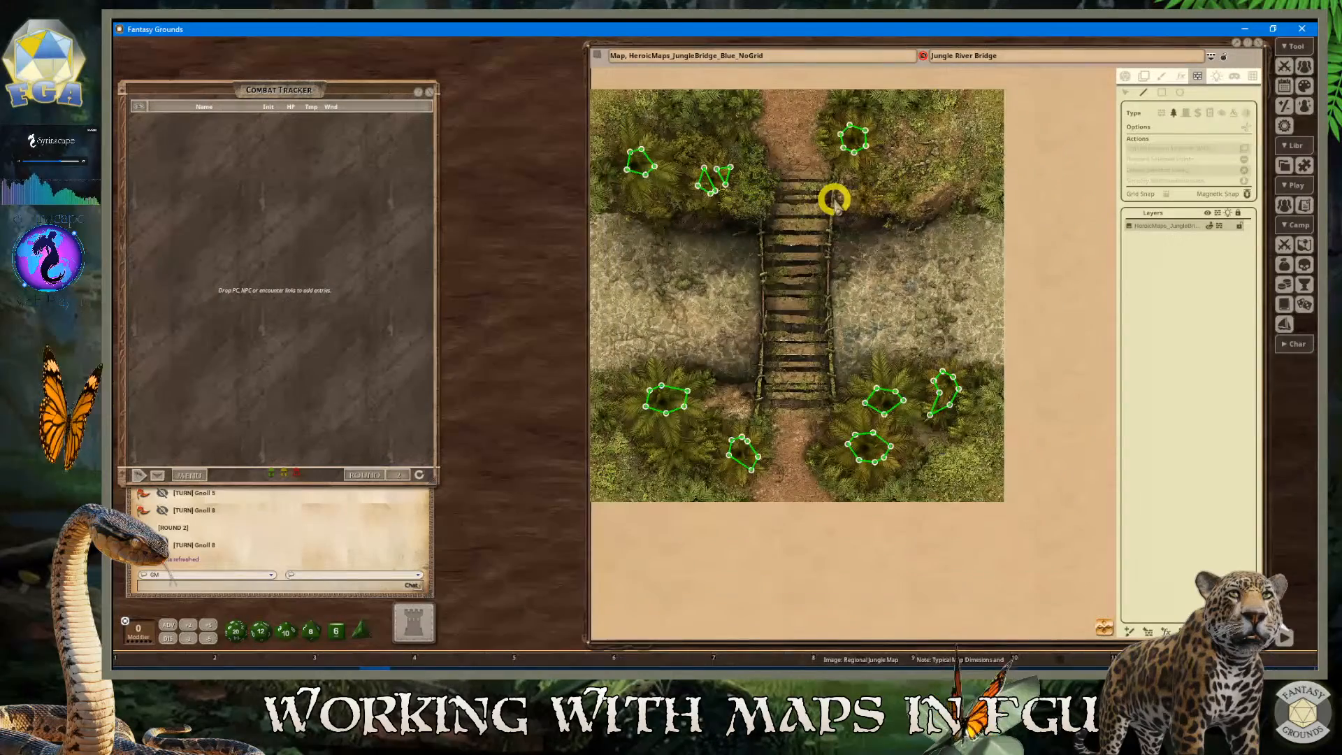
scroll(811, 228, "down", 3)
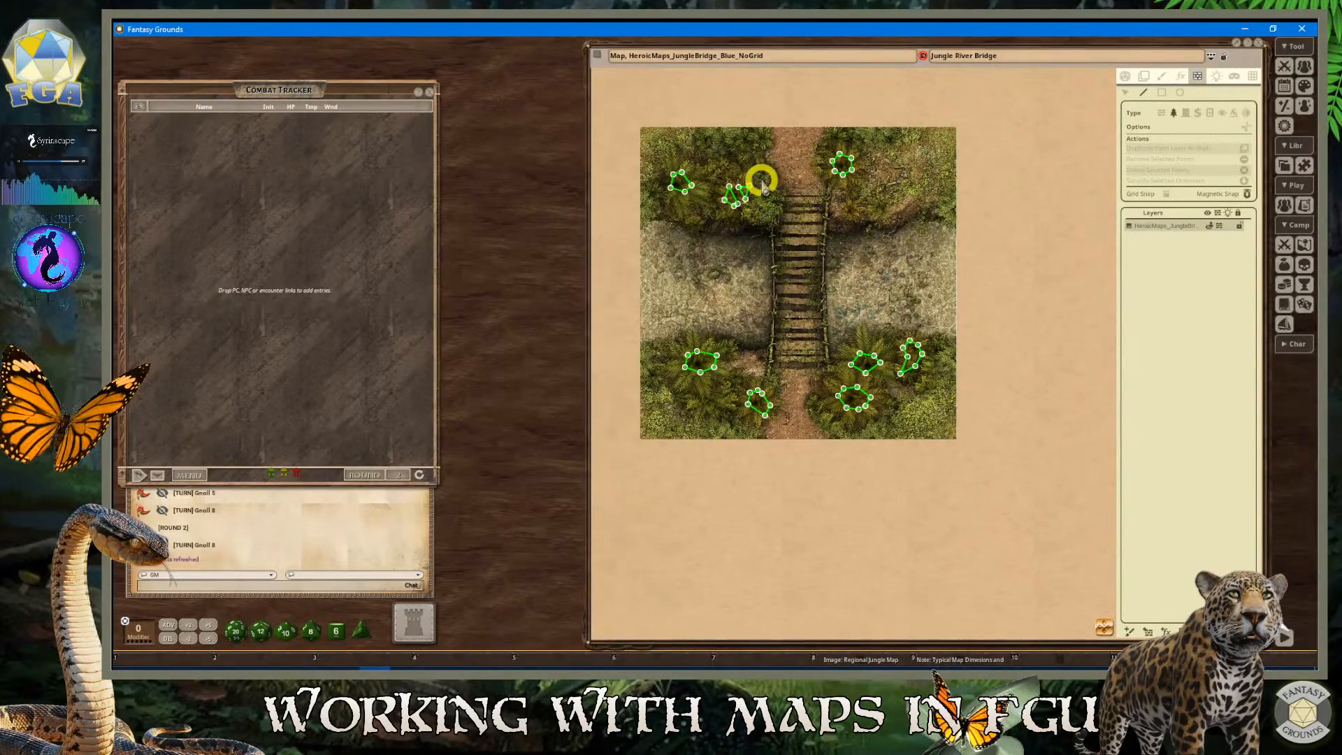
scroll(762, 182, "up", 1)
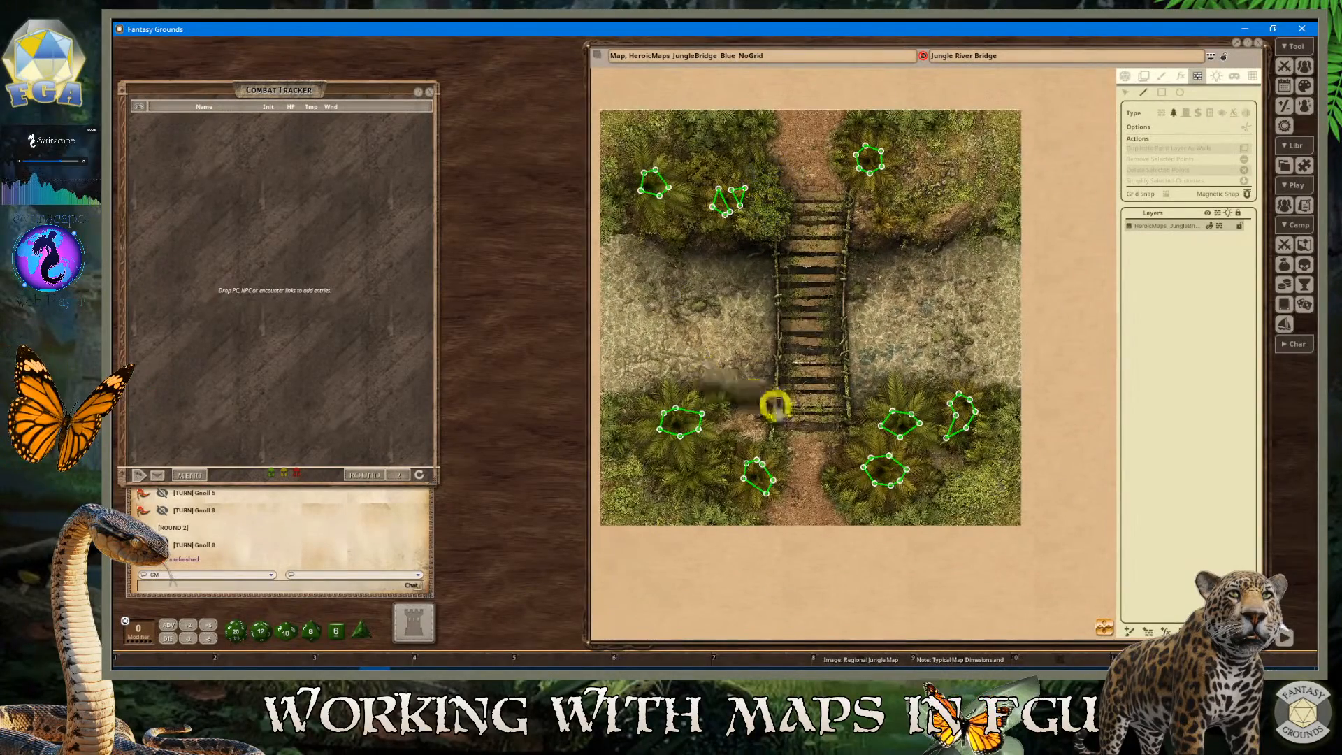
scroll(772, 401, "down", 1)
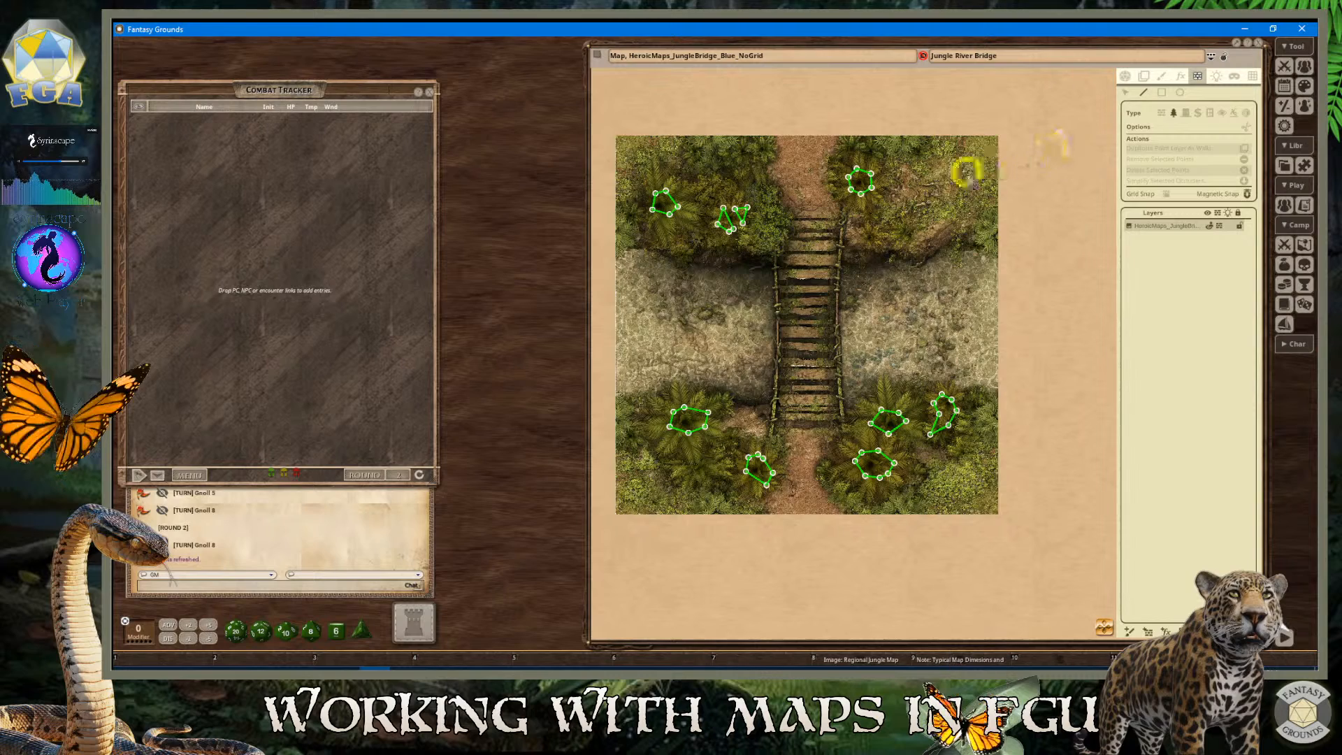
scroll(847, 287, "up", 1)
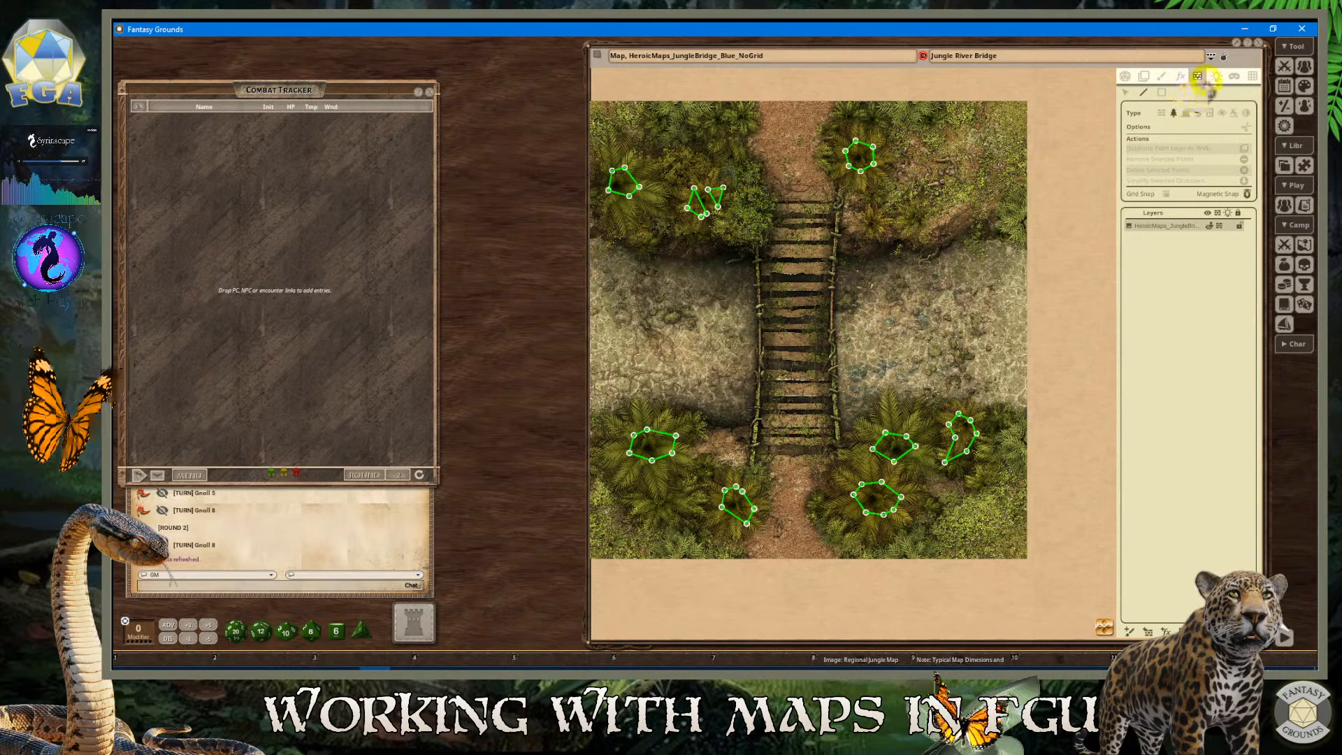
Draw a window-type line-of-sight line along the full length of the bridge's east railing
left_click(1213, 117)
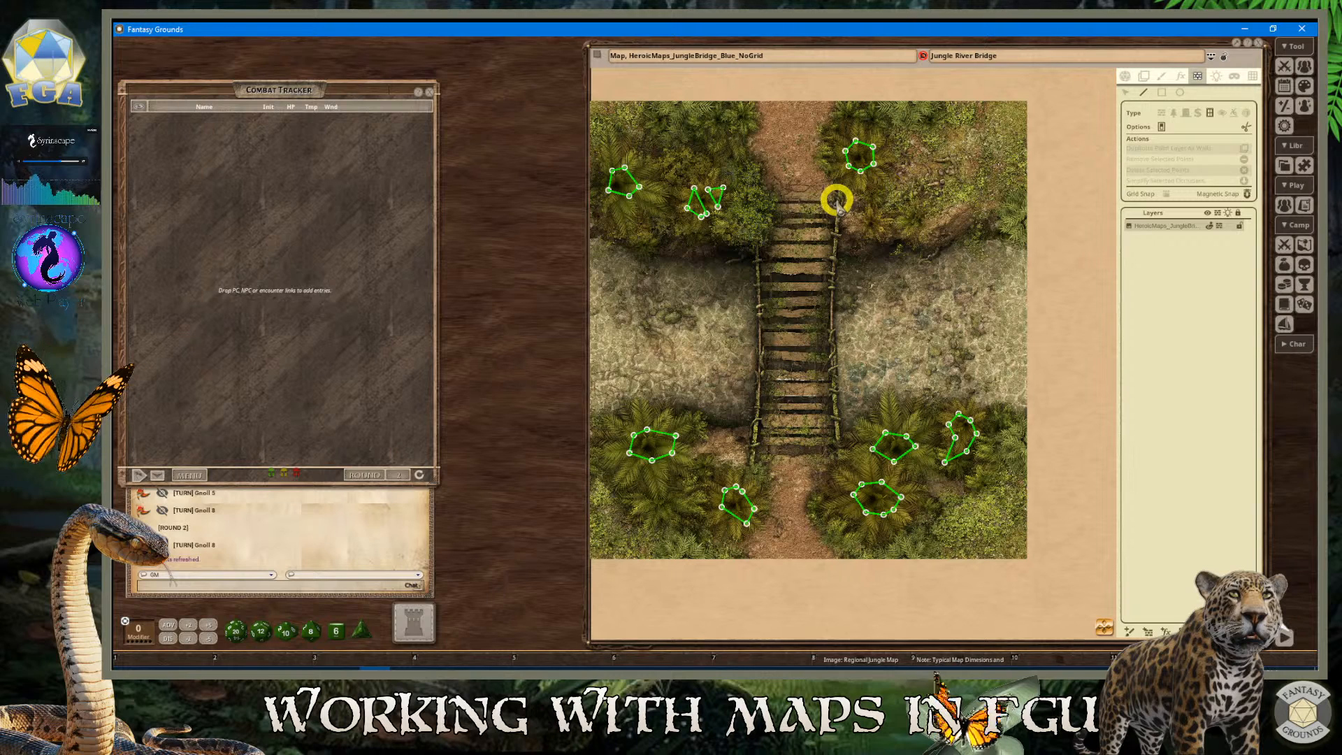
left_click(840, 200)
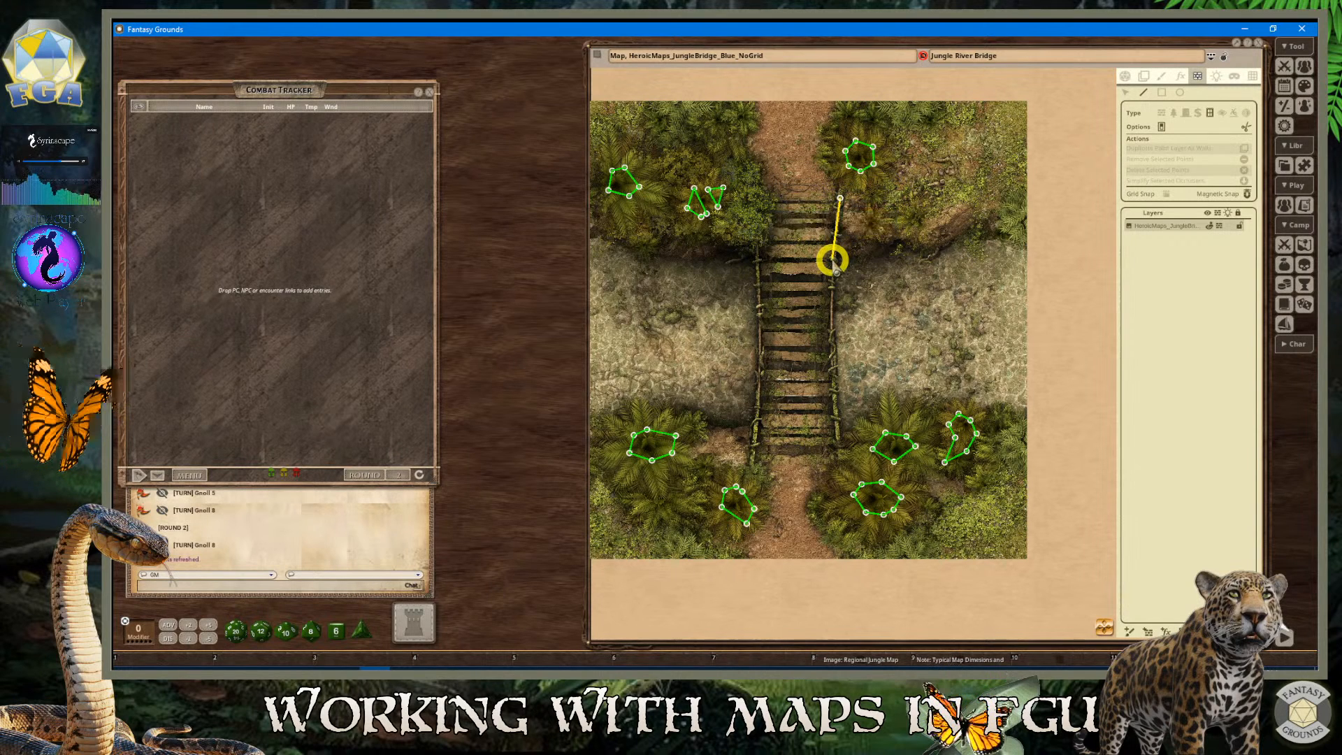
left_click(834, 263)
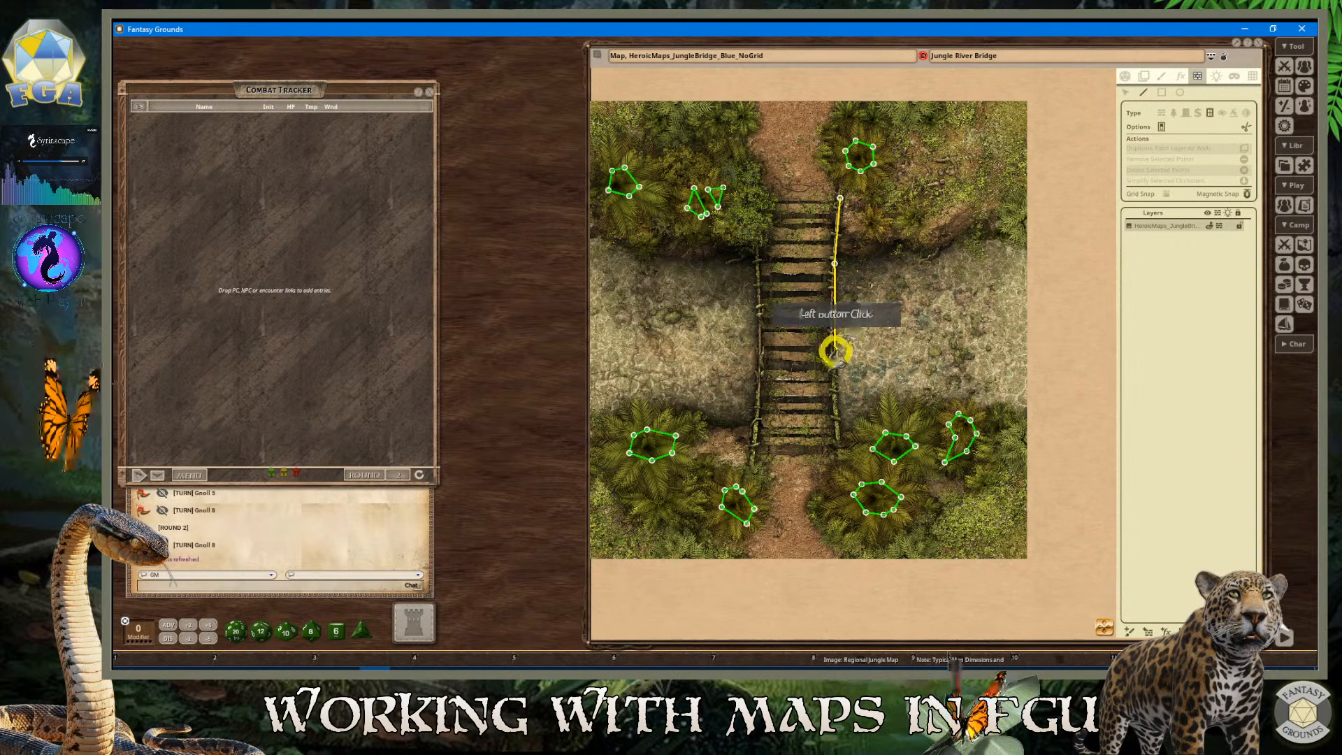
left_click(833, 352)
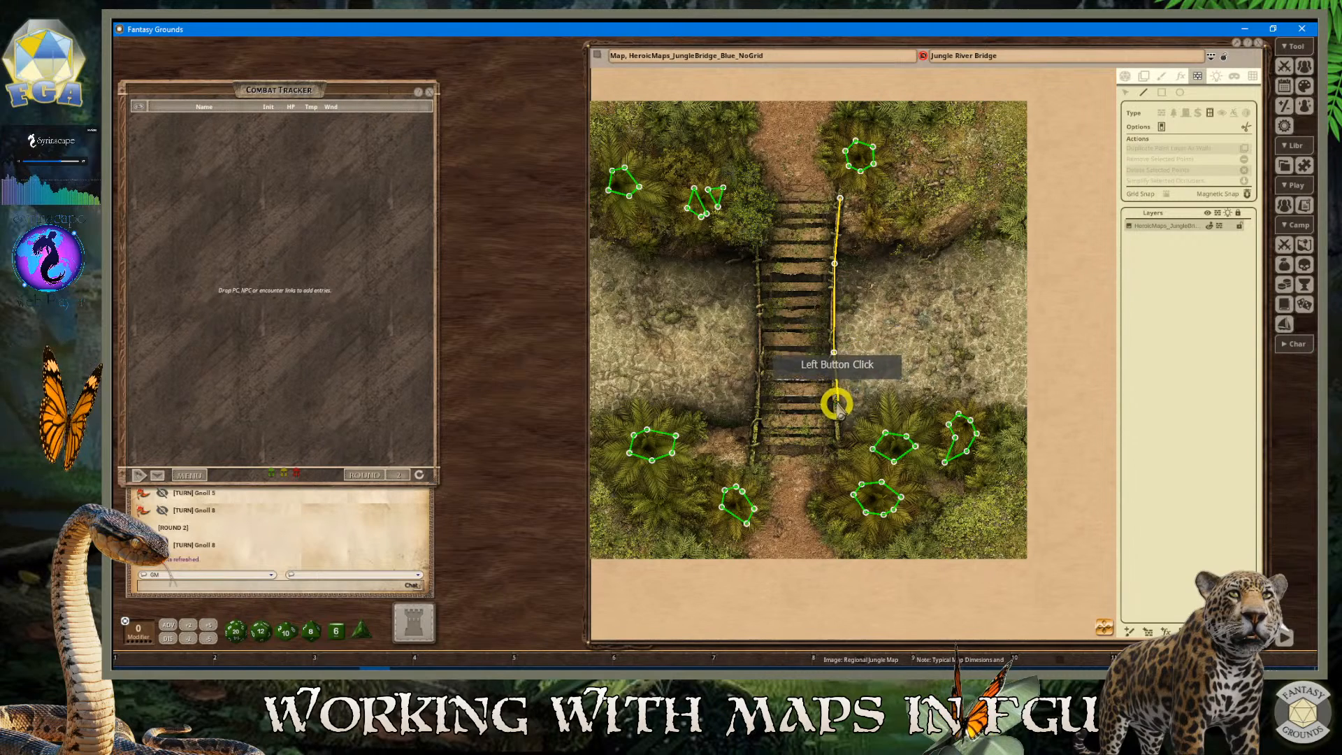
double_click(840, 445)
Draw a matching window-type line along the bridge's west railing, from the northern bank to the southern bank
left_click(755, 202)
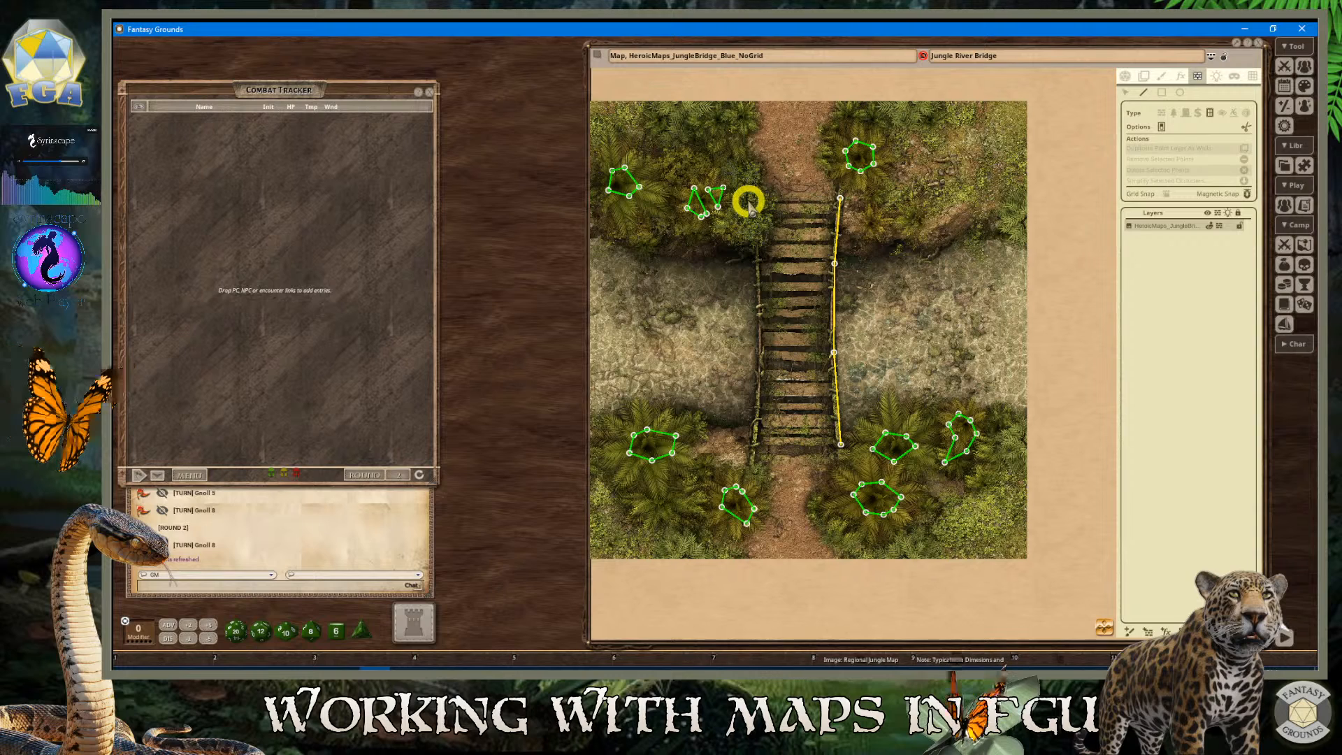
left_click(748, 201)
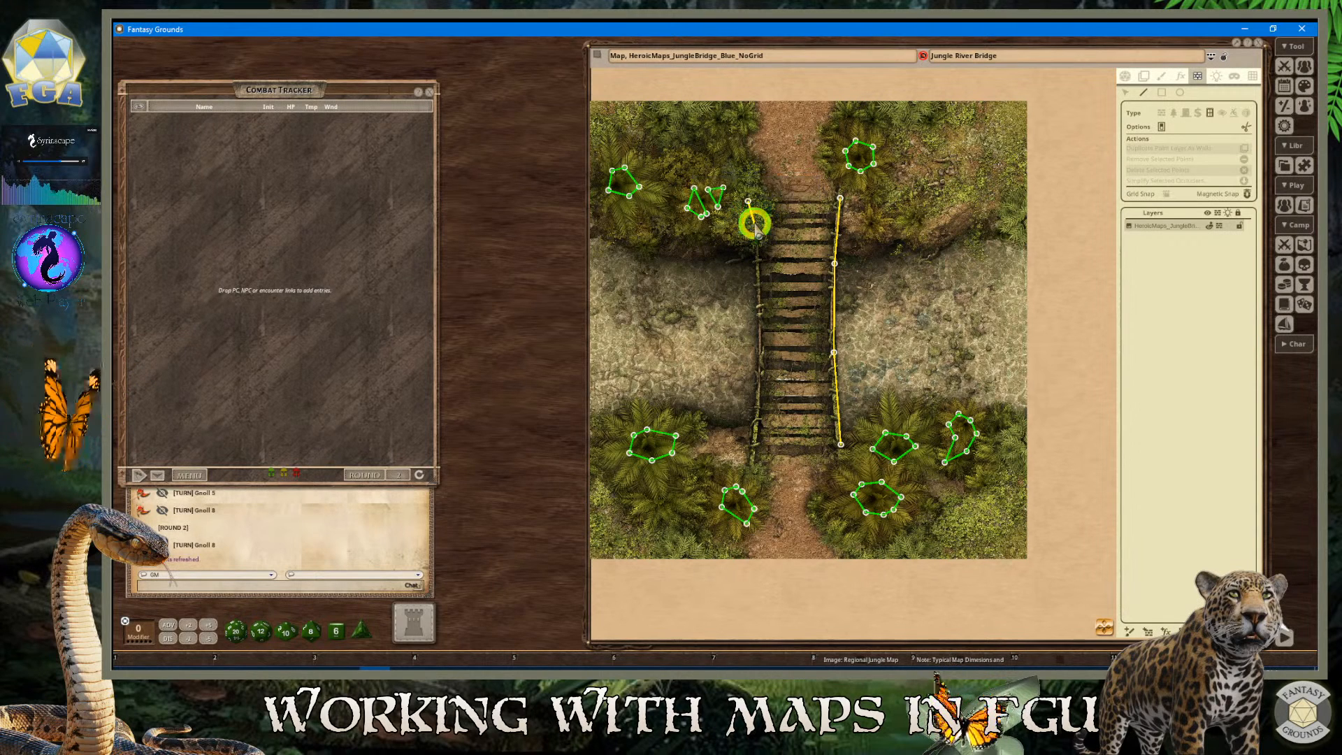
left_click(754, 224)
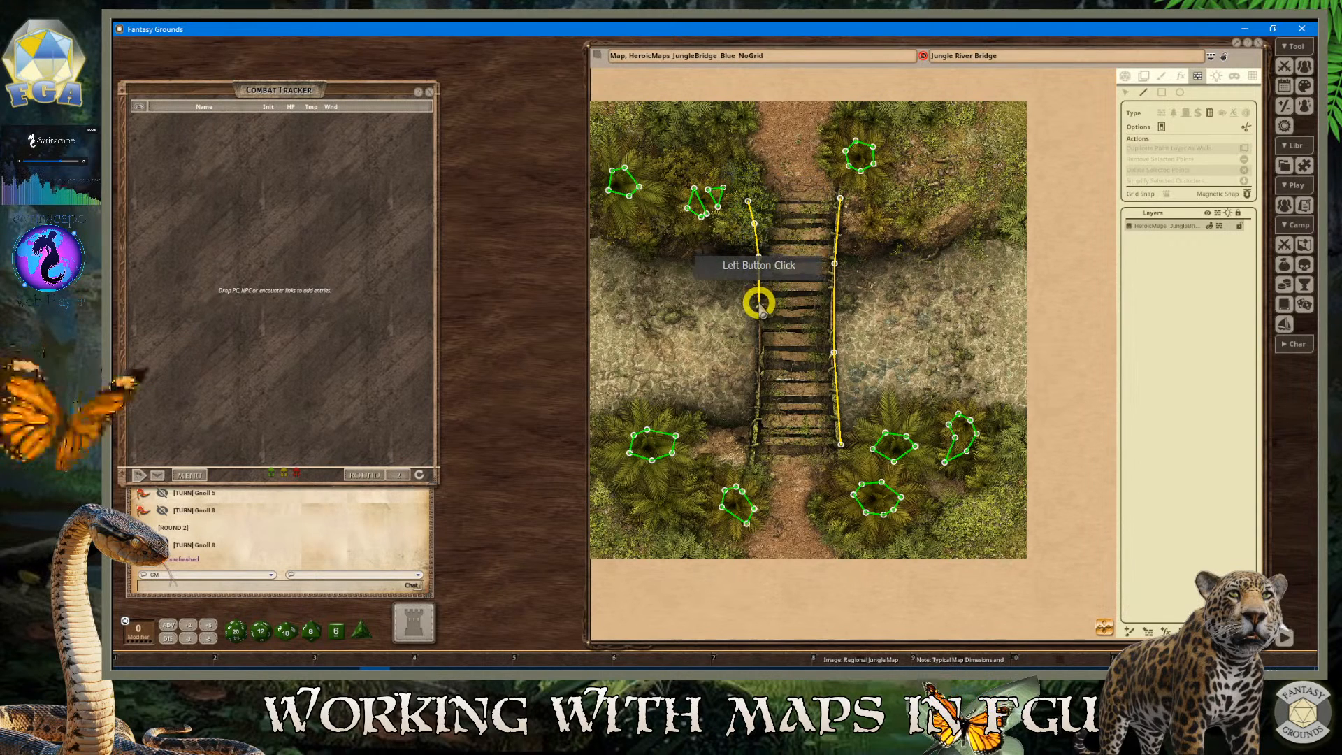
left_click(759, 303)
left_click(762, 351)
left_click(759, 380)
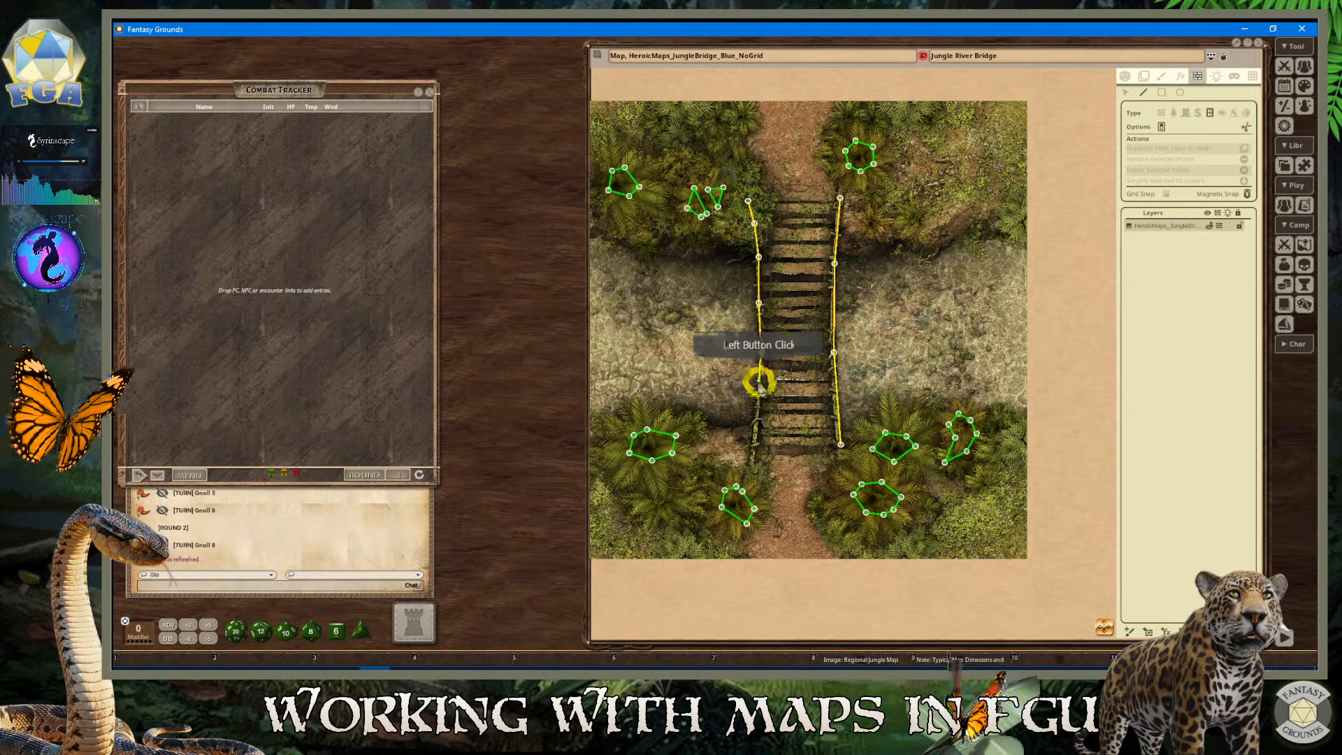
left_click(761, 428)
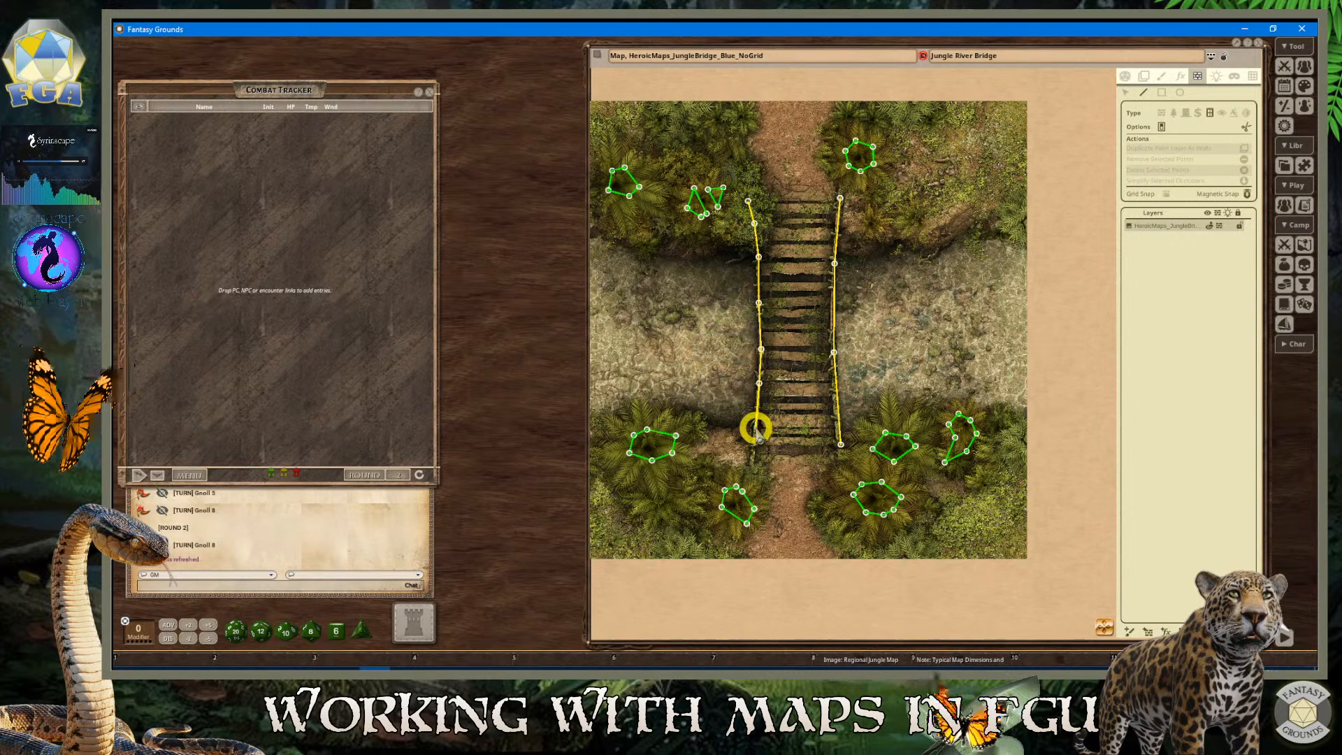
left_click(755, 449)
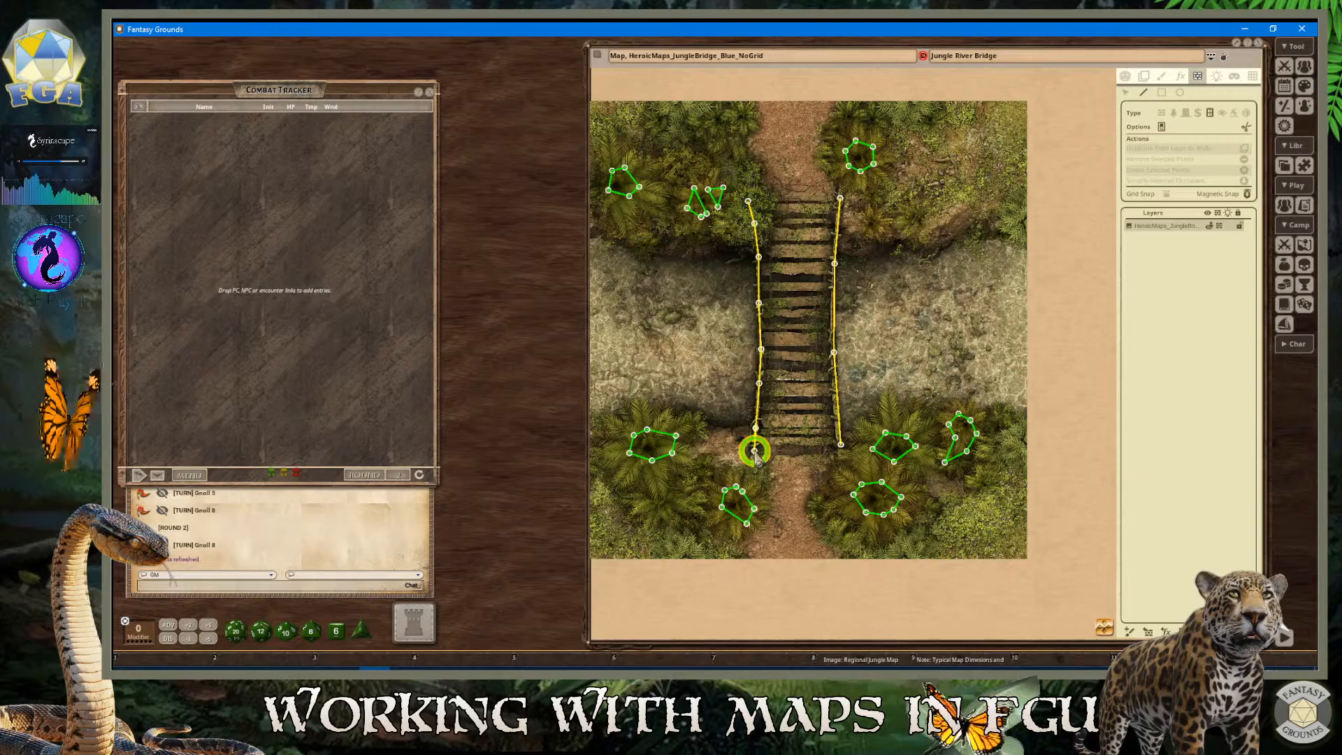
scroll(800, 293, "up", 3)
scroll(800, 294, "down", 6)
scroll(801, 295, "up", 5)
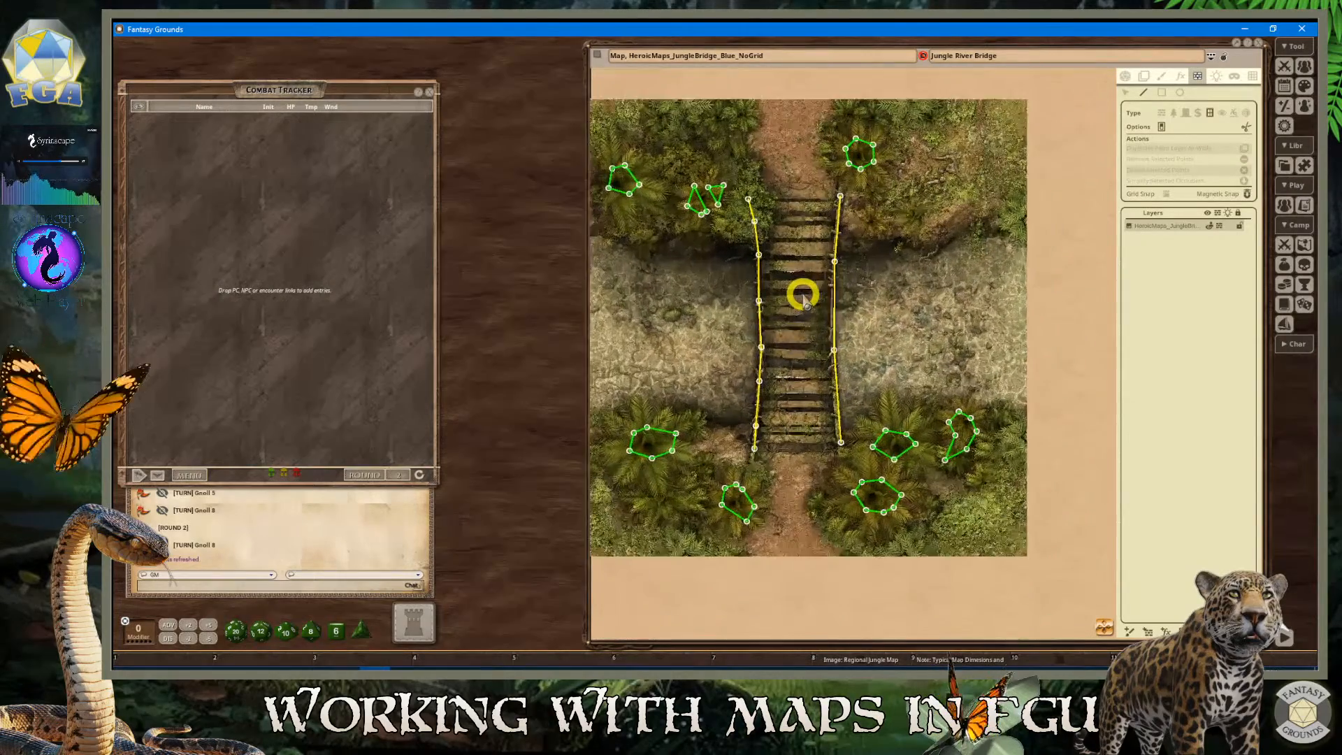
scroll(785, 243, "down", 2)
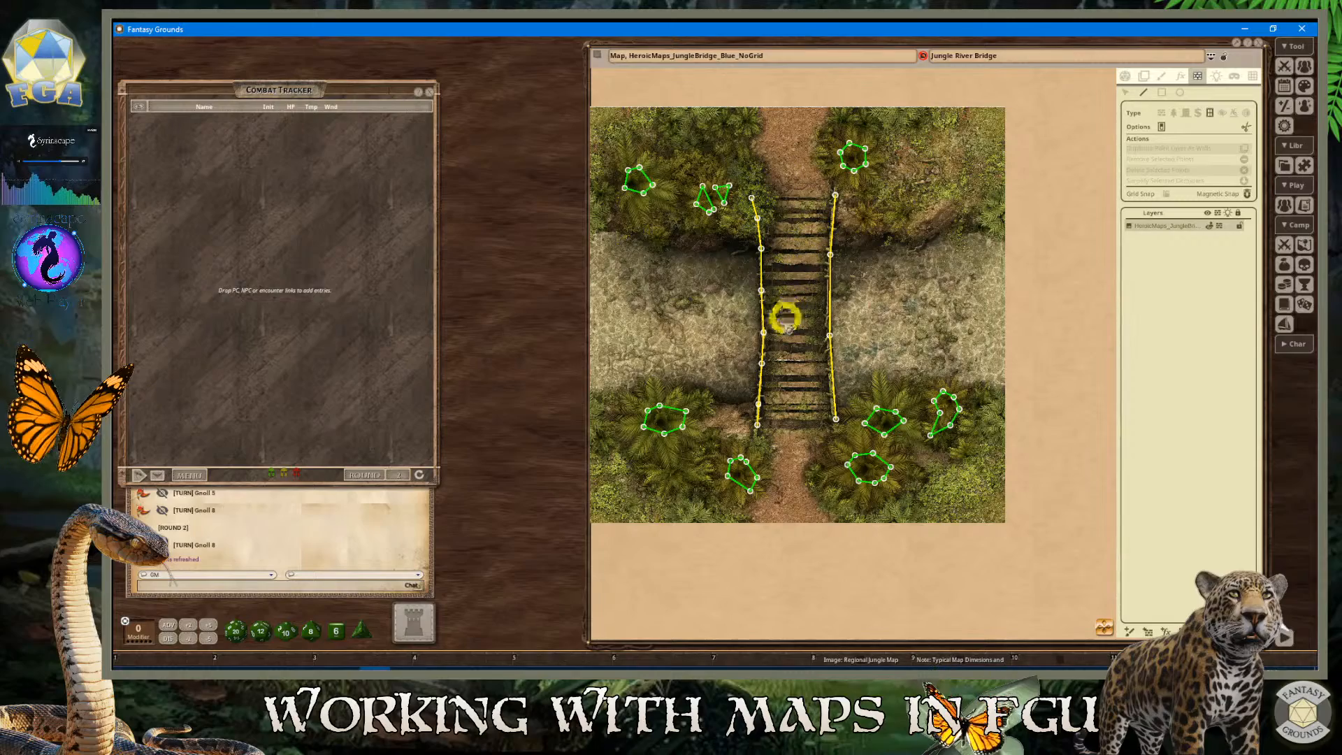
scroll(785, 318, "up", 3)
scroll(793, 287, "down", 3)
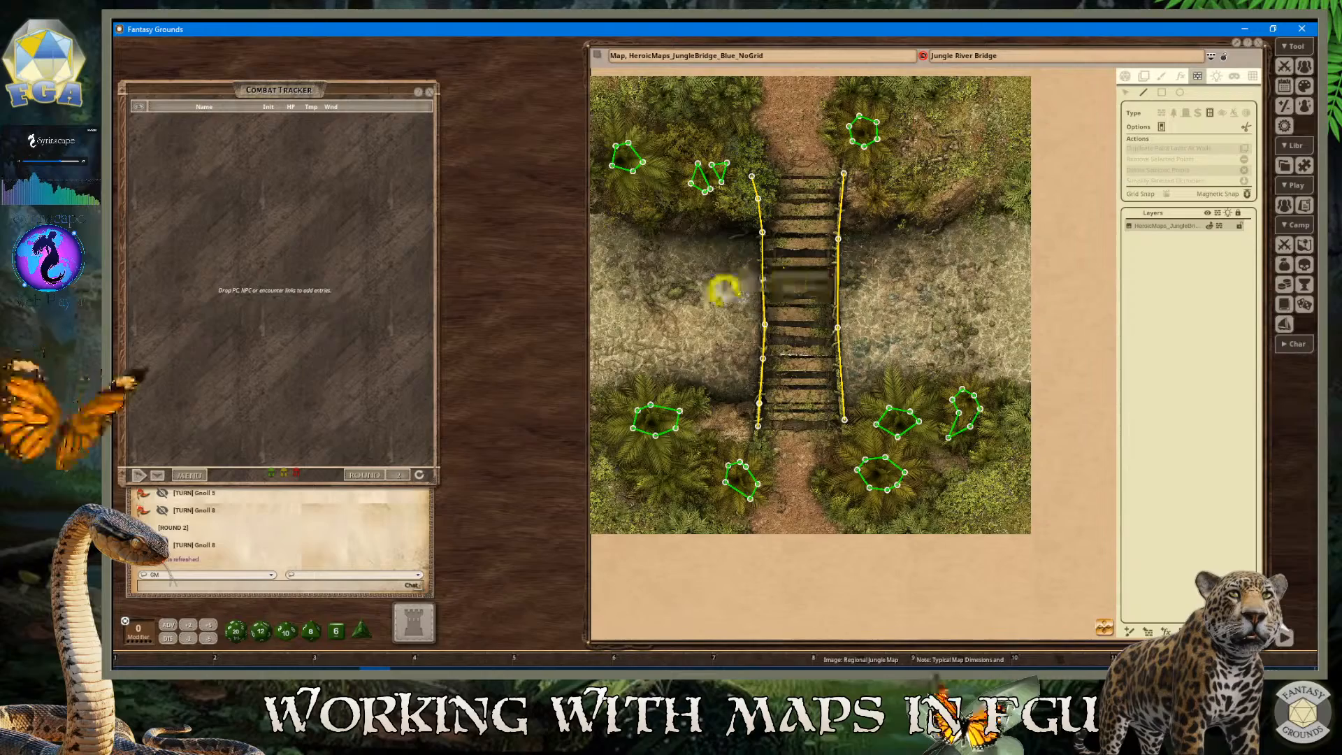
scroll(838, 321, "up", 2)
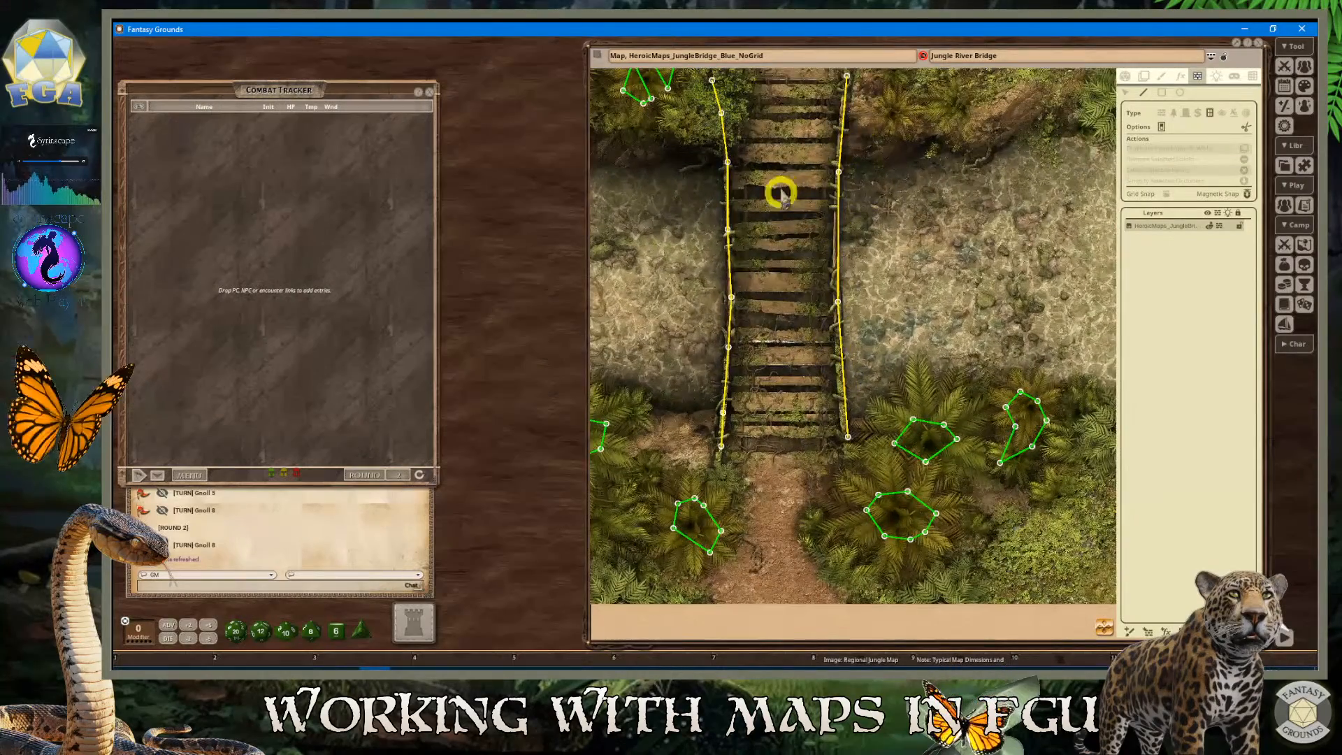
scroll(775, 290, "down", 2)
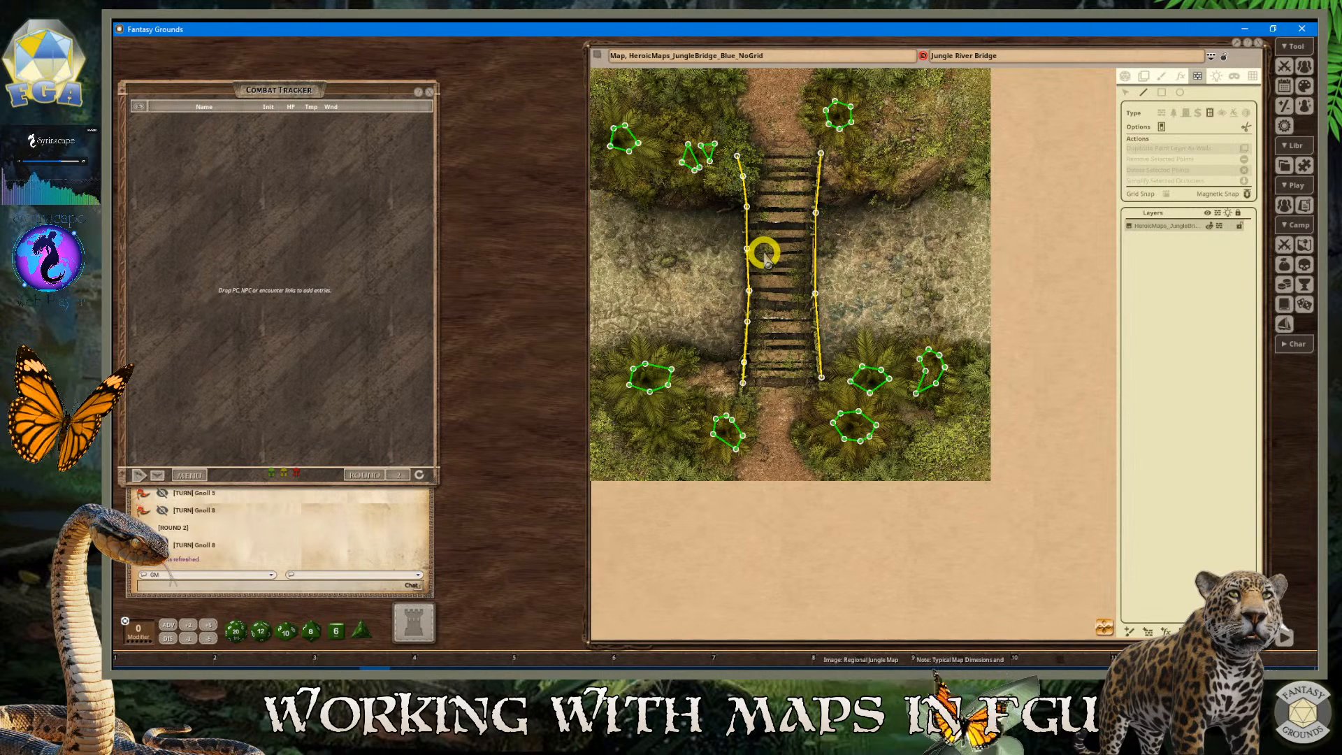
scroll(805, 269, "down", 3)
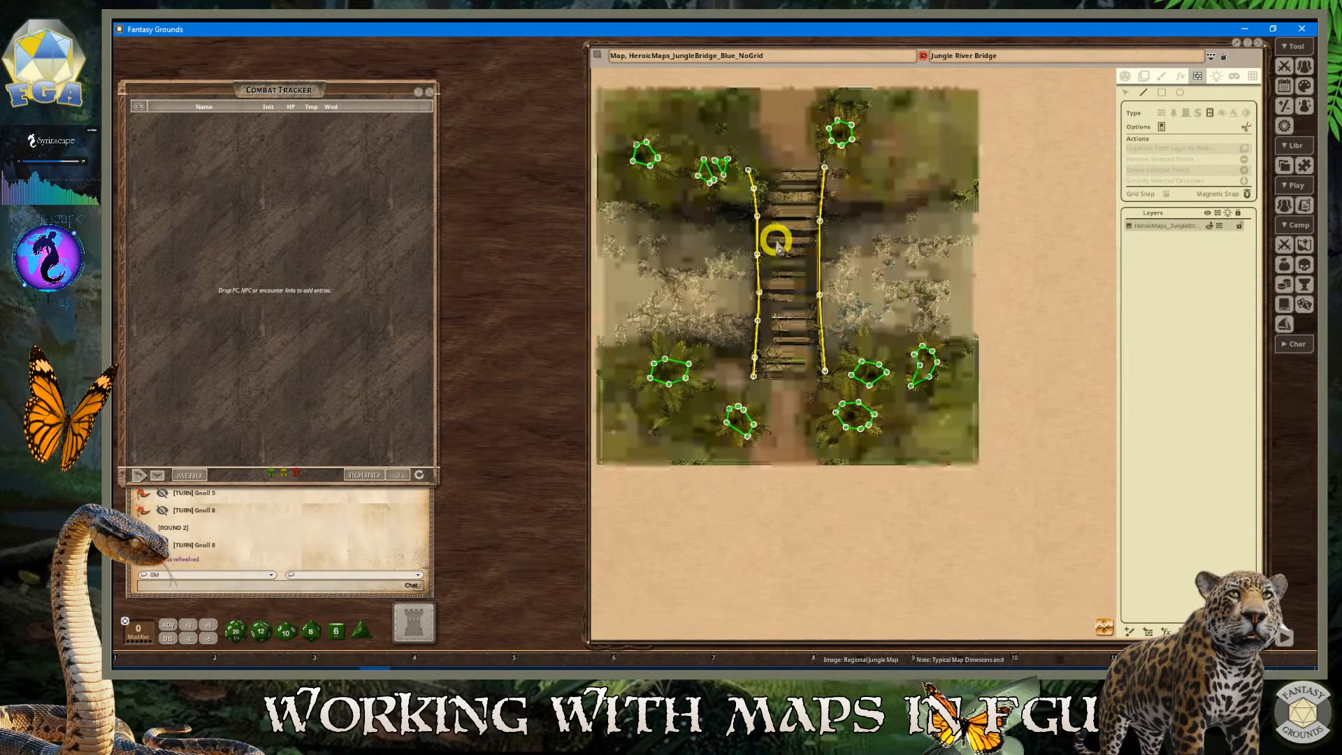
scroll(741, 236, "up", 2)
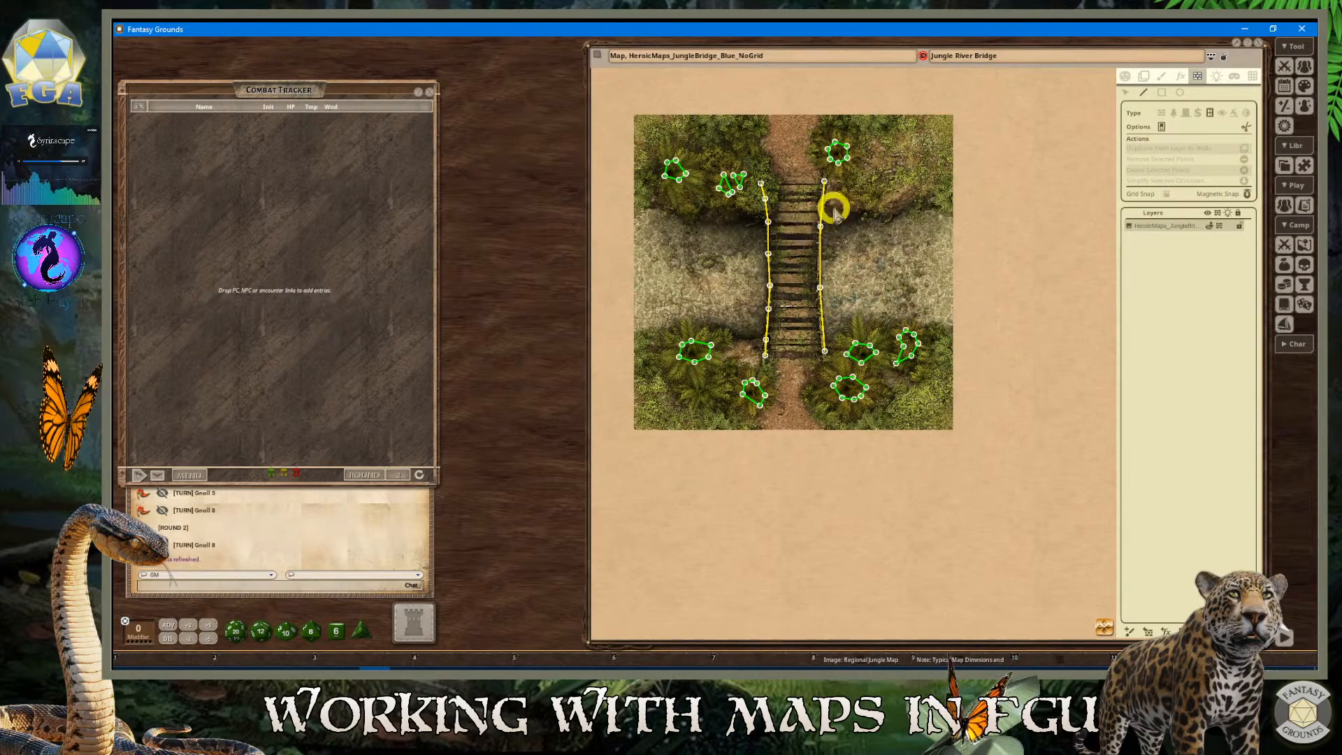
scroll(798, 288, "up", 3)
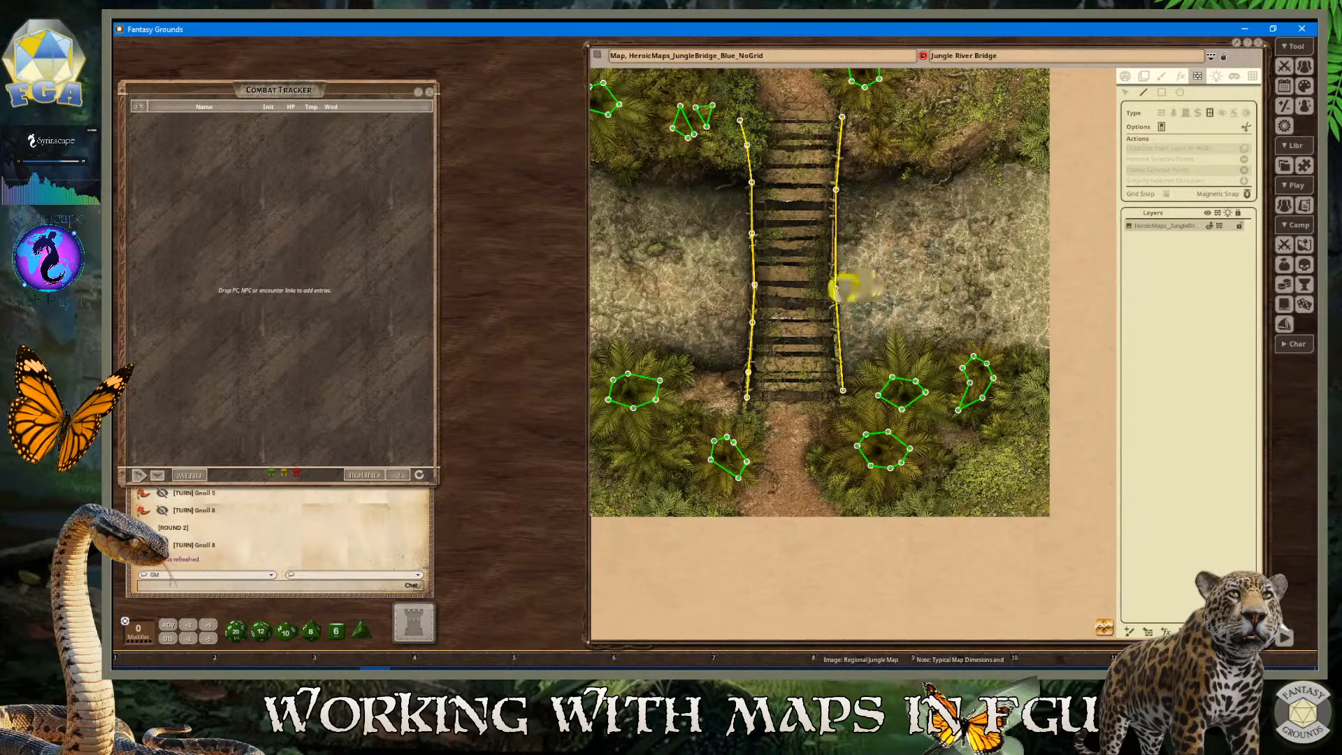
scroll(803, 285, "down", 1)
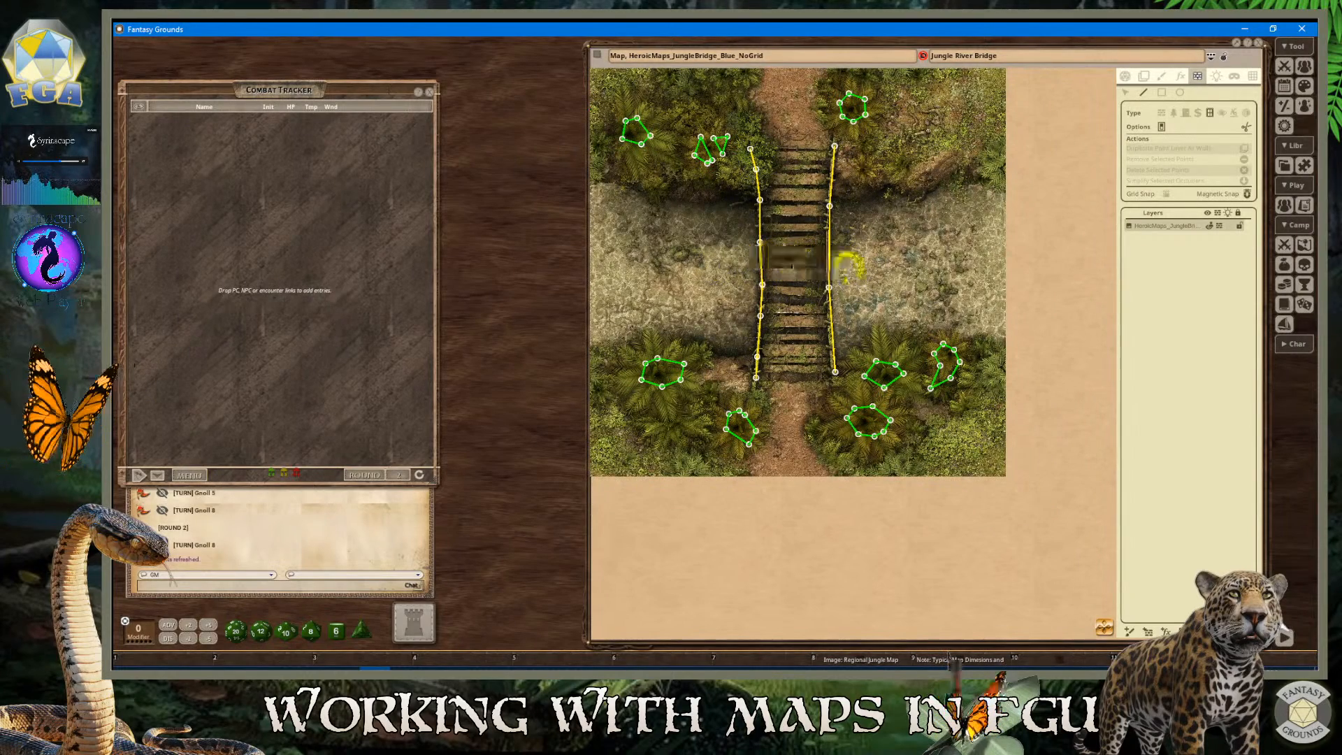
scroll(724, 255, "down", 2)
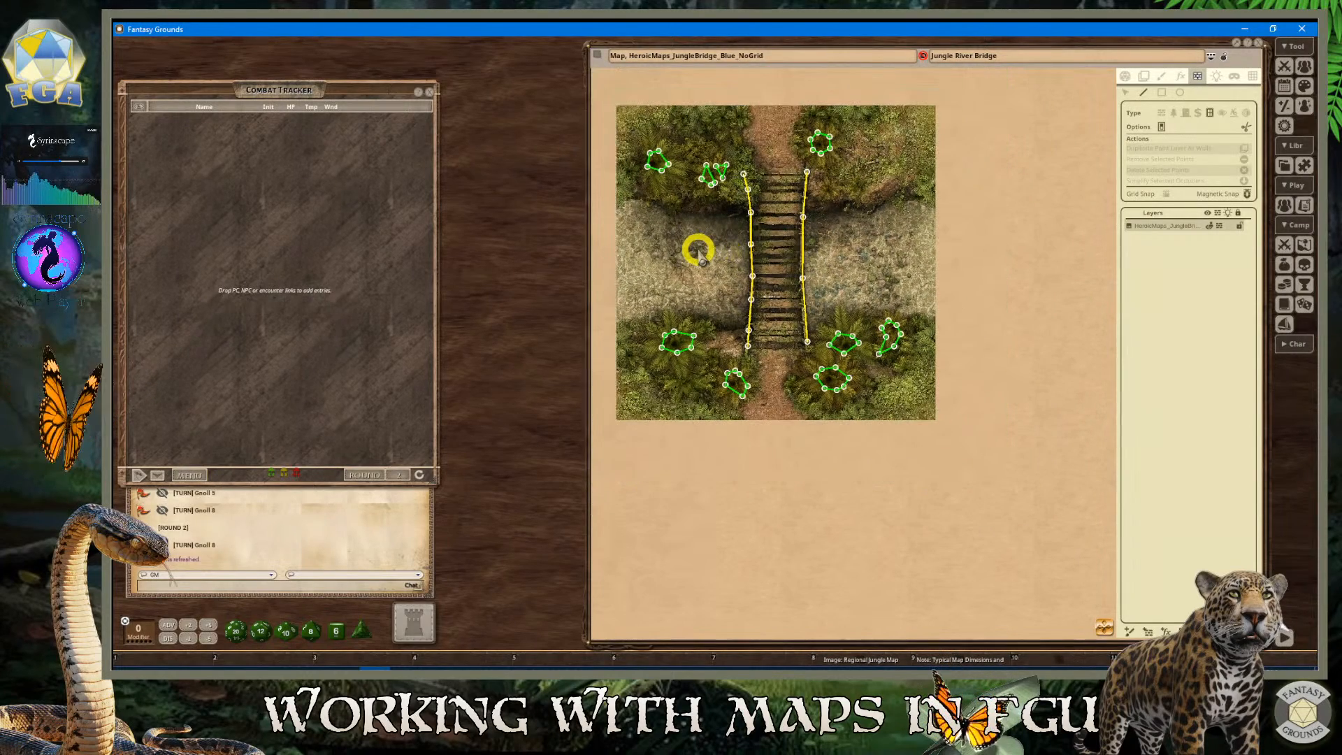
scroll(701, 255, "up", 2)
scroll(699, 252, "down", 1)
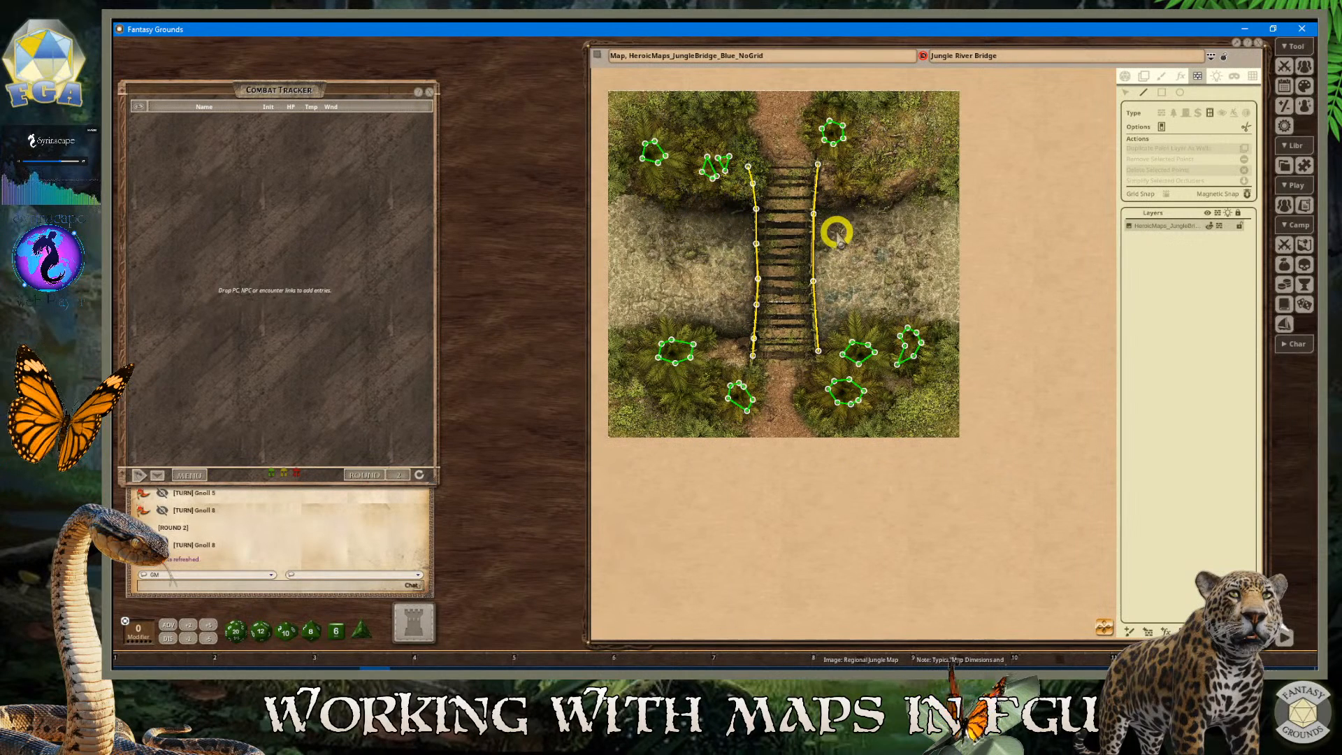
scroll(843, 240, "down", 1)
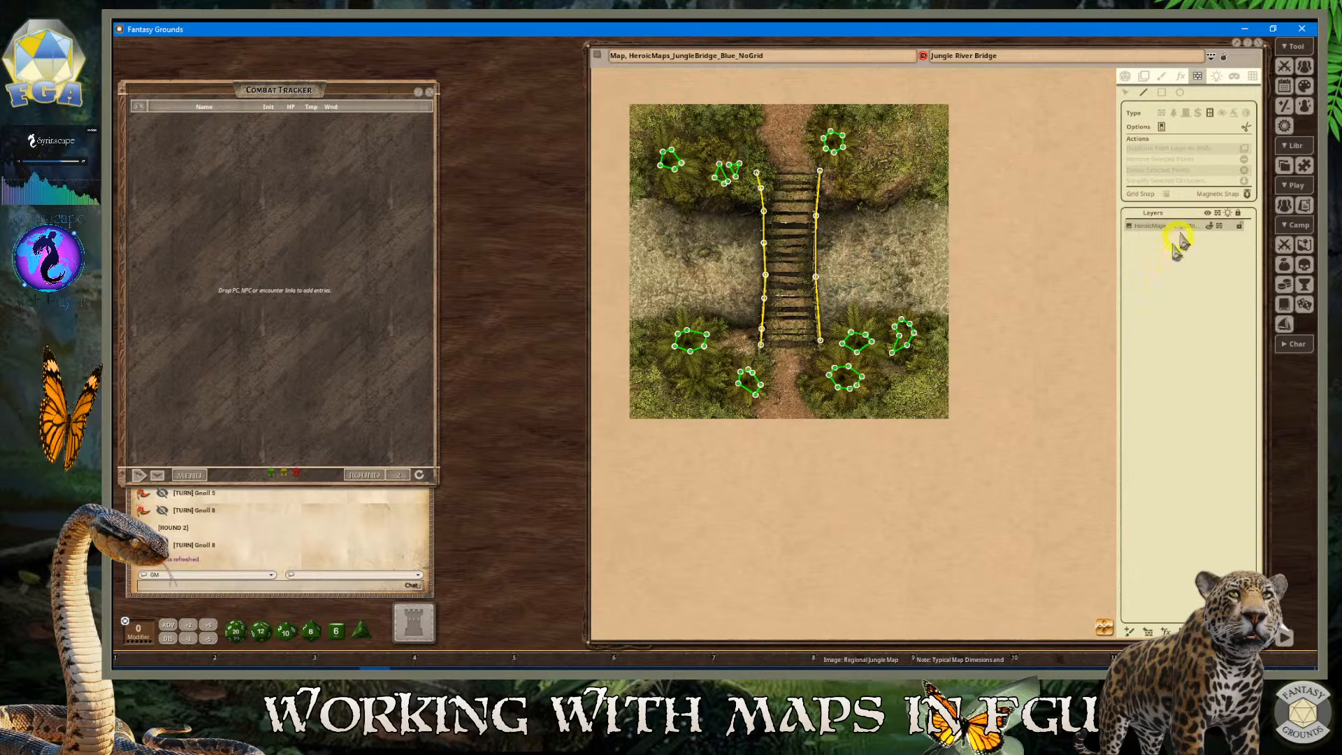
Add an FX layer above the Jungle Bridge map layer and lock the map layer
left_click(1181, 75)
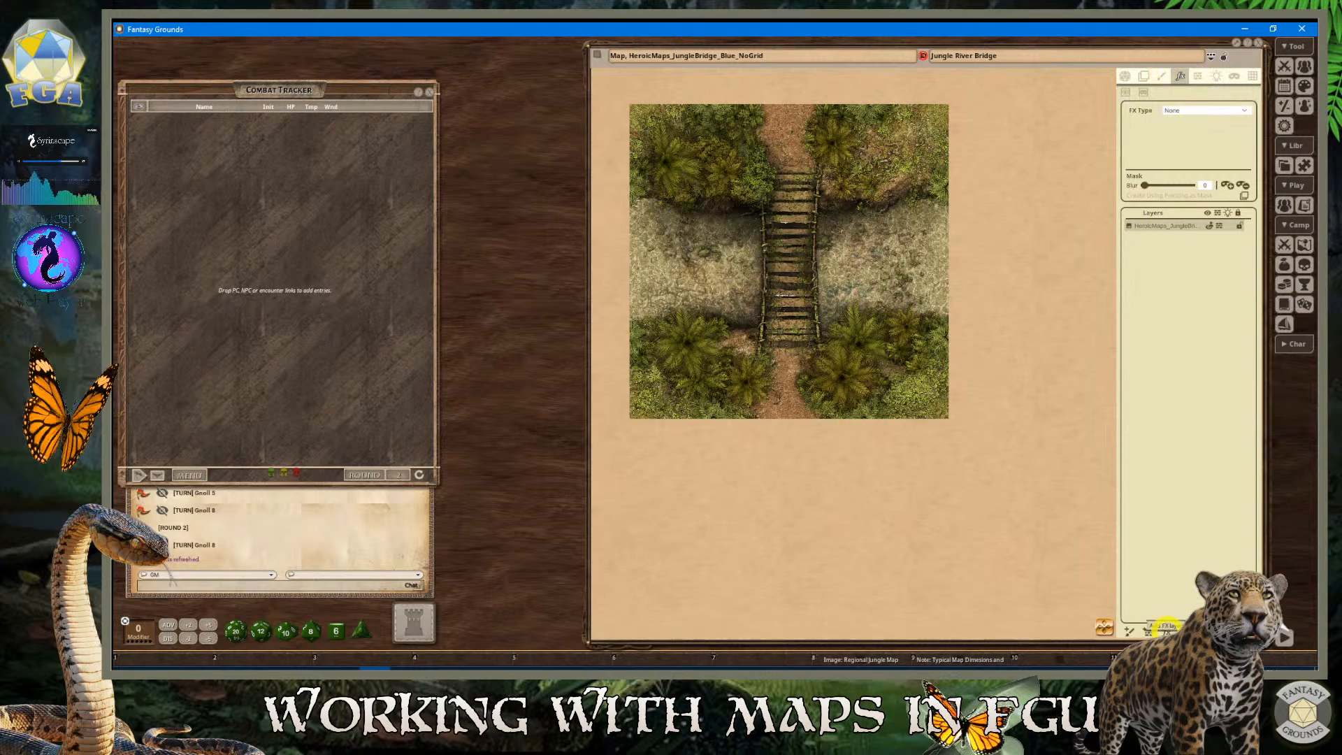
left_click(1165, 627)
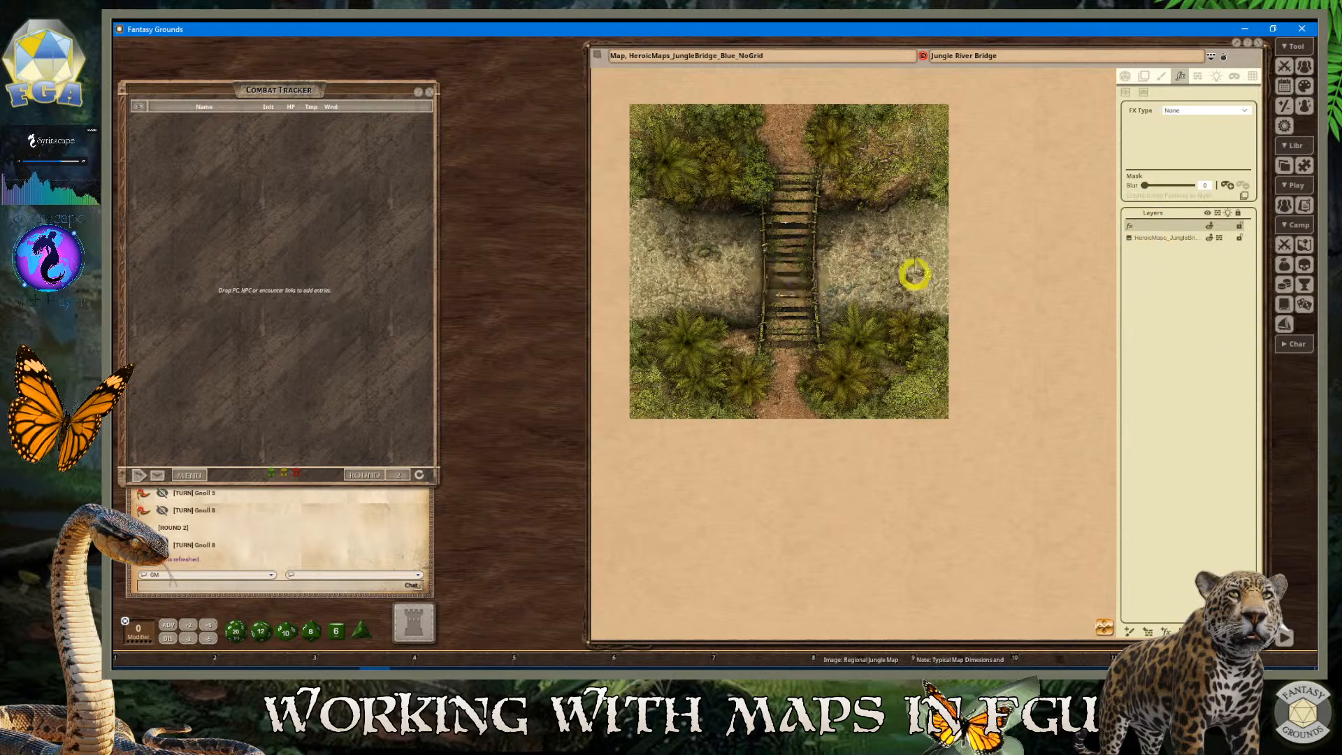
left_click(1241, 237)
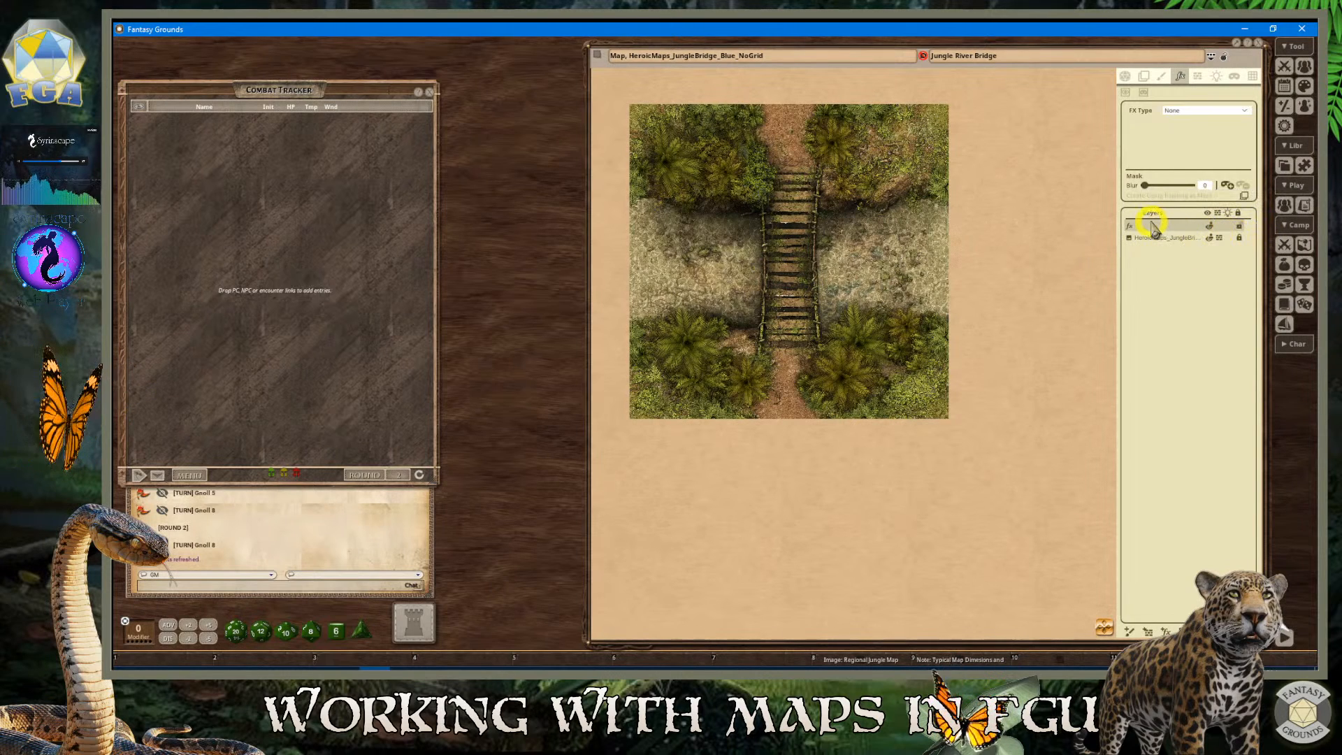
Set the FX layer's type to Water and check how the effect looks over the whole map
left_click(1219, 115)
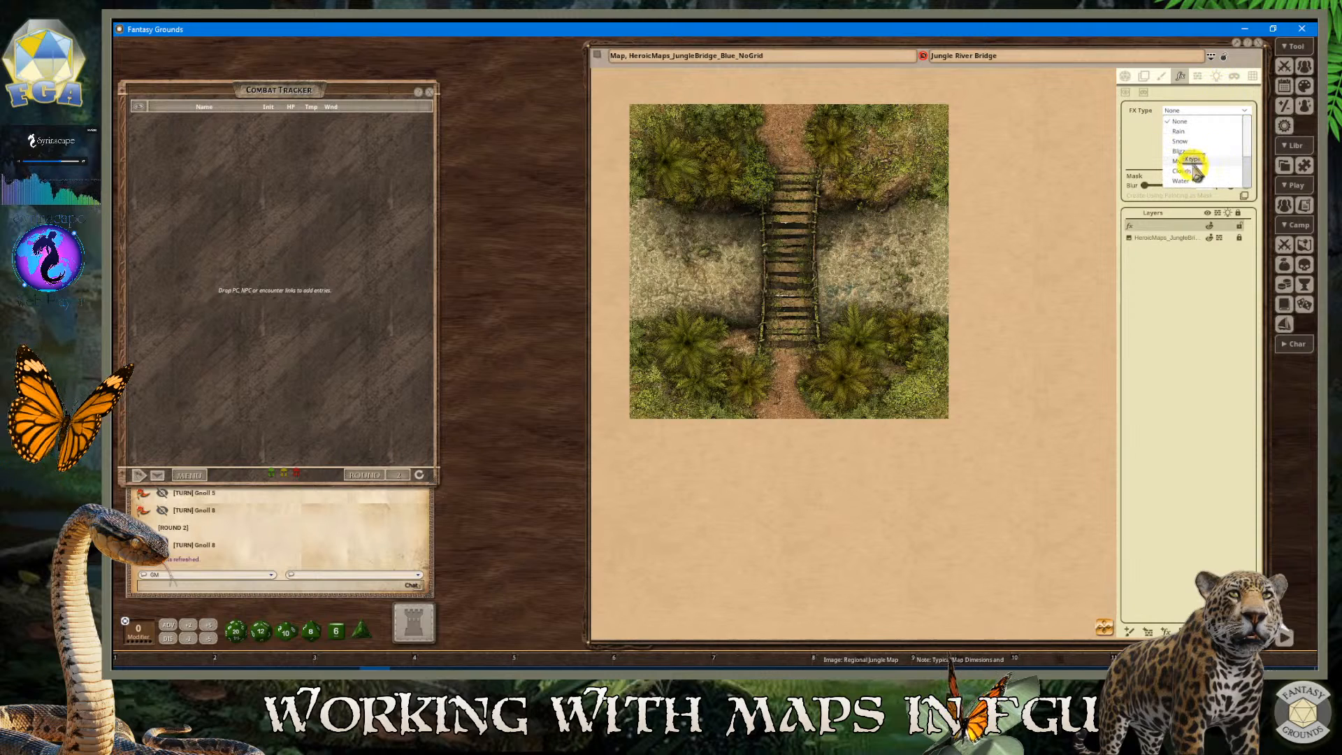
scroll(1200, 174, "down", 1)
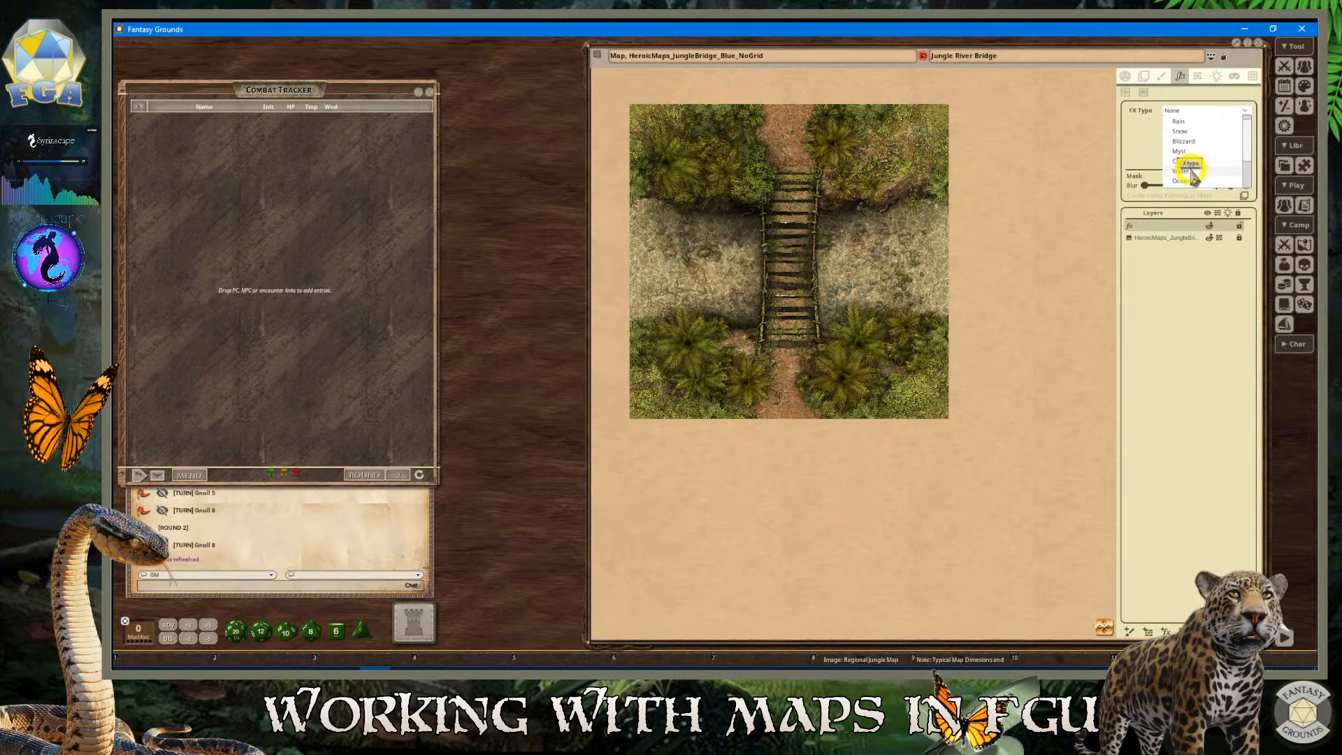
left_click(1191, 172)
scroll(741, 234, "up", 5)
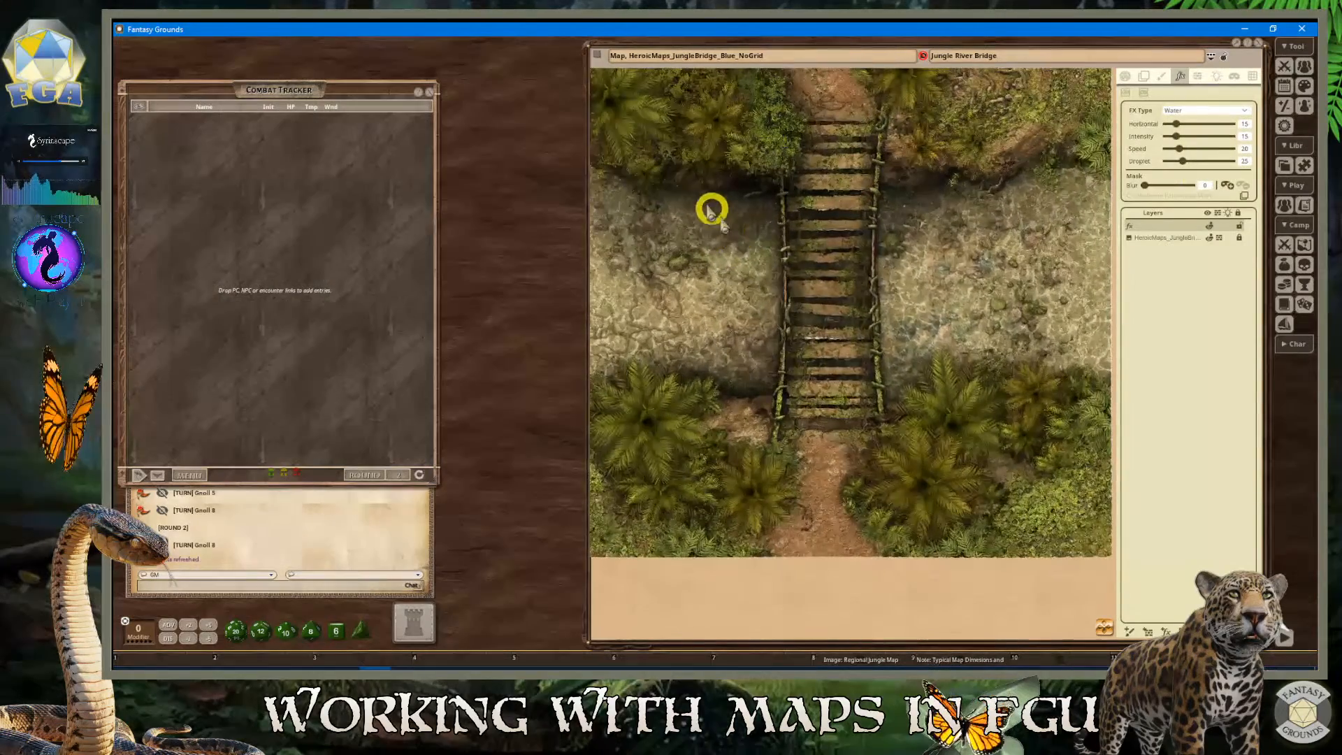
scroll(809, 216, "down", 4)
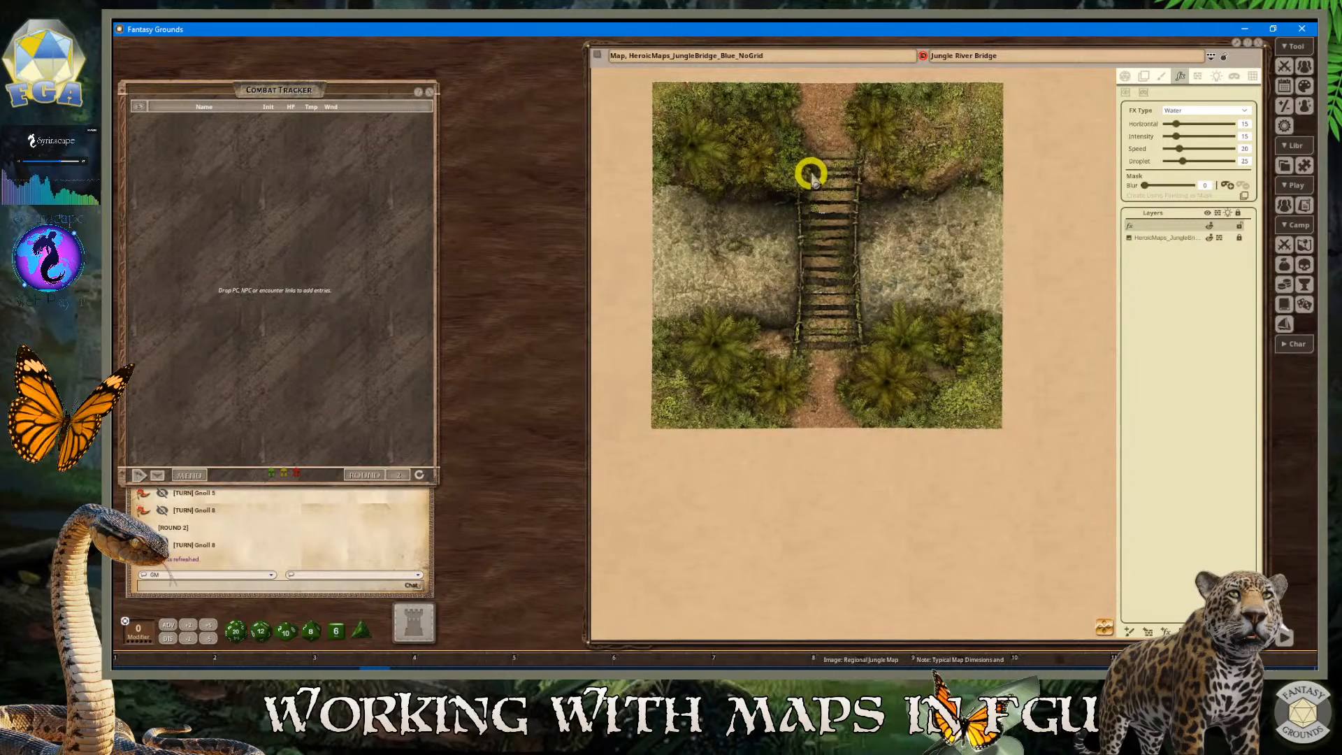
Start an additive mask for the Water layer and mask rectangular areas of the river west and east of the bridge, including its eastern edge
left_click(1232, 187)
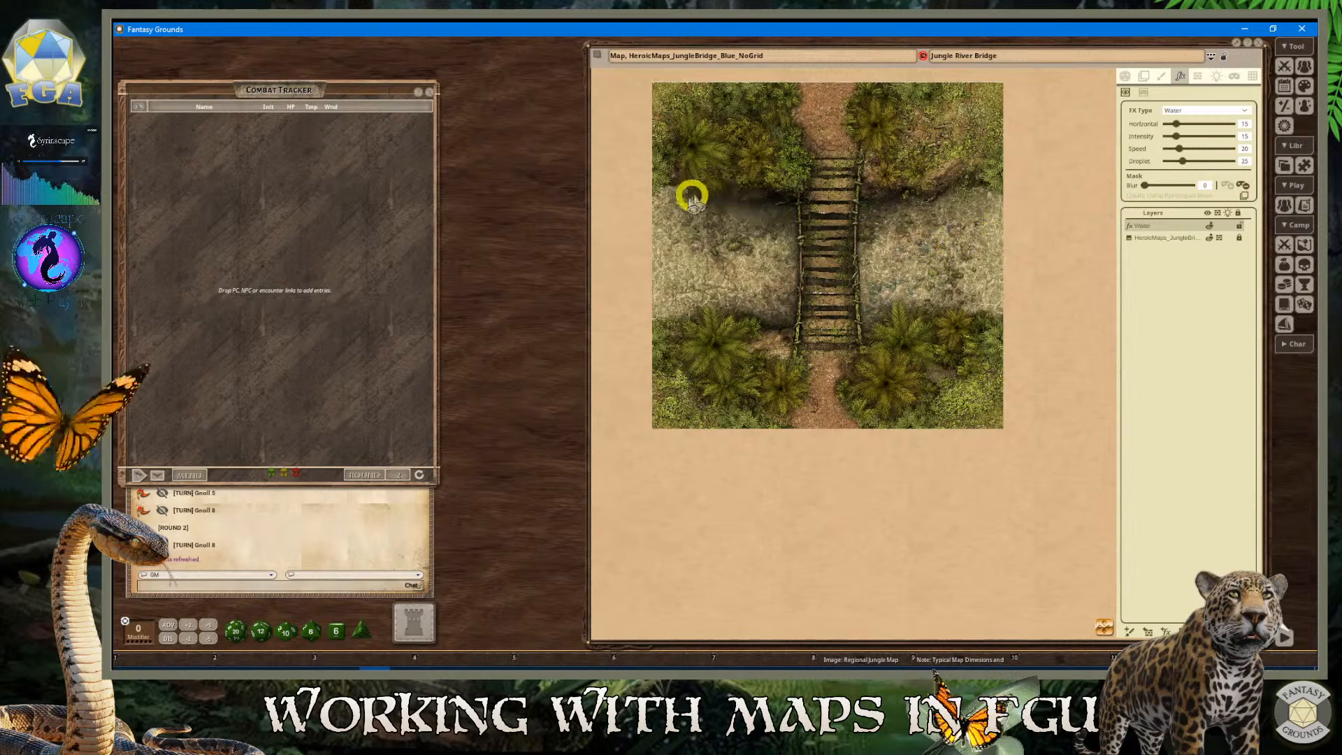
scroll(692, 197, "up", 1)
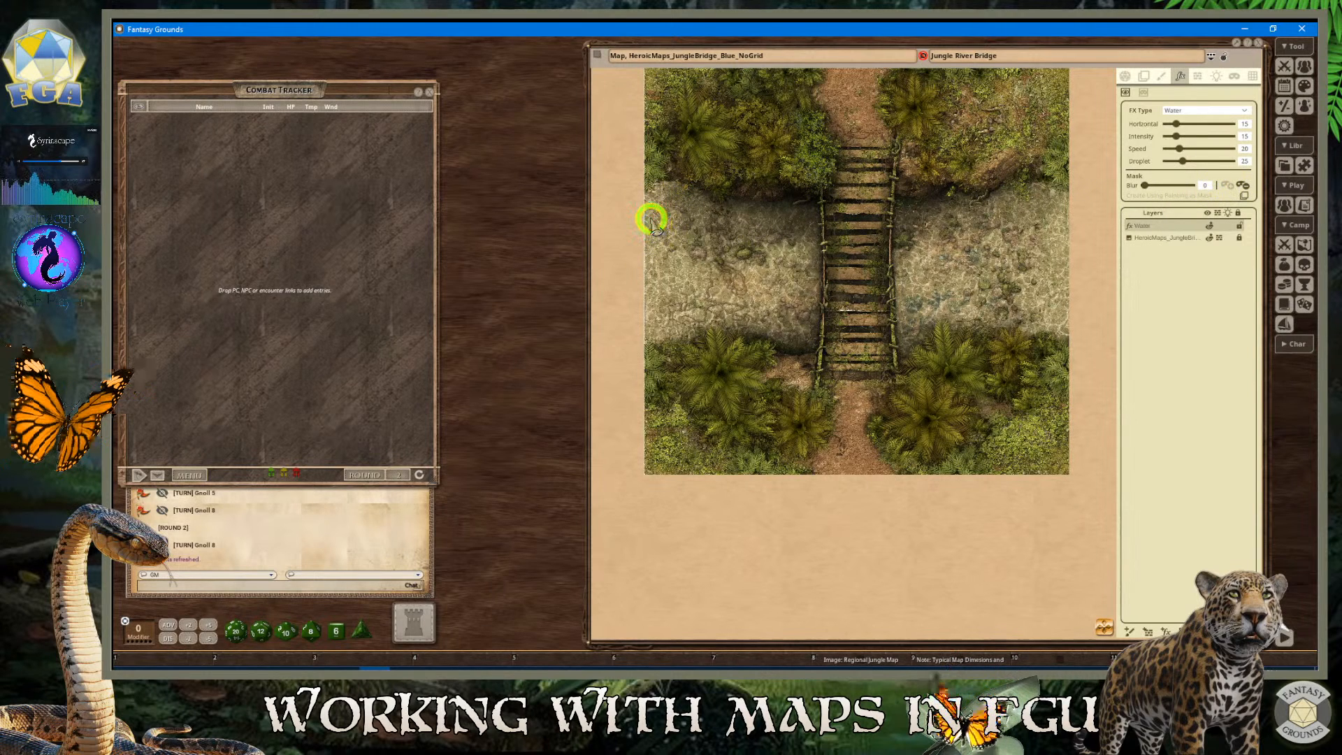
left_click_drag(650, 220, 815, 320)
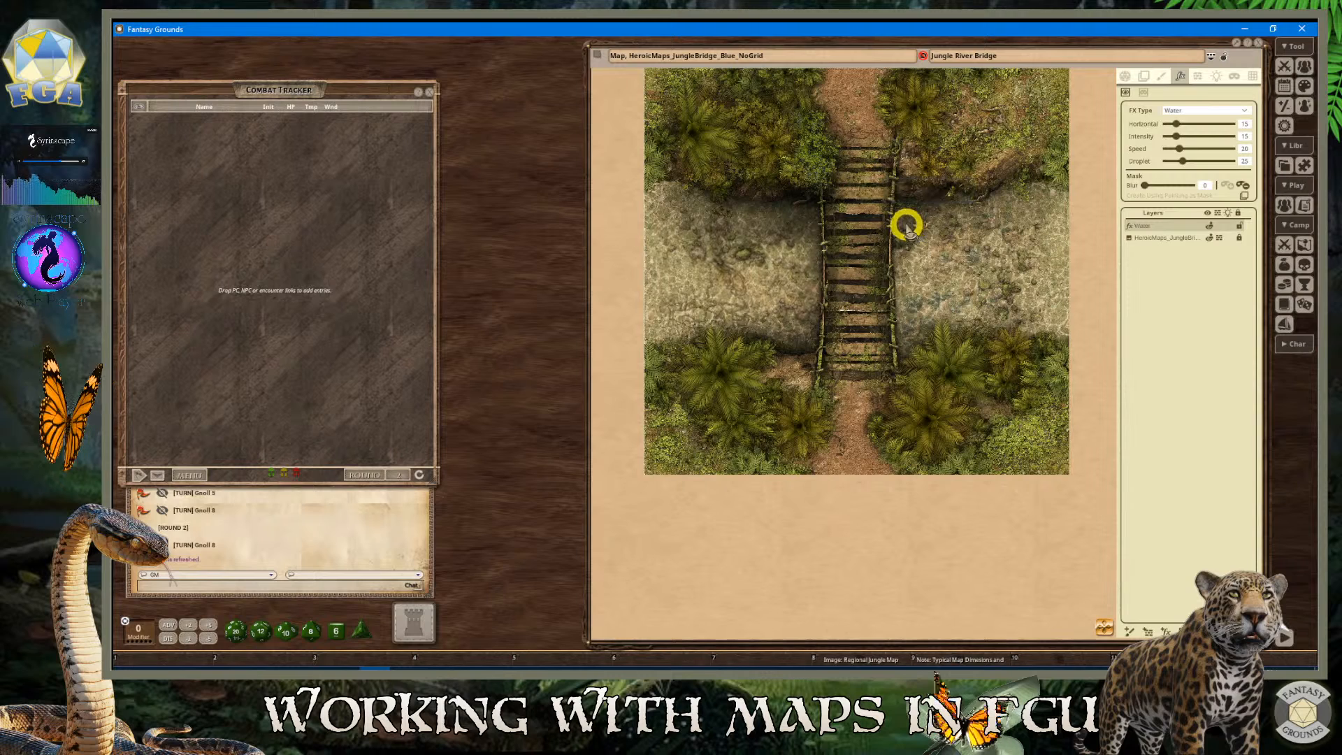
left_click_drag(901, 215, 1066, 308)
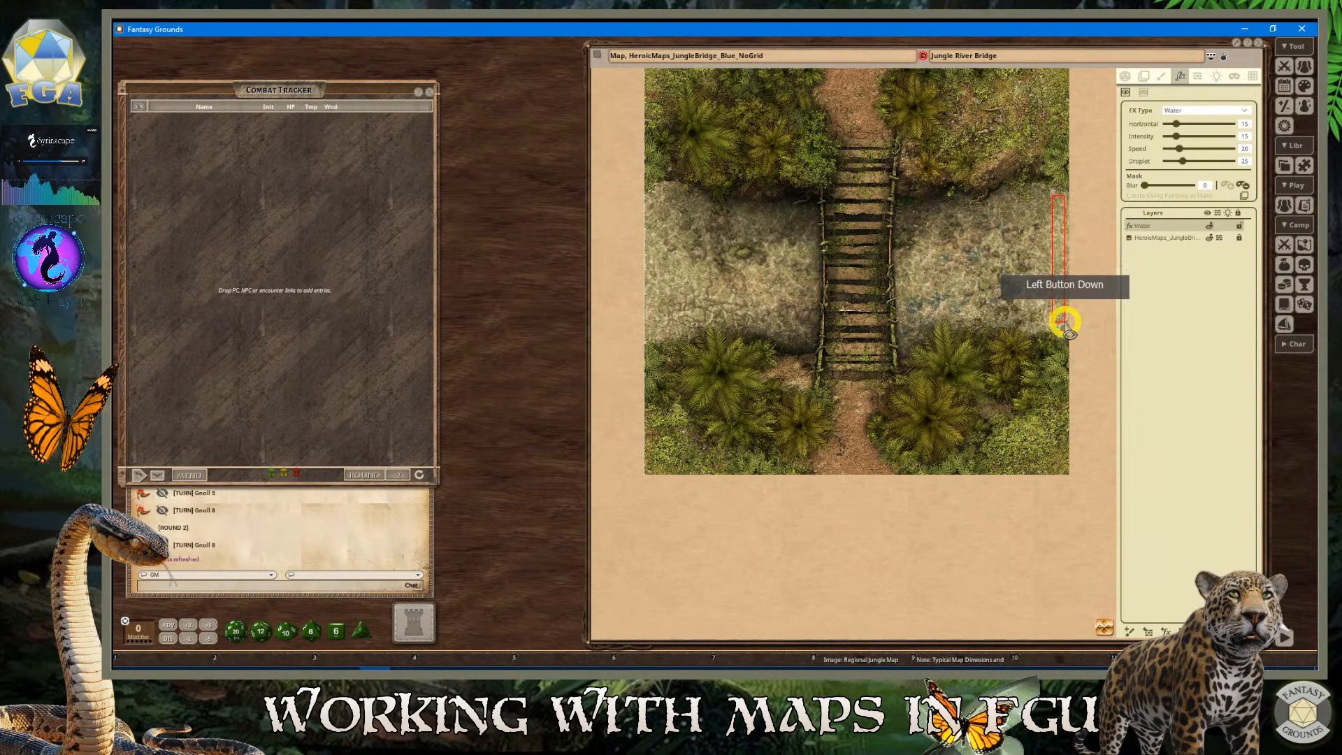
left_click_drag(1064, 321, 688, 260)
Extend the water mask with freehand areas along the river's northern and southern banks west of the bridge
scroll(661, 244, "down", 1)
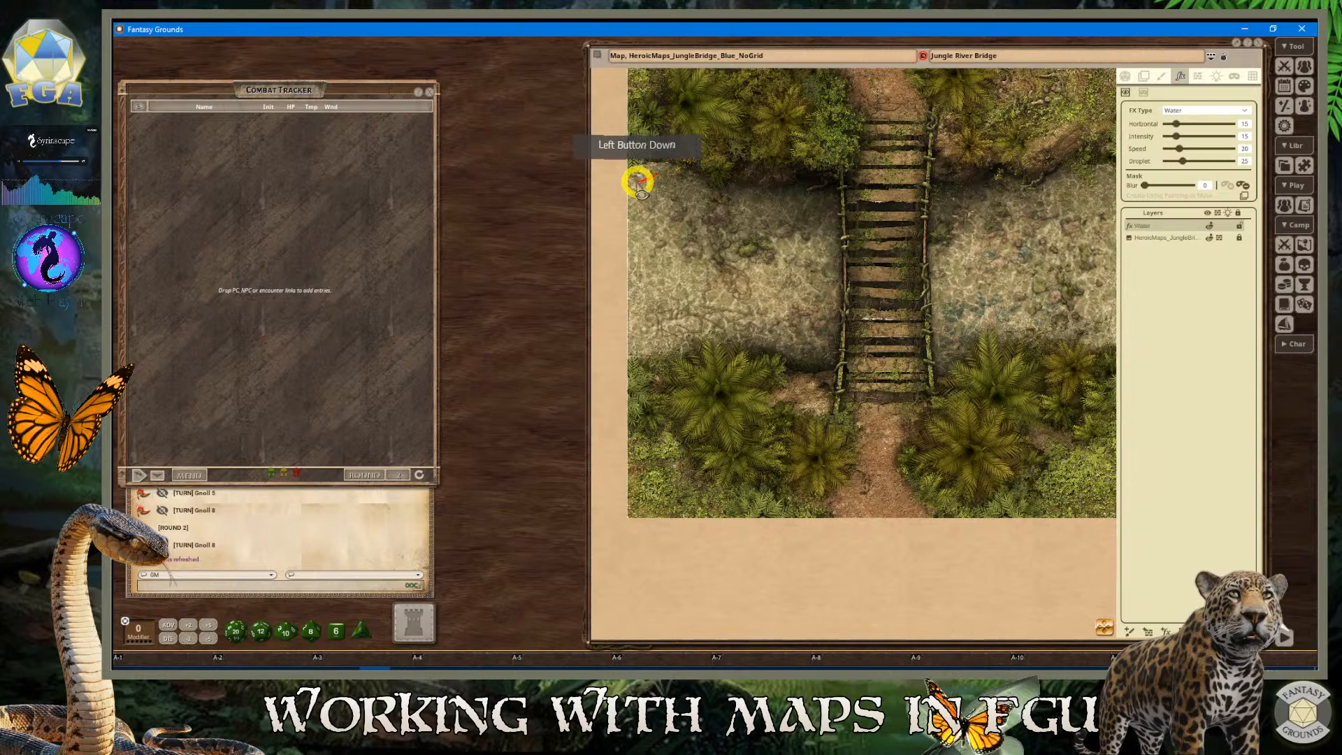
left_click_drag(632, 194, 637, 234)
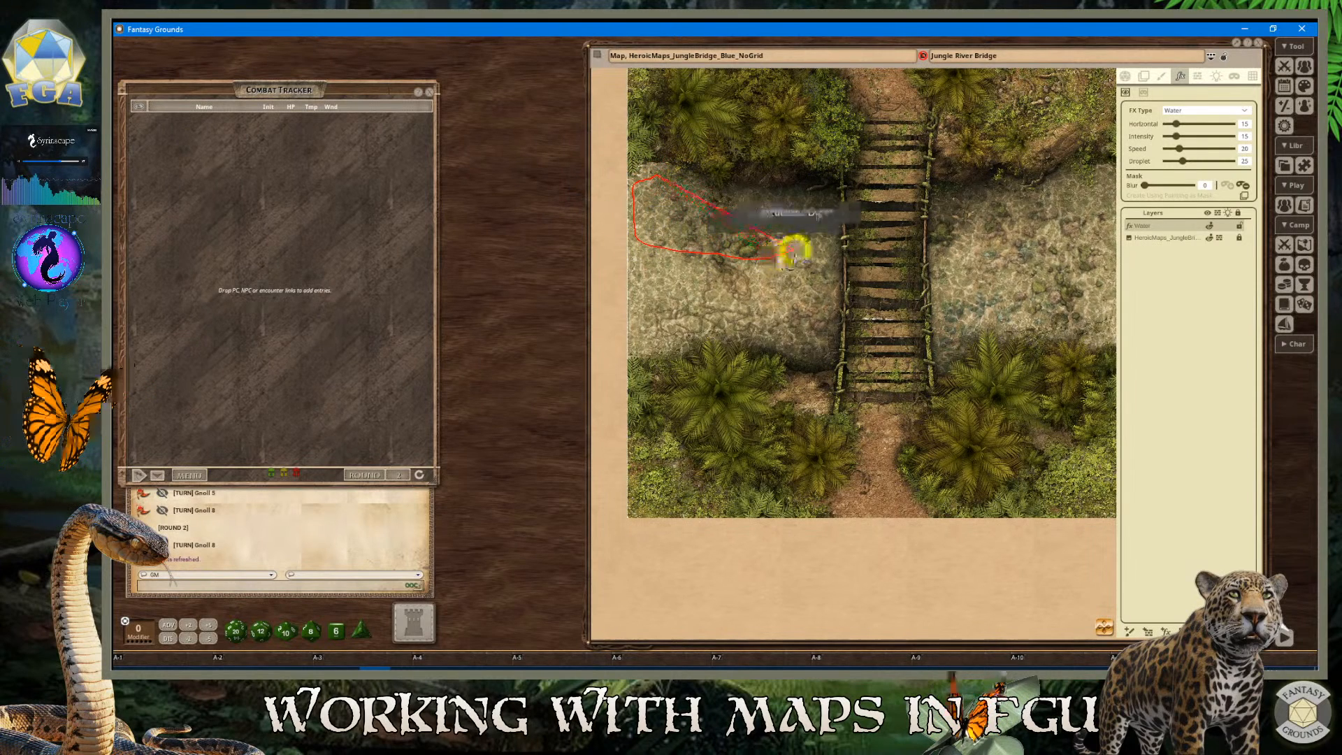
mouse_move(793, 253)
left_mouse_down()
mouse_move(814, 227)
mouse_move(814, 196)
mouse_move(743, 193)
left_mouse_up()
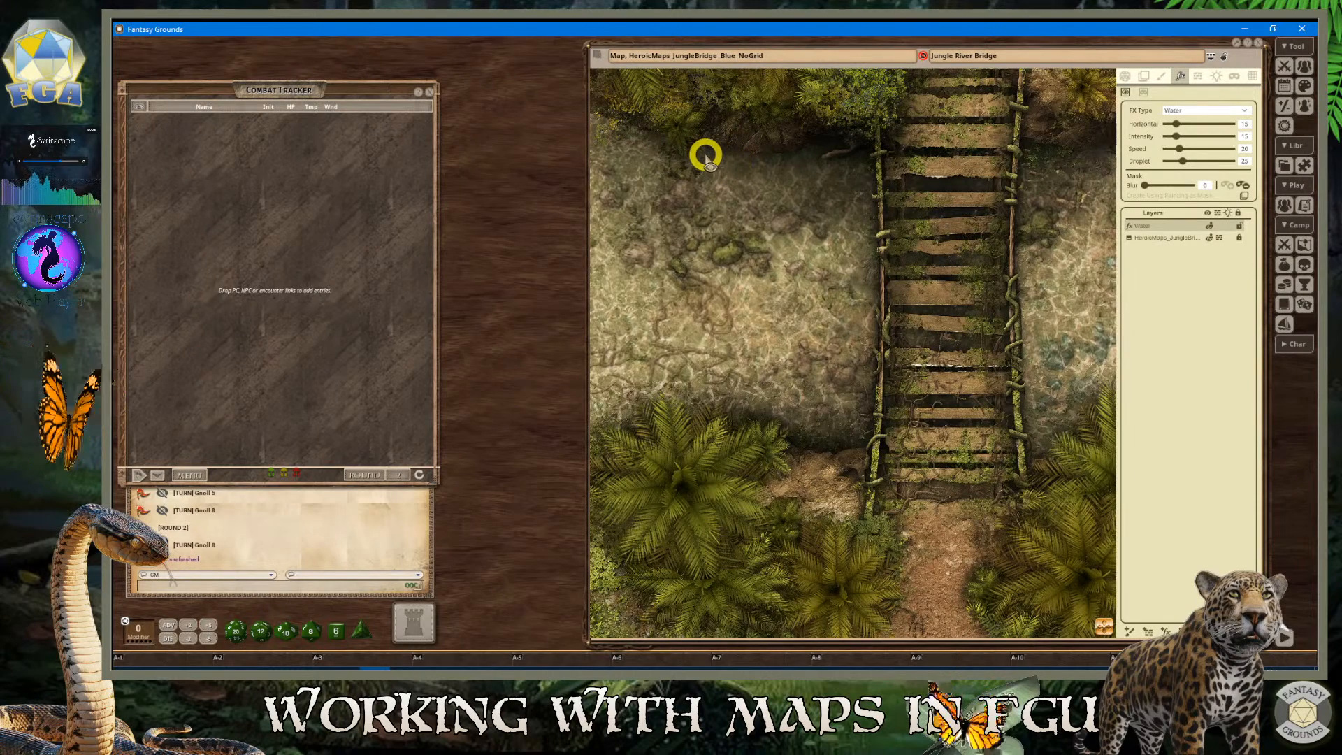
mouse_move(706, 158)
left_mouse_down()
mouse_move(764, 158)
mouse_move(803, 186)
mouse_move(707, 215)
mouse_move(698, 158)
mouse_move(719, 167)
left_mouse_up()
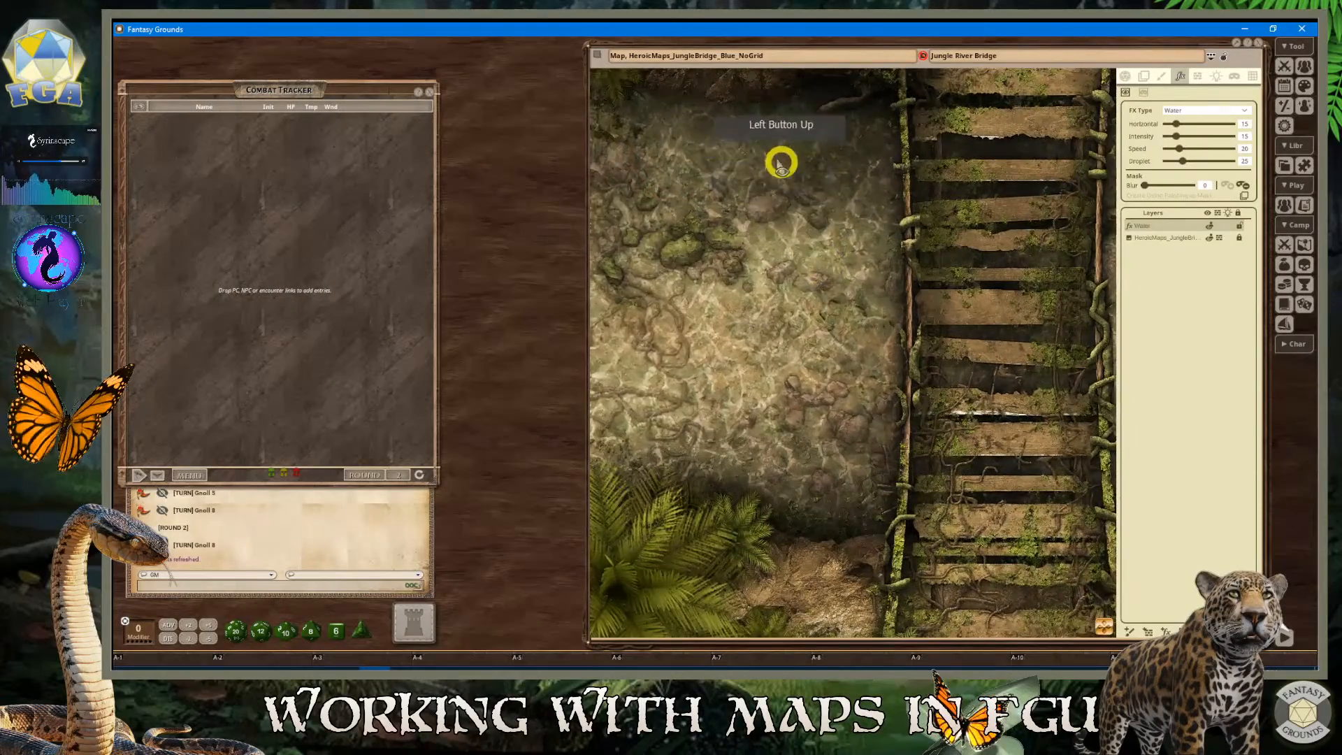
scroll(719, 174, "down", 5)
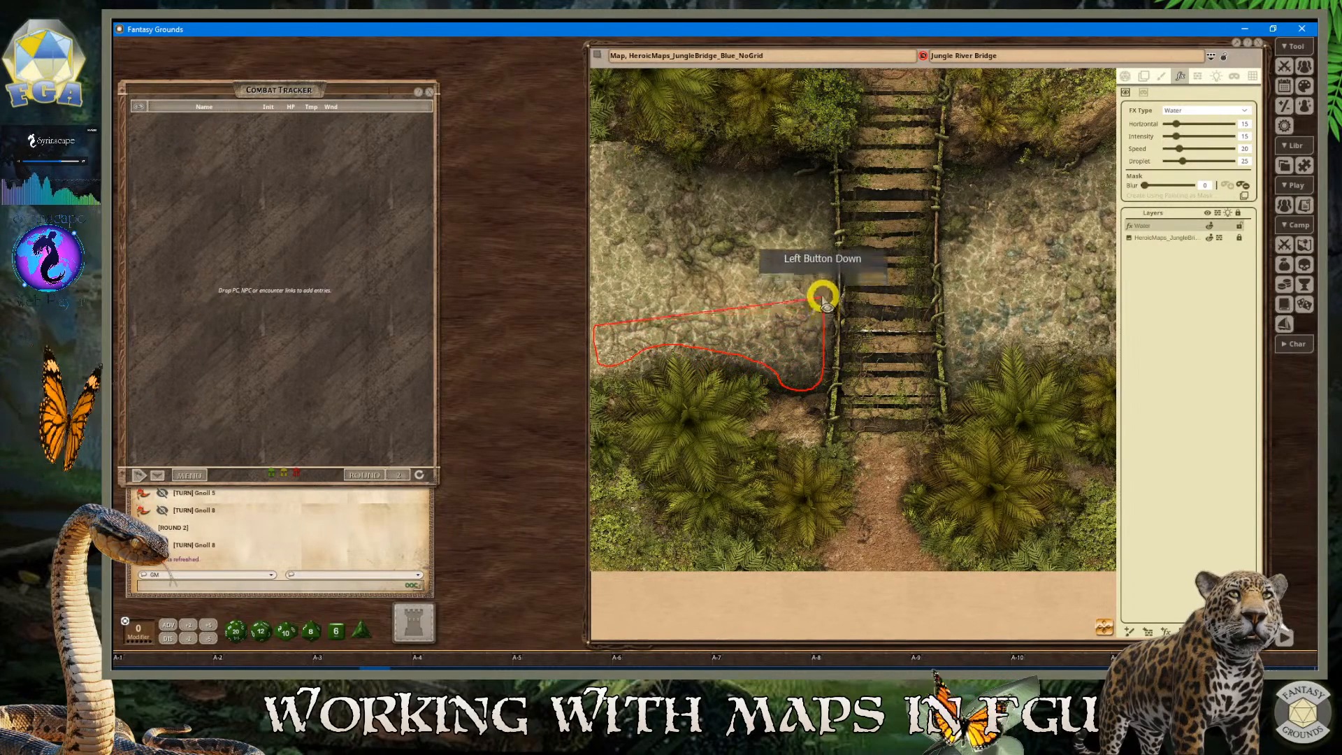
mouse_move(827, 215)
left_mouse_down()
mouse_move(809, 171)
mouse_move(687, 200)
mouse_move(594, 195)
left_mouse_up()
Fill in the water mask around the root on the northern bank and beside the bridge's west railing
scroll(790, 186, "up", 10)
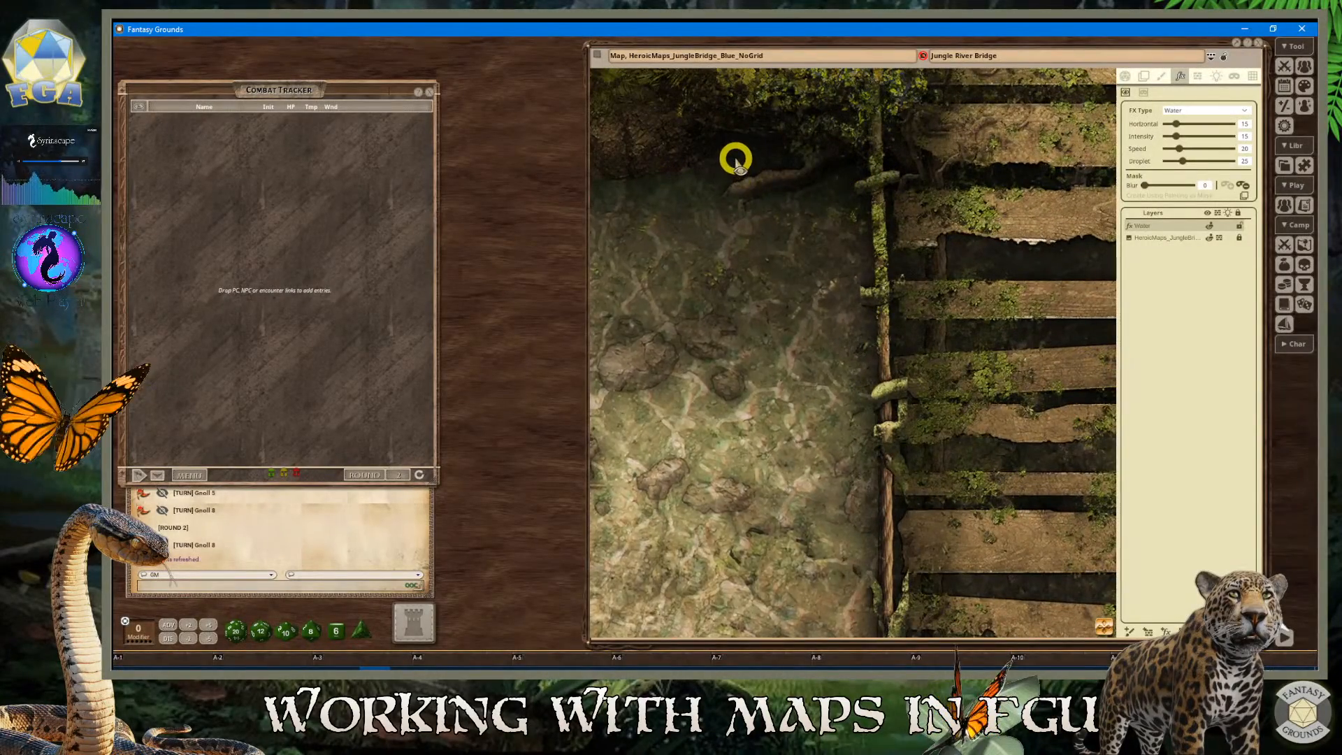
mouse_move(745, 159)
left_mouse_down()
mouse_move(719, 165)
mouse_move(752, 168)
mouse_move(752, 148)
mouse_move(677, 200)
left_mouse_up()
scroll(833, 251, "up", 2)
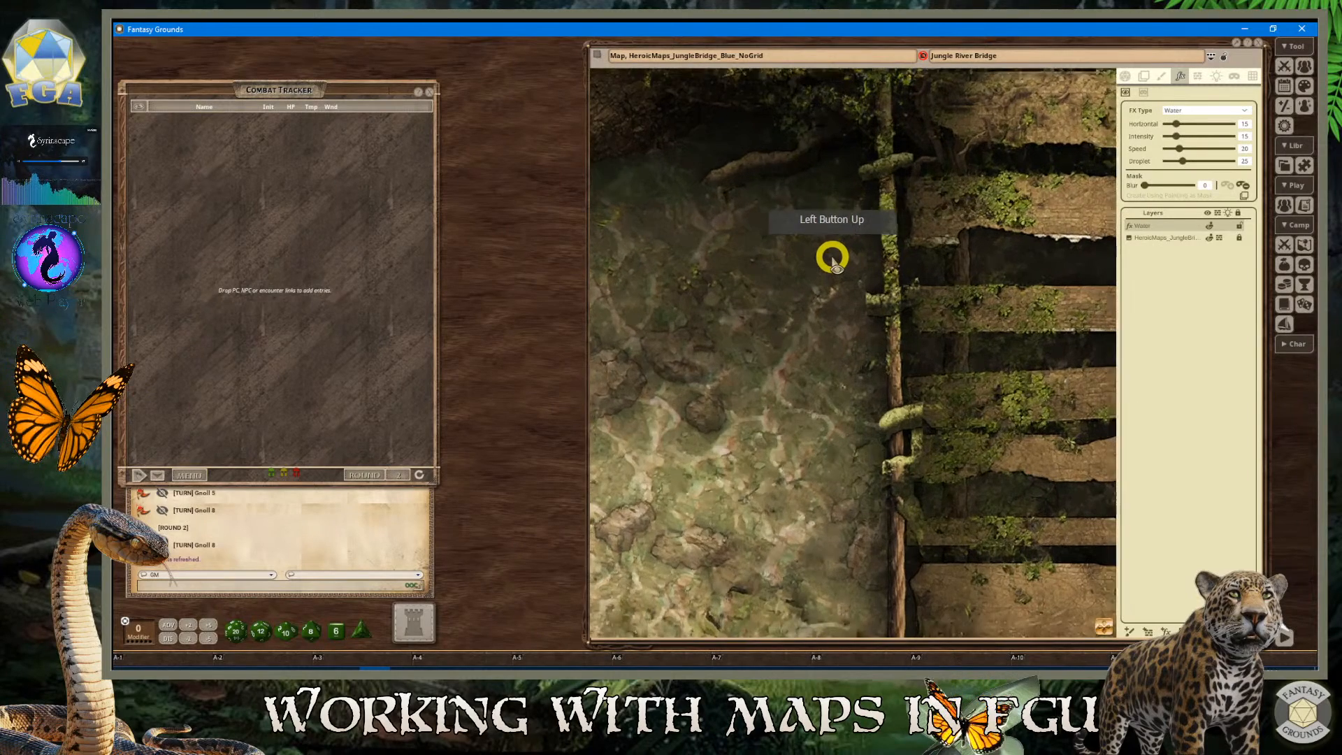
mouse_move(832, 189)
left_mouse_down()
mouse_move(857, 266)
mouse_move(795, 264)
mouse_move(808, 197)
left_mouse_up()
scroll(799, 350, "down", 3)
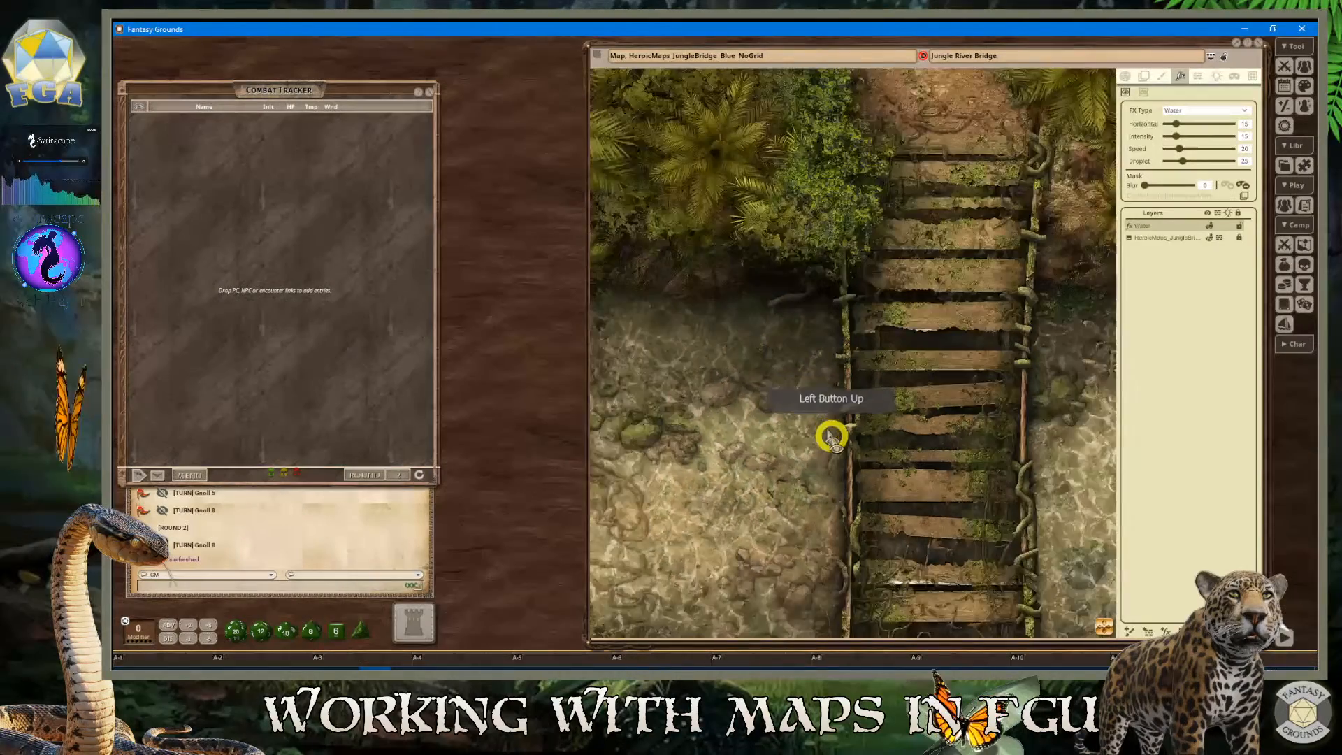
Add freehand water mask areas in the gaps between the planks near the bridge's northern end
scroll(932, 401, "up", 3)
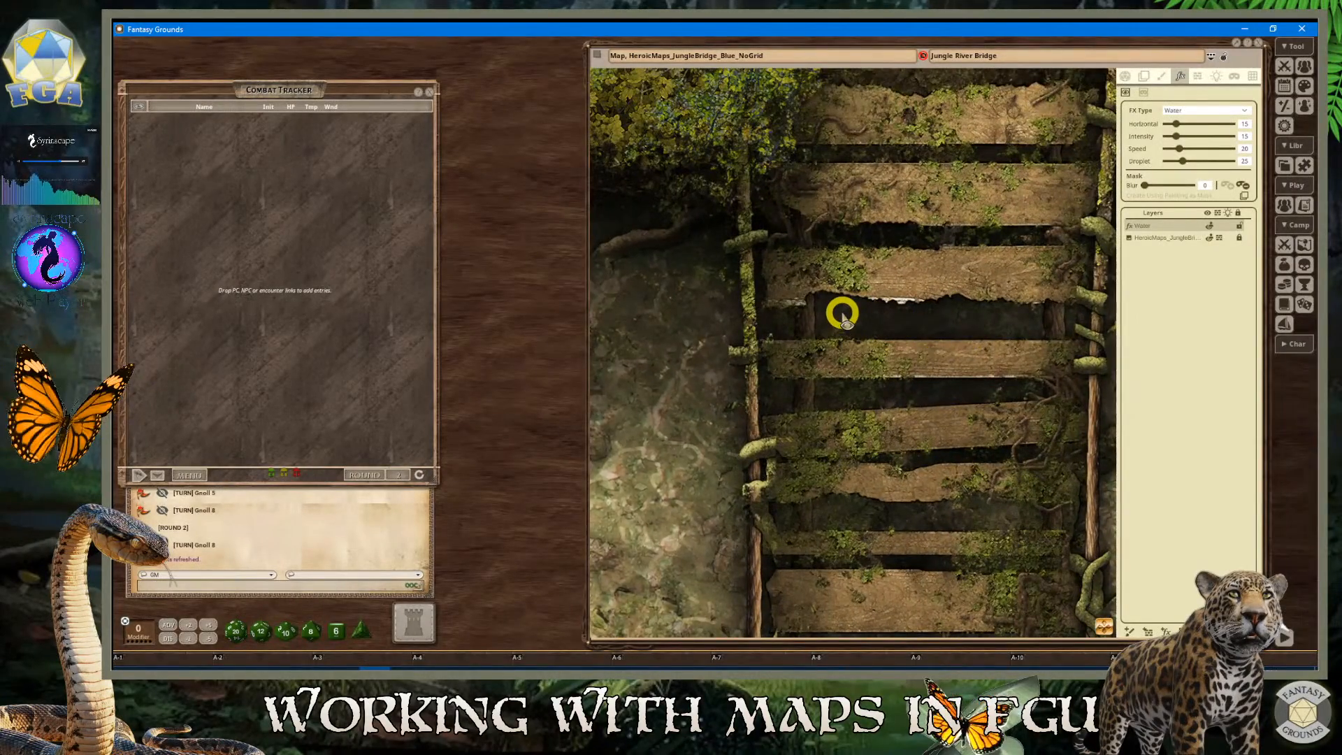
mouse_move(838, 310)
left_mouse_down()
mouse_move(902, 328)
mouse_move(1024, 328)
mouse_move(1018, 314)
mouse_move(838, 315)
left_mouse_up()
scroll(1026, 396, "down", 1)
scroll(1026, 396, "up", 2)
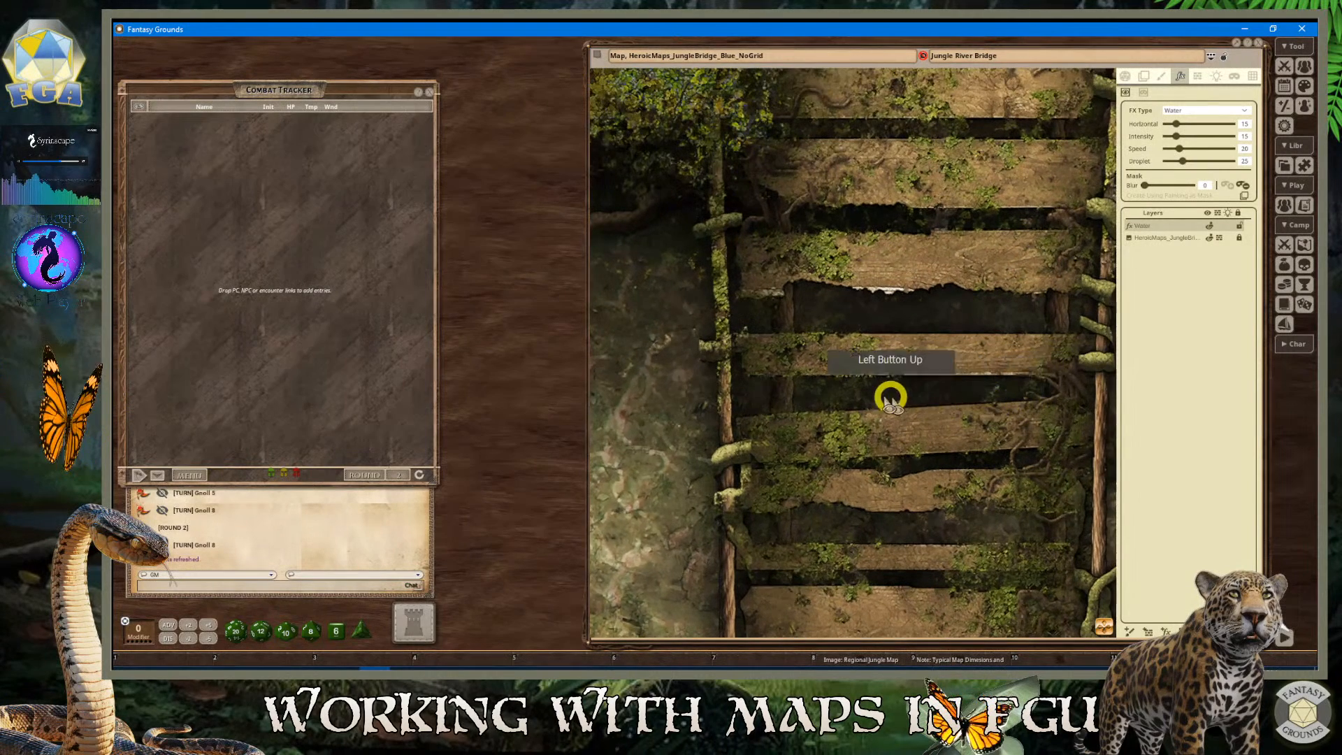
mouse_move(886, 388)
left_mouse_down()
mouse_move(992, 384)
mouse_move(852, 387)
left_mouse_up()
scroll(985, 419, "up", 2)
scroll(880, 514, "up", 1)
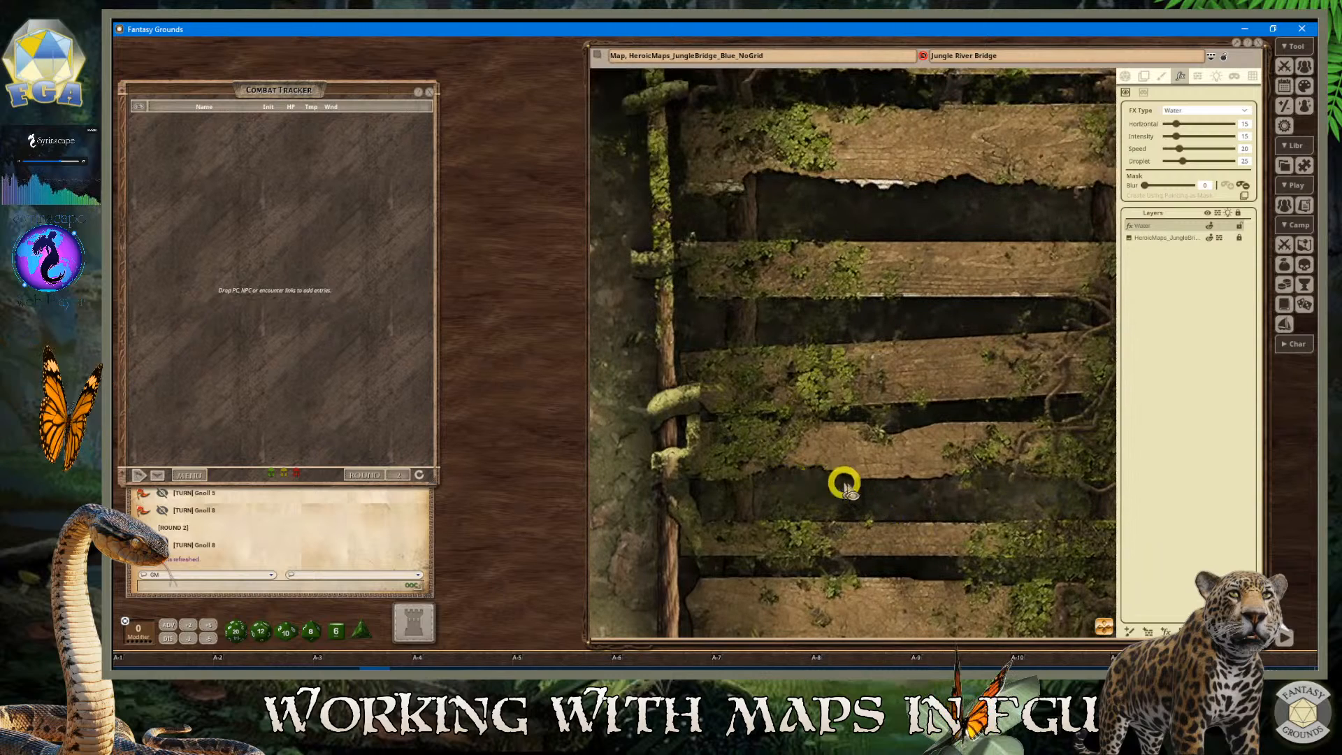
mouse_move(877, 489)
left_mouse_down()
mouse_move(971, 486)
mouse_move(934, 509)
mouse_move(865, 503)
mouse_move(872, 489)
left_mouse_up()
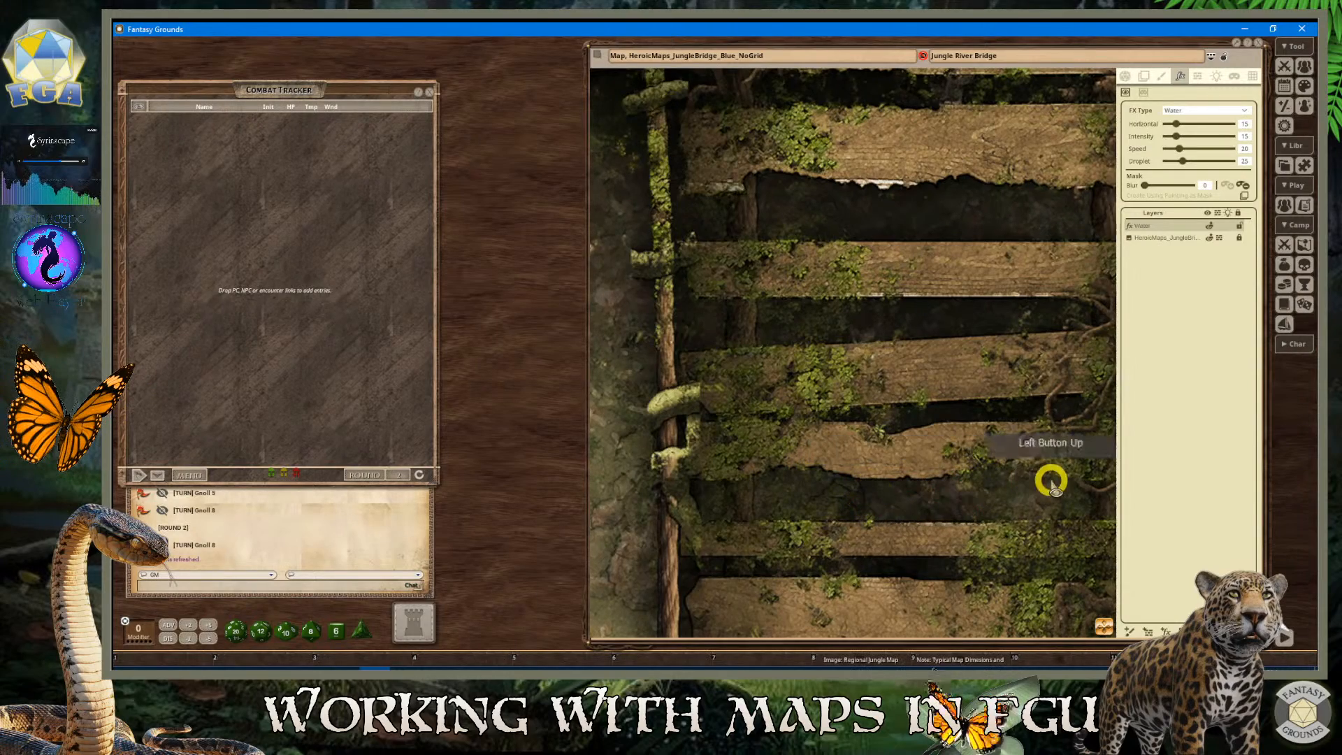
Mask the northern part of the river east of the bridge with a freehand outline following the north bank
scroll(988, 447, "up", 3)
scroll(988, 451, "down", 6)
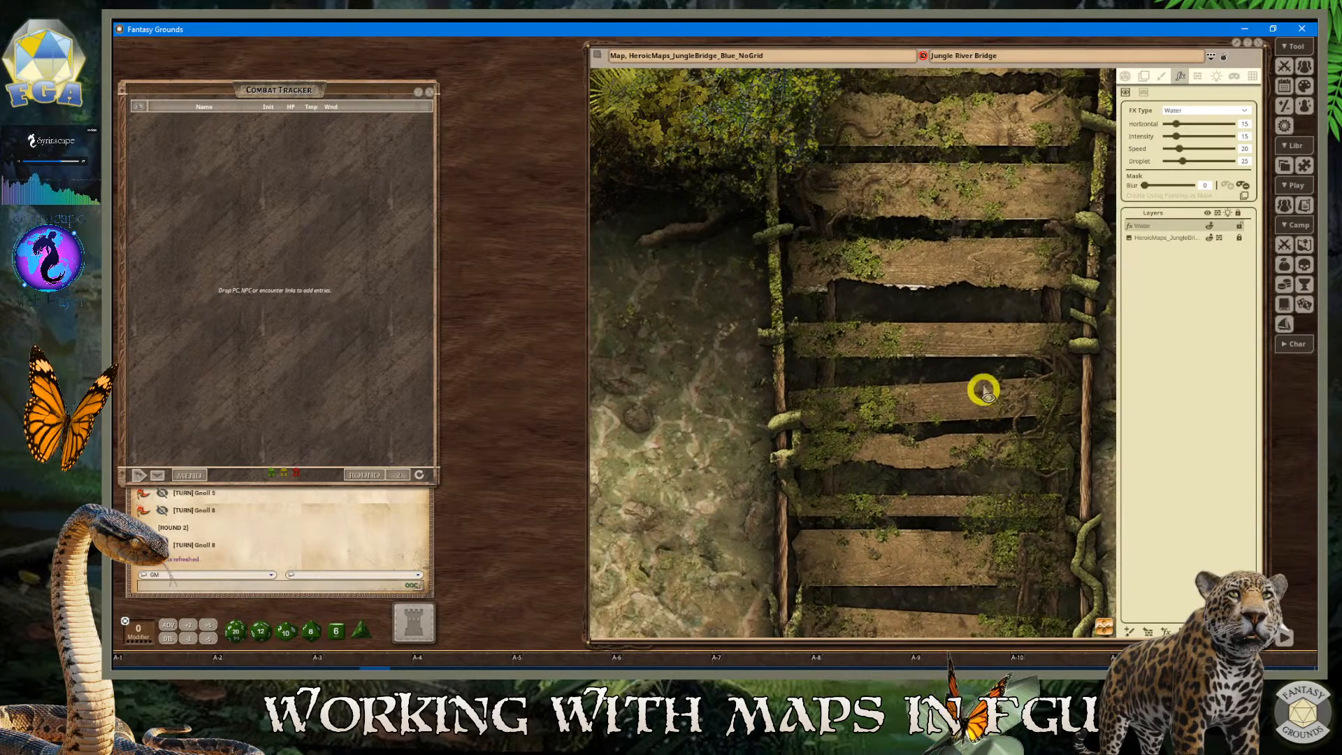
scroll(930, 375, "up", 1)
scroll(884, 367, "down", 5)
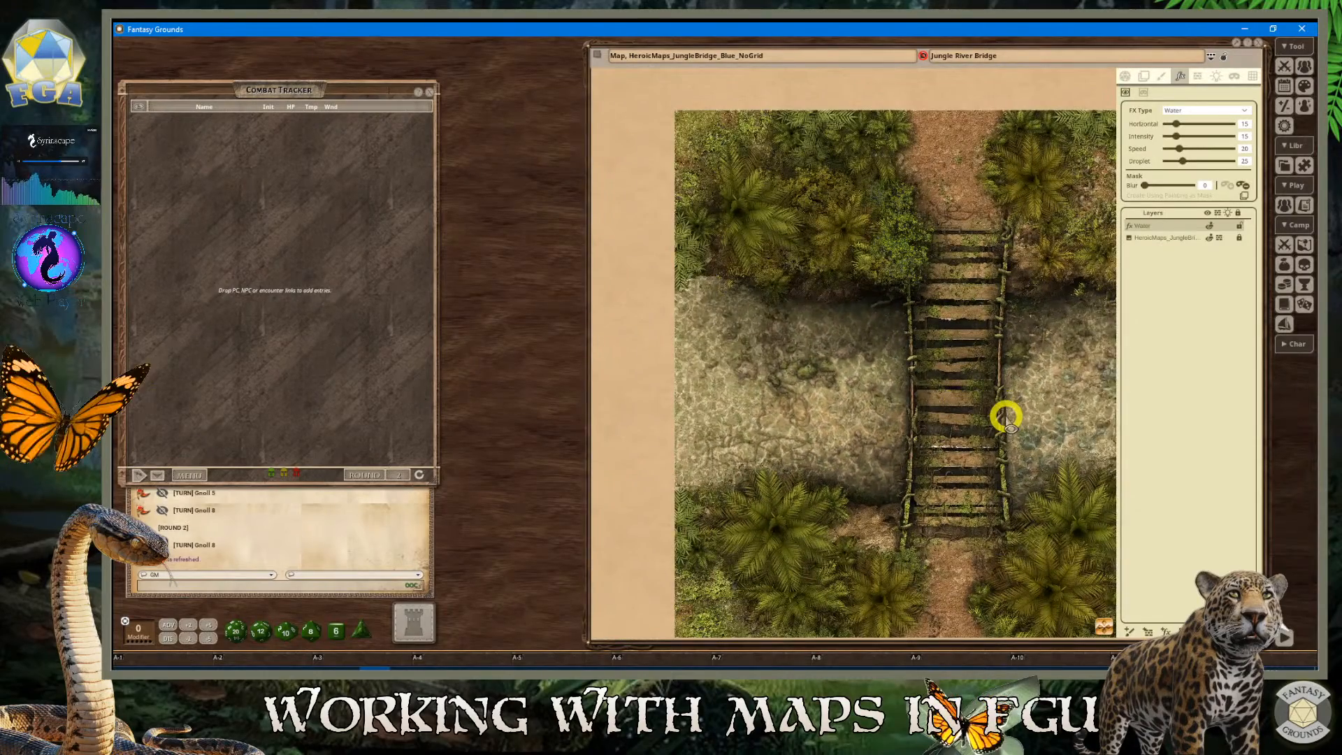
scroll(1034, 531, "up", 2)
scroll(958, 569, "down", 3)
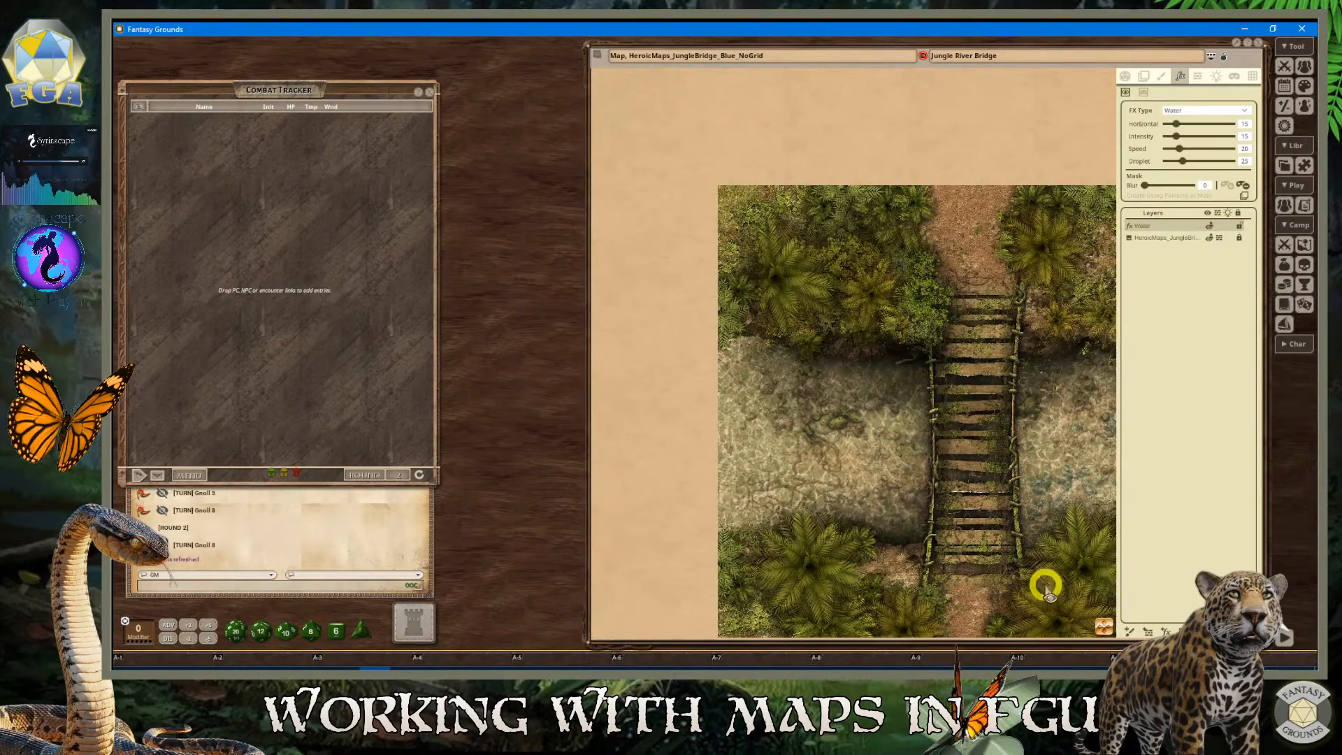
left_click_drag(1106, 627, 896, 492)
scroll(872, 451, "up", 2)
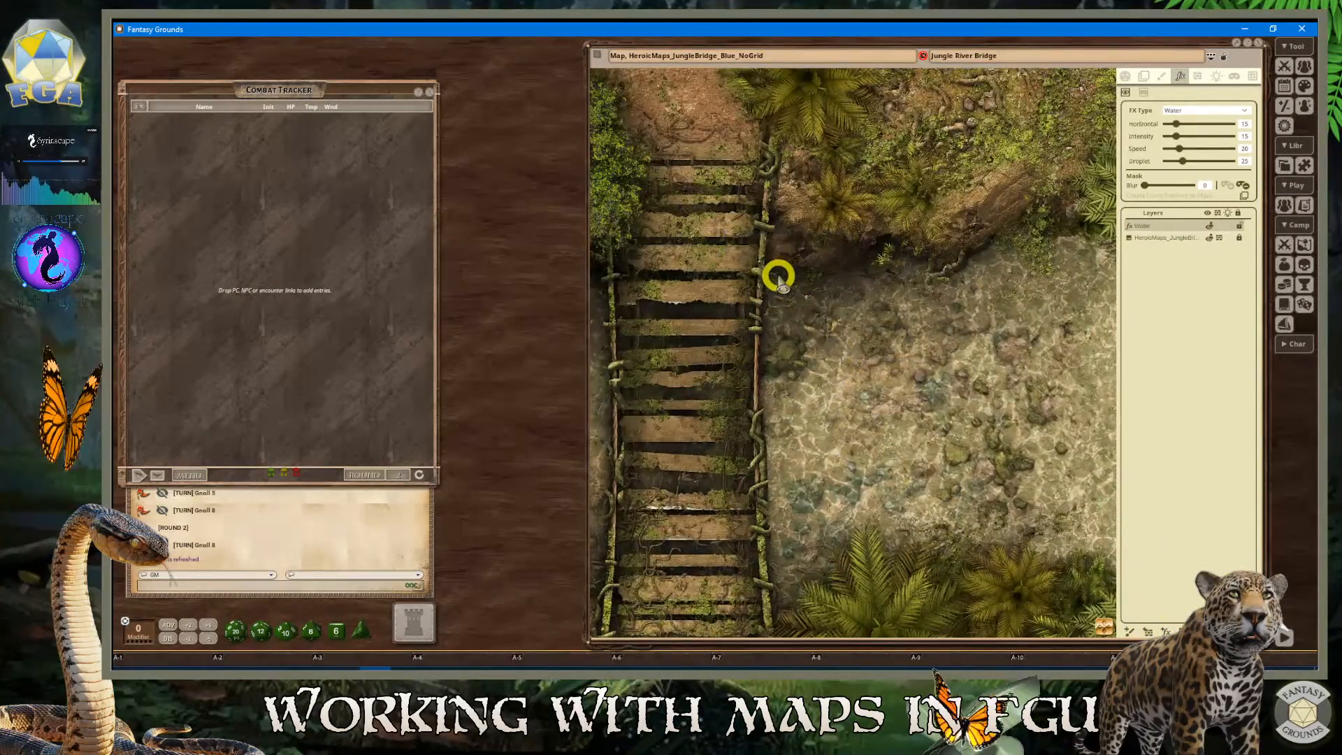
mouse_move(778, 283)
left_mouse_down()
mouse_move(841, 285)
mouse_move(873, 262)
mouse_move(911, 273)
left_mouse_up()
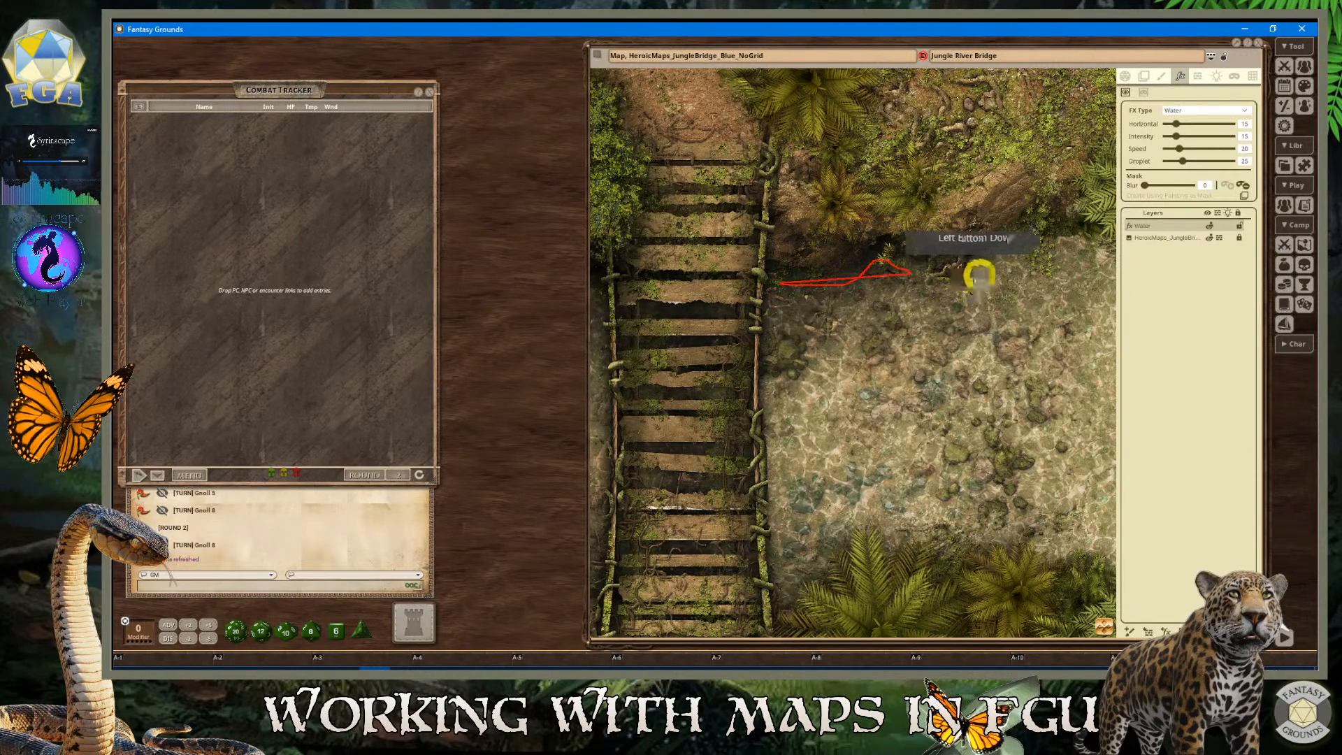
mouse_move(1006, 248)
left_mouse_down()
mouse_move(1018, 234)
mouse_move(1070, 246)
mouse_move(1097, 292)
left_mouse_up()
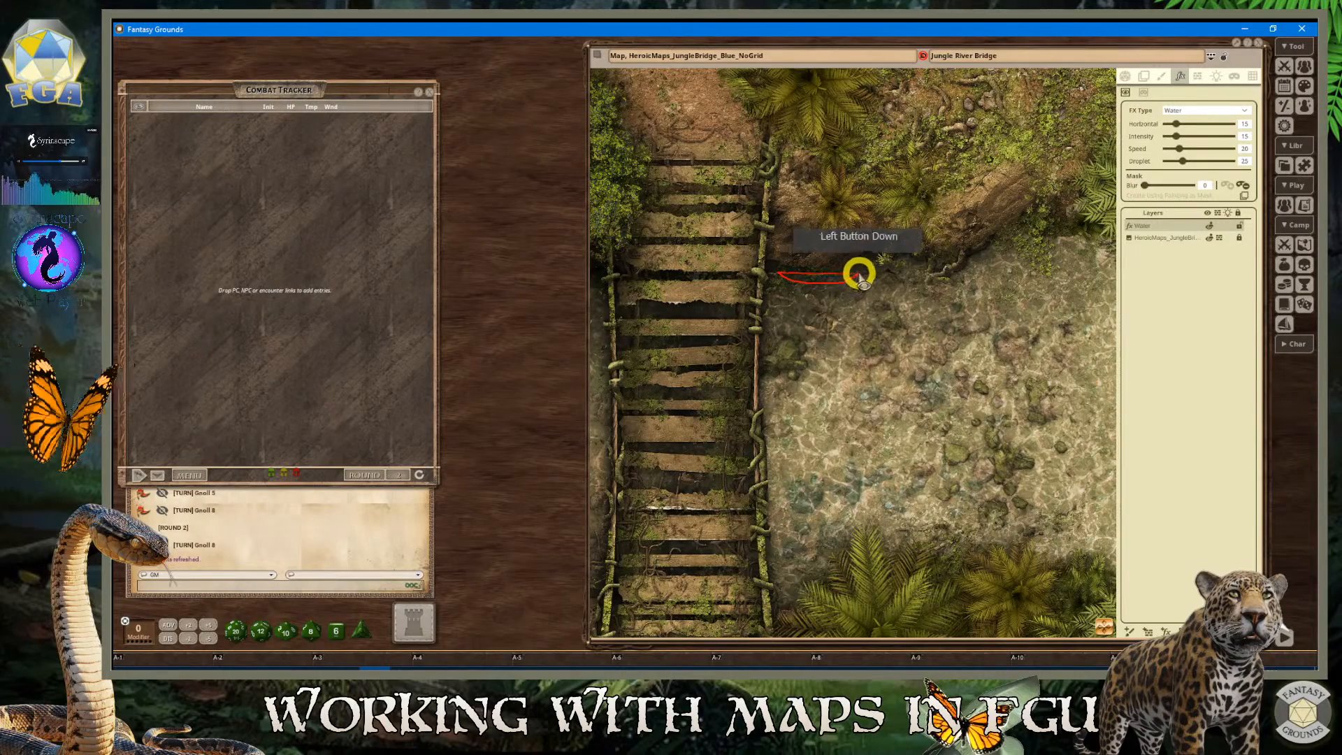
mouse_move(878, 266)
left_mouse_down()
mouse_move(899, 267)
mouse_move(918, 296)
mouse_move(979, 285)
mouse_move(1018, 248)
mouse_move(1099, 257)
mouse_move(1103, 279)
left_mouse_up()
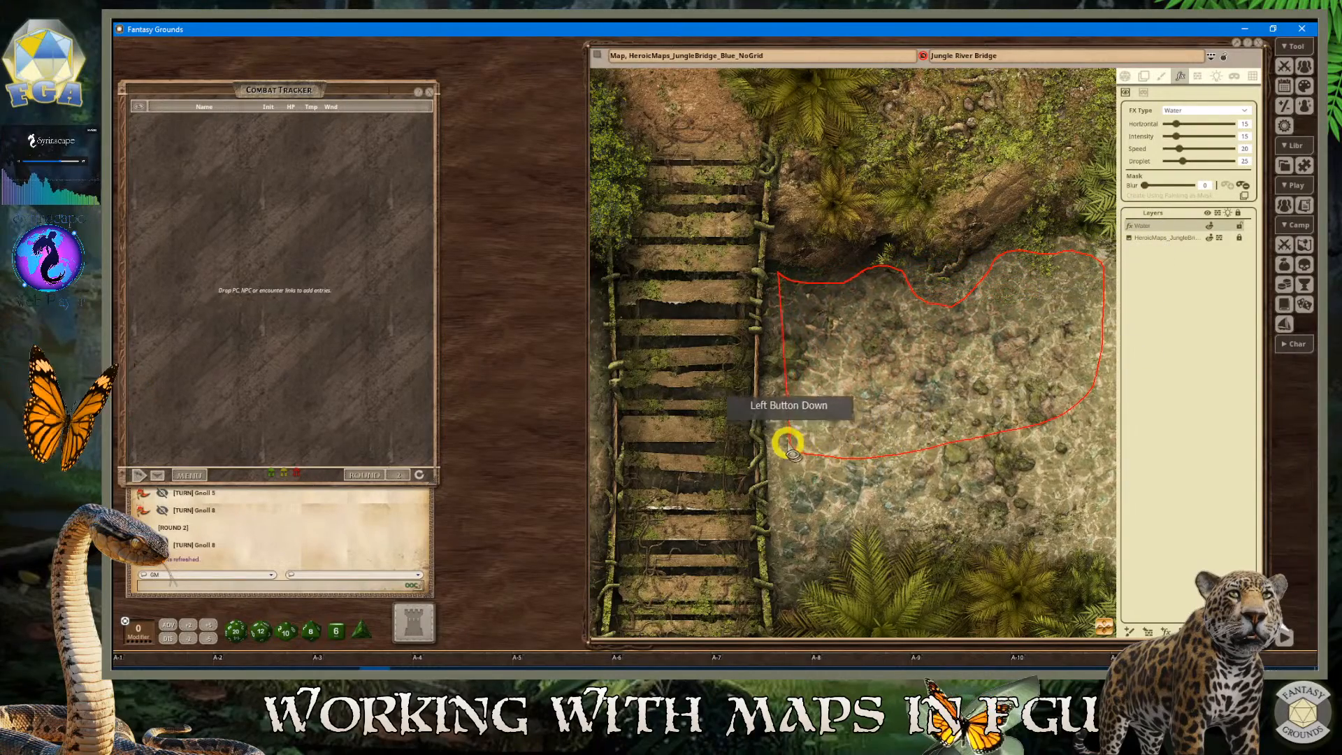
left_click_drag(778, 392, 778, 271)
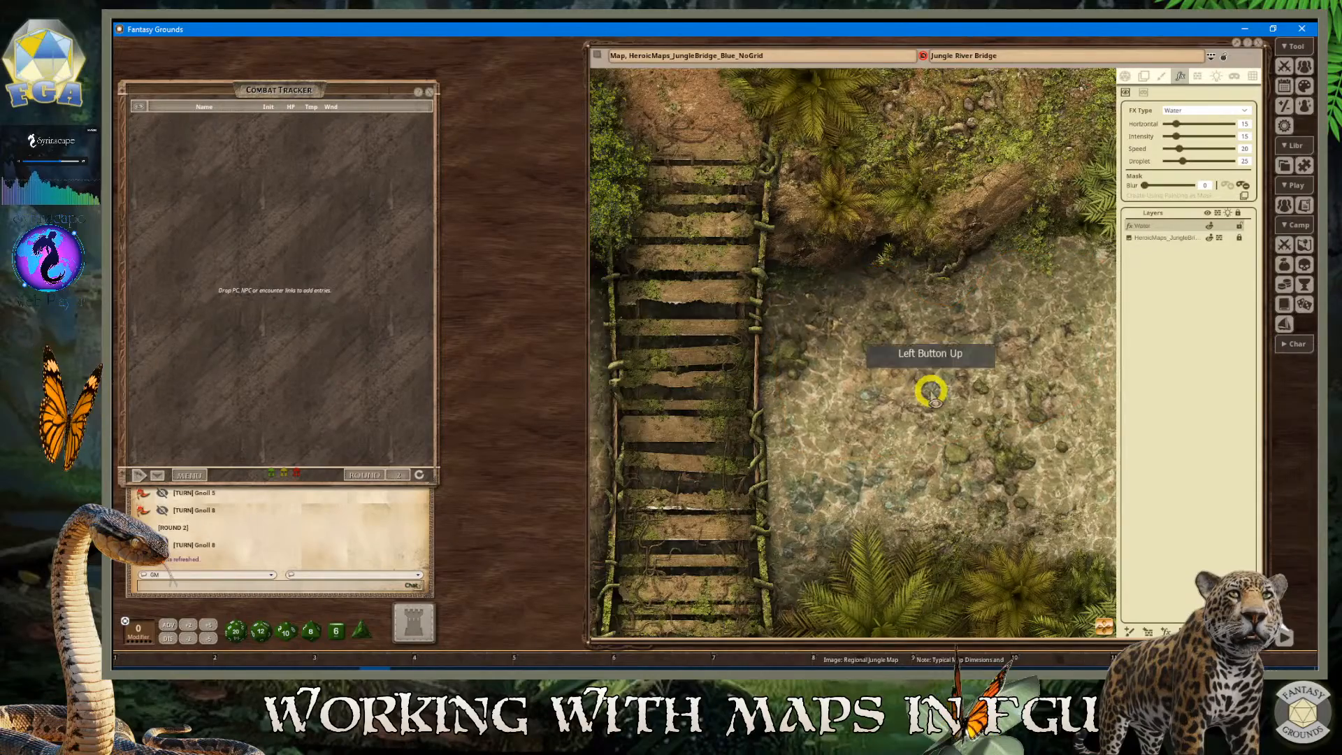
Mask the southern part of the river east of the bridge with a freehand outline around the bank's palms
scroll(855, 281, "up", 2)
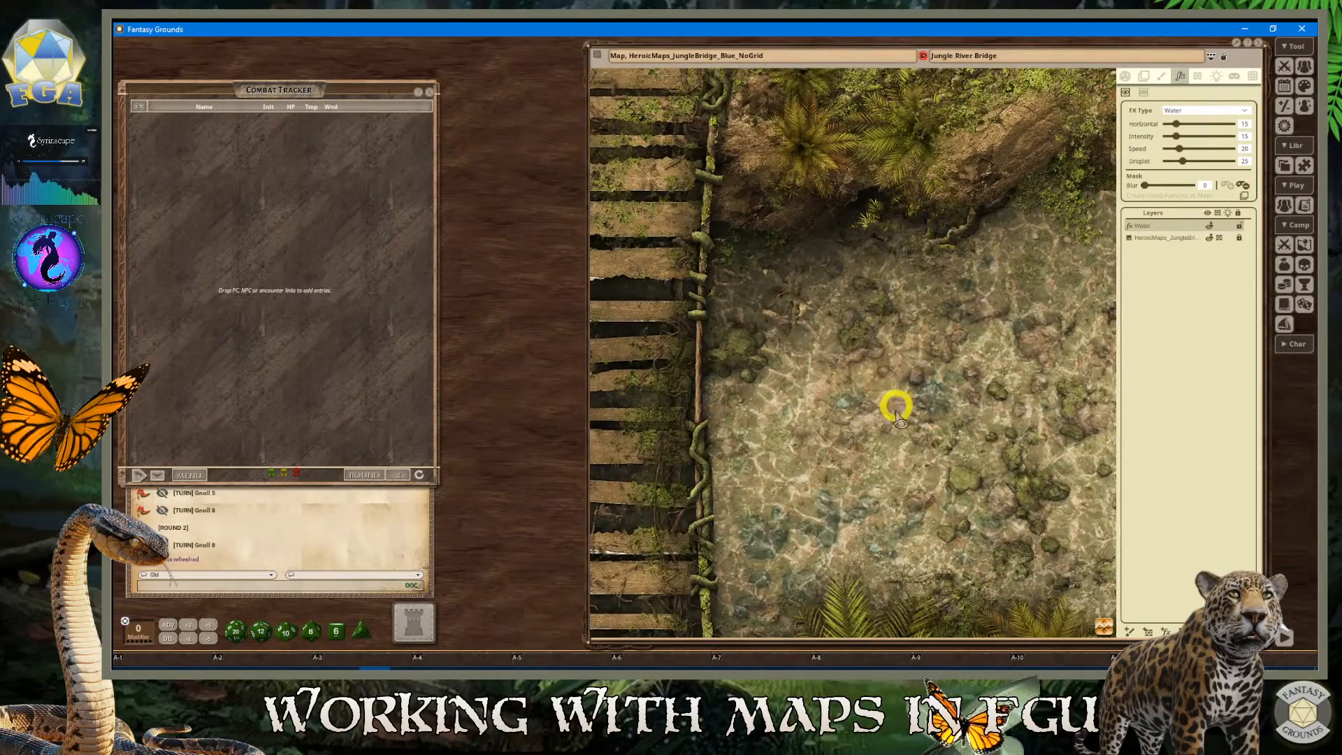
scroll(908, 419, "down", 1)
left_click_drag(1120, 634, 1111, 654)
scroll(654, 393, "up", 1)
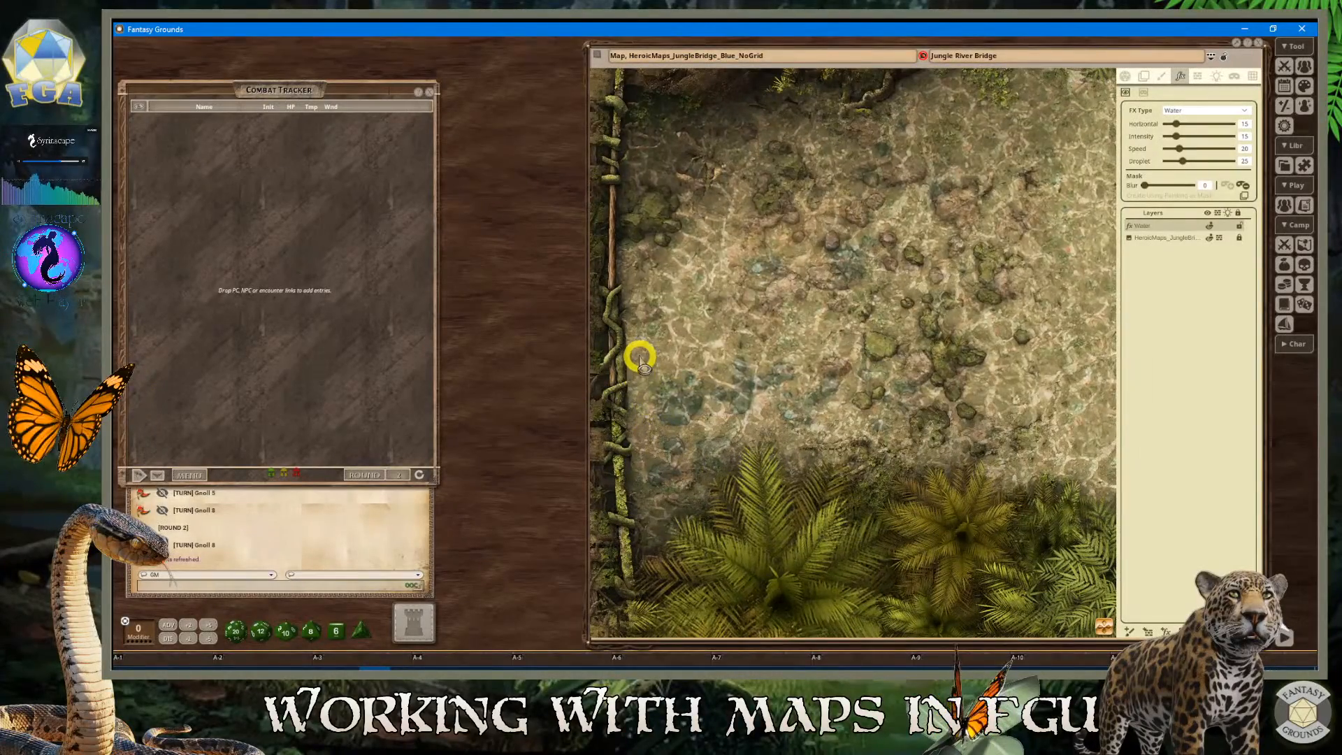
mouse_move(638, 368)
left_mouse_down()
mouse_move(638, 480)
mouse_move(654, 498)
mouse_move(760, 426)
left_mouse_up()
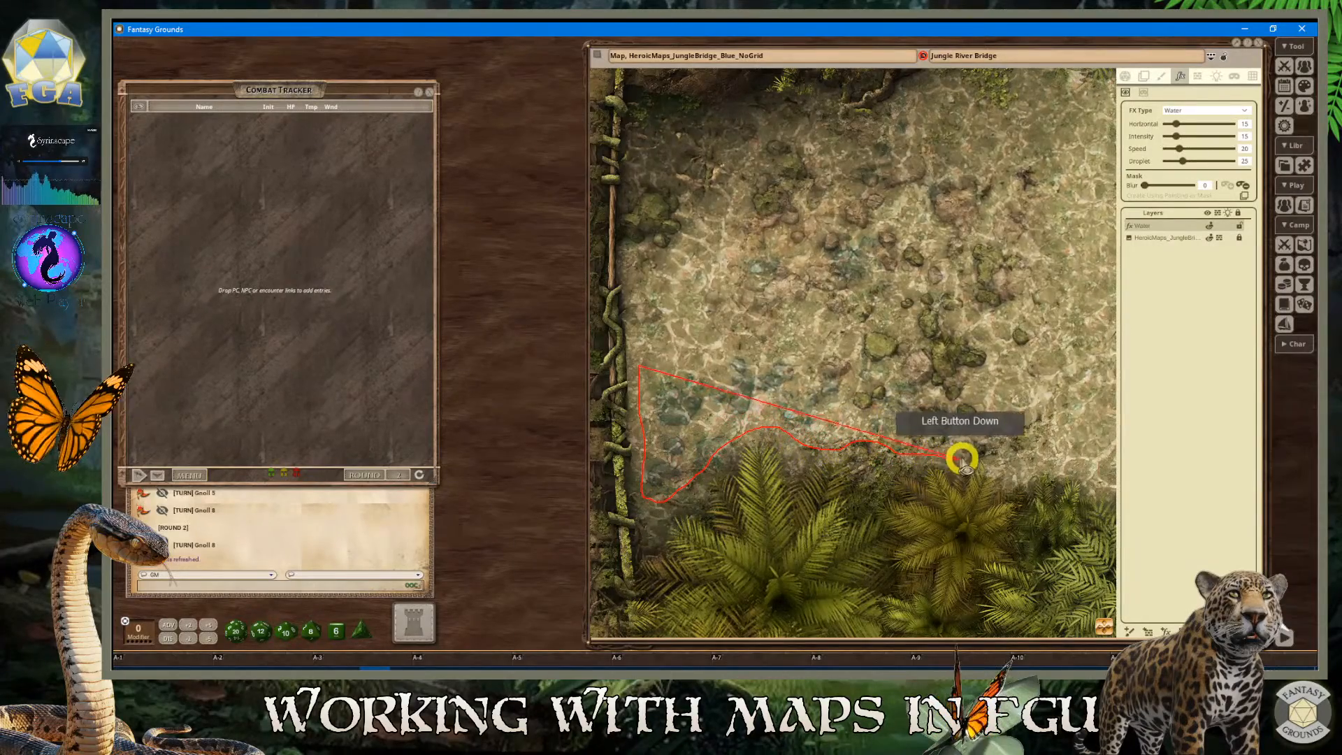
mouse_move(997, 458)
left_mouse_down()
mouse_move(1102, 487)
mouse_move(1114, 459)
mouse_move(1078, 301)
mouse_move(952, 156)
mouse_move(818, 154)
mouse_move(622, 189)
mouse_move(638, 230)
mouse_move(755, 321)
left_mouse_up()
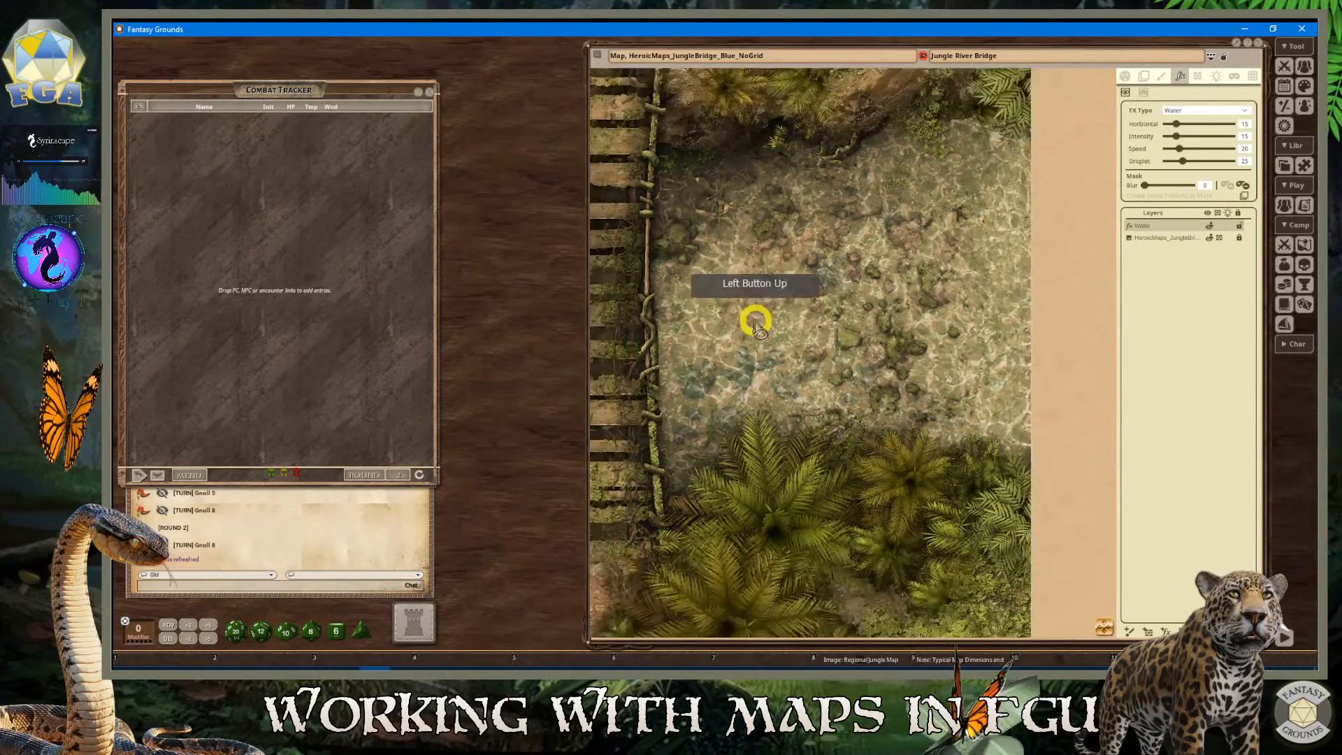
scroll(761, 365, "down", 3)
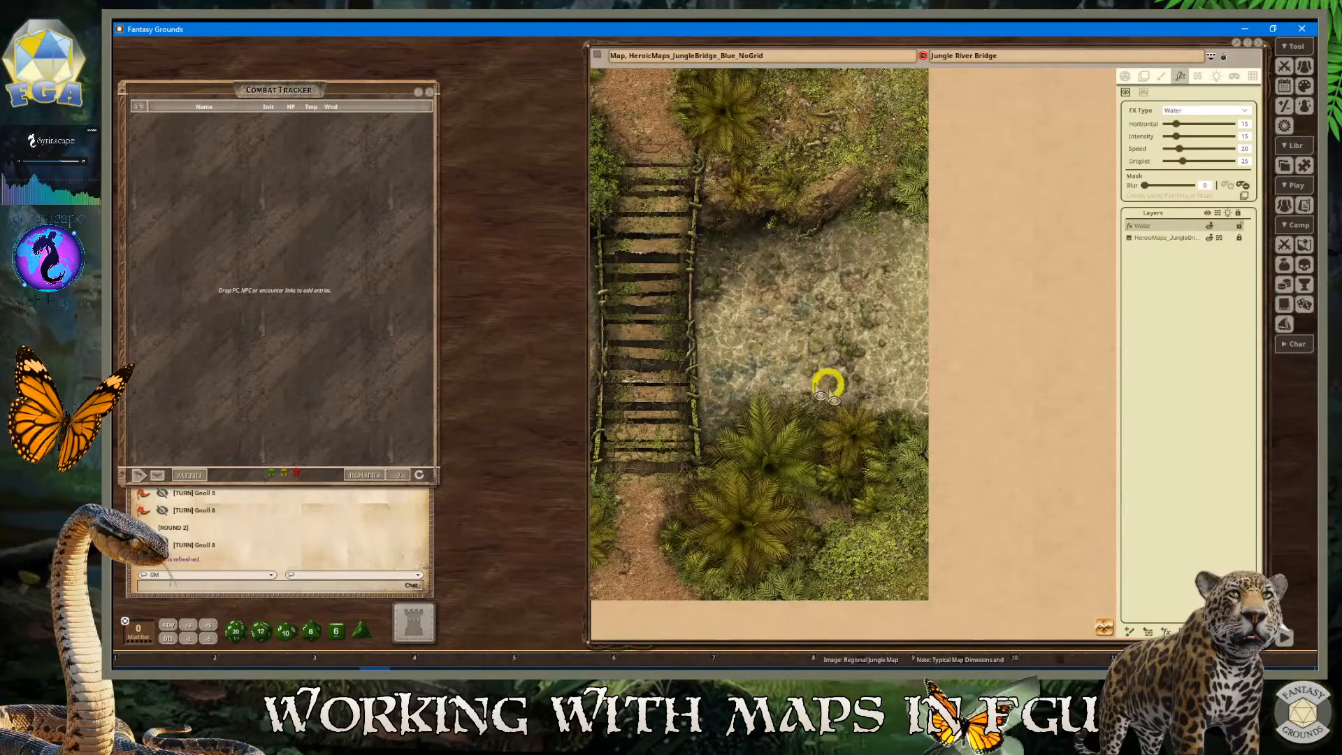
scroll(761, 363, "down", 3)
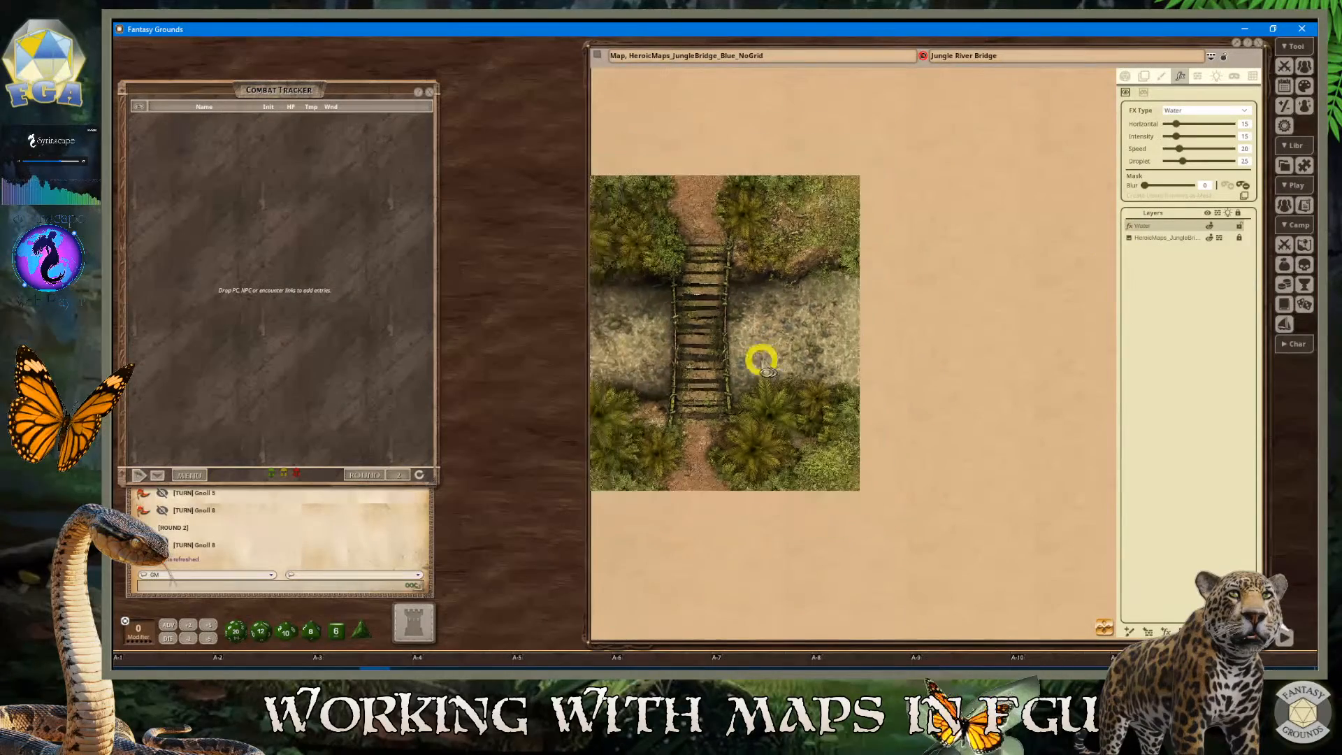
scroll(716, 445, "up", 1)
left_click_drag(1105, 629, 988, 450)
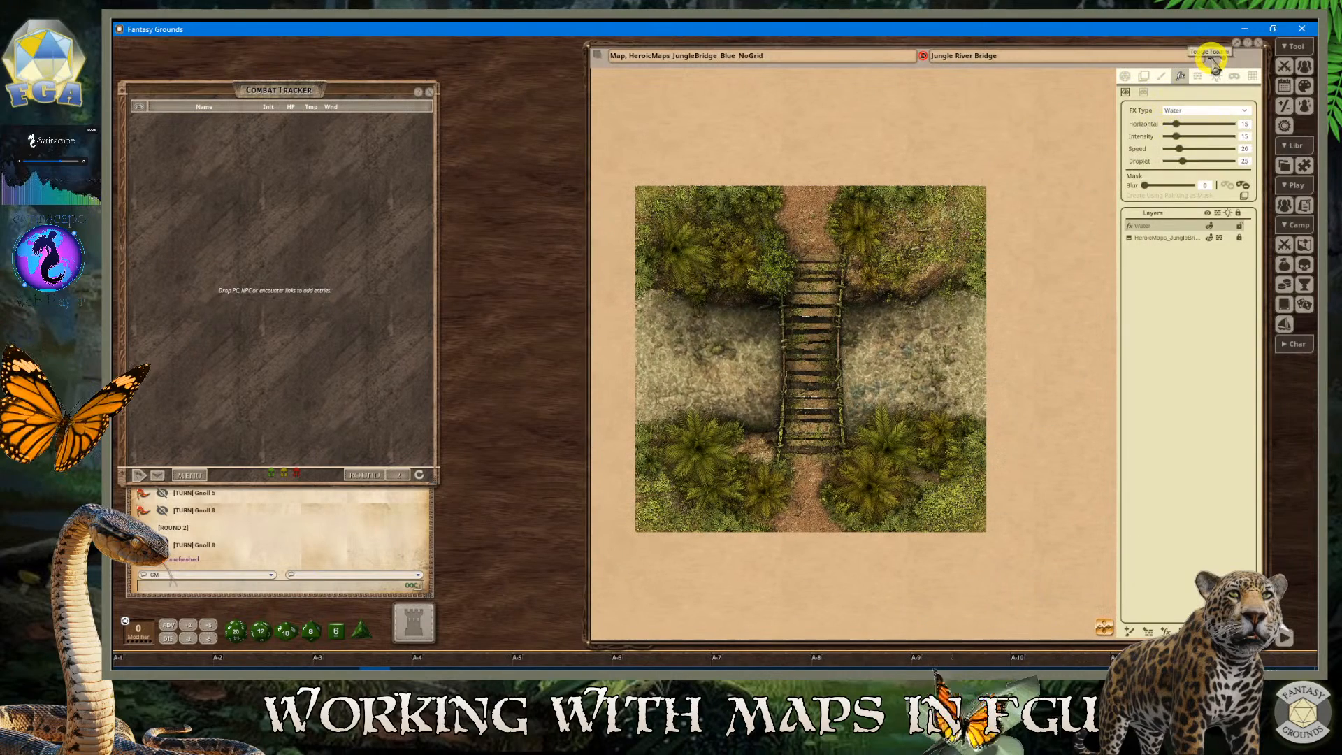
Display the map window's toolbar and fit the whole map in view, checking the Water effect on the river
left_click(1213, 61)
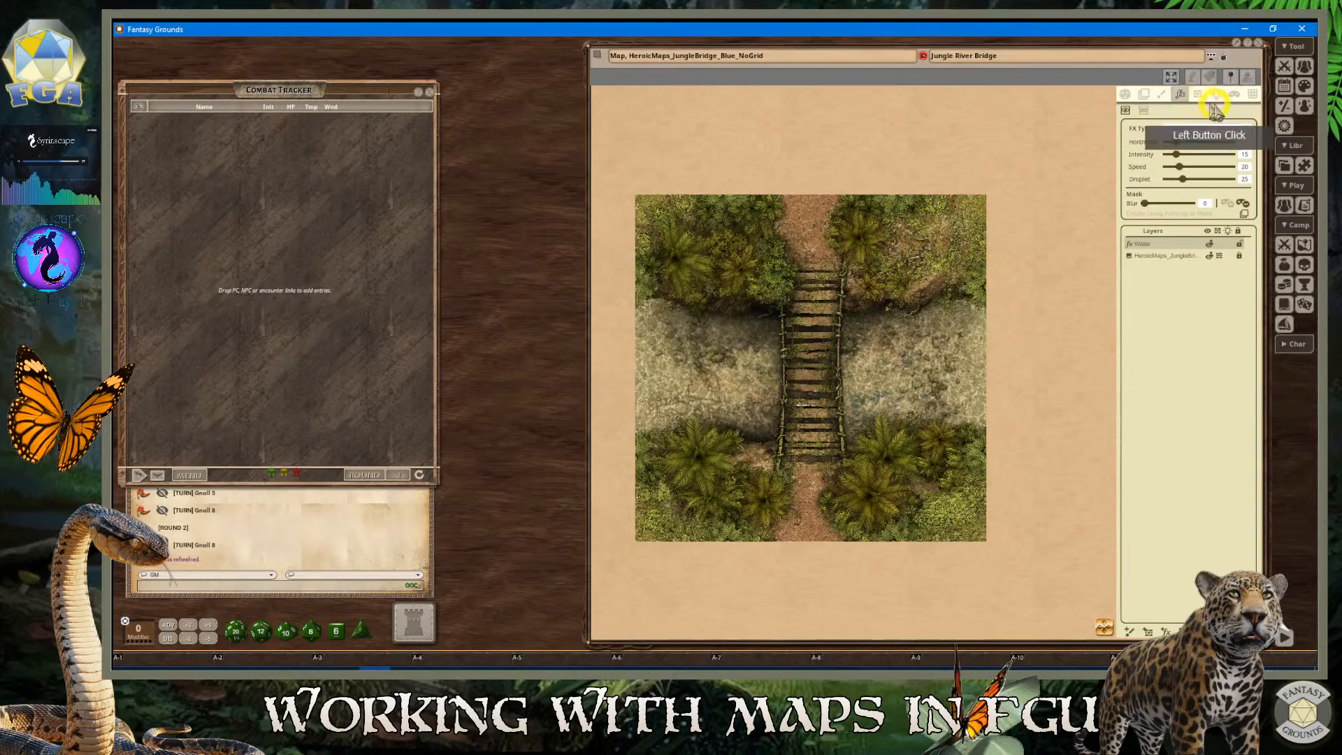
left_click(1170, 73)
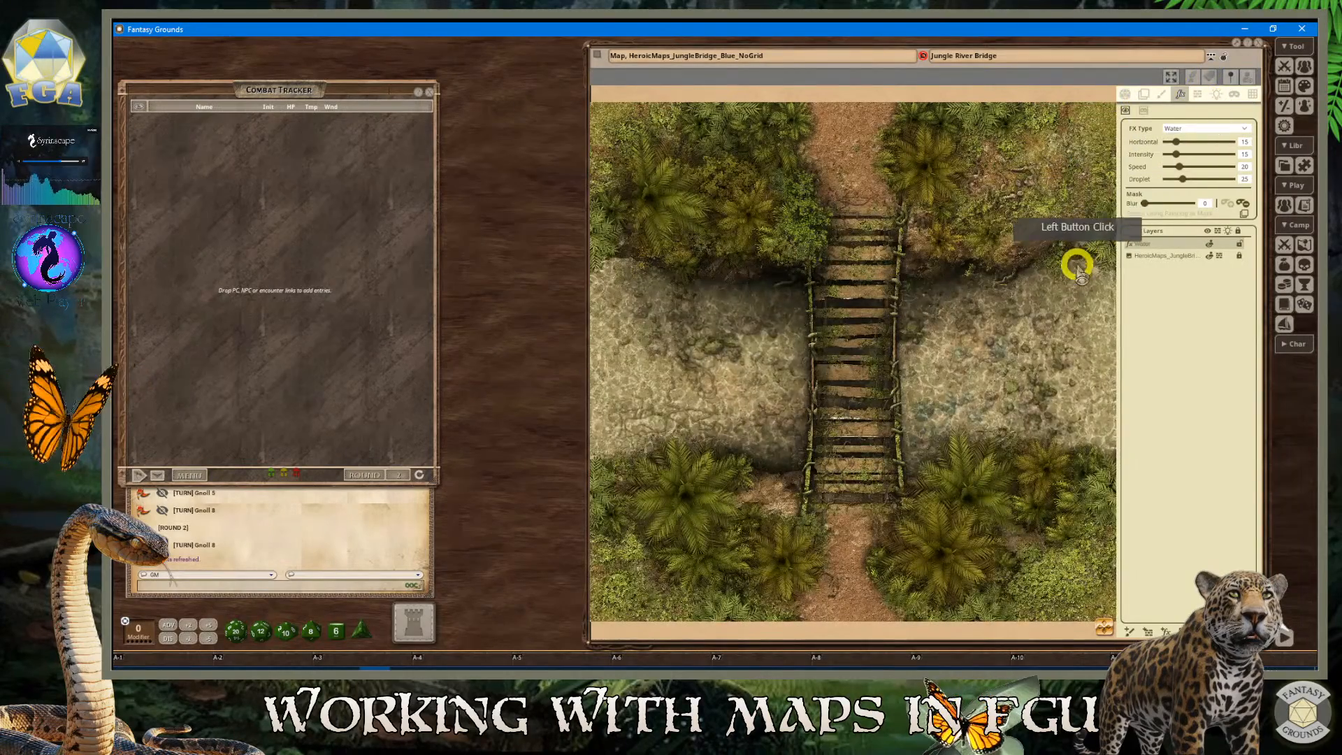
scroll(987, 264, "up", 1)
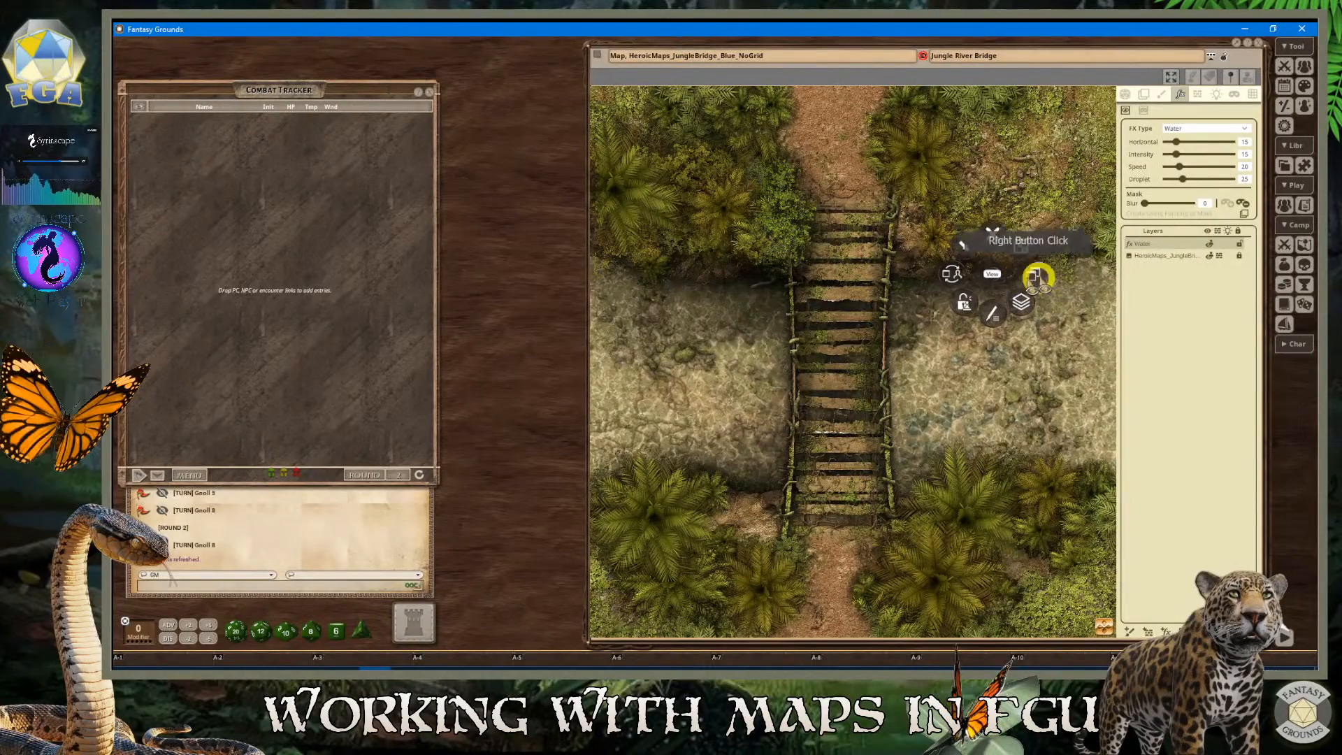
left_click(1075, 273)
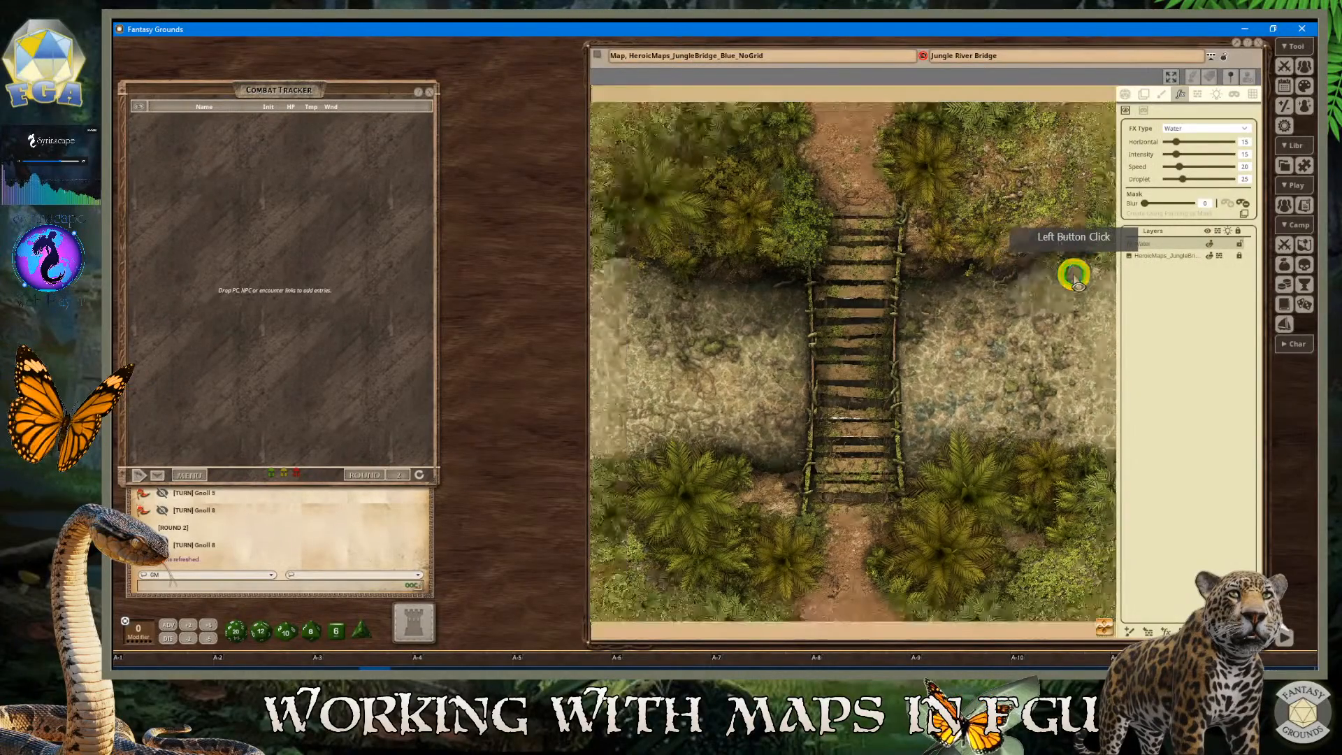
scroll(769, 389, "up", 1)
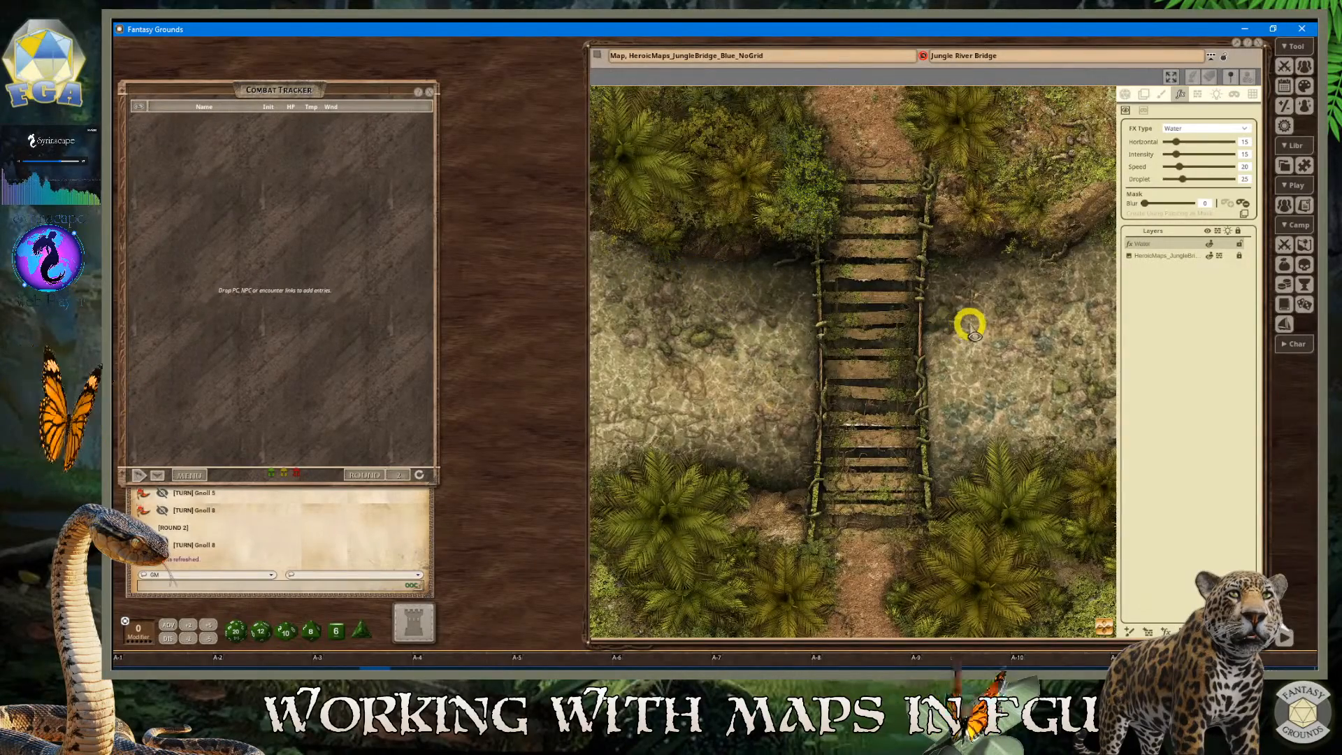
scroll(978, 318, "down", 1)
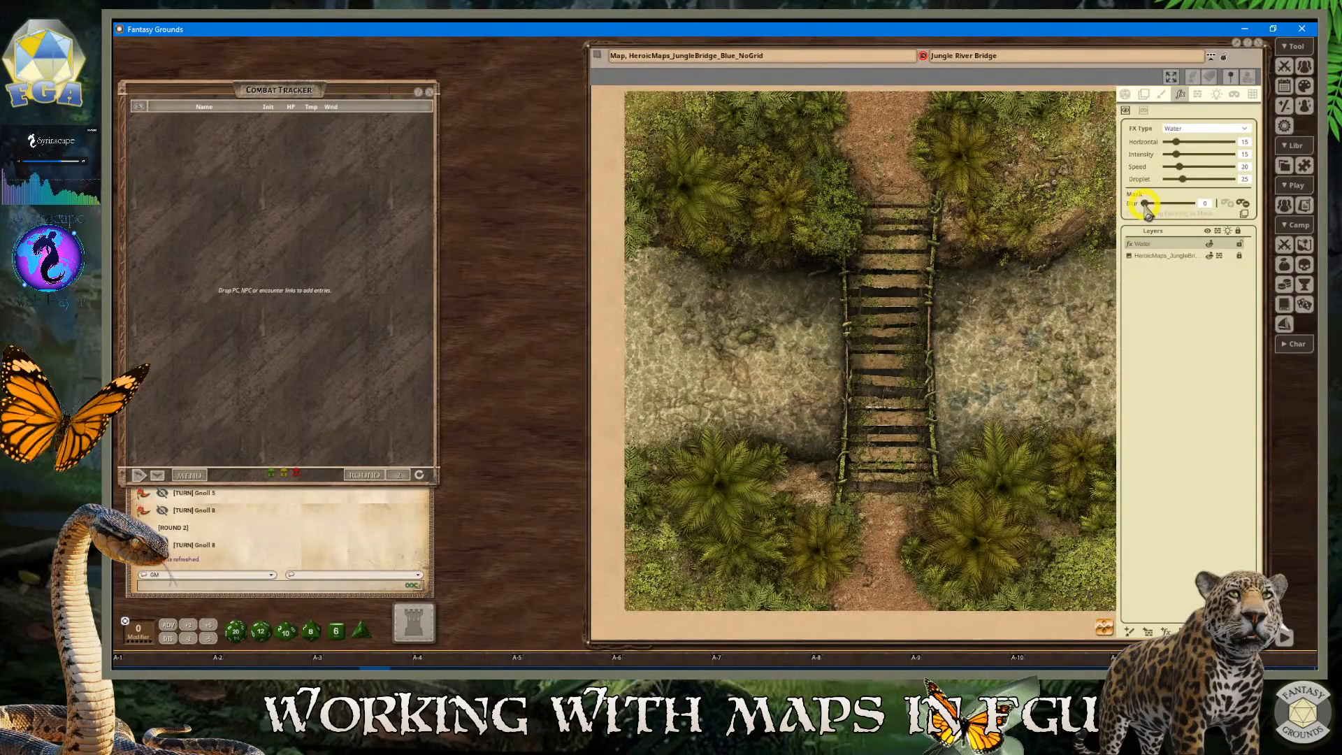
Set the Water layer's mask blur to 23 and check the water's edge beside the bridge's east railing
left_click_drag(1155, 205, 980, 273)
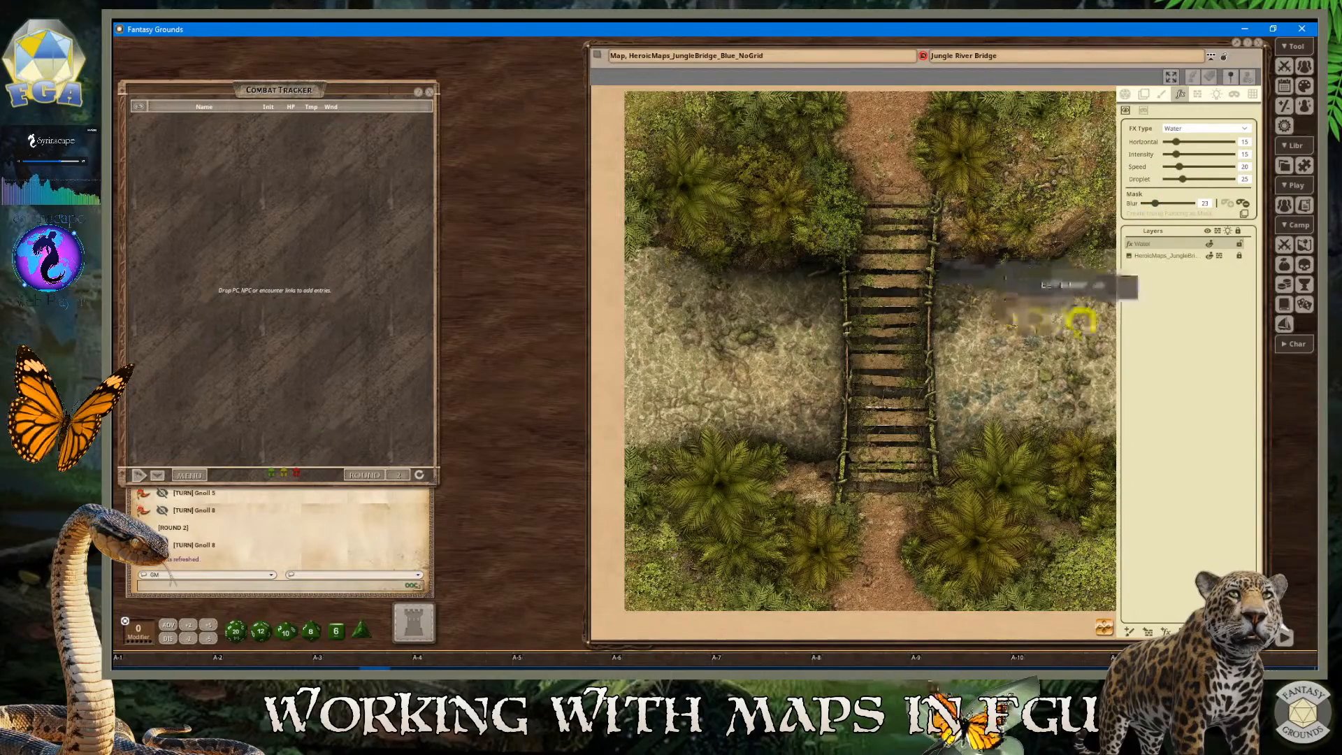
scroll(968, 279, "up", 5)
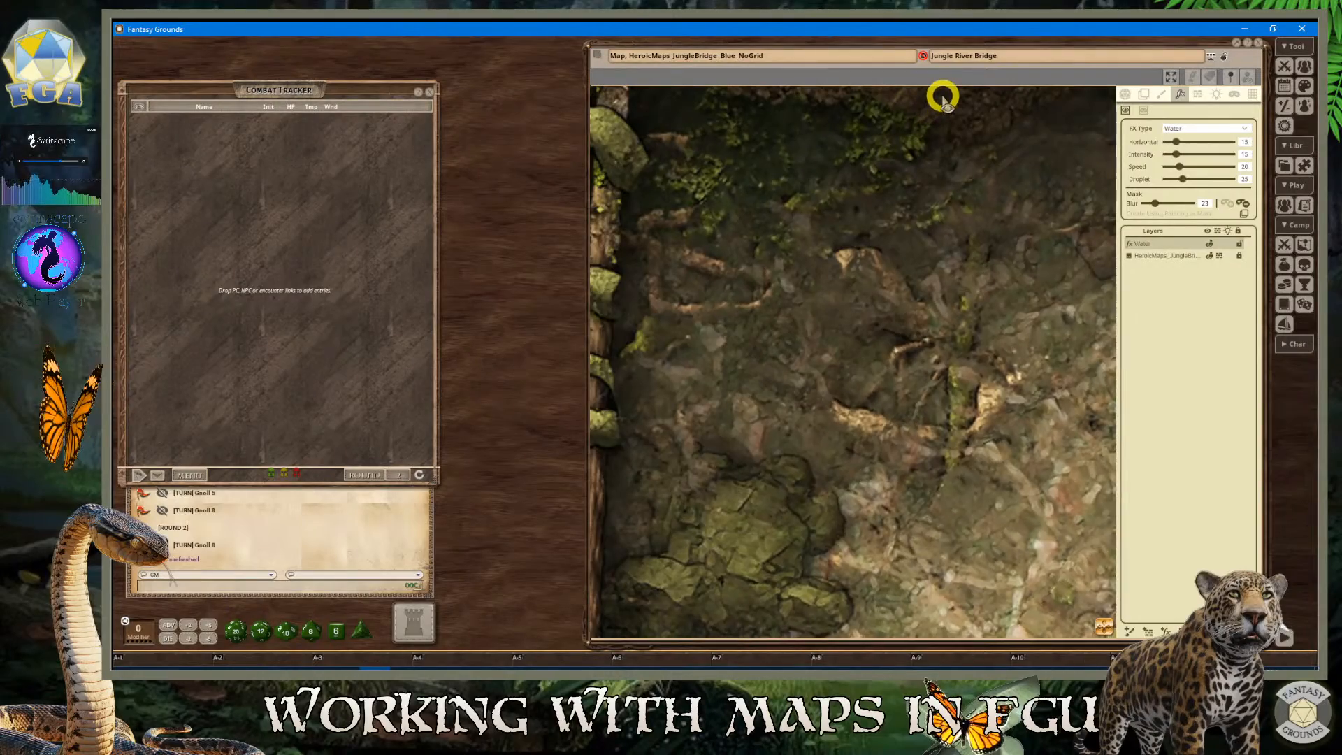
scroll(918, 151, "down", 1)
scroll(865, 141, "down", 3)
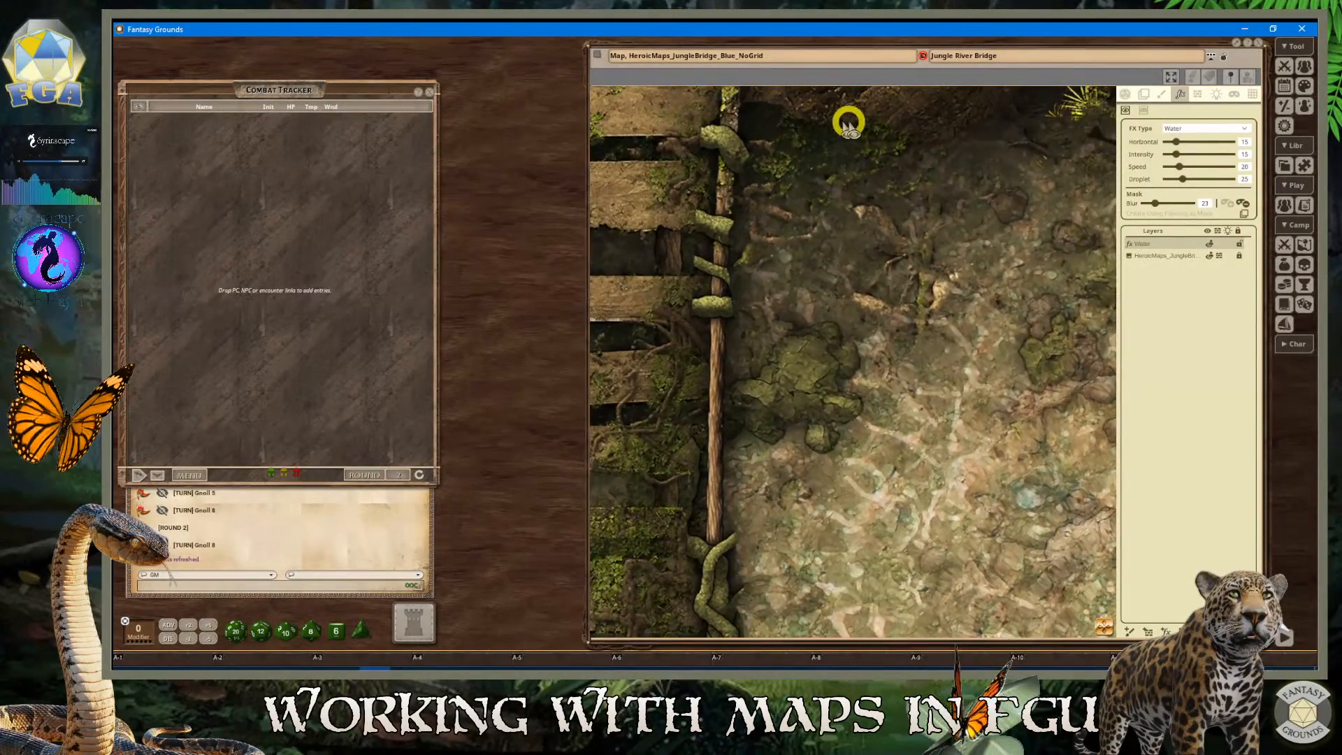
Set the Water layer's mask blur to 65 and check the softened edges along the north bank and bridge
left_click_drag(1157, 206, 1168, 207)
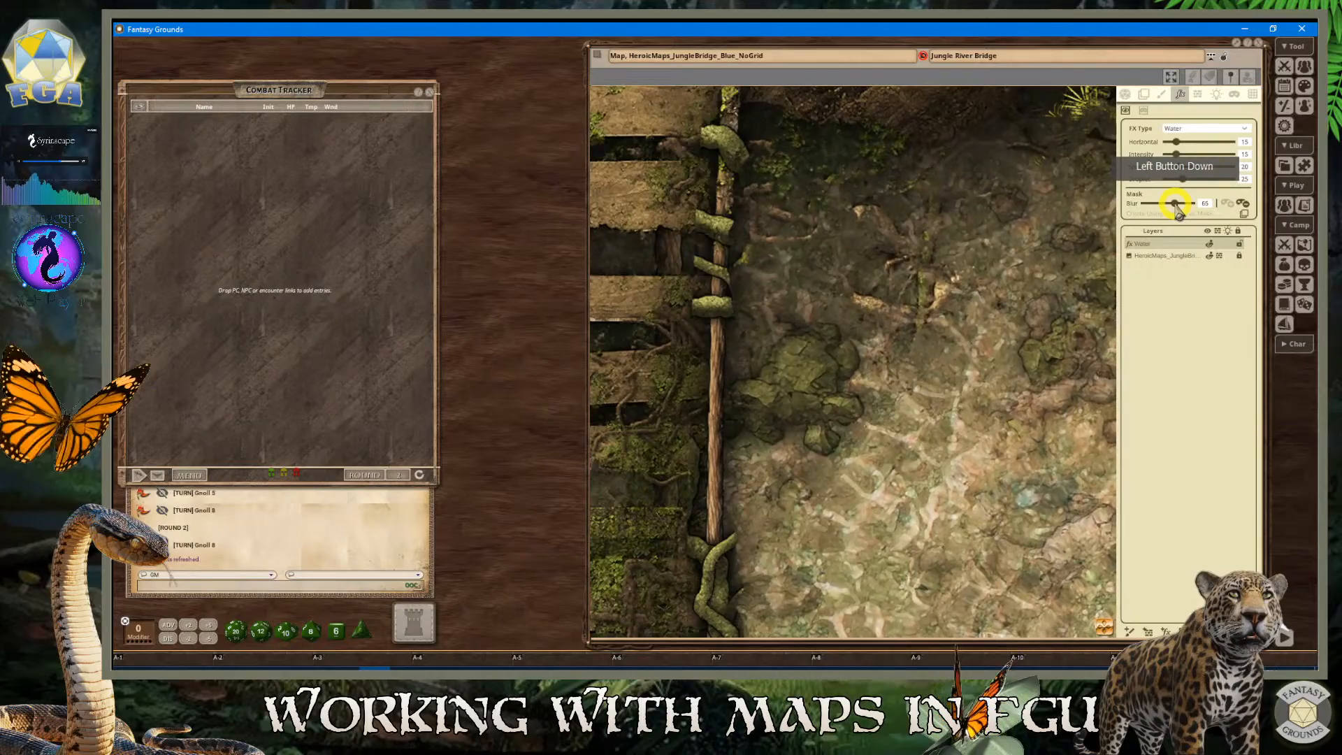
left_click_drag(1176, 206, 1177, 206)
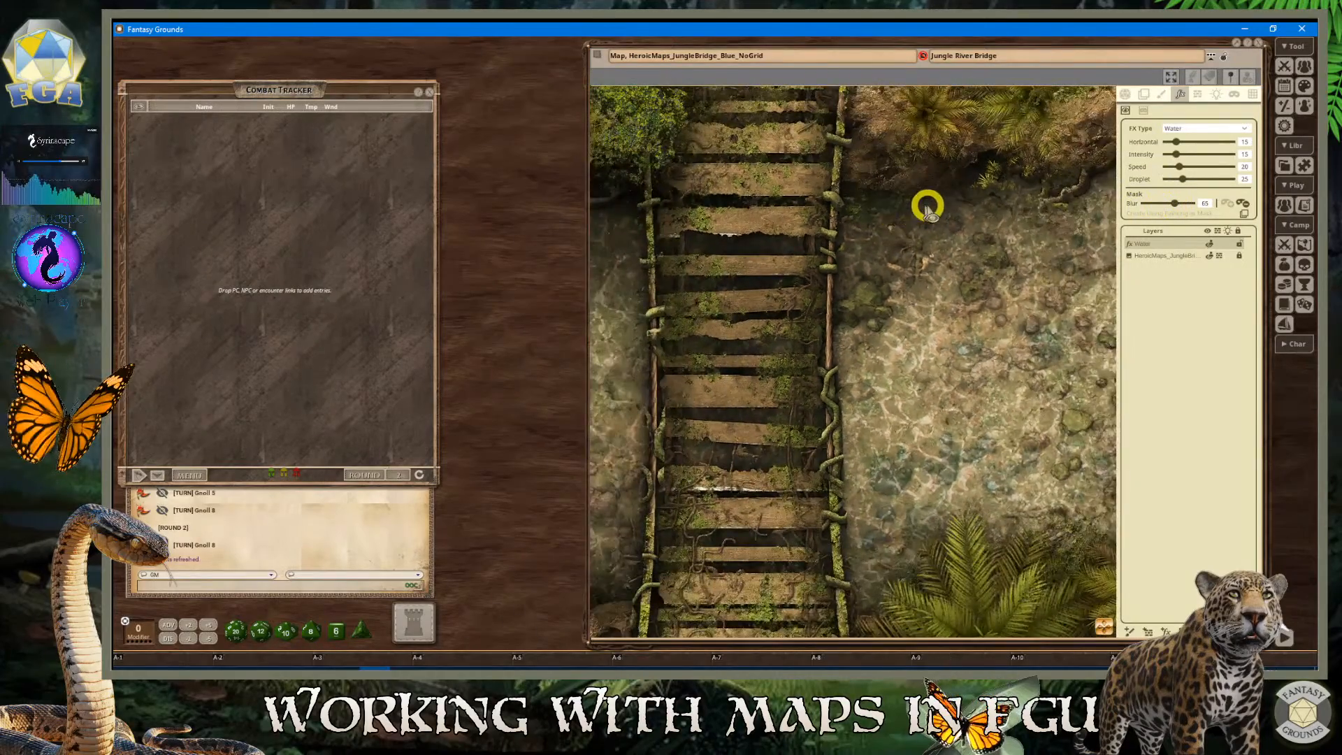
scroll(958, 213, "down", 2)
scroll(982, 213, "up", 5)
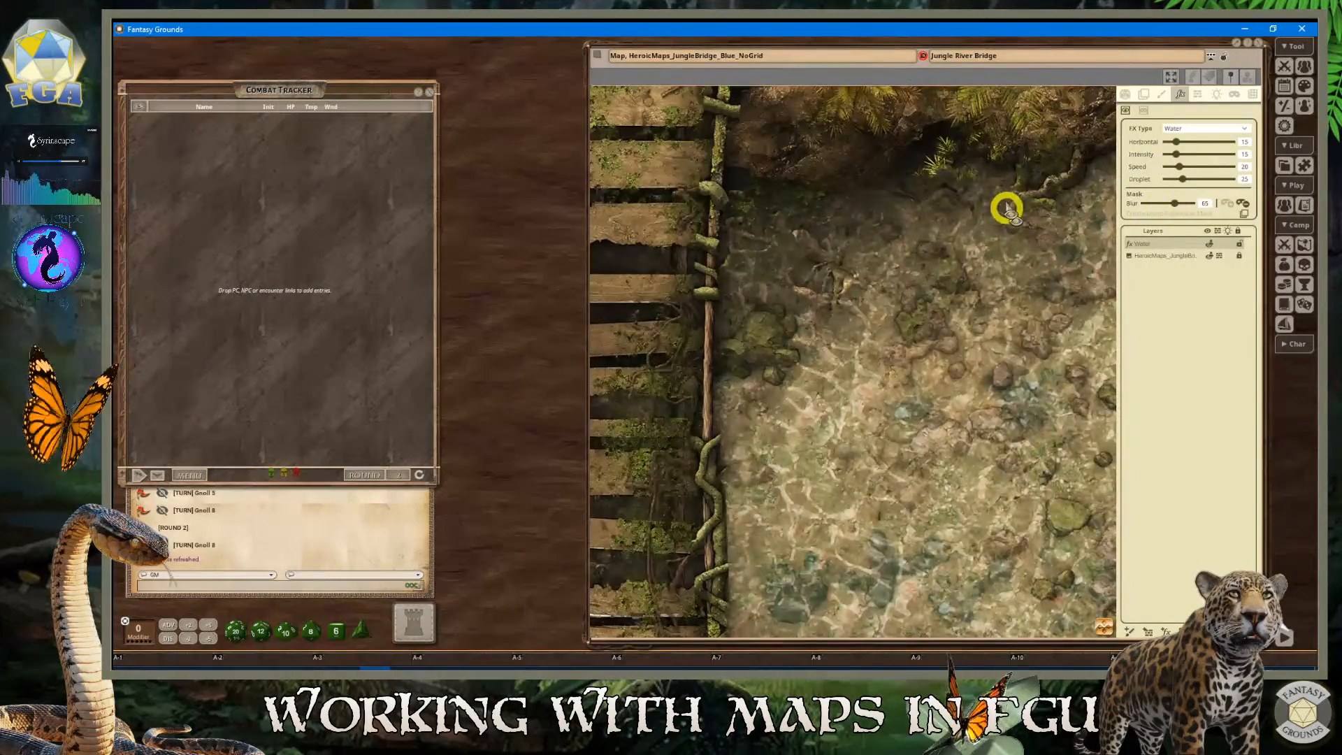
scroll(952, 192, "up", 3)
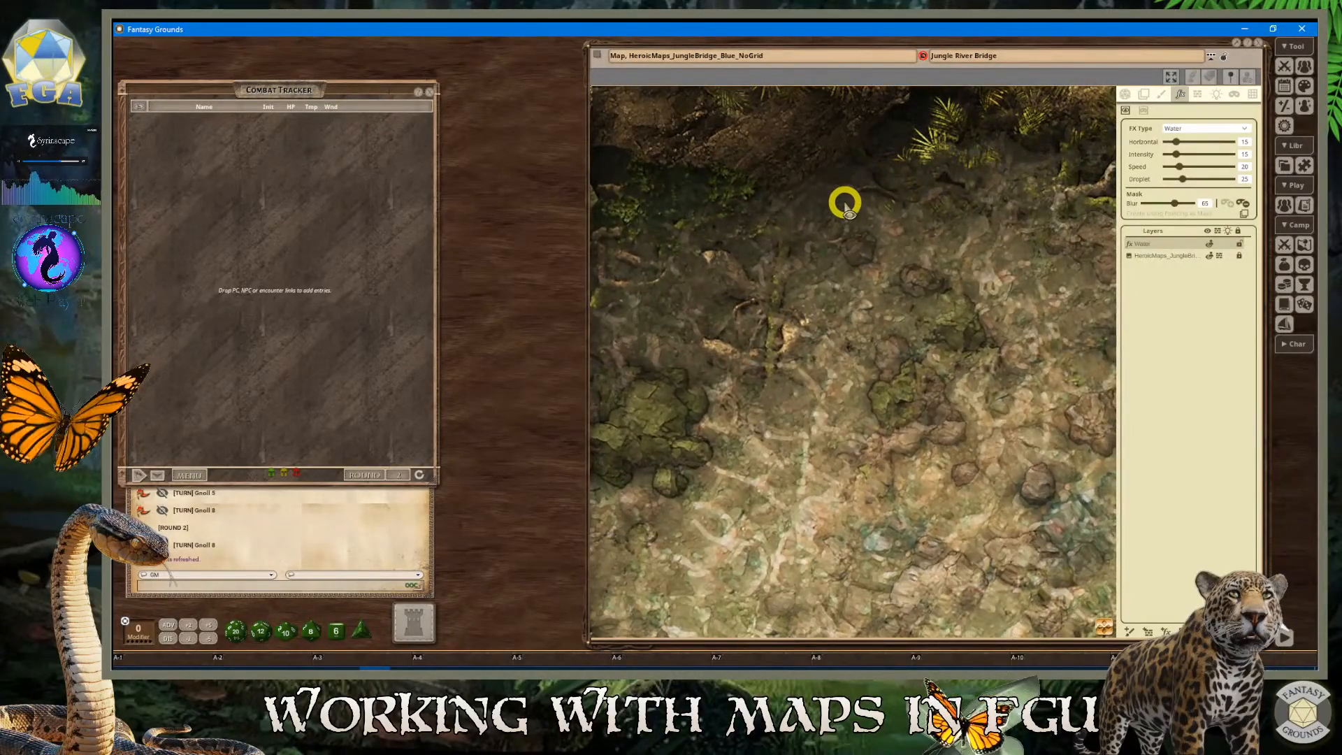
scroll(845, 202, "down", 3)
scroll(816, 293, "down", 3)
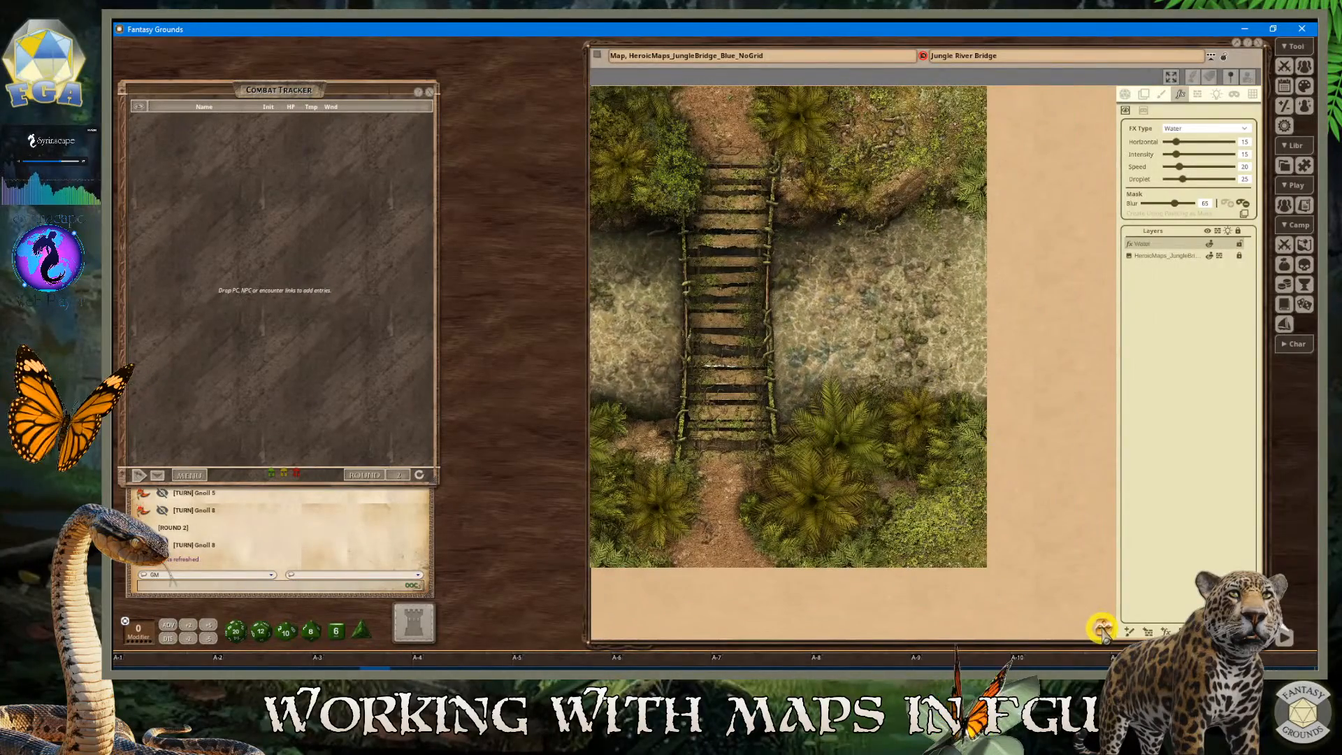
Set the Water effect's horizontal value to 19 and its intensity to 18, and check the river without the layer selected
left_click_drag(1103, 629, 758, 538)
scroll(760, 538, "up", 2)
scroll(791, 511, "down", 2)
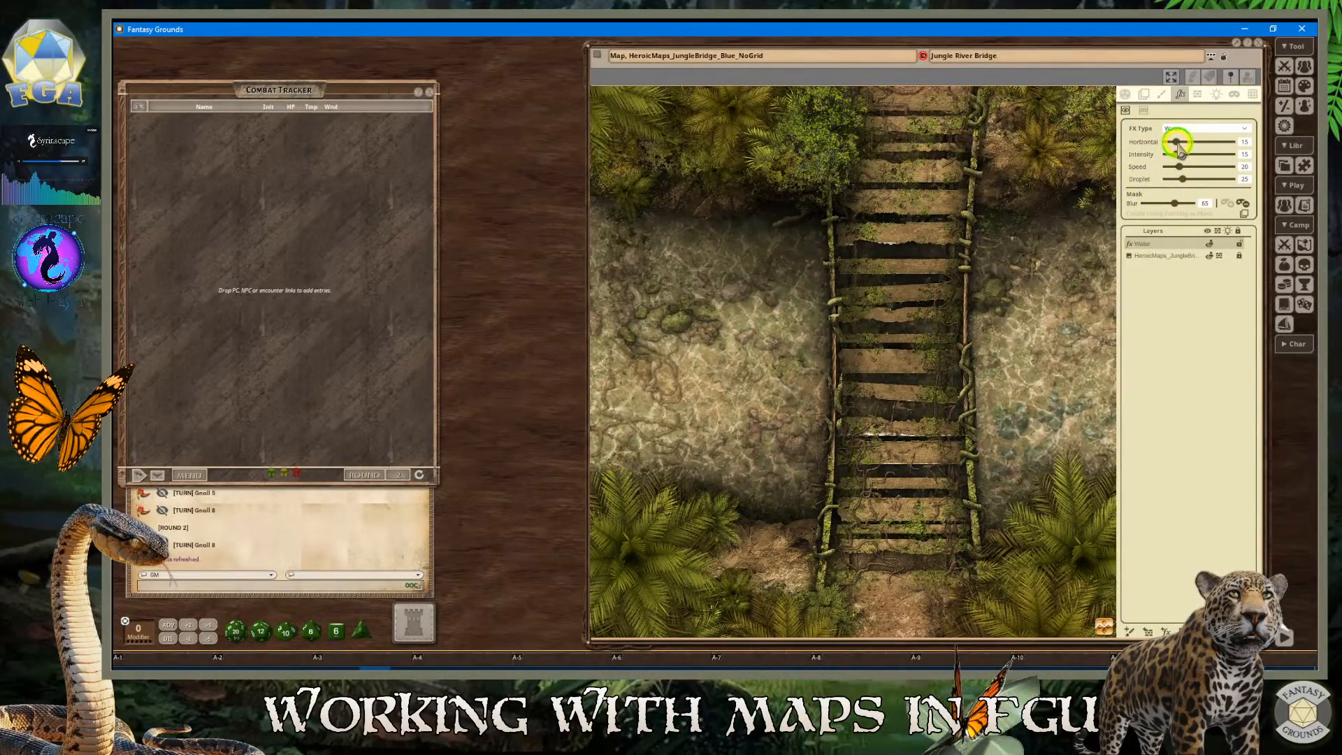
left_click_drag(1178, 144, 1180, 147)
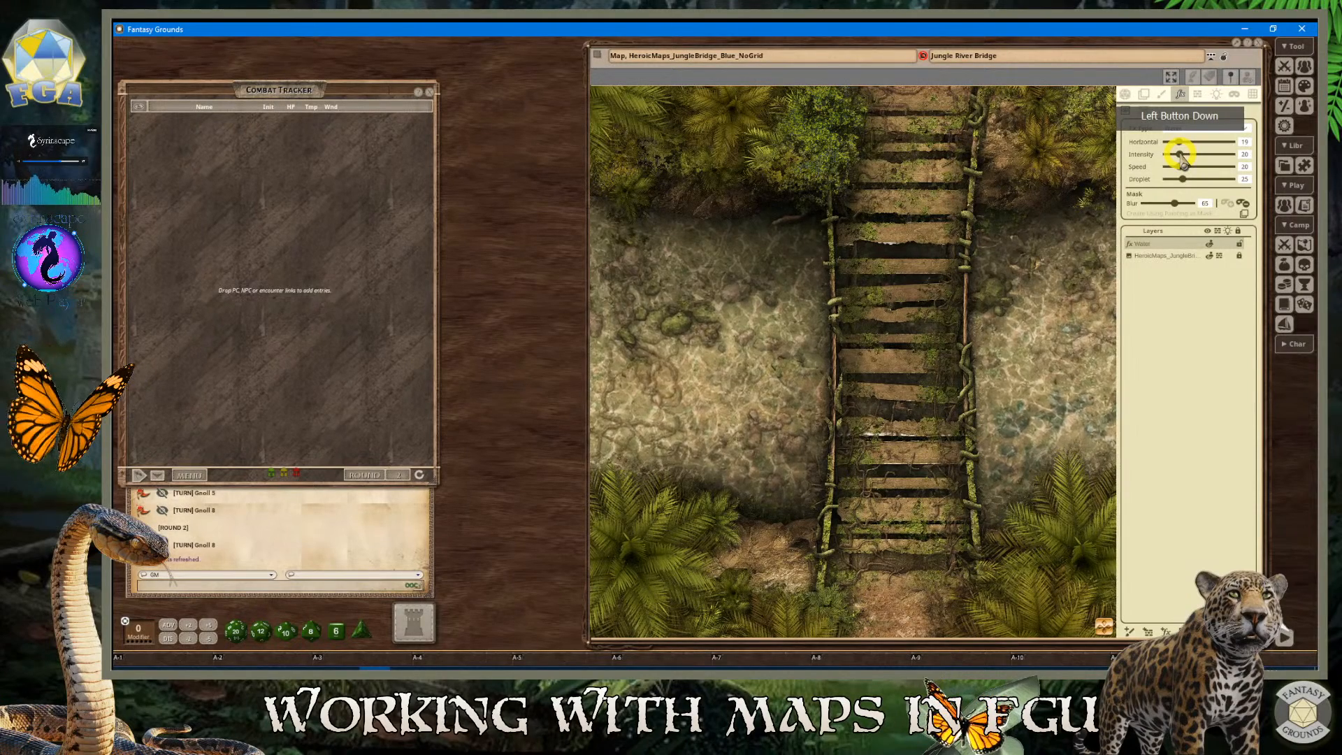
left_click(1245, 154)
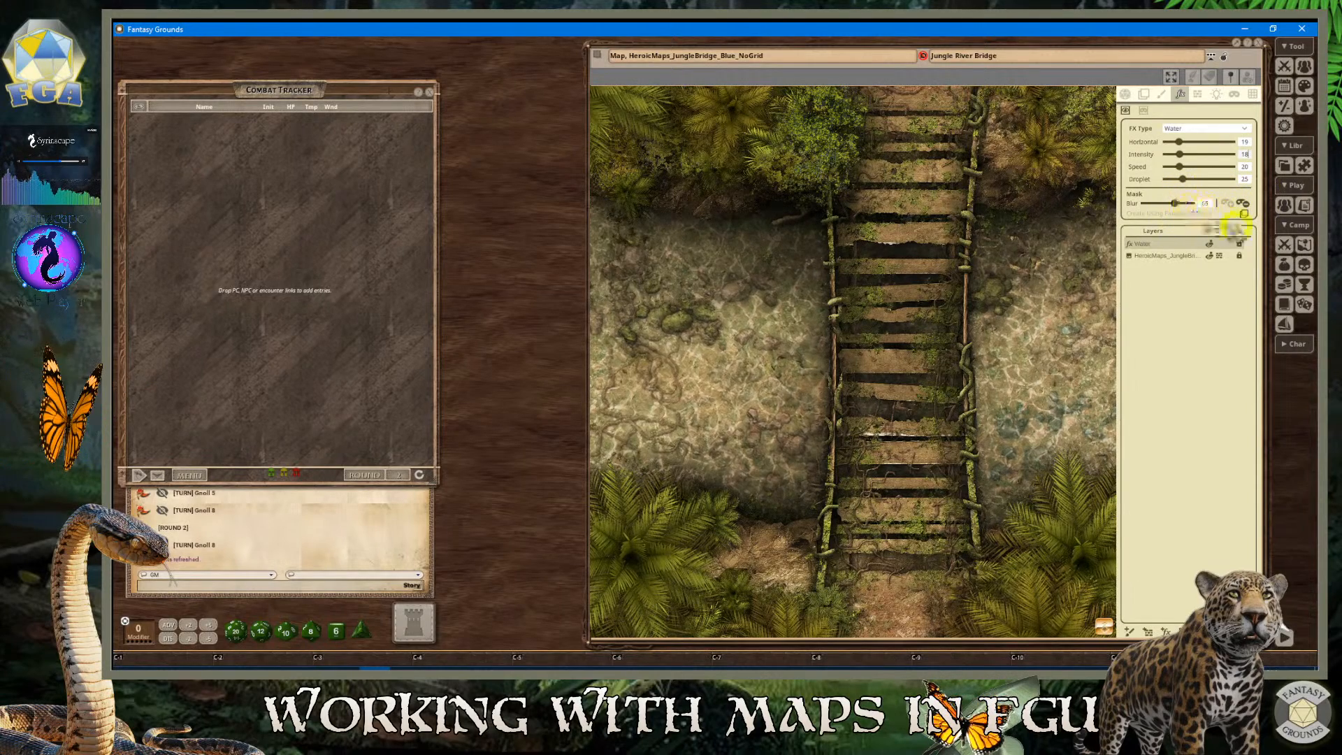
left_click(1171, 318)
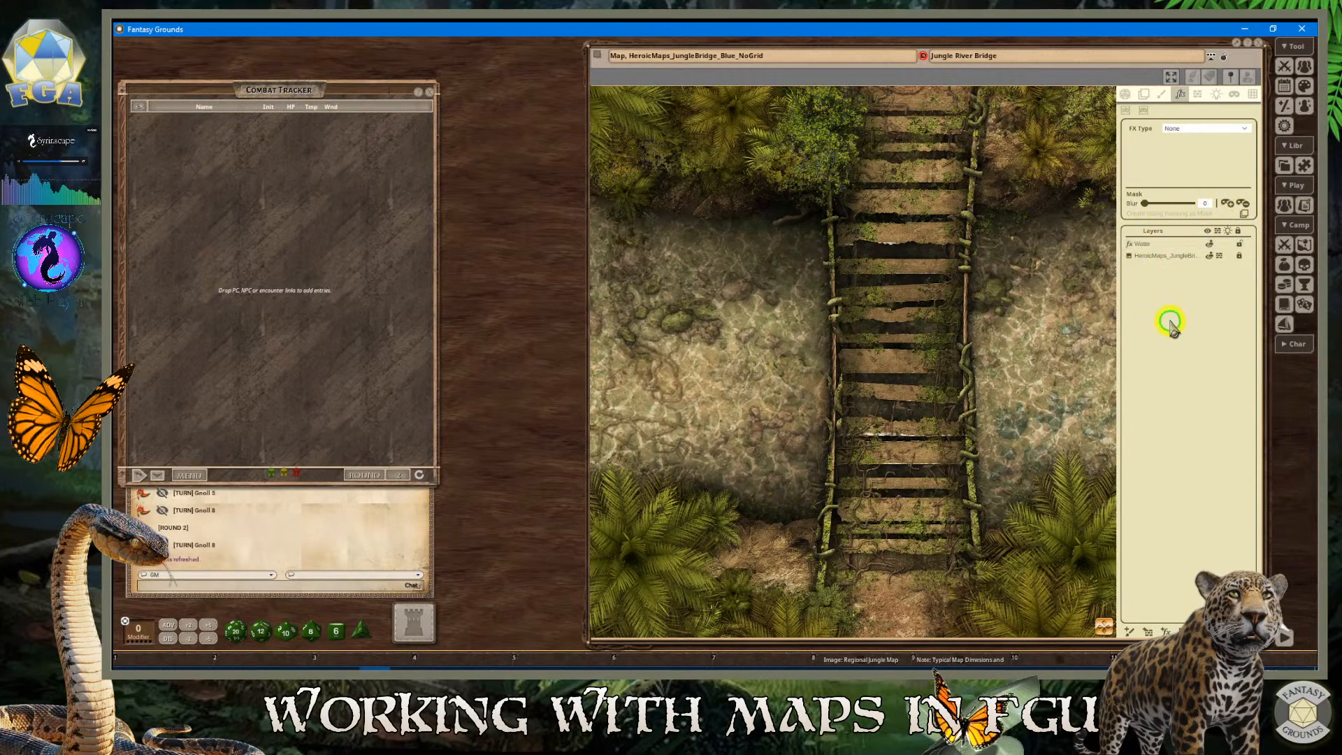
scroll(974, 342, "down", 1)
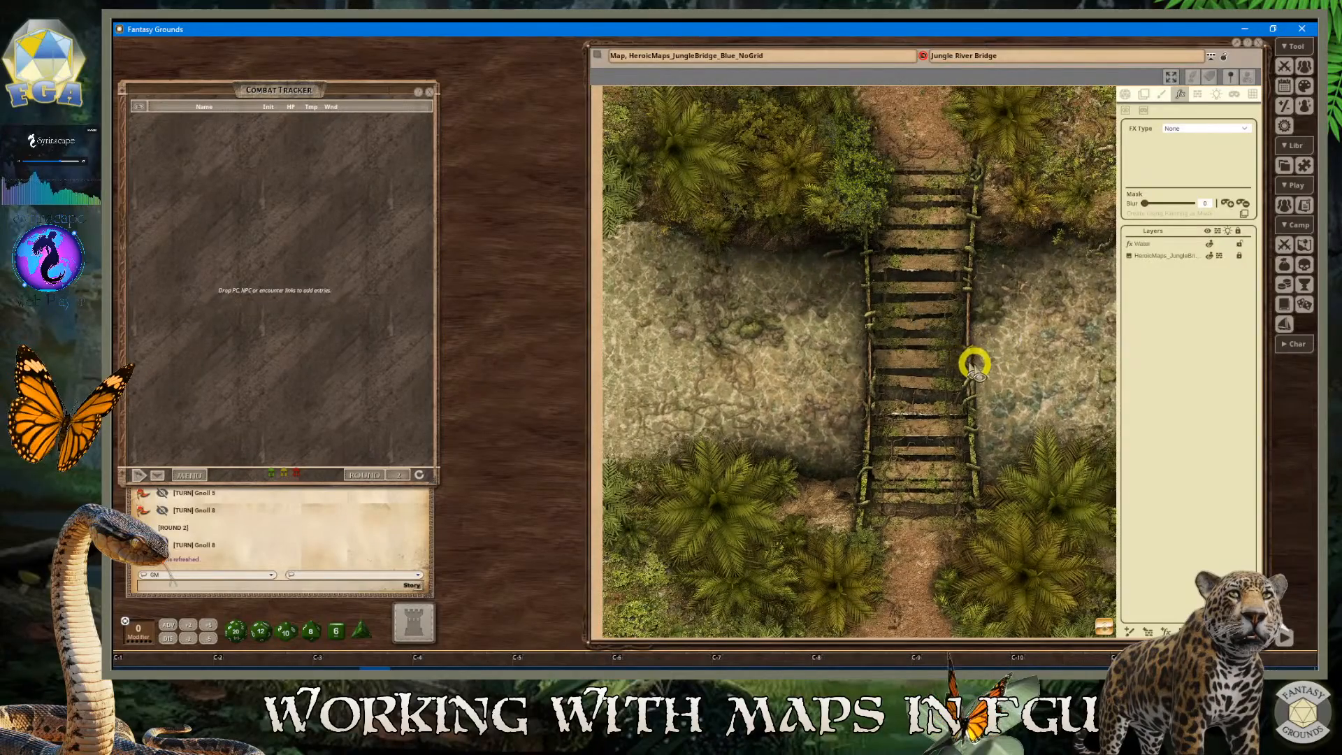
scroll(968, 370, "down", 2)
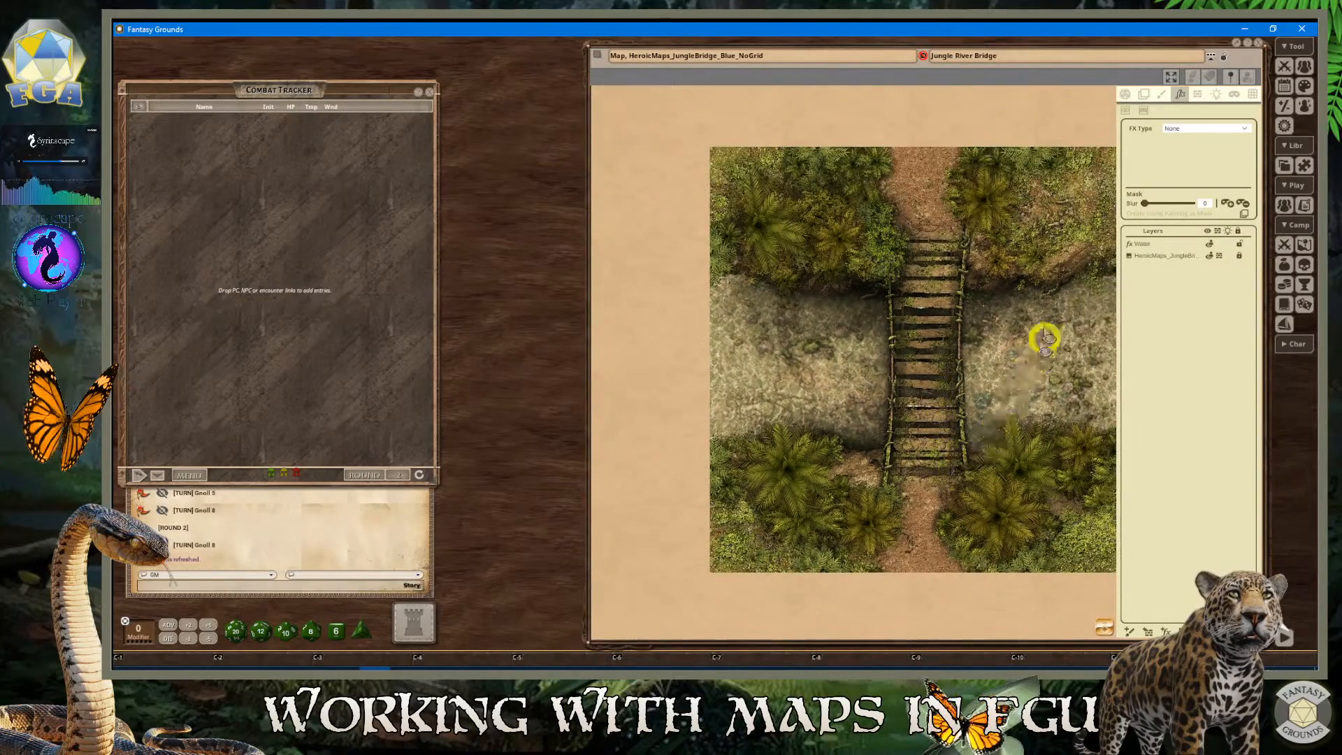
Select the Water layer and lower its effect intensity to 16
left_click(1143, 244)
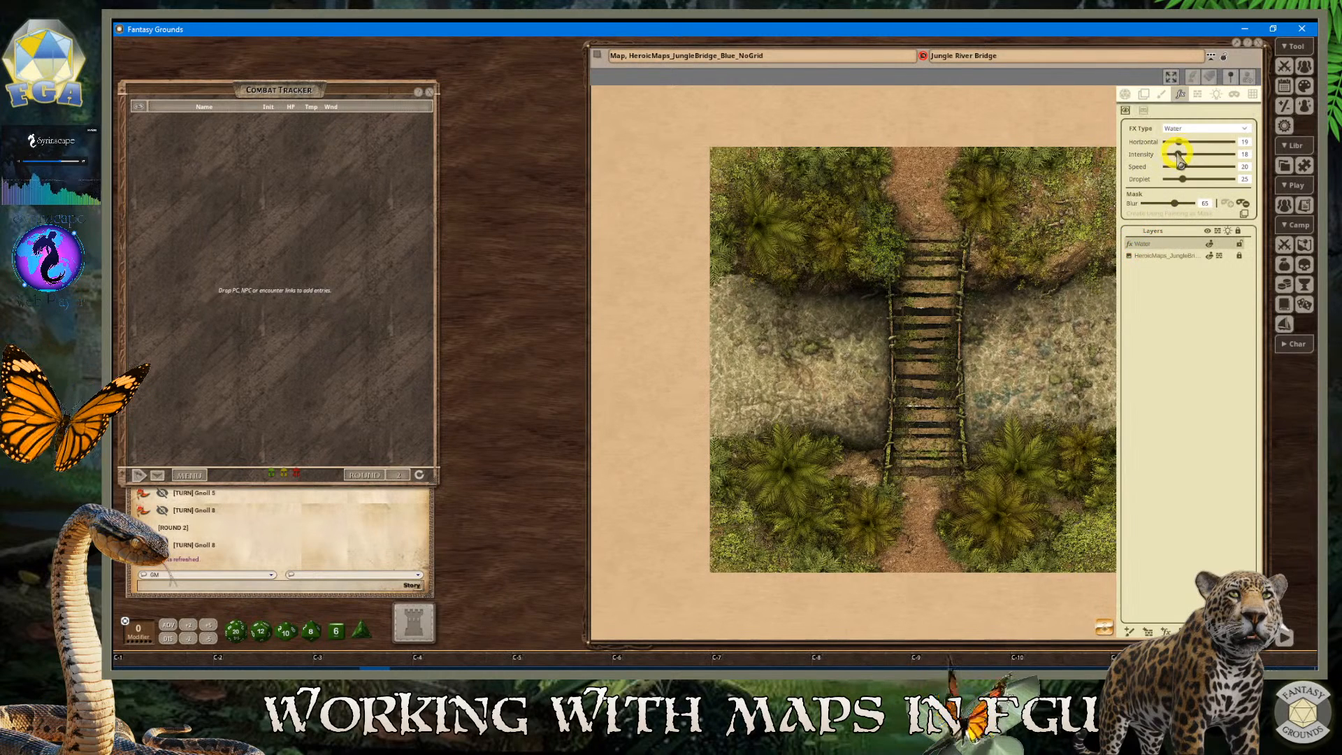
left_click(1178, 156)
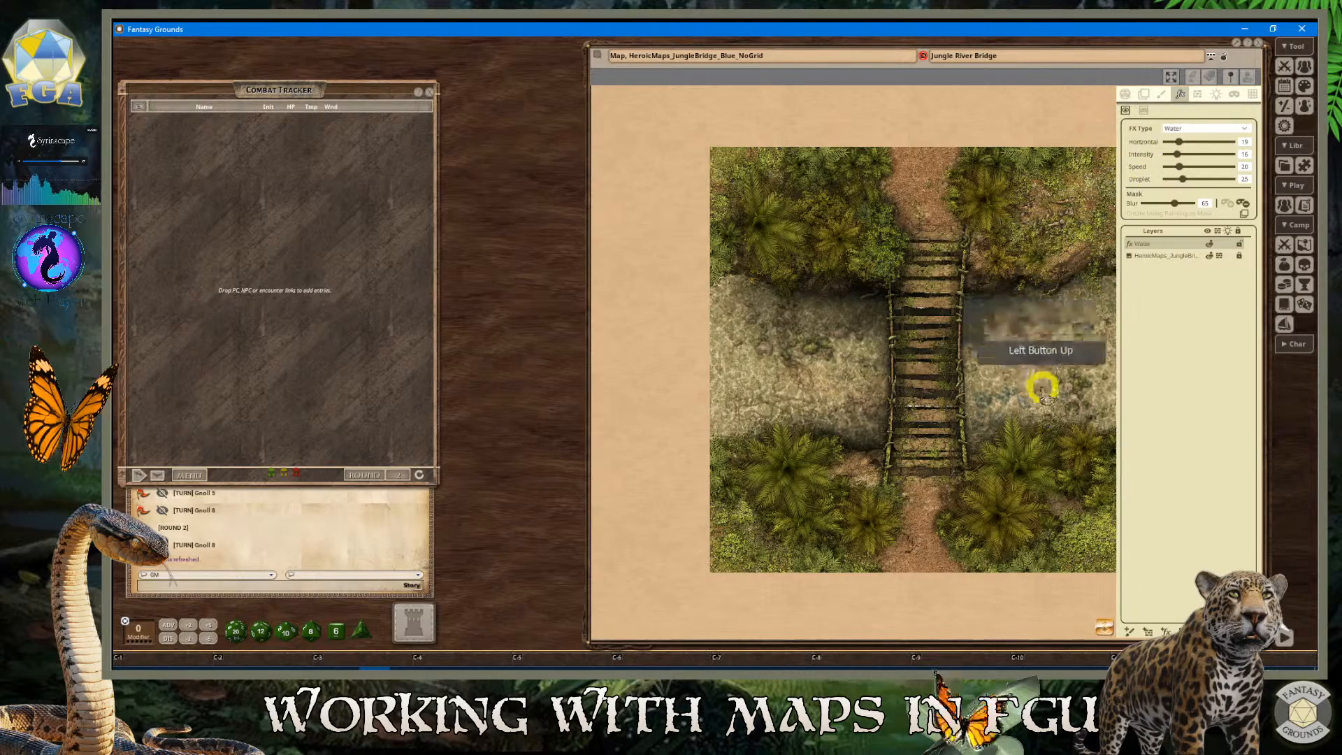
scroll(1036, 395, "up", 3)
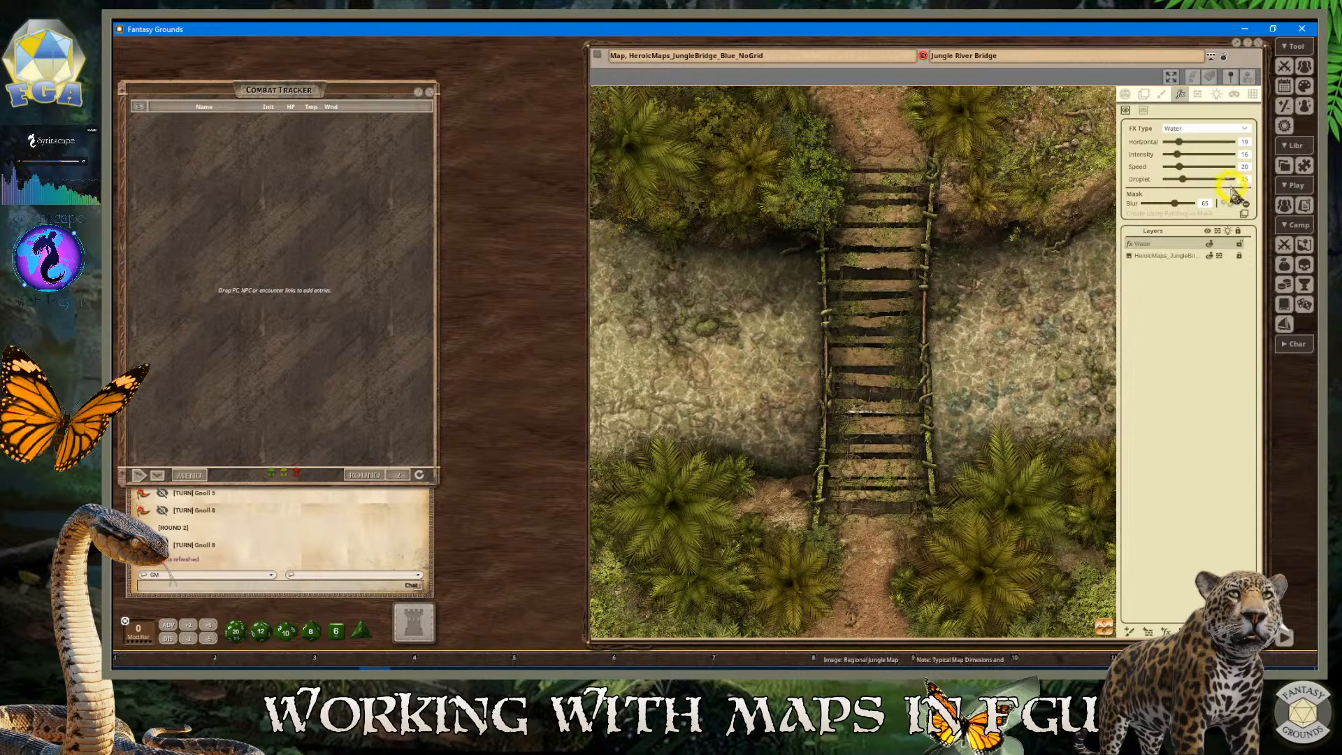
Set the Water effect's speed to 15 and check the flow on the river west of the bridge
left_click(1180, 167)
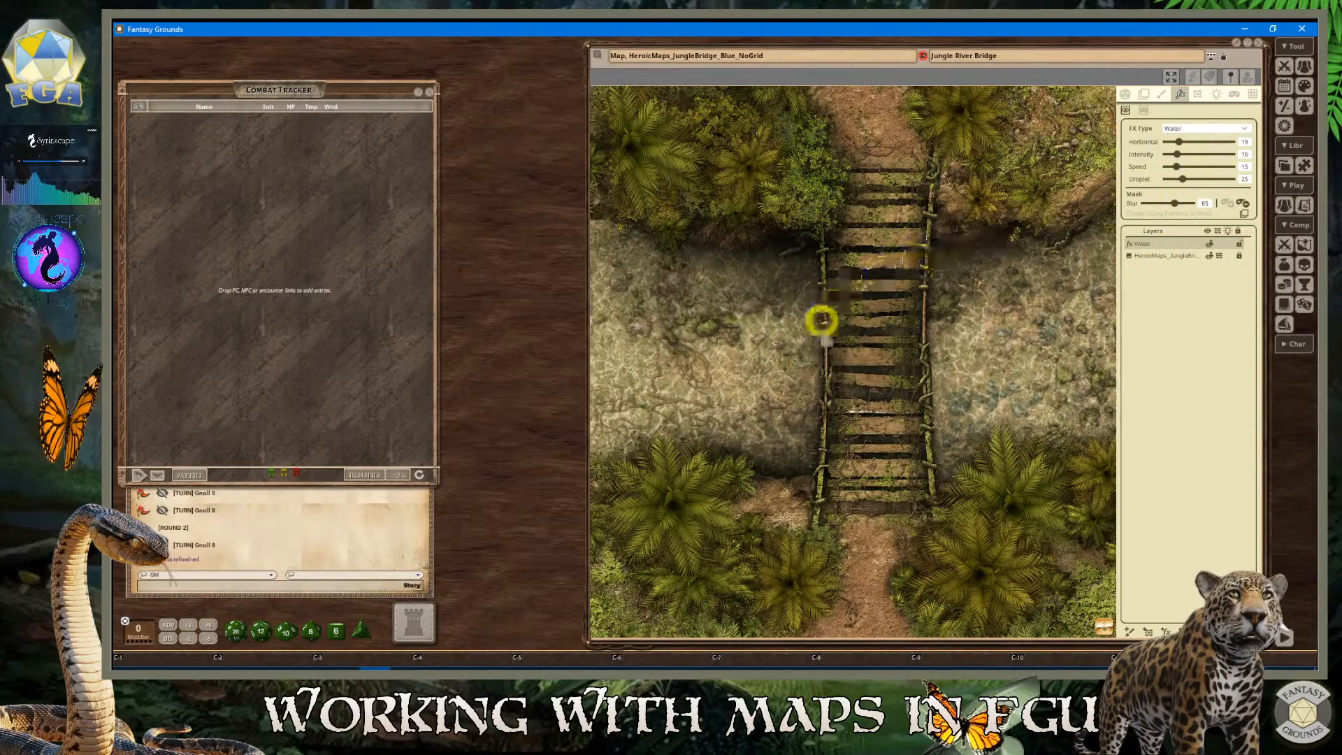
scroll(734, 349, "up", 5)
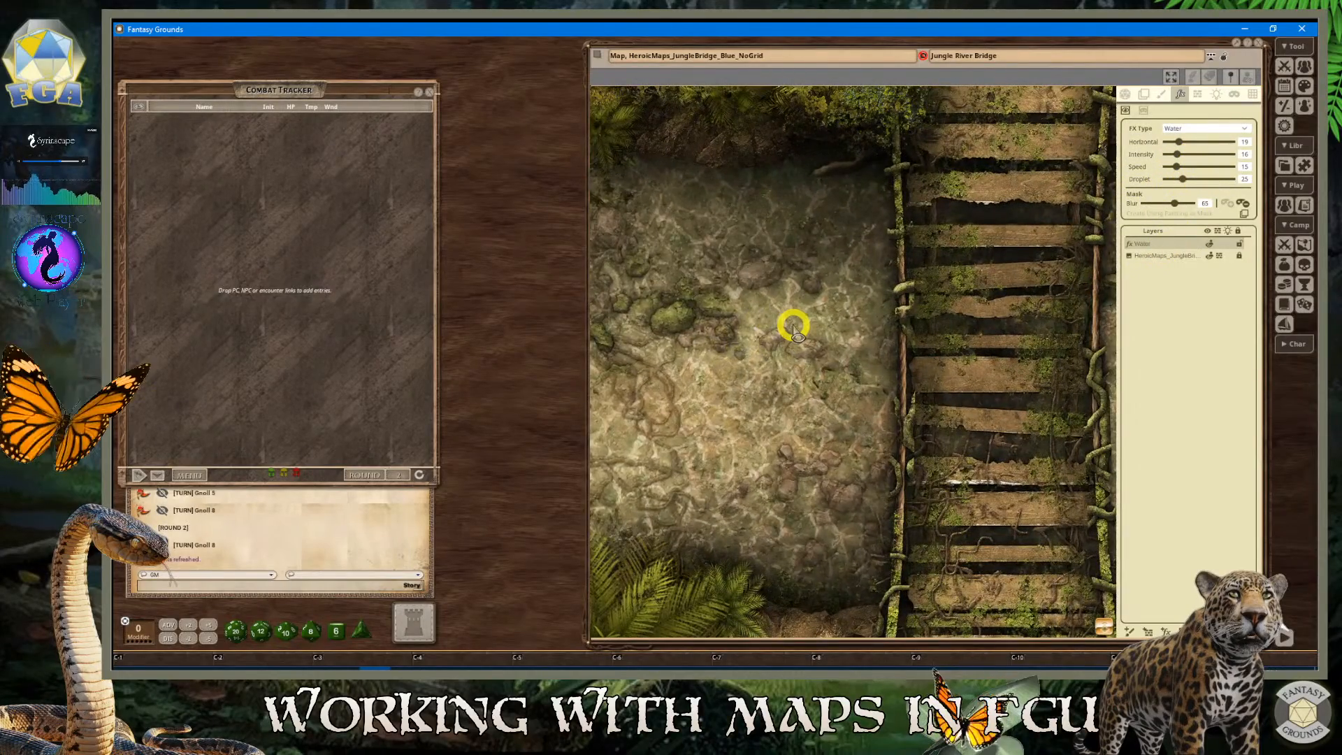
scroll(795, 328, "down", 4)
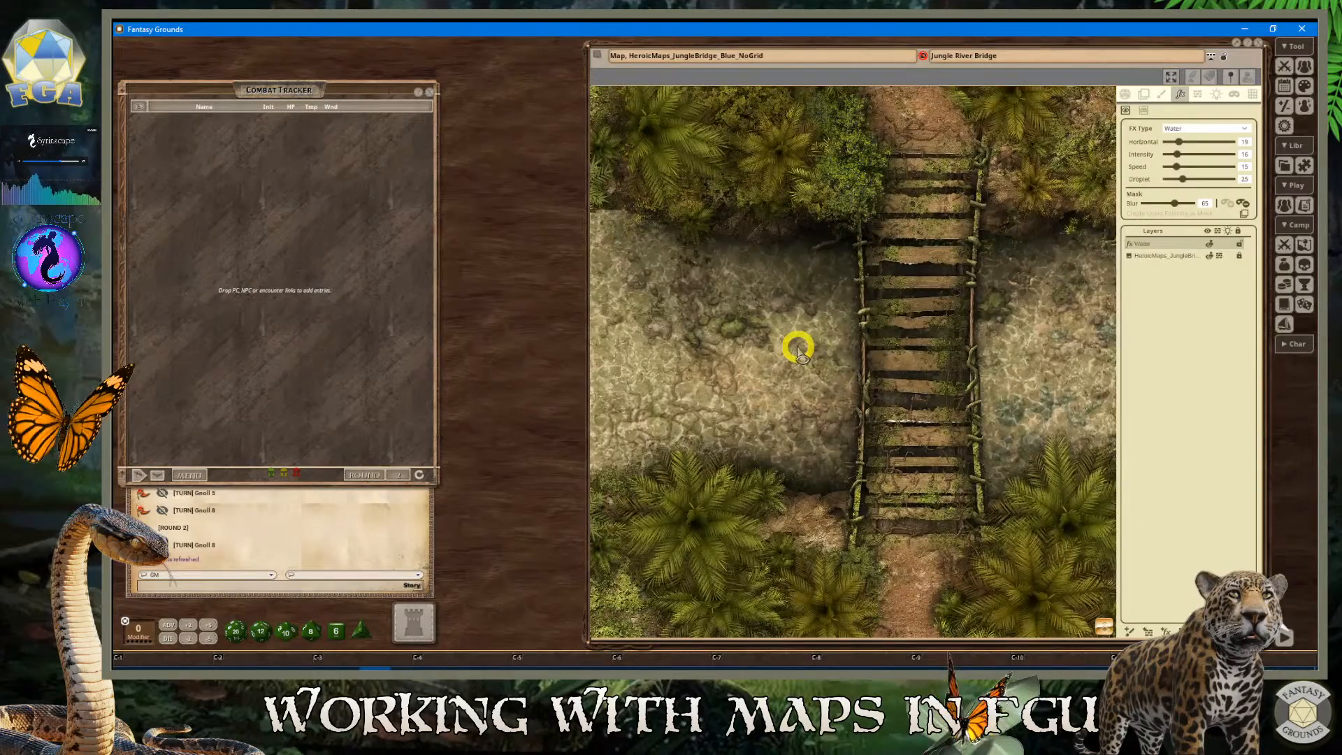
scroll(839, 370, "down", 3)
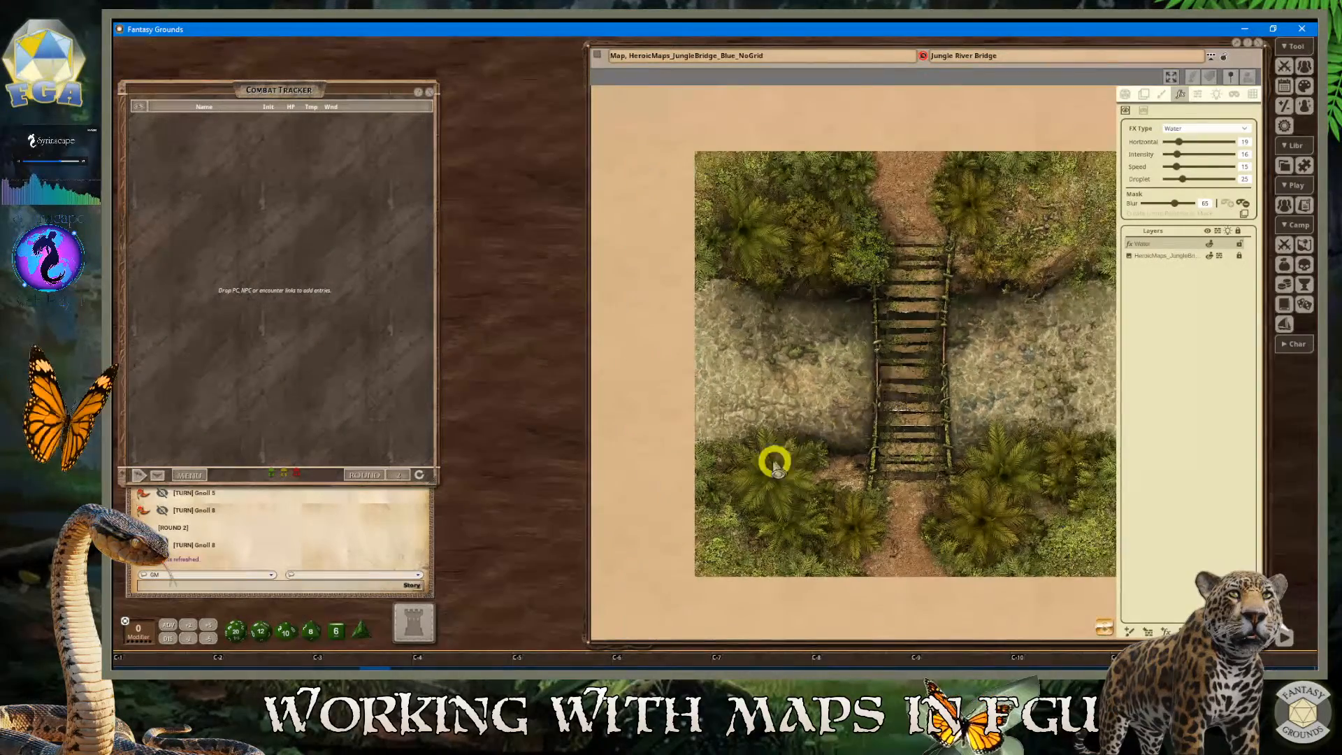
left_click(252, 670)
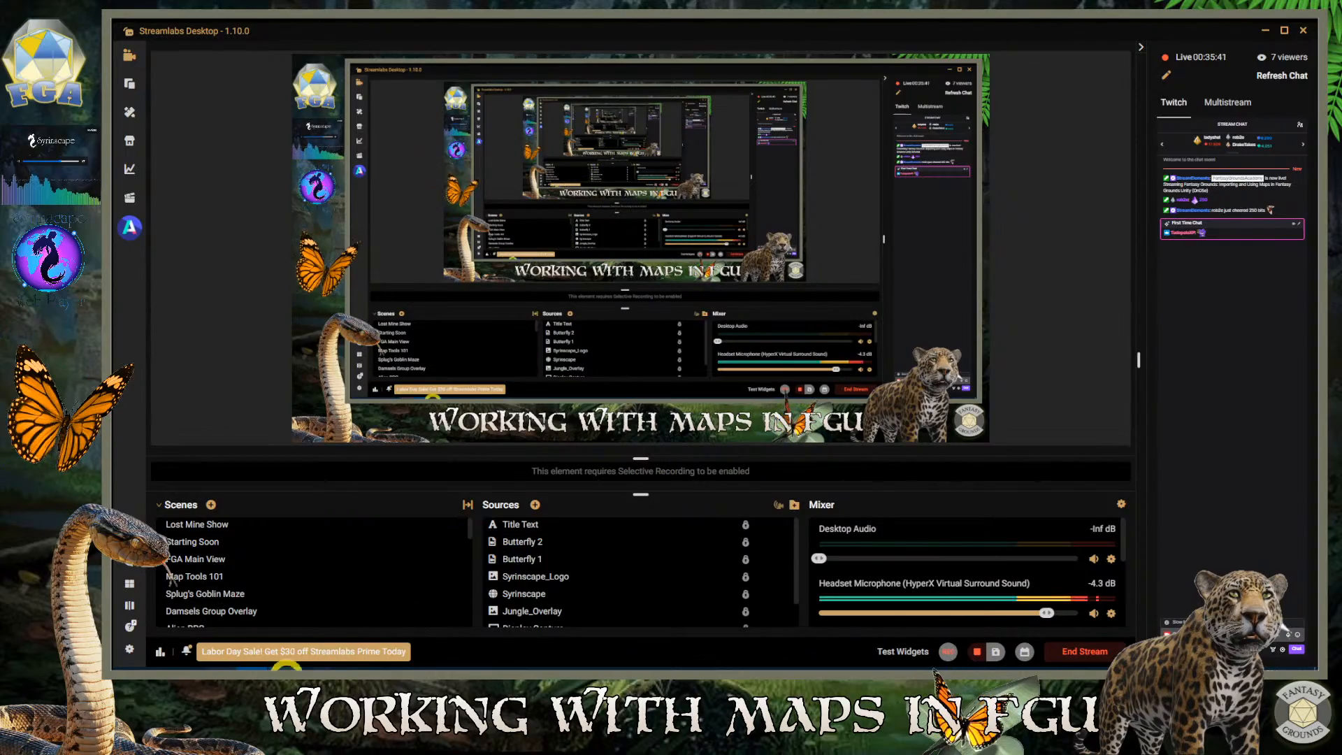
left_click(376, 671)
left_click(614, 509)
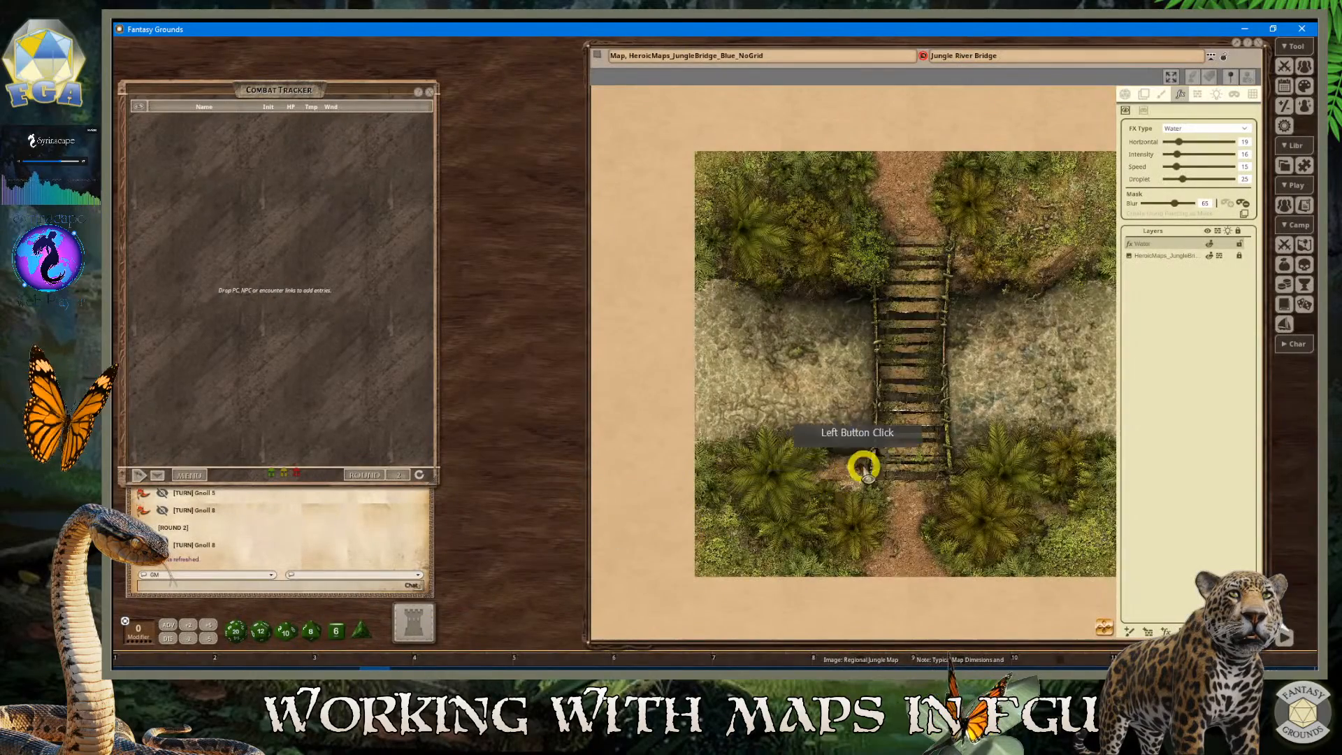
Leave FX editing for the general map actions and enable lighting on the Jungle River Bridge map
scroll(902, 440, "up", 2)
scroll(903, 441, "down", 2)
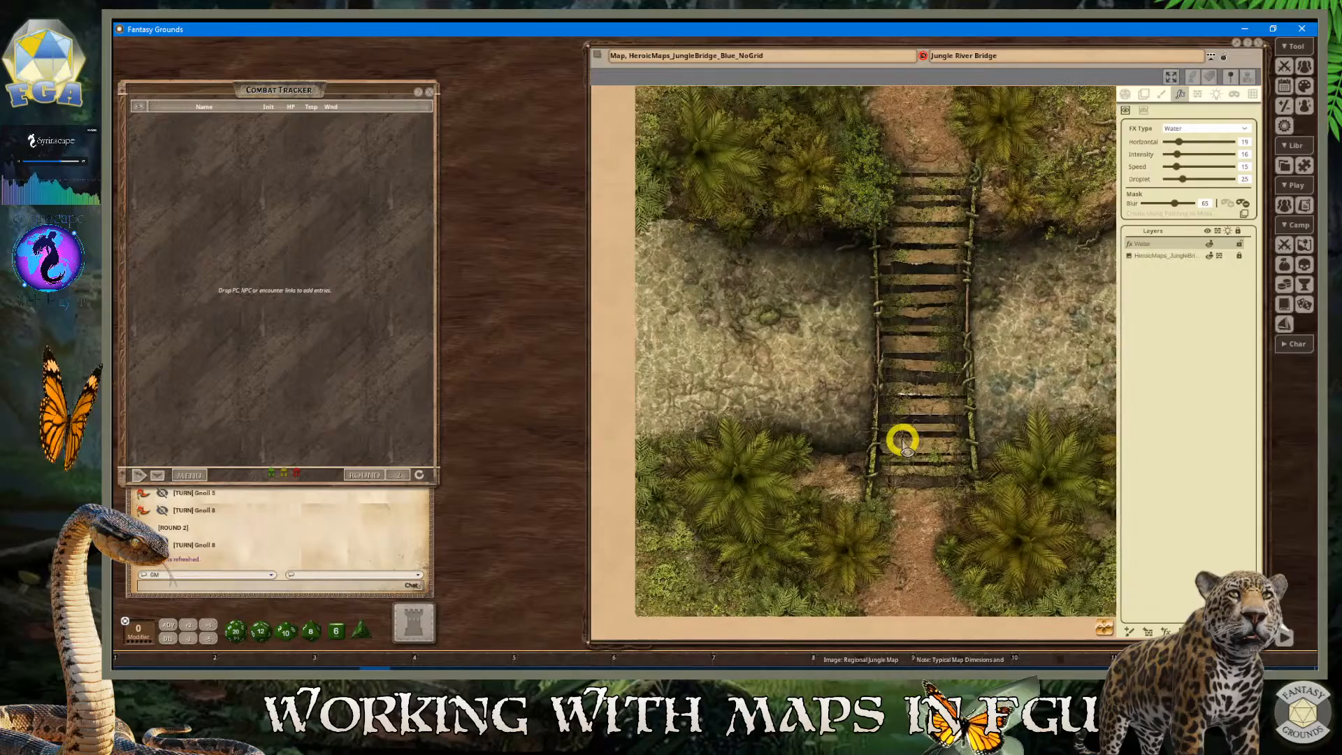
scroll(847, 302, "down", 1)
scroll(928, 312, "down", 1)
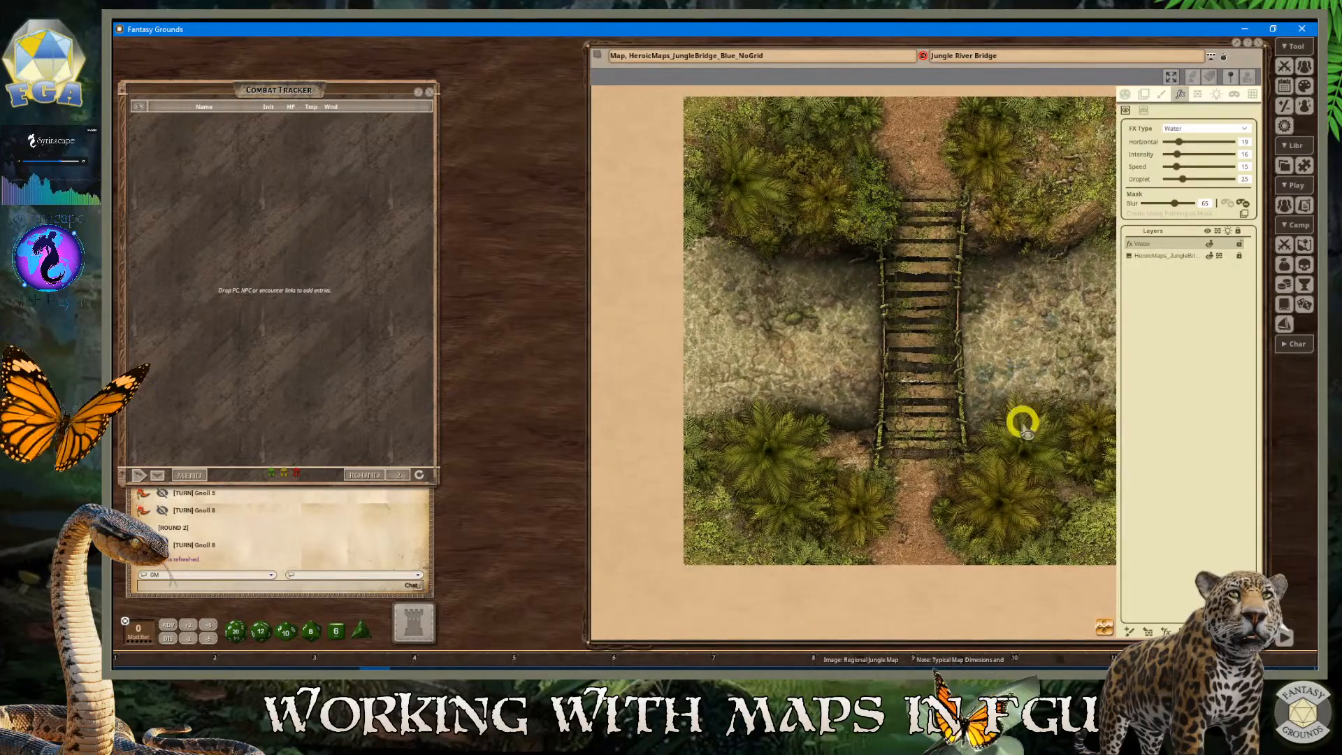
left_click(1105, 629)
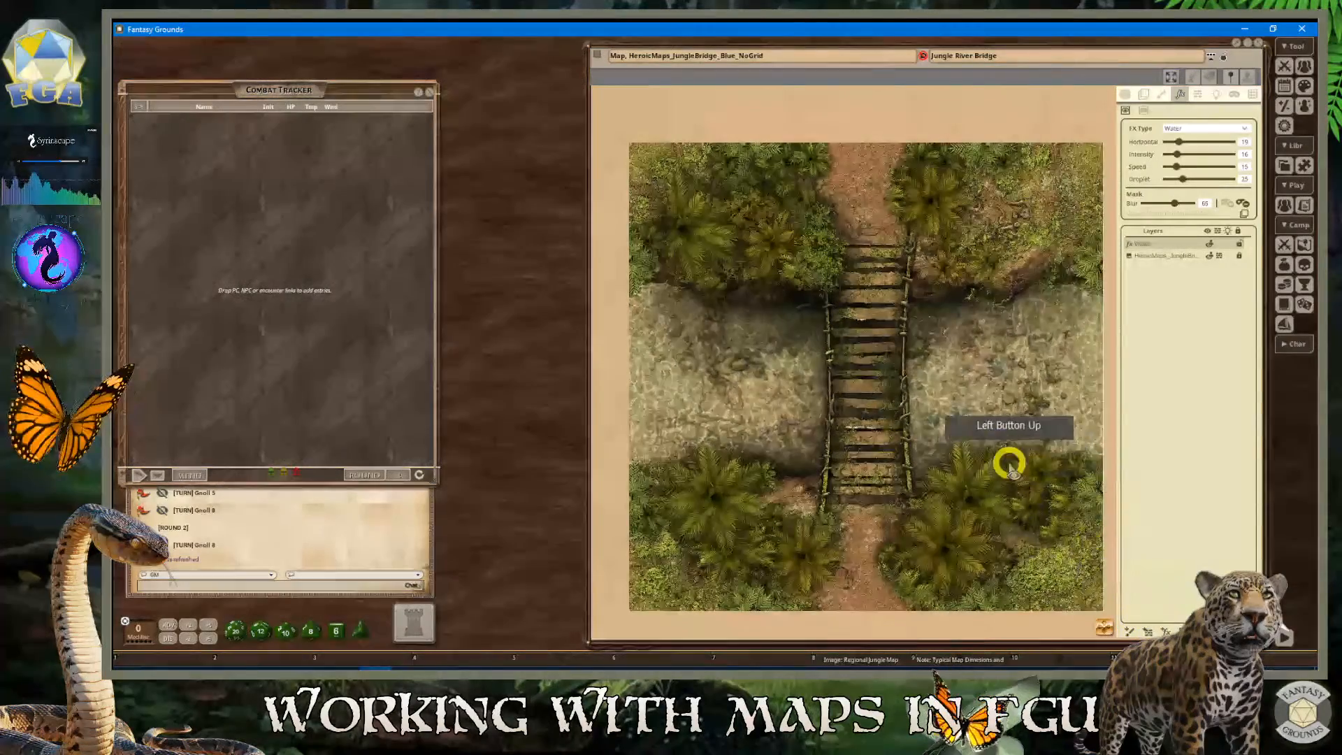
left_click(1125, 95)
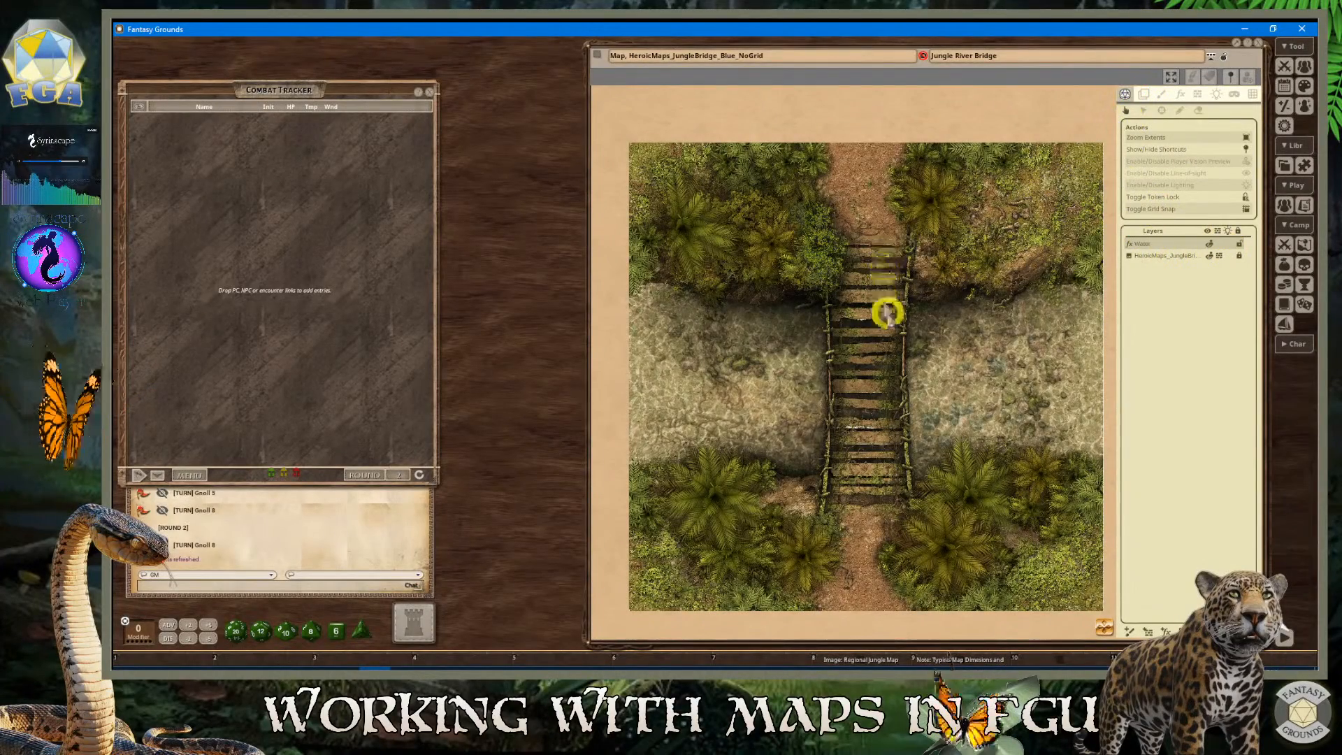
scroll(943, 321, "down", 1)
scroll(943, 323, "up", 2)
scroll(944, 323, "down", 1)
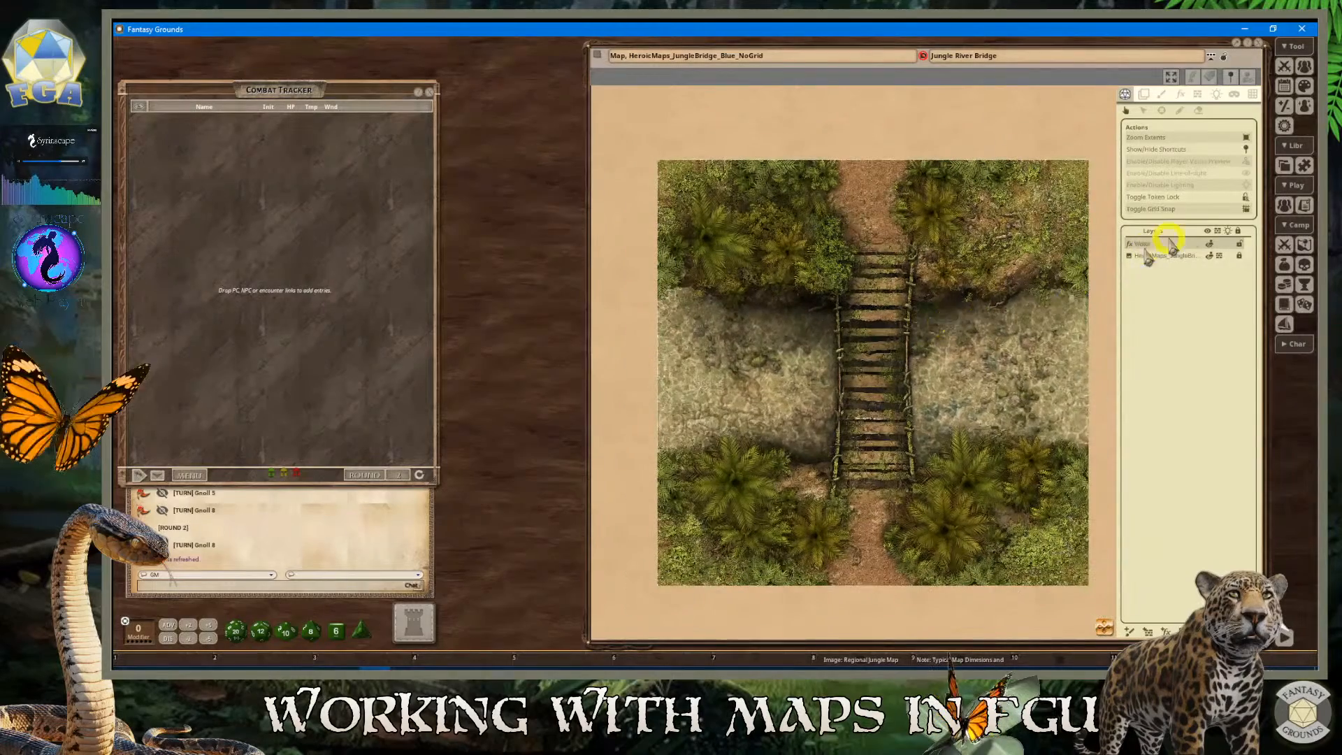
left_click(1248, 185)
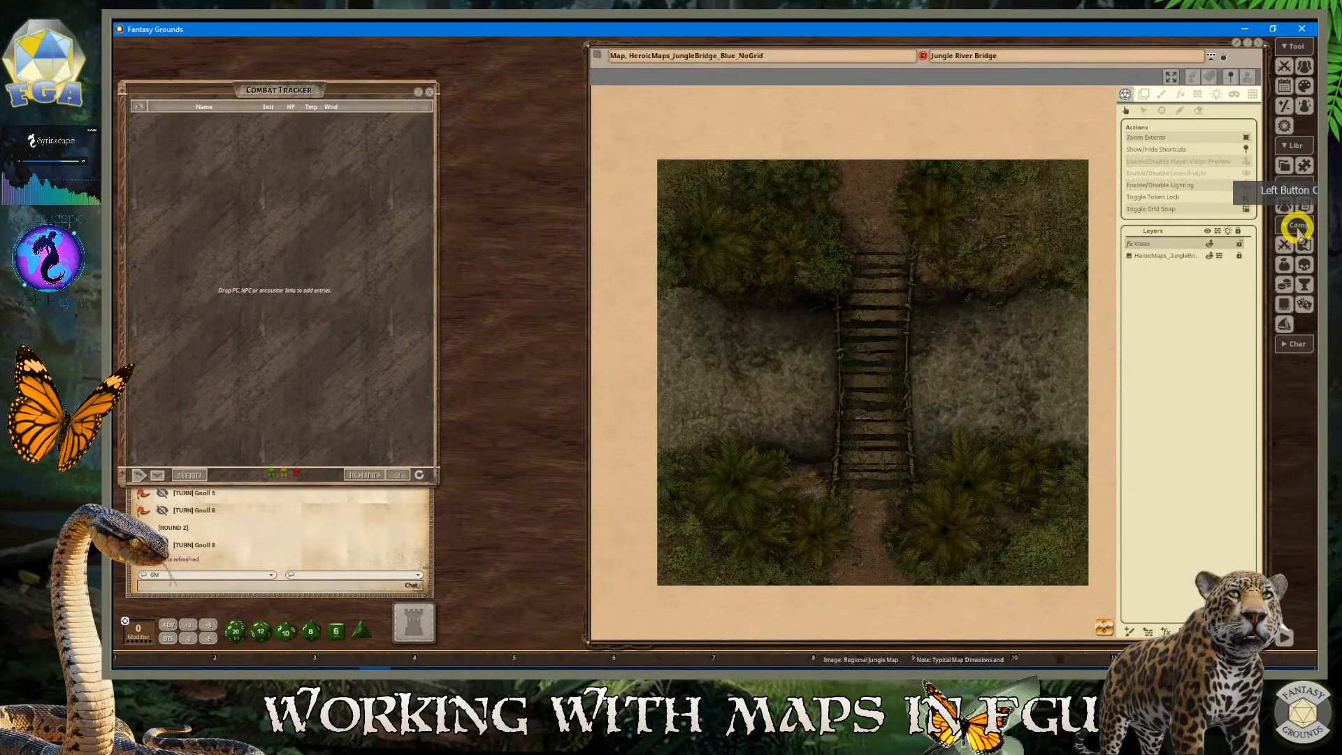
Enable line of sight, preview the Jungle River Bridge map with player vision, and switch the preview back off
left_click(1247, 173)
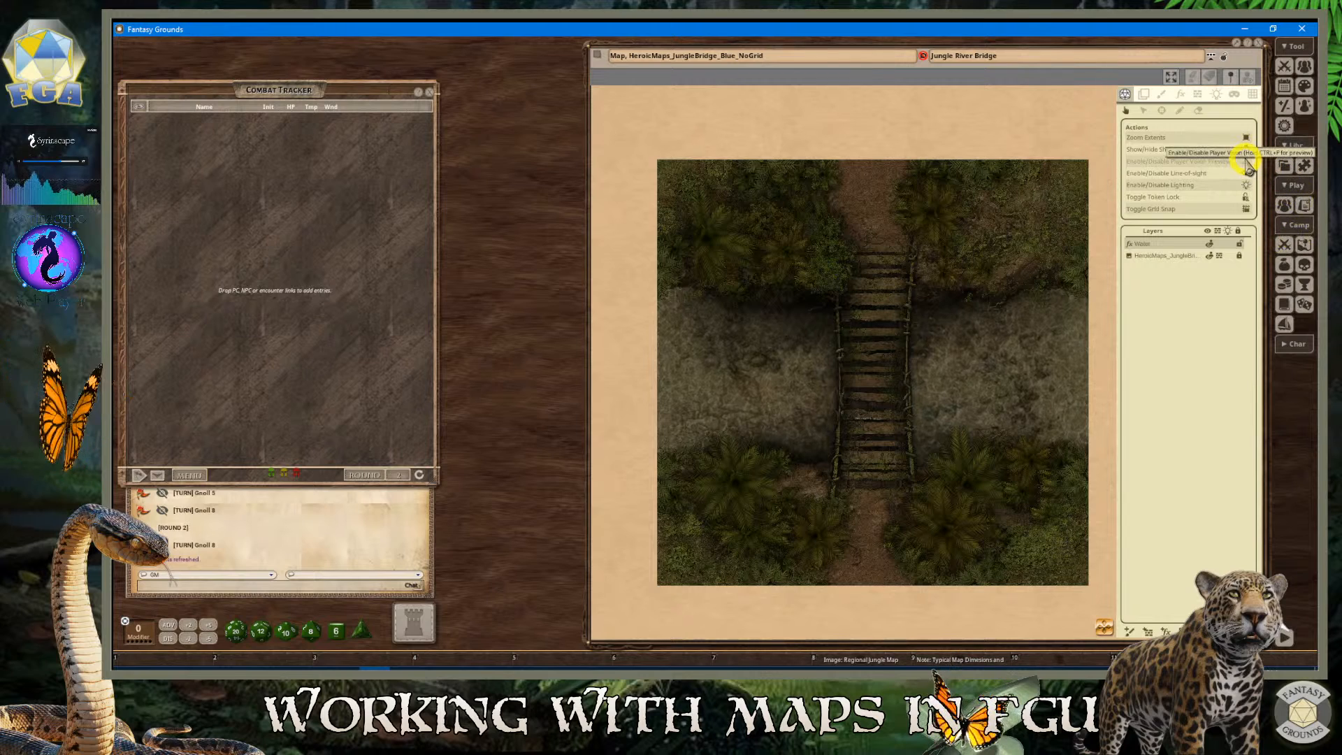
left_click(1247, 162)
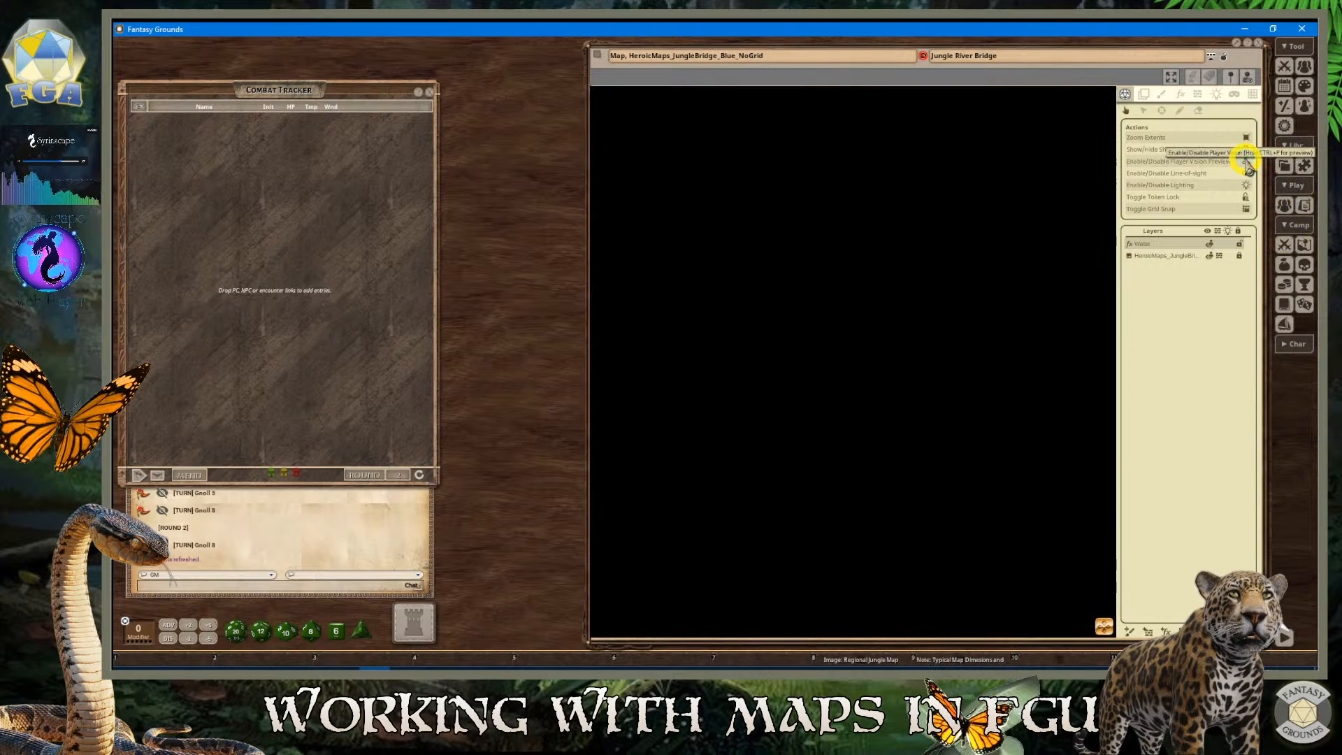
left_click(1248, 162)
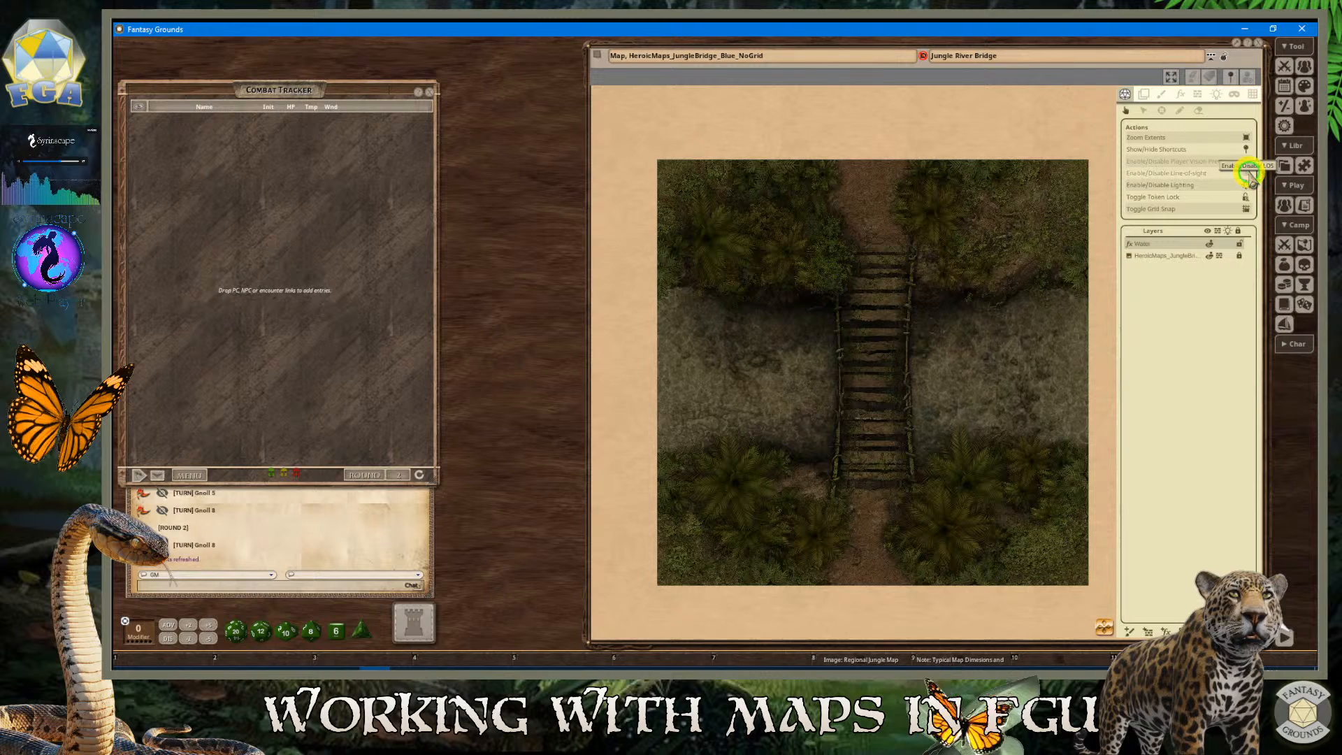
Apply the Sunlight preset to the map's ambient light
left_click(1217, 94)
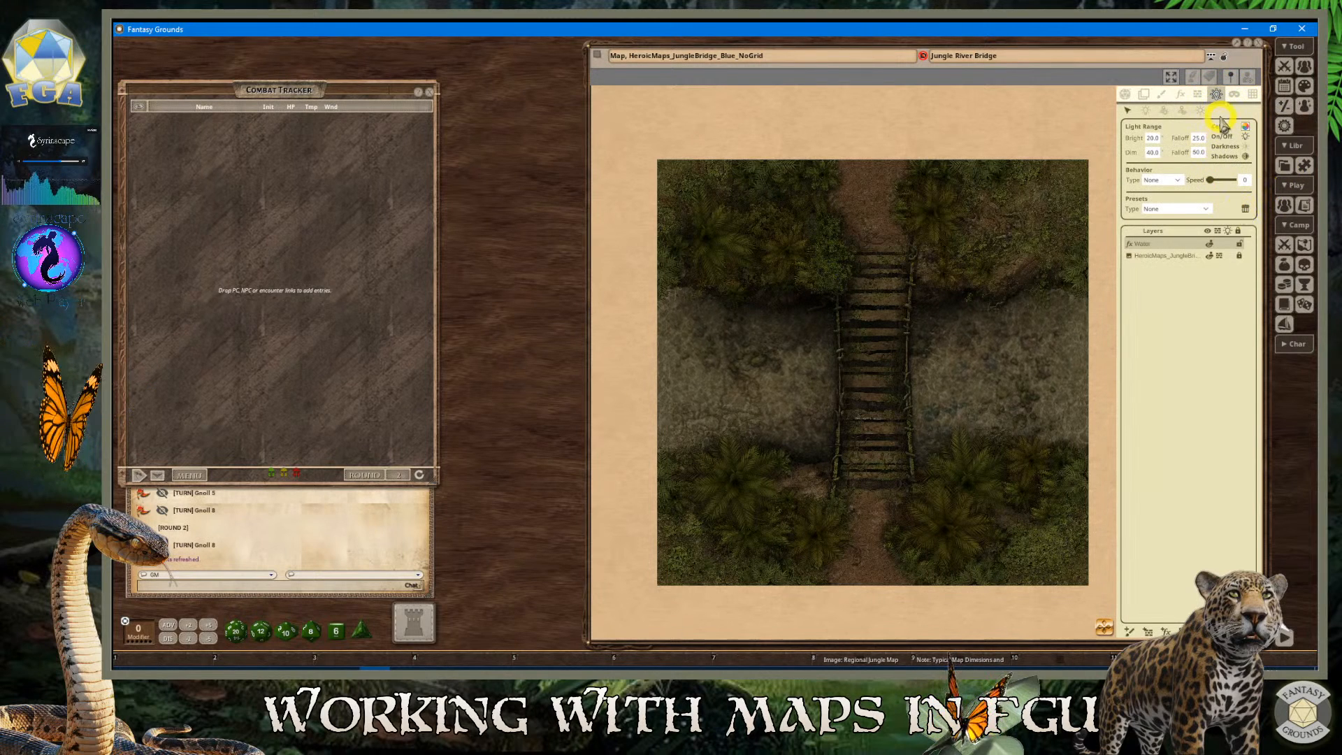
left_click(1201, 112)
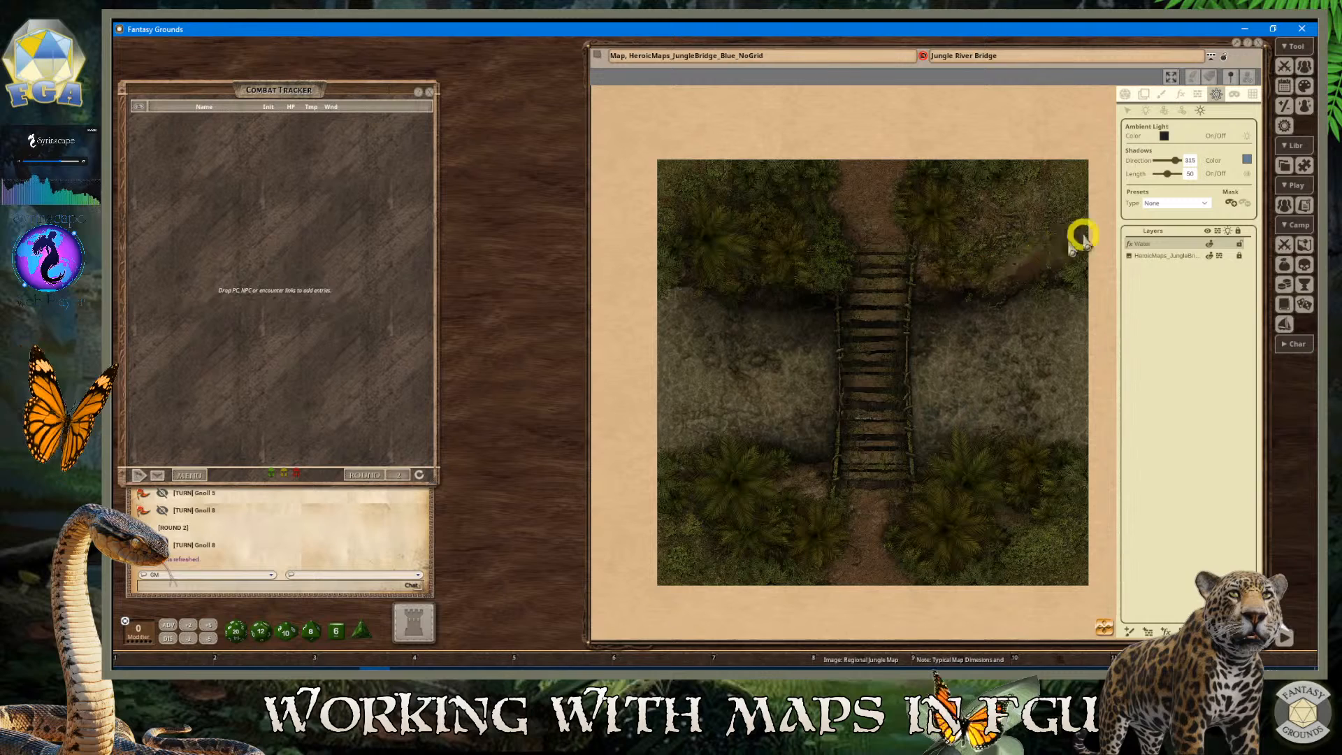
left_click(1205, 204)
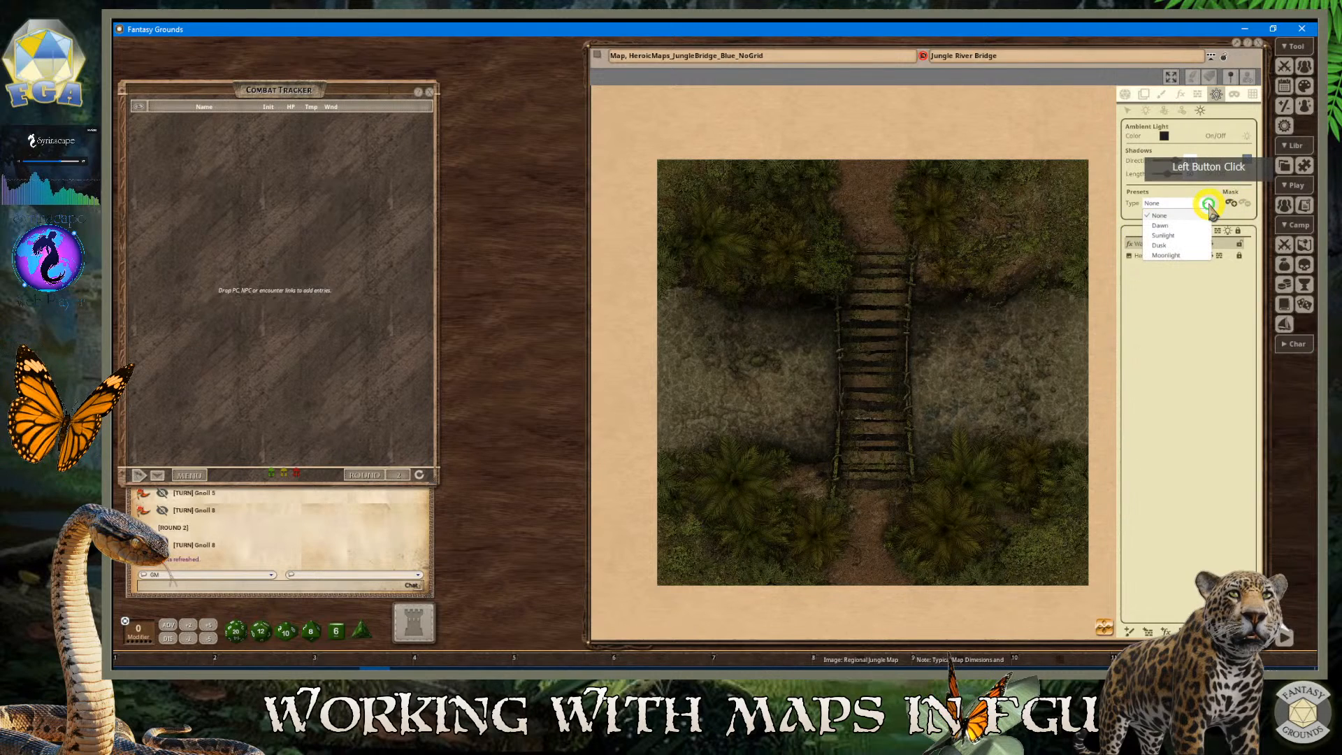
left_click(1180, 240)
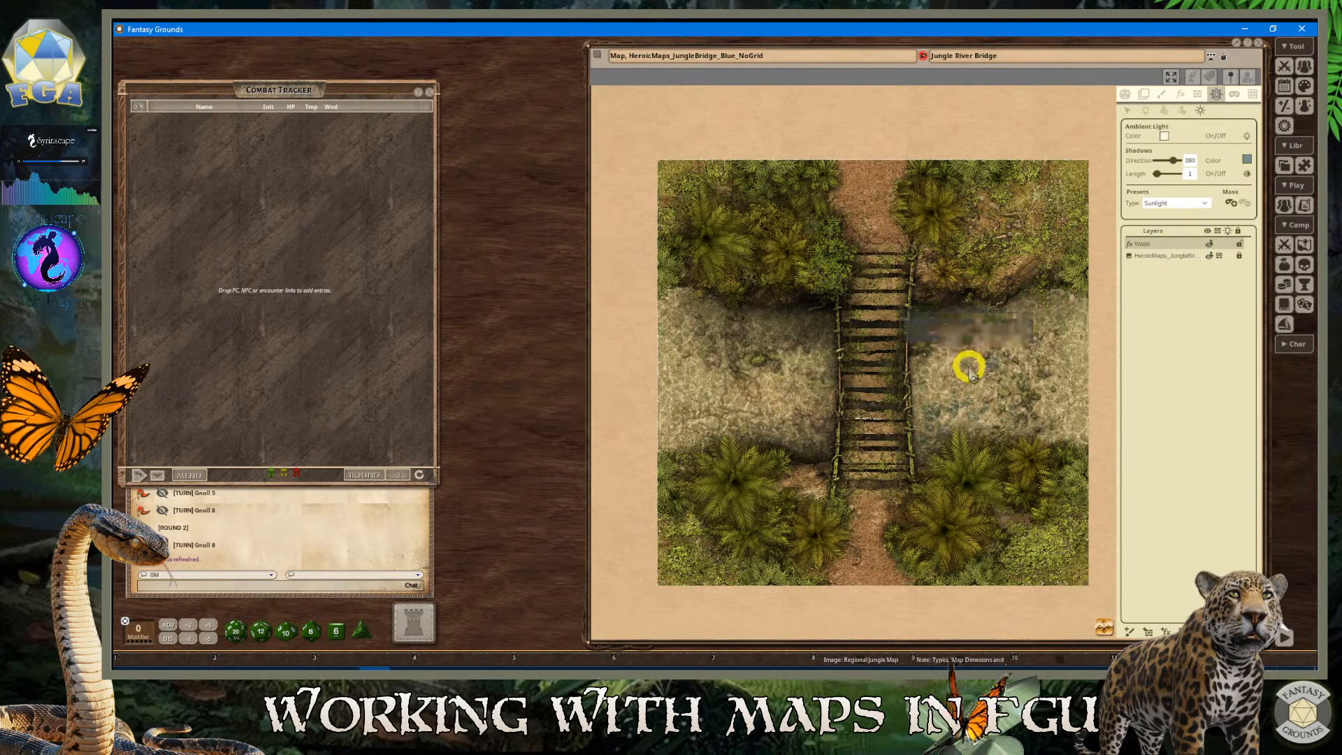
Return to the general map actions, enable line of sight, and check the sunlit river and bridge
left_click(1136, 94)
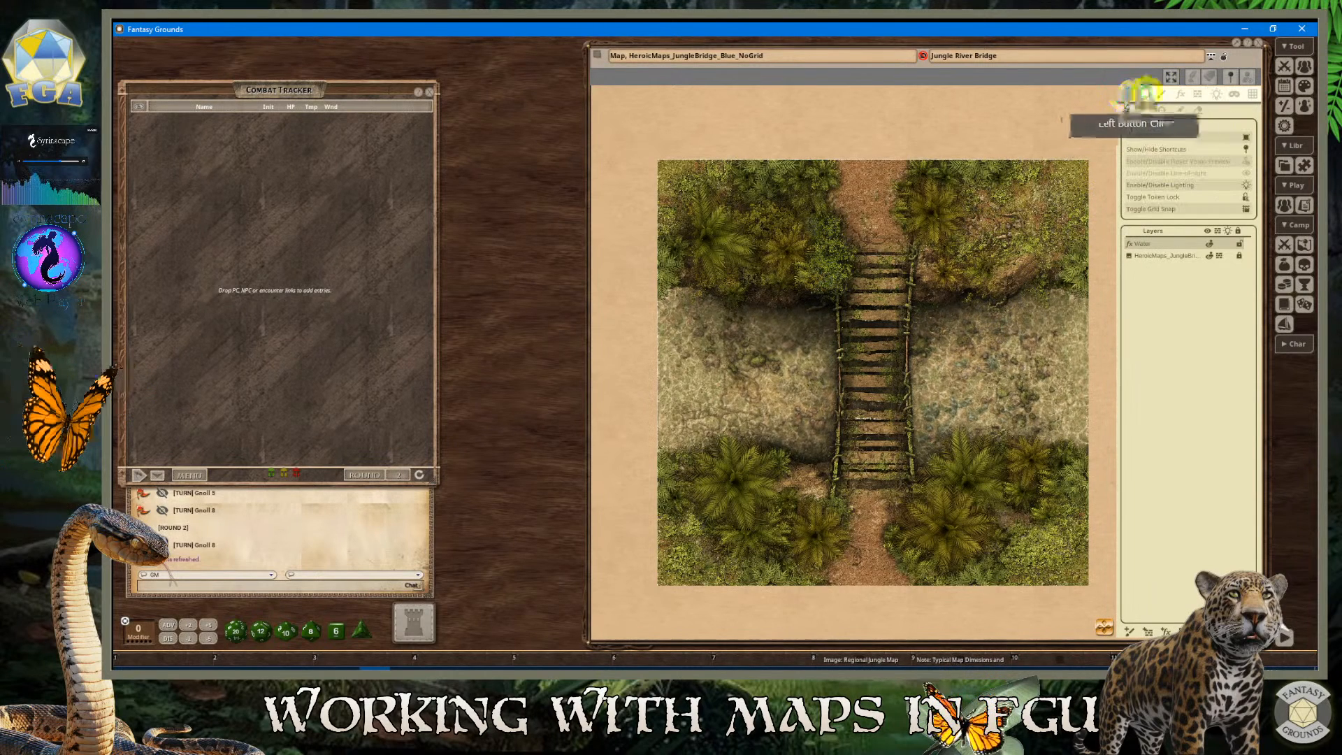
left_click(1246, 174)
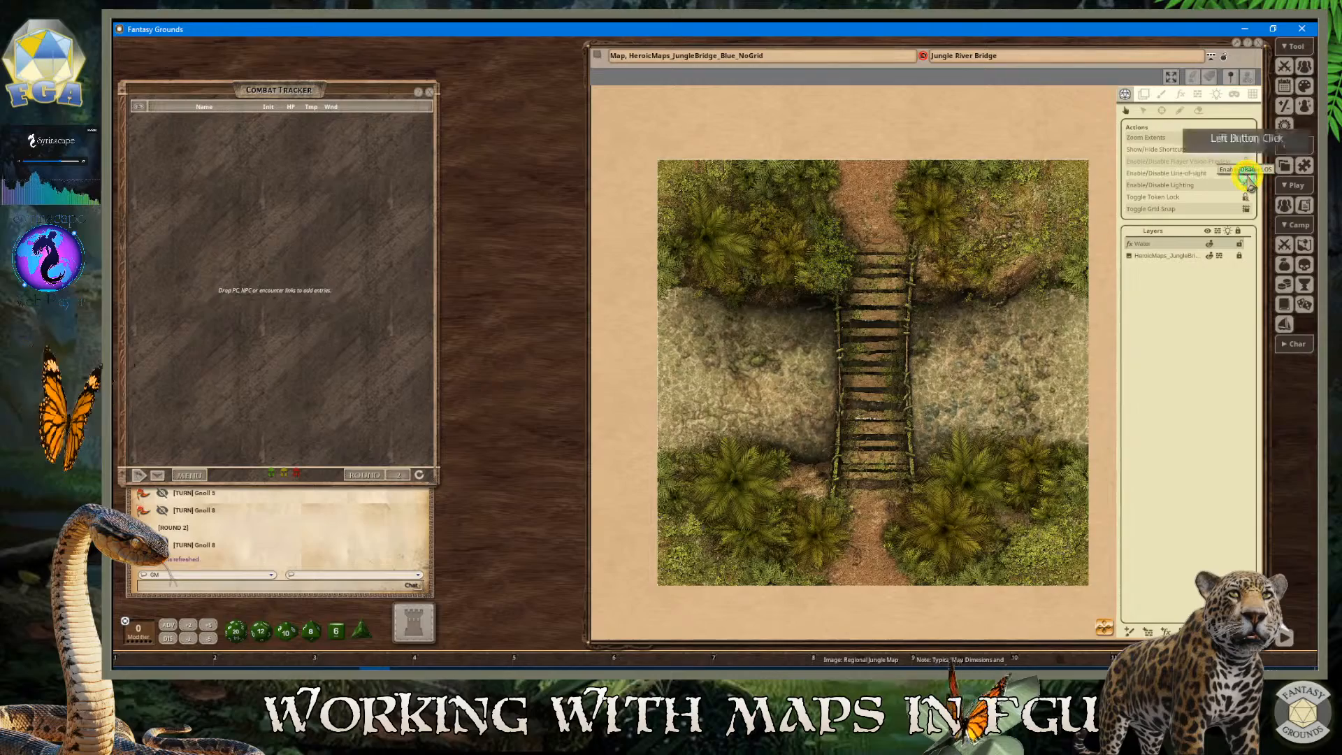
scroll(926, 337, "up", 1)
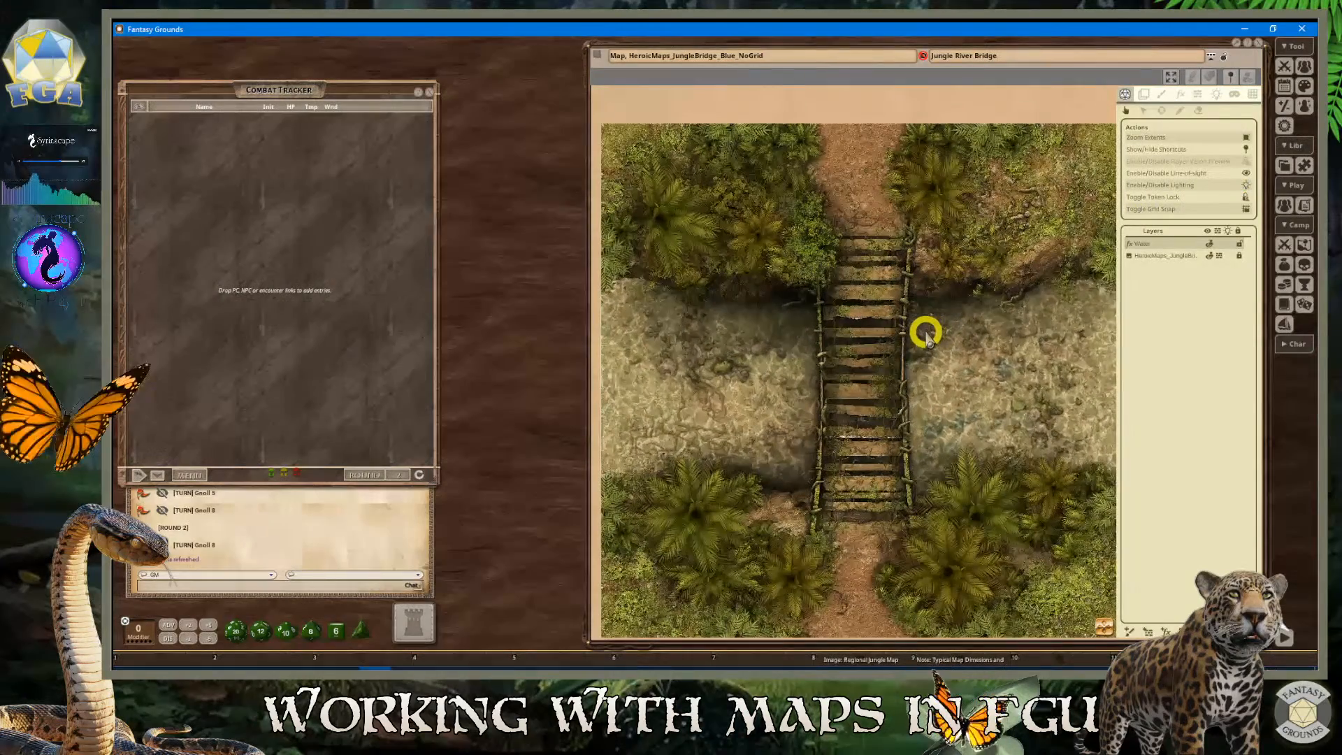
mouse_move(713, 506)
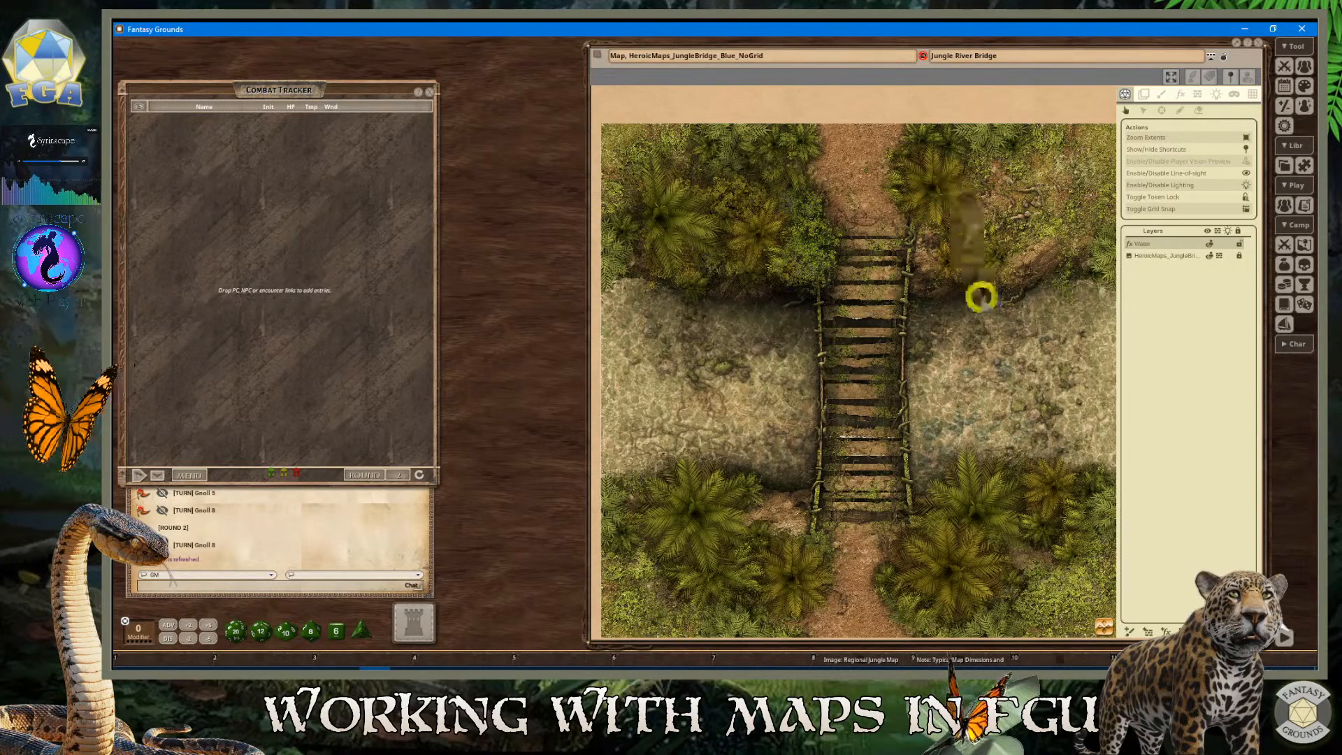
scroll(1026, 405, "down", 1)
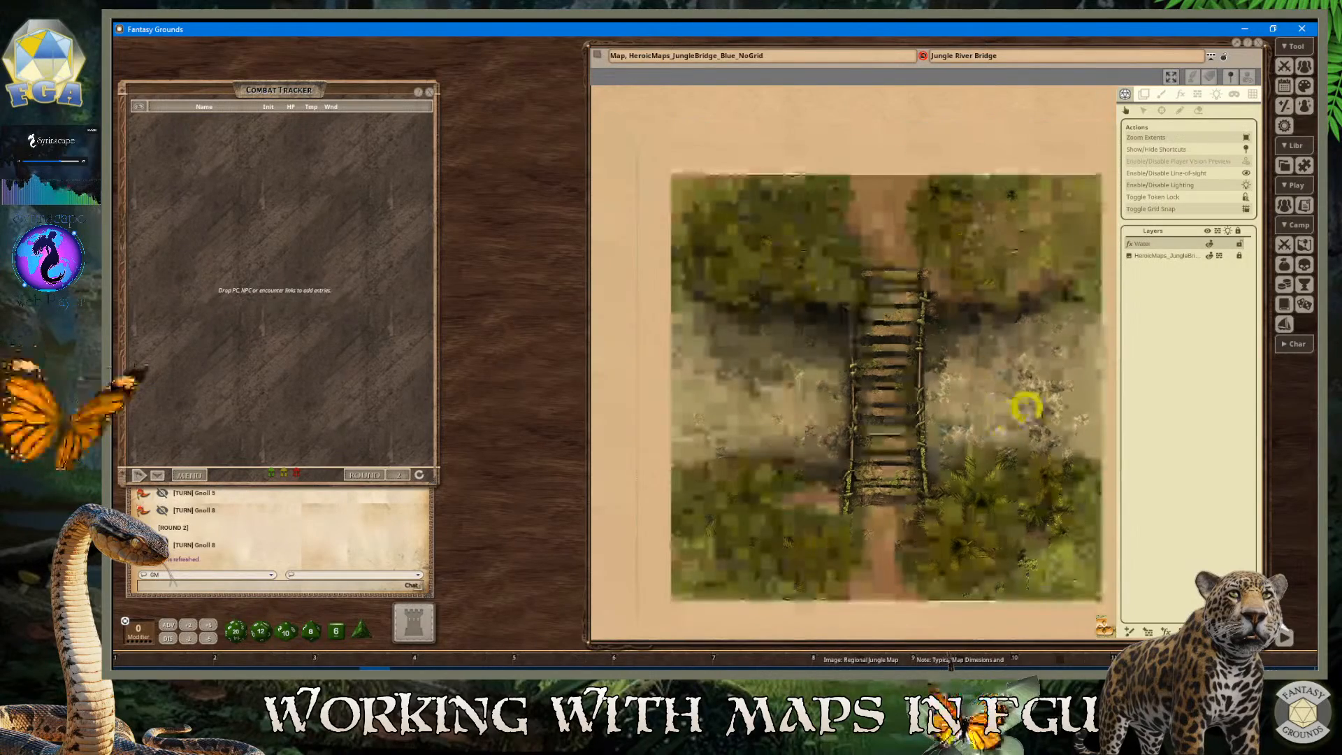
Add the first listed player character to the Combat Tracker and close the Character Selection window
left_click(1287, 207)
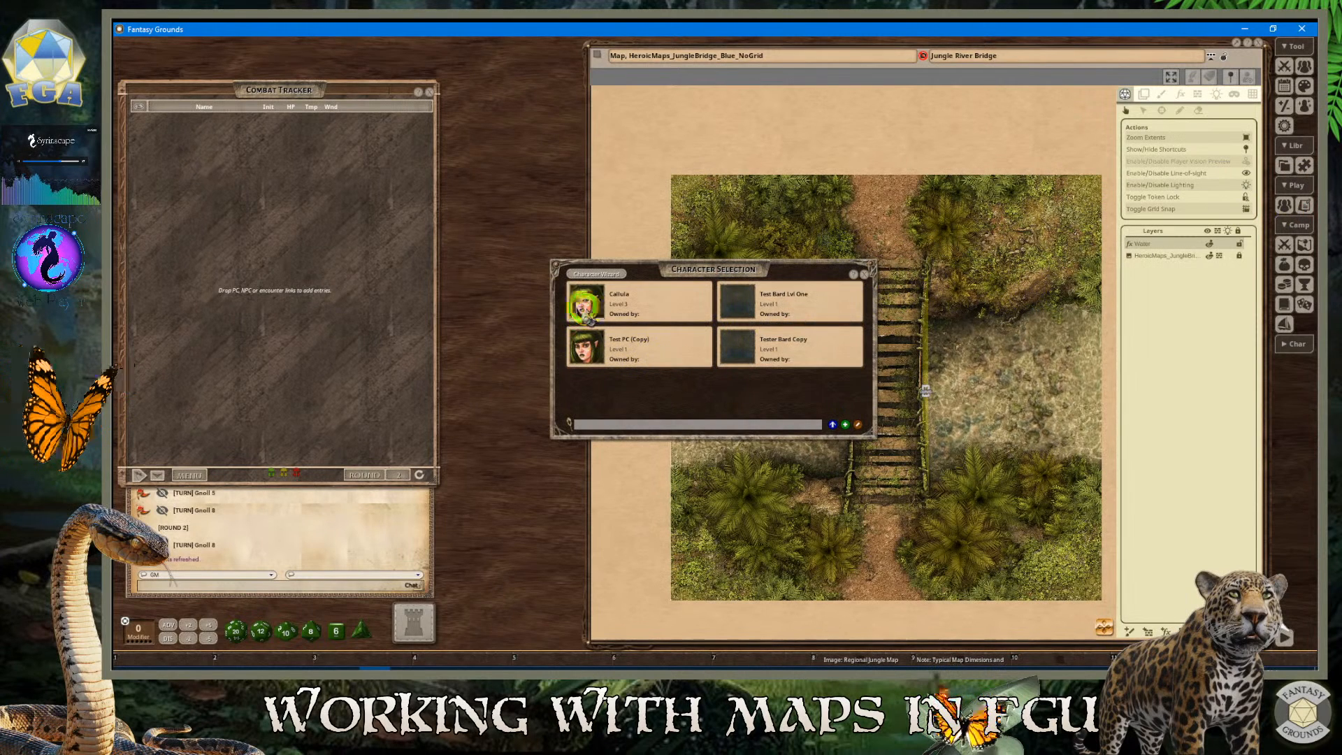
left_click_drag(585, 308, 271, 213)
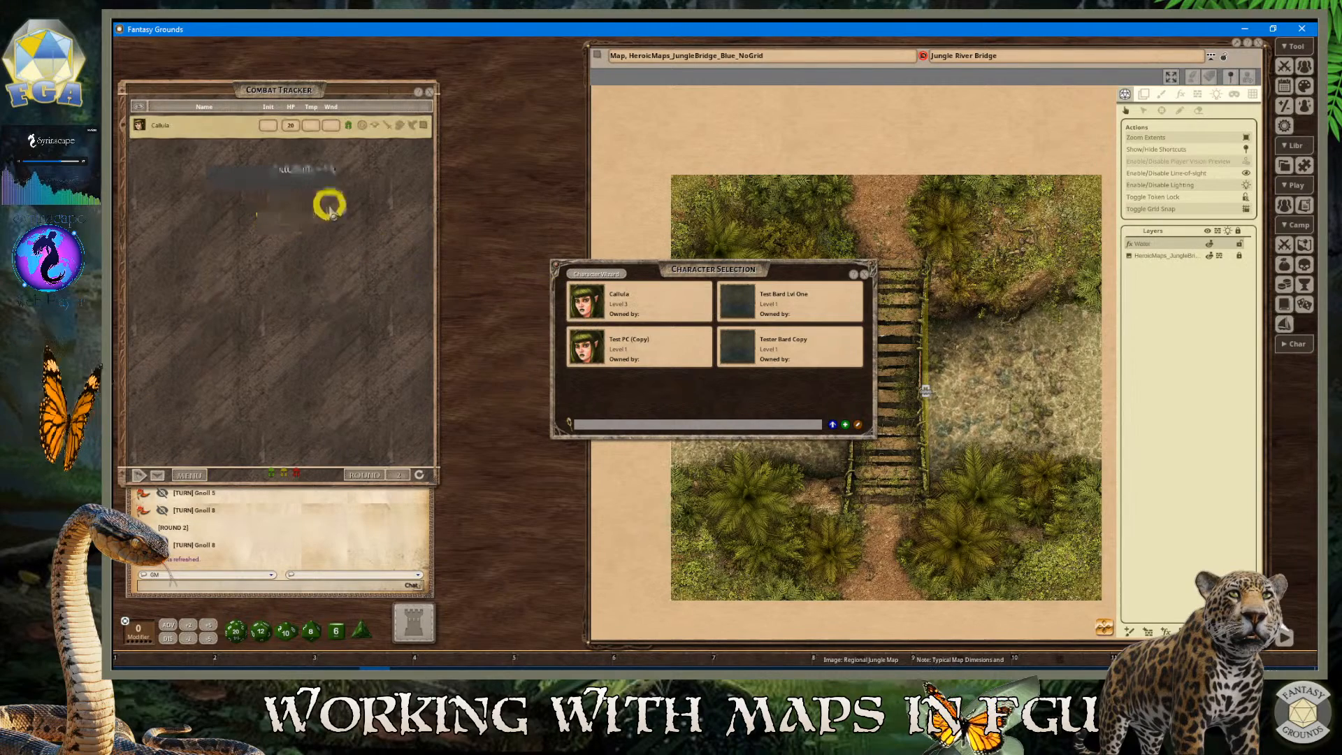
left_click(868, 277)
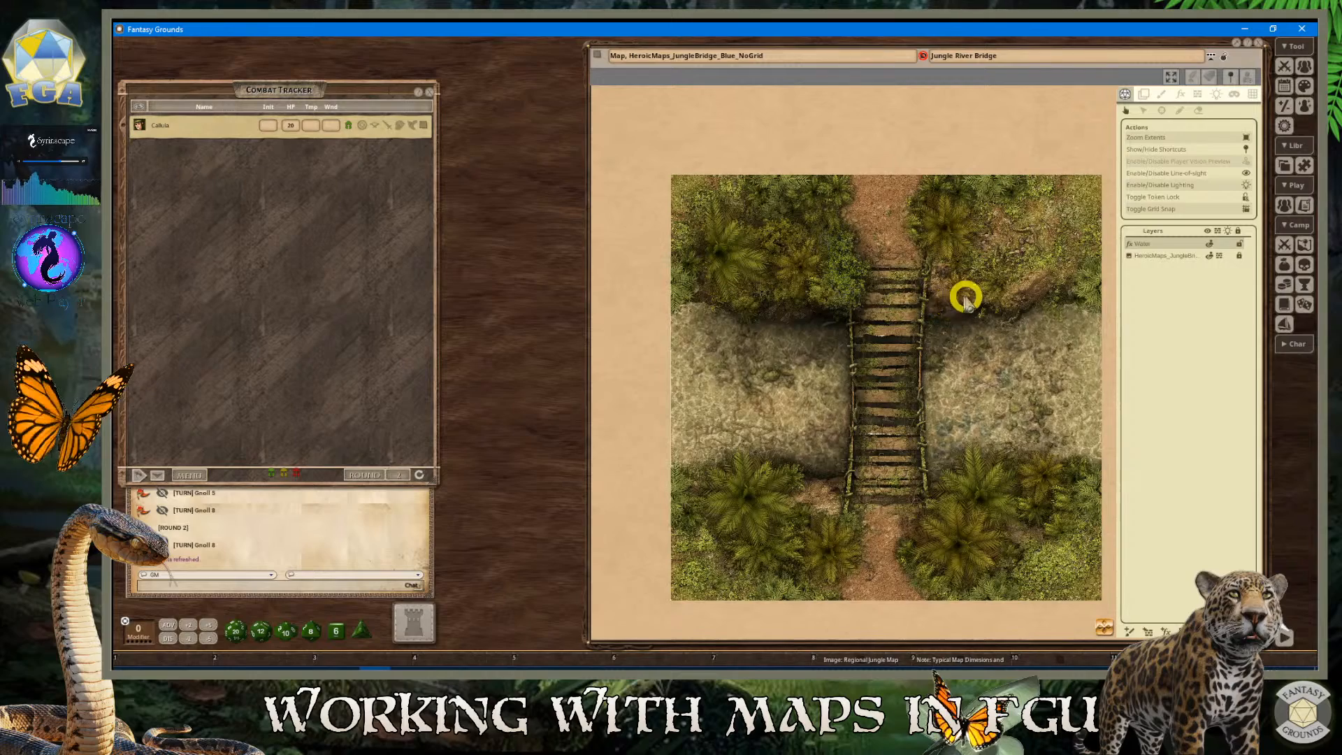
Open the map's grid settings and make the square grid visible over the bridge
scroll(970, 302, "up", 2)
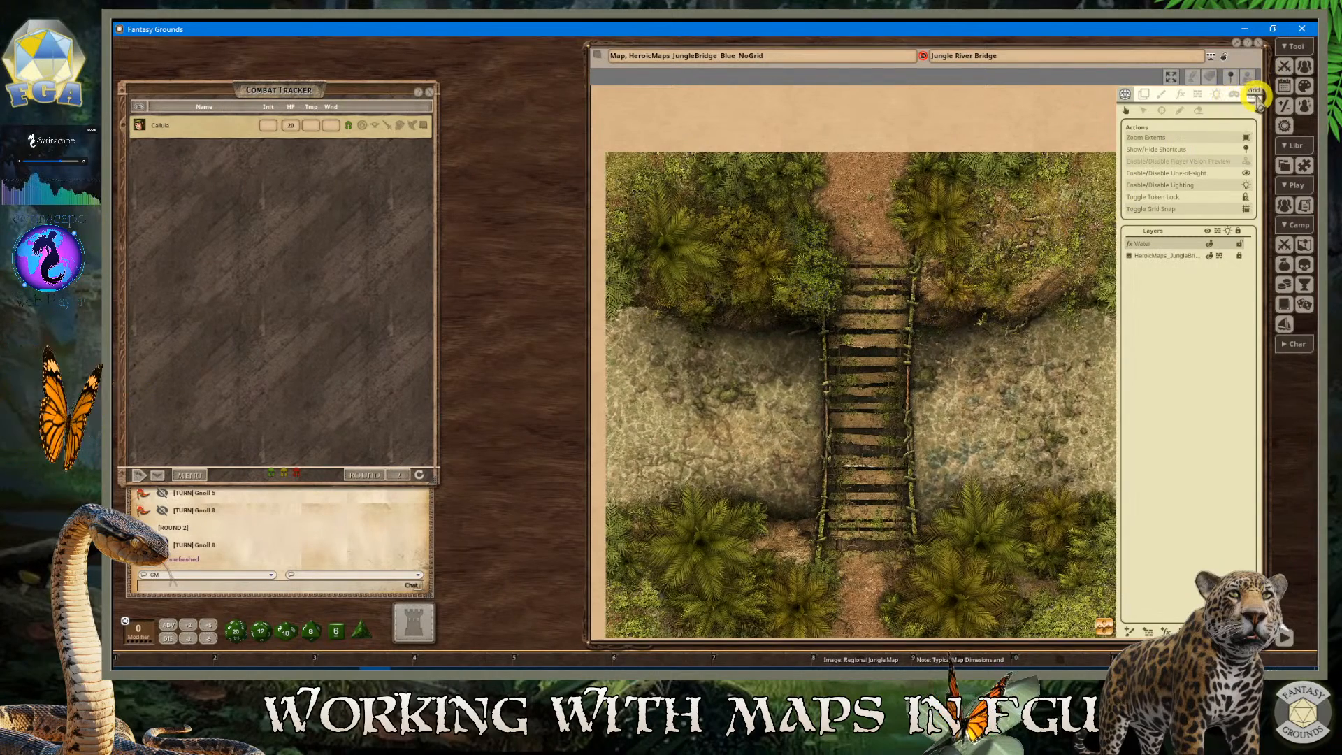
left_click(1255, 96)
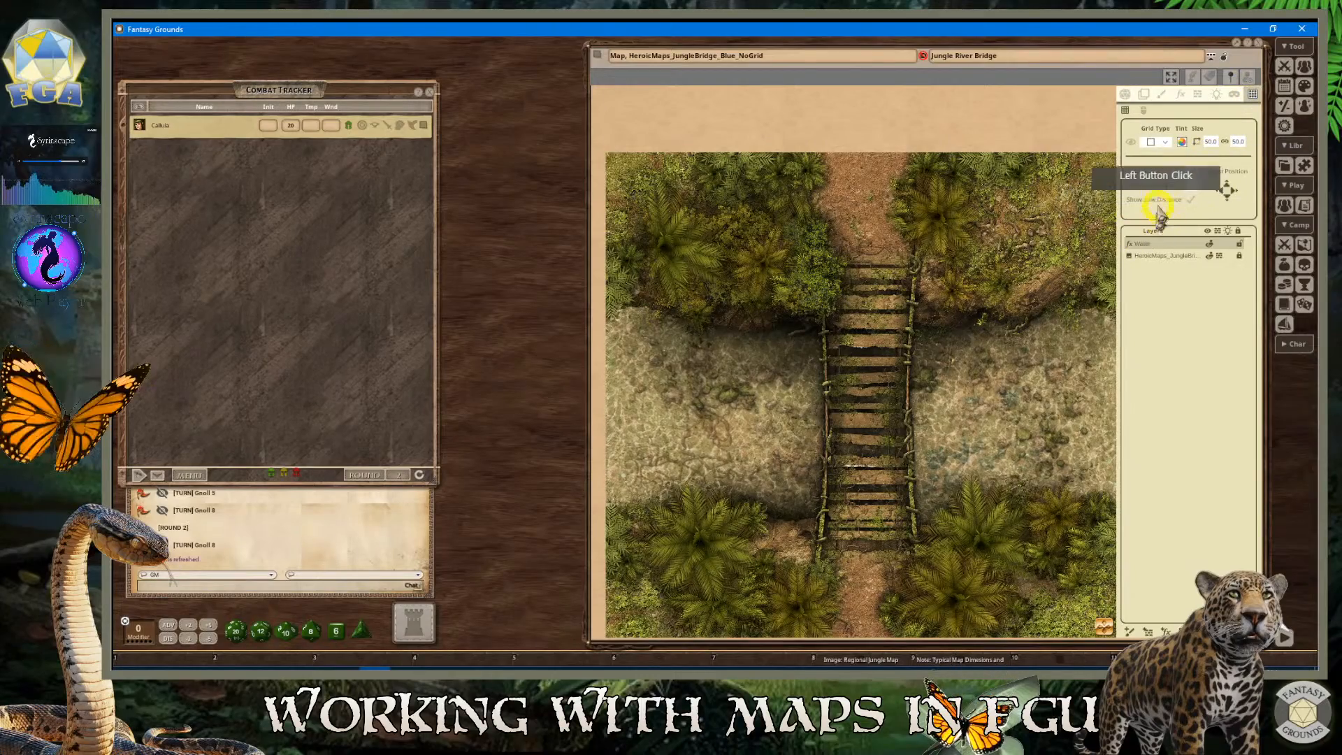
left_click(1134, 140)
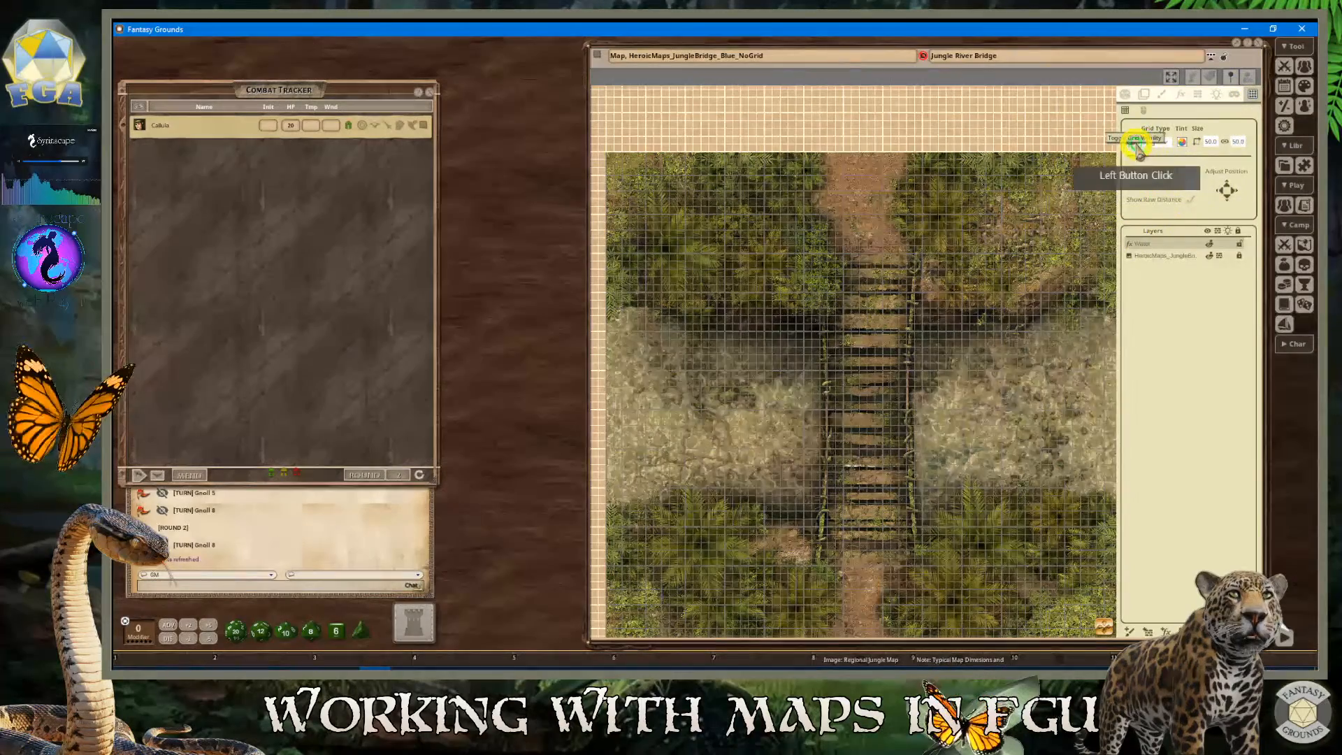
scroll(905, 317, "up", 2)
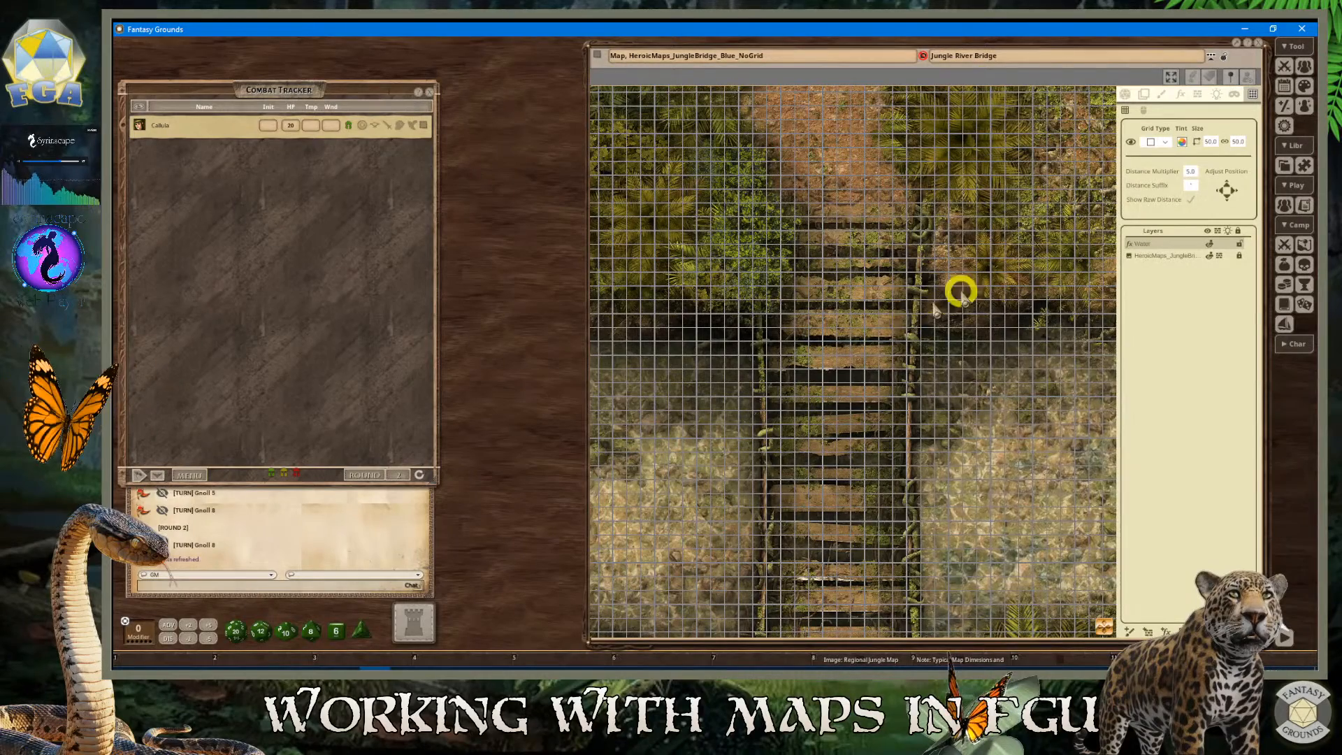
Set the grid size to 72 by 72 and compare the squares with the bridge planks
left_click(1211, 142)
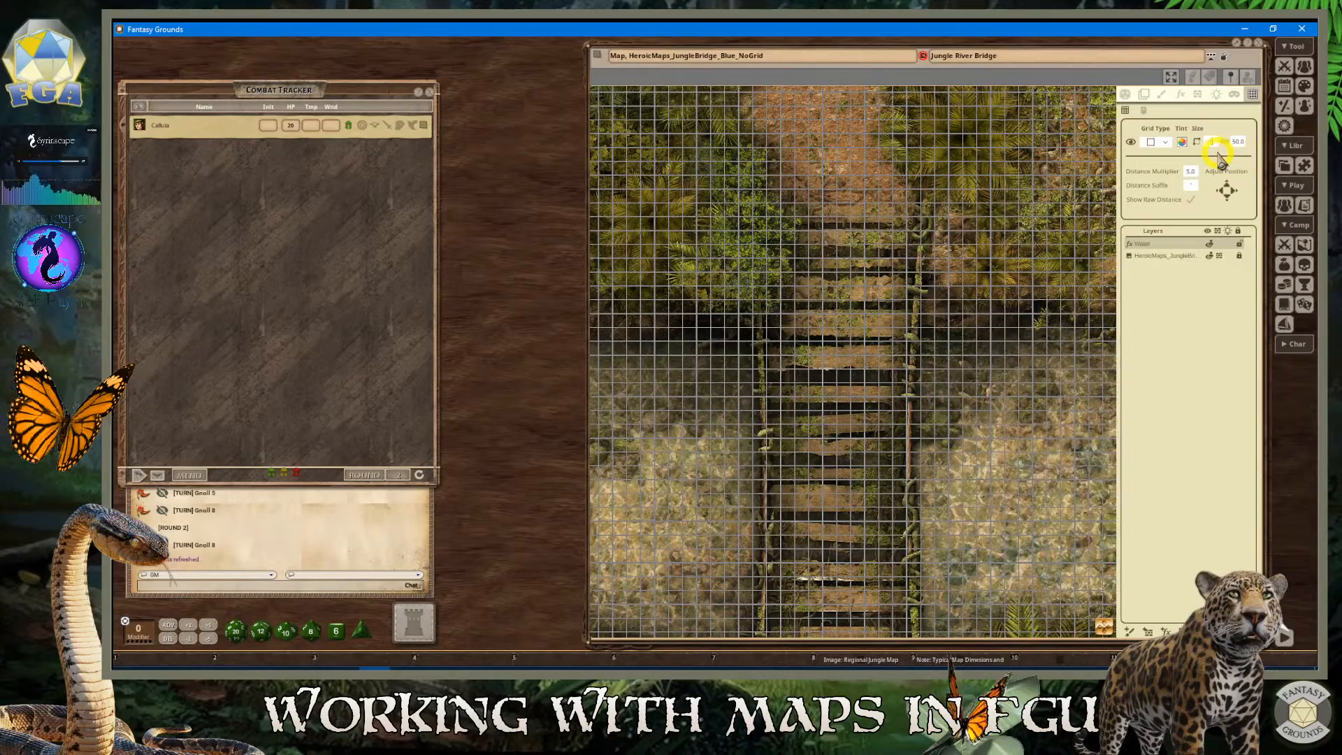
type("72")
left_click(1237, 142)
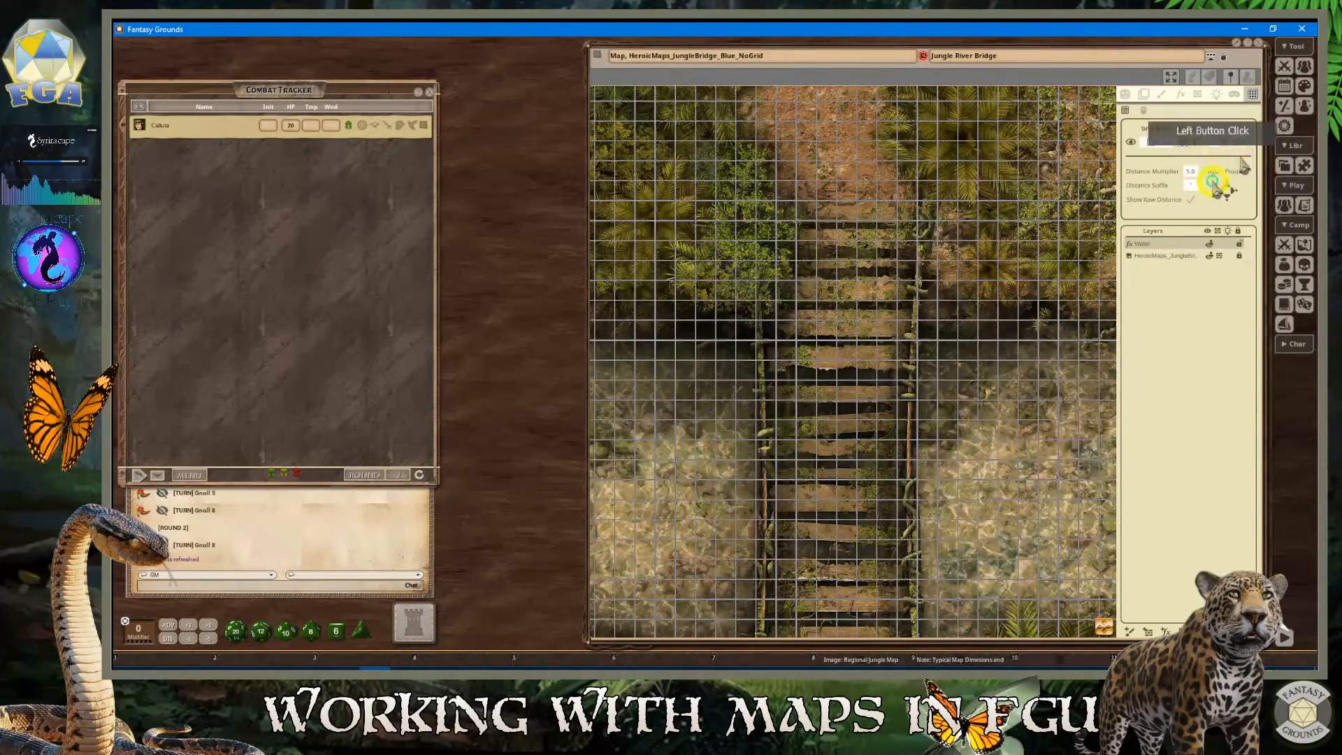
scroll(979, 299, "down", 2)
scroll(981, 292, "up", 3)
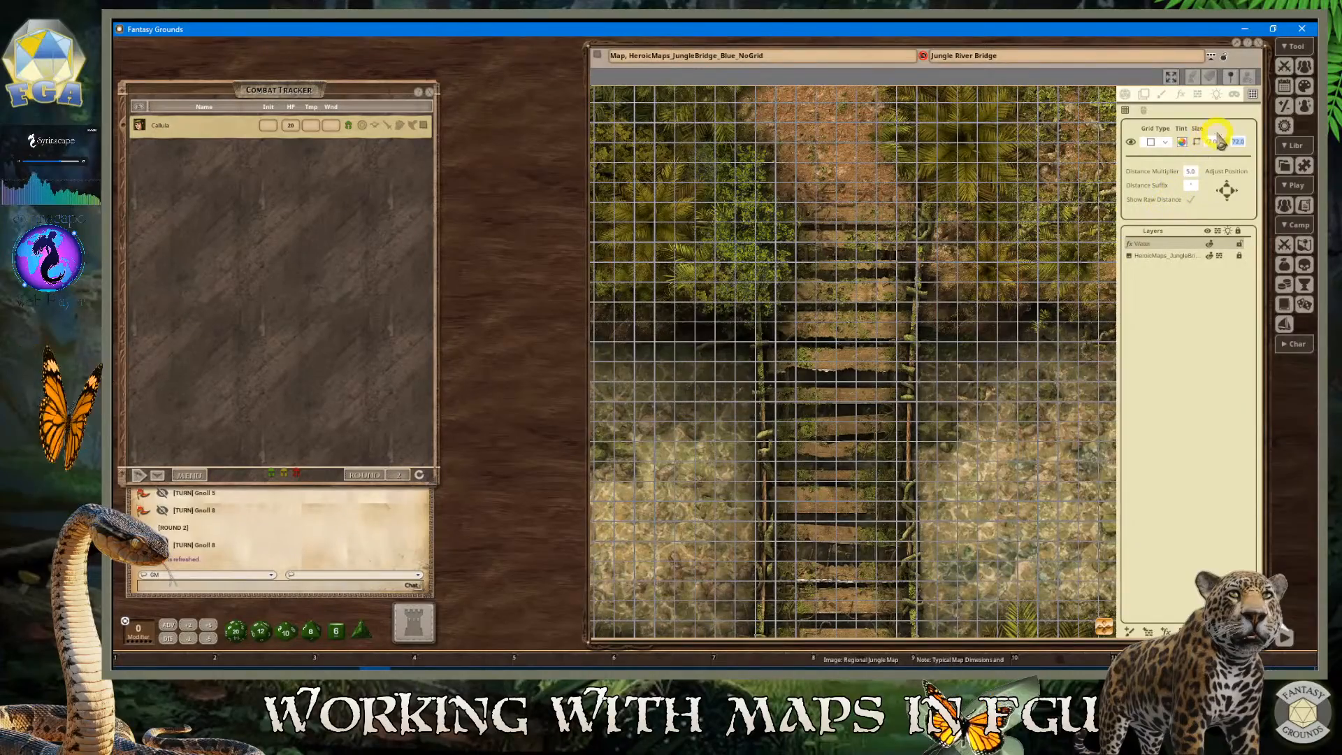
Enlarge the grid size to 140 by 140
left_click(1214, 145)
type("1")
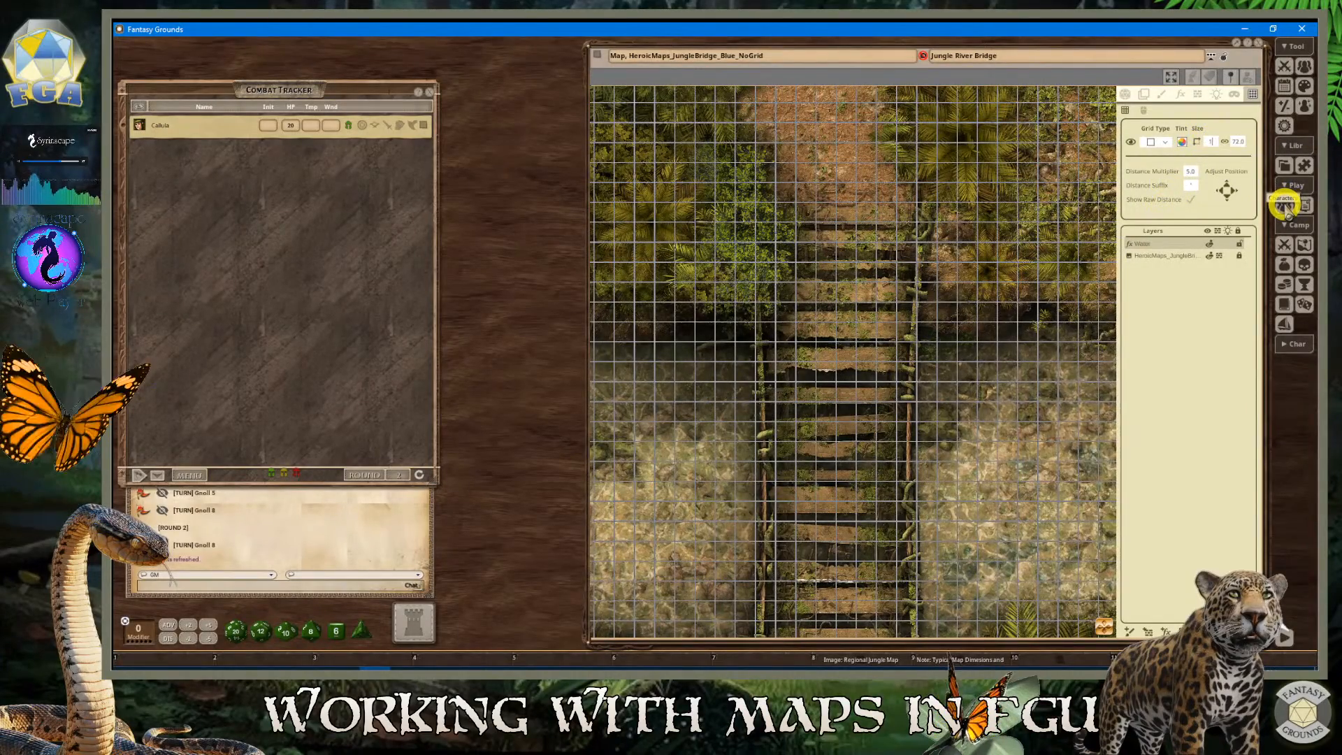
type("40")
key("Tab")
left_click(1028, 239)
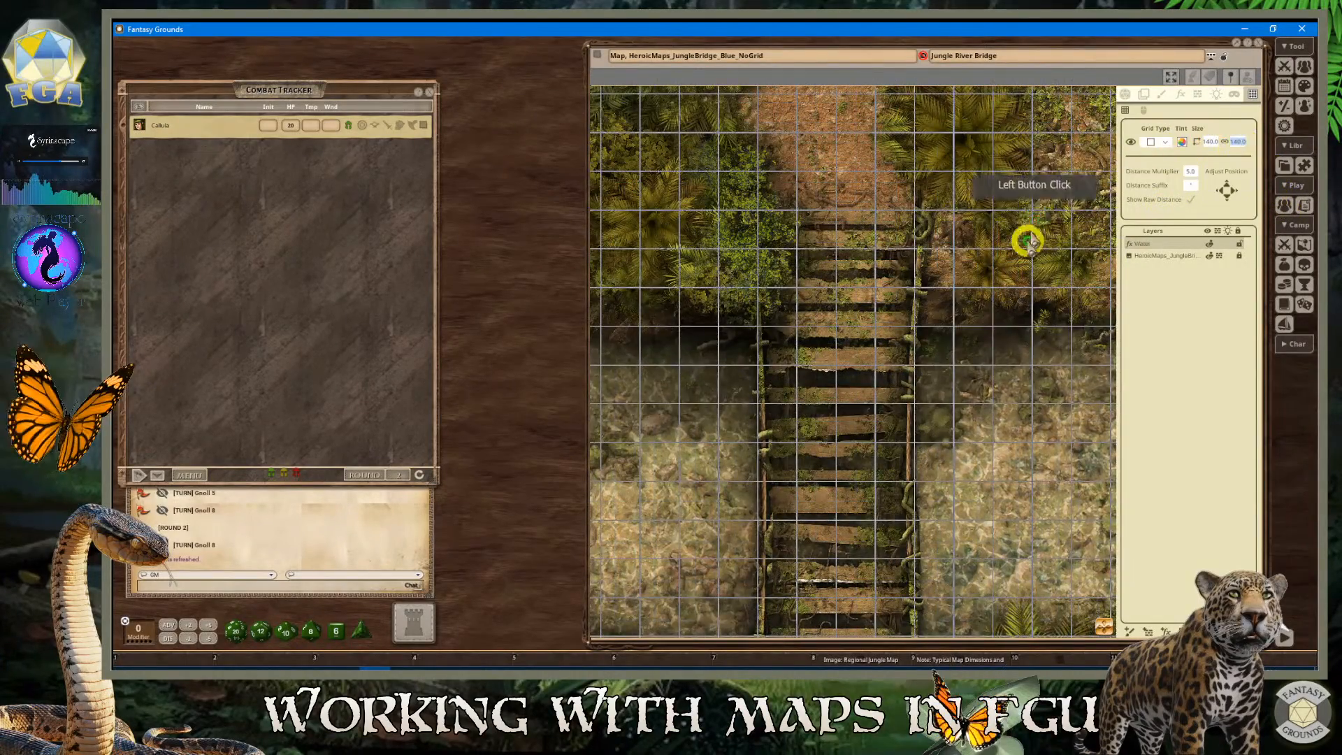
Examine how the enlarged grid squares fit the bridge, the dirt path and the edges of the map
scroll(1018, 293, "down", 3)
scroll(963, 339, "up", 4)
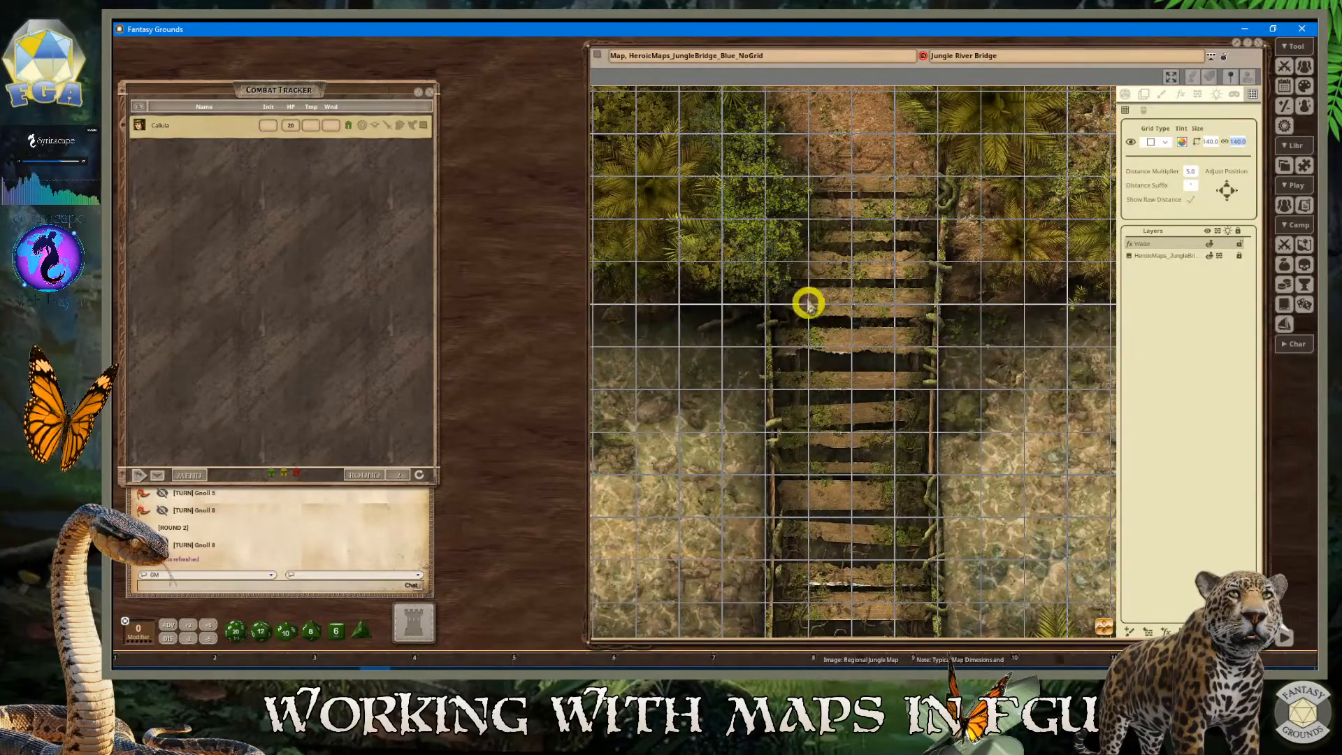
scroll(817, 305, "up", 1)
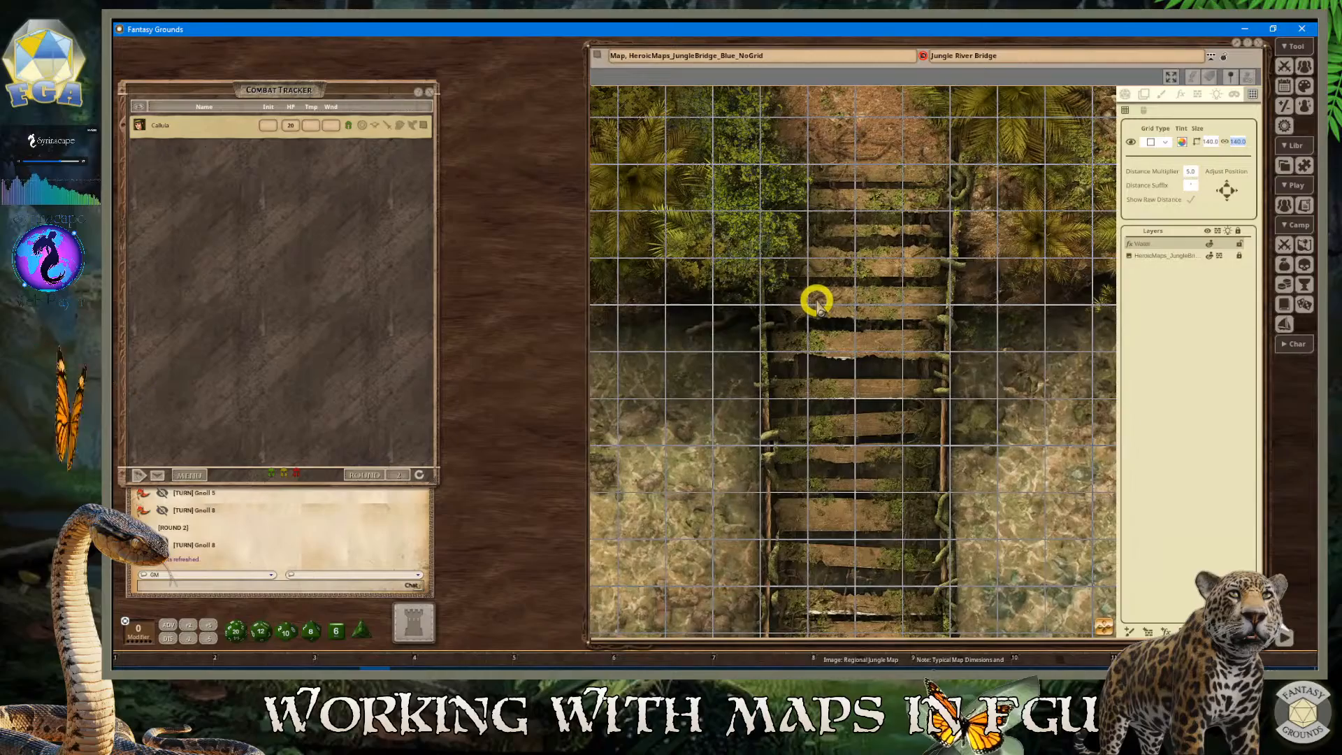
scroll(817, 305, "down", 4)
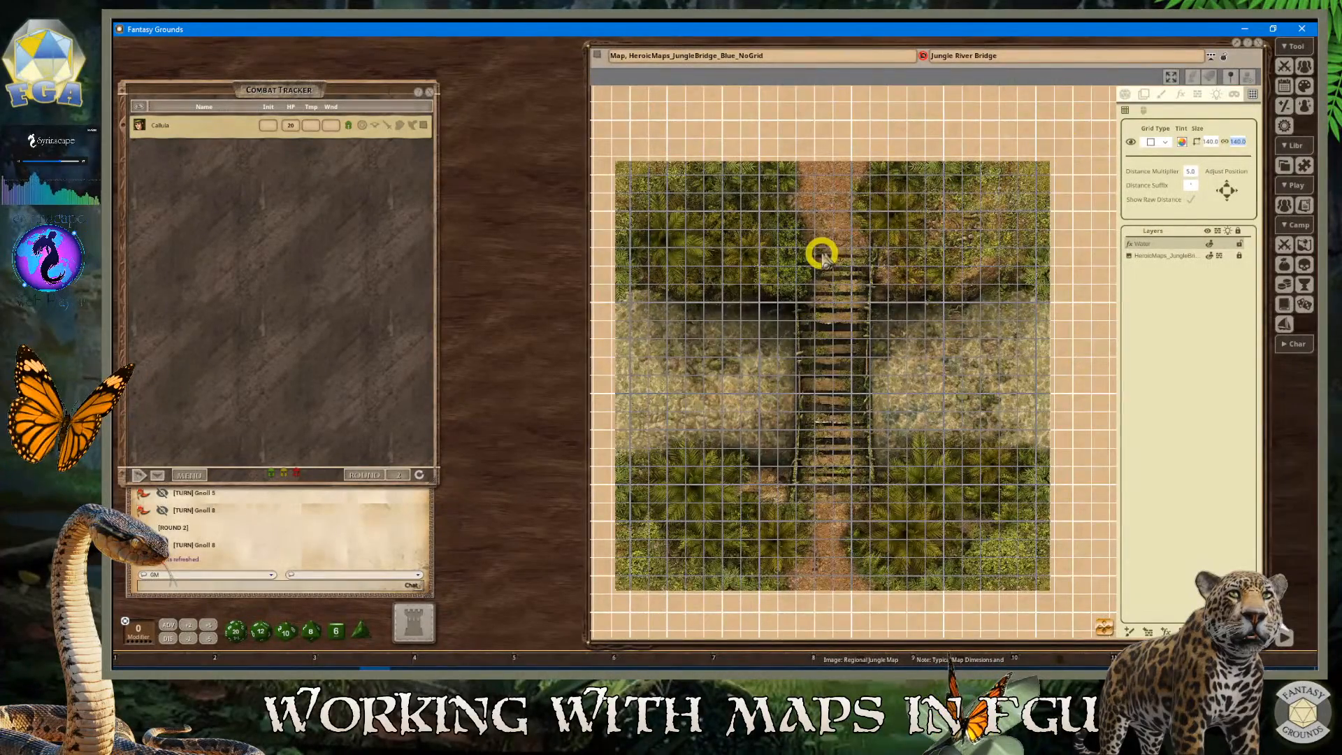
scroll(810, 249, "up", 2)
scroll(764, 235, "up", 1)
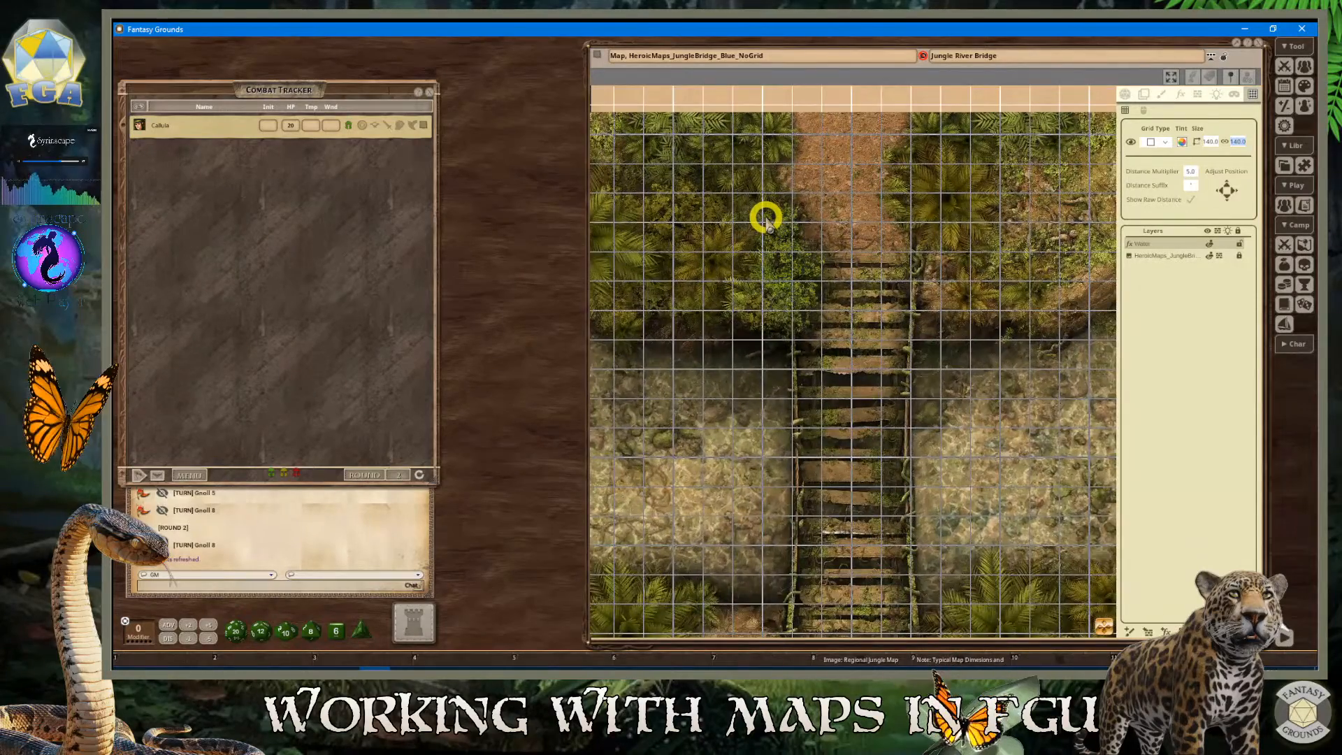
scroll(765, 218, "down", 3)
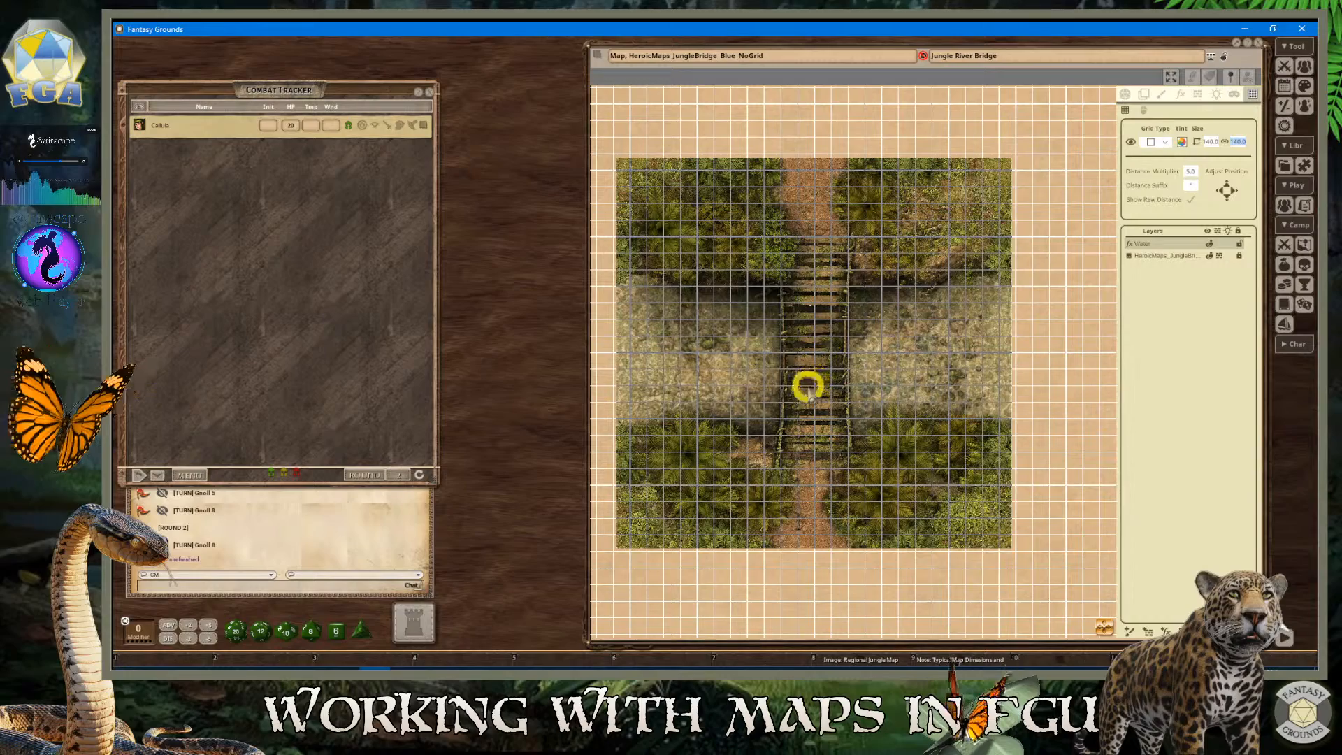
scroll(812, 396, "up", 1)
scroll(797, 301, "down", 1)
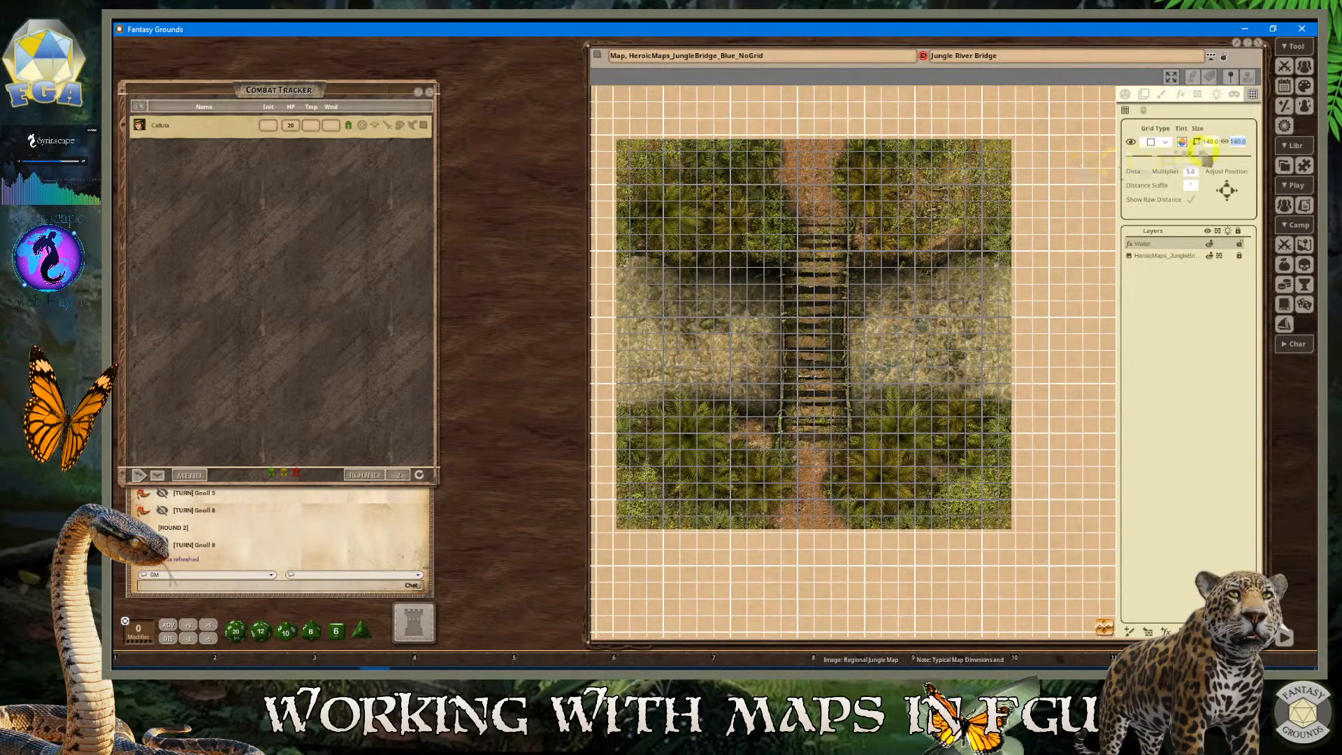
Set the grid size back to 72 by 72 and check it along the map's east edge
left_click(1243, 177)
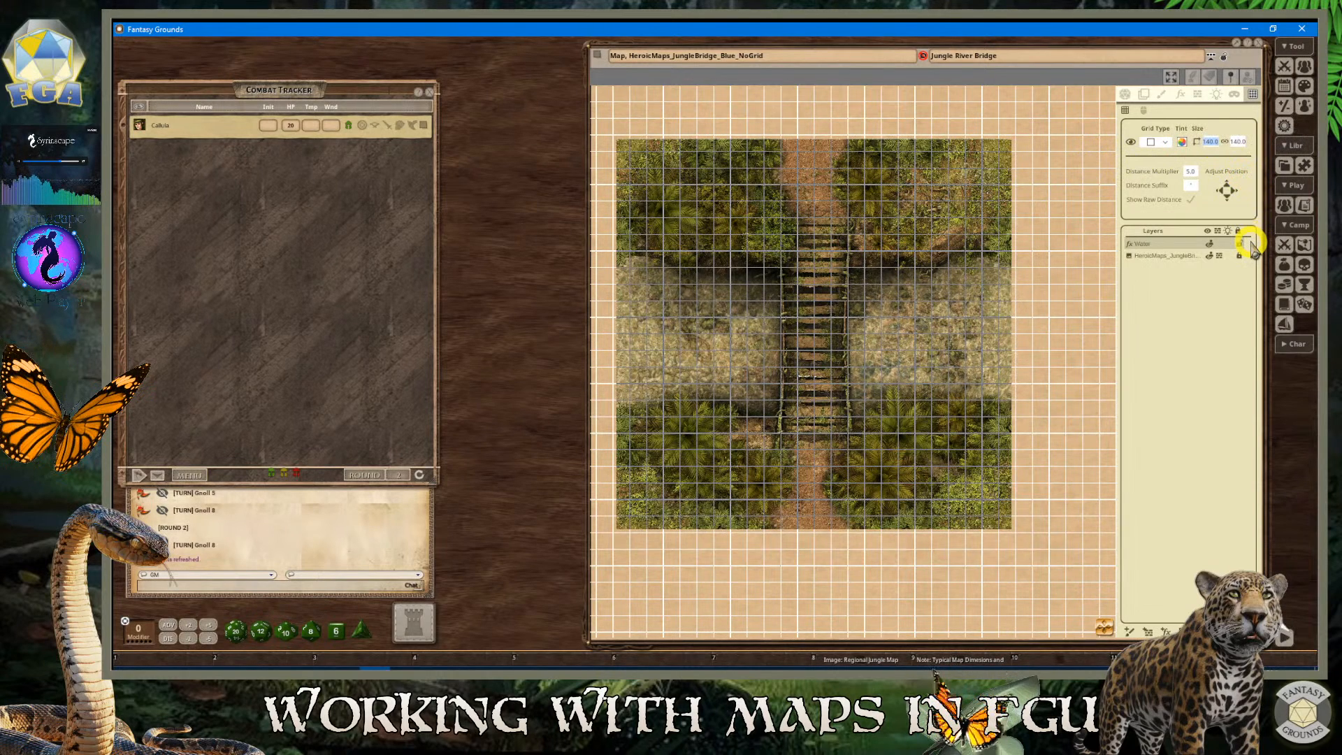
type("72")
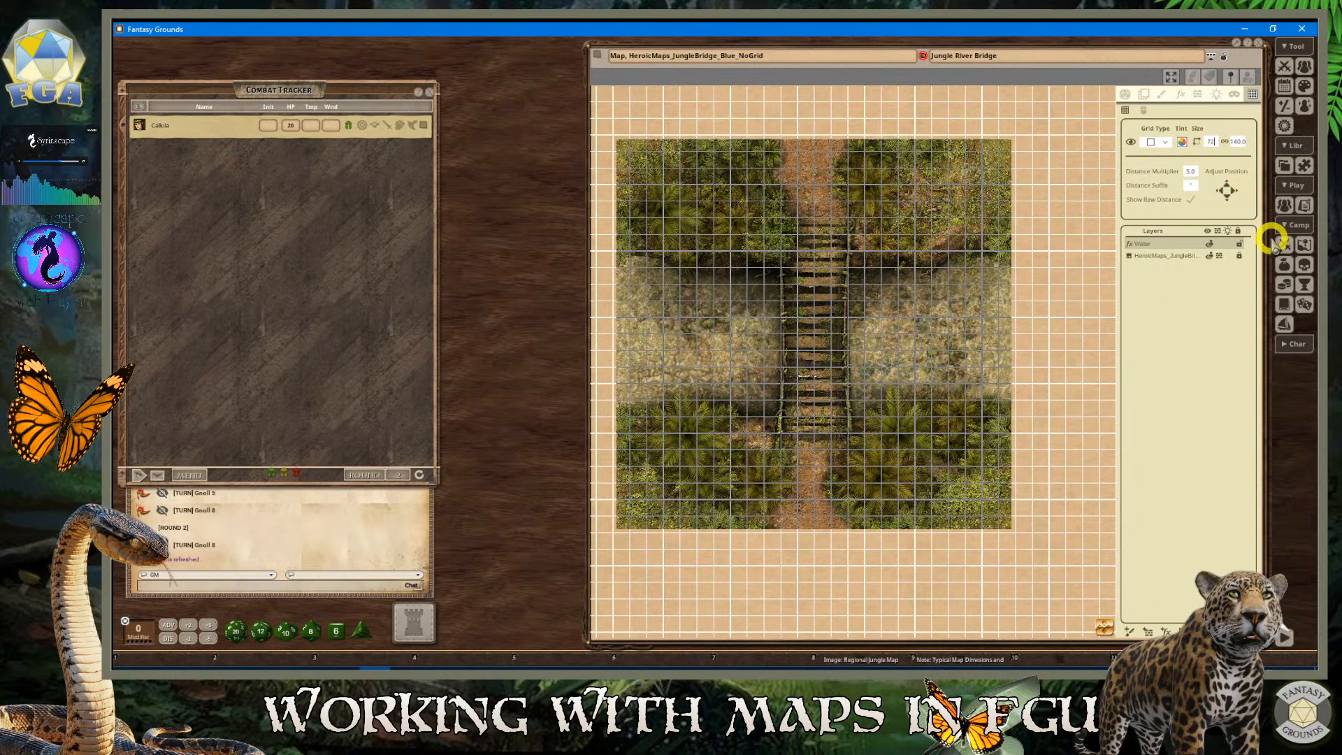
left_click(1239, 142)
scroll(1034, 199, "up", 3)
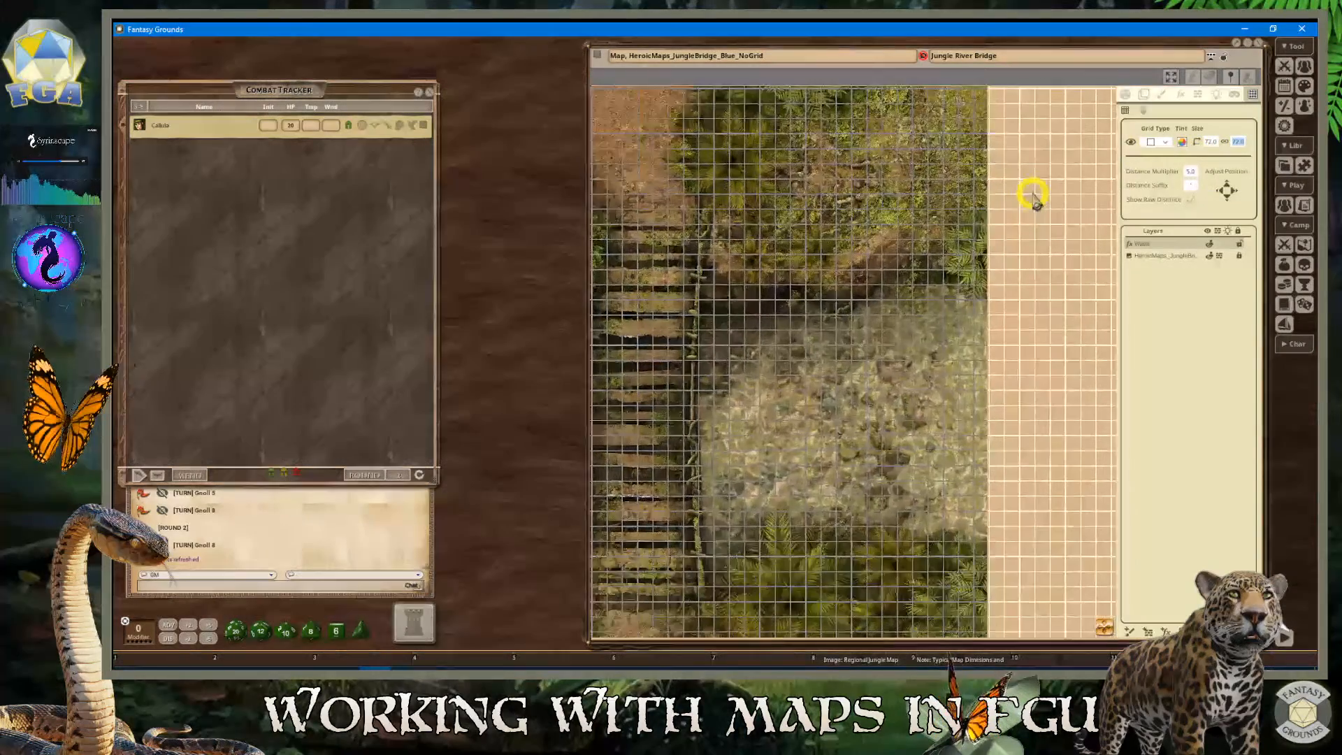
scroll(992, 203, "down", 3)
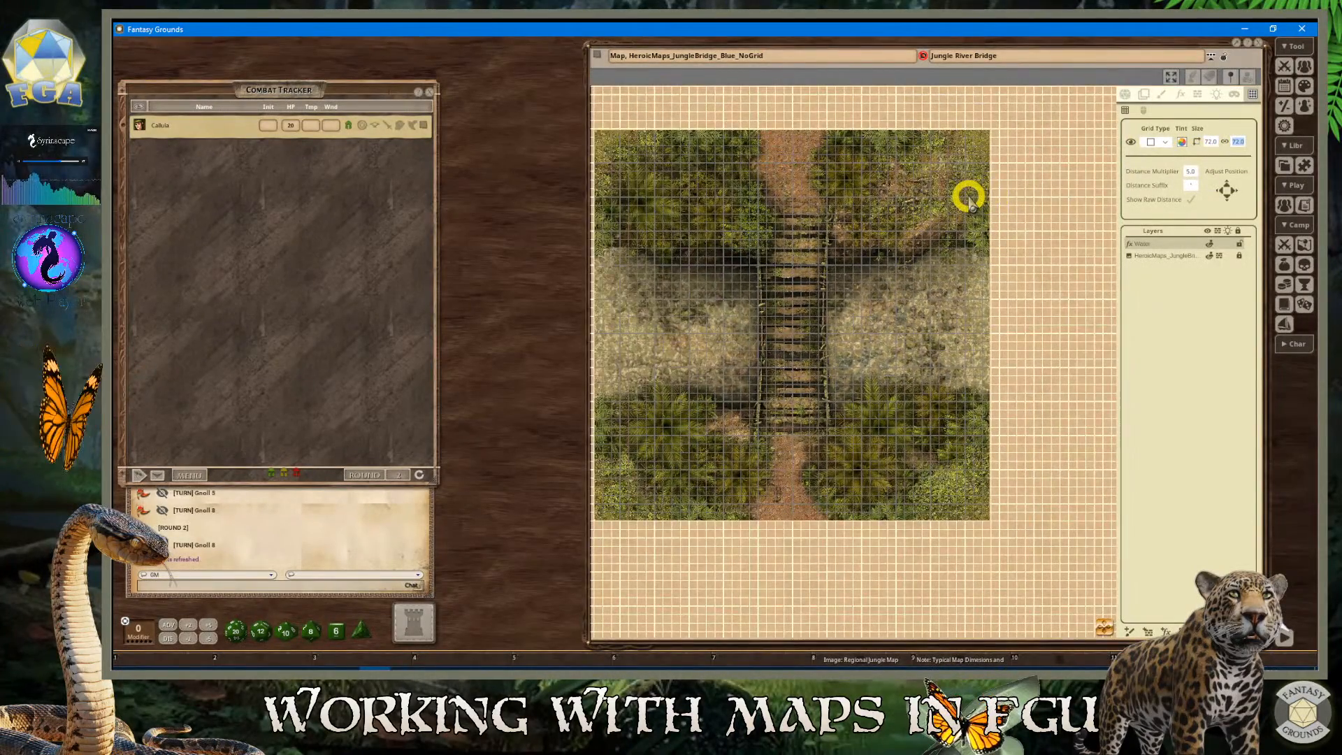
scroll(982, 200, "up", 2)
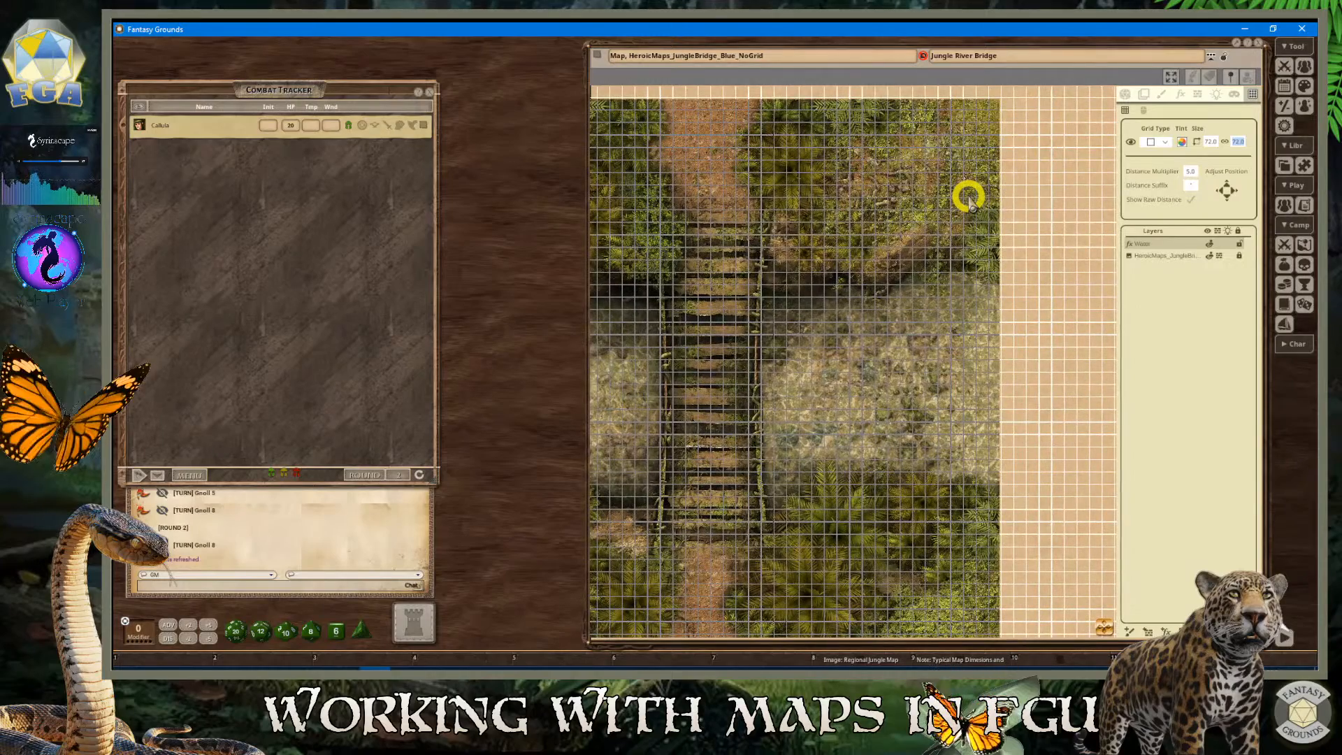
Set the grid size to 144 by 144 and check how the squares fit the bridge and the map edges
scroll(970, 199, "down", 2)
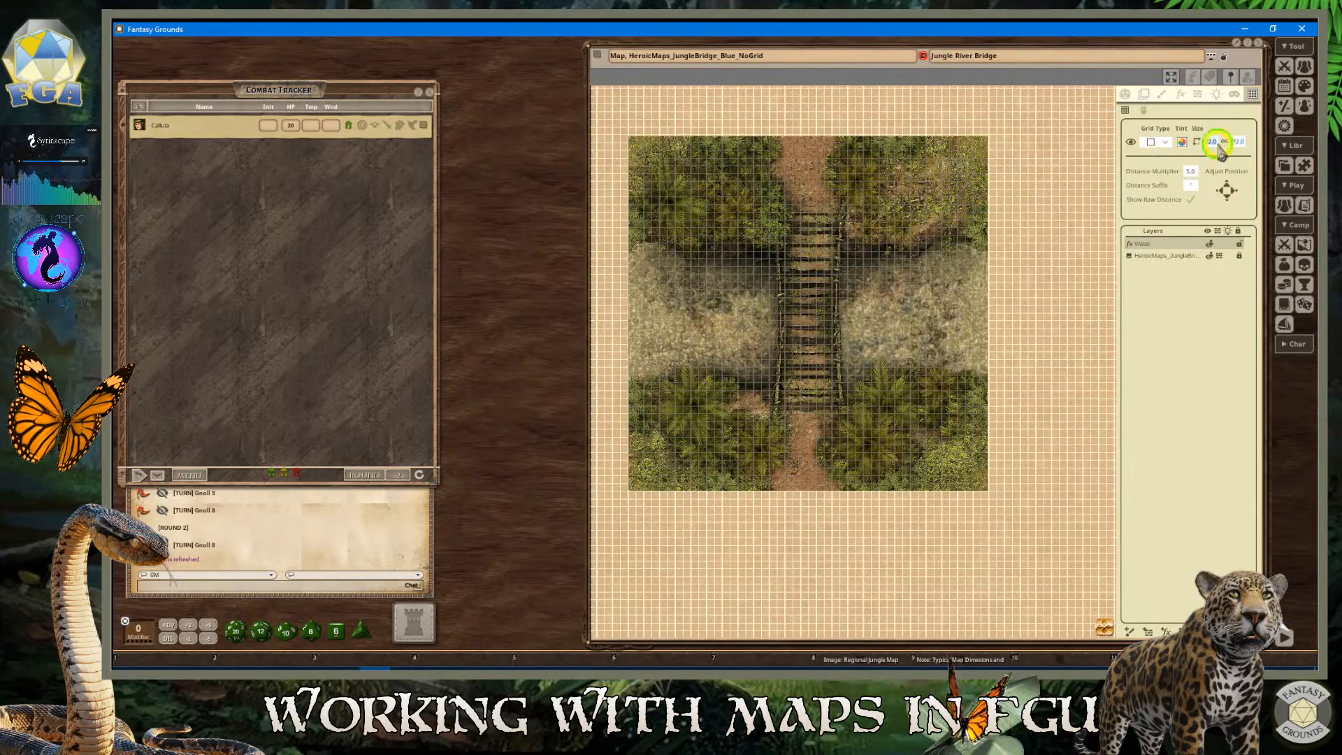
left_click(1255, 163)
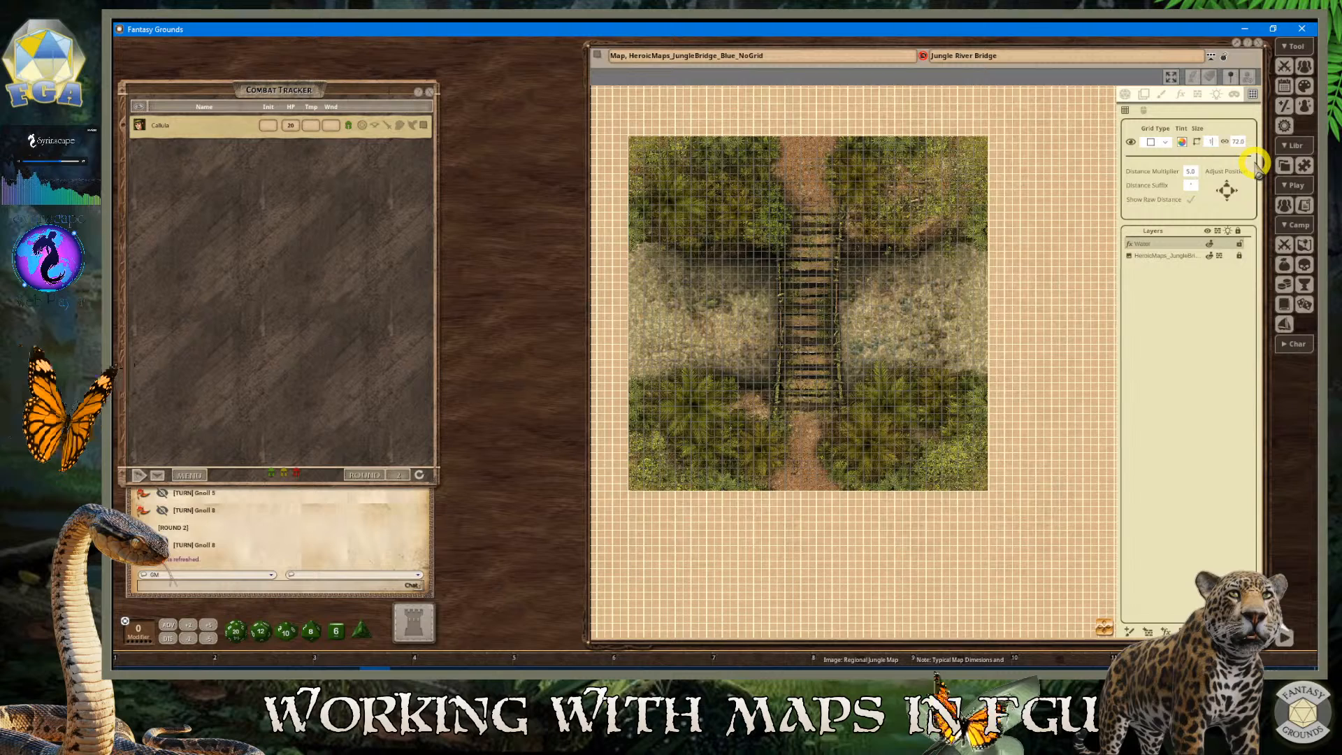
type("4")
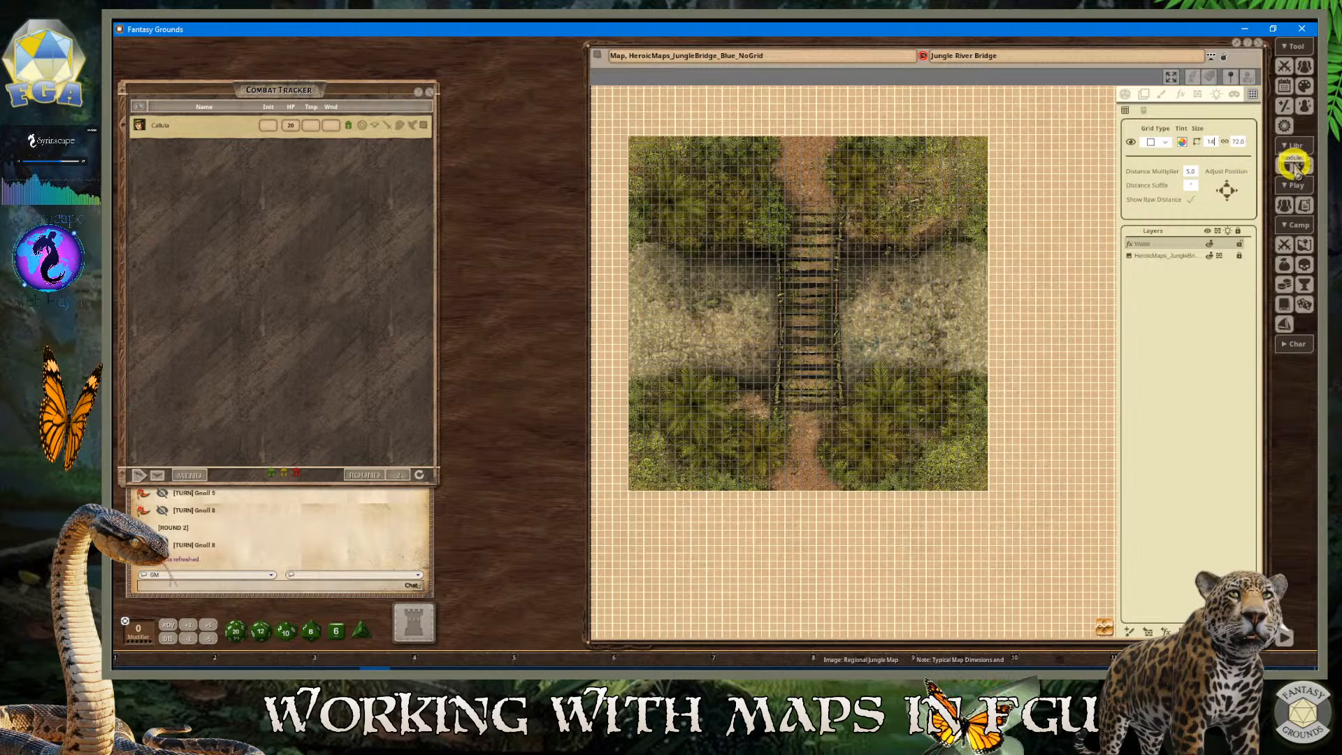
left_click(1231, 153)
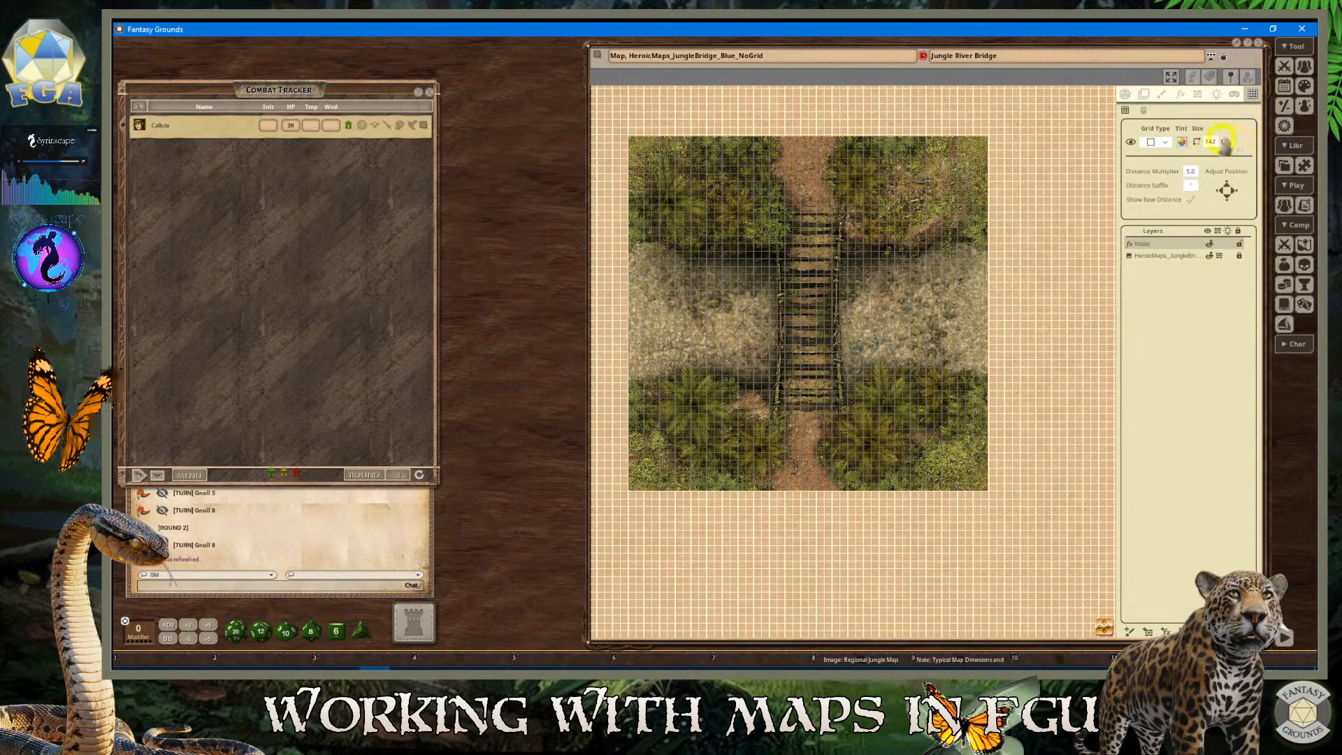
left_click(1233, 154)
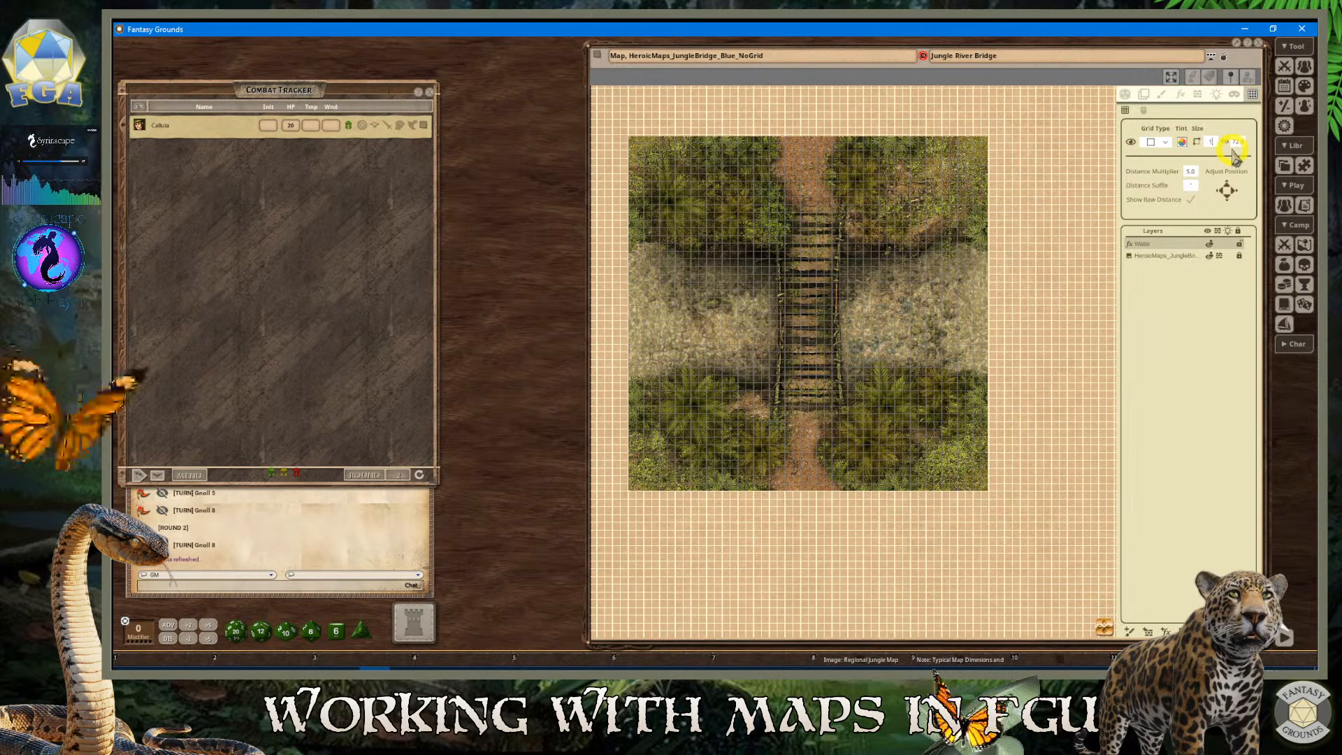
left_click(1246, 144)
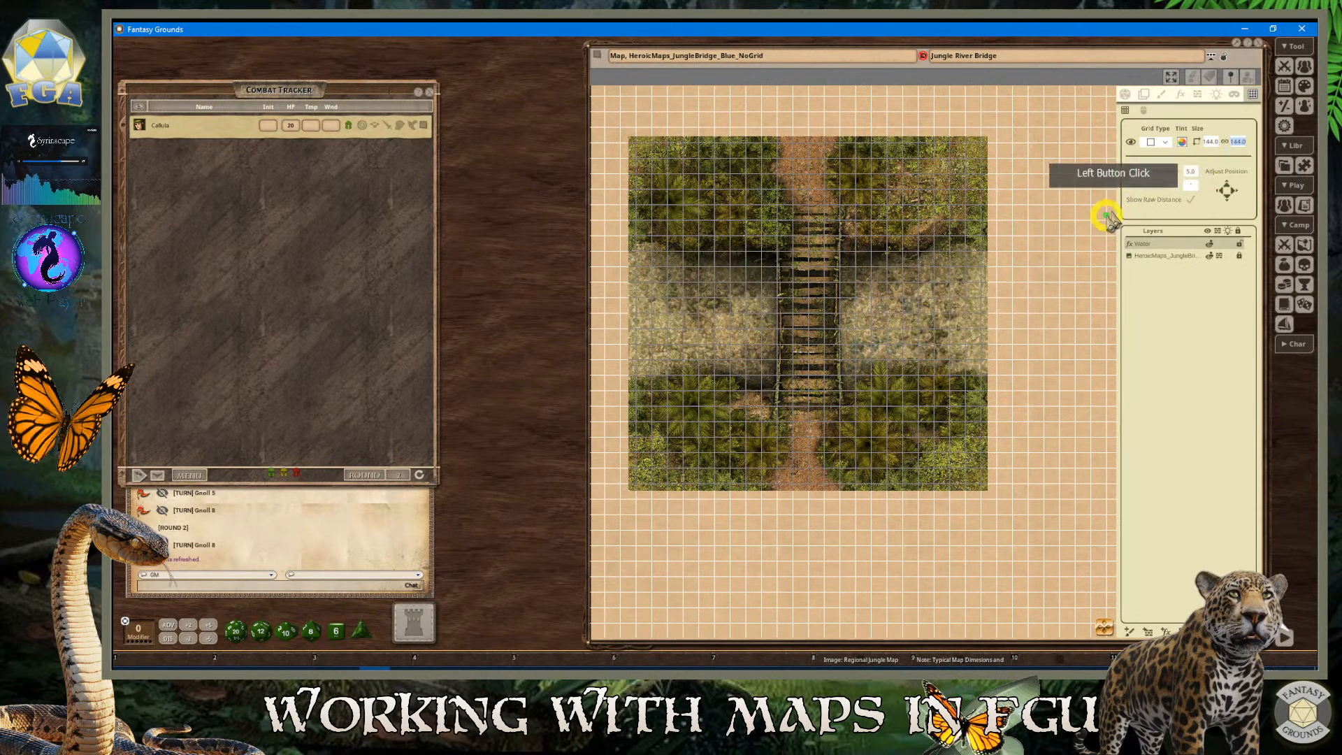
scroll(838, 209, "up", 1)
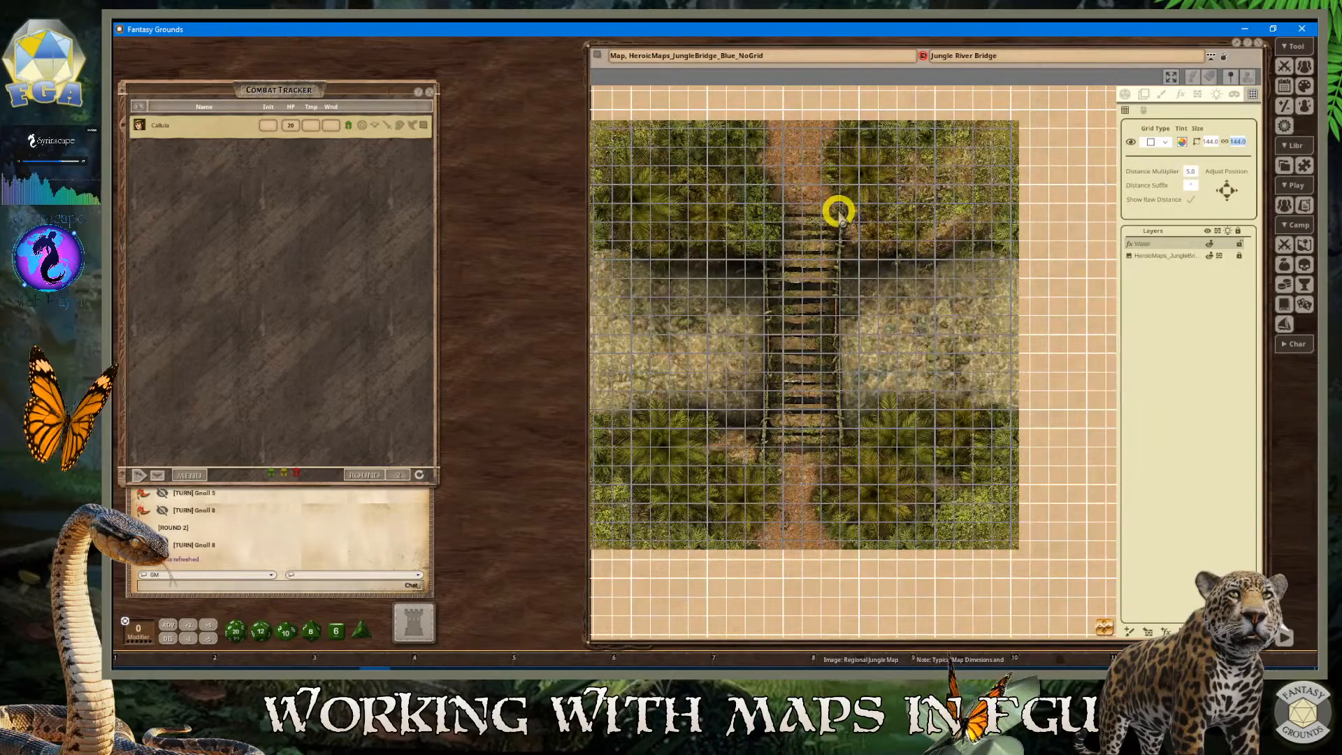
scroll(842, 219, "down", 1)
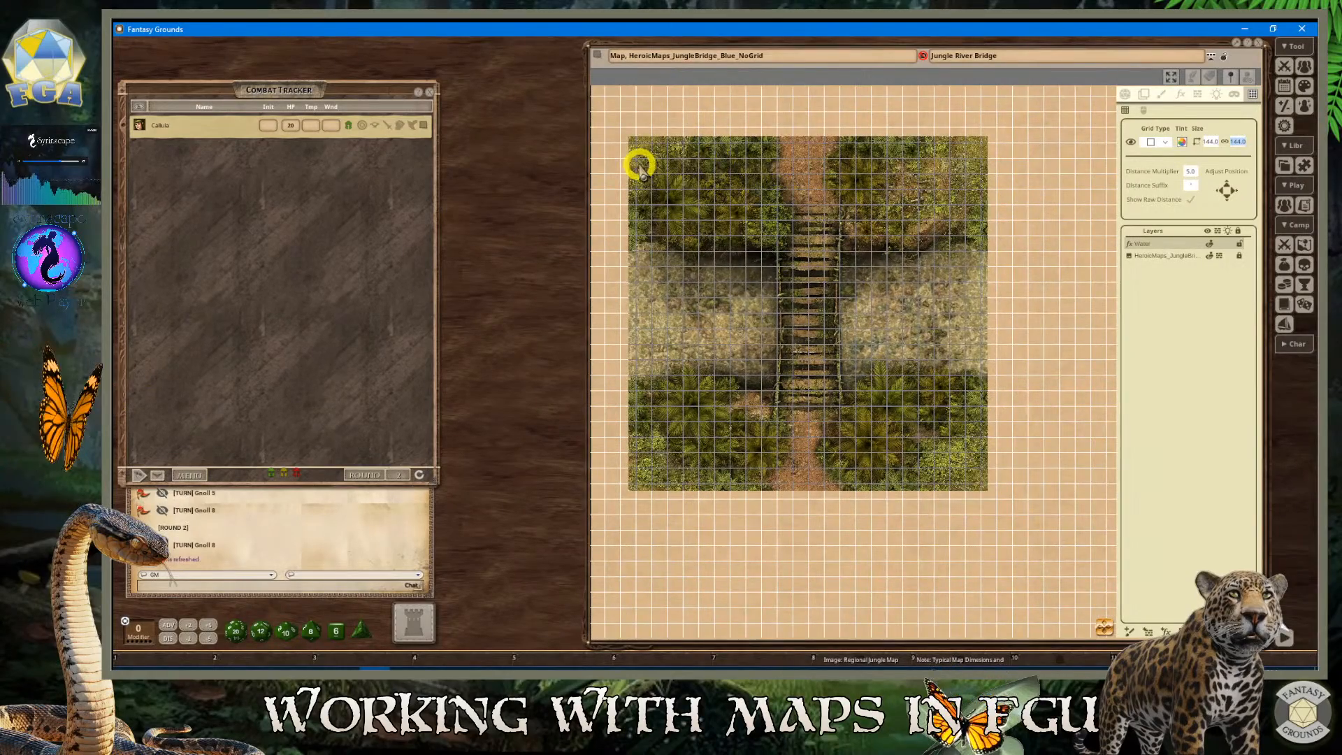
scroll(639, 166, "up", 1)
scroll(716, 221, "down", 1)
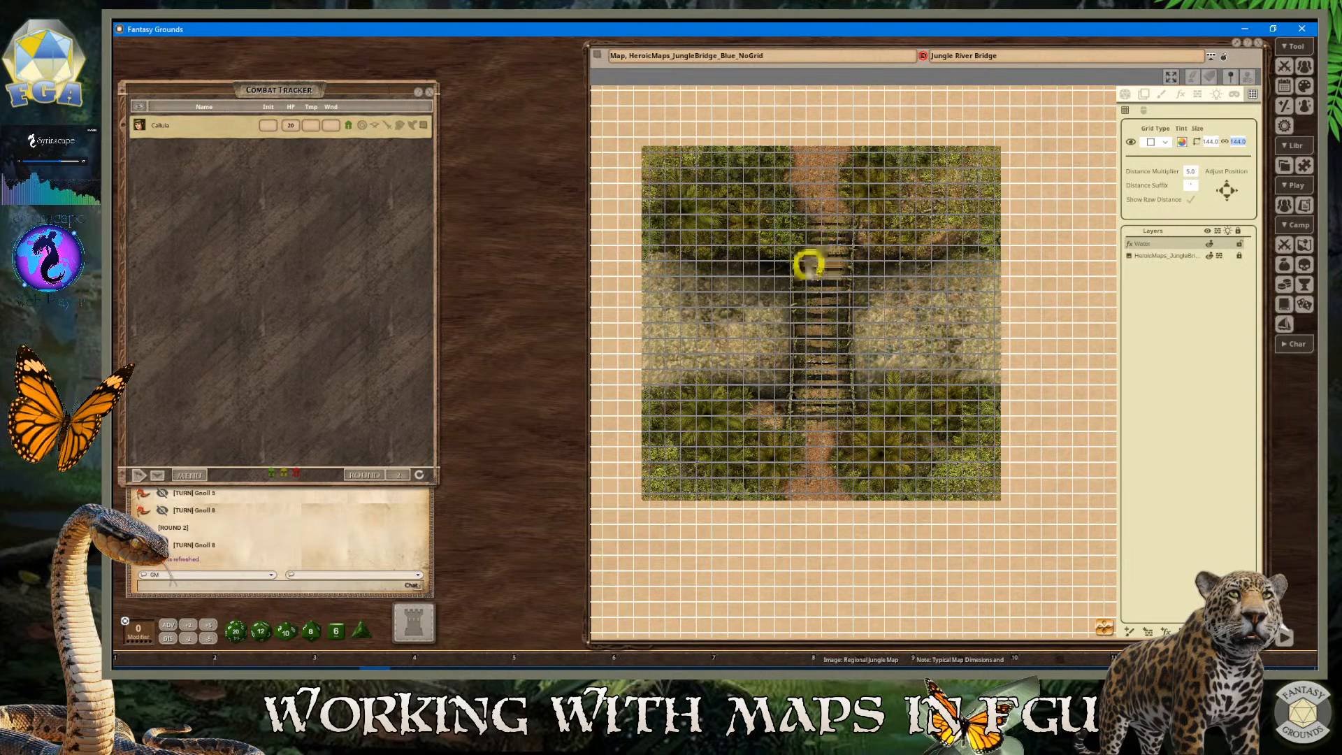
Set the grid size to 140 by 140 and check how the squares fit the bridge and the map edges
left_click(1210, 141)
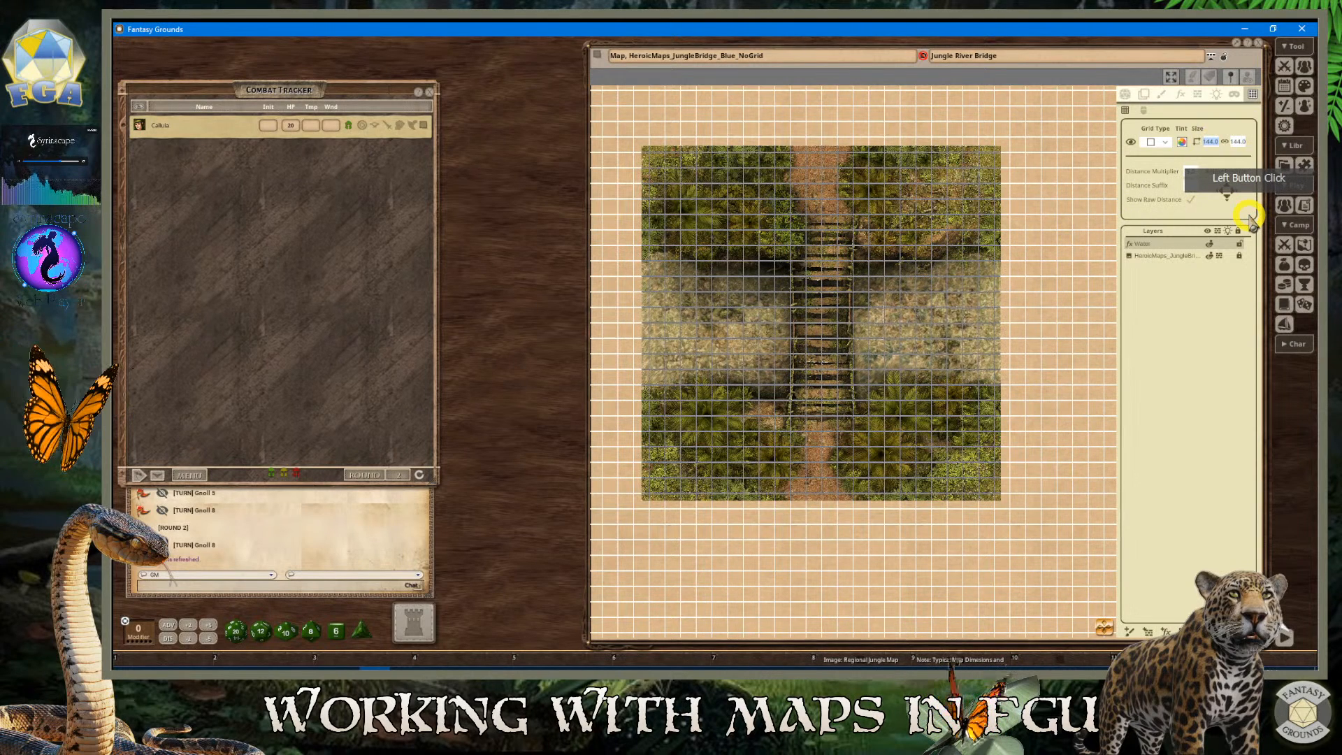
type("14")
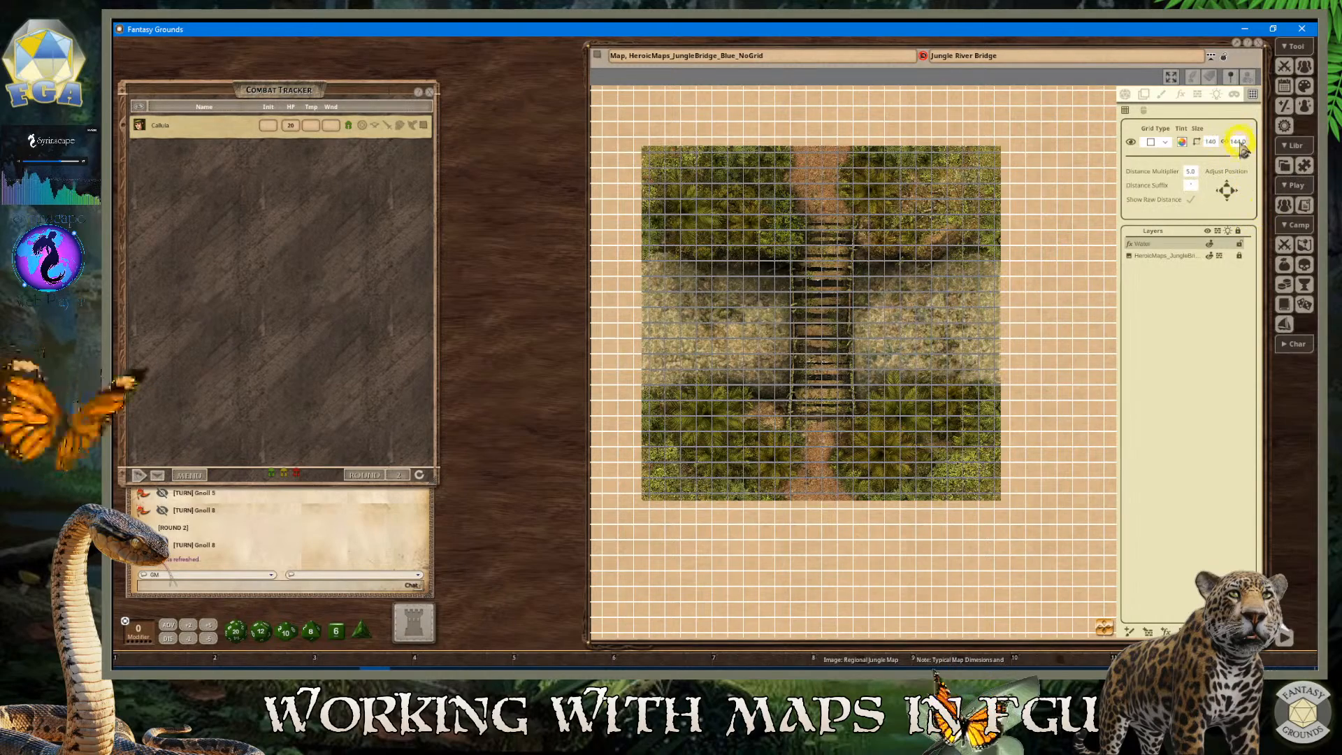
left_click(1239, 143)
scroll(875, 324, "up", 1)
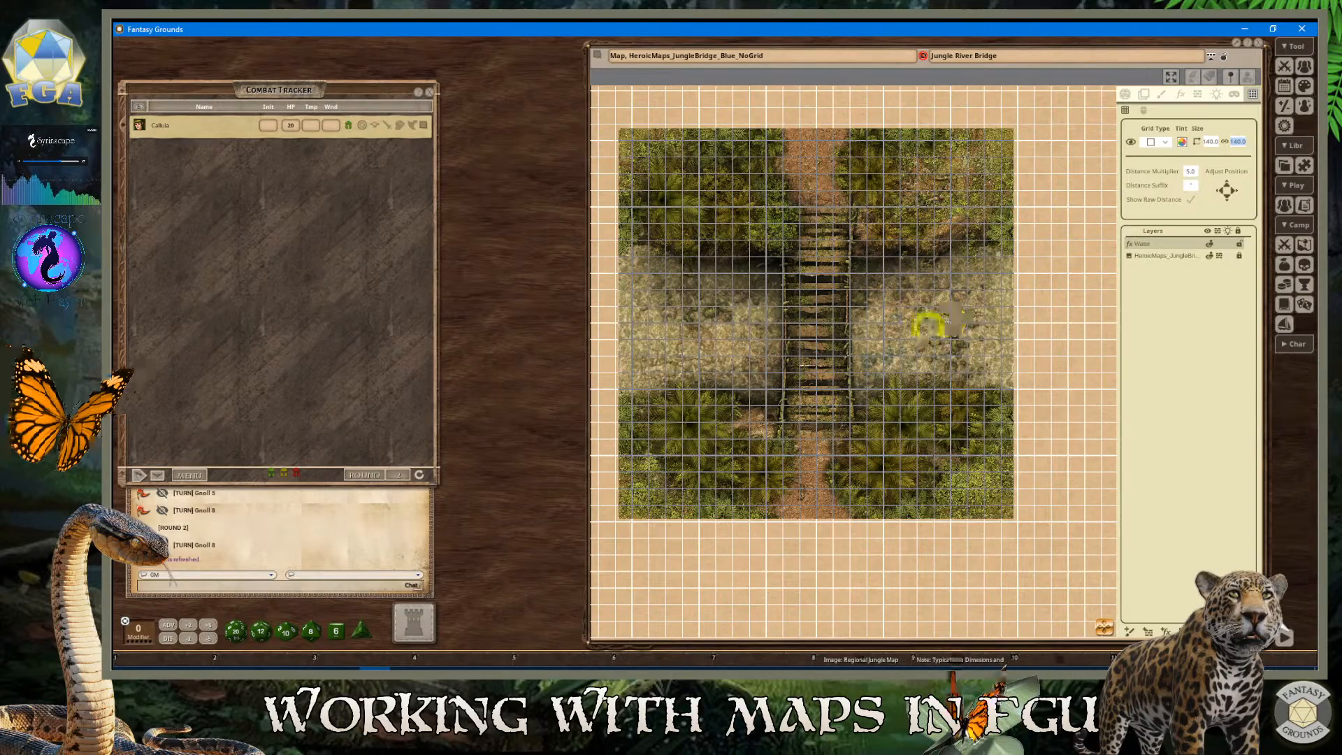
scroll(930, 325, "up", 1)
scroll(910, 328, "down", 1)
scroll(926, 220, "up", 1)
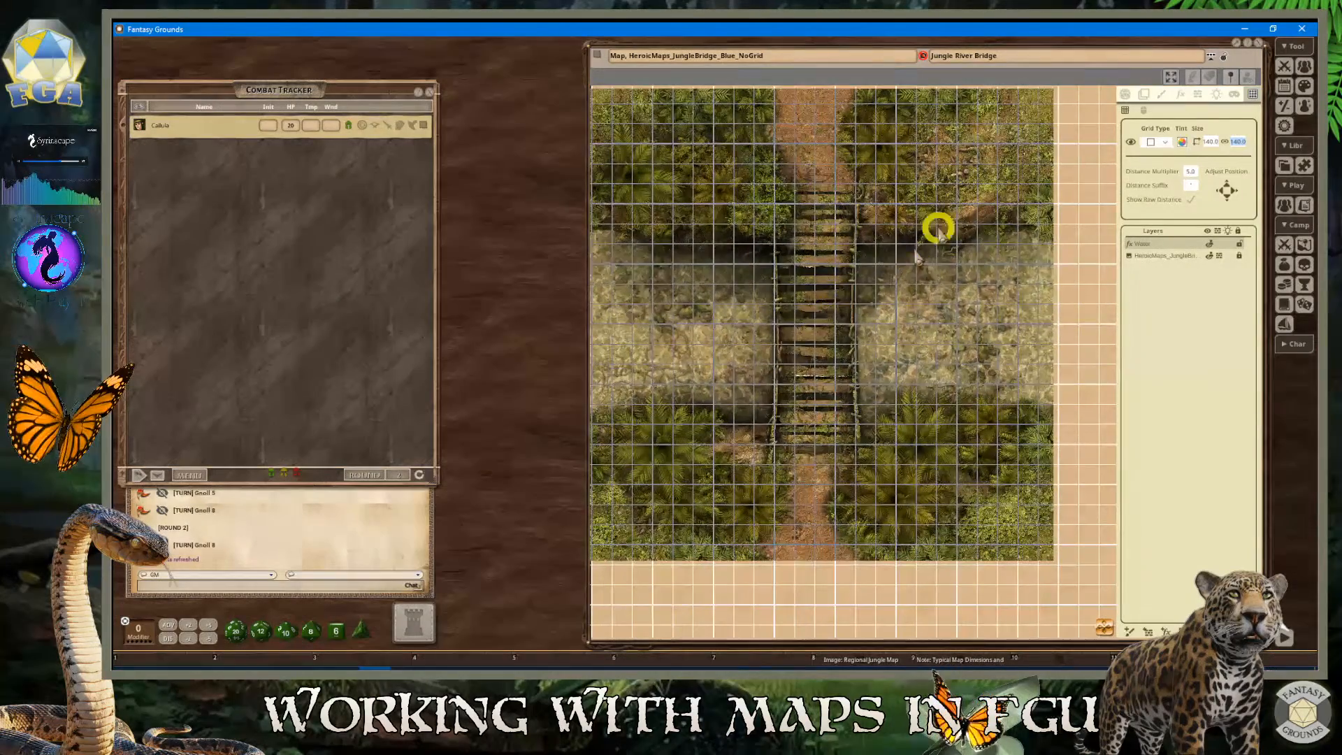
scroll(950, 209, "down", 1)
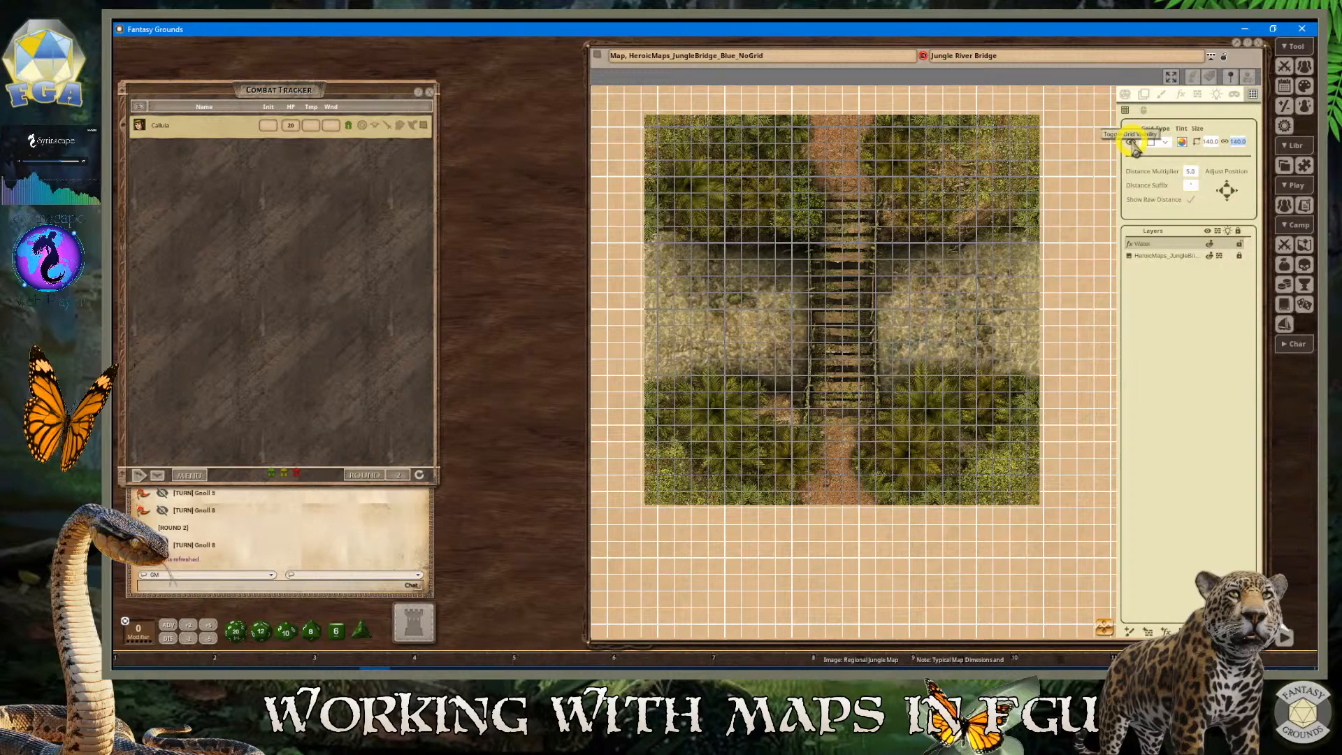
Tint the grid yellow with reduced opacity and check the lines against the bridge
left_click(1182, 142)
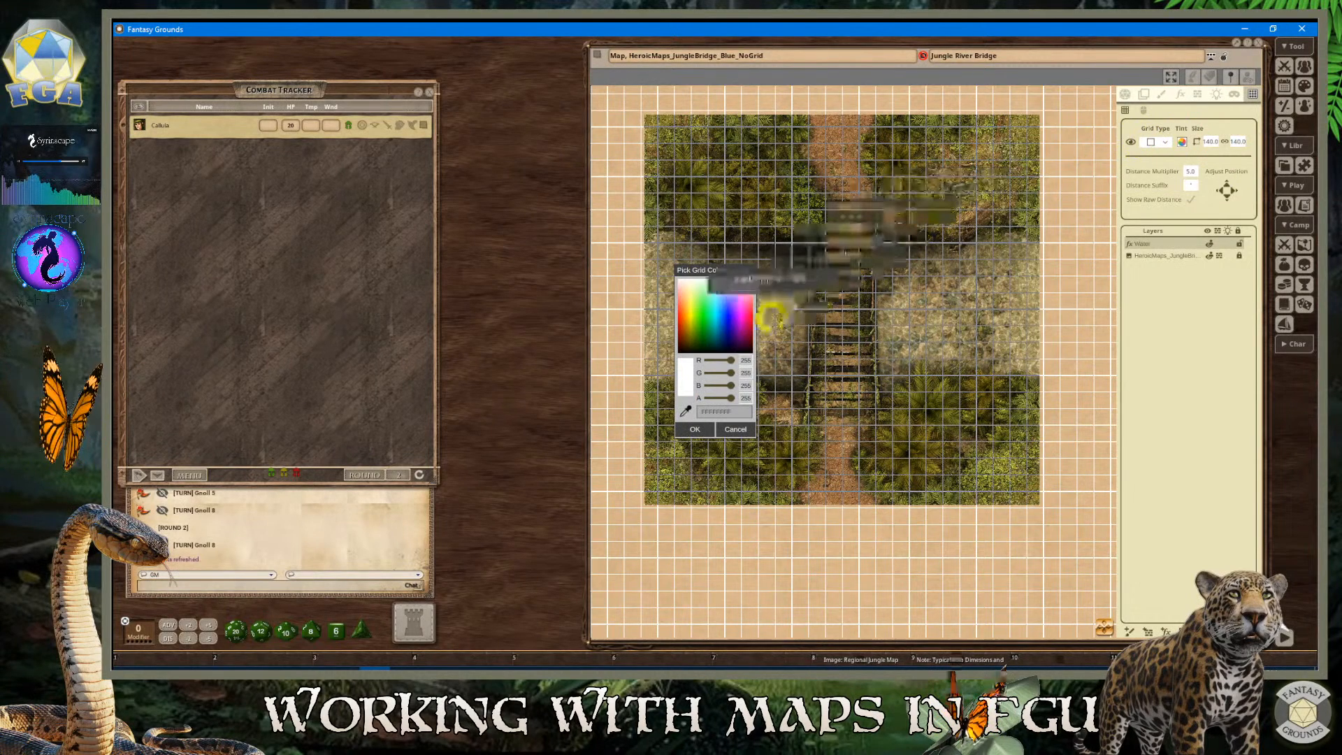
left_click(693, 311)
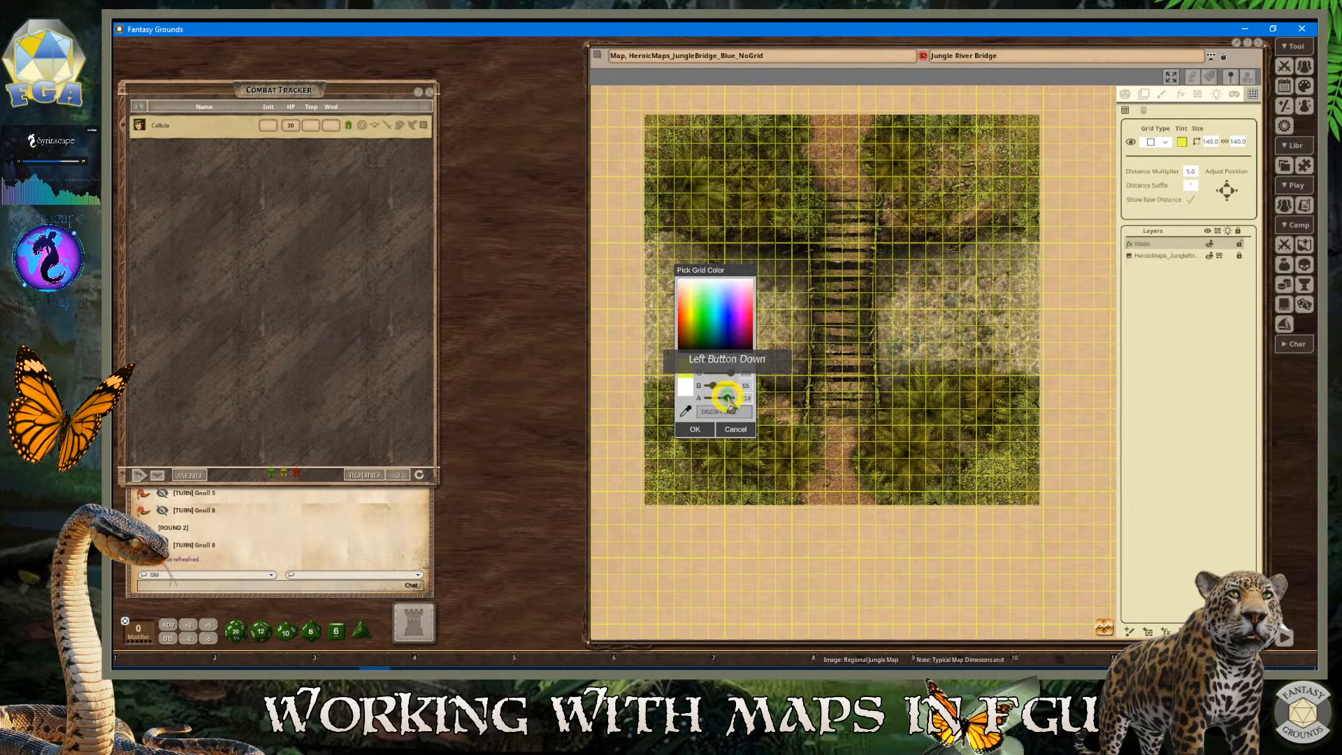
left_click_drag(726, 397, 720, 398)
left_click(708, 431)
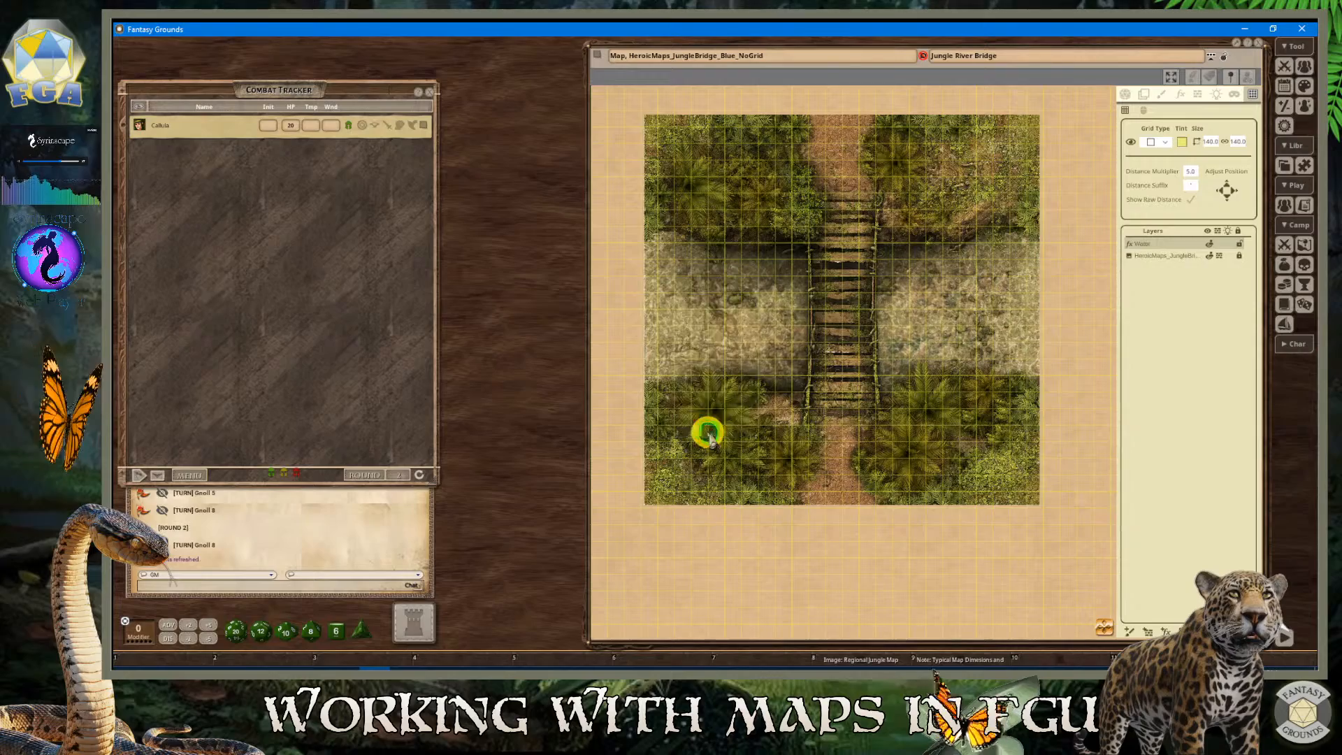
scroll(881, 251, "up", 5)
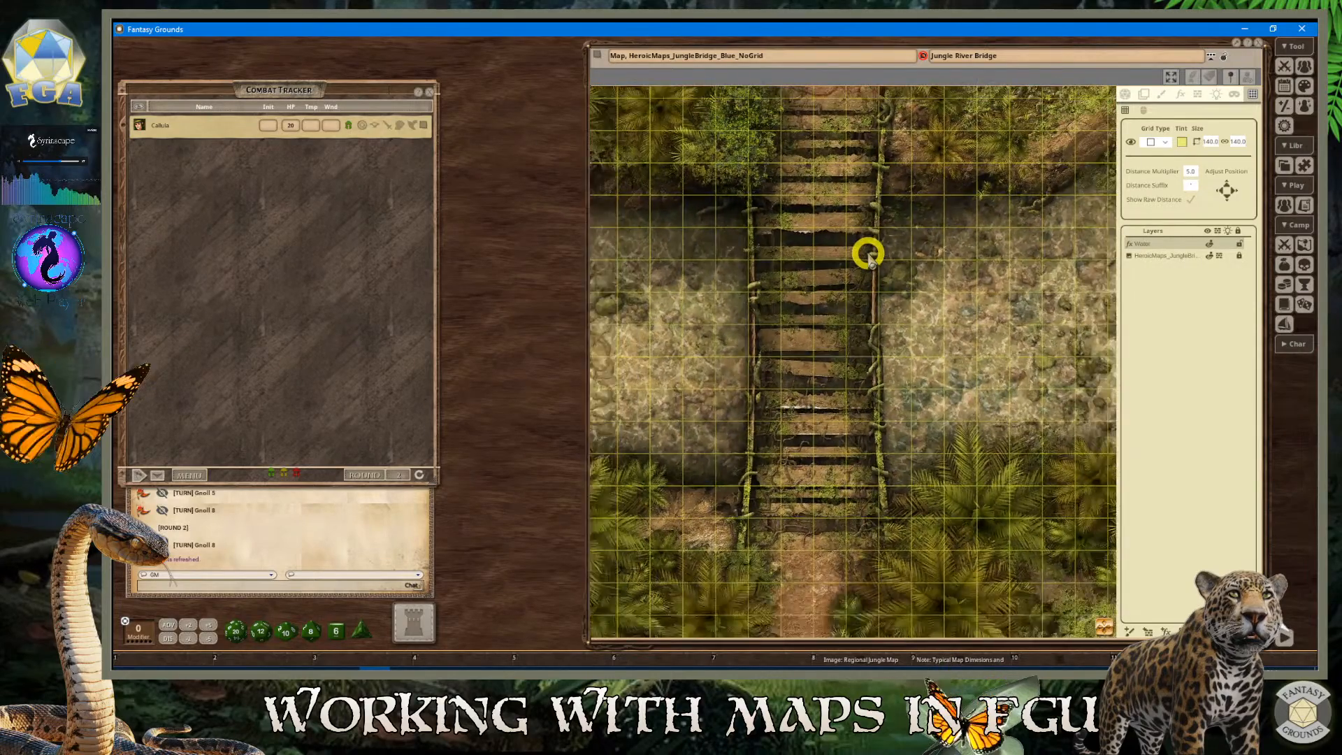
scroll(867, 255, "down", 5)
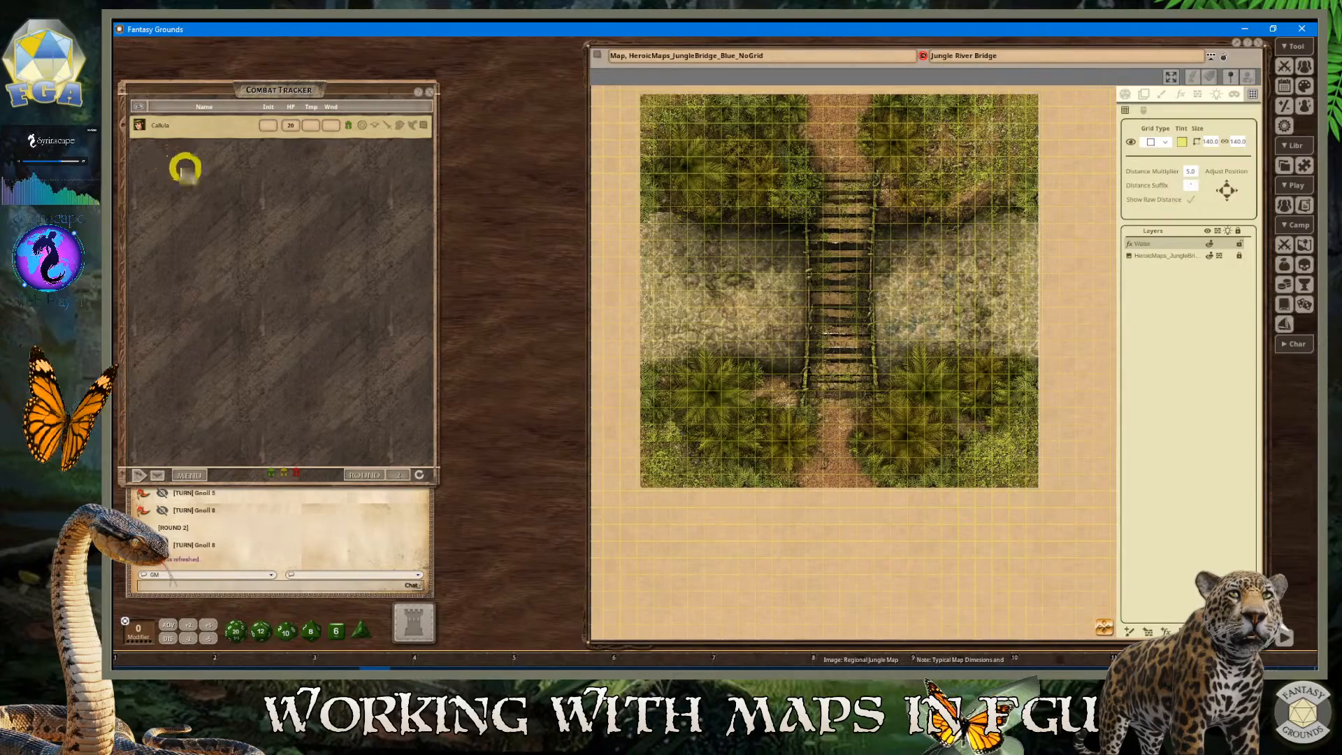
Place the player character's token from the Combat Tracker on the dirt path south of the bridge
scroll(857, 440, "up", 3)
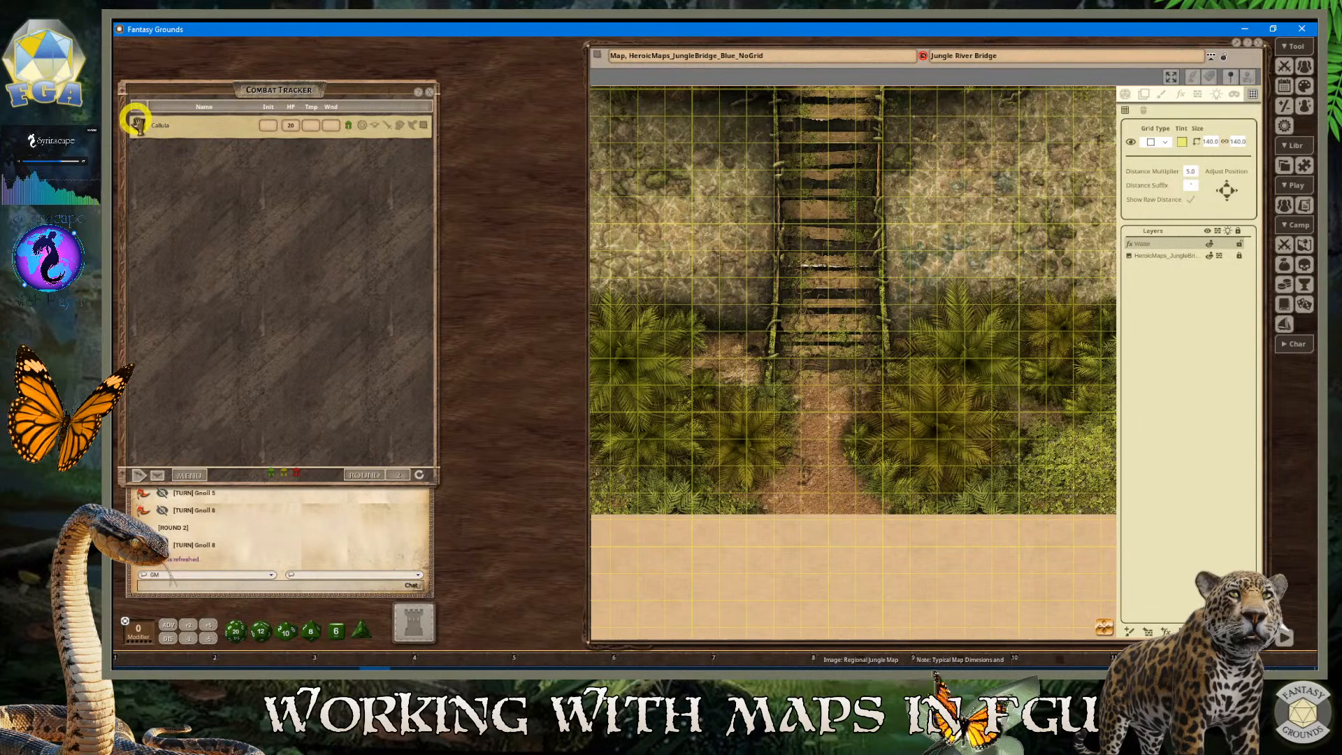
left_click_drag(137, 123, 816, 430)
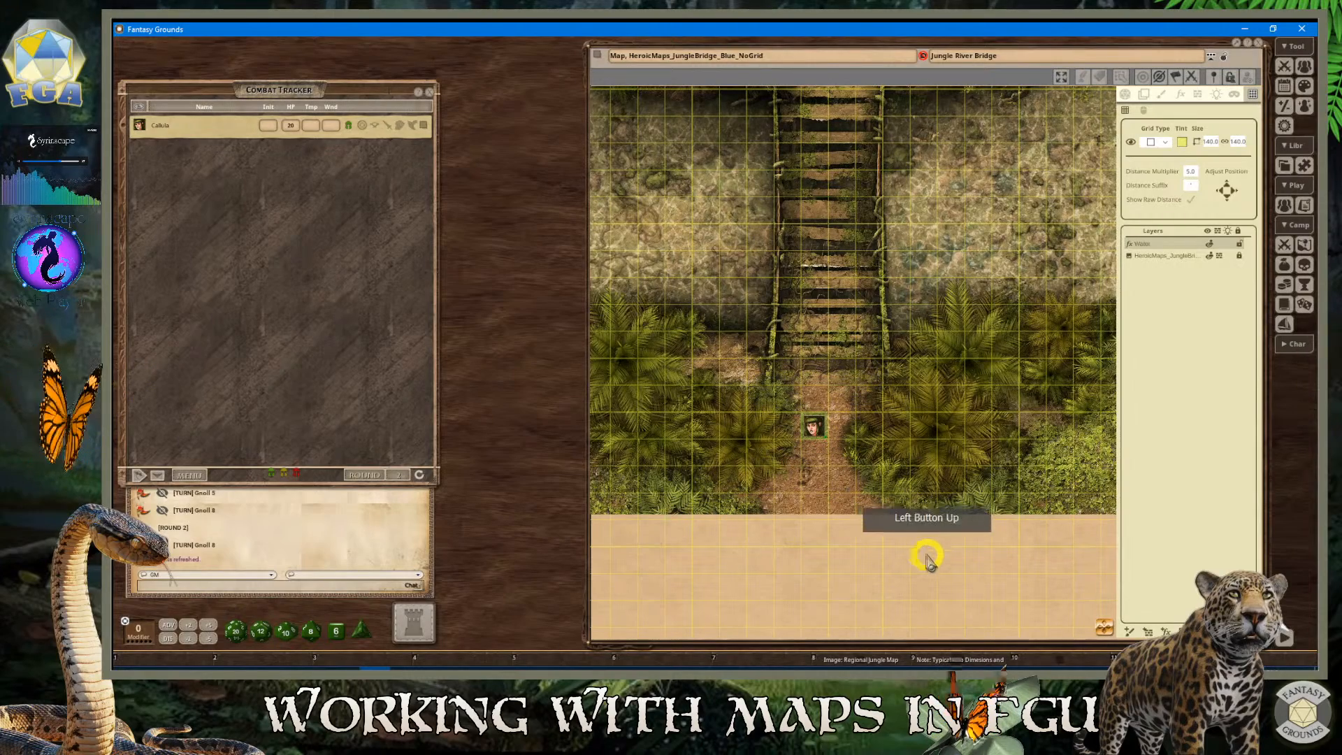
scroll(863, 482, "up", 1)
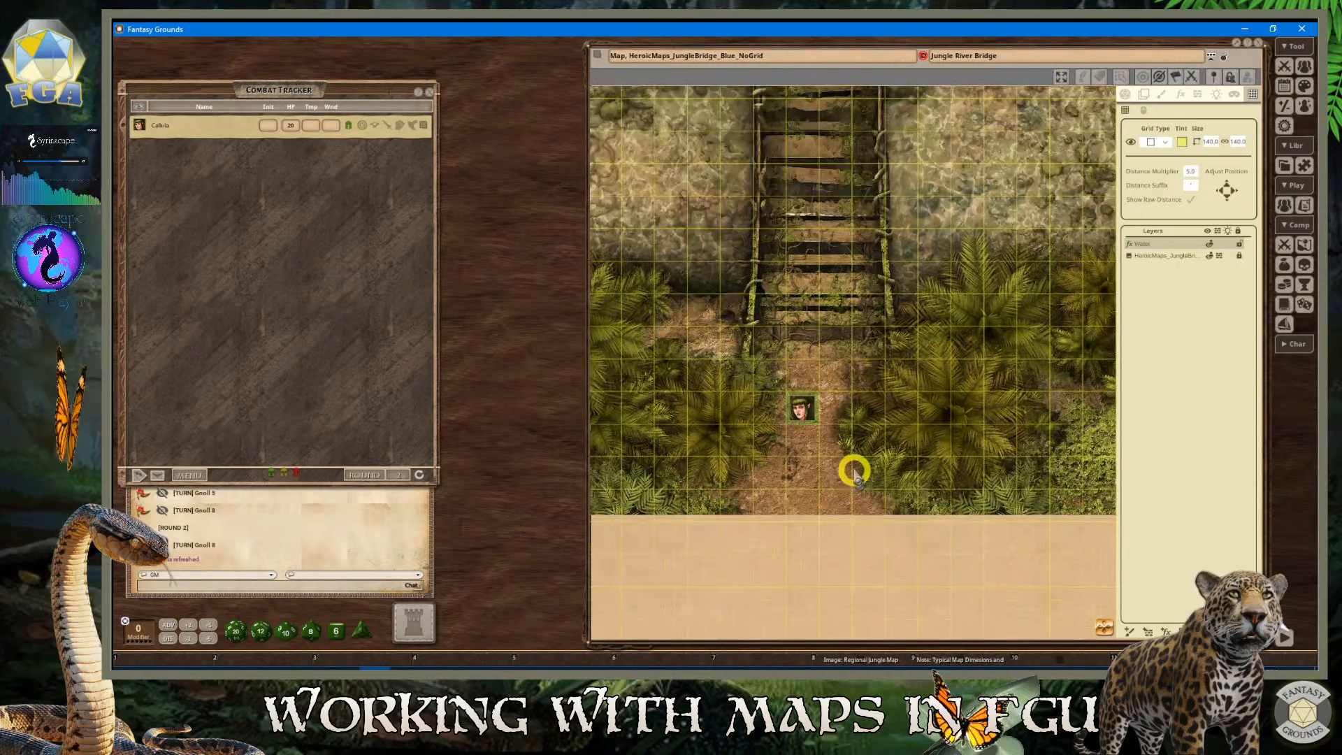
Leave grid editing, select the character's token on the path and examine its line of sight through the jungle
left_click(803, 408)
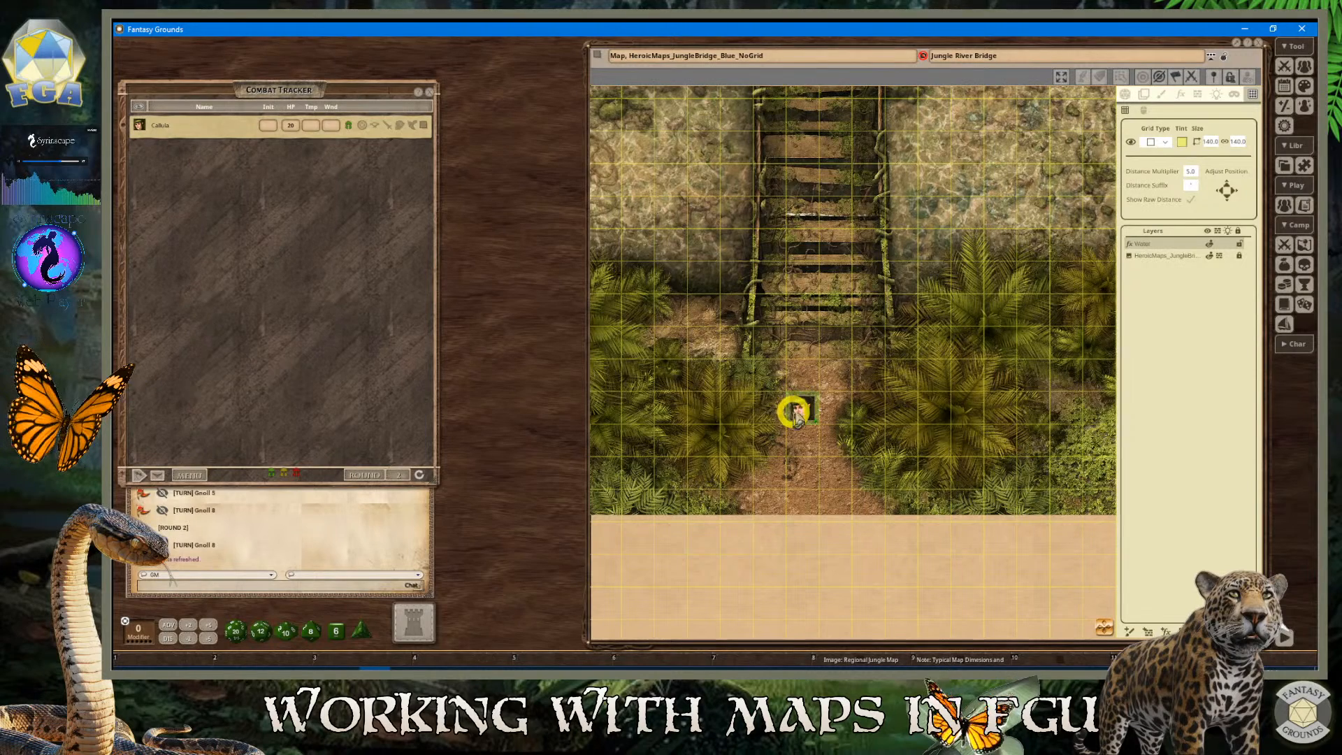
left_click(1108, 120)
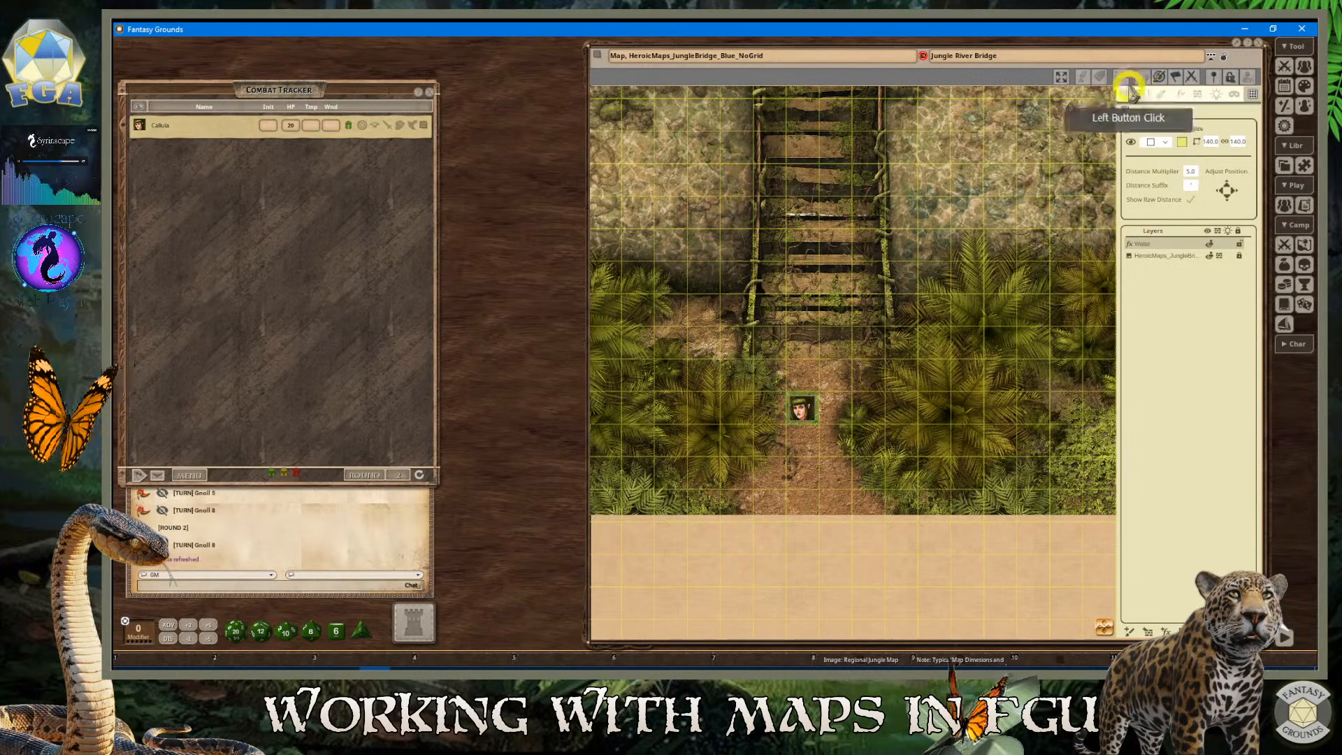
left_click(1125, 93)
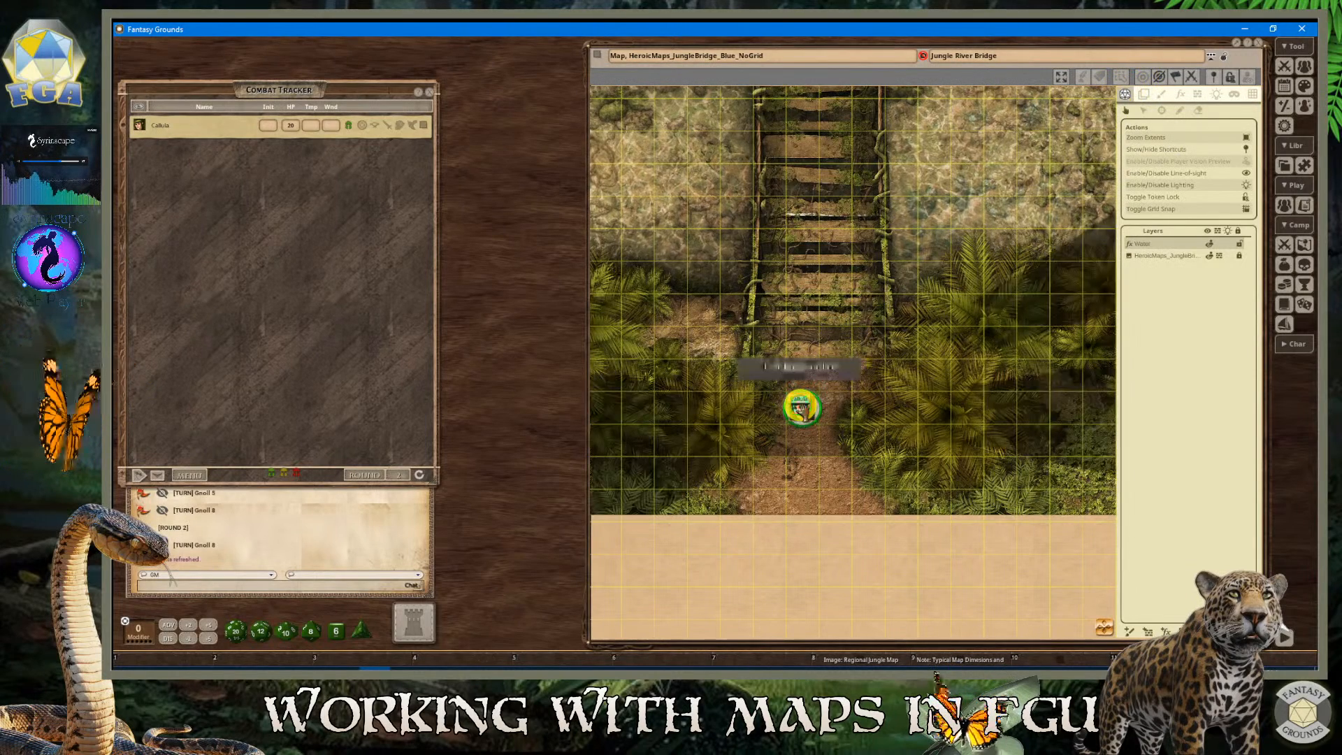
scroll(803, 416, "down", 5)
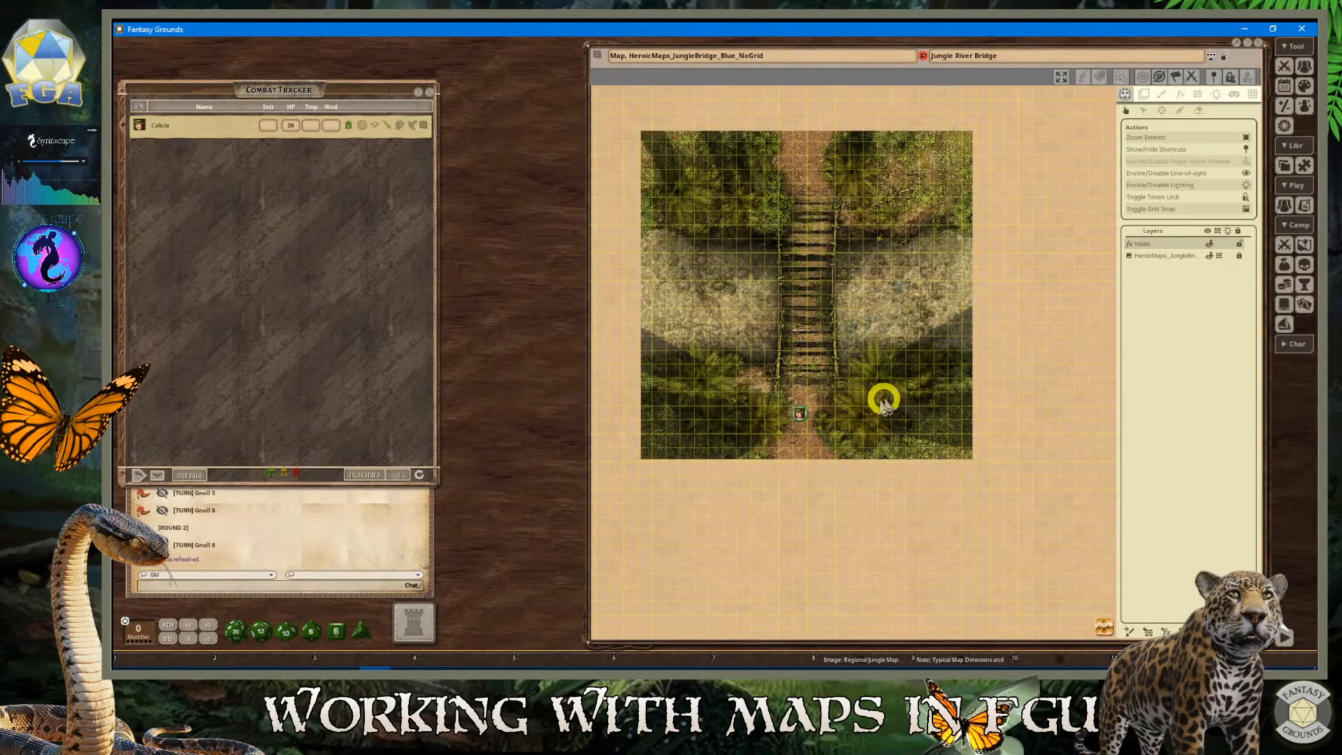
scroll(785, 398, "up", 3)
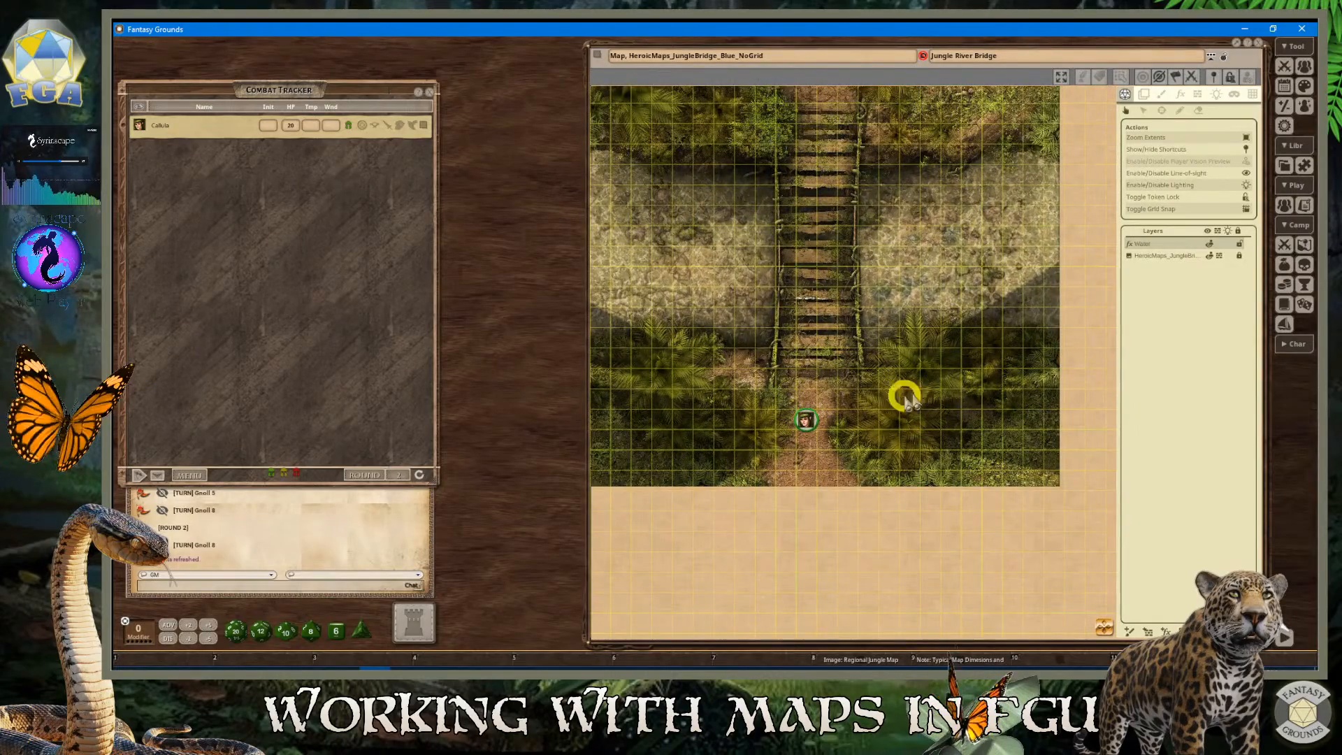
scroll(888, 405, "down", 1)
Move the character's token north onto the south end of the bridge and check its line of sight across the map
left_click_drag(811, 419, 812, 364)
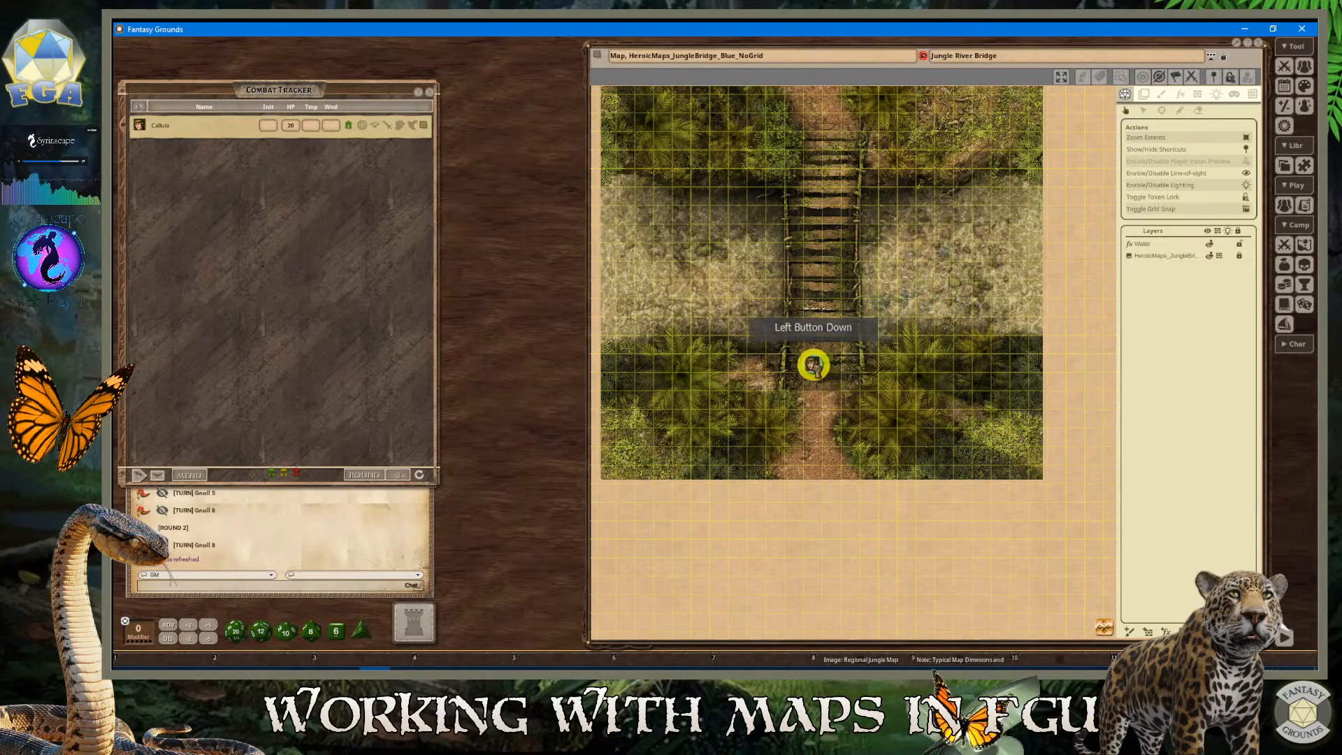
scroll(811, 365, "up", 3)
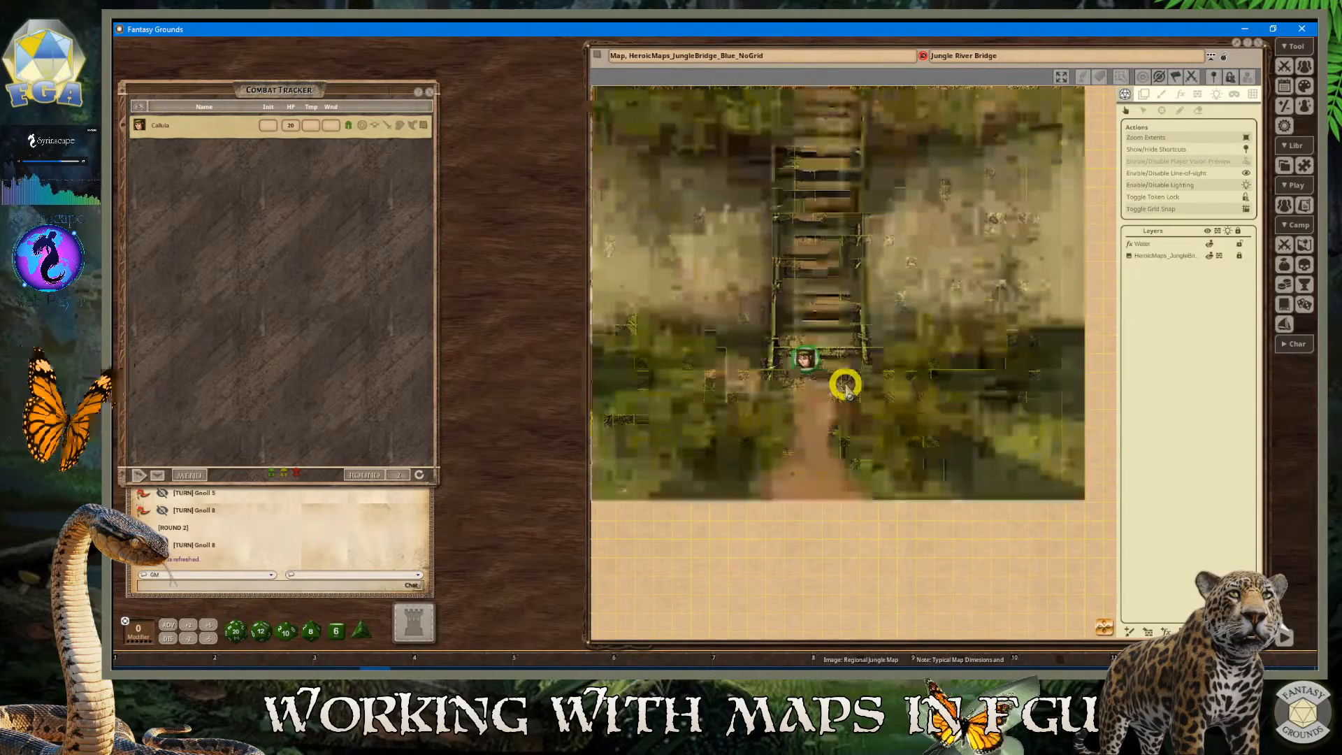
scroll(814, 365, "down", 5)
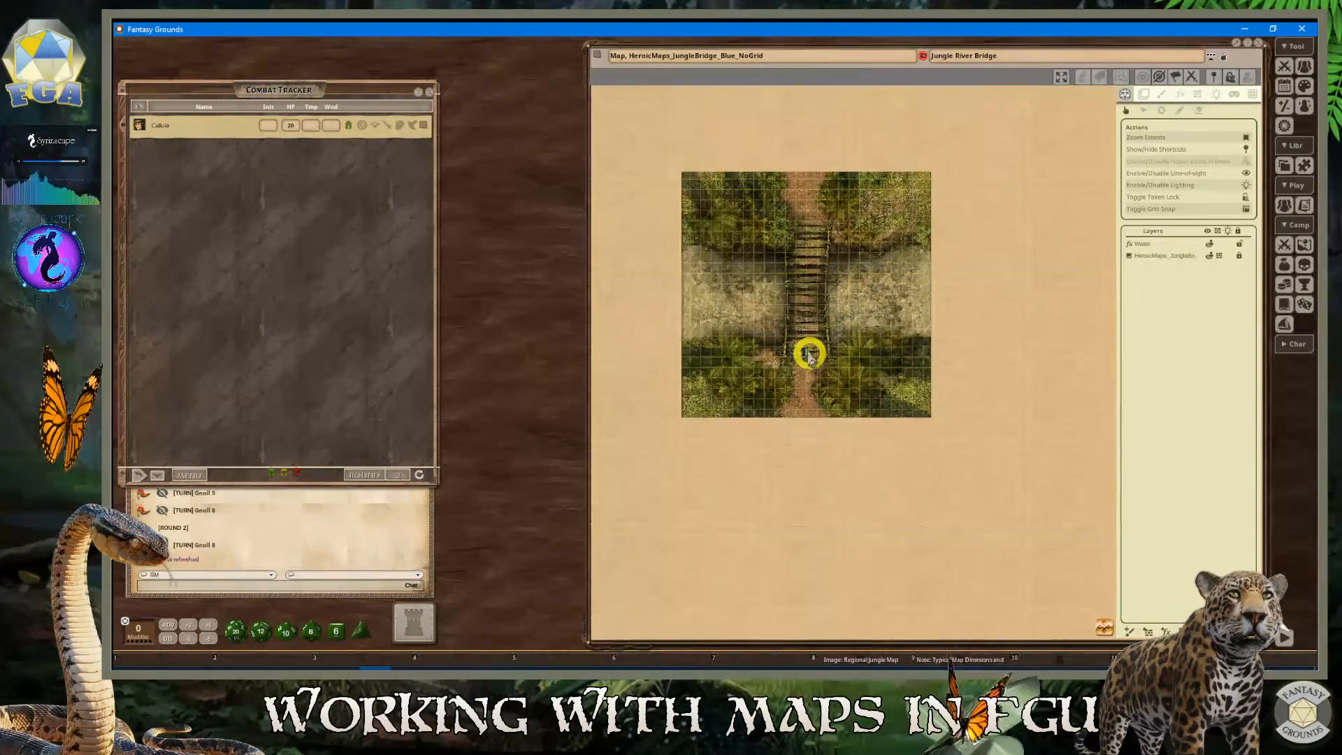
scroll(758, 261, "up", 3)
scroll(762, 261, "up", 2)
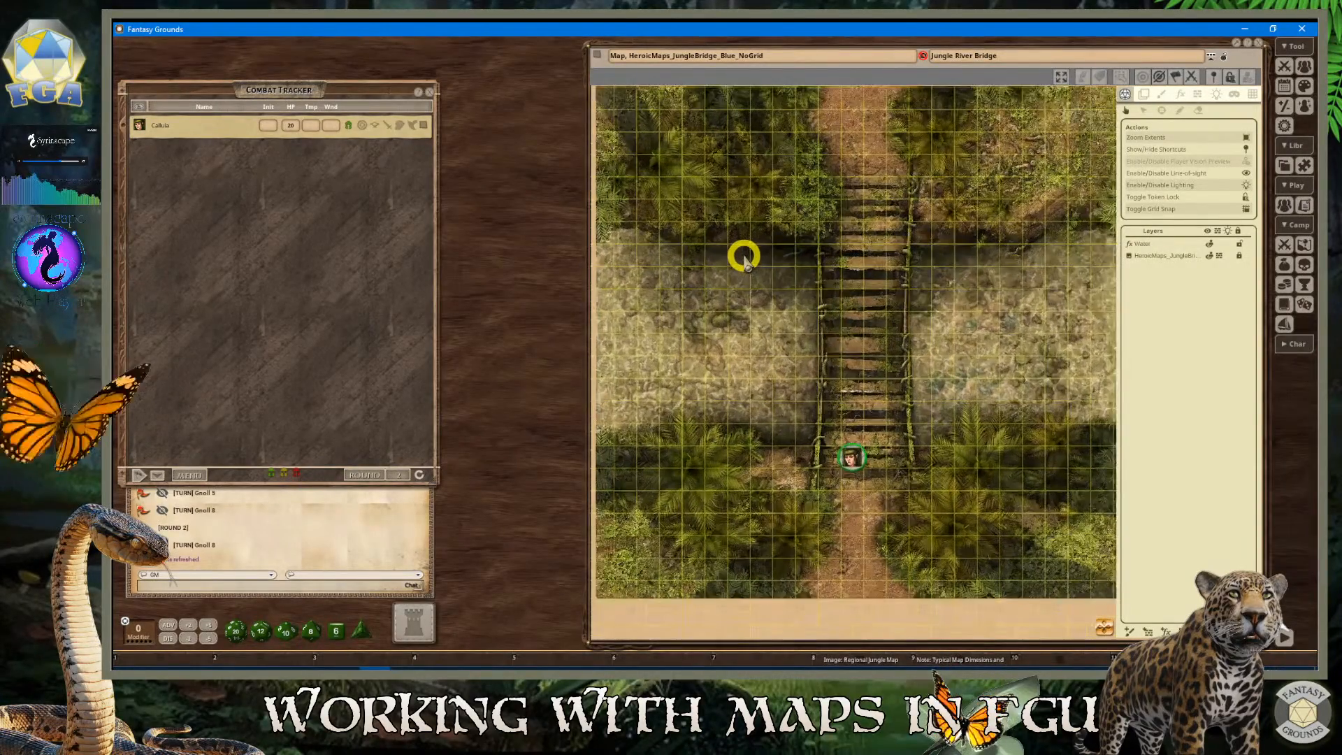
scroll(741, 255, "down", 2)
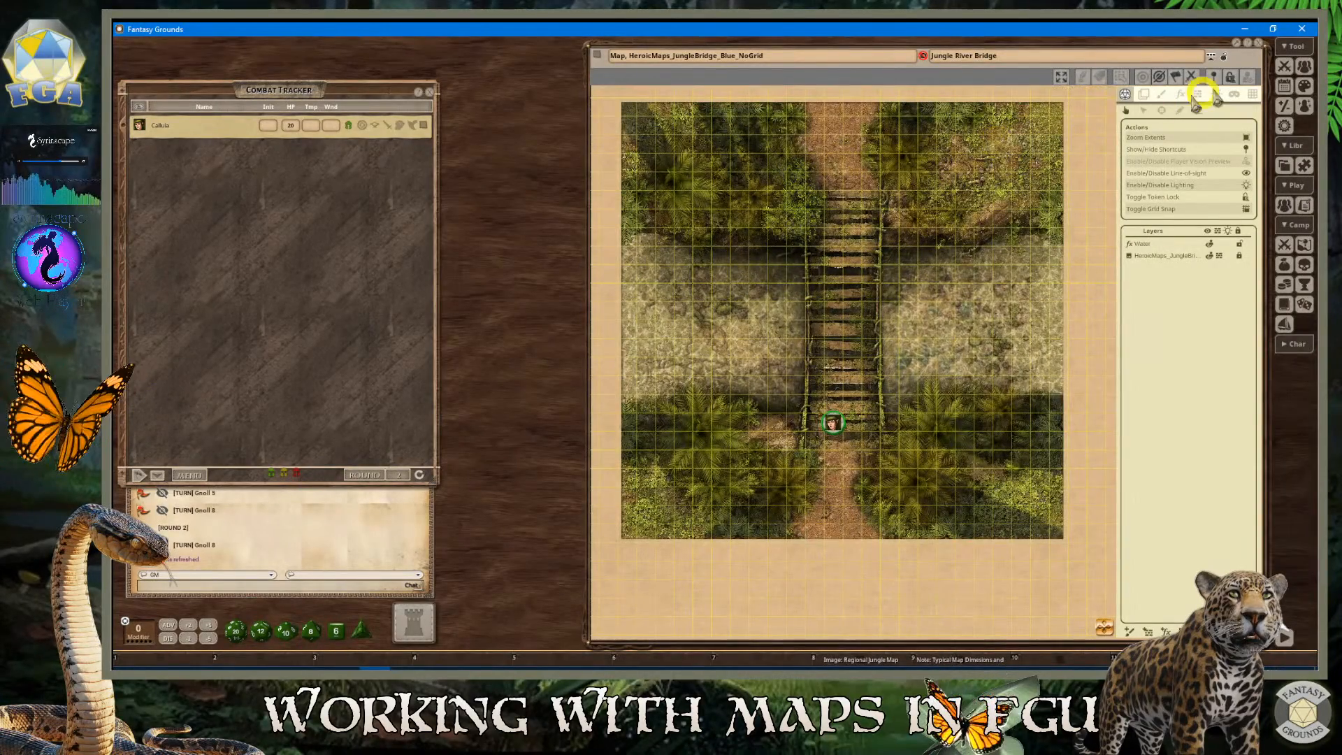
Hide the map's editing and layers area and view the full map around the token
left_click(1212, 56)
scroll(1116, 257, "down", 2)
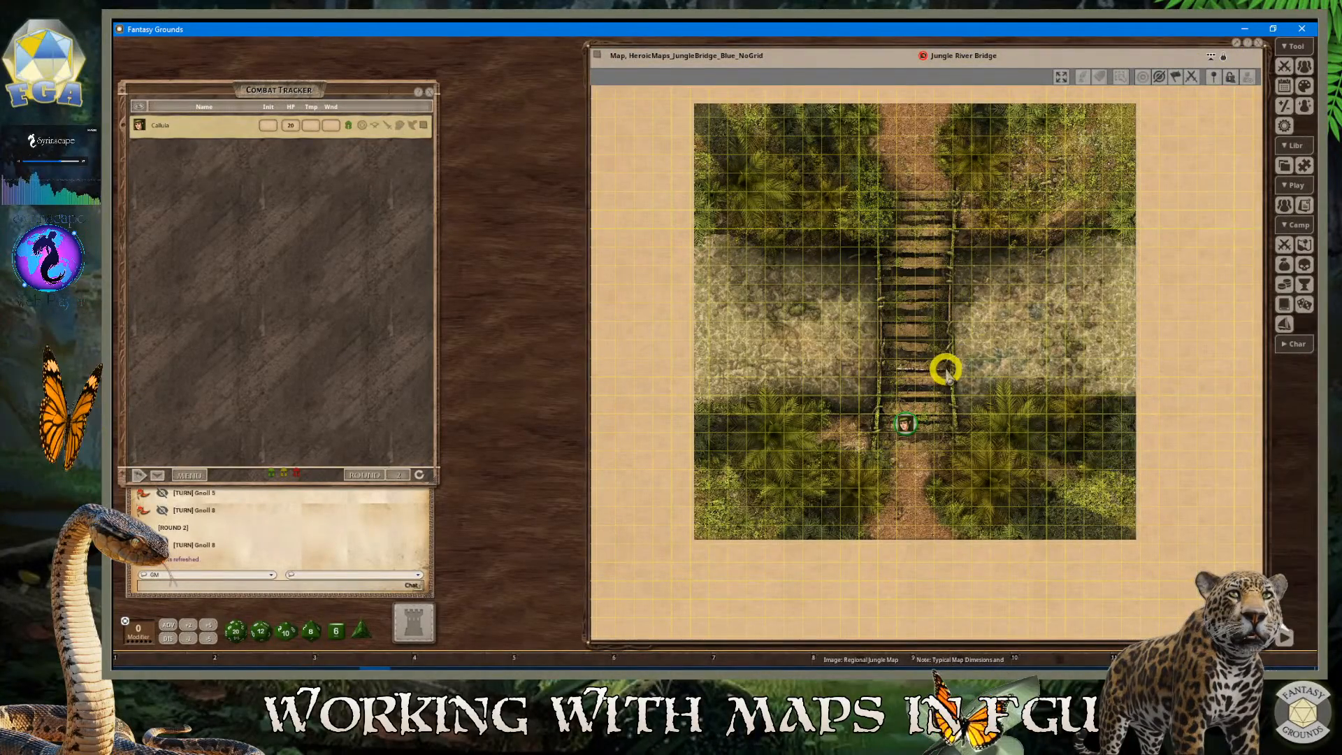
scroll(780, 350, "up", 1)
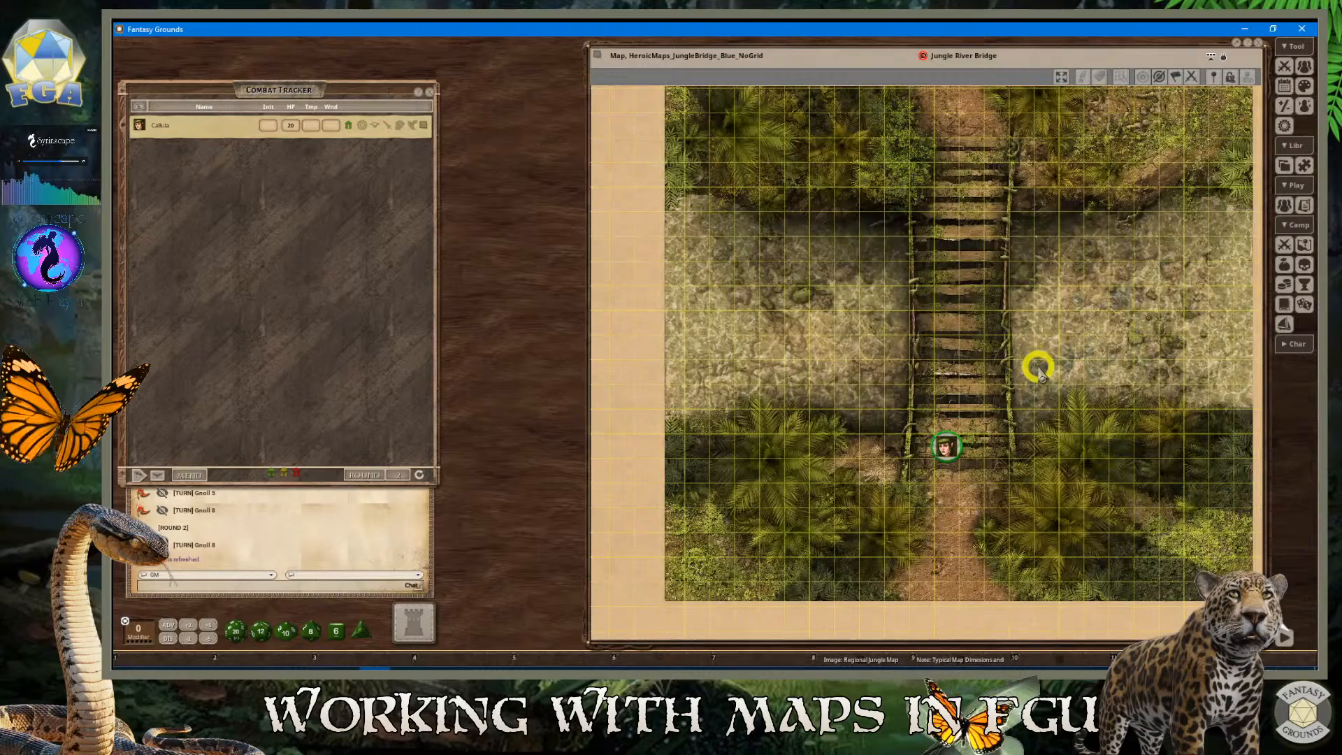
scroll(1042, 378, "down", 1)
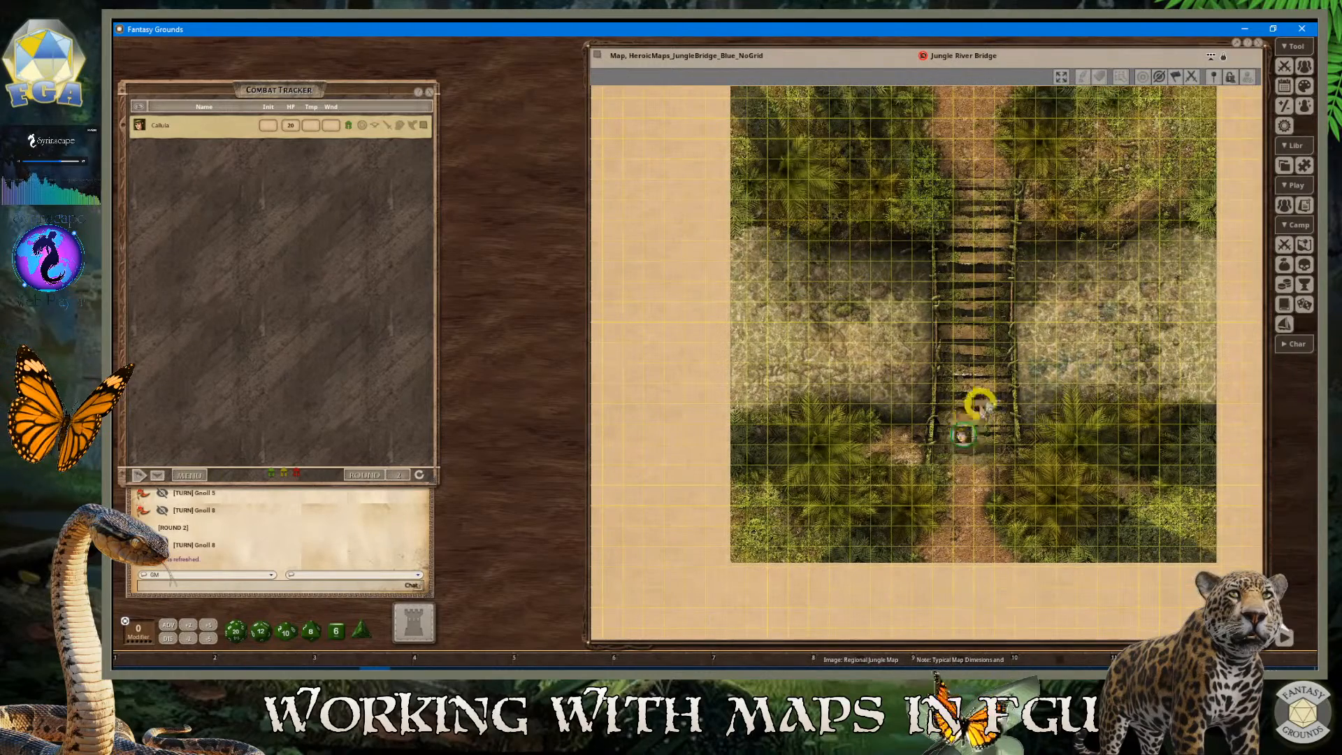
Examine the lit jungle, river and bridge with the fitted grid at several zoom levels around the character's token
scroll(1034, 316, "up", 2)
scroll(1035, 315, "down", 1)
scroll(1033, 315, "down", 1)
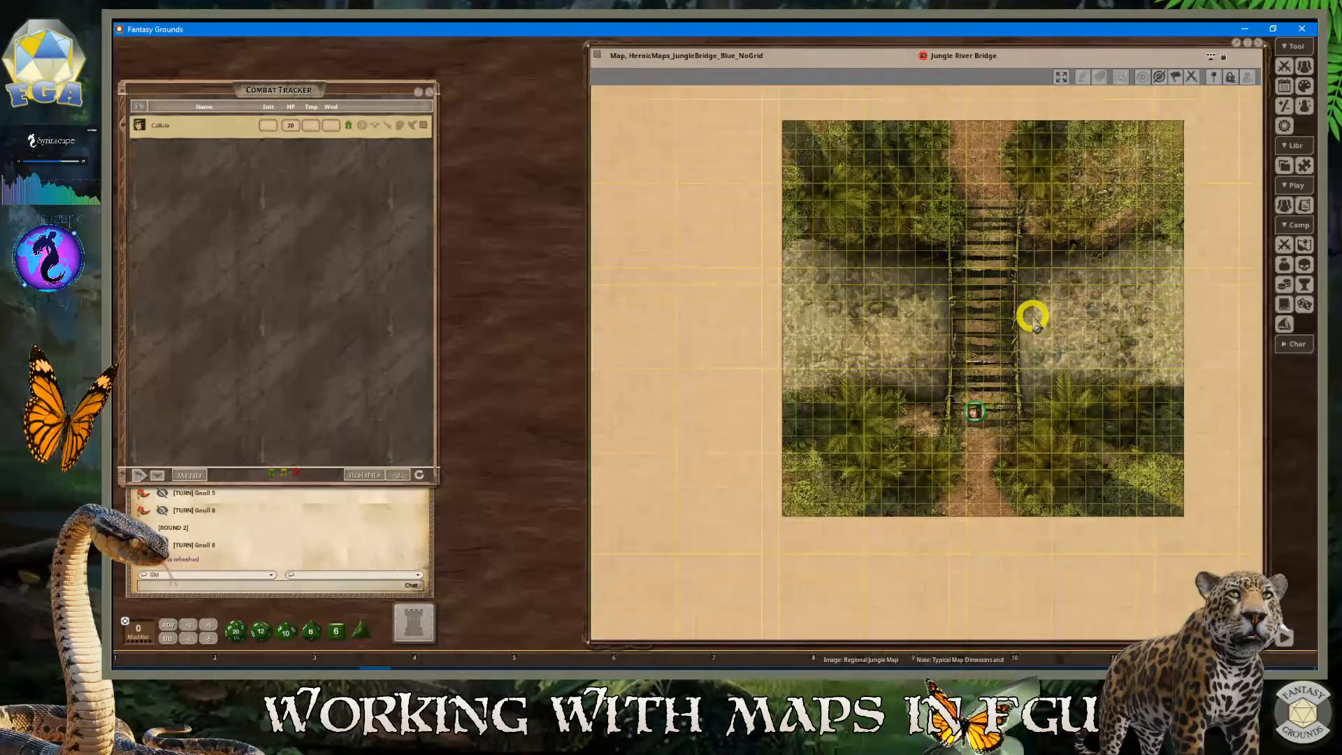
scroll(828, 161, "up", 2)
scroll(829, 161, "down", 1)
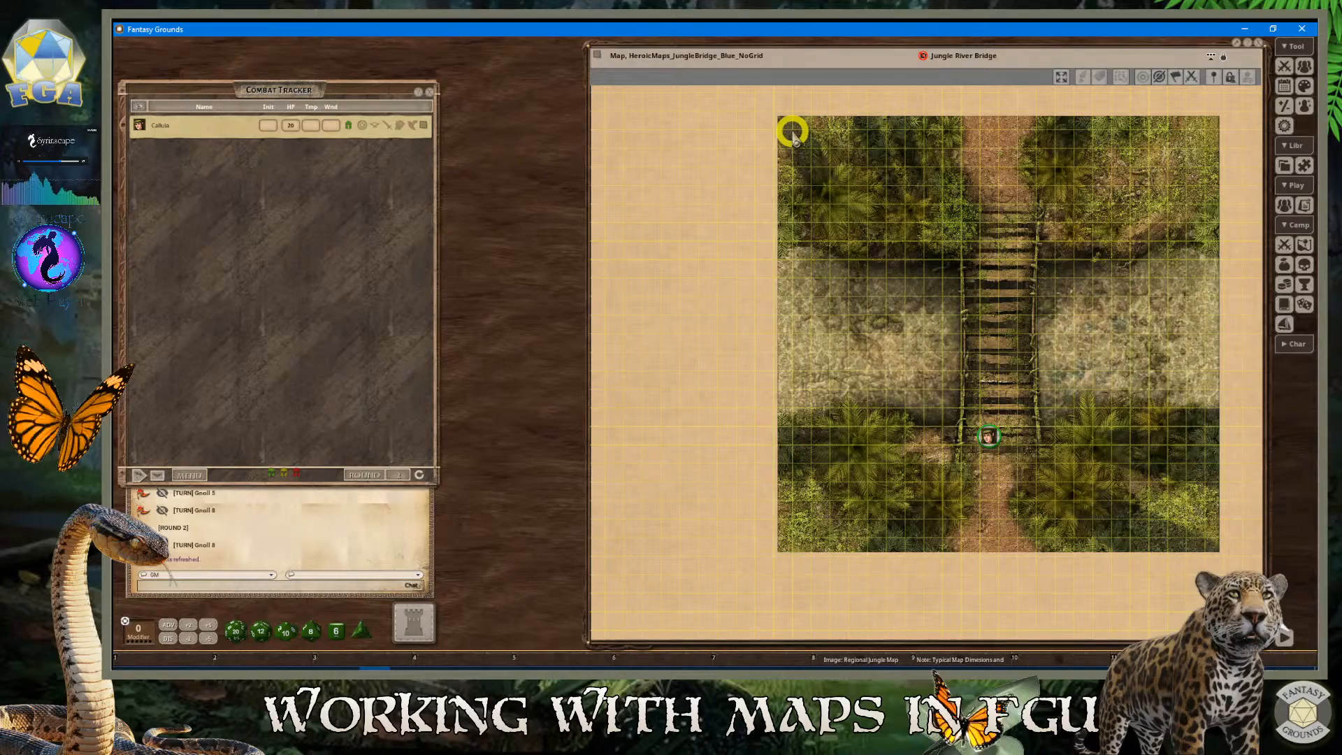
scroll(902, 209, "up", 1)
scroll(881, 203, "down", 2)
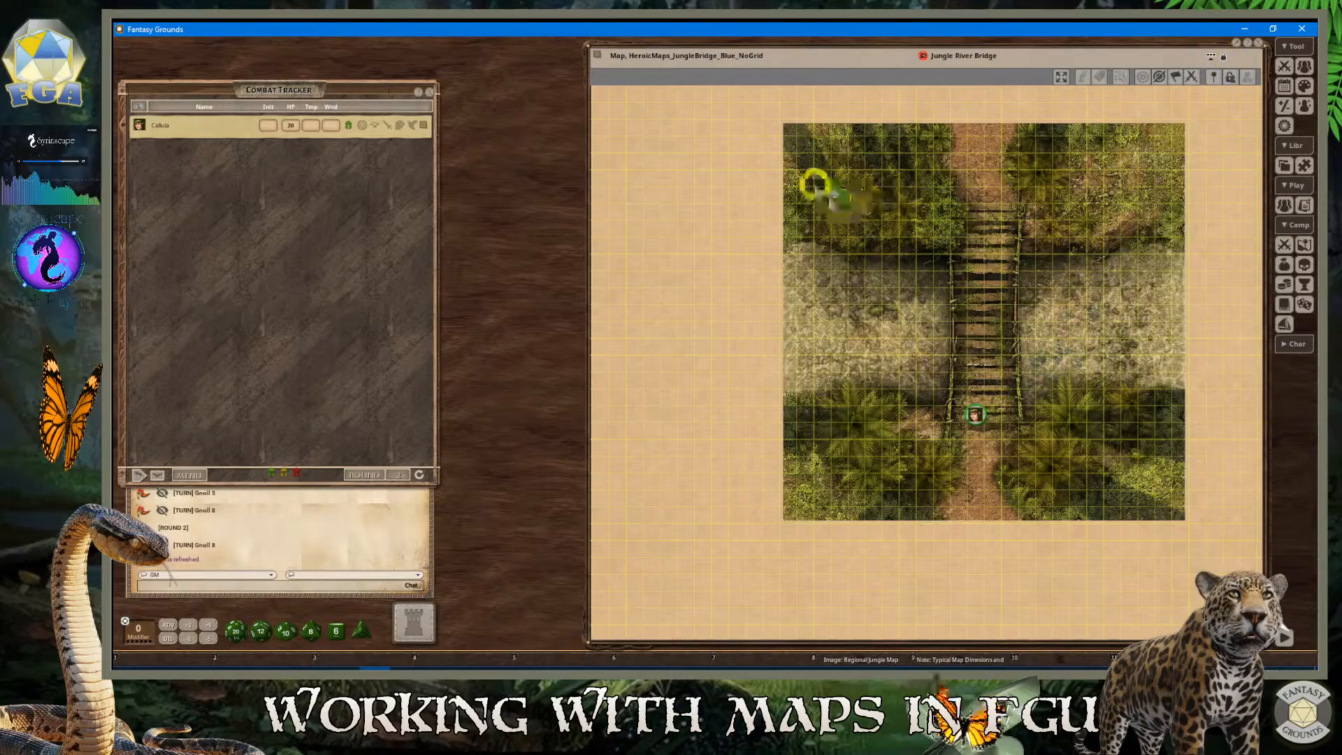
scroll(1037, 416, "up", 2)
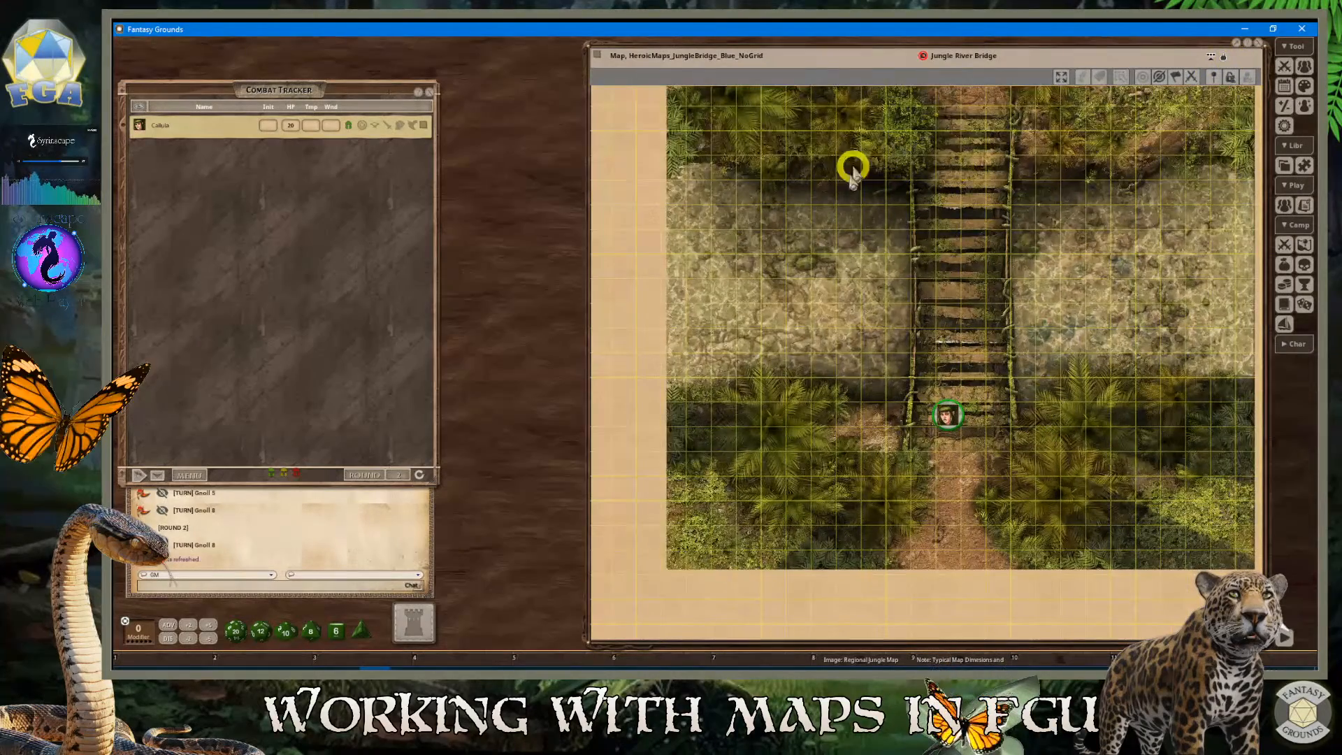
scroll(1032, 388, "down", 2)
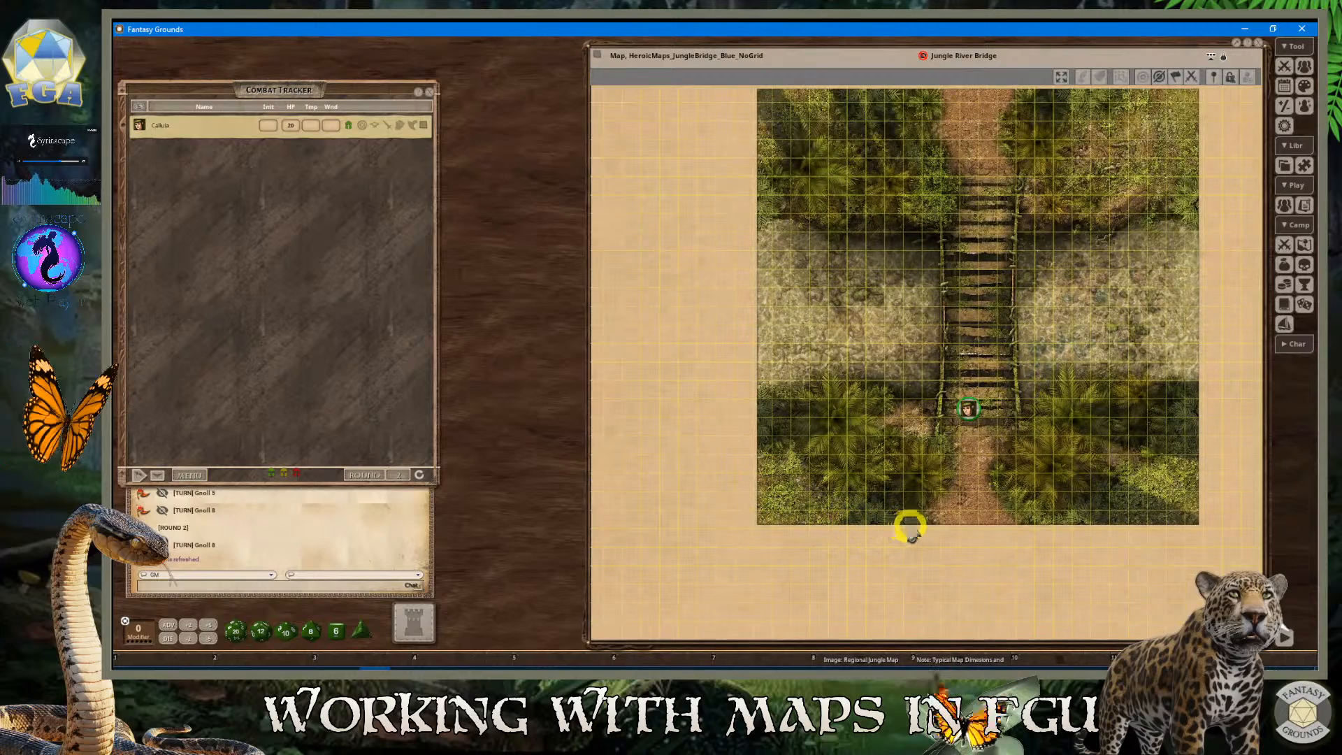
scroll(903, 413, "up", 1)
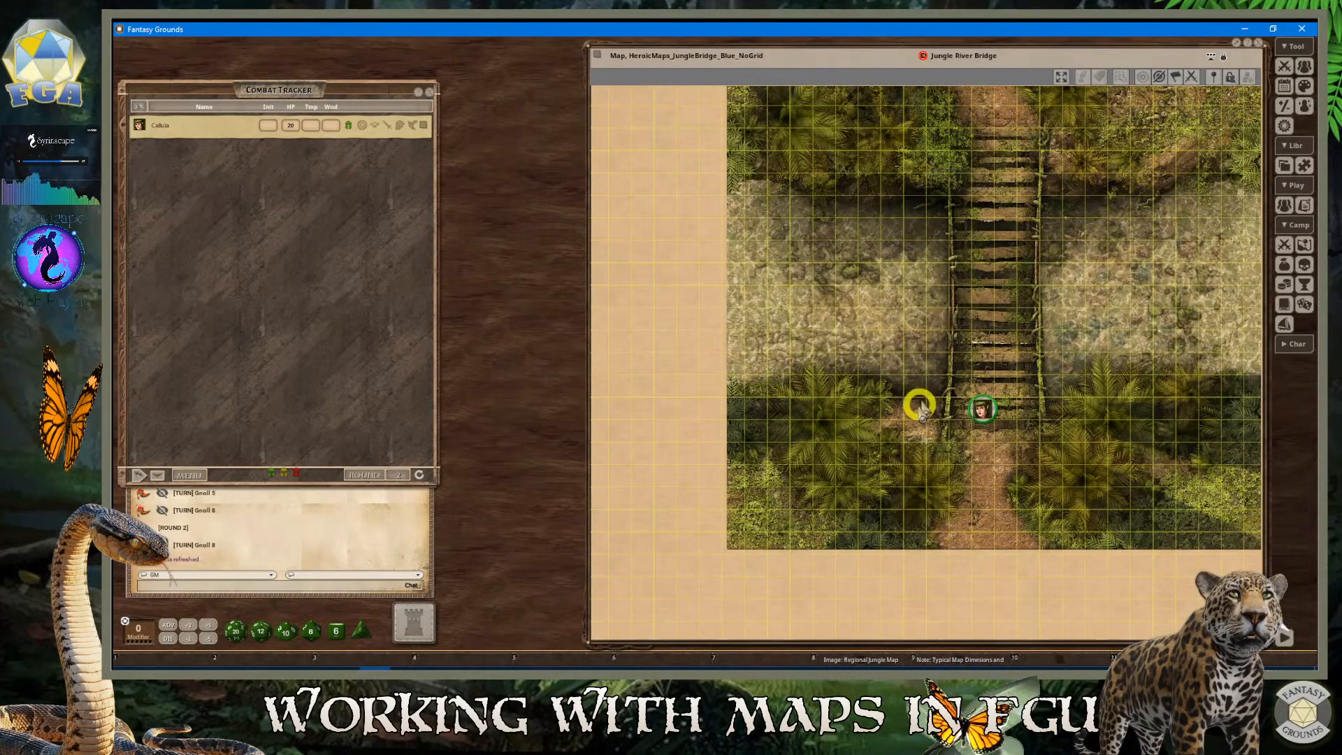
scroll(852, 244, "up", 3)
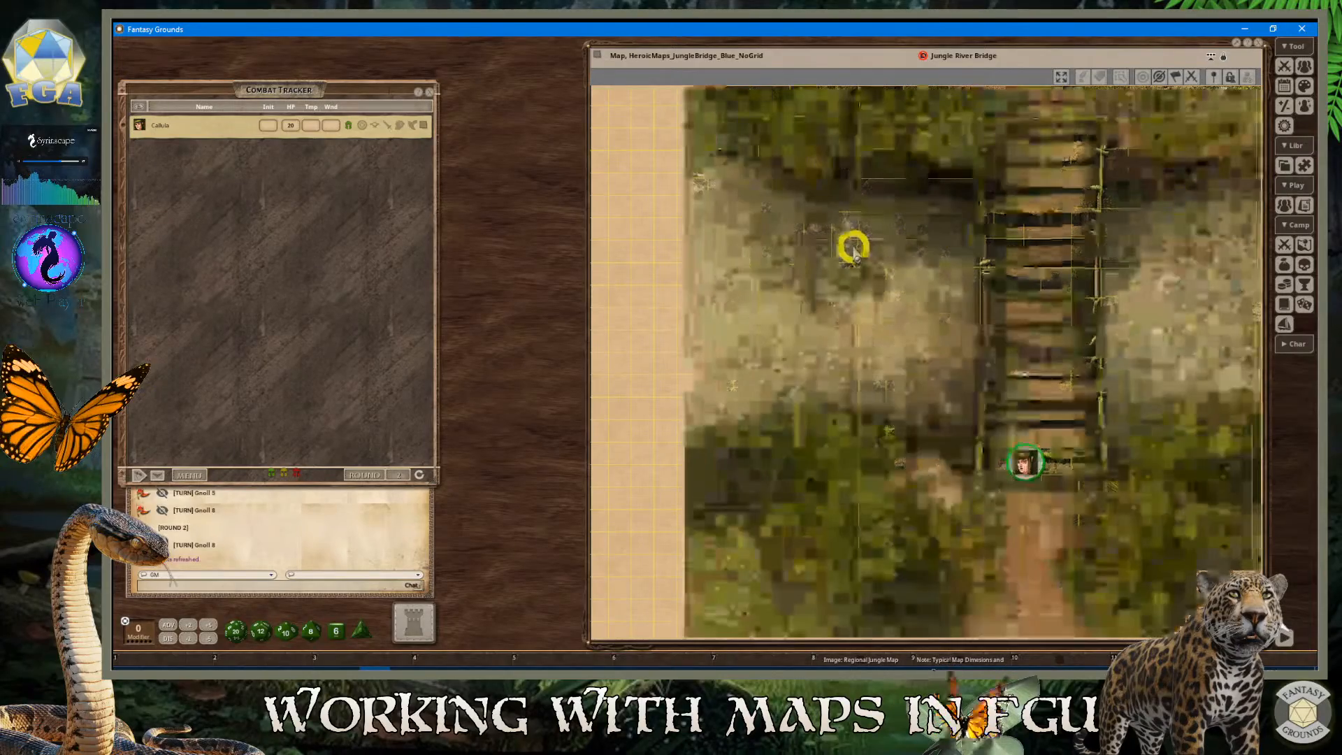
scroll(848, 251, "down", 1)
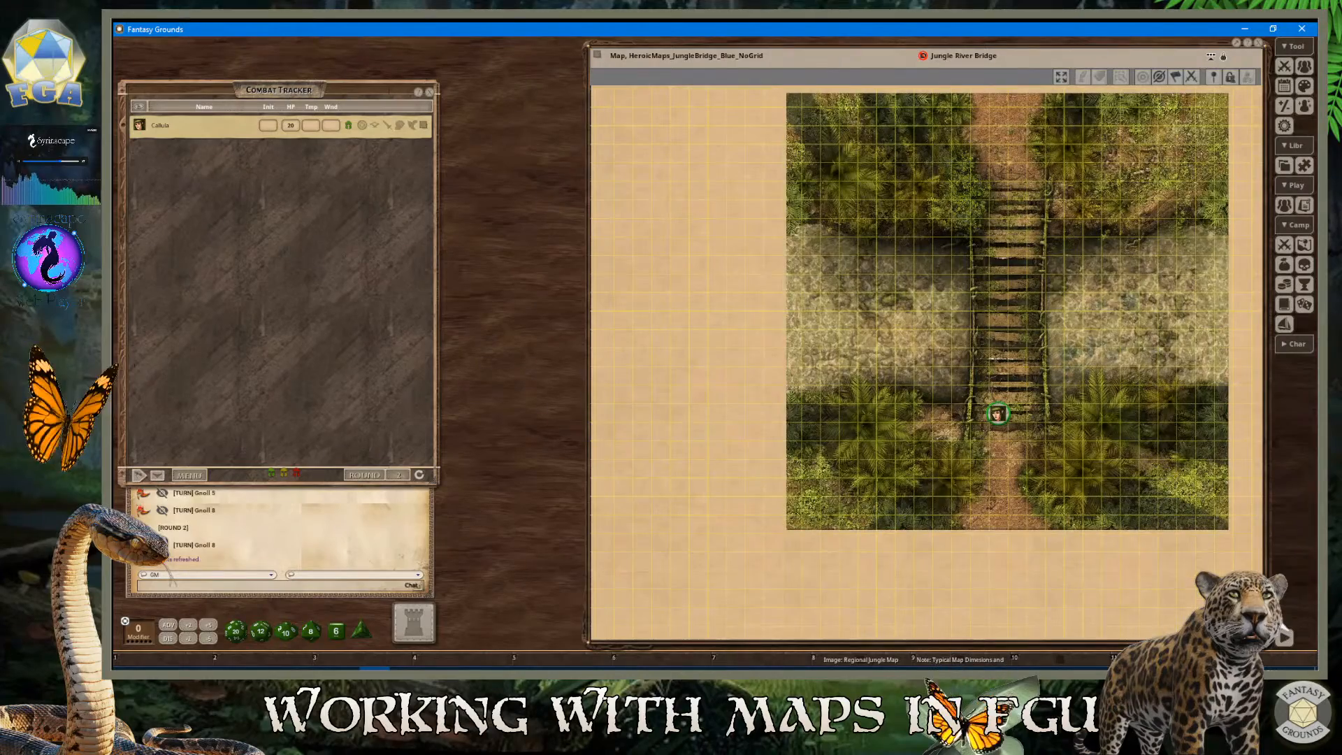
left_click_drag(1341, 579, 1297, 627)
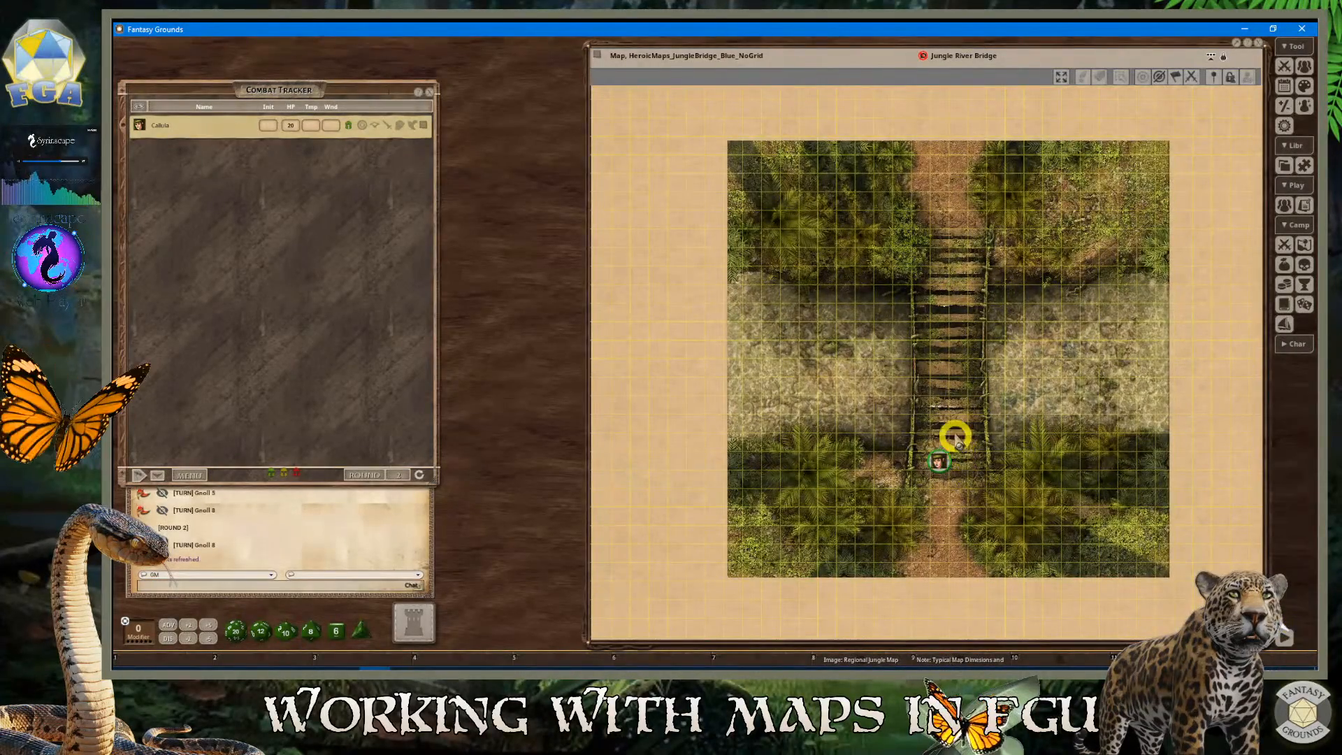
scroll(935, 399, "up", 2)
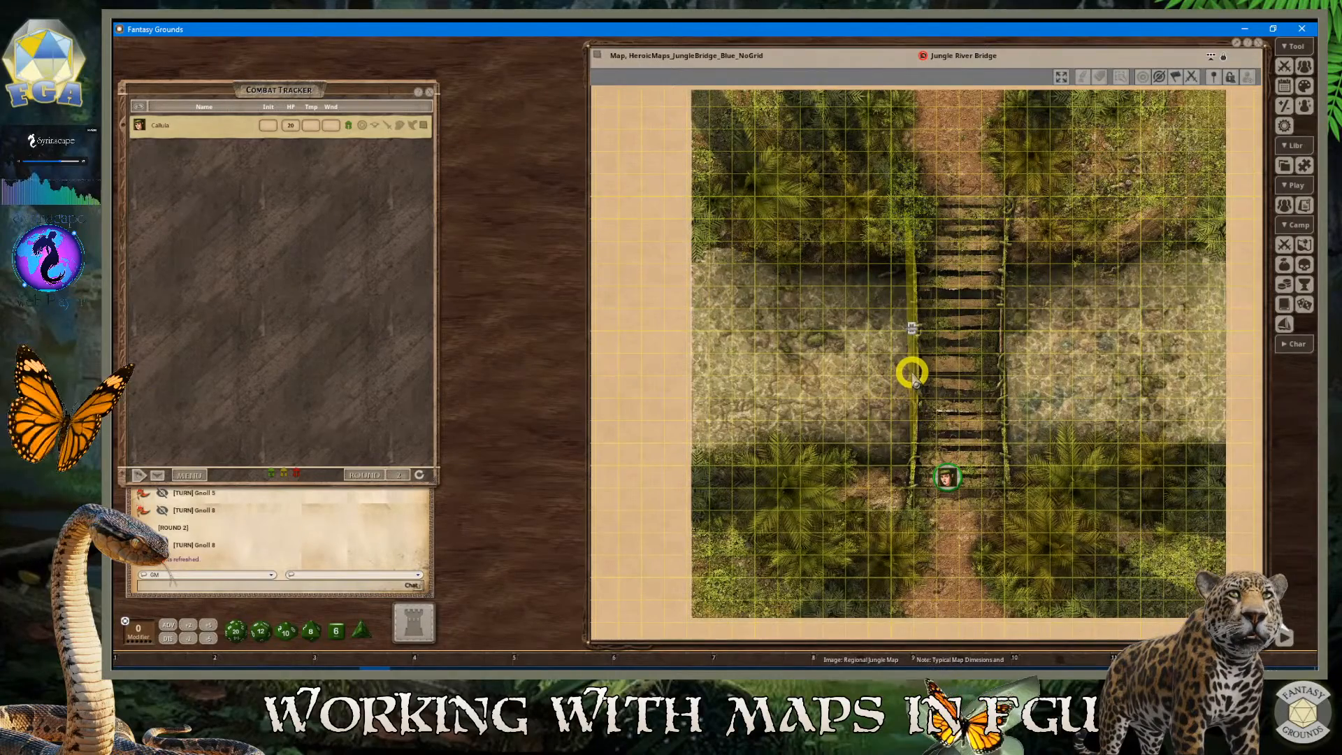
scroll(956, 370, "down", 1)
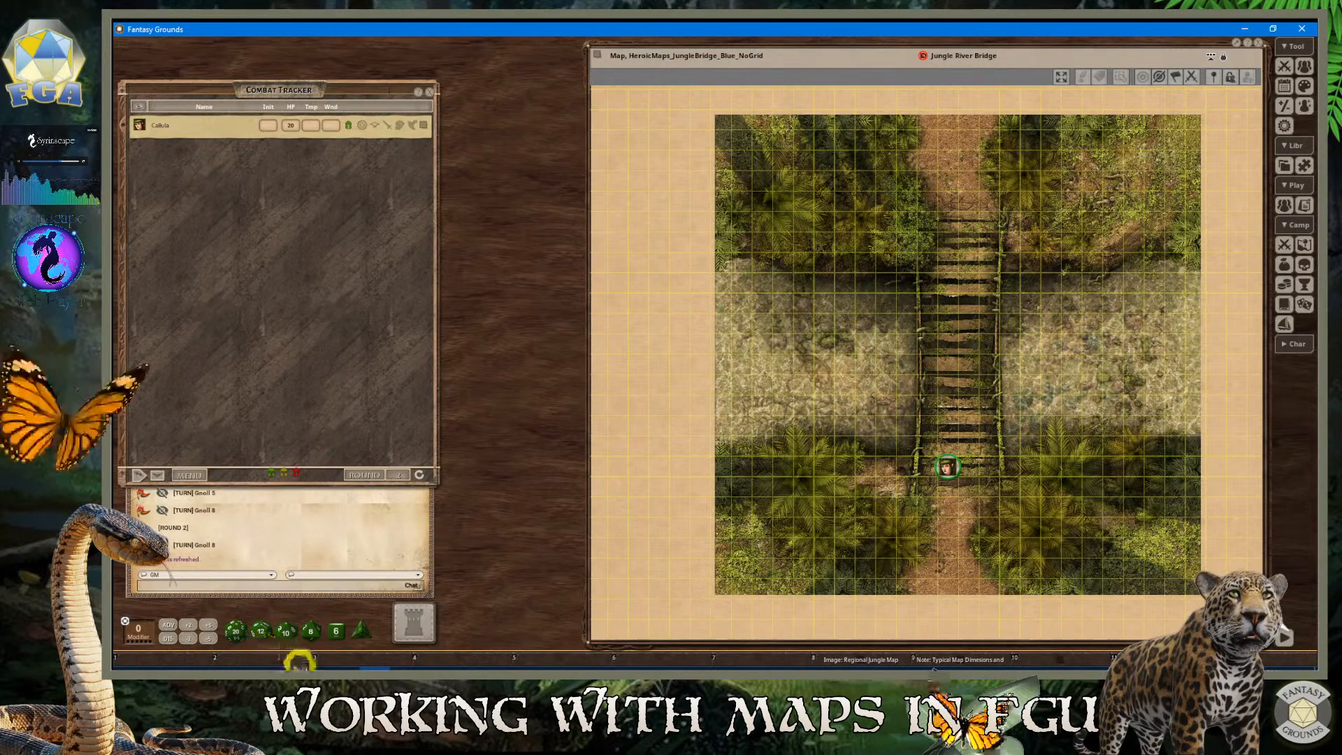
Switch to Streamlabs Desktop to check the live stream chat and return to Fantasy Grounds
left_click(254, 669)
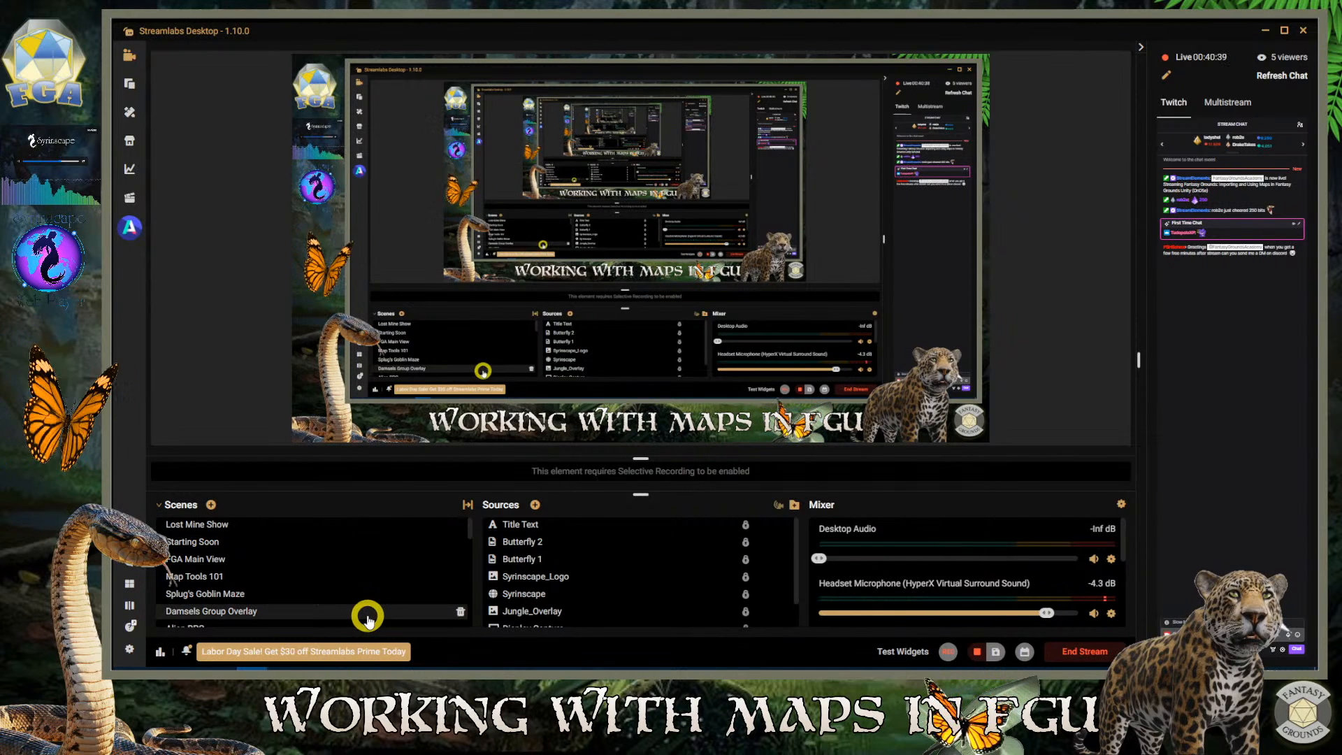
left_click(257, 671)
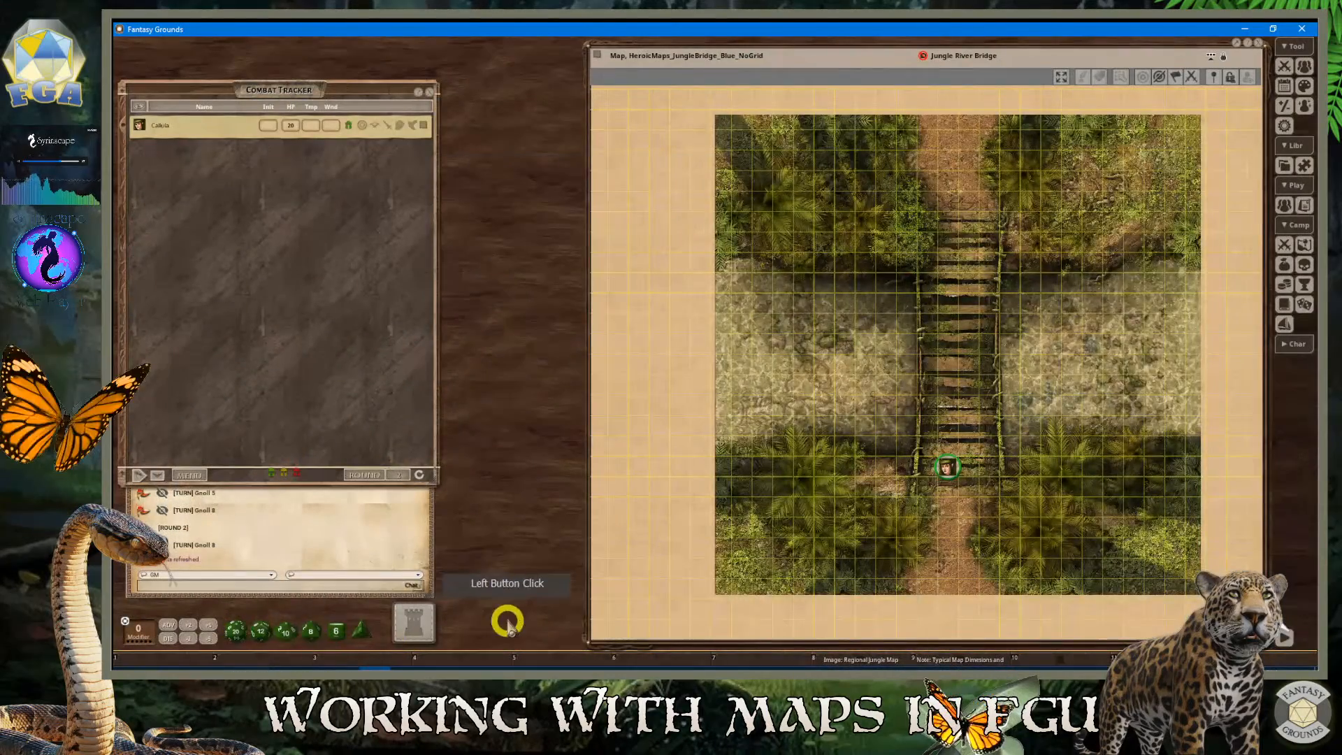
Hide the toolbar of the Jungle River Bridge map window
scroll(886, 445, "up", 2)
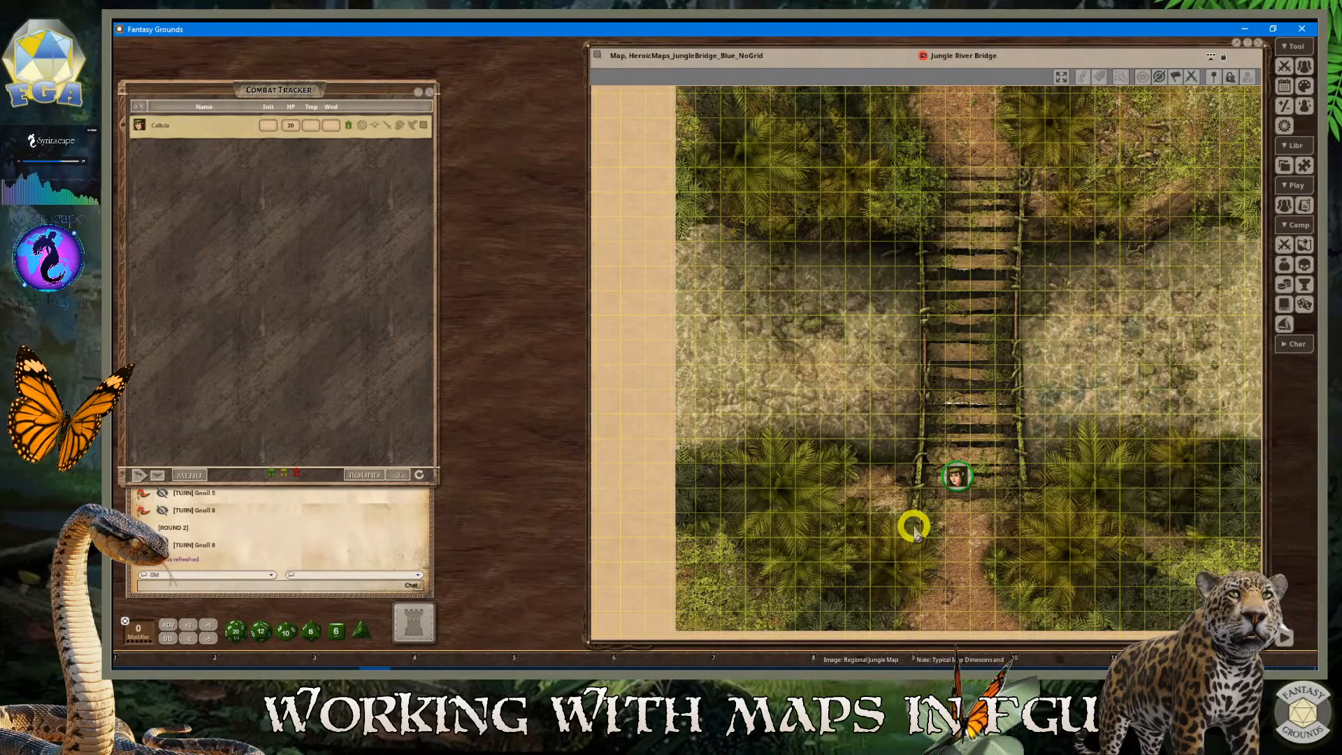
scroll(692, 233, "down", 1)
scroll(774, 241, "up", 1)
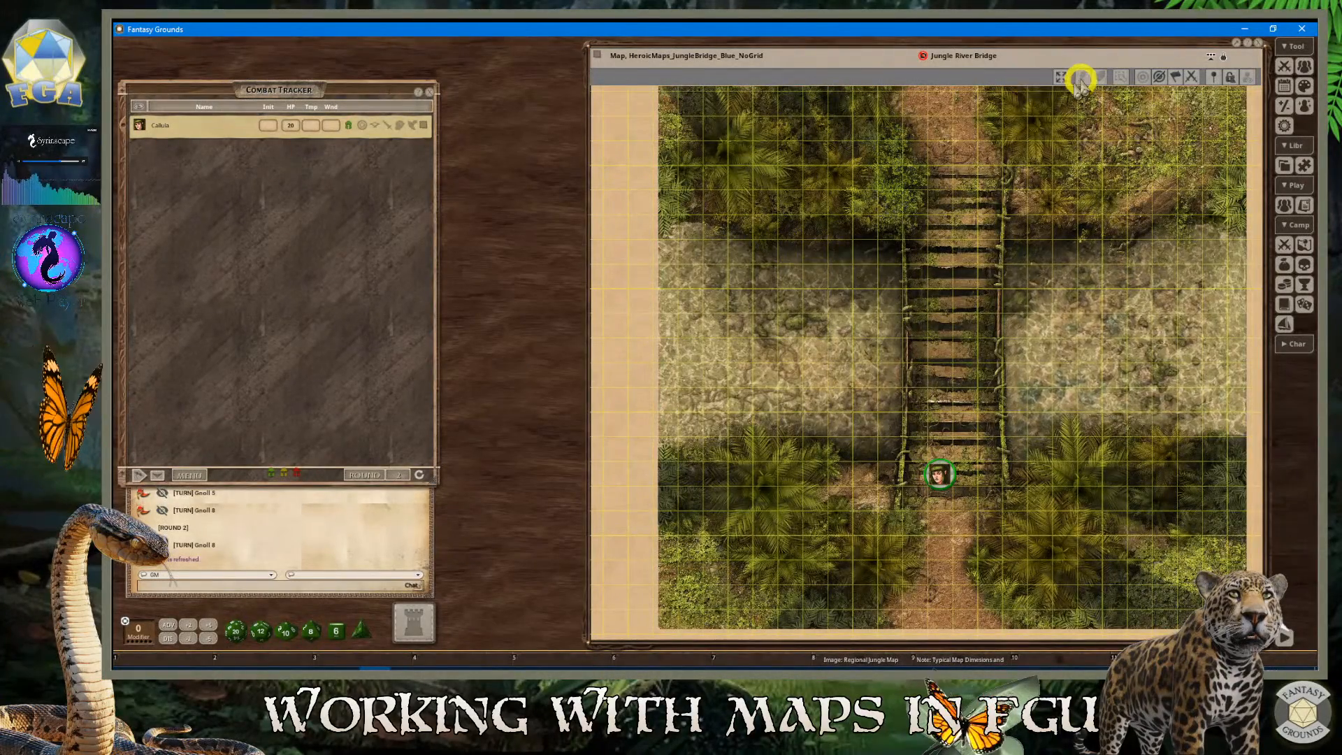
left_click(1218, 57)
left_click(1057, 248)
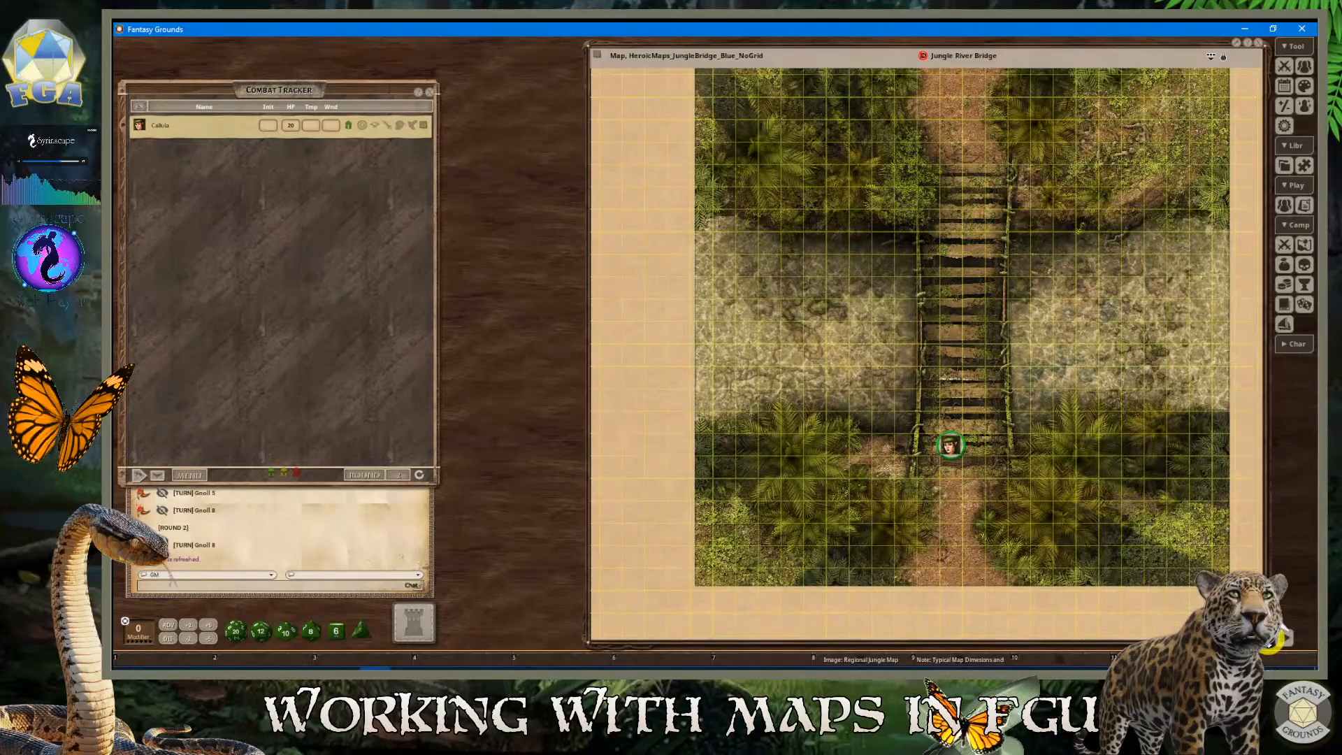
Shrink the Jungle River Bridge map window, place it beside the sidebar and fit the map to the smaller window
left_click_drag(1146, 641, 1154, 515)
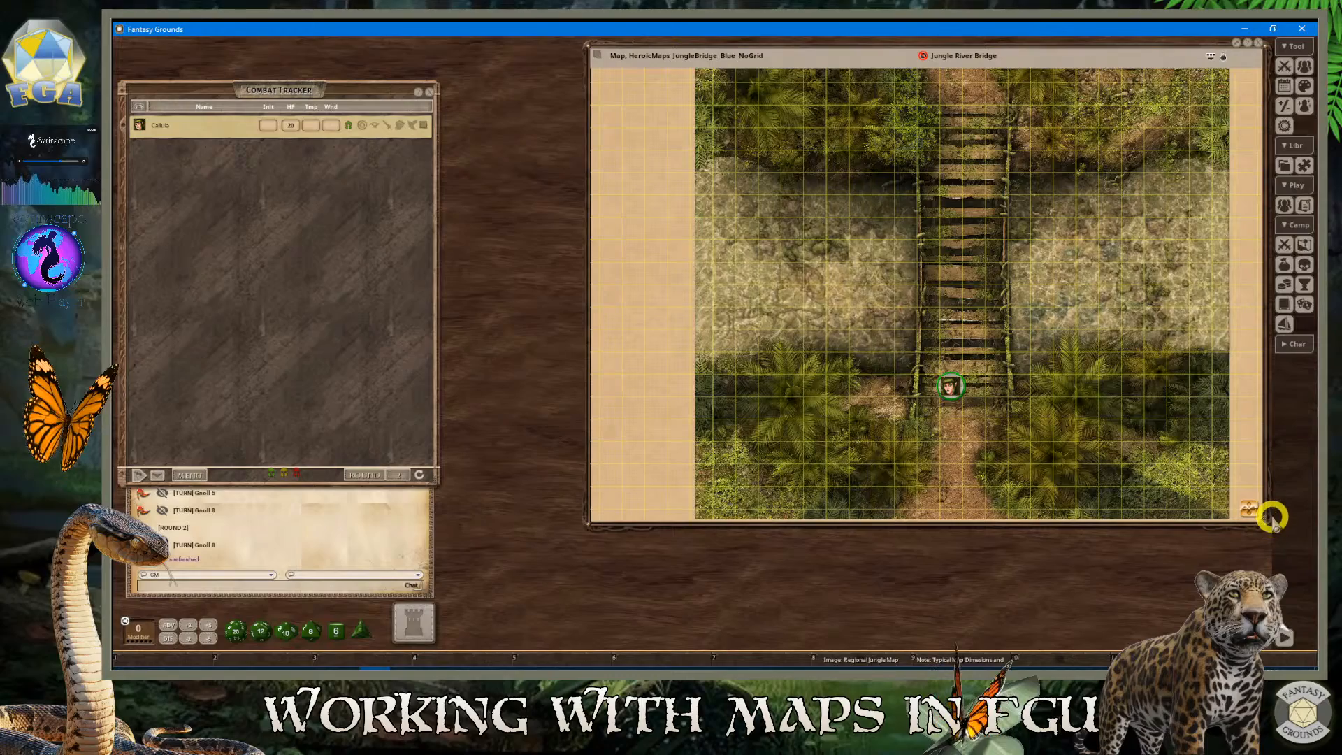
left_click_drag(1263, 519, 1079, 480)
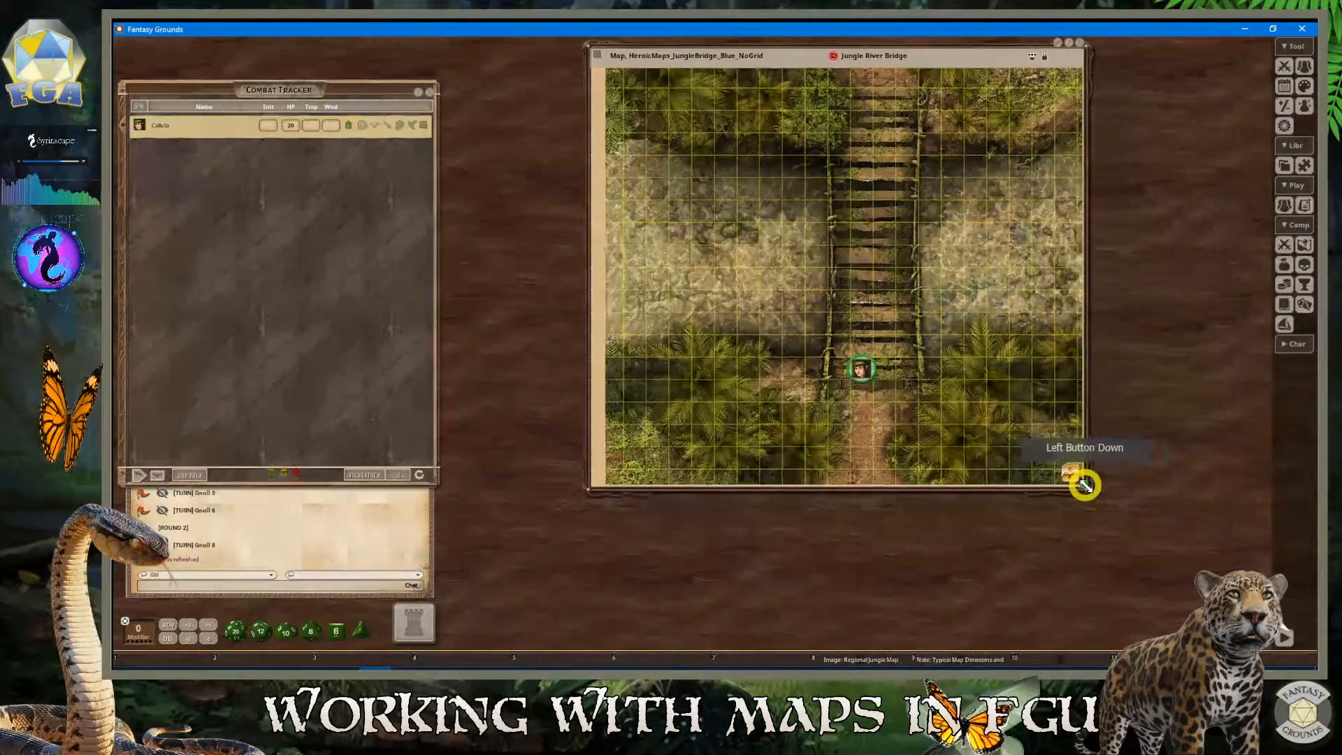
left_click_drag(743, 45, 922, 48)
right_click(919, 176)
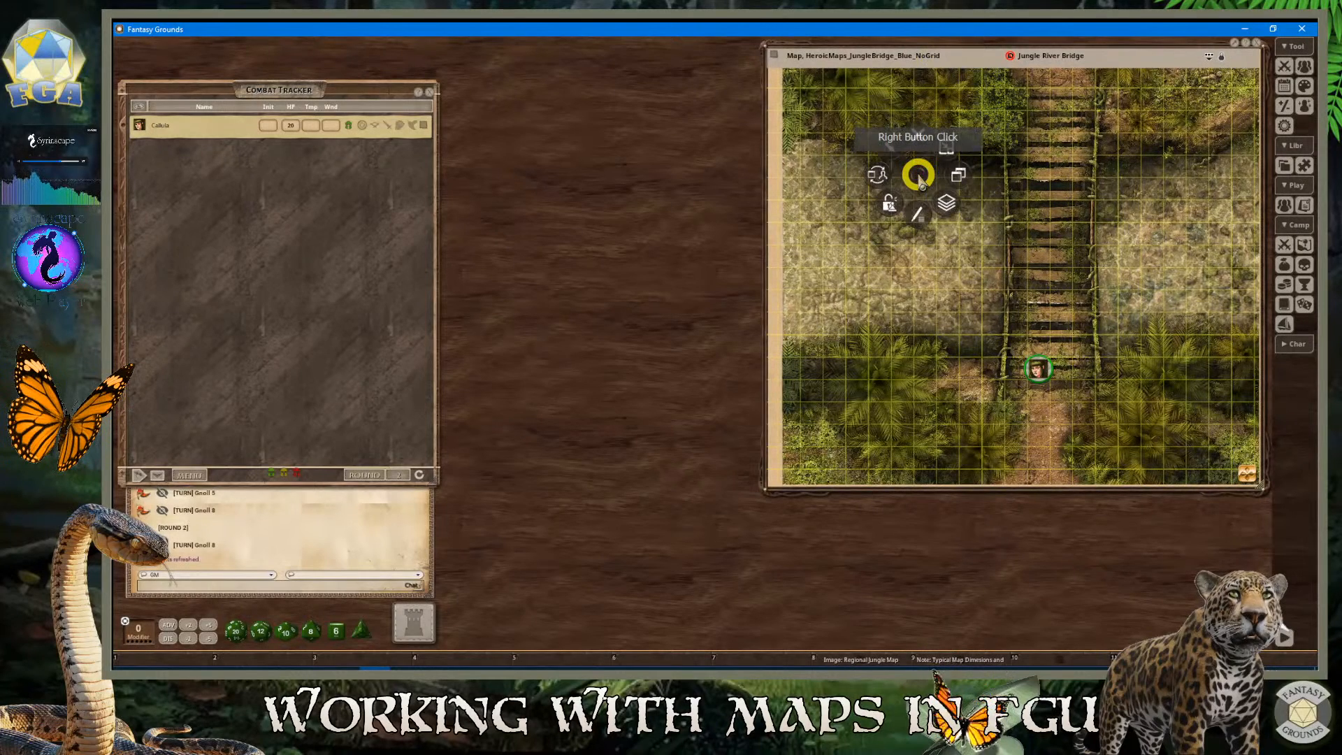
left_click(959, 176)
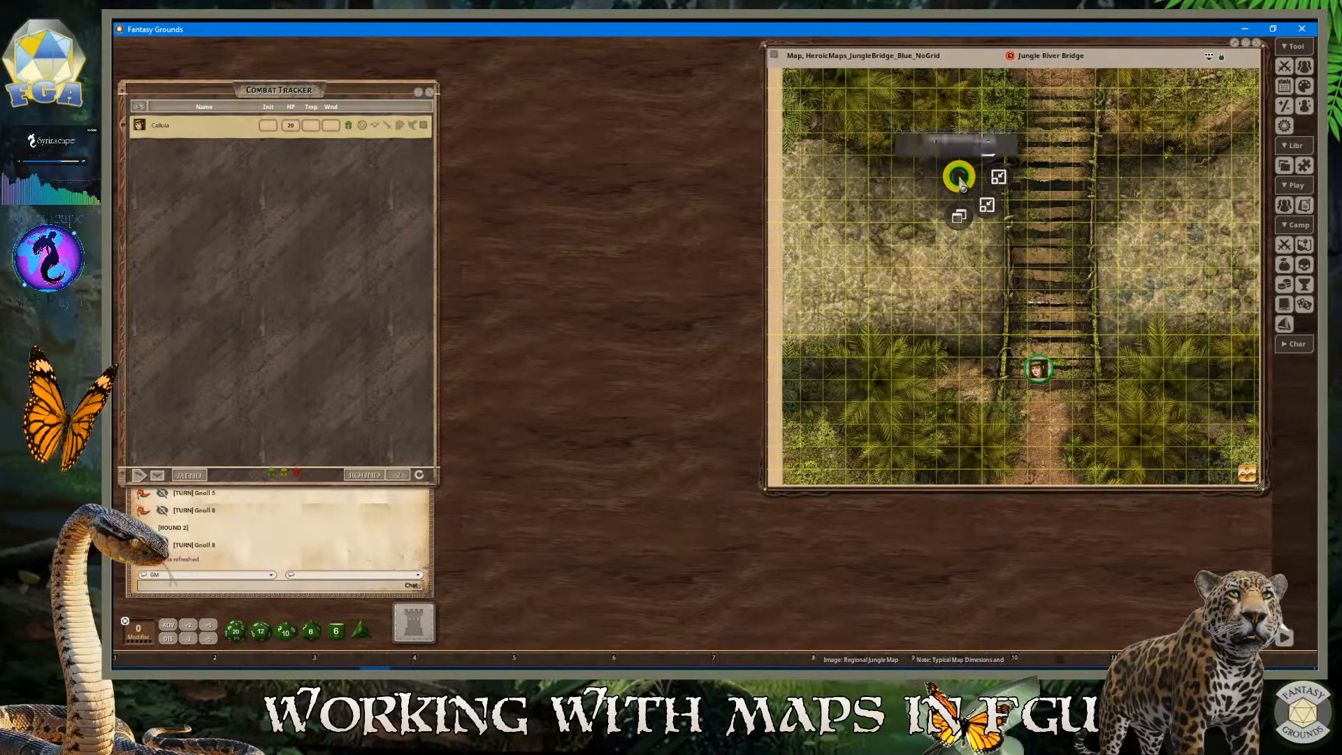
left_click(988, 207)
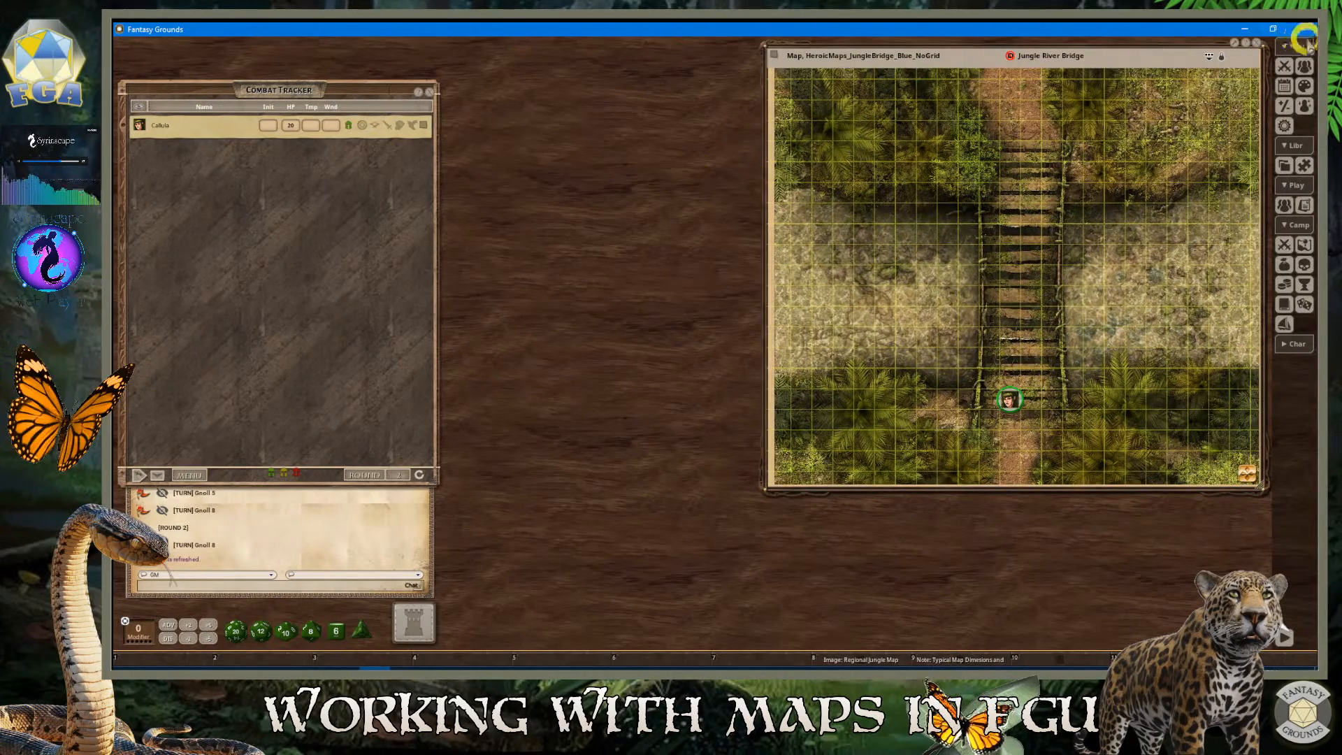
Open the campaign Options beside the Combat Tracker and set Turn: Auto-center map to On
left_click(1284, 125)
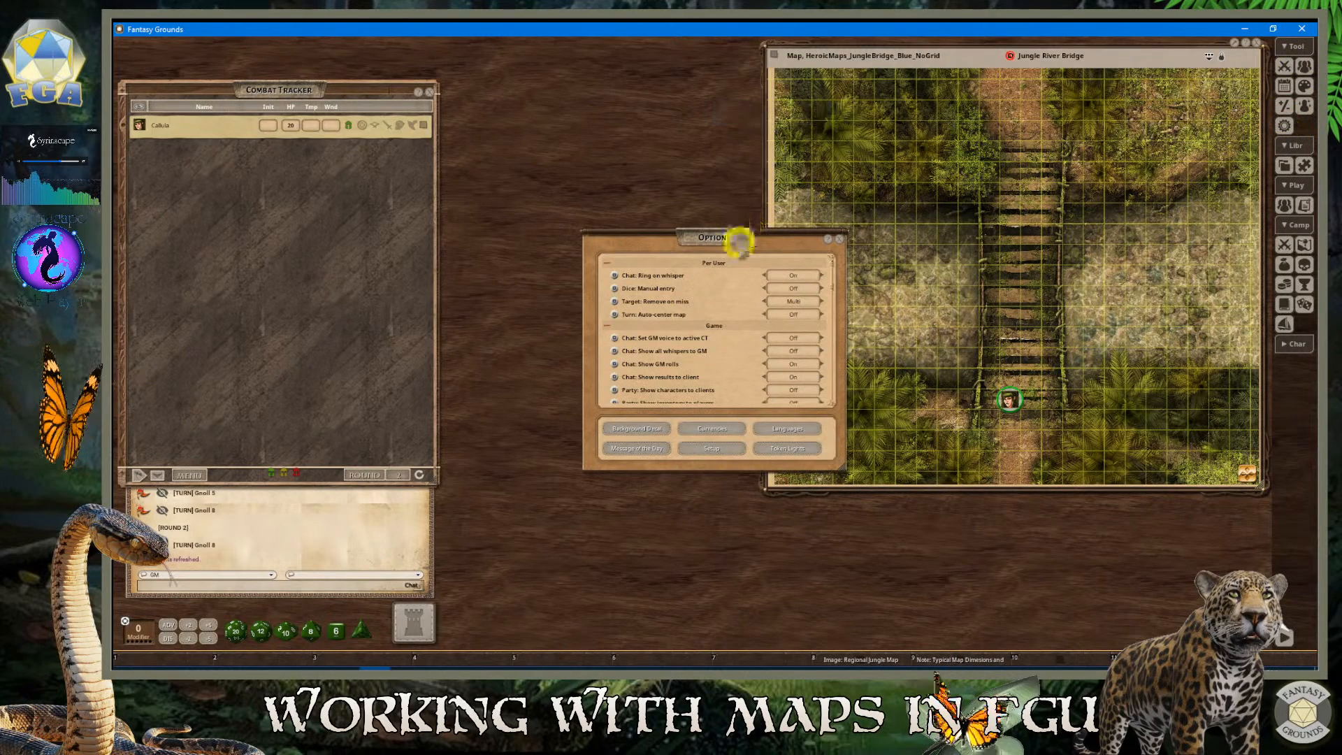
left_click_drag(737, 243, 658, 85)
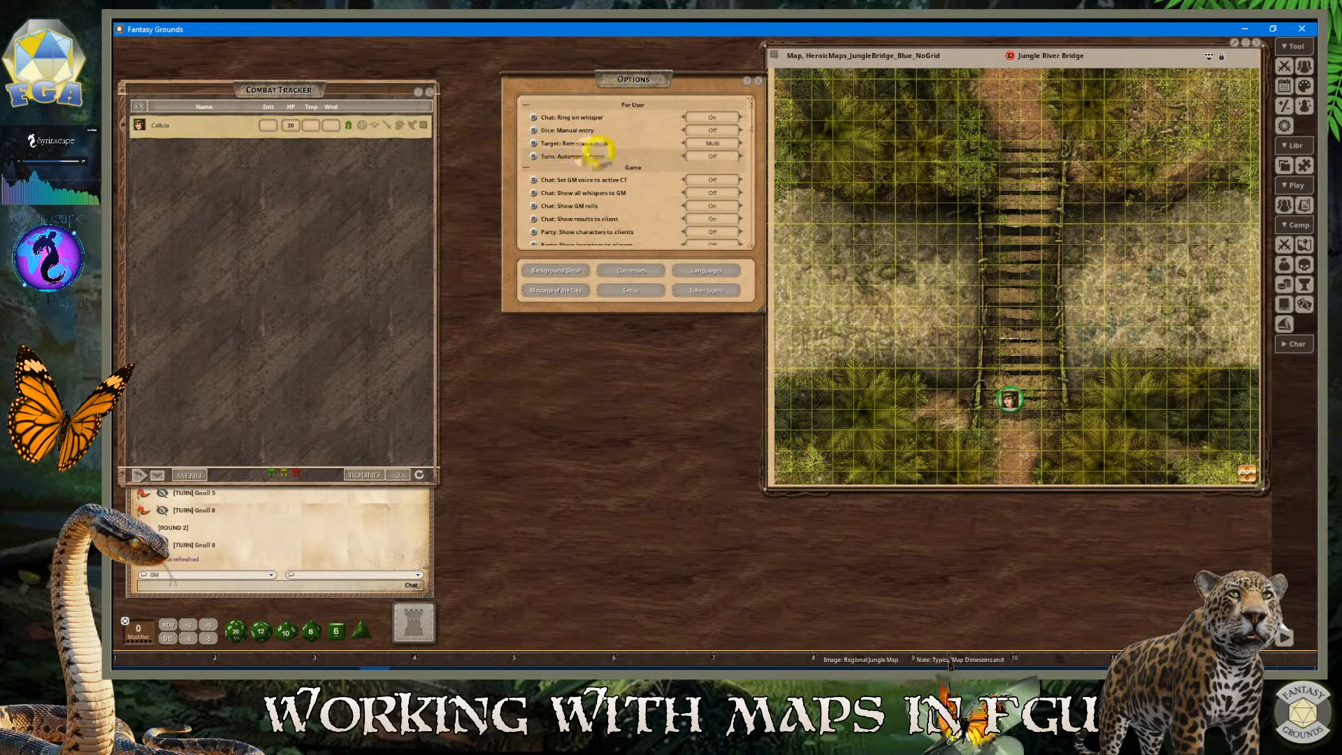
left_click(740, 156)
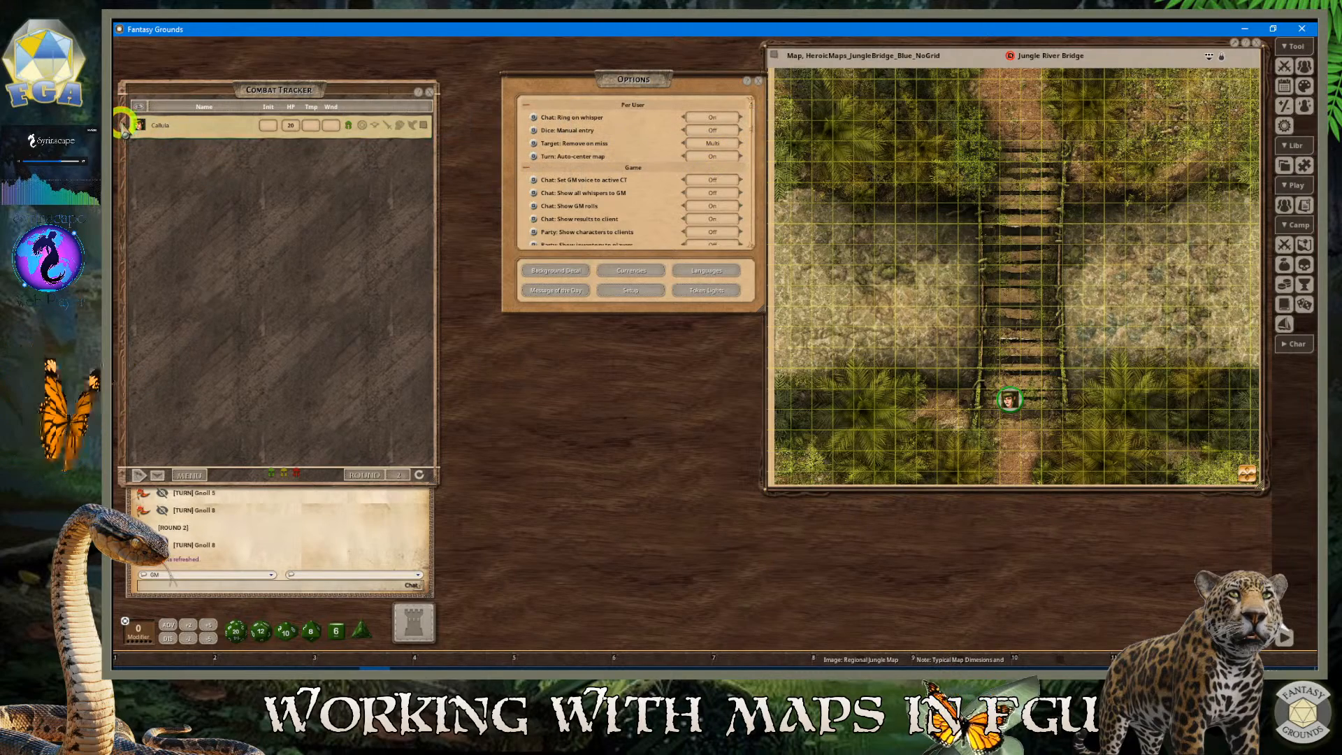
Make the player character the active combatant in the Combat Tracker and check how the map centers on its token
left_click(123, 123)
left_click(1004, 272)
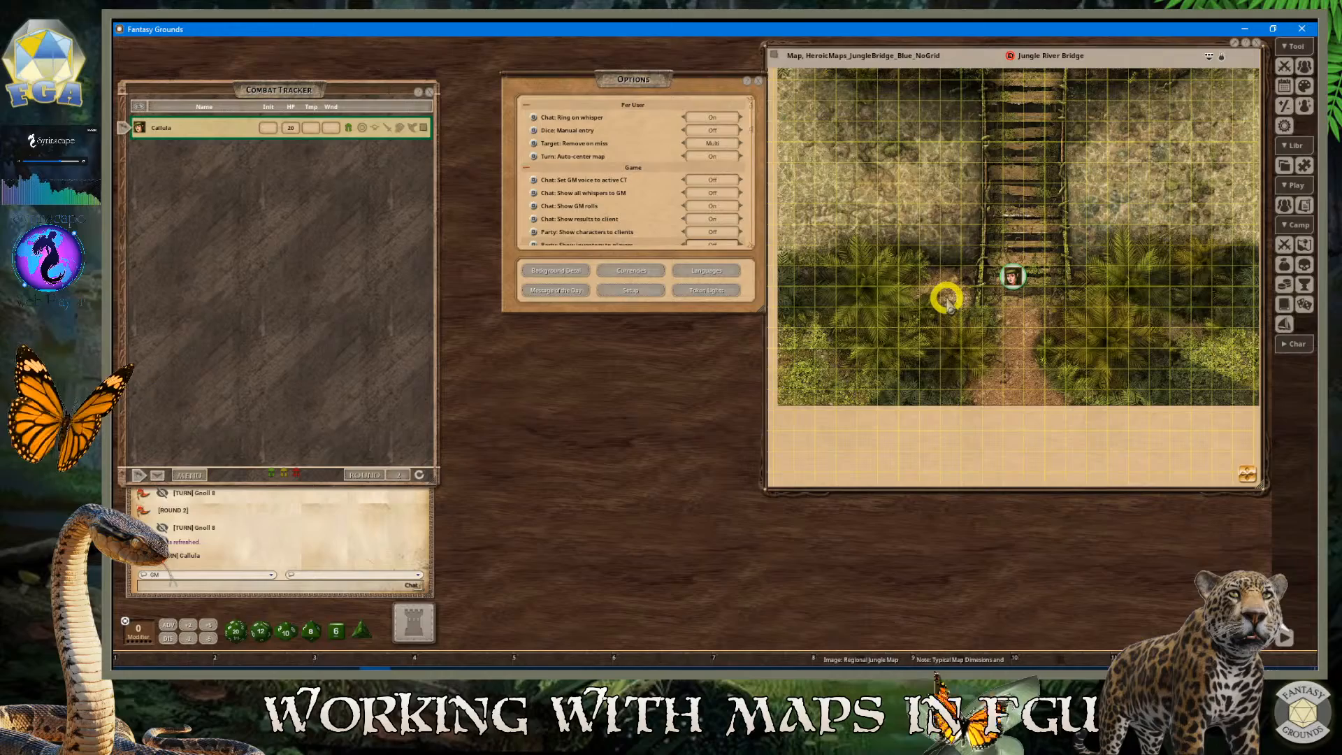
mouse_move(1248, 476)
left_mouse_down()
mouse_move(1258, 458)
mouse_move(1232, 455)
mouse_move(1249, 471)
left_mouse_up()
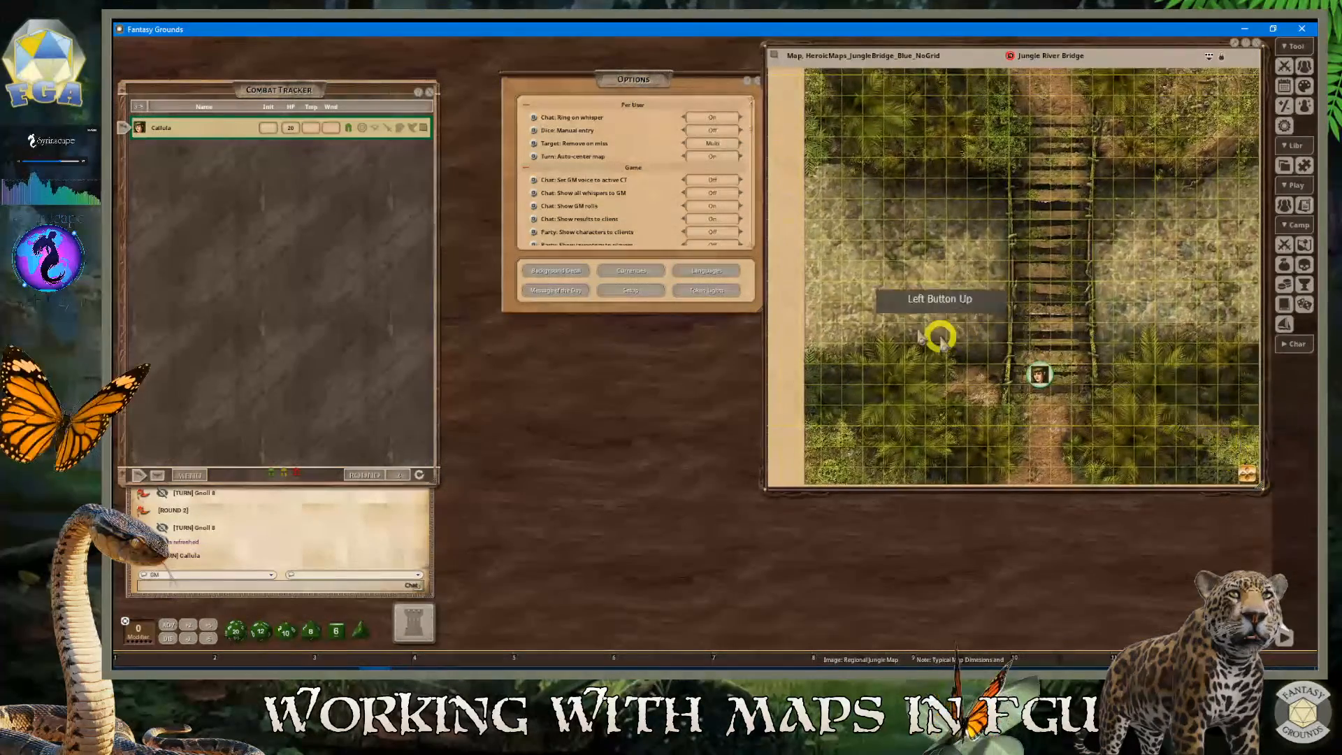
Set Turn: Auto-center map to Off, check the token on the bridge up close and close the Options window
left_click(712, 156)
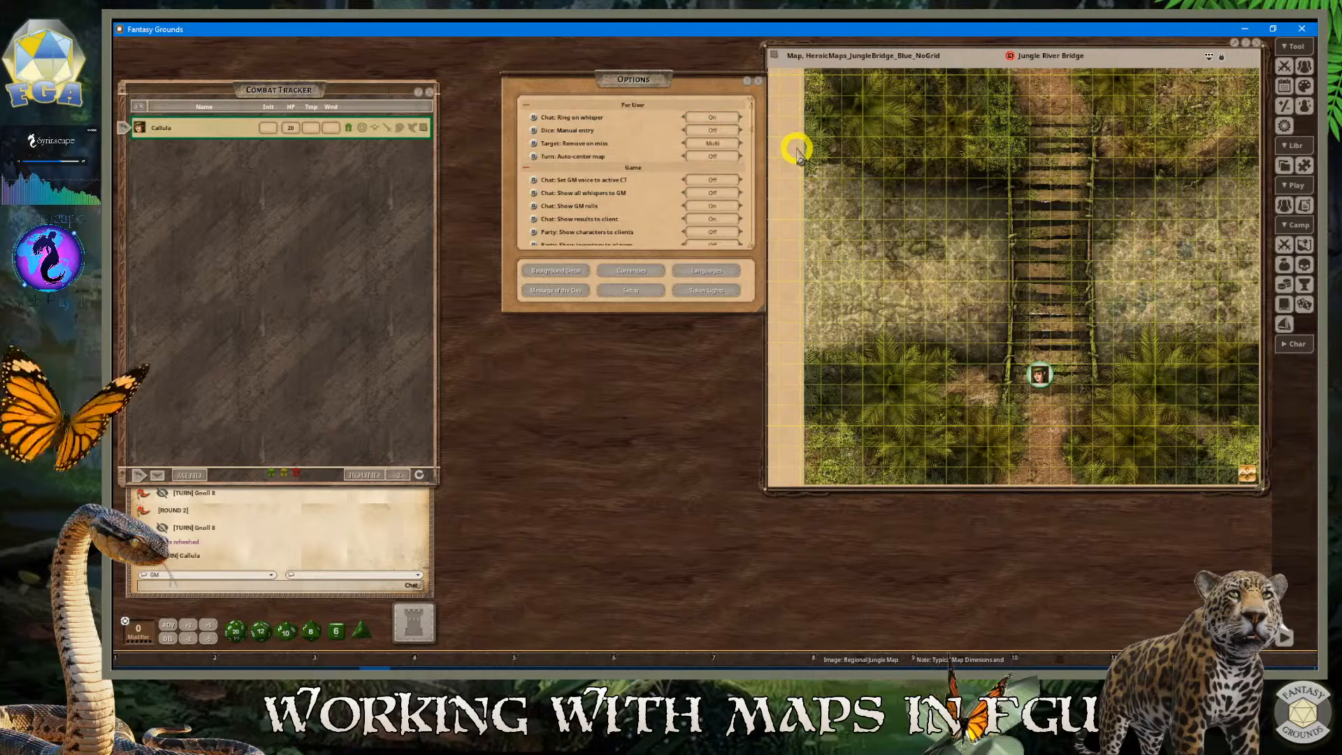
scroll(1028, 231, "up", 2)
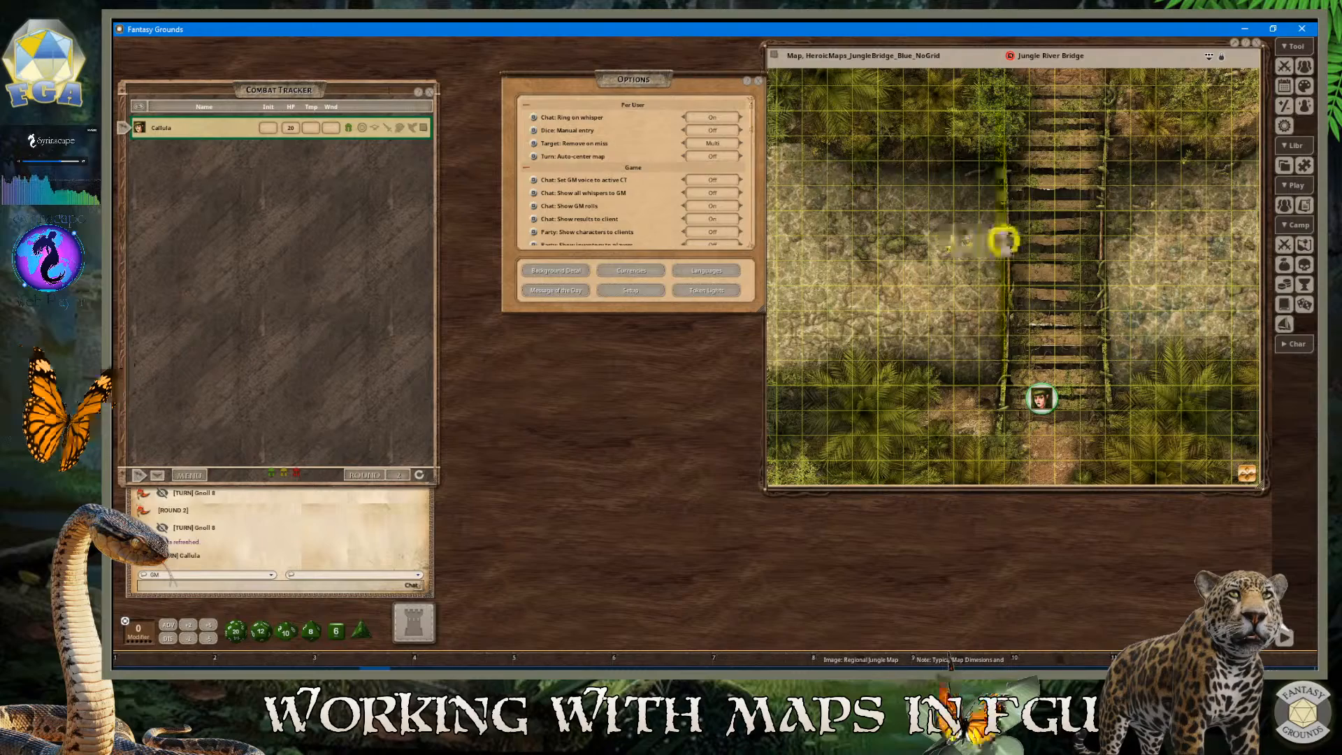
scroll(1182, 278, "down", 1)
scroll(1182, 280, "up", 1)
scroll(1183, 281, "down", 1)
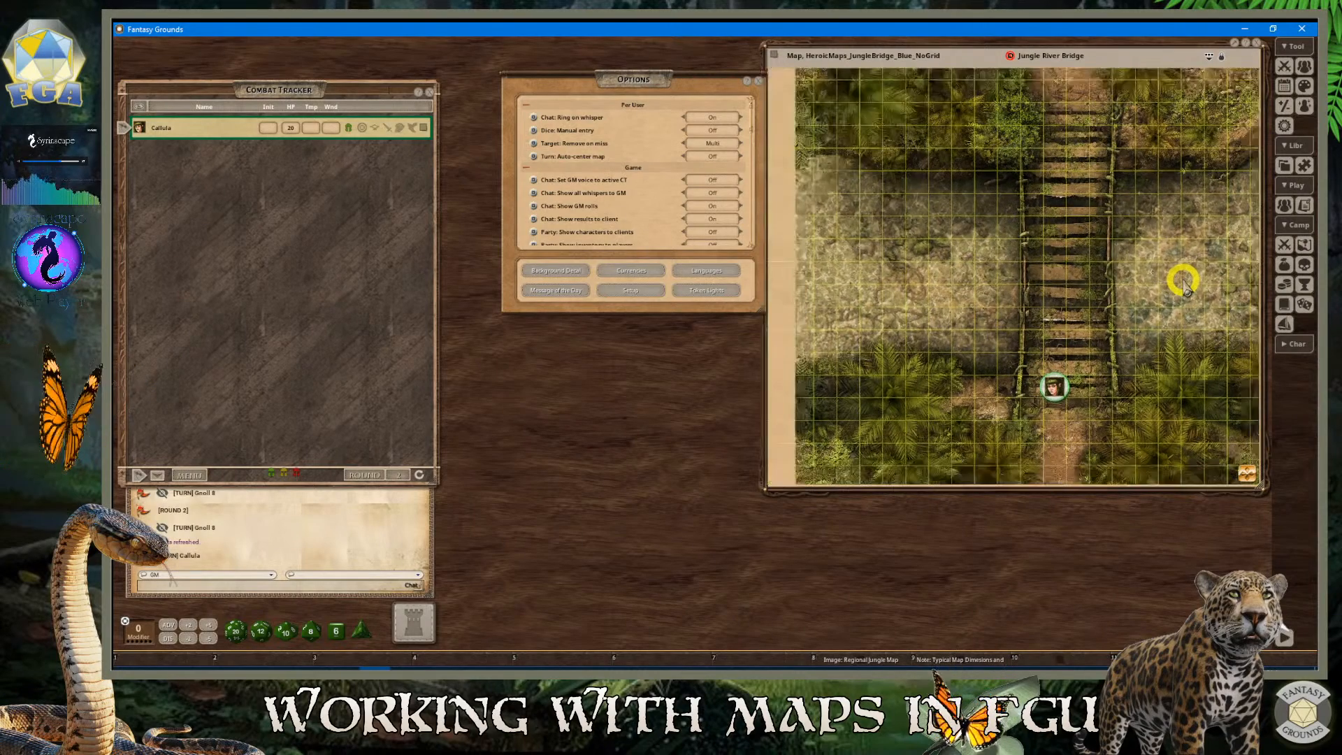
scroll(1181, 281, "up", 1)
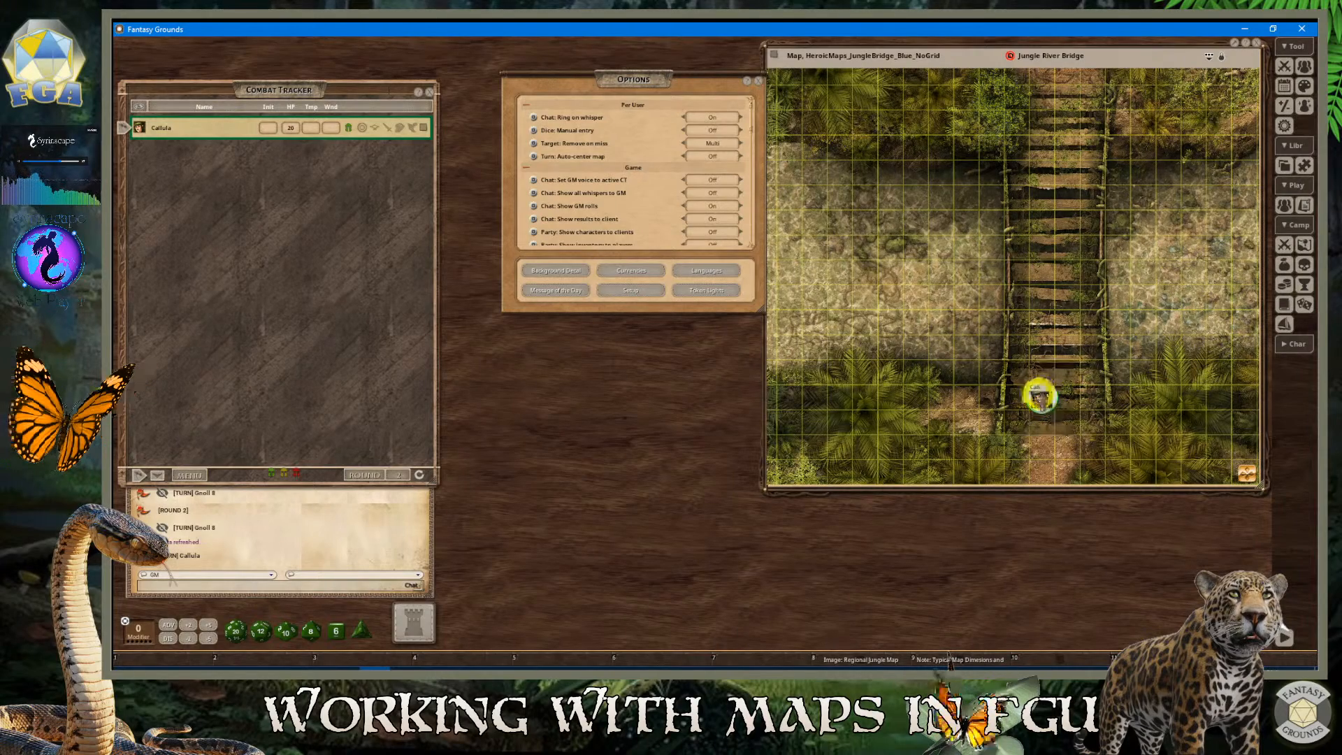
scroll(1035, 390, "up", 2)
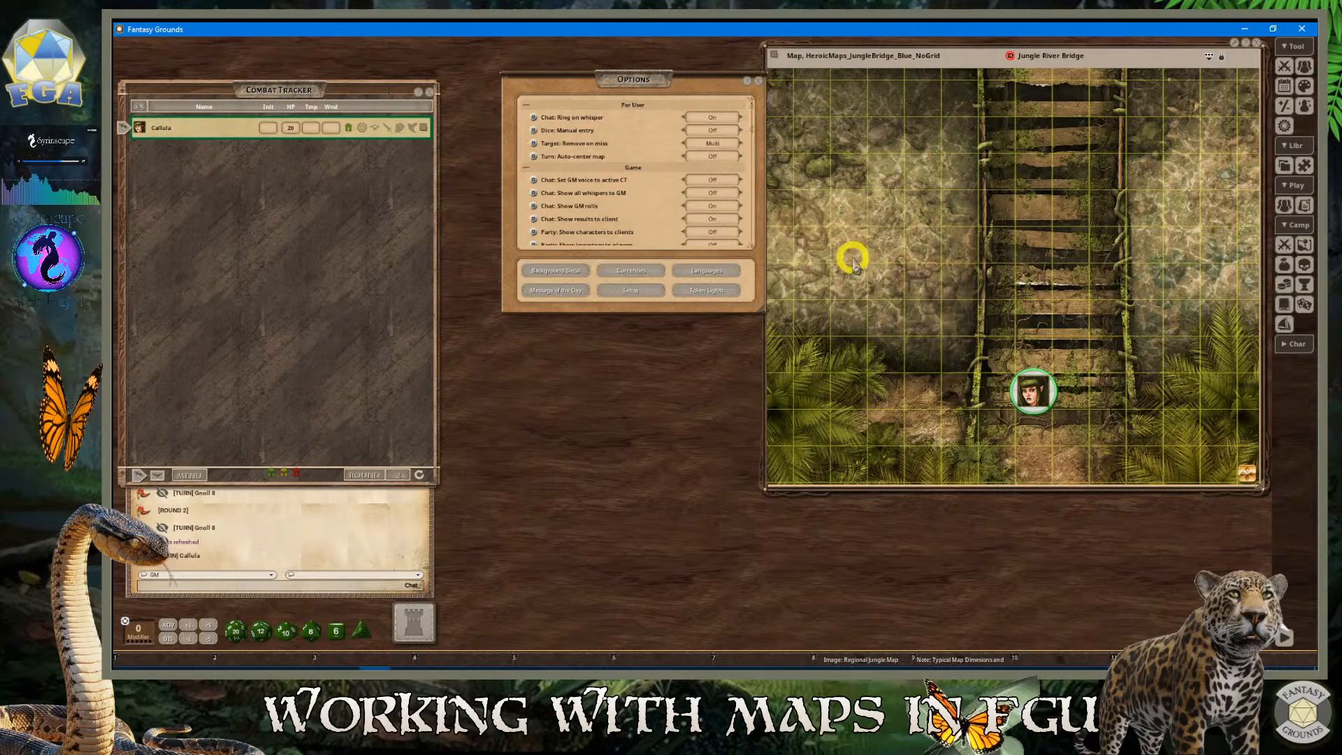
scroll(1036, 355, "down", 1)
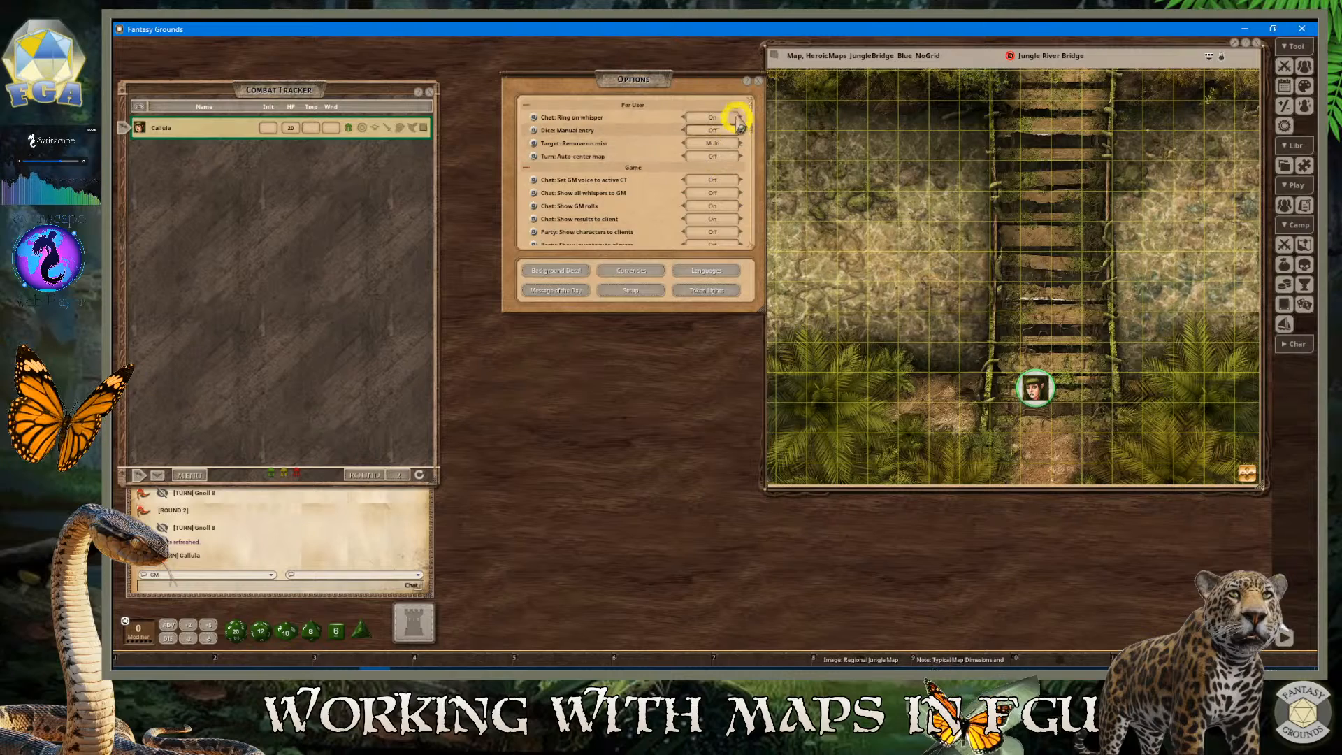
left_click(755, 82)
Open the Regional Jungle Map, place it beside the Jungle River Bridge map and zoom in on its rivers
left_click(914, 578)
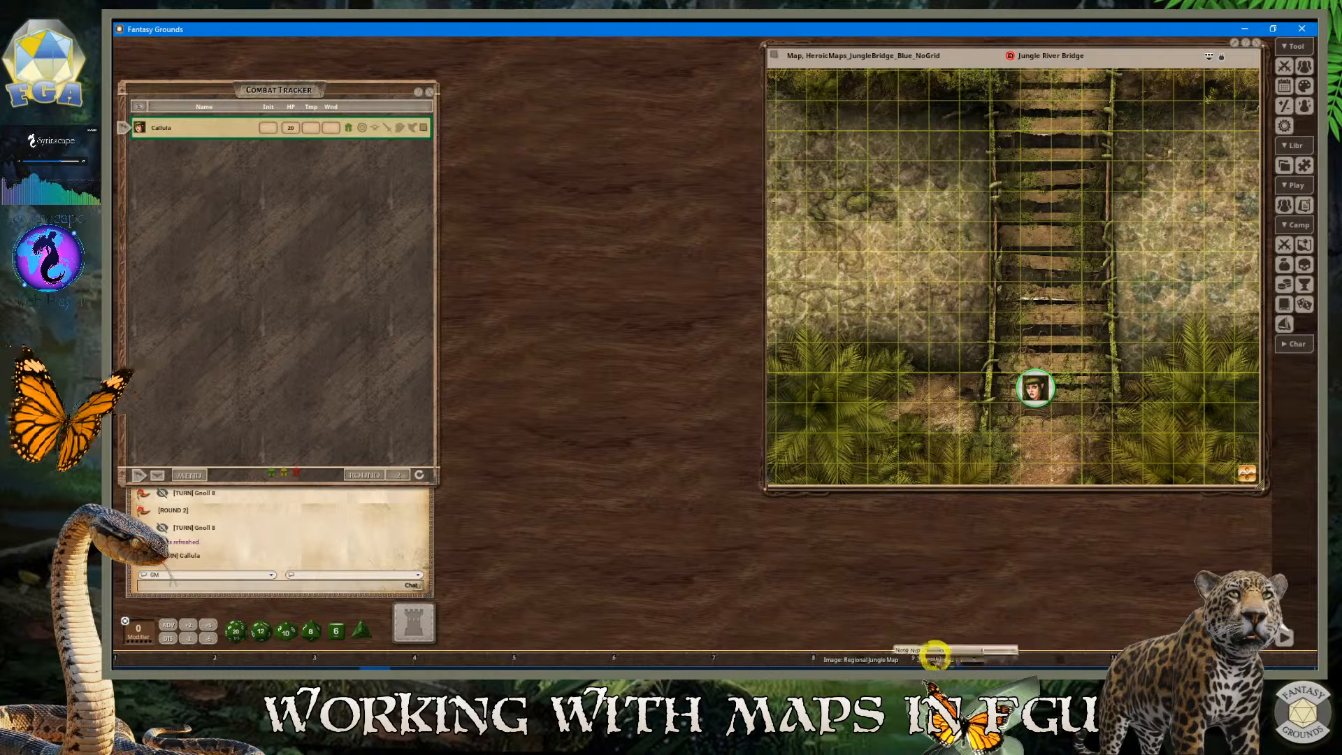
left_click(880, 657)
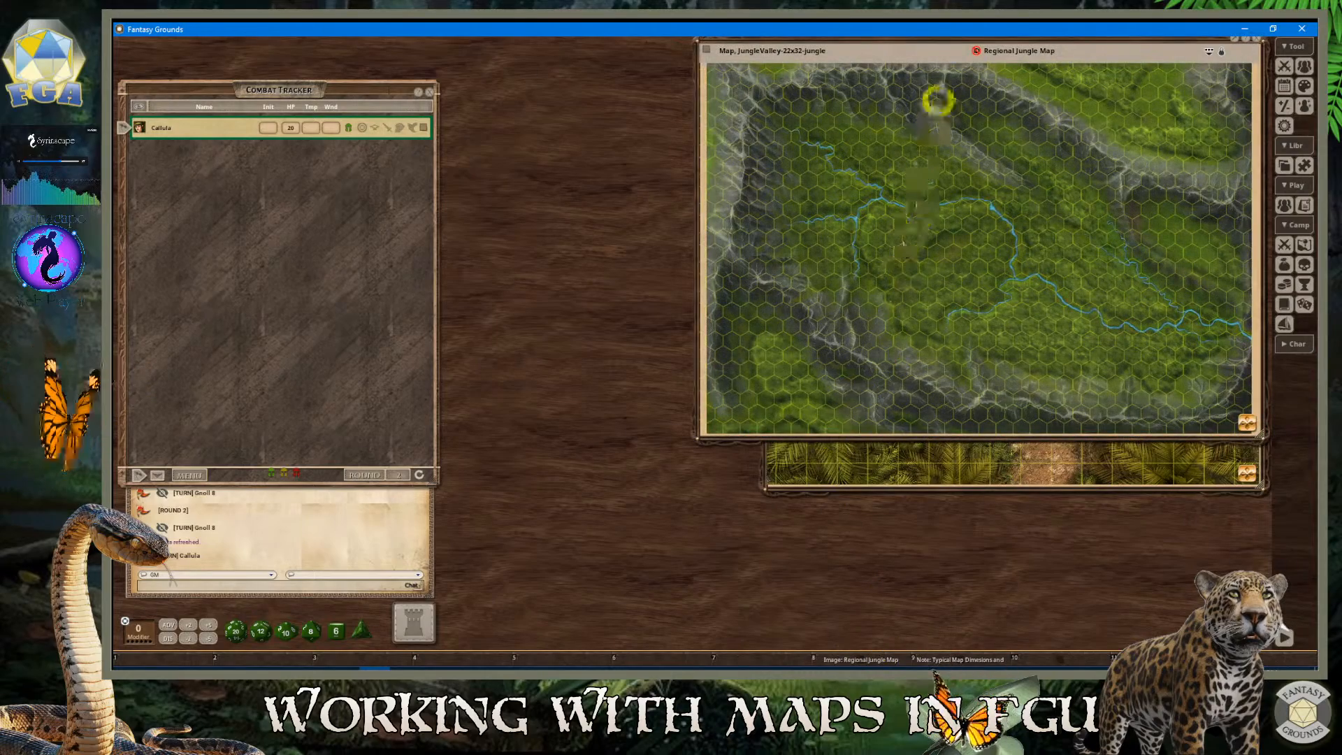
left_click_drag(1042, 36, 552, 66)
scroll(590, 321, "up", 10)
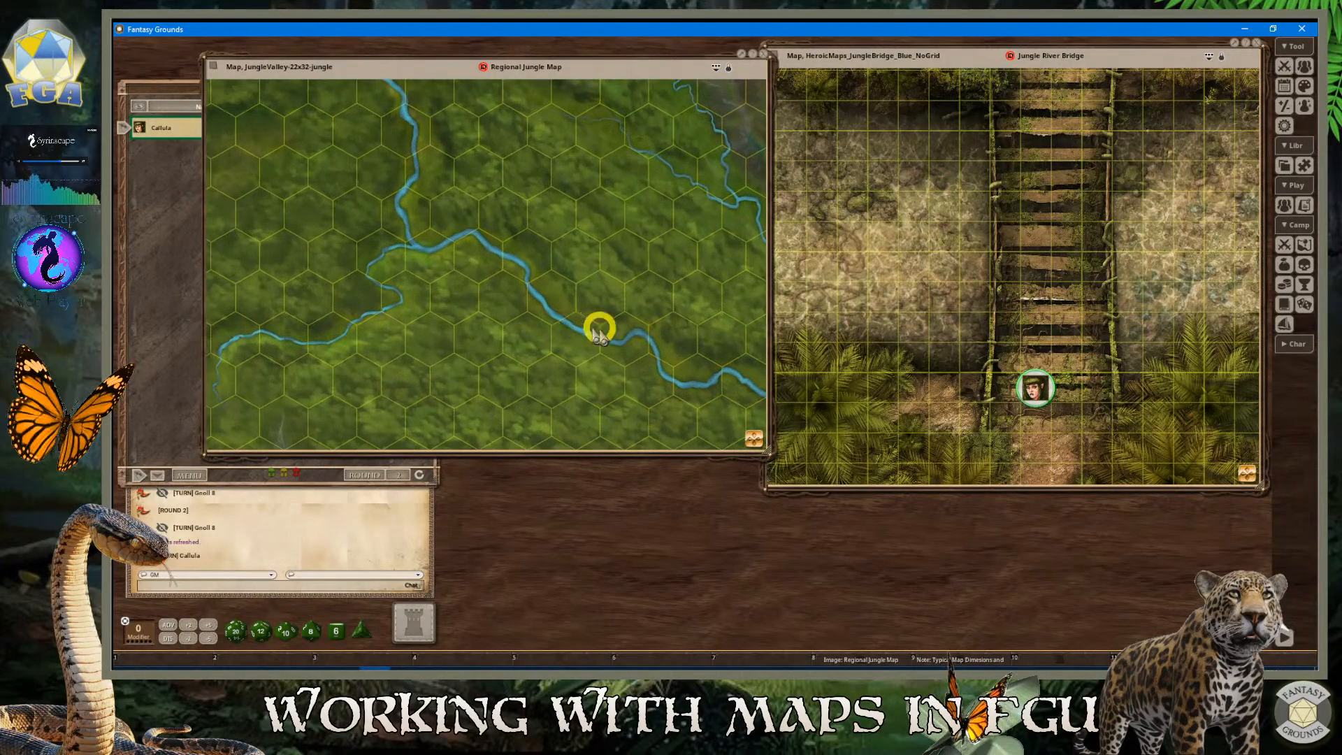
Pin a link to the Jungle River Bridge map beside the river on the Regional Jungle Map
scroll(324, 343, "up", 8)
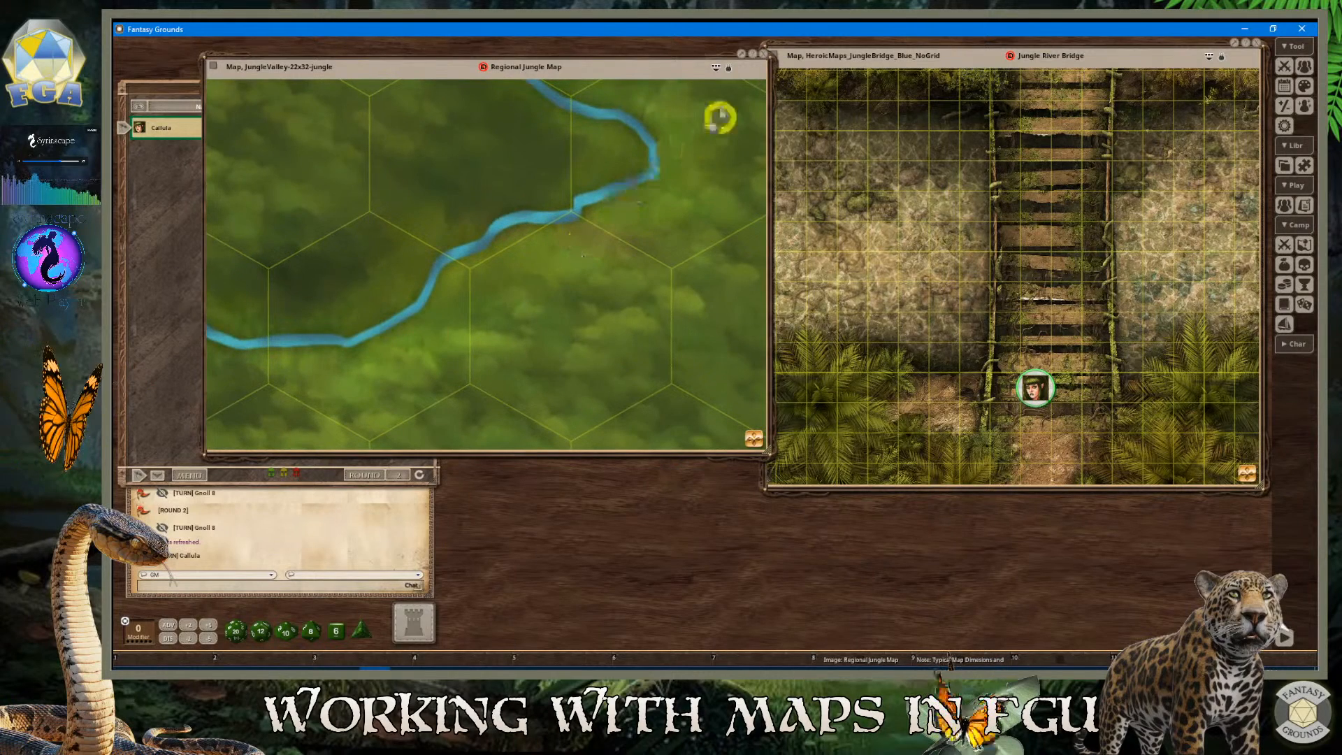
left_click(771, 58)
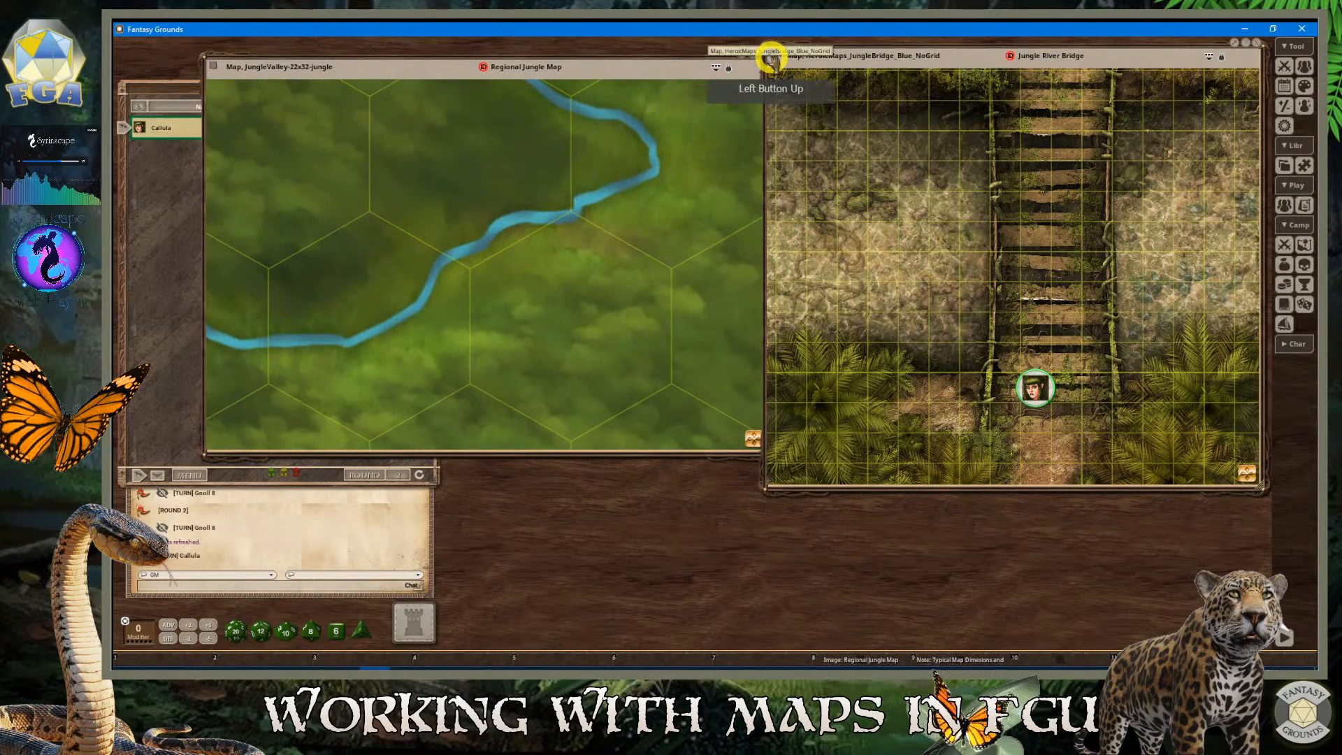
left_click_drag(419, 338, 364, 320)
scroll(384, 378, "down", 2)
scroll(387, 378, "down", 2)
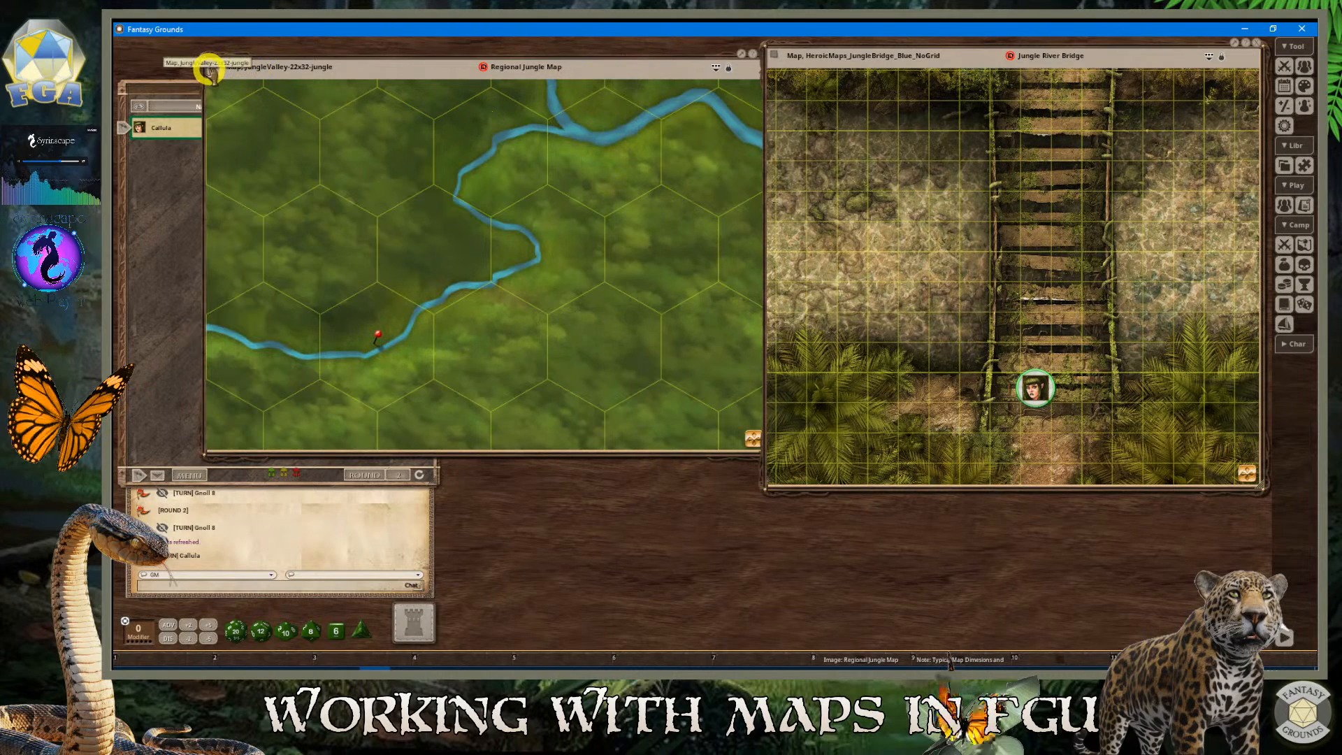
Pin a link to the Regional Jungle Map on the Jungle River Bridge map and move the pin into its upper-left corner
left_click_drag(213, 67, 792, 83)
scroll(868, 198, "down", 5)
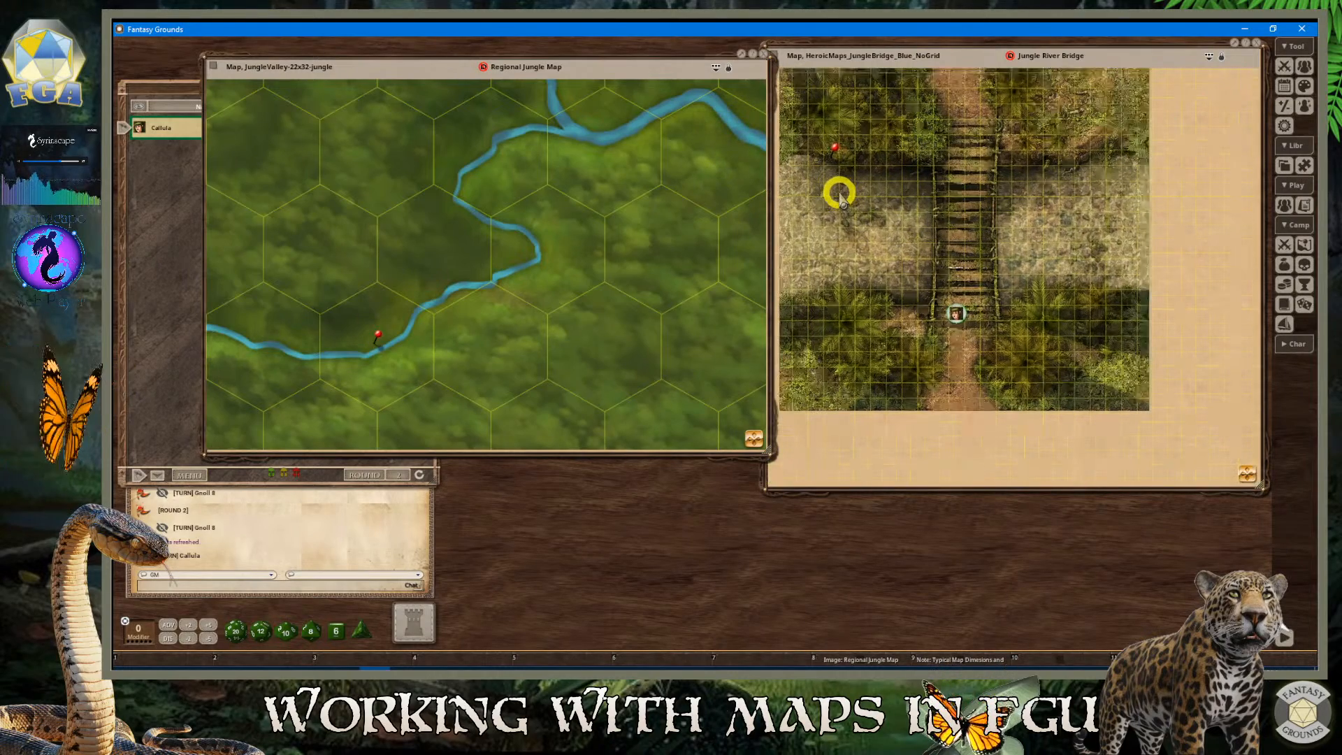
left_click_drag(836, 145, 799, 84)
Overlap the Regional Jungle Map window with the bridge map, close it, and test both pins by switching back and forth between the maps
left_click_drag(644, 54, 1136, 43)
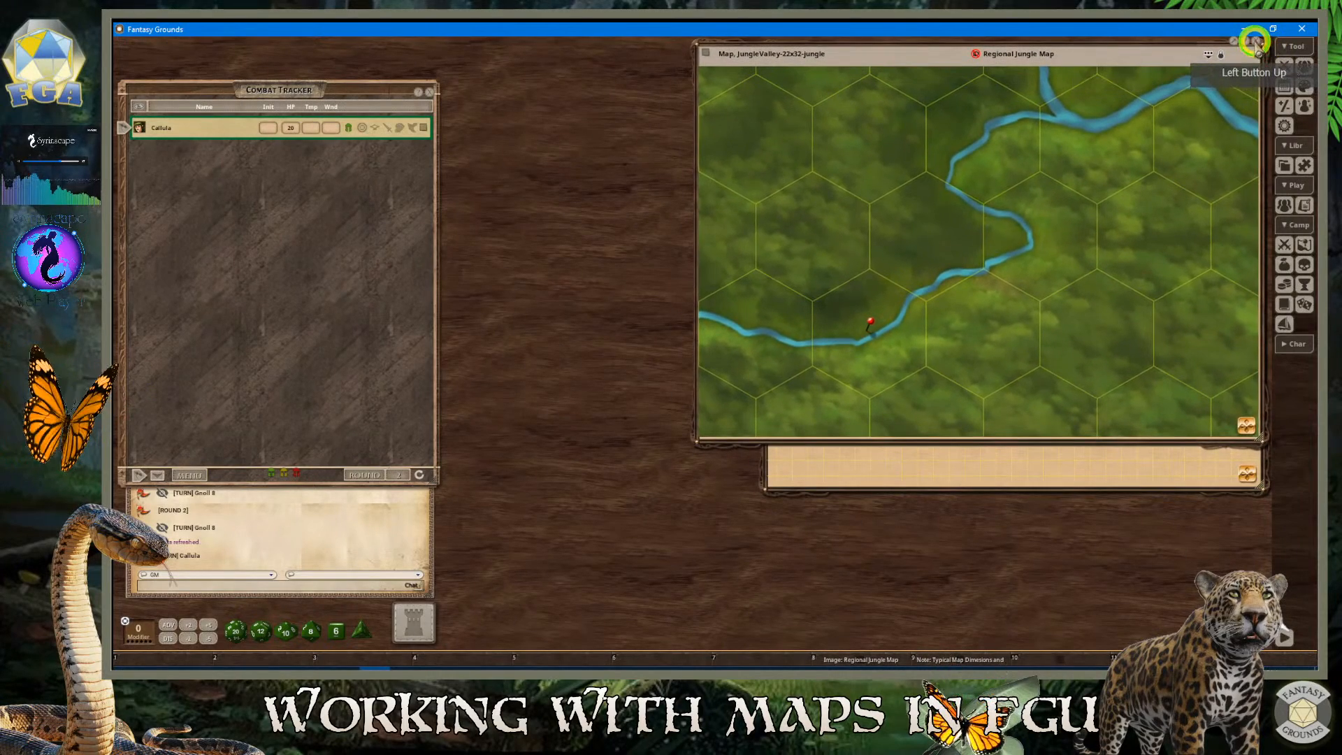
left_click(1255, 42)
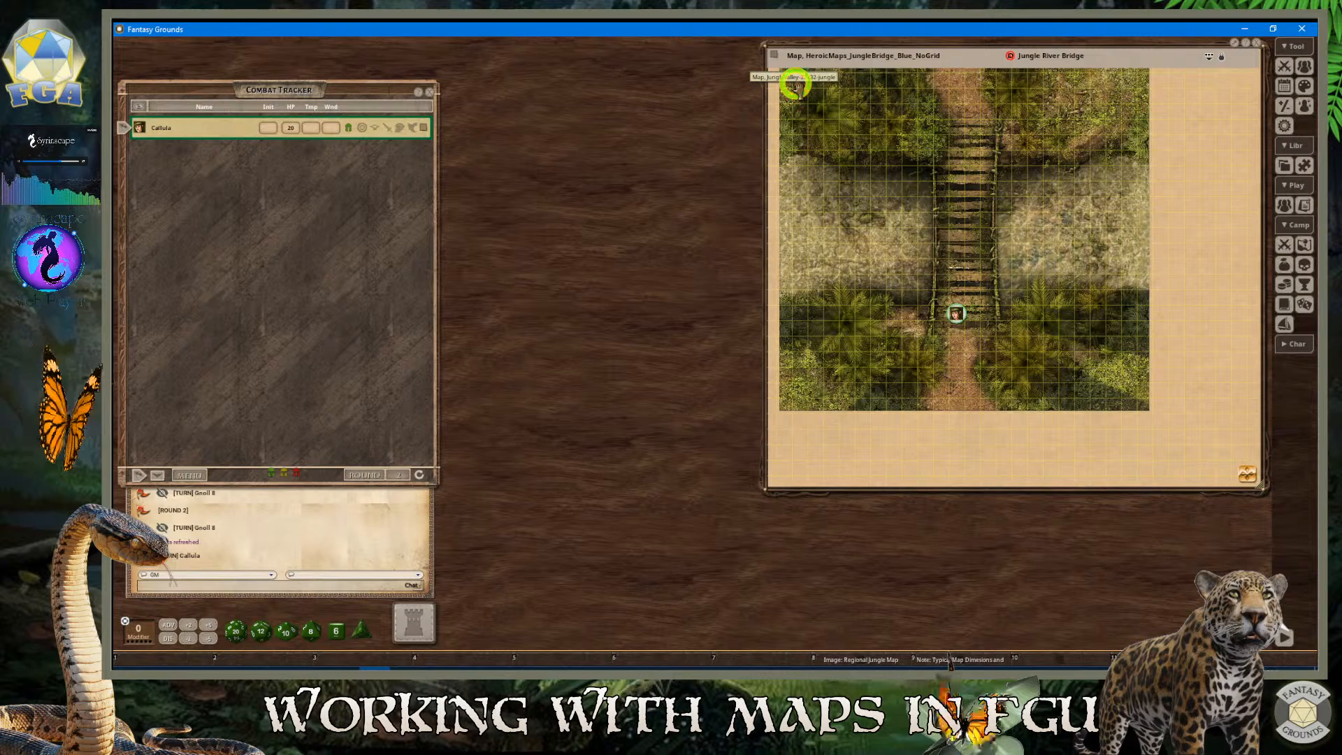
left_click(796, 84)
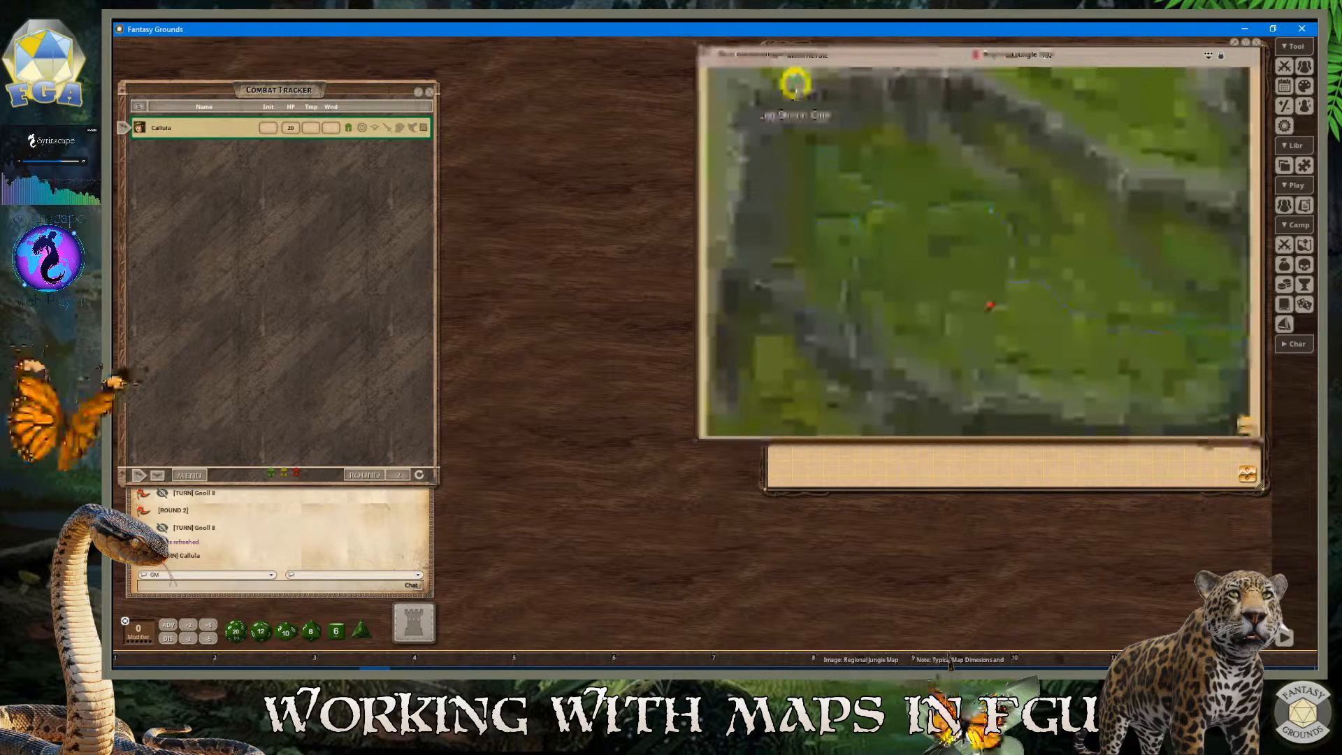
left_click(992, 306)
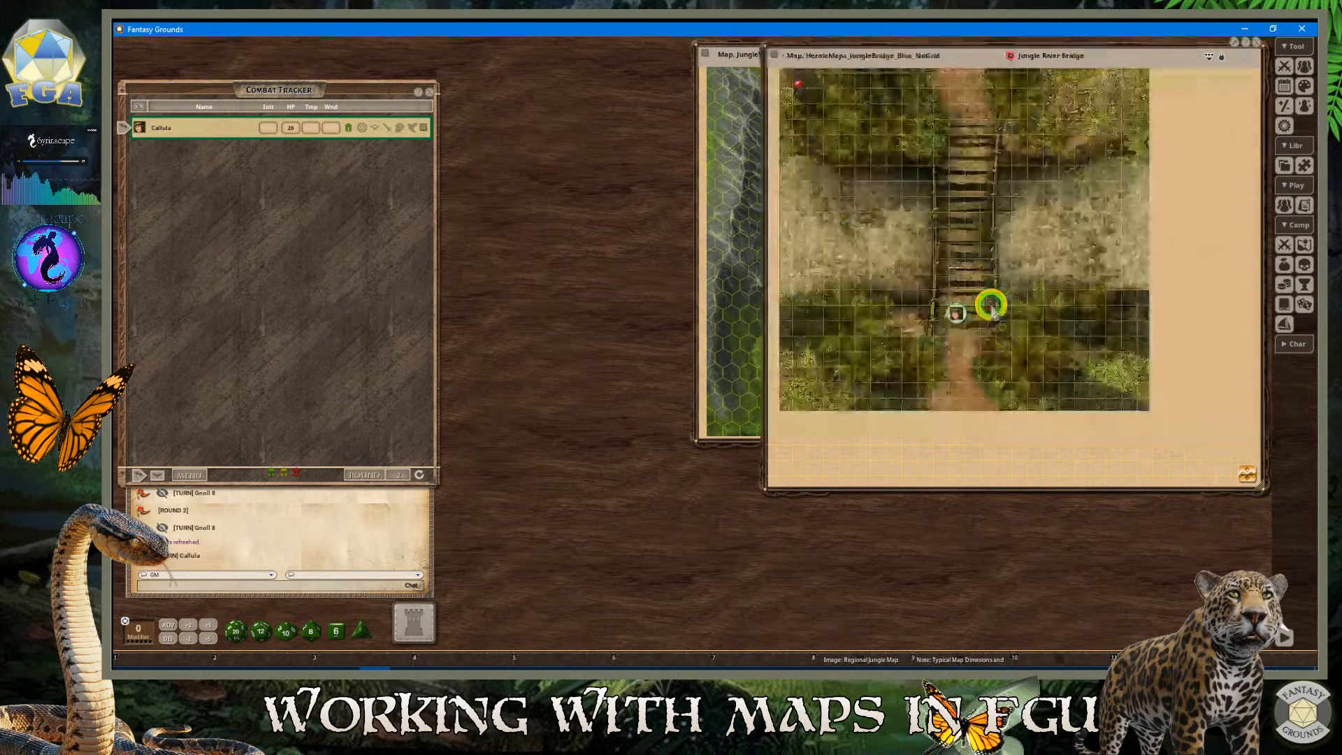
left_click(796, 83)
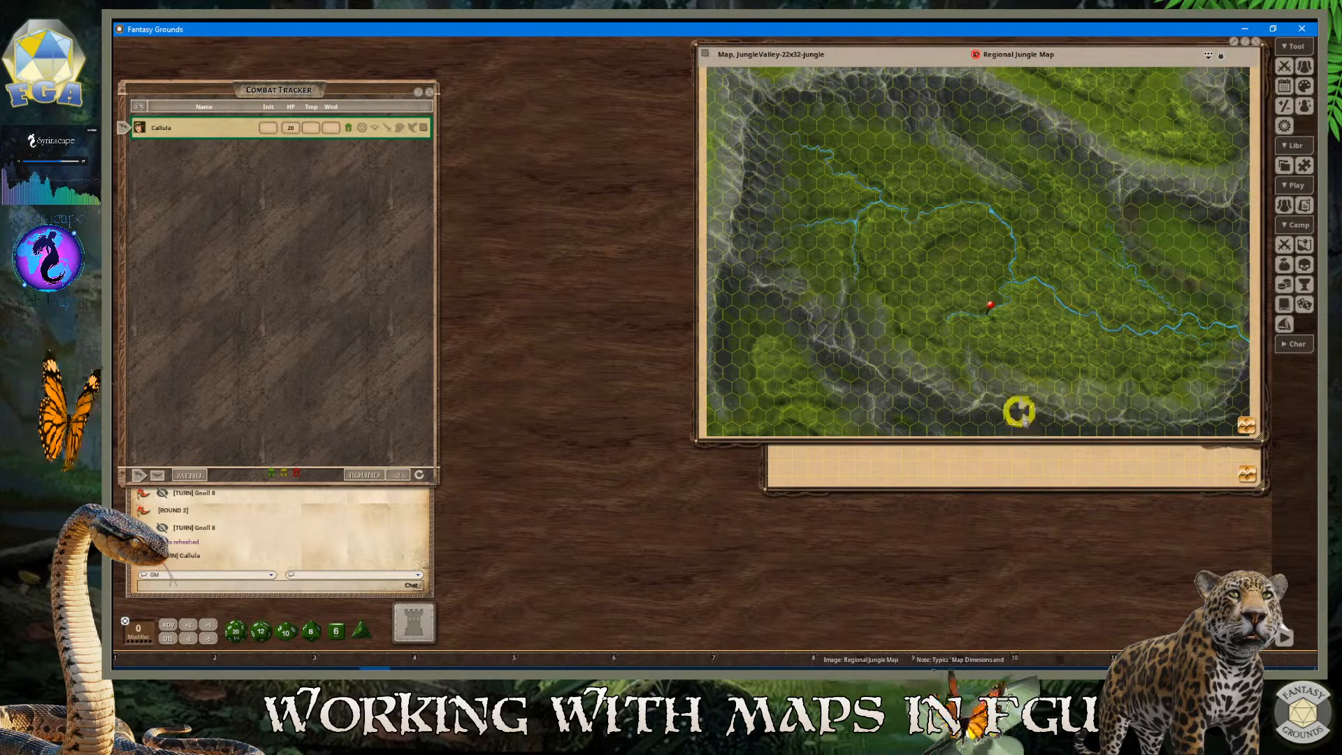
left_click(992, 306)
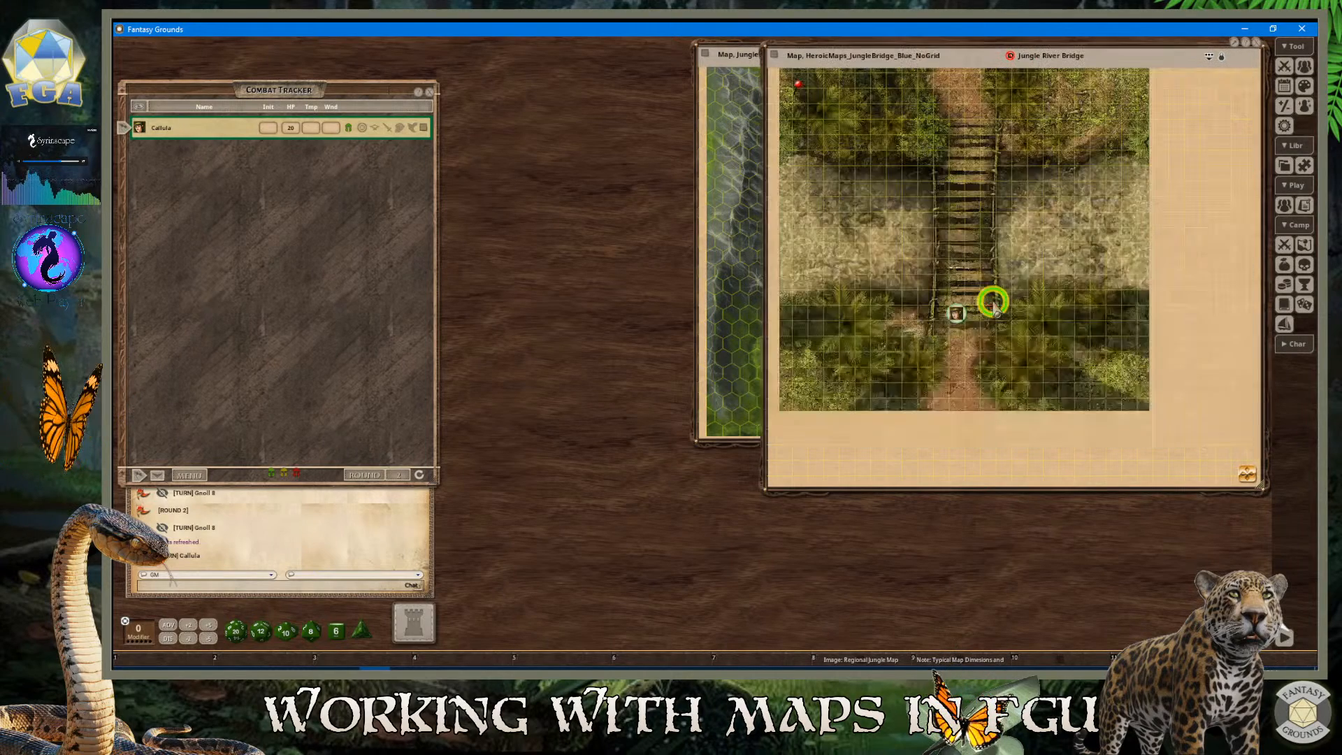
Apply Zoom To Fit to the Jungle River Bridge map
right_click(907, 219)
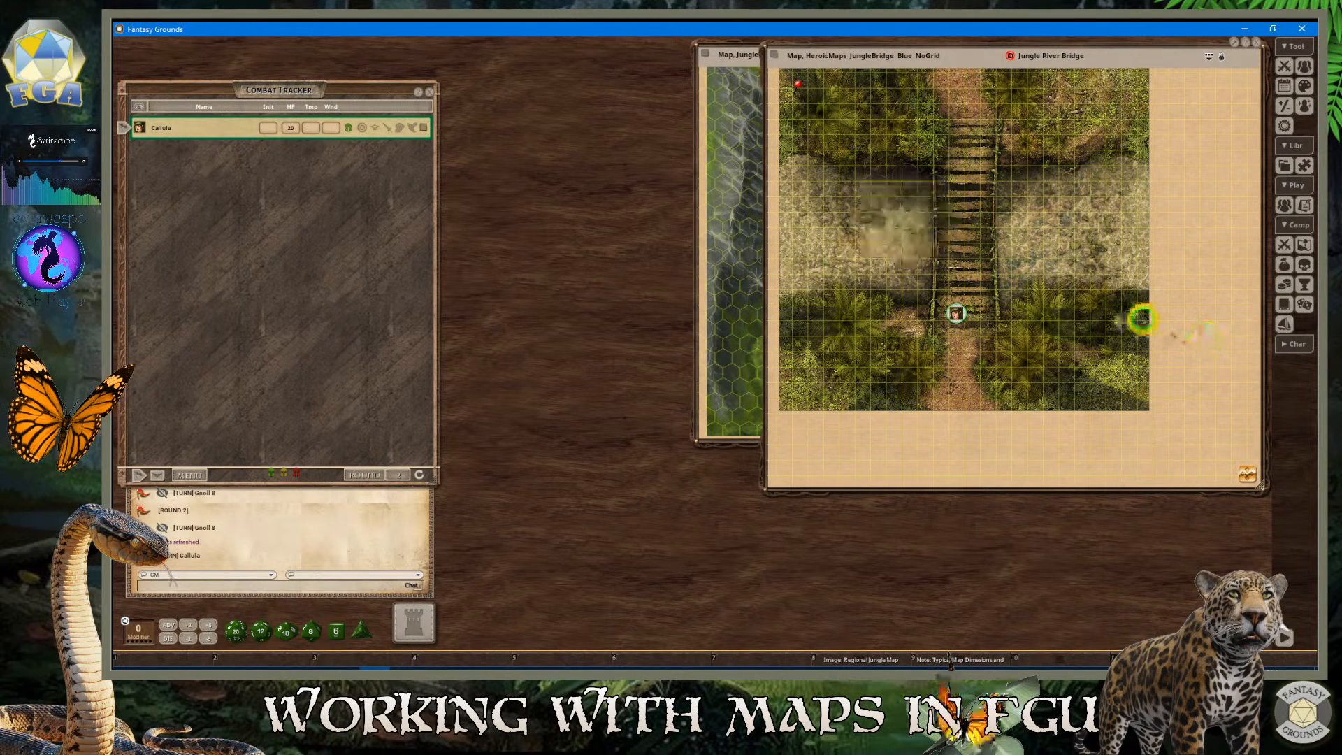
right_click(1000, 199)
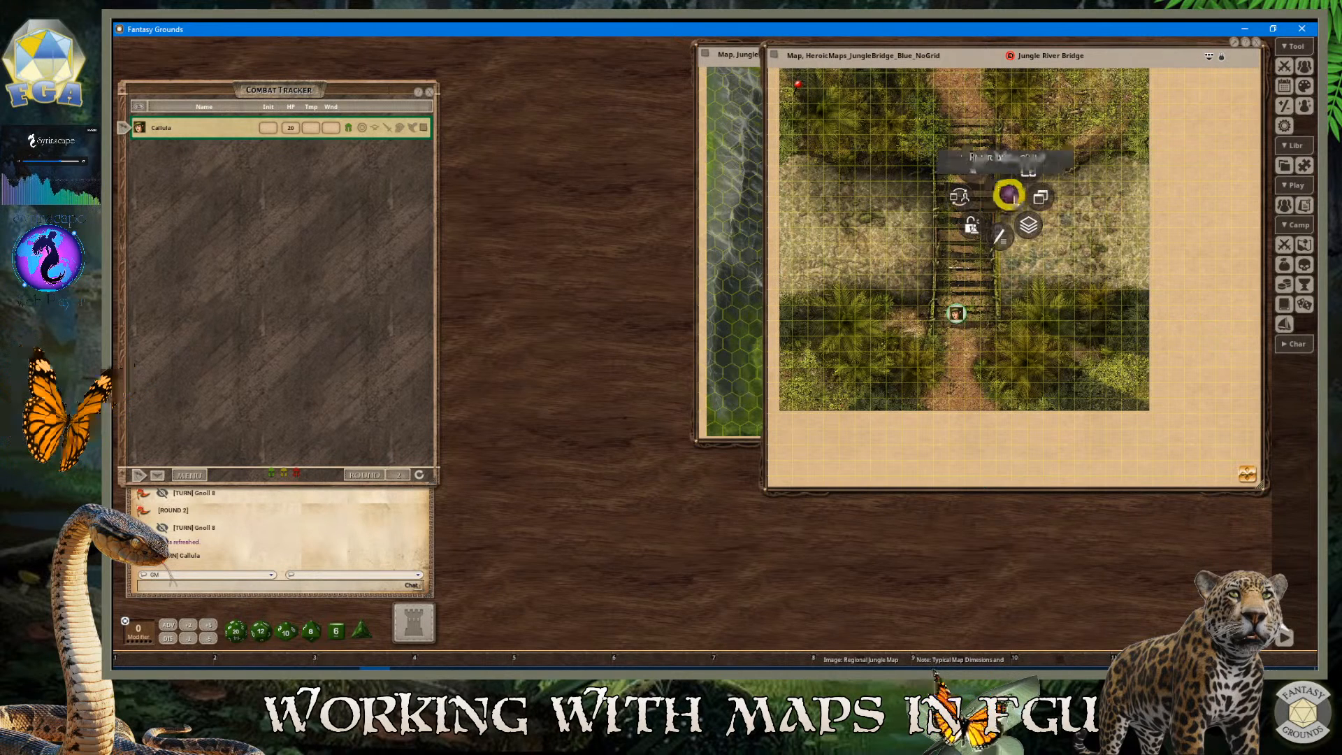
left_click(1044, 195)
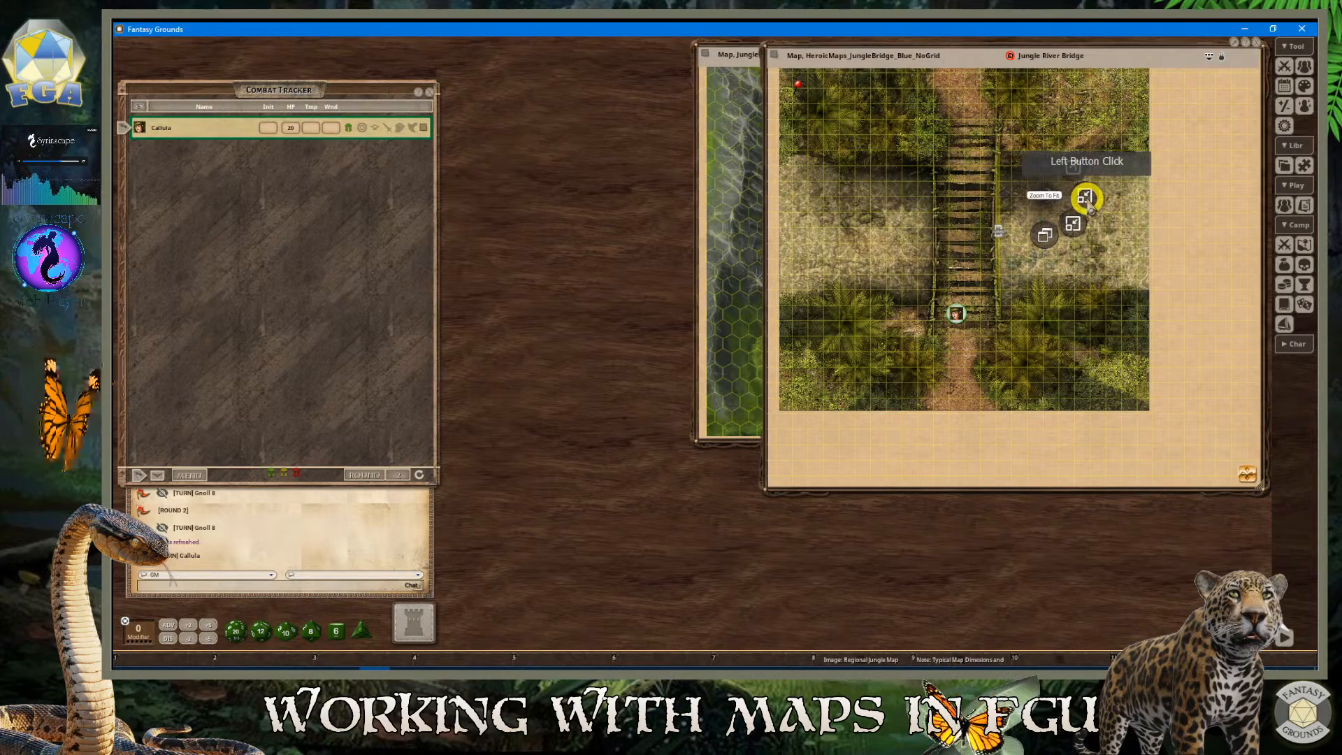
left_click(1085, 200)
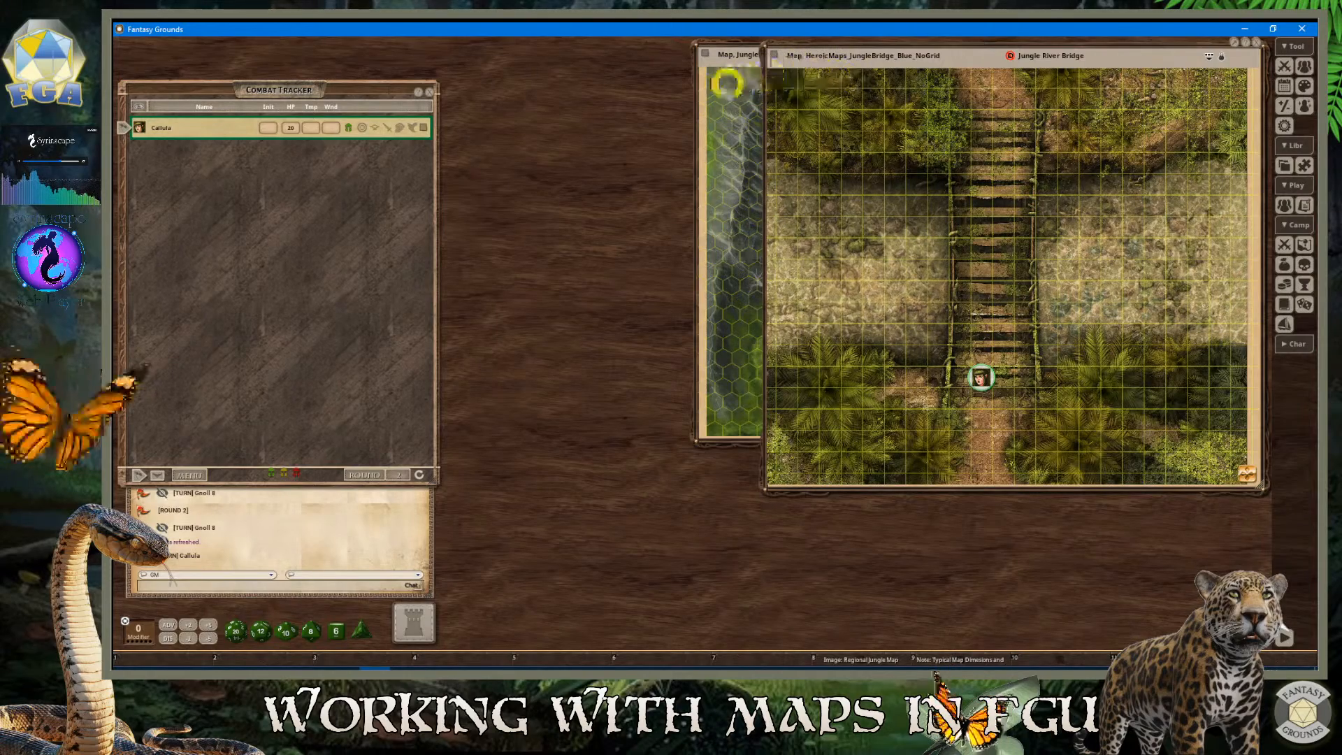
Check the Jungle River Bridge map at several zoom levels and compare it with the overlapping Regional Jungle Map
scroll(885, 185, "down", 2)
scroll(862, 211, "up", 2)
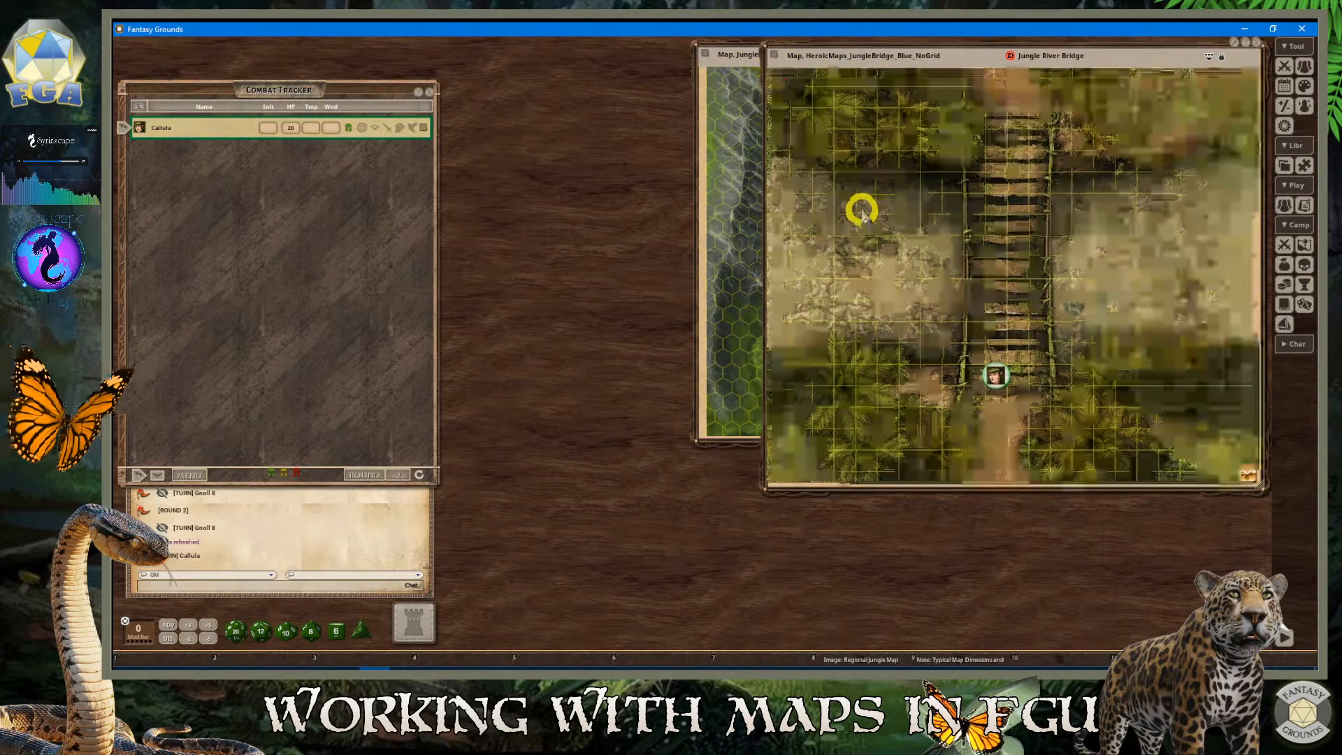
scroll(862, 207, "down", 1)
scroll(864, 207, "up", 1)
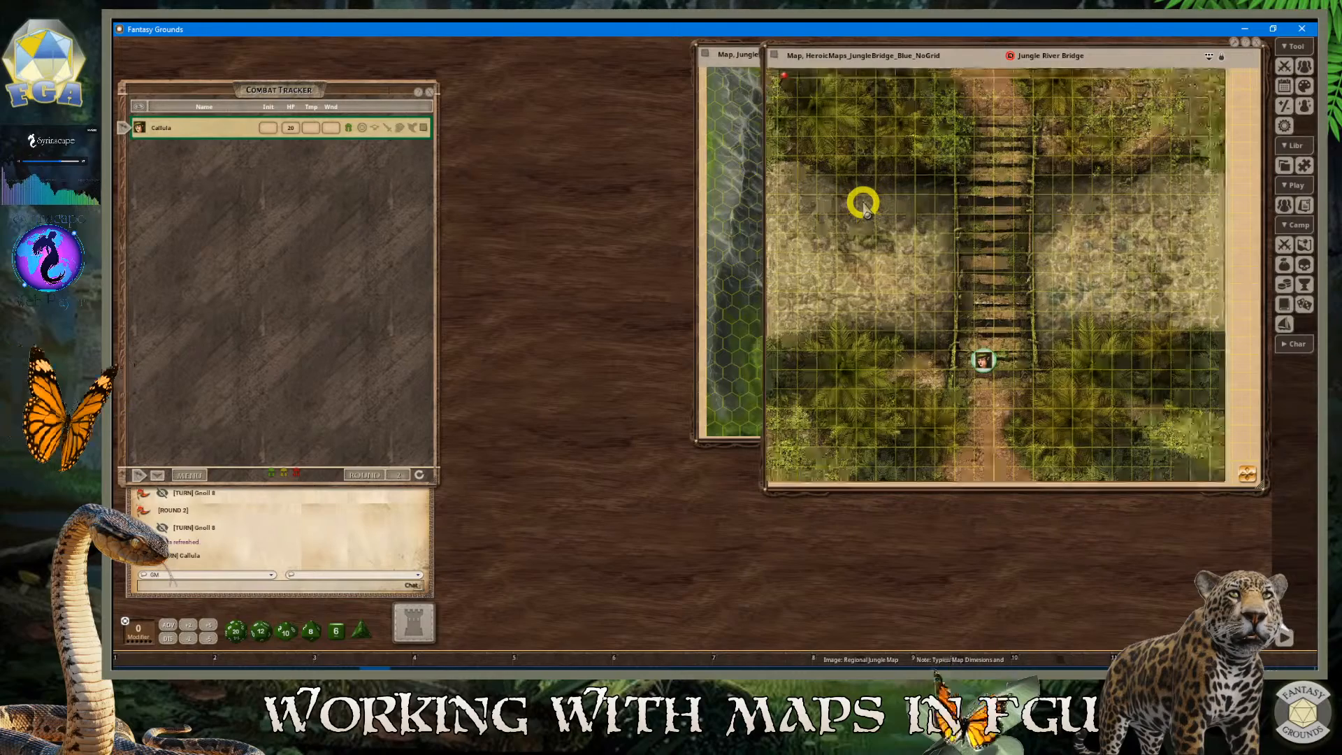
scroll(865, 205, "down", 2)
scroll(865, 205, "up", 1)
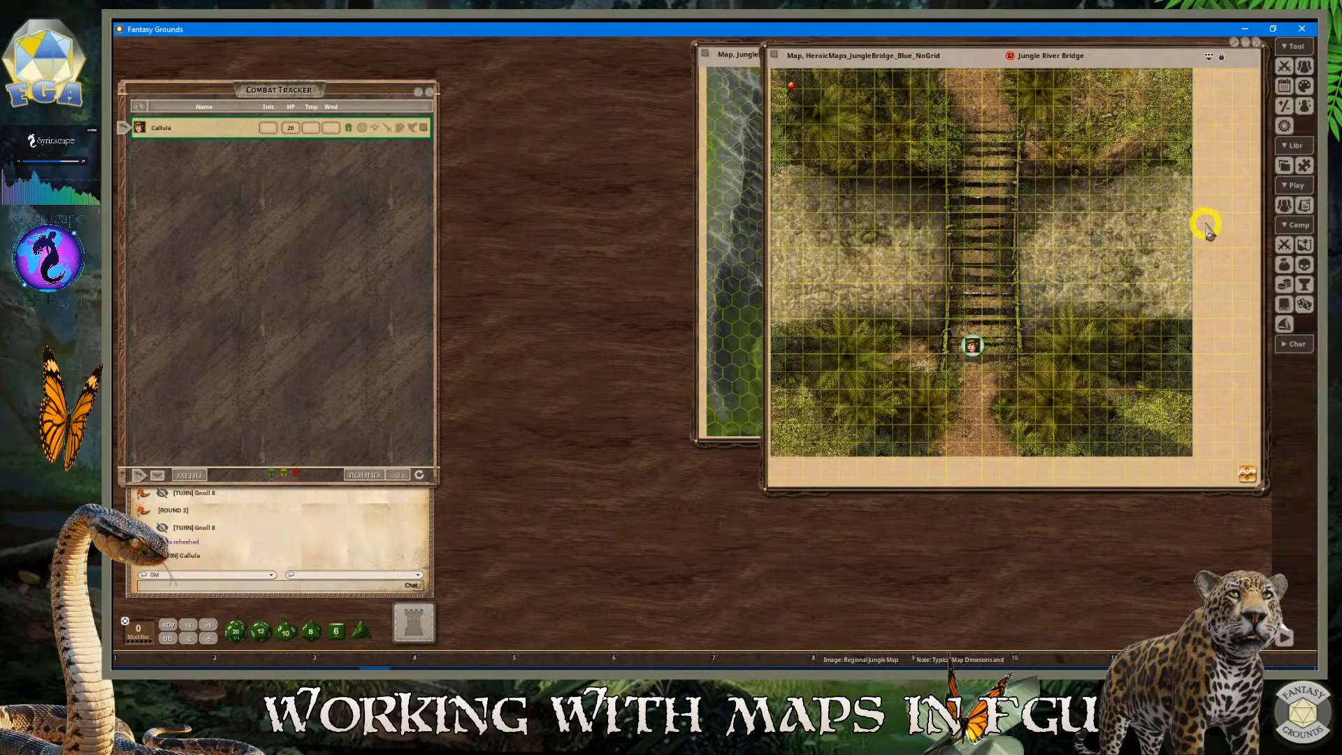
left_click(727, 128)
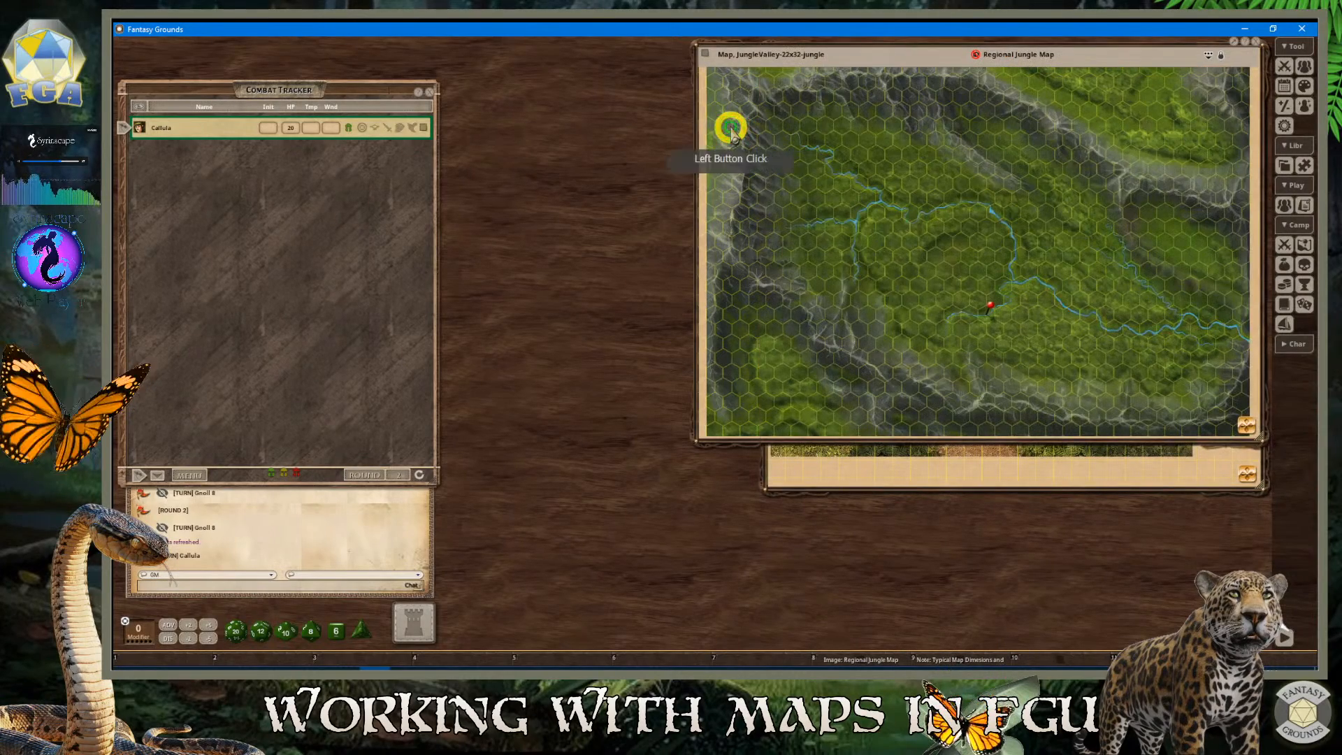
left_click(987, 481)
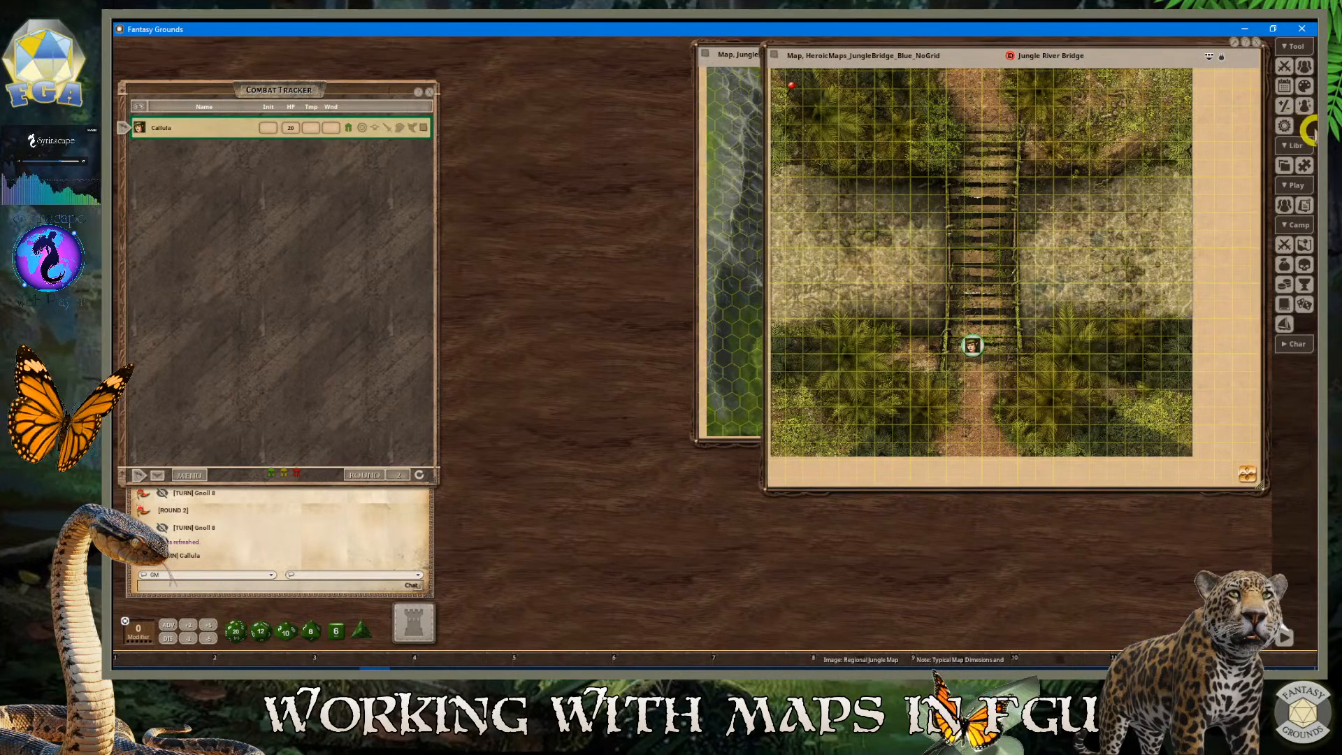
Open the campaign Images list with the Jungle Maps group and place it beside the map windows
left_click(1304, 245)
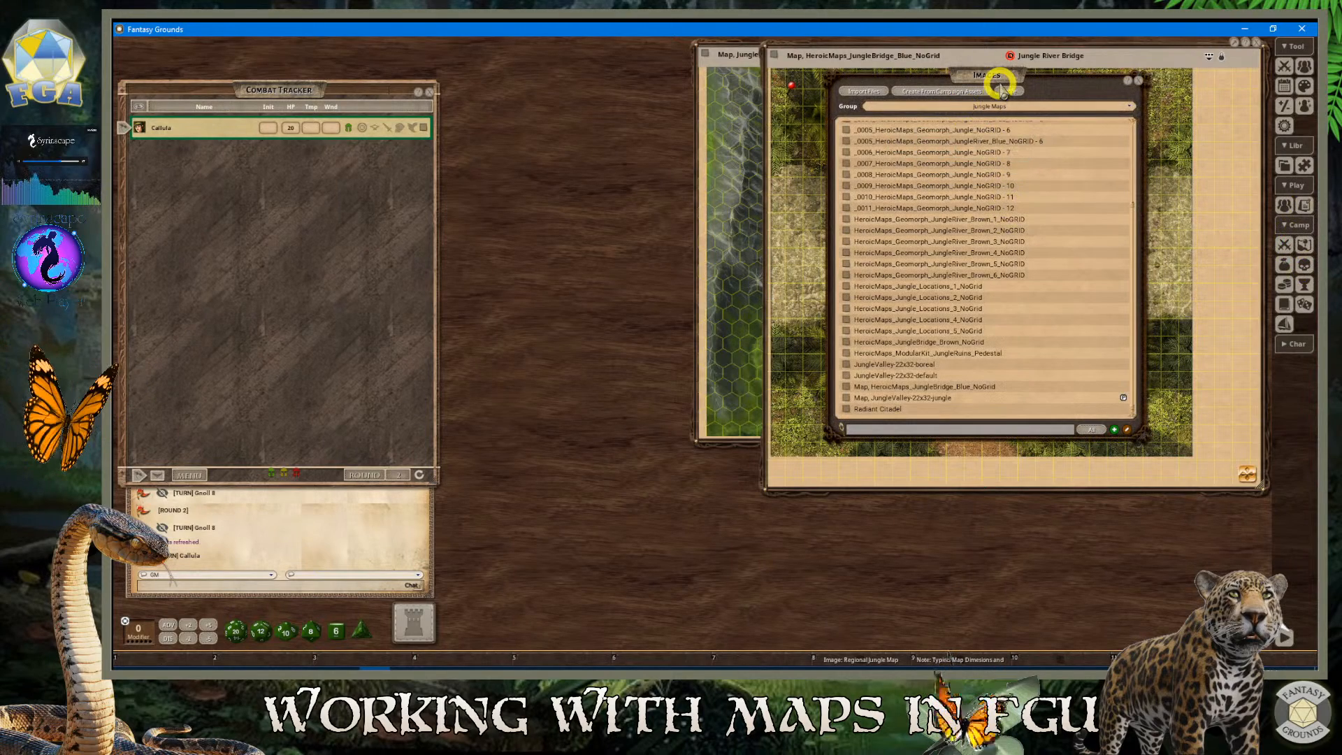
left_click_drag(1000, 88, 758, 82)
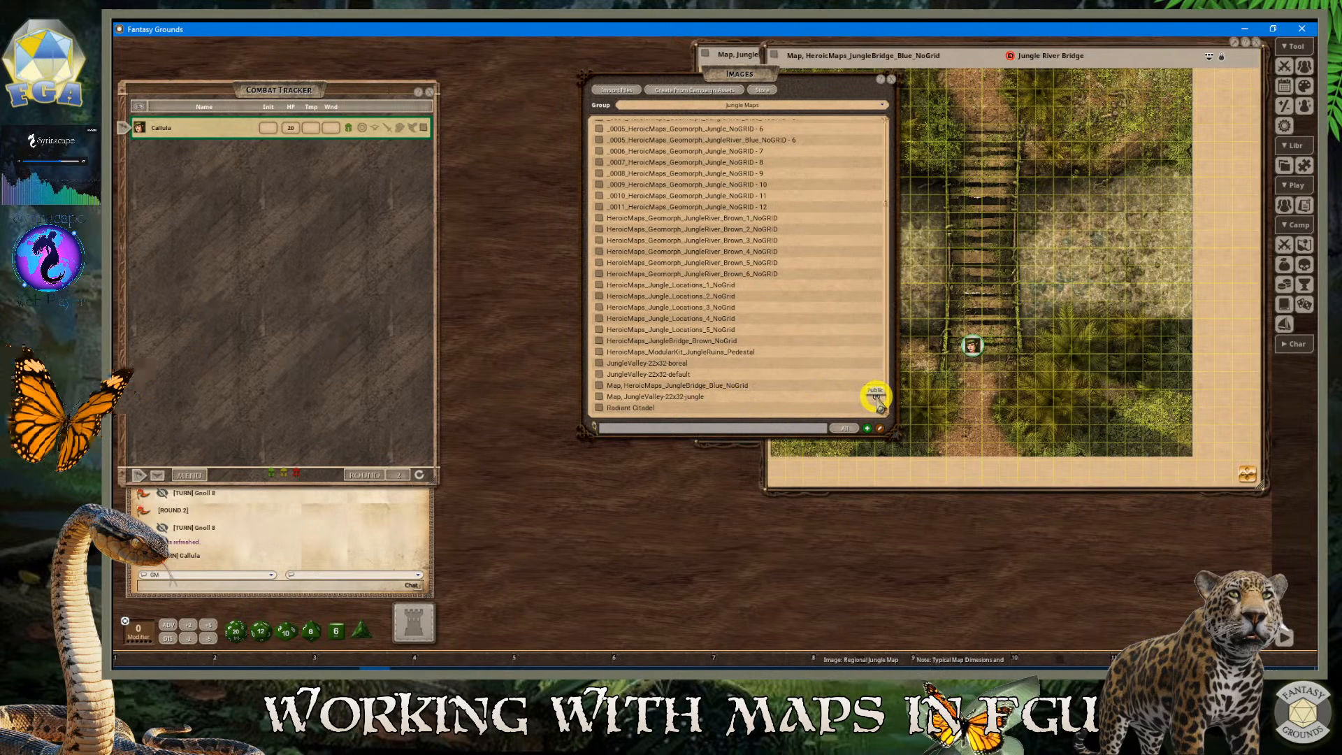
scroll(836, 275, "up", 2)
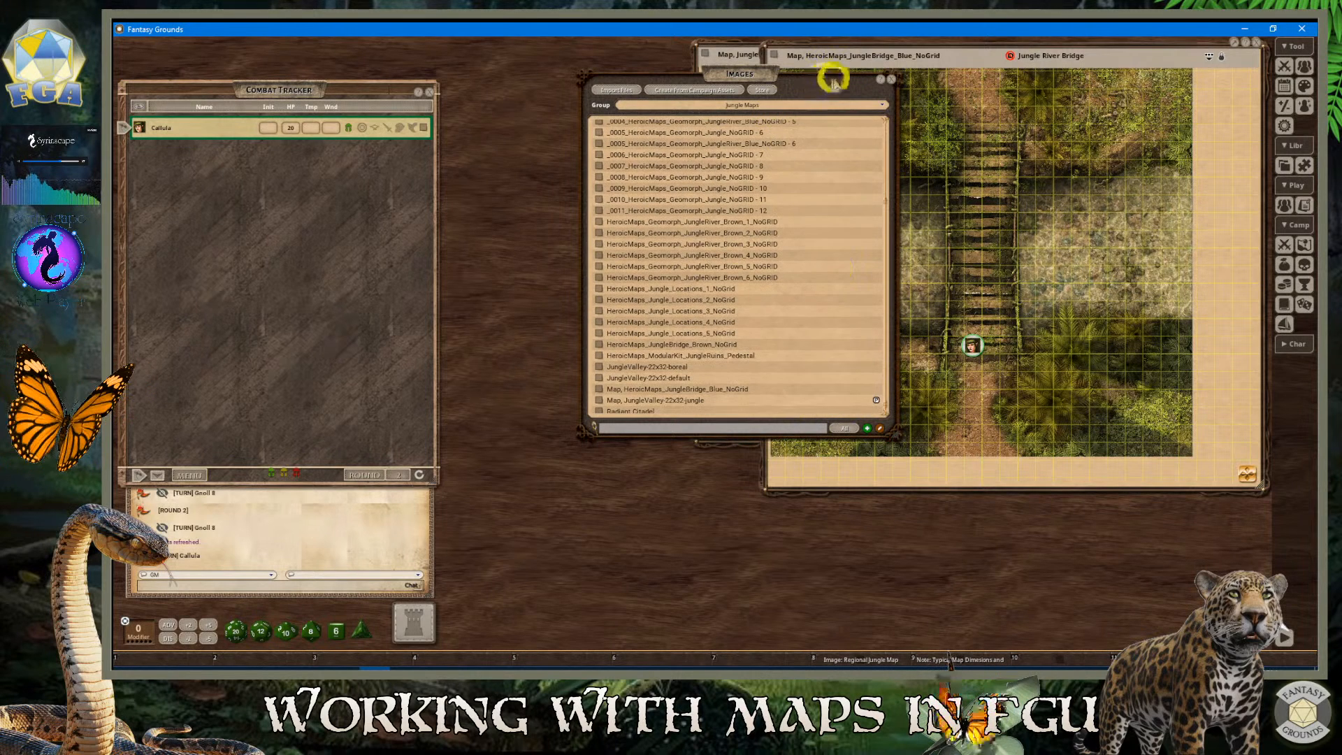
left_click_drag(833, 79, 599, 88)
scroll(565, 402, "down", 1)
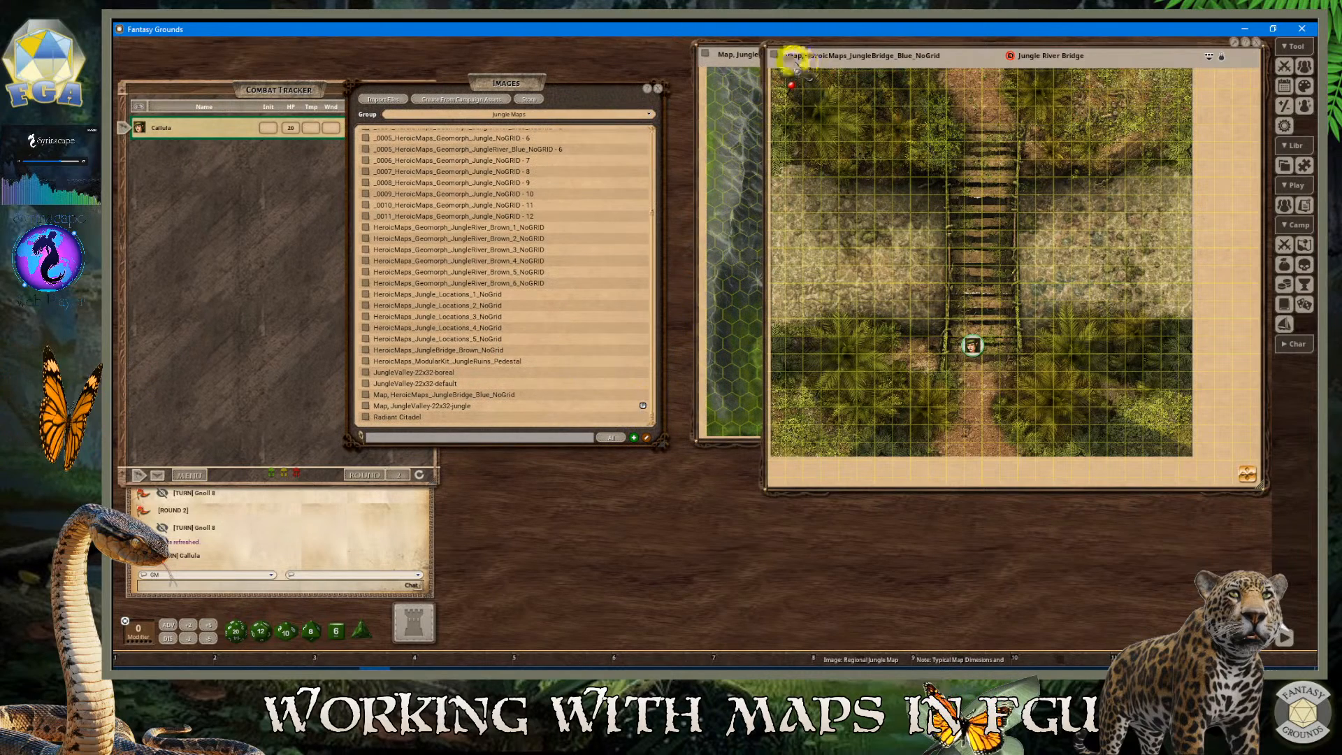
Try to share the Jungle River Bridge map through its Sharing options
right_click(775, 54)
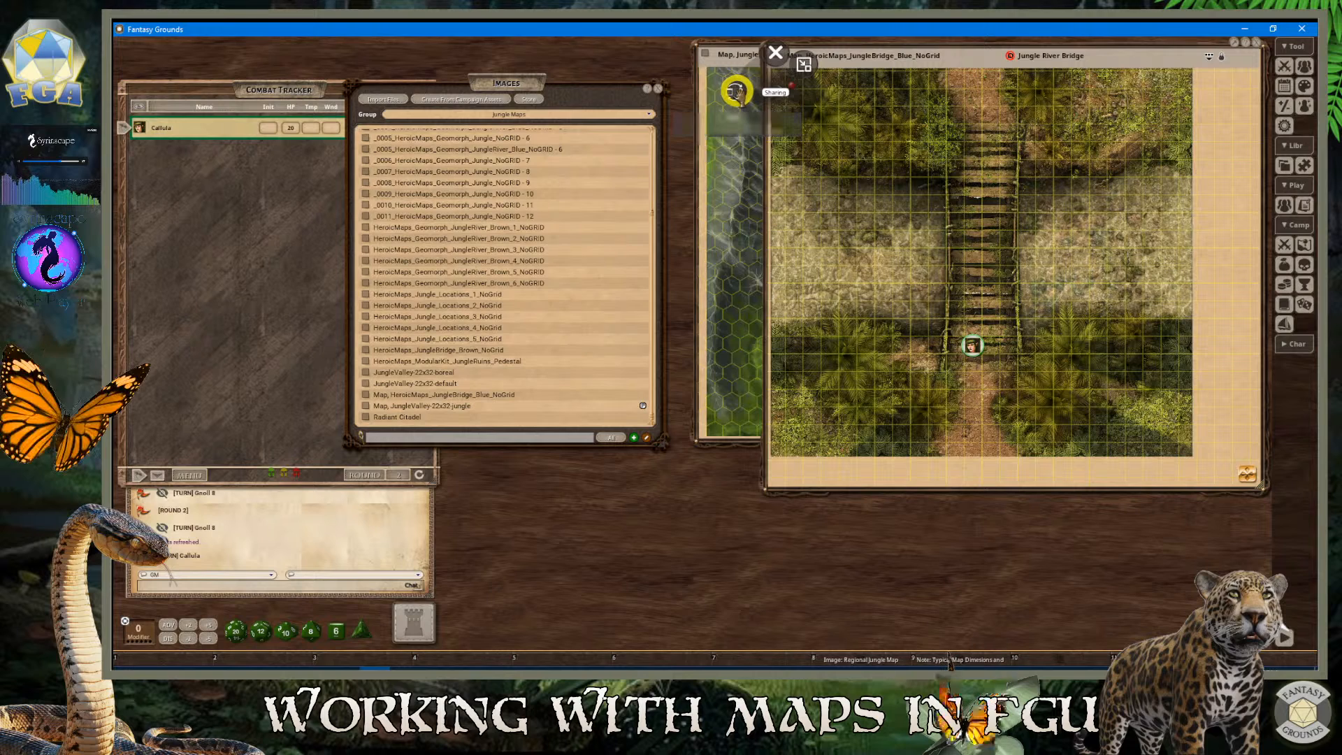
left_click(736, 91)
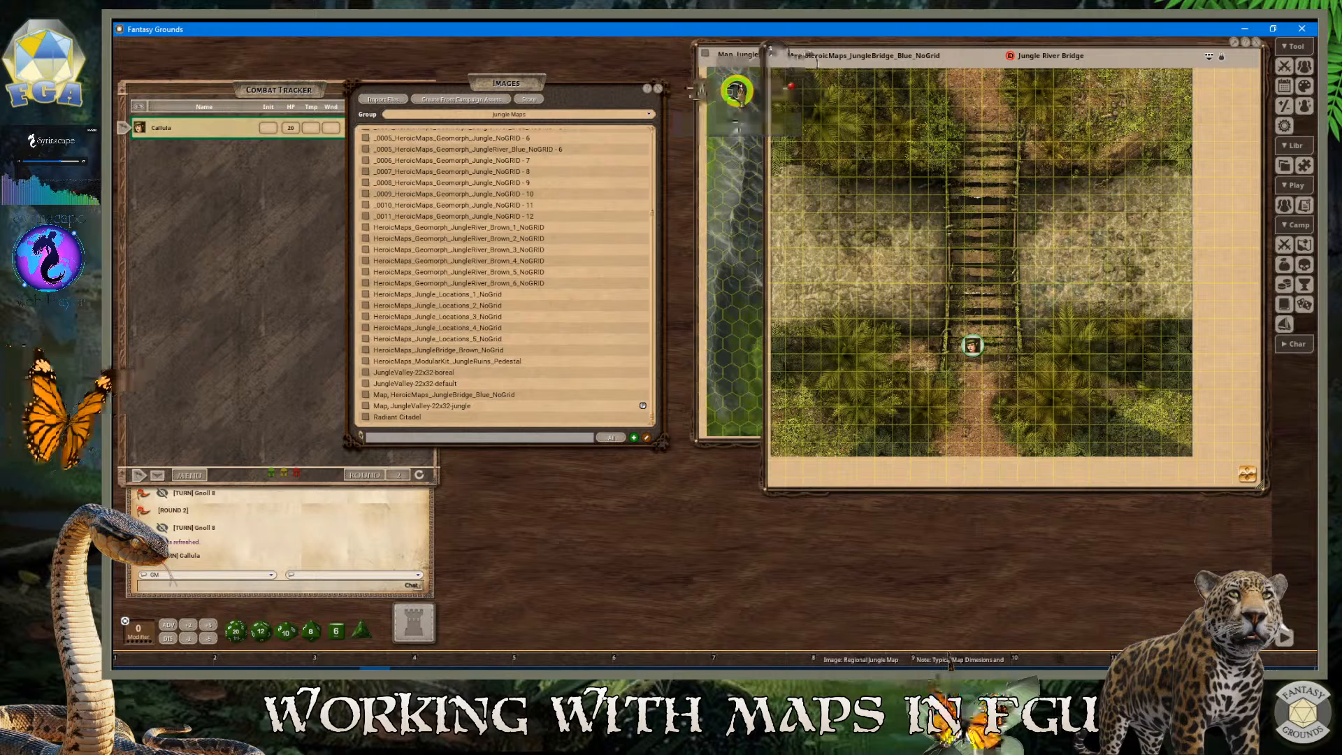
left_click(697, 91)
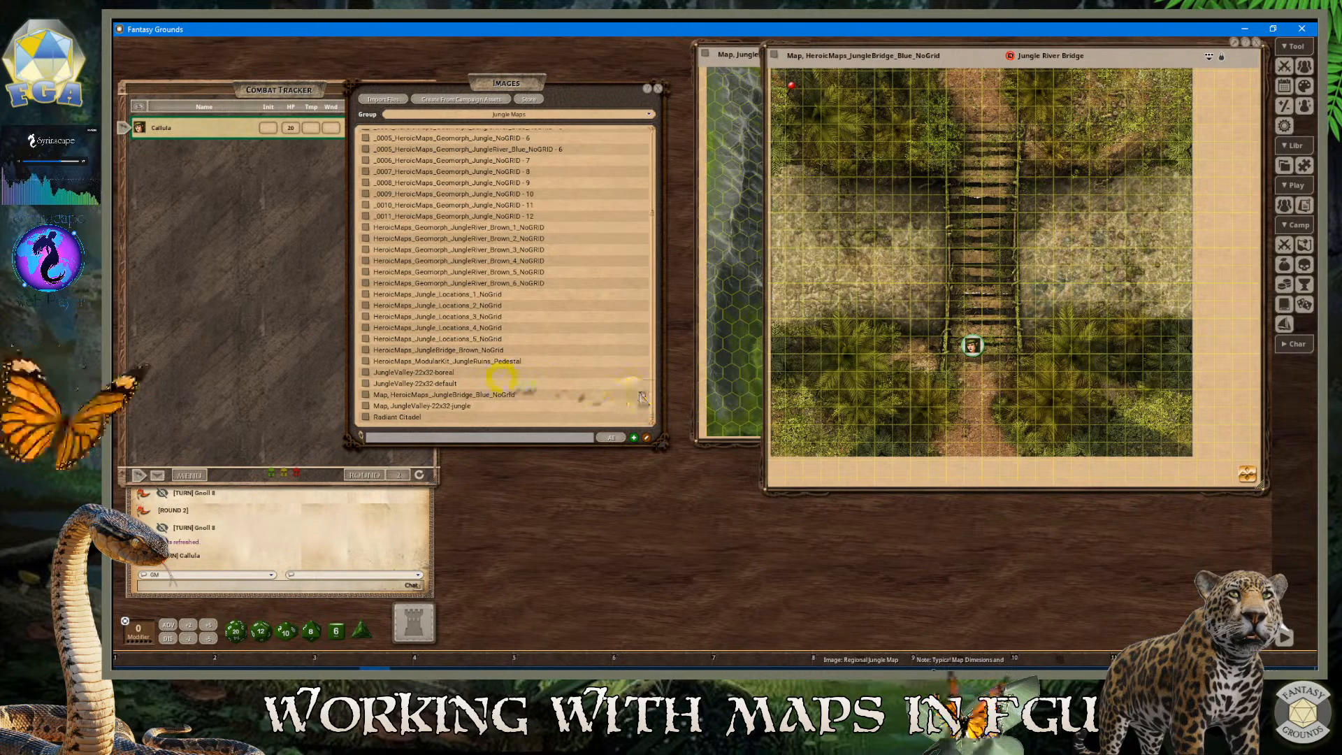
Look through the image names in the Jungle Maps group and compare how the prepared maps are named and shared
scroll(521, 401, "up", 2)
scroll(546, 400, "down", 2)
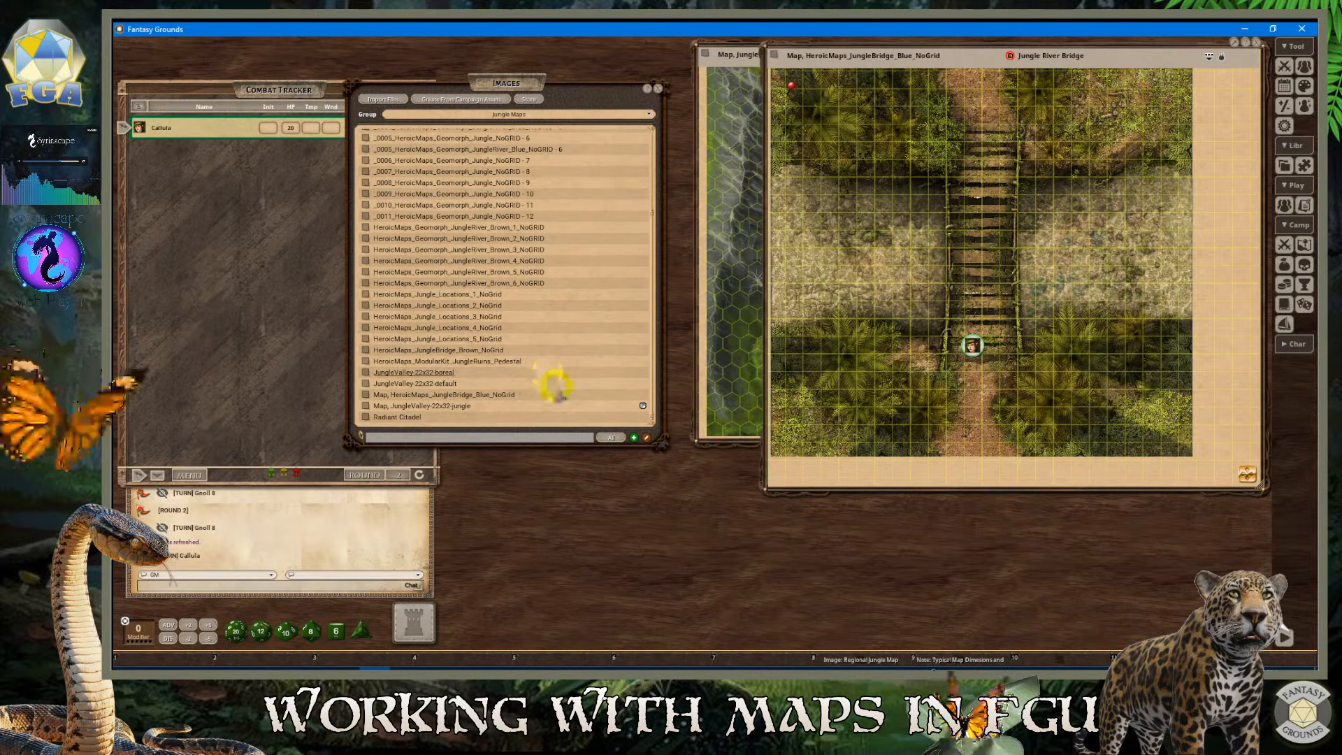
scroll(549, 388, "up", 3)
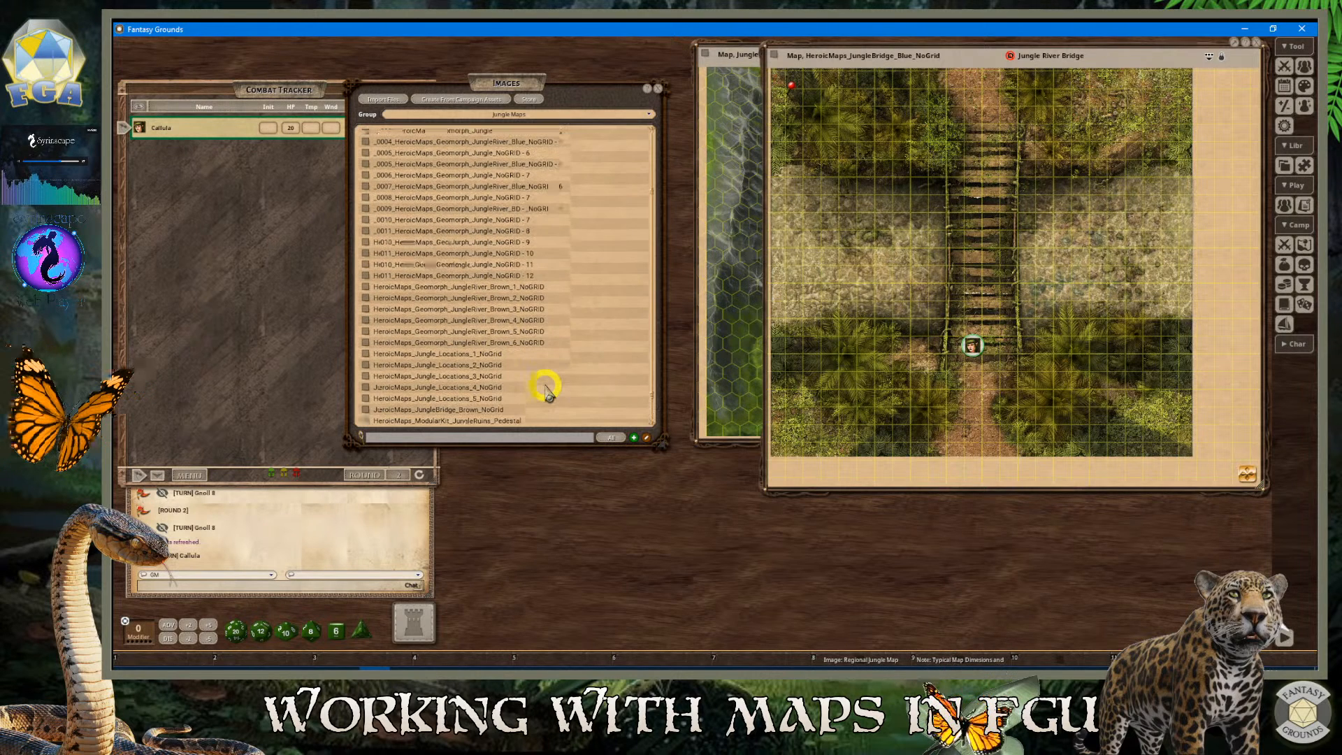
scroll(548, 389, "down", 2)
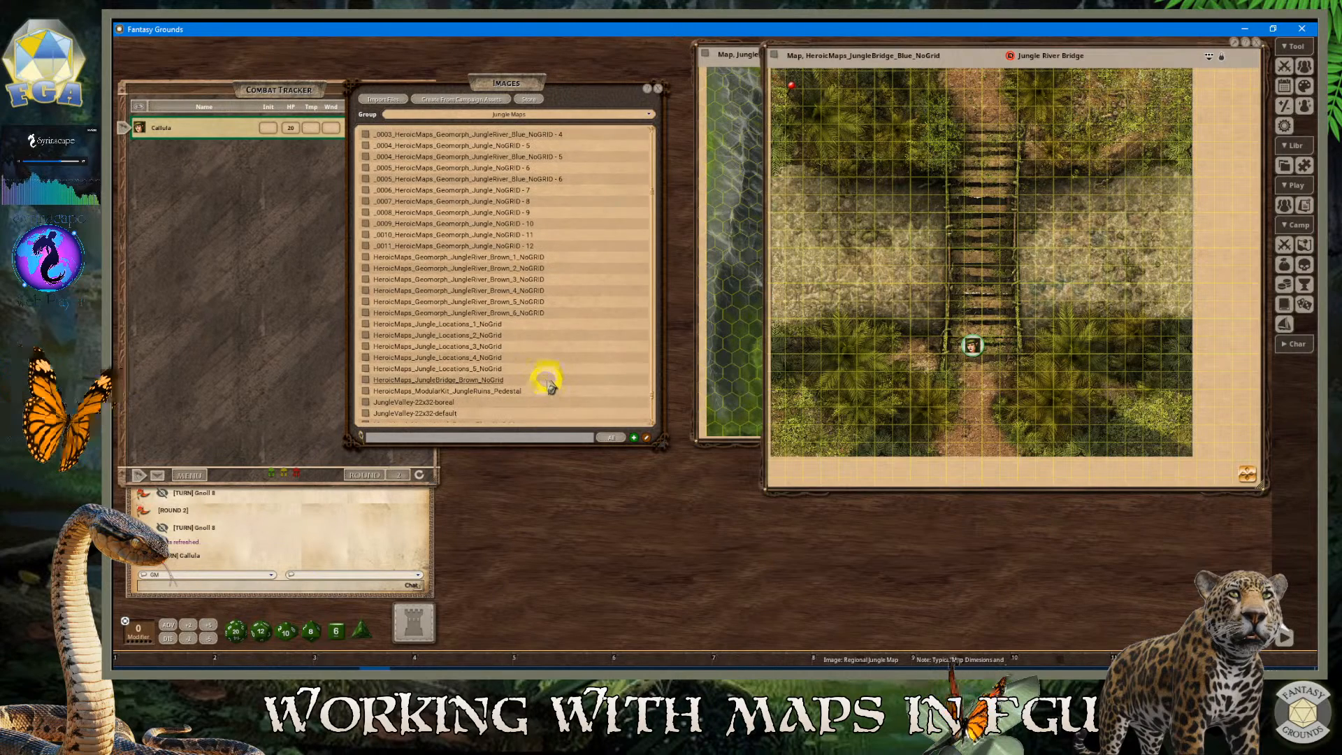
scroll(549, 386, "up", 5)
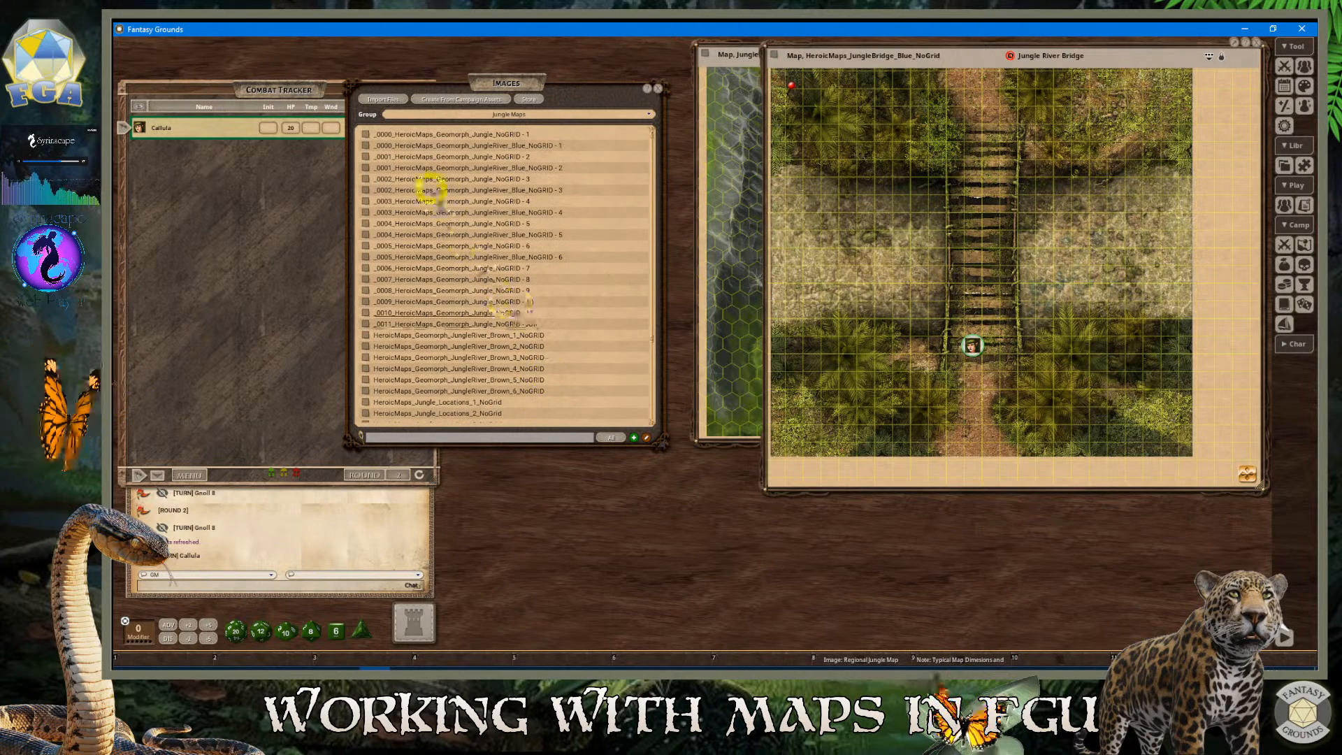
scroll(448, 202, "down", 5)
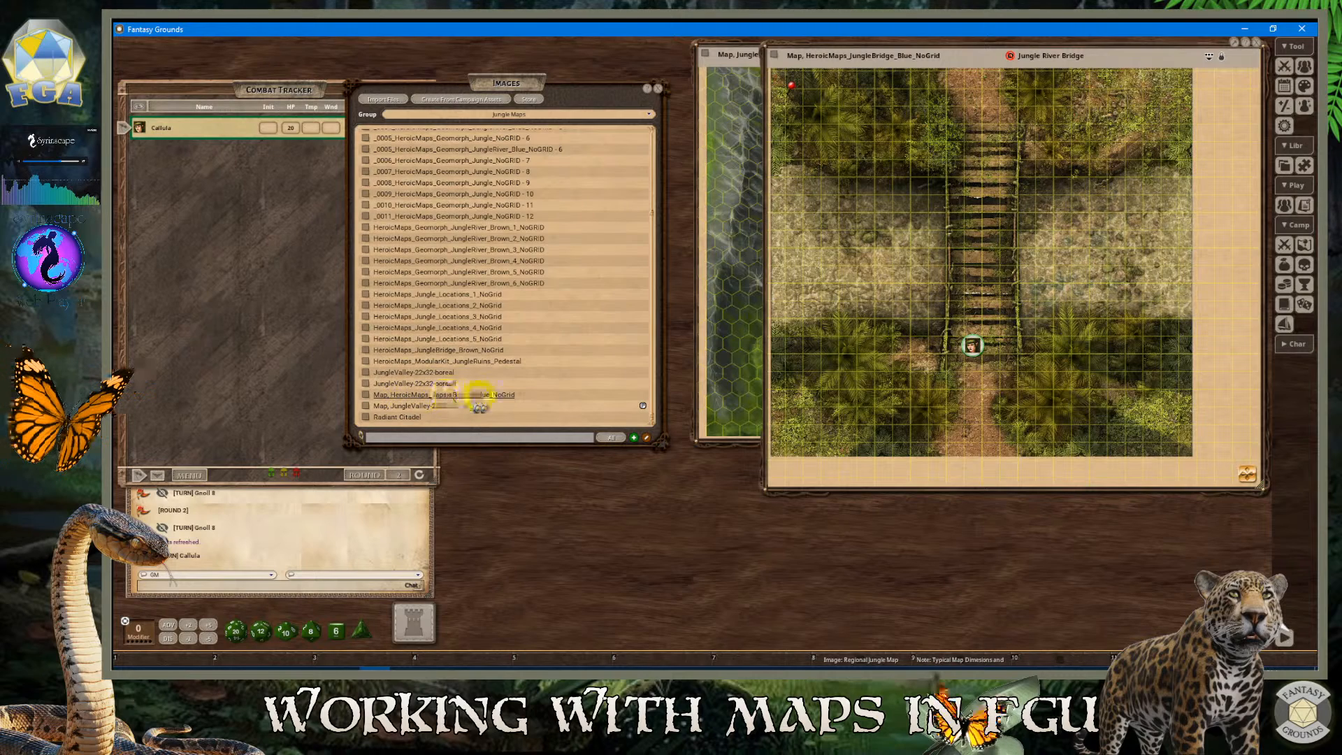
scroll(500, 320, "up", 5)
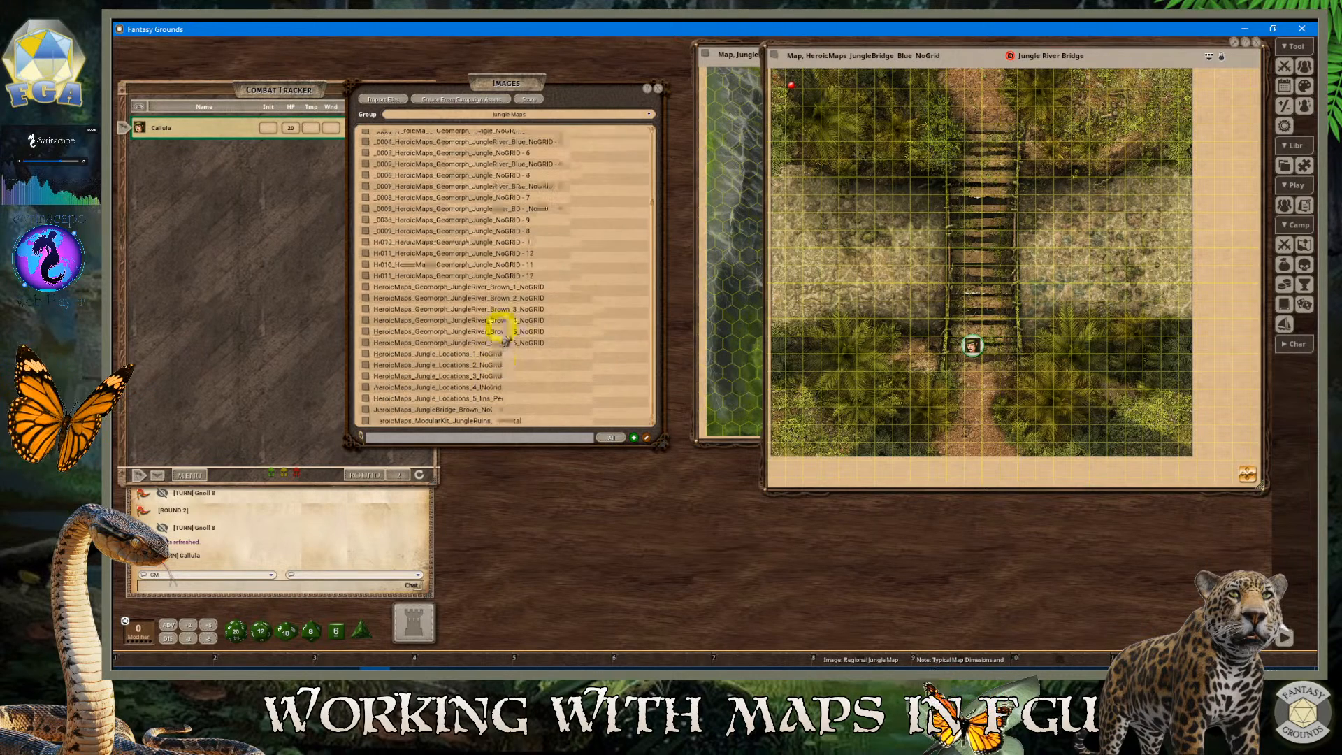
scroll(517, 381, "down", 4)
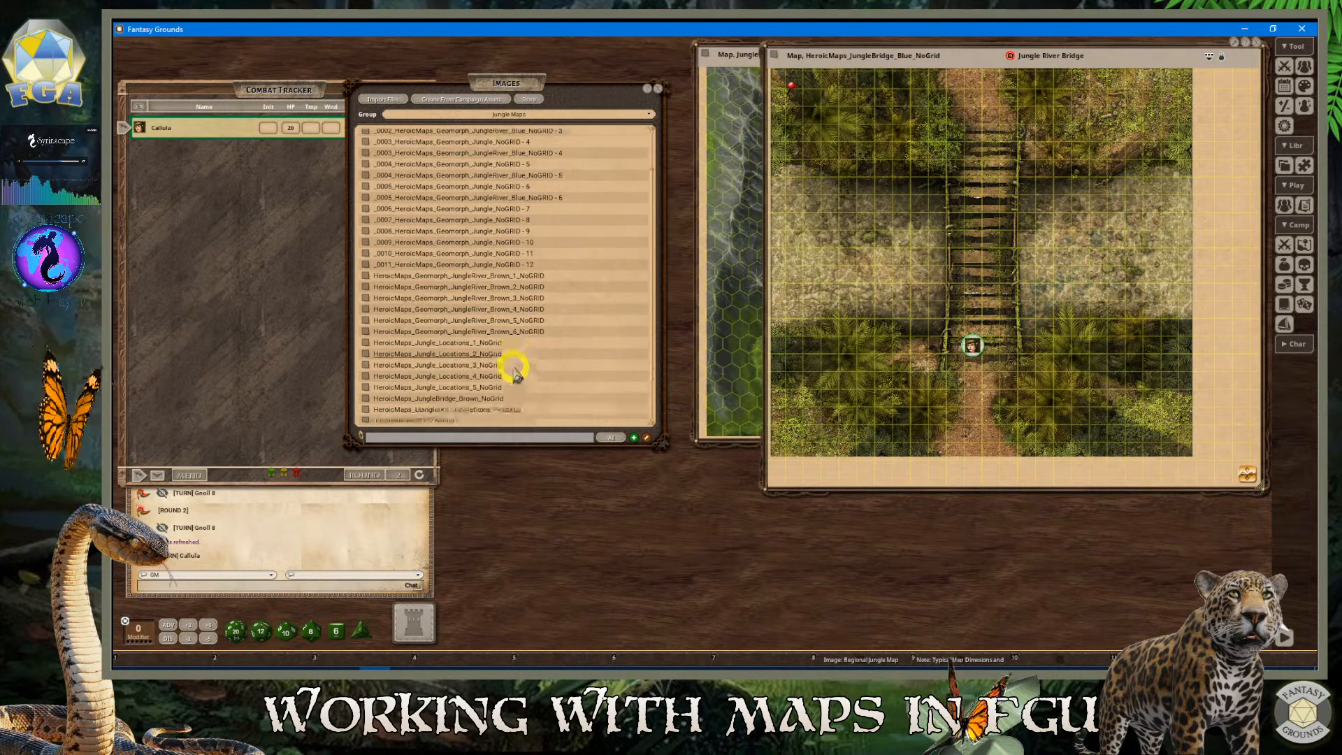
scroll(501, 290, "down", 1)
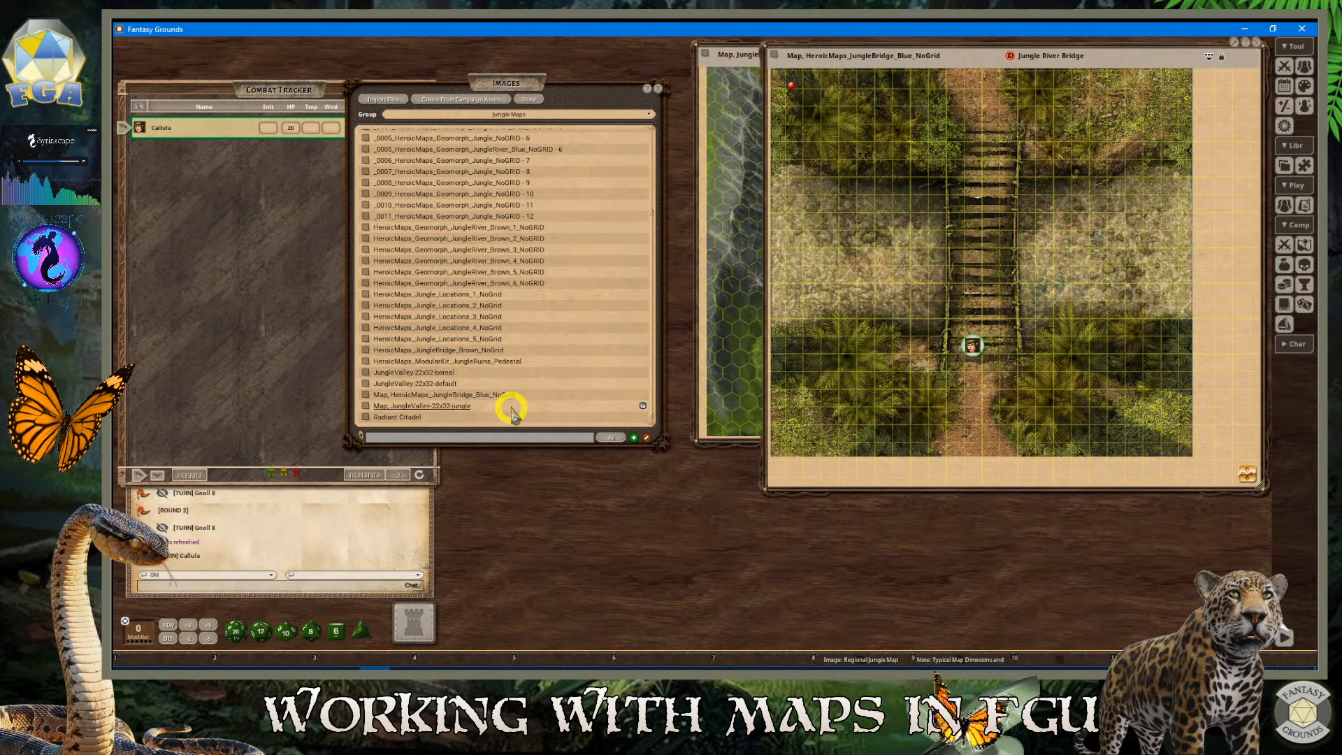
scroll(530, 318, "up", 2)
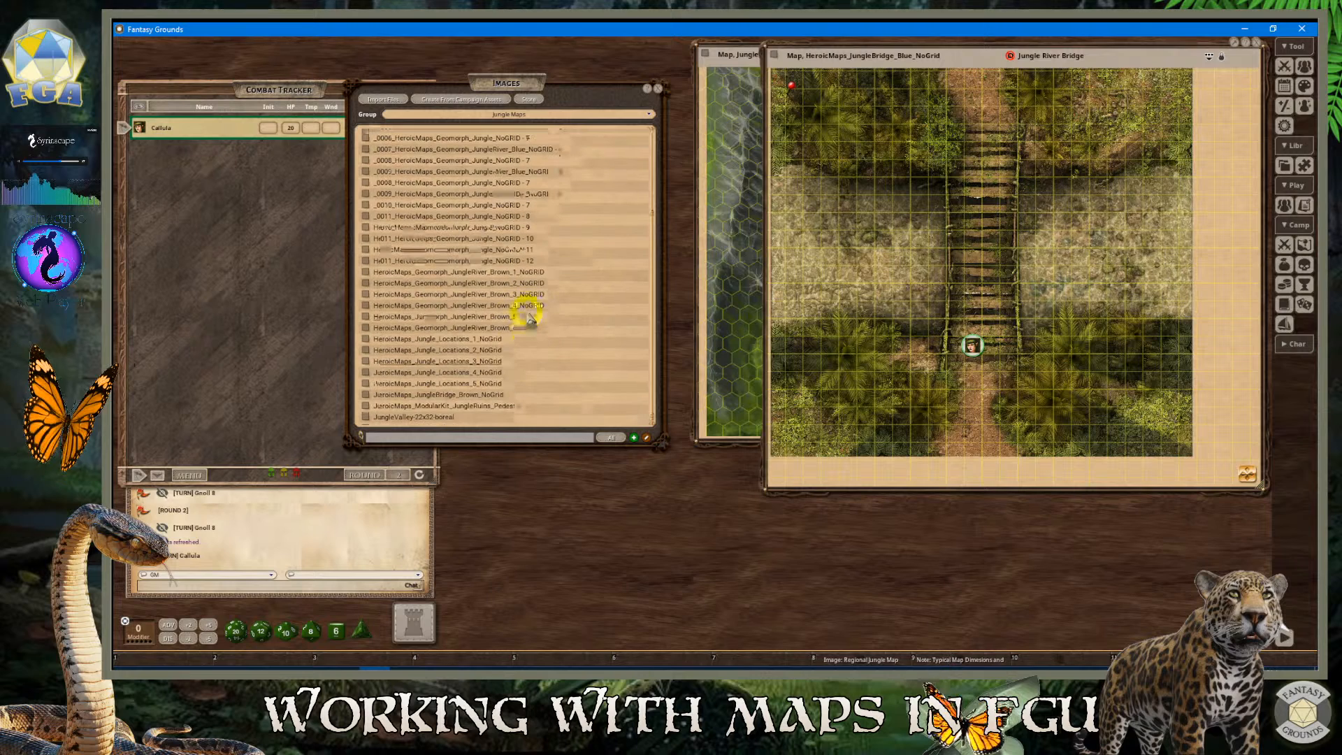
Close the Images list, the Jungle River Bridge map and the Regional Jungle Map to clear the tabletop
scroll(530, 318, "down", 2)
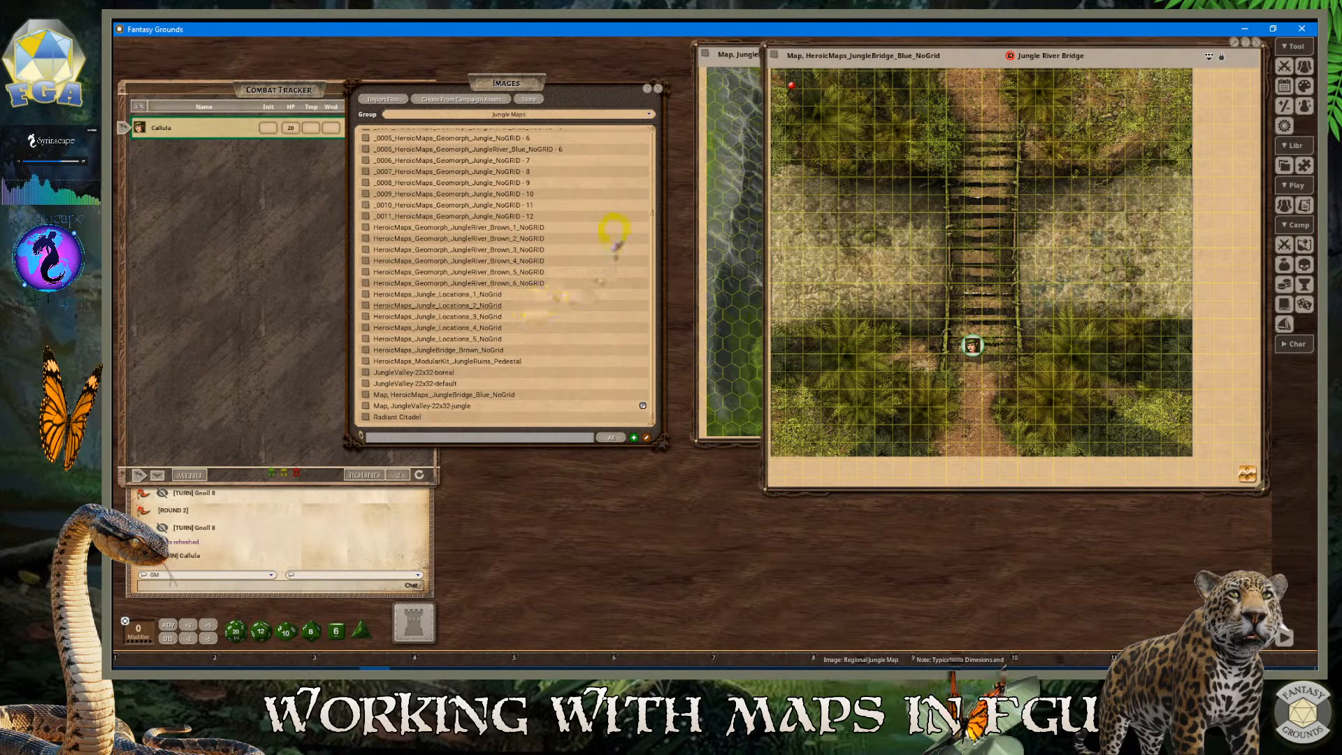
left_click(658, 88)
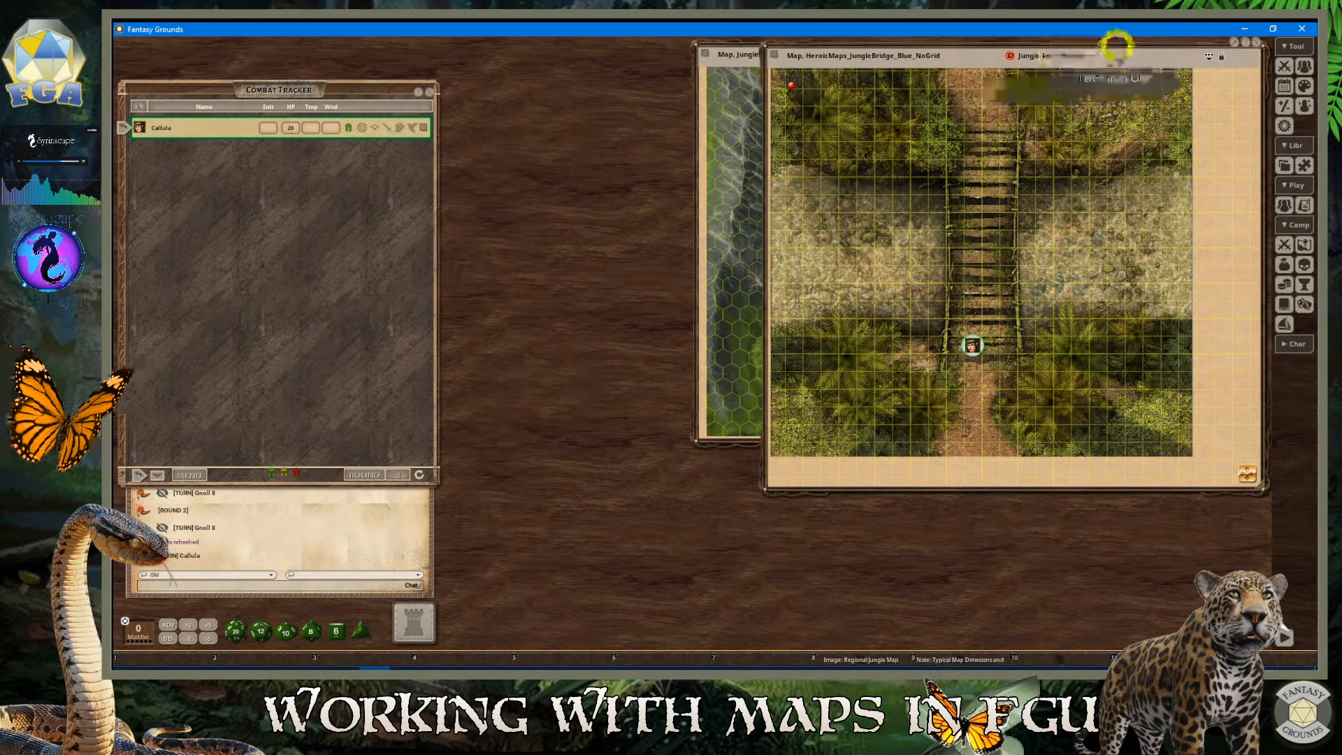
left_click_drag(1107, 43, 1098, 46)
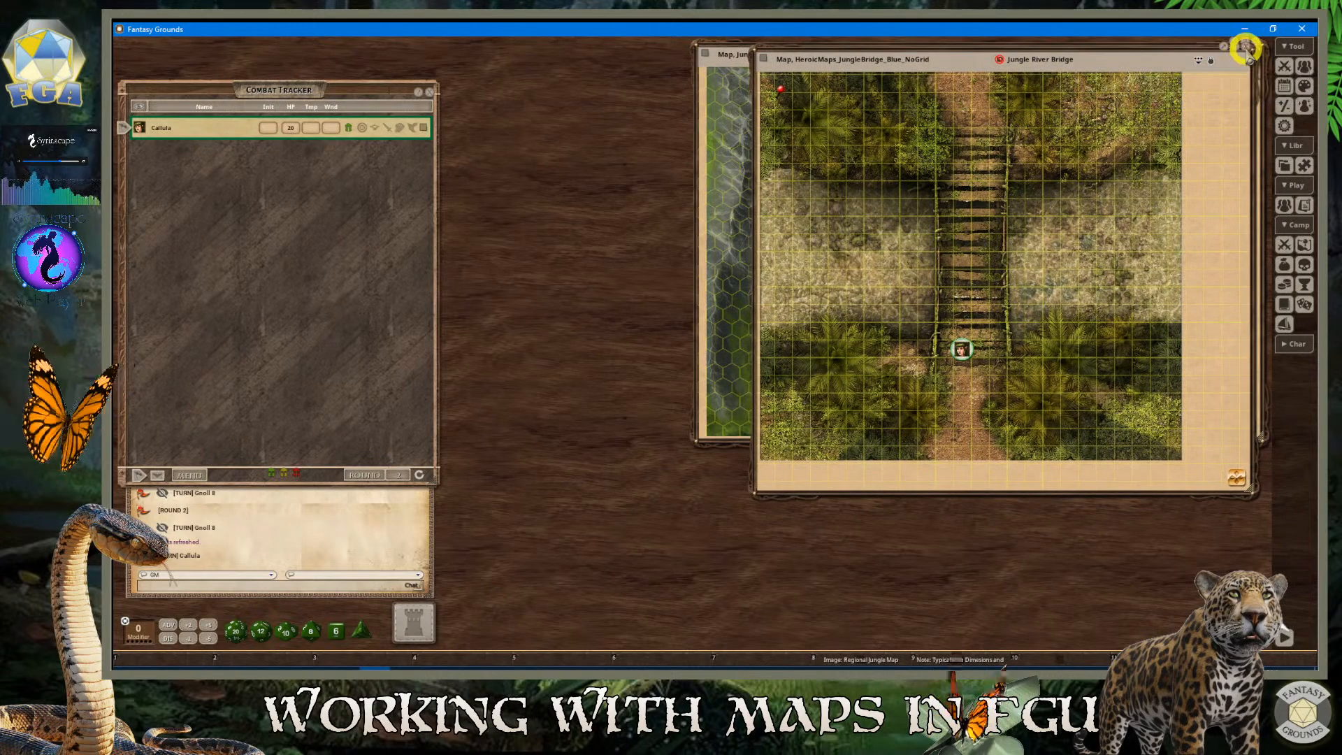
left_click(1249, 50)
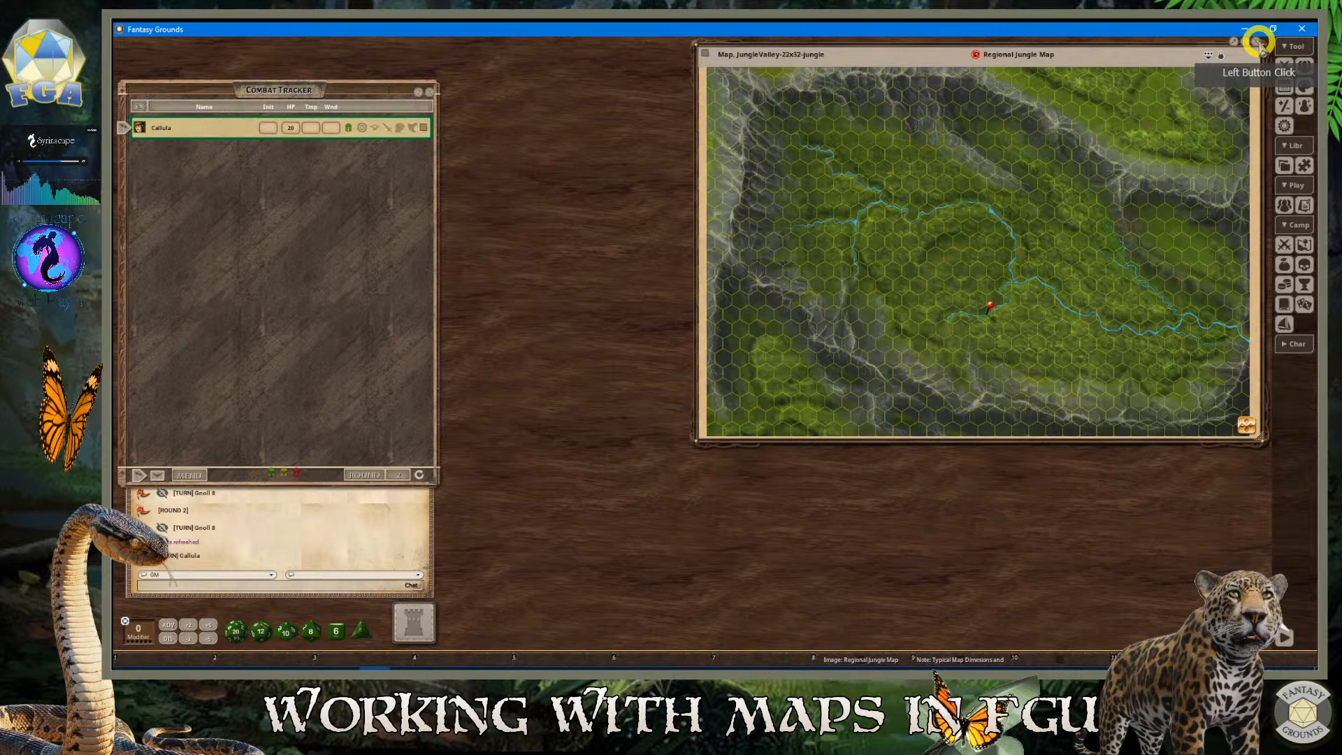
left_click(1258, 44)
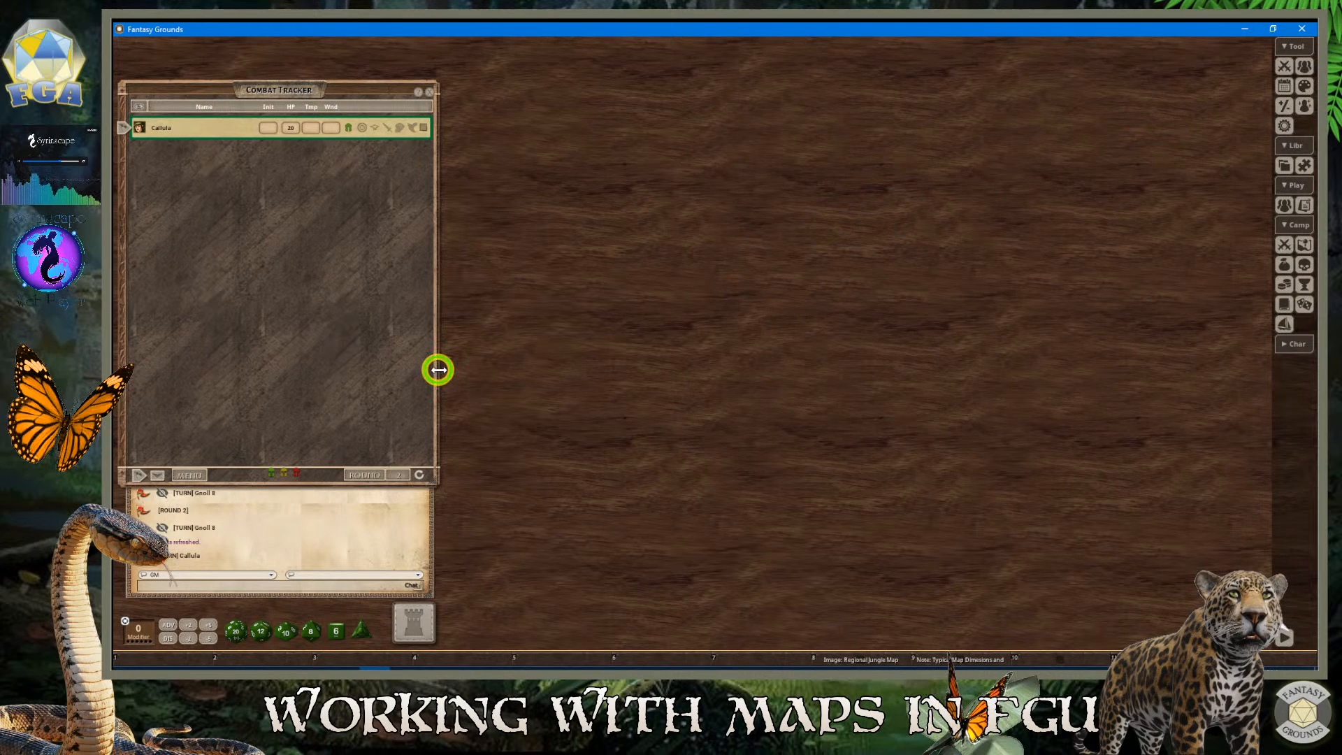
Widen the Combat Tracker window slightly and shift it a little lower on the tabletop
left_click_drag(438, 369, 447, 367)
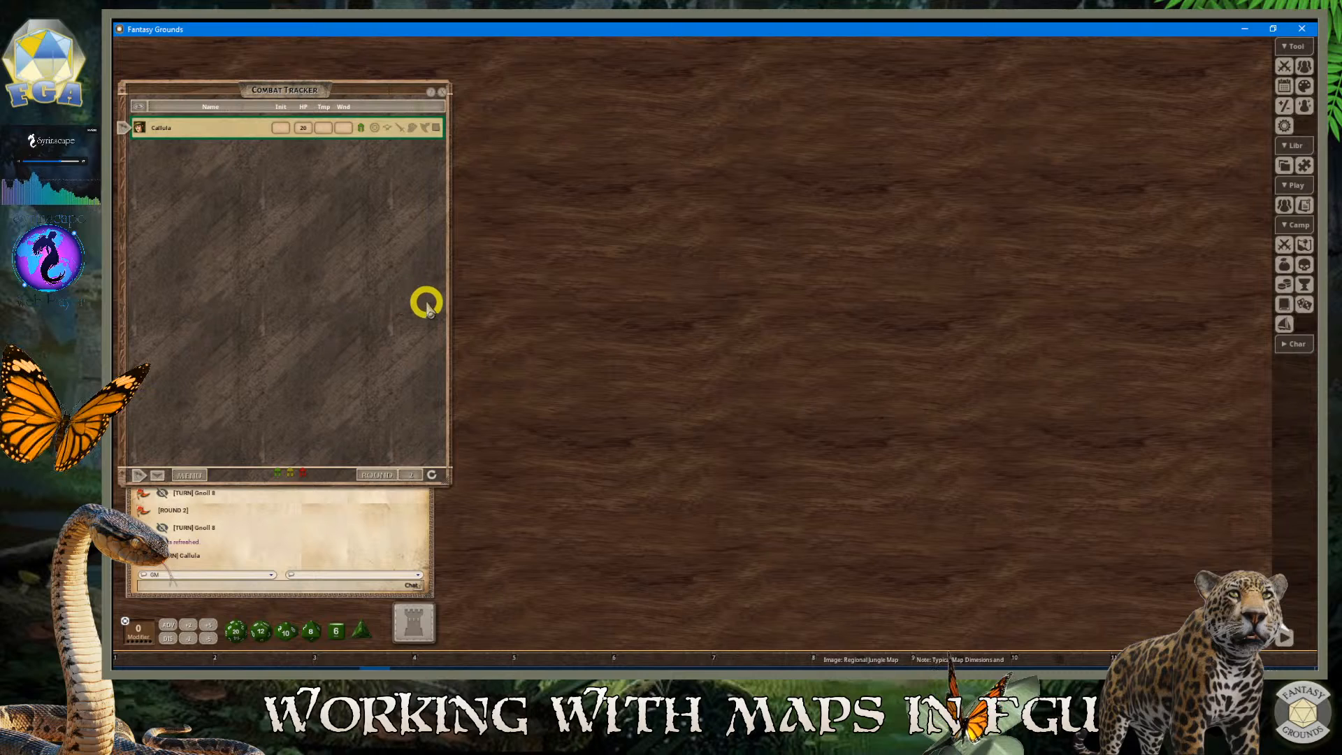
mouse_move(387, 305)
left_mouse_down()
mouse_move(413, 316)
mouse_move(392, 299)
mouse_move(390, 312)
left_mouse_up()
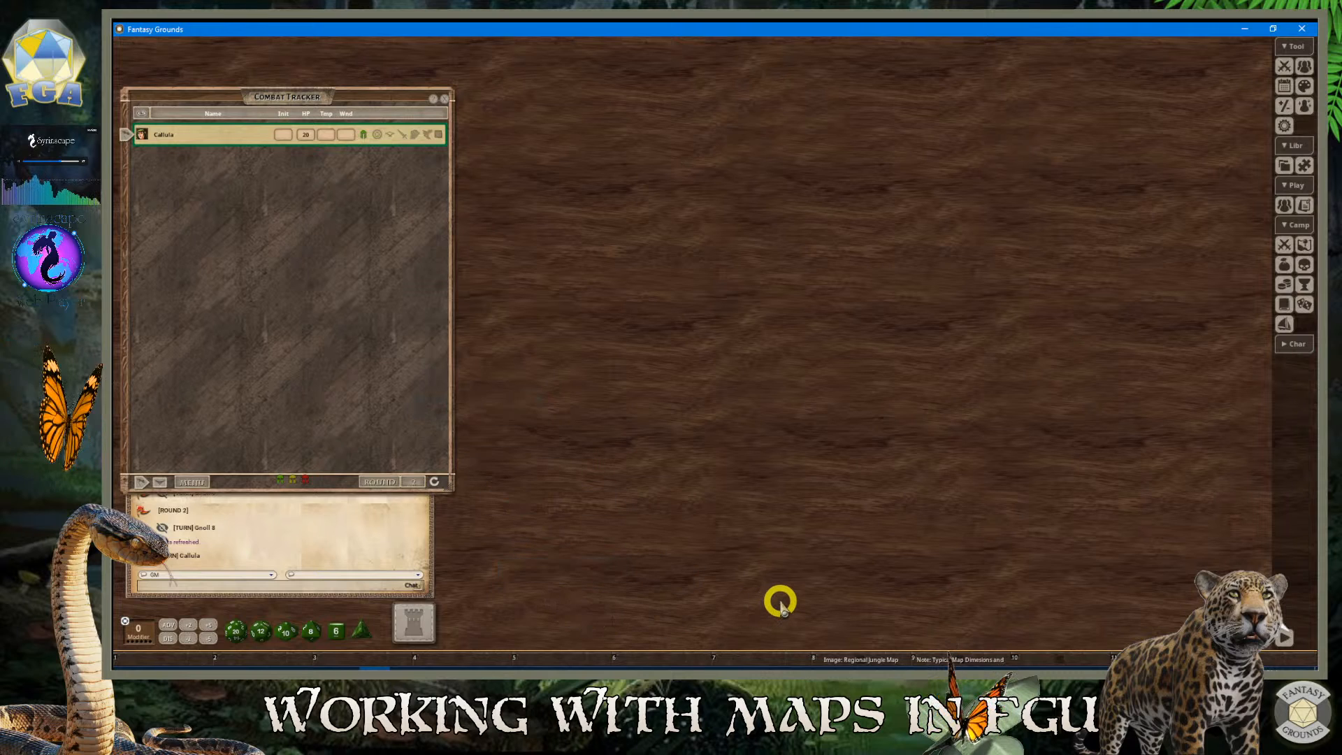